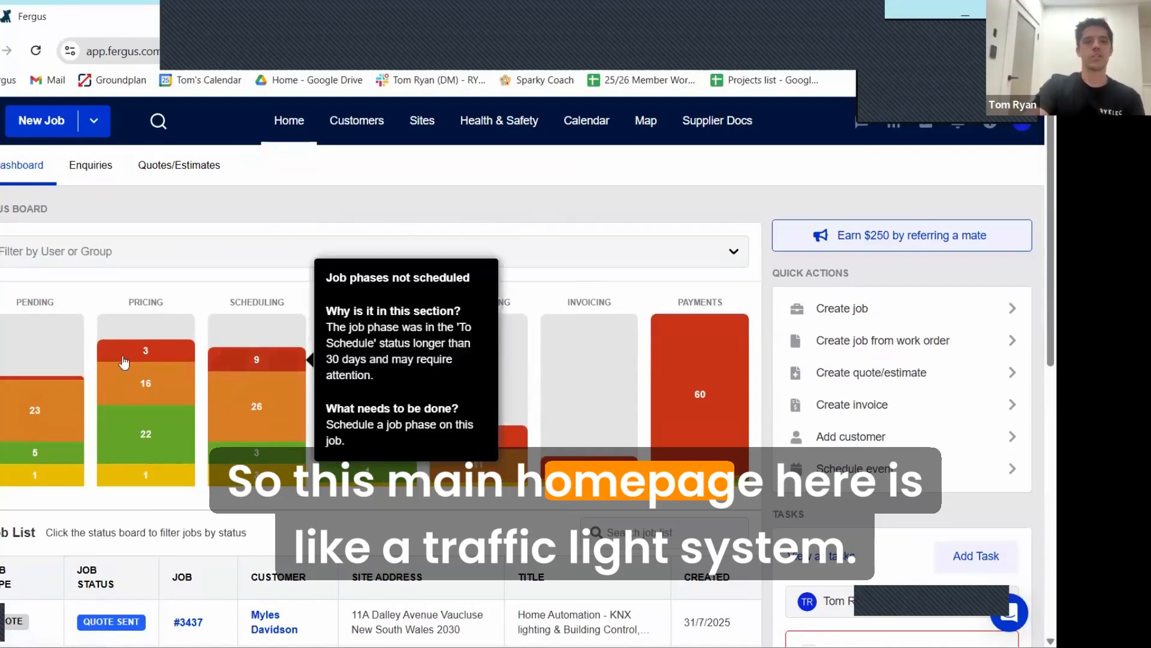
Step: Examine the explanations of the status board's coloured segments across the job stages, from Pending to Back Costing
{"action": "mouse_move", "coordinate": [54, 403]}
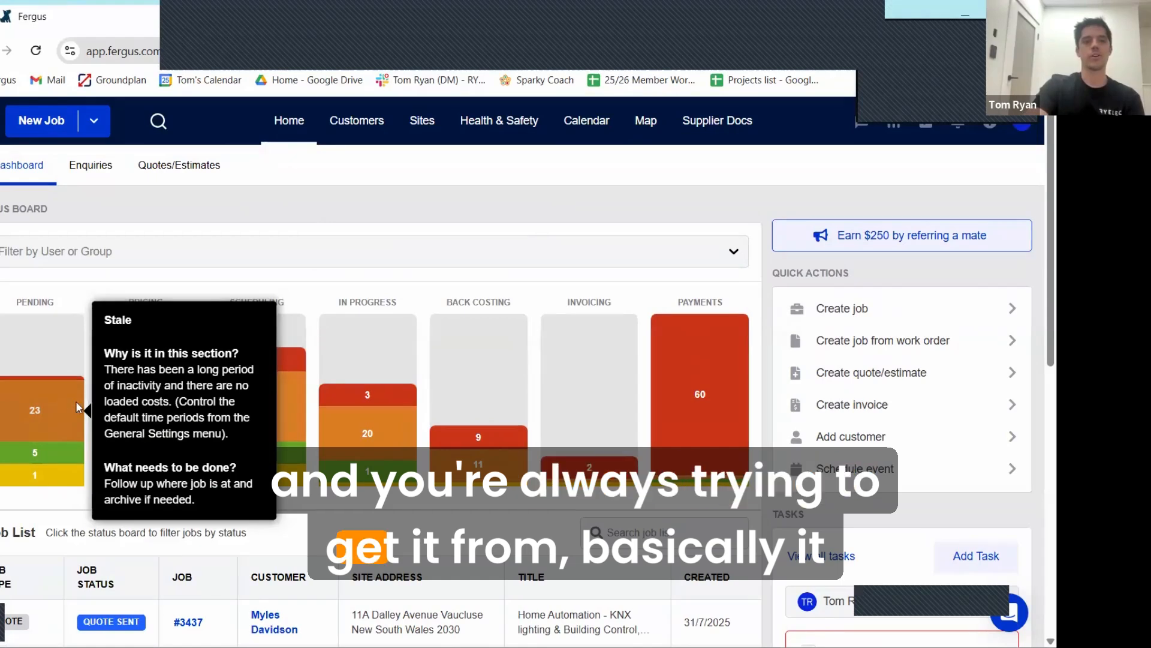
{"action": "mouse_move", "coordinate": [159, 399]}
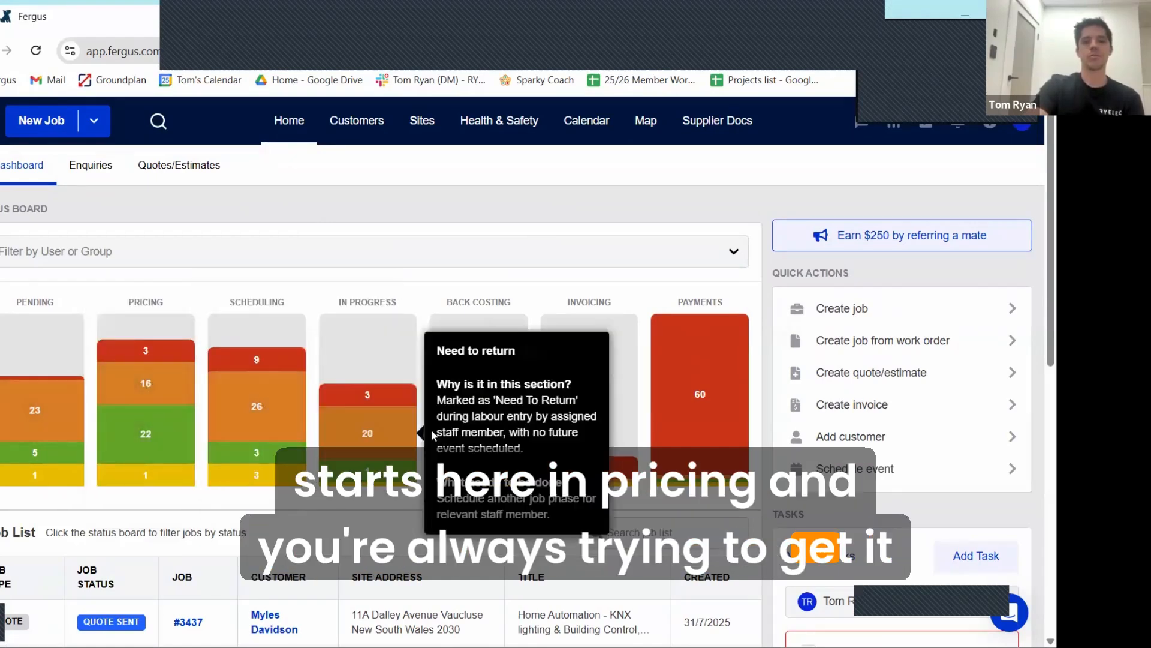
{"action": "mouse_move", "coordinate": [718, 451]}
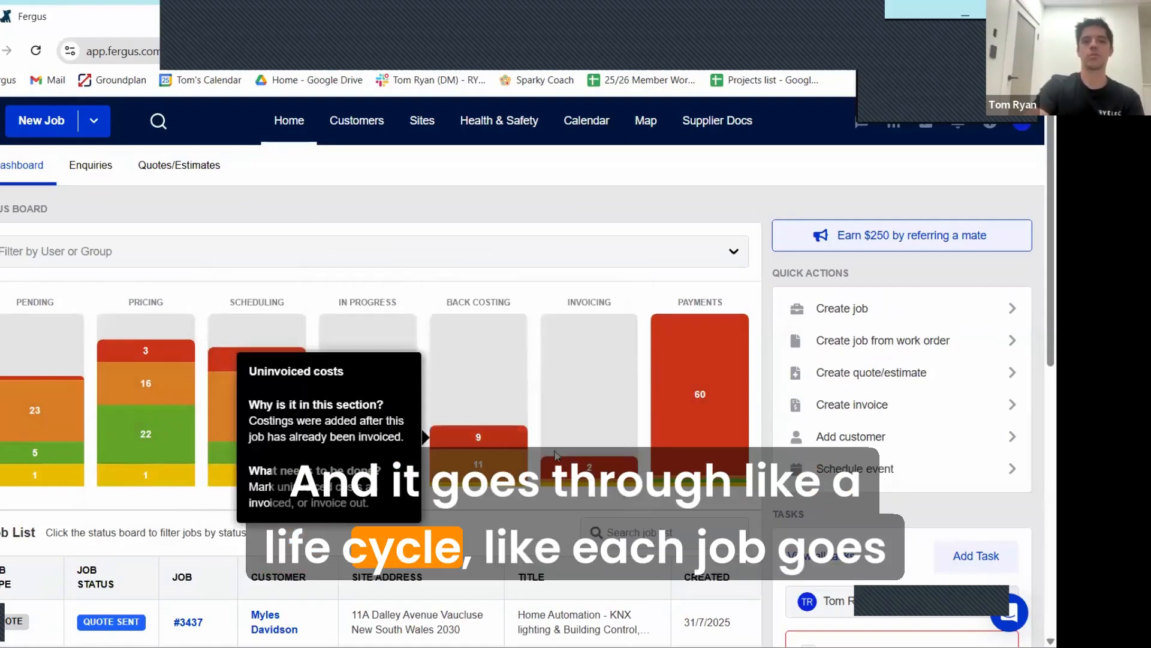
{"action": "mouse_move", "coordinate": [680, 444]}
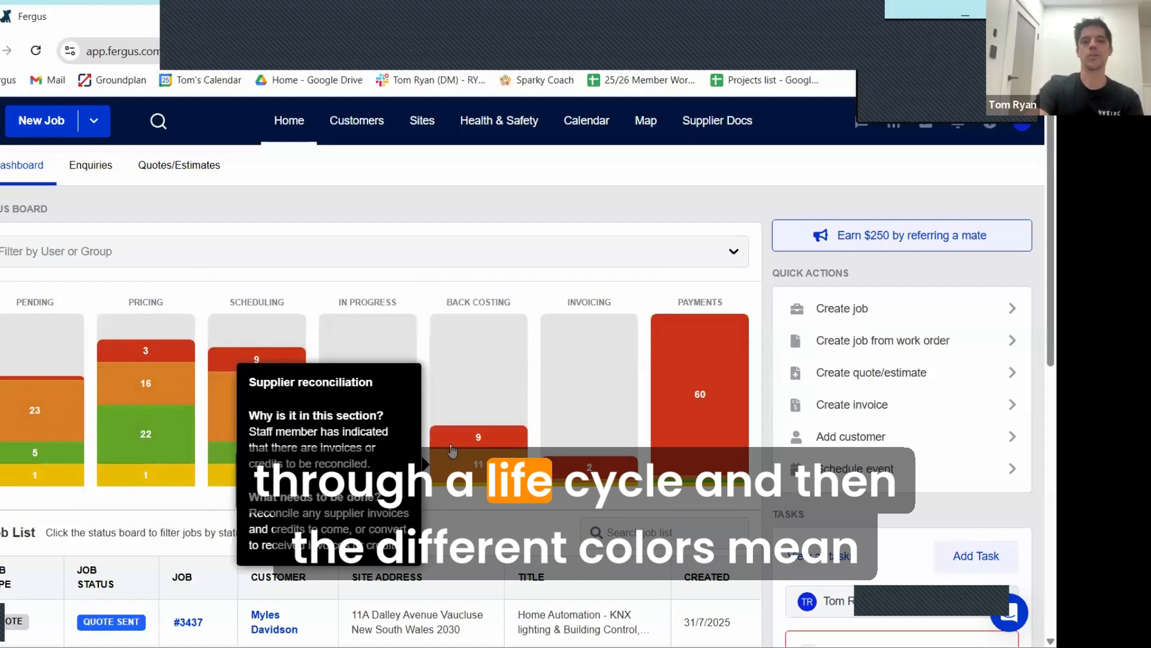
{"action": "mouse_move", "coordinate": [154, 362]}
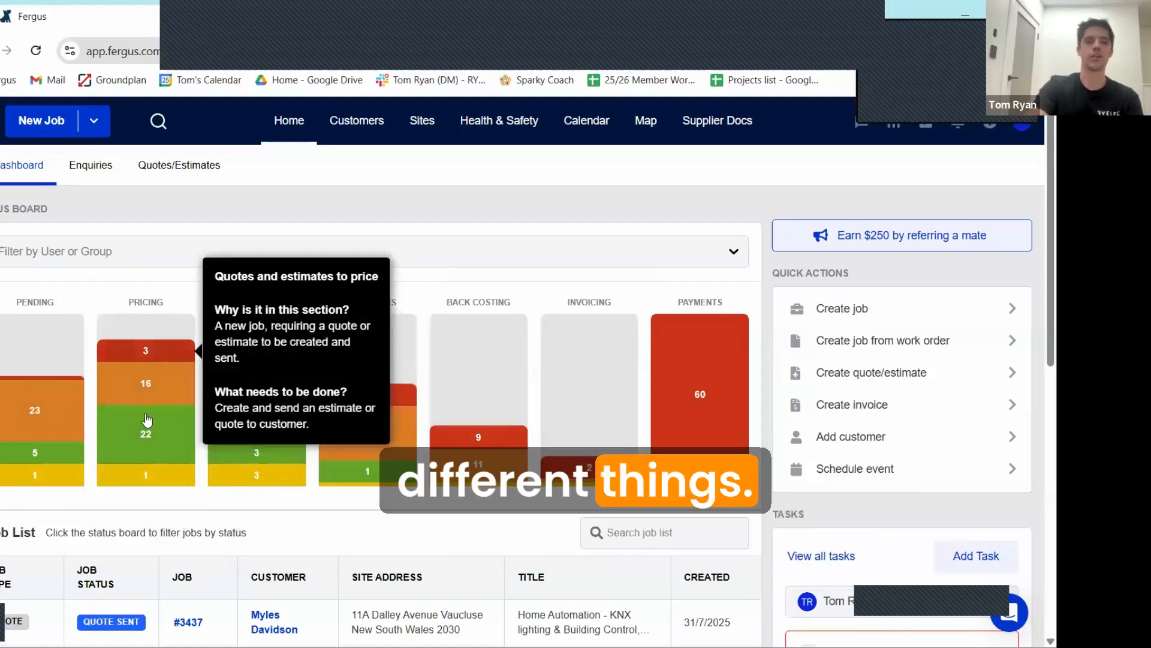
{"action": "mouse_move", "coordinate": [150, 446]}
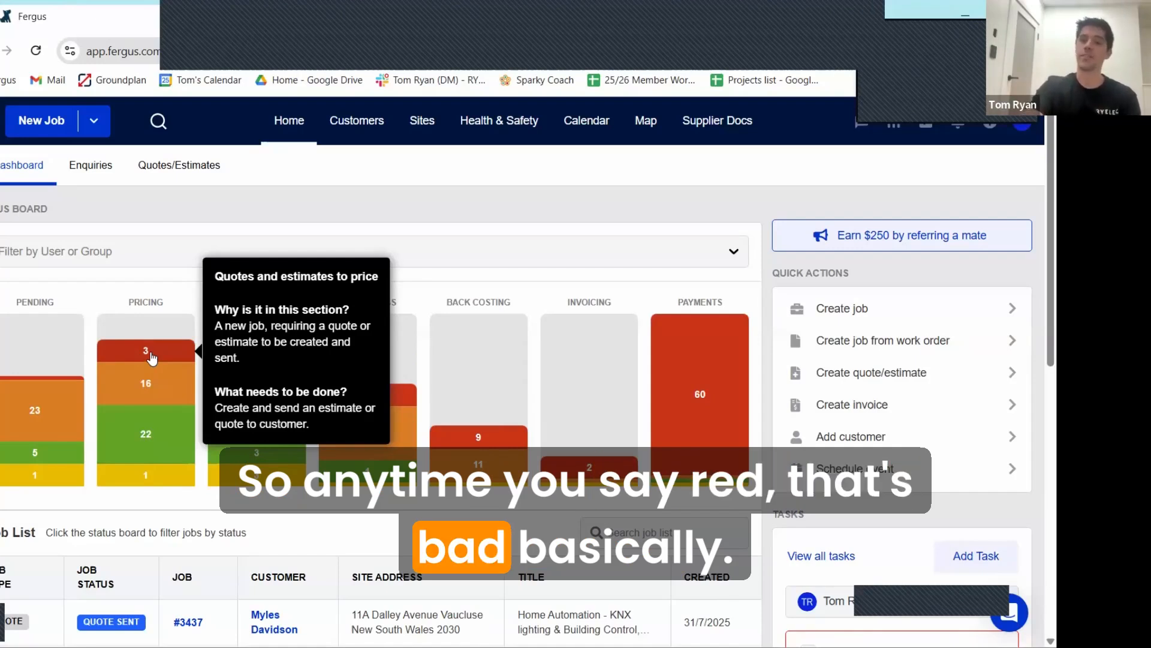
{"action": "mouse_move", "coordinate": [257, 362]}
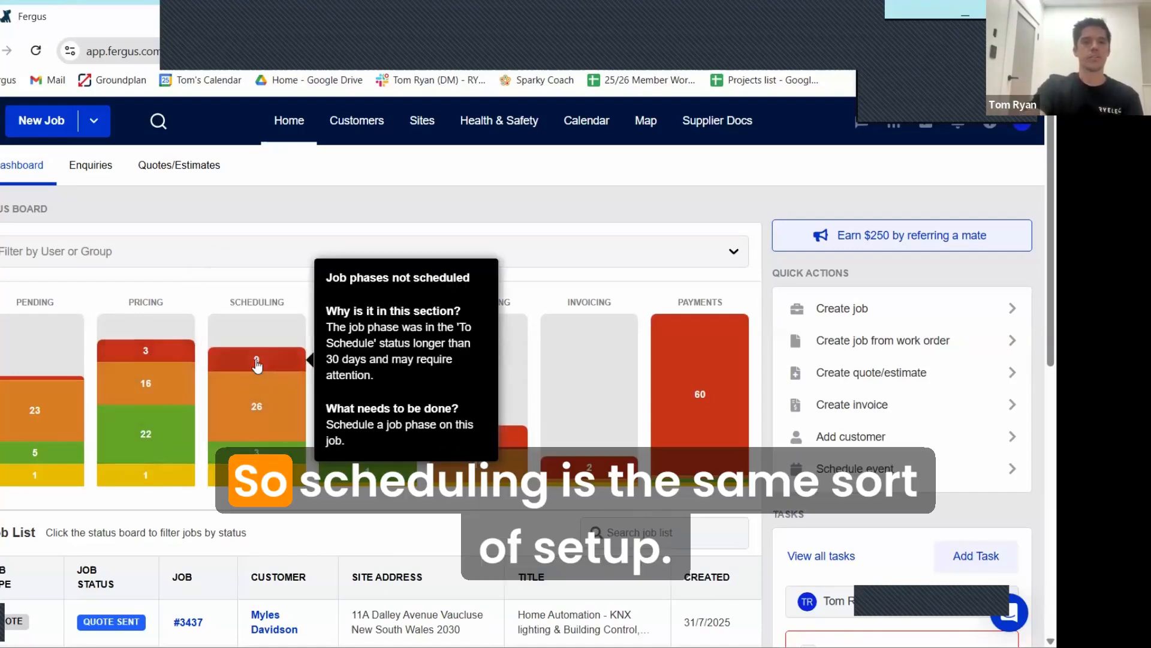
{"action": "mouse_move", "coordinate": [254, 460]}
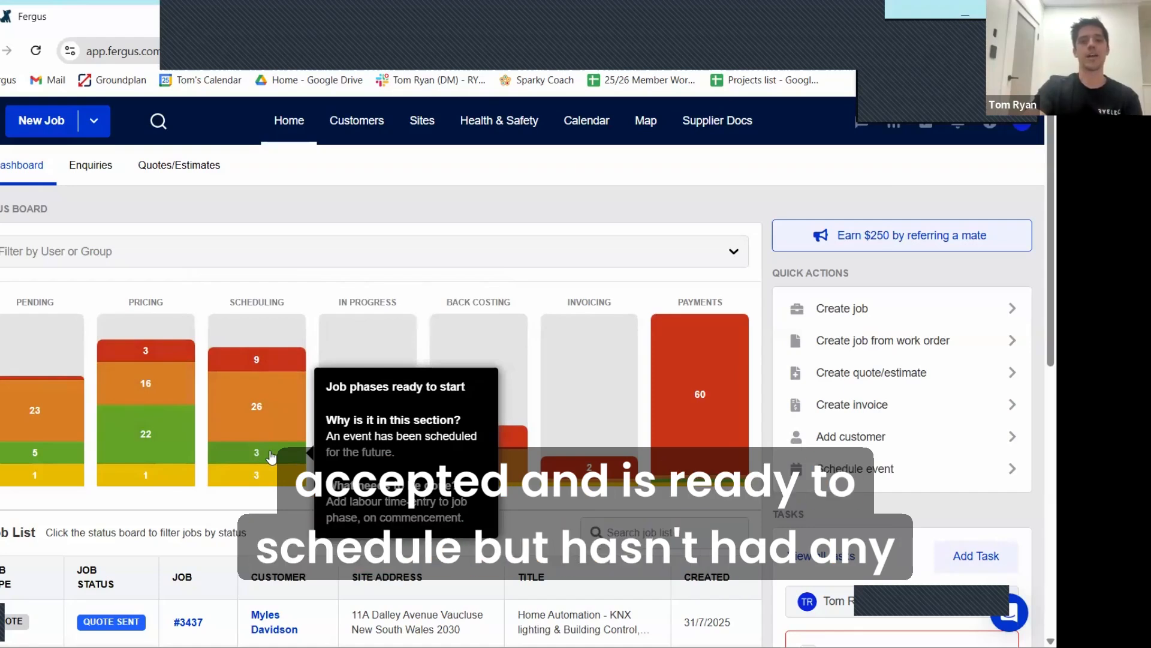
{"action": "mouse_move", "coordinate": [258, 409]}
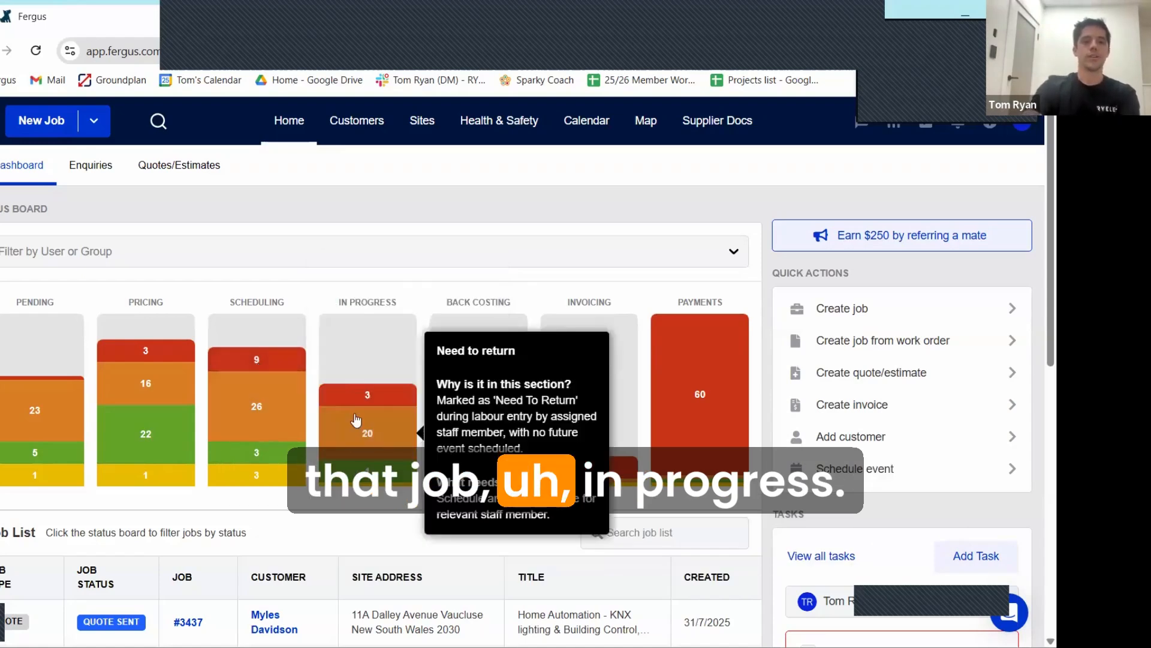
{"action": "mouse_move", "coordinate": [368, 433]}
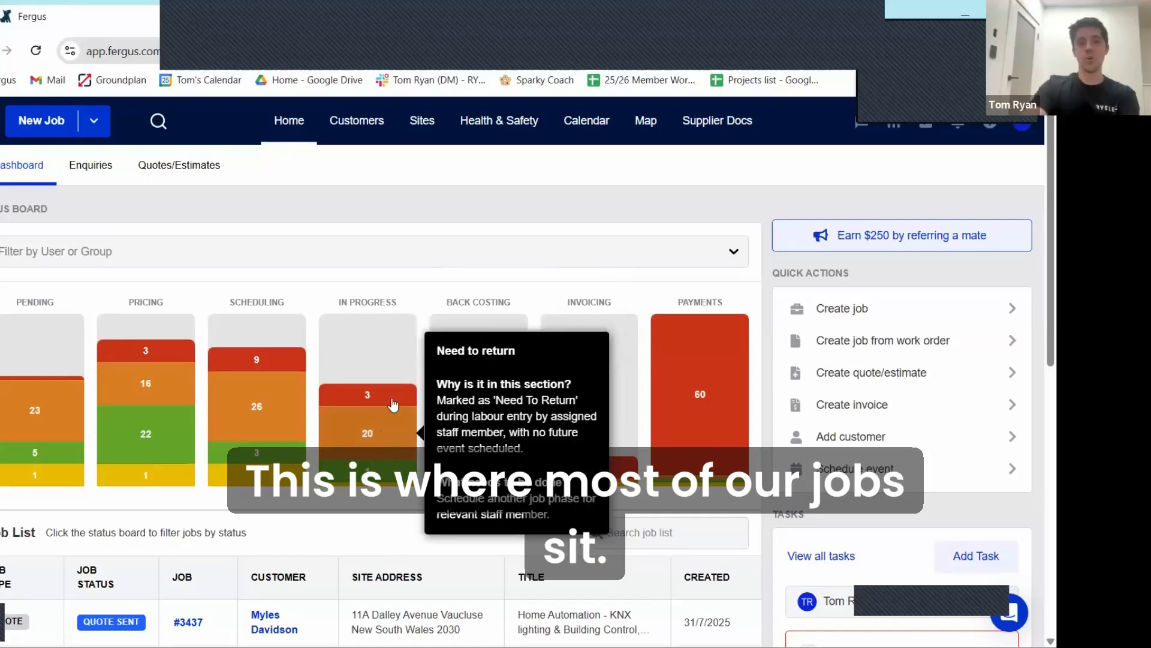
Step: Filter the job list to the In Progress job phases not started on time and look through the jobs
{"action": "mouse_move", "coordinate": [363, 394]}
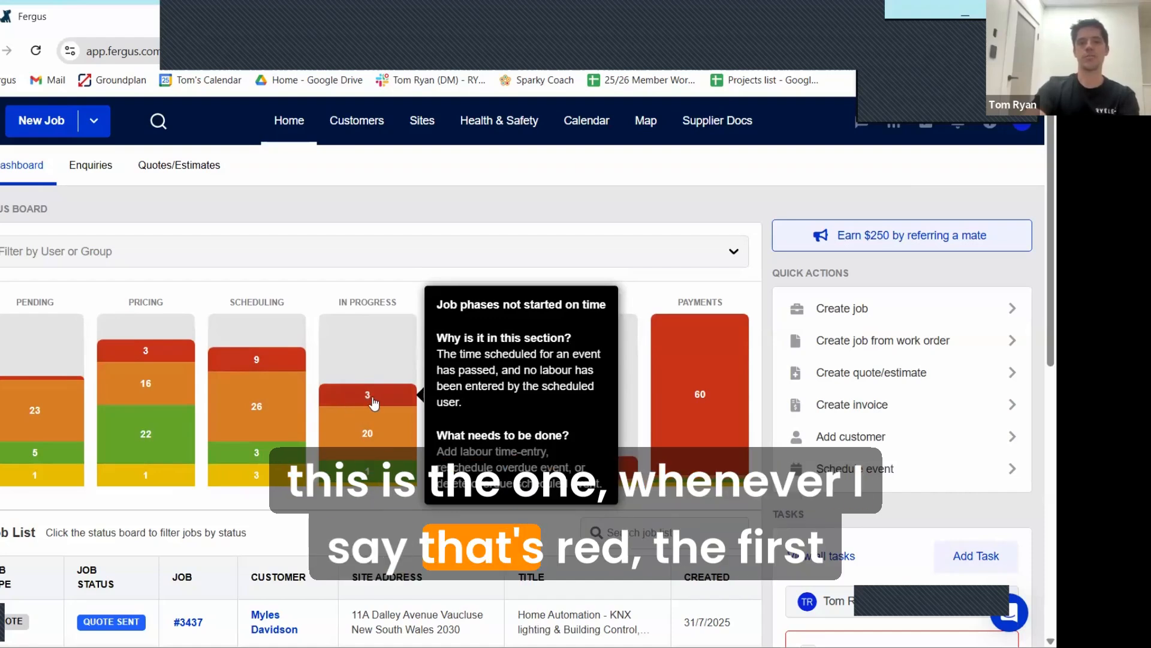
{"action": "left_click", "coordinate": [368, 396]}
{"action": "scroll", "coordinate": [411, 380], "scroll_direction": "down", "scroll_amount": 2}
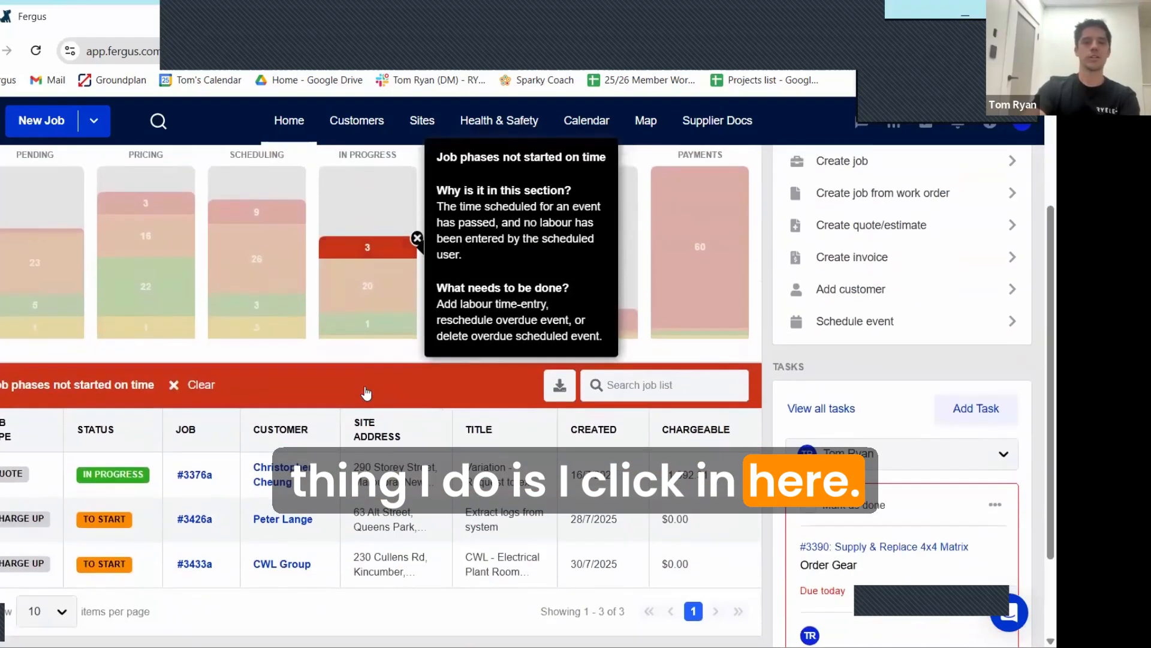
{"action": "scroll", "coordinate": [416, 238], "scroll_direction": "up", "scroll_amount": 2}
{"action": "scroll", "coordinate": [313, 434], "scroll_direction": "down", "scroll_amount": 3}
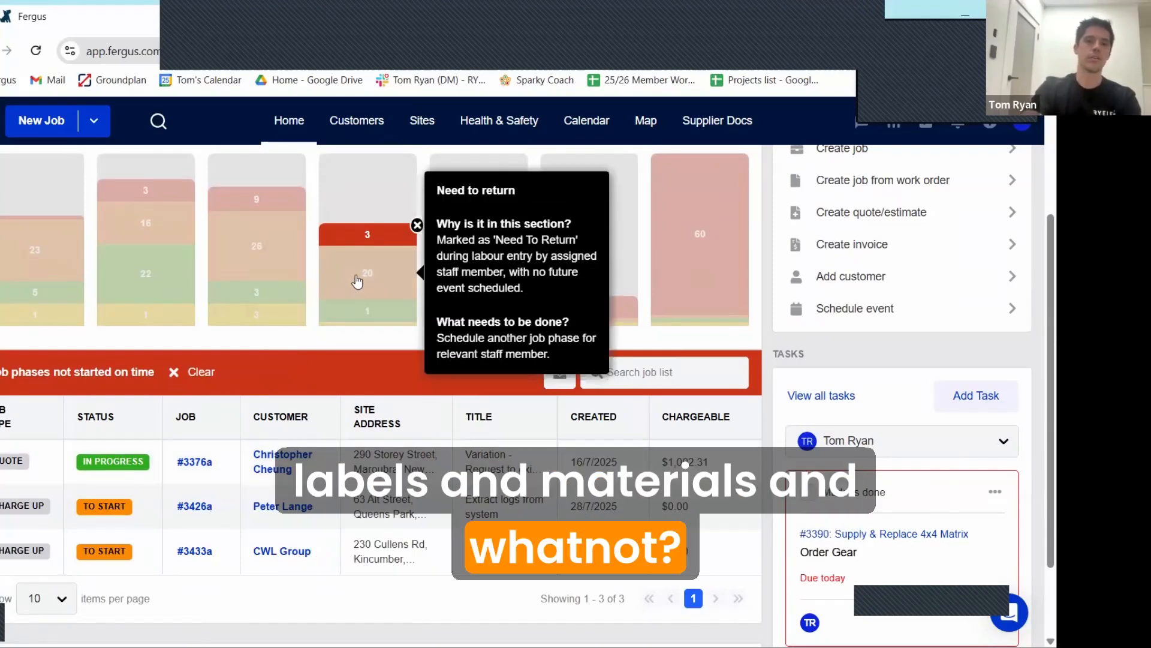
Step: Clear the job list filter and review the explanations of the Back Costing segments
{"action": "mouse_move", "coordinate": [484, 283]}
{"action": "left_click", "coordinate": [484, 242]}
{"action": "scroll", "coordinate": [486, 288], "scroll_direction": "up", "scroll_amount": 1}
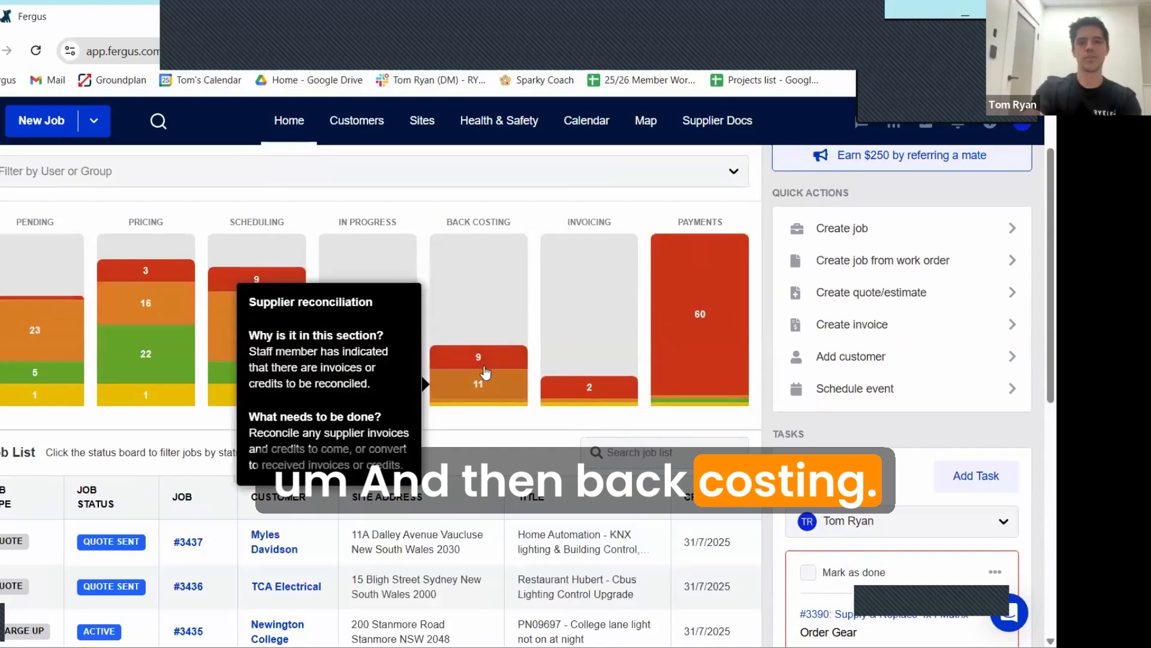
{"action": "mouse_move", "coordinate": [484, 367]}
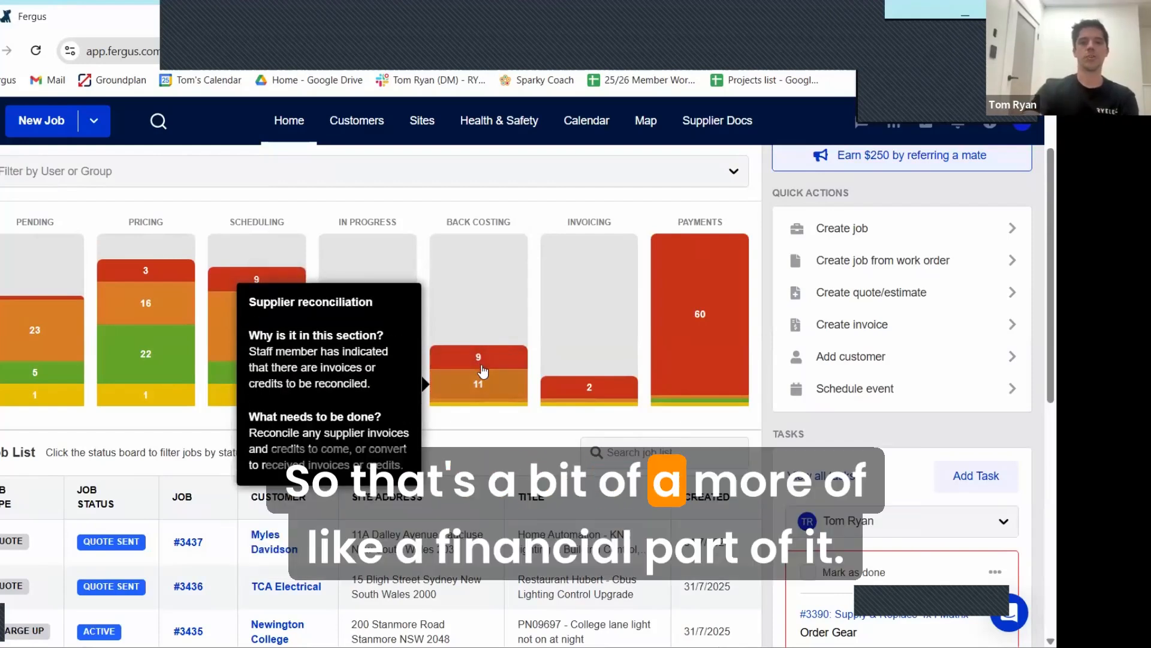
{"action": "mouse_move", "coordinate": [524, 379]}
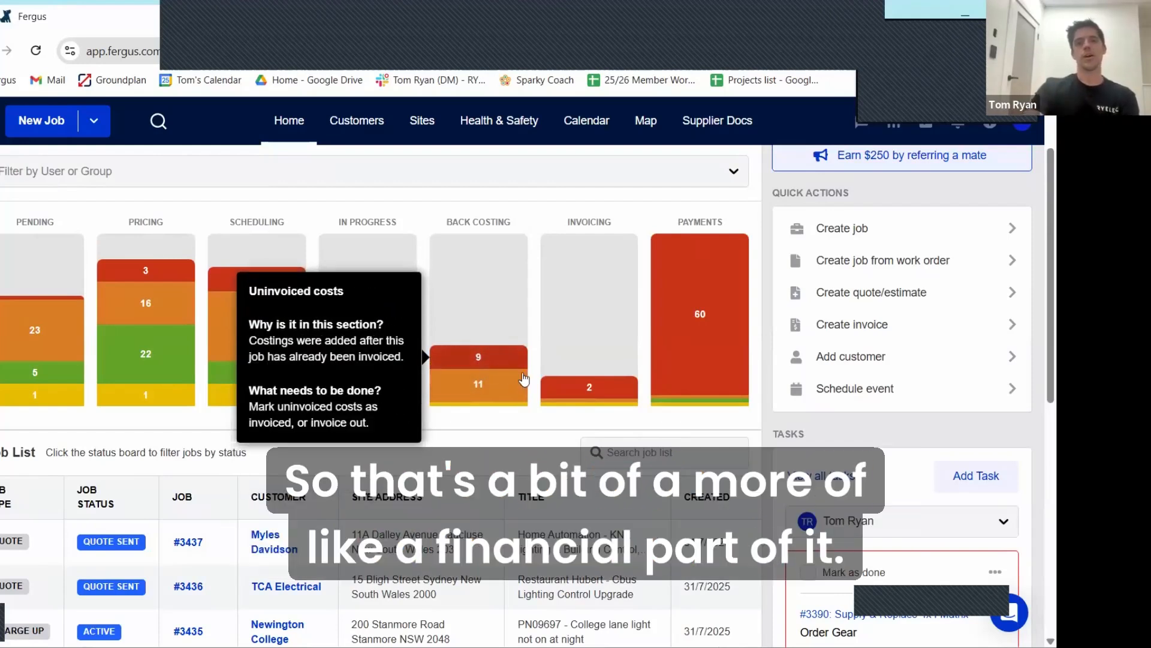
{"action": "mouse_move", "coordinate": [592, 393]}
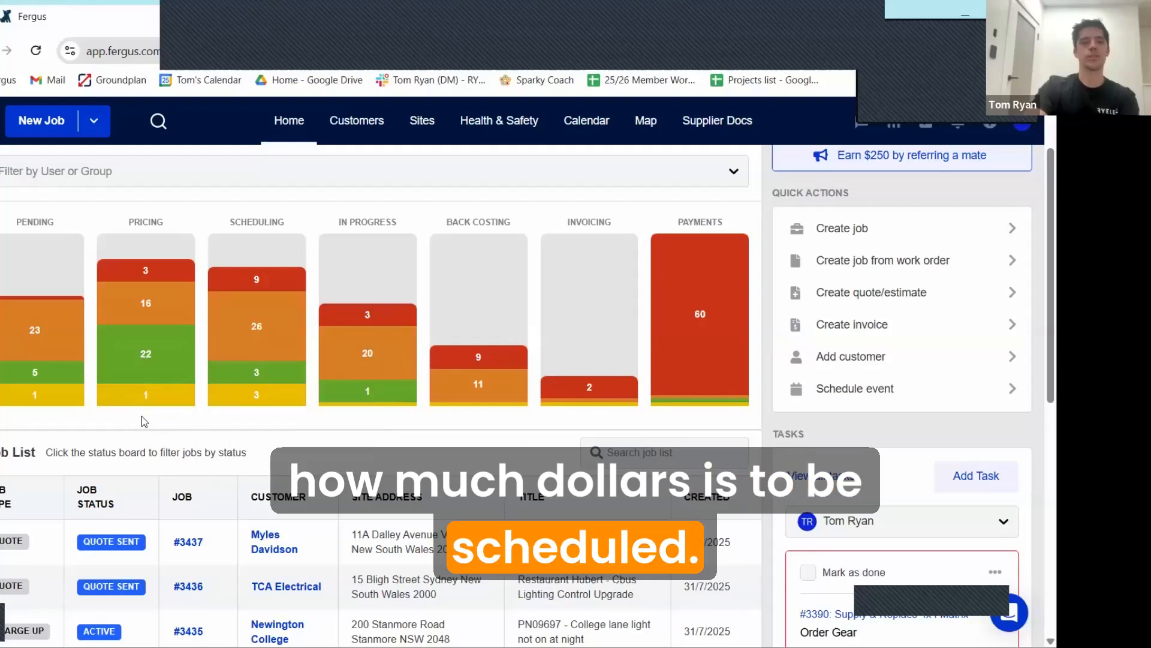
Step: Review the explanations of the Pricing and Scheduling segments on the status board
{"action": "mouse_move", "coordinate": [144, 364]}
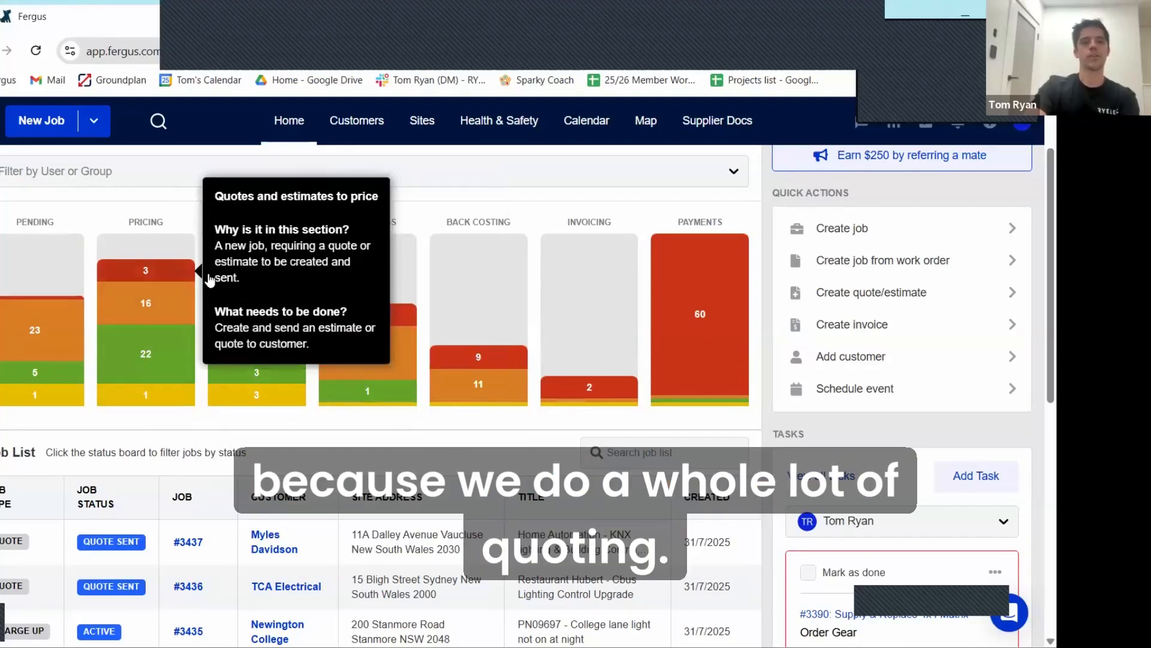
{"action": "scroll", "coordinate": [288, 324], "scroll_direction": "down", "scroll_amount": 1}
{"action": "scroll", "coordinate": [285, 361], "scroll_direction": "up", "scroll_amount": 1}
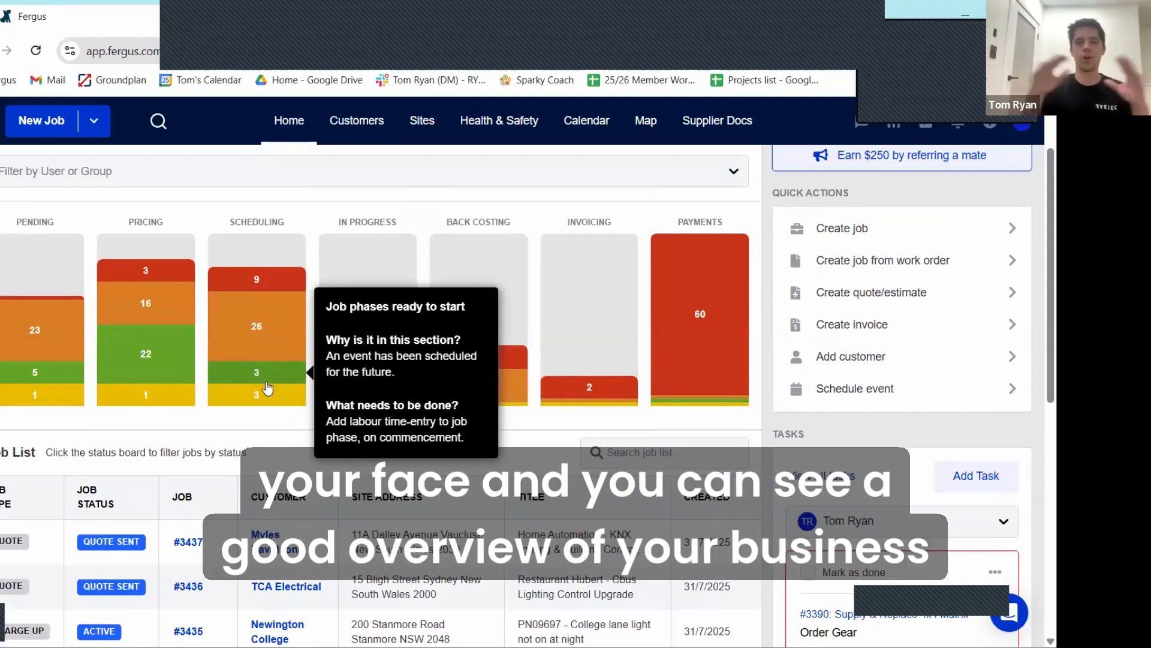
Step: Look through the unfiltered job list and go to its second page
{"action": "scroll", "coordinate": [267, 388], "scroll_direction": "down", "scroll_amount": 3}
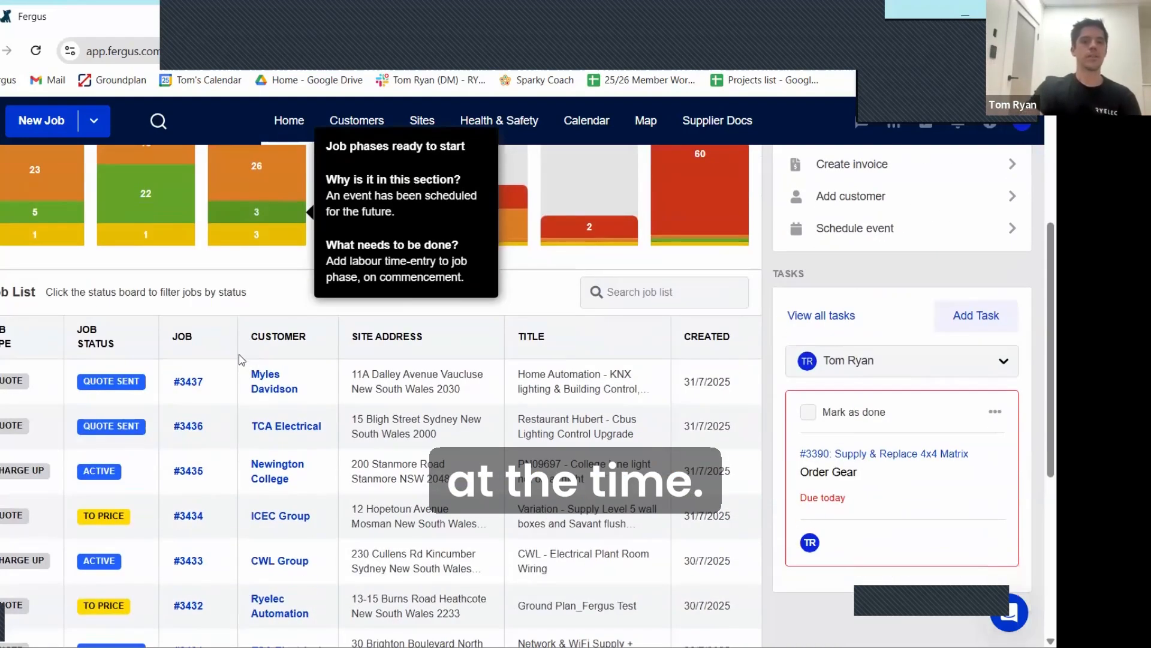
{"action": "scroll", "coordinate": [240, 336], "scroll_direction": "down", "scroll_amount": 1}
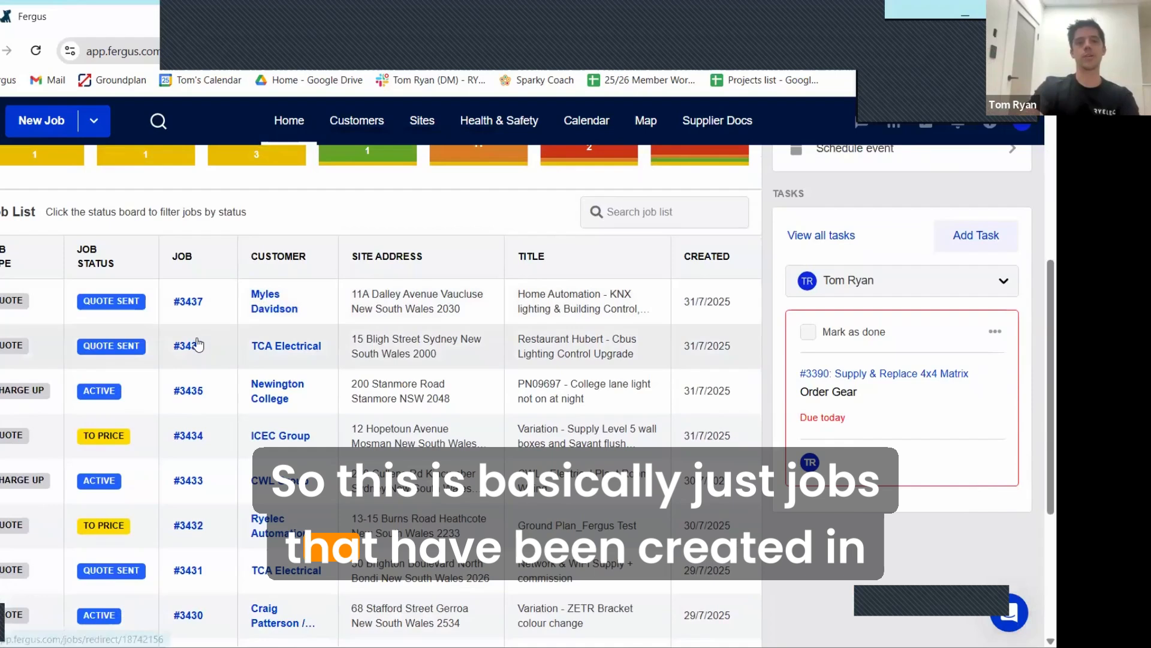
{"action": "scroll", "coordinate": [216, 322], "scroll_direction": "down", "scroll_amount": 1}
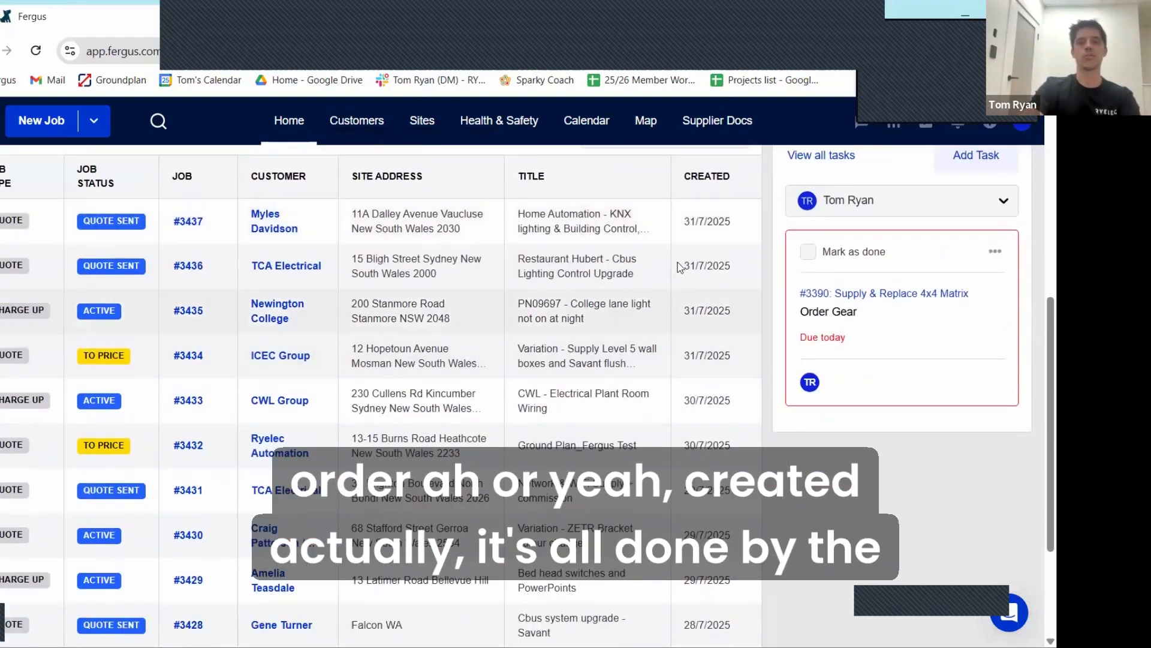
{"action": "scroll", "coordinate": [198, 246], "scroll_direction": "down", "scroll_amount": 1}
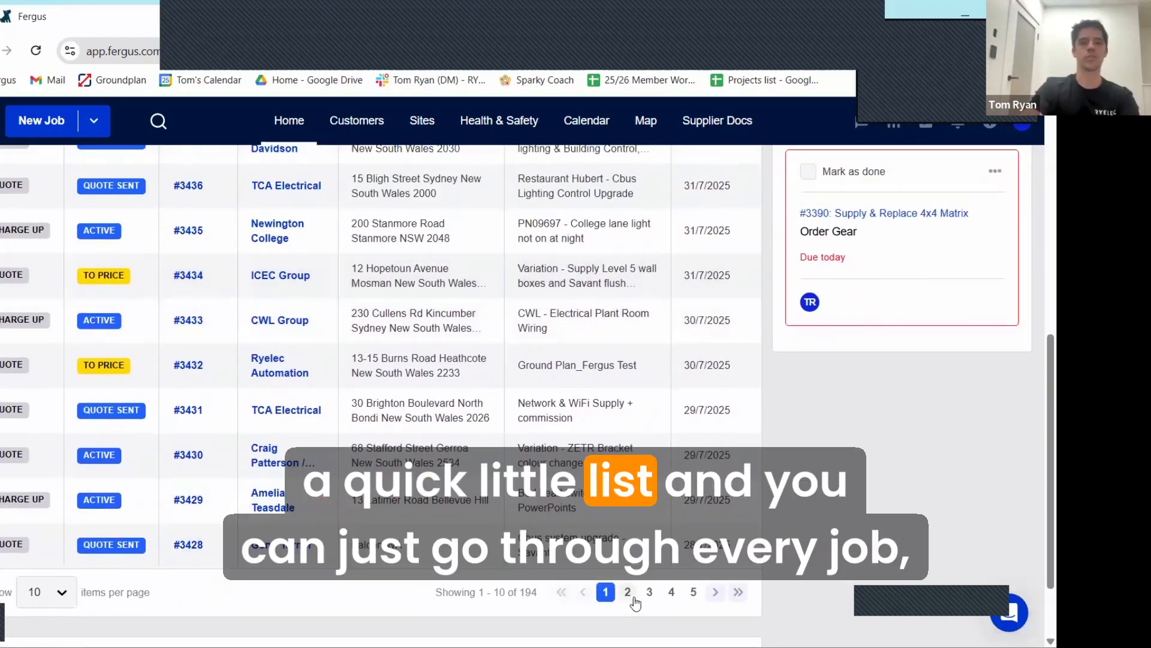
{"action": "left_click", "coordinate": [628, 592]}
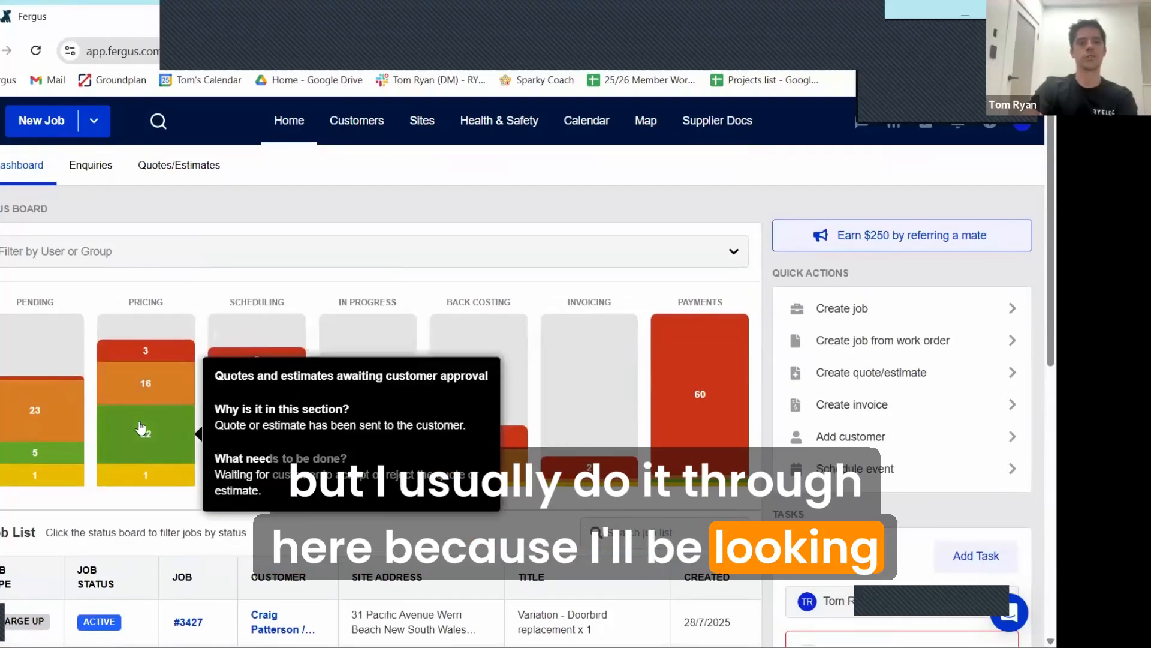
Step: Filter the job list to quotes and estimates awaiting customer approval and look through the first page
{"action": "left_click", "coordinate": [141, 427]}
{"action": "scroll", "coordinate": [240, 363], "scroll_direction": "down", "scroll_amount": 1}
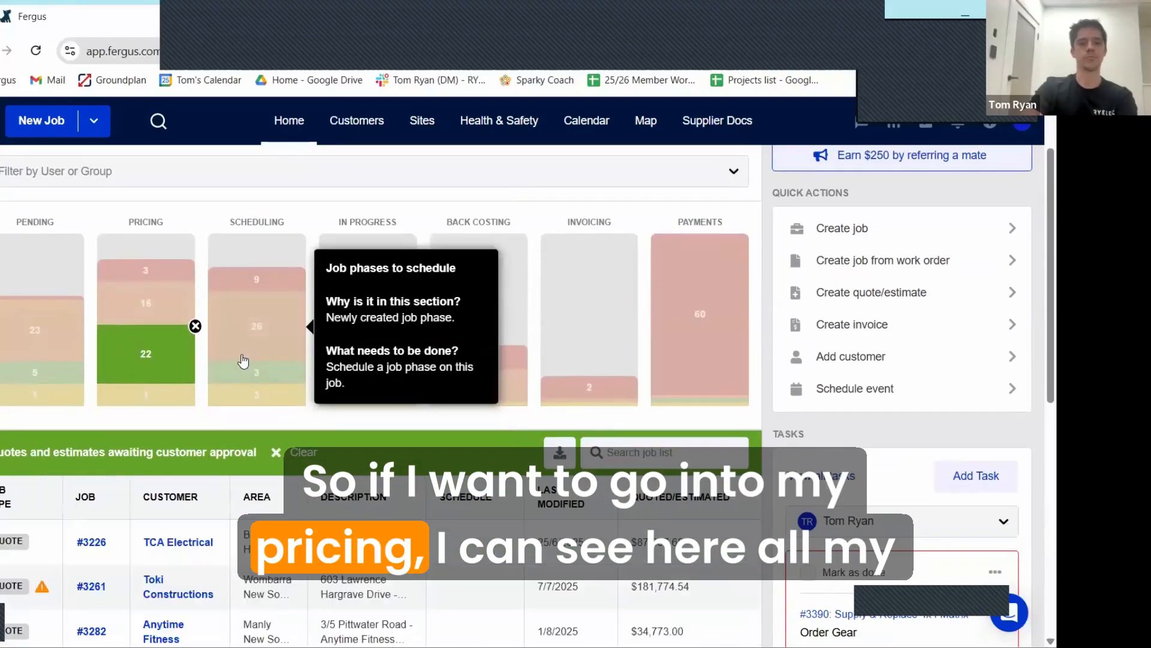
{"action": "scroll", "coordinate": [208, 397], "scroll_direction": "down", "scroll_amount": 5}
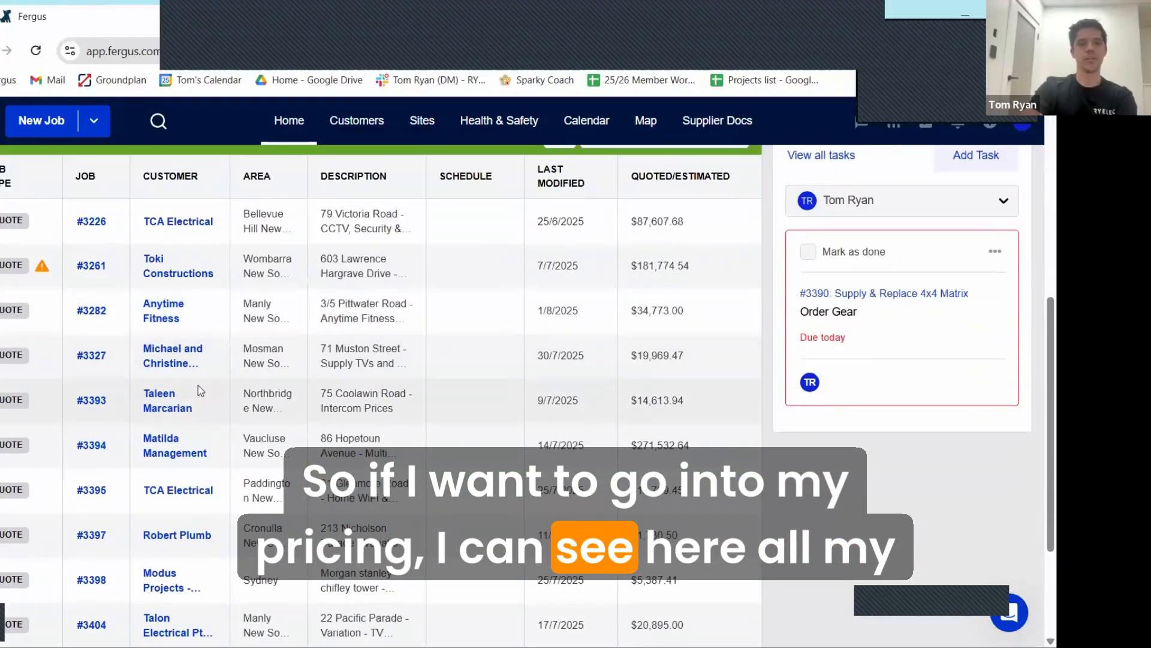
{"action": "scroll", "coordinate": [201, 390], "scroll_direction": "down", "scroll_amount": 1}
{"action": "scroll", "coordinate": [201, 390], "scroll_direction": "up", "scroll_amount": 3}
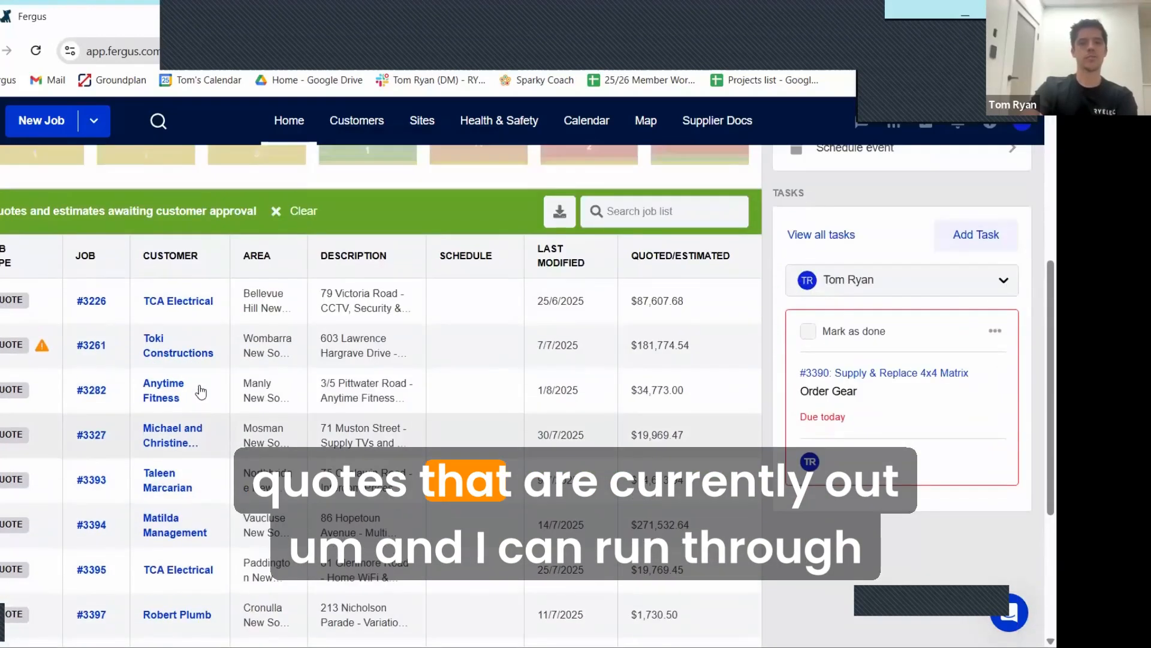
{"action": "scroll", "coordinate": [201, 392], "scroll_direction": "down", "scroll_amount": 1}
{"action": "scroll", "coordinate": [684, 523], "scroll_direction": "down", "scroll_amount": 3}
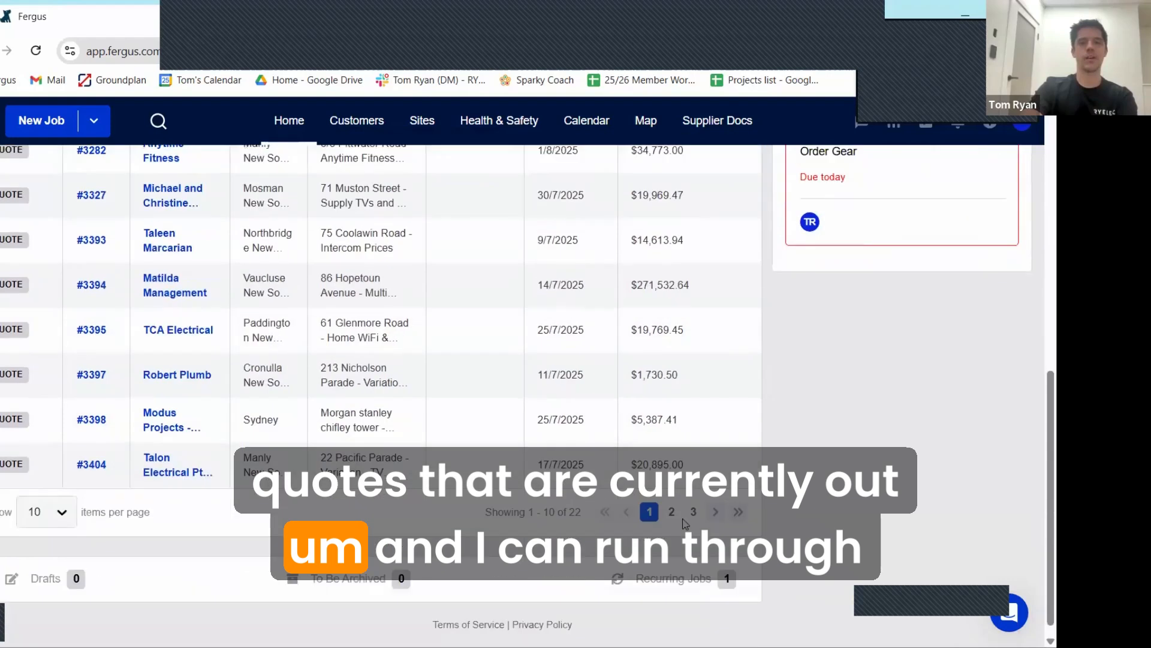
Step: Look through the second page of quotes and estimates awaiting customer approval
{"action": "left_click", "coordinate": [671, 512]}
{"action": "scroll", "coordinate": [420, 360], "scroll_direction": "up", "scroll_amount": 2}
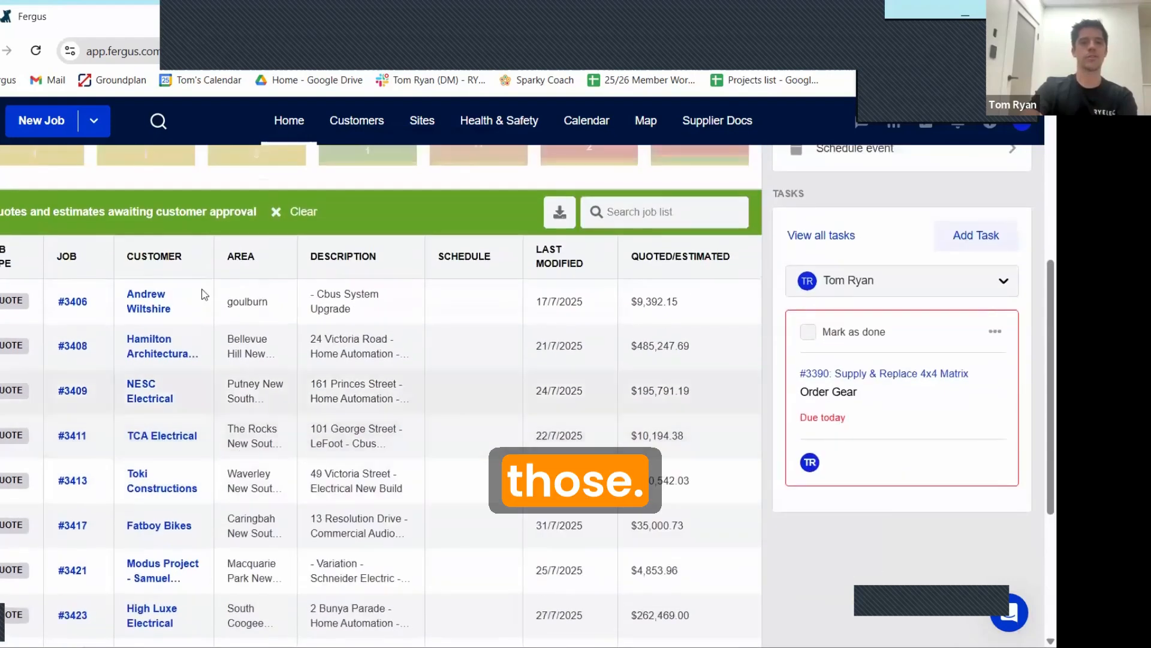
{"action": "scroll", "coordinate": [201, 319], "scroll_direction": "down", "scroll_amount": 3}
{"action": "scroll", "coordinate": [200, 319], "scroll_direction": "up", "scroll_amount": 7}
Step: Filter the job list to expired quotes and estimates and sort it by expiry date, most recent first
{"action": "left_click", "coordinate": [145, 303]}
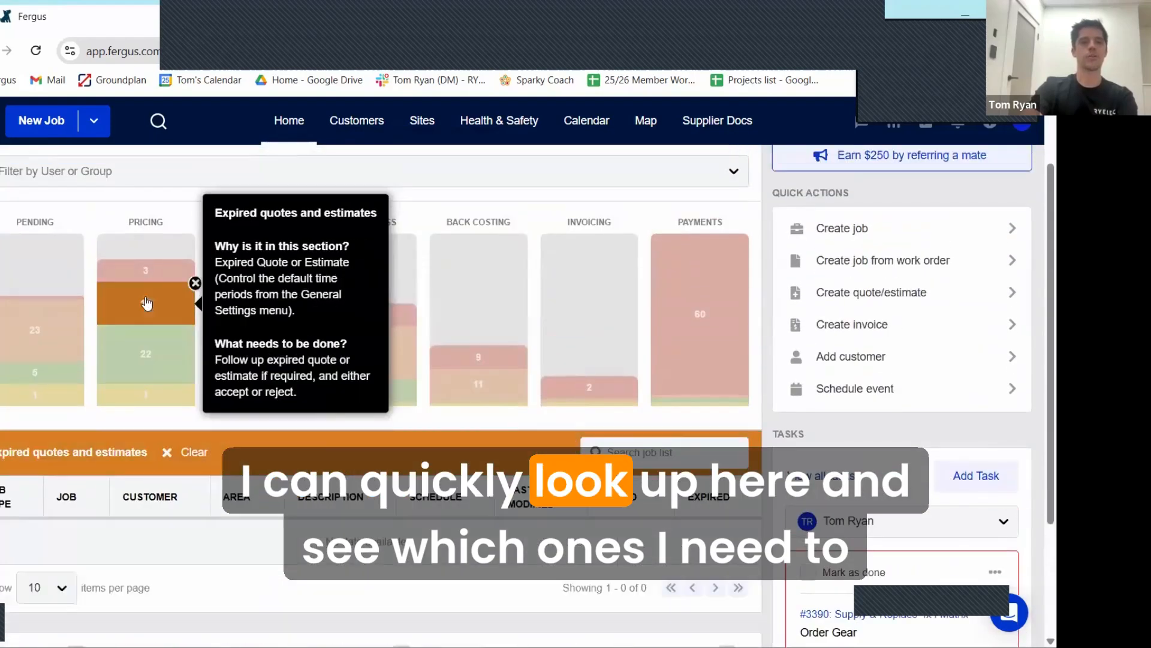
{"action": "scroll", "coordinate": [574, 404], "scroll_direction": "down", "scroll_amount": 3}
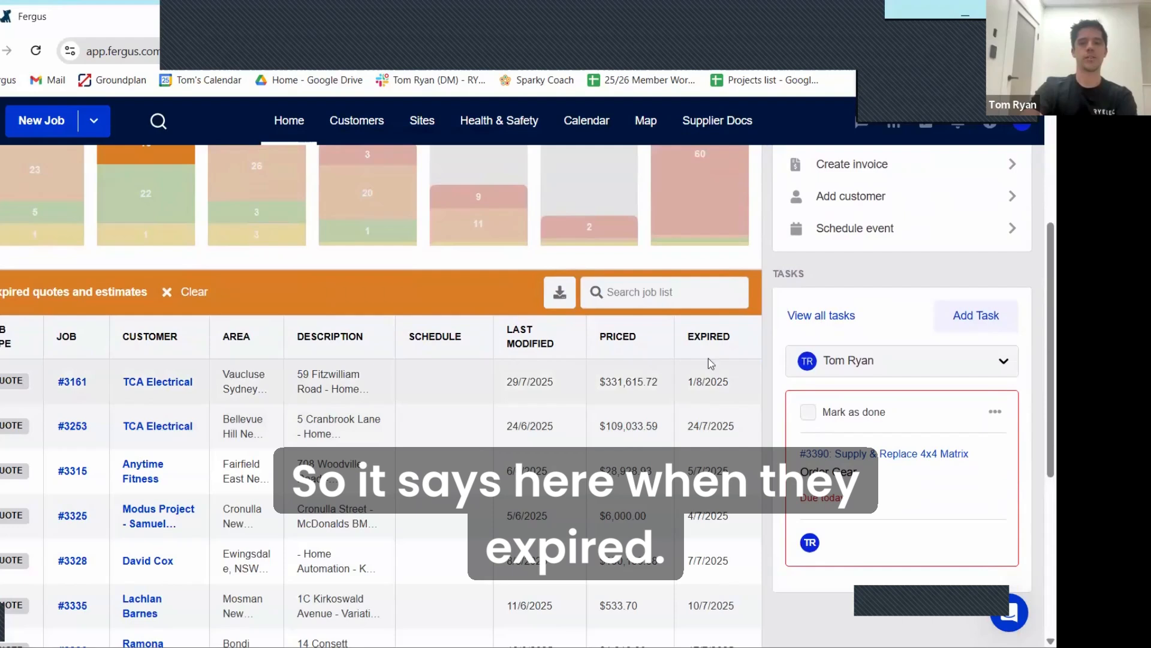
{"action": "left_click", "coordinate": [713, 343]}
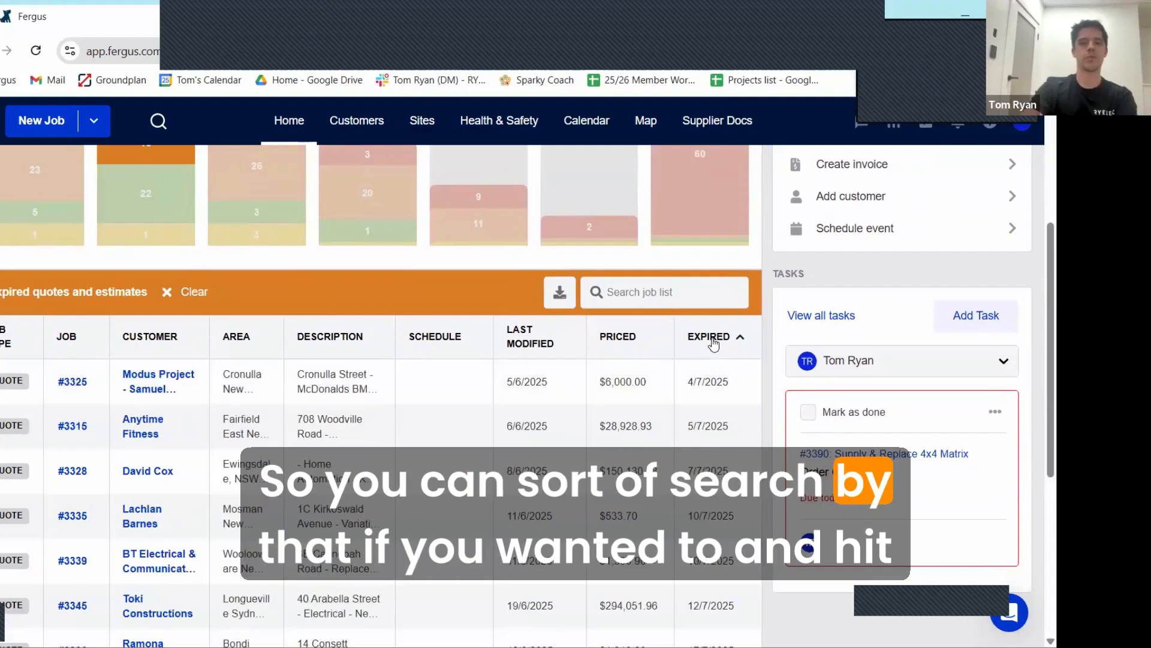
{"action": "left_click", "coordinate": [713, 343]}
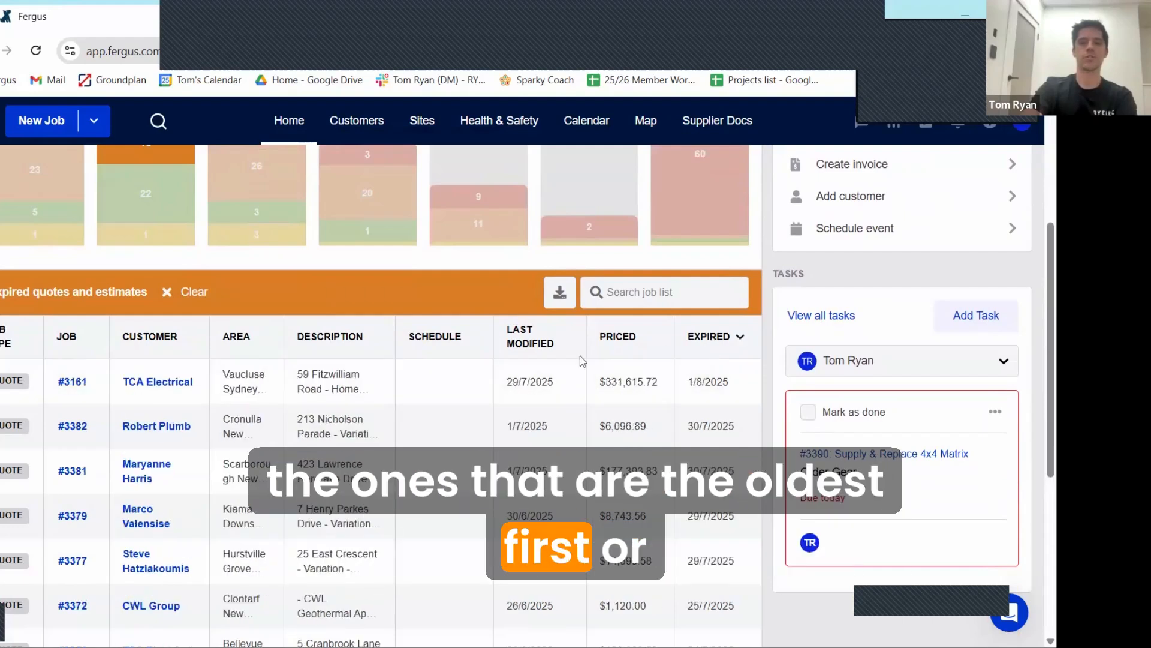
{"action": "scroll", "coordinate": [247, 413], "scroll_direction": "down", "scroll_amount": 2}
{"action": "scroll", "coordinate": [247, 413], "scroll_direction": "down", "scroll_amount": 1}
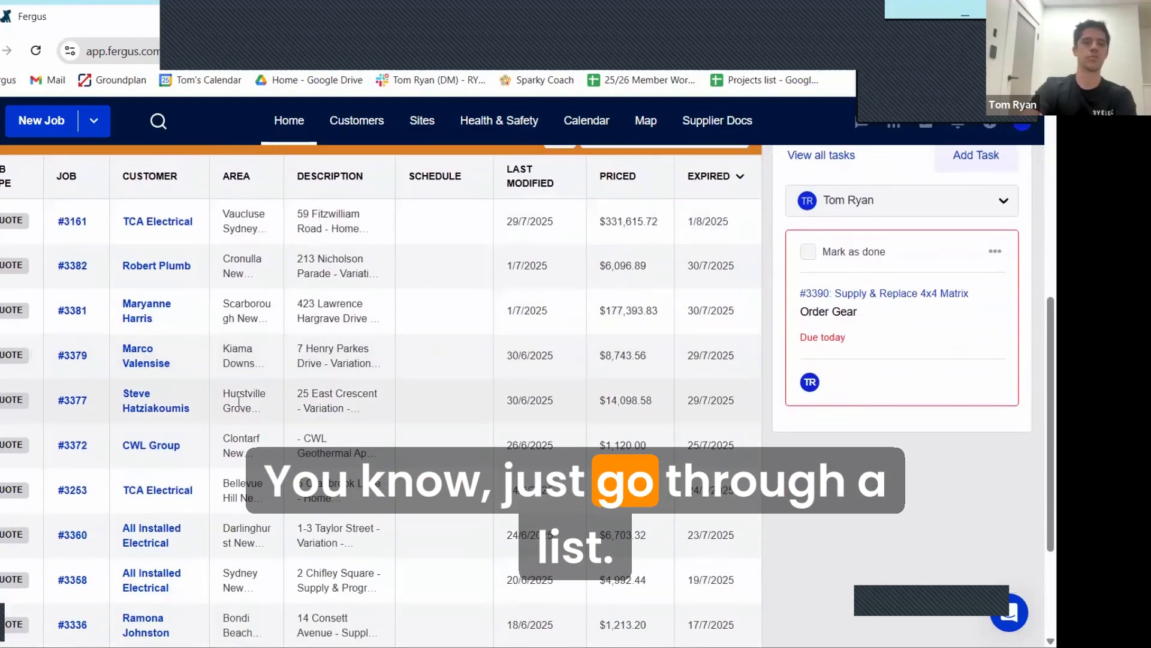
{"action": "scroll", "coordinate": [258, 383], "scroll_direction": "up", "scroll_amount": 2}
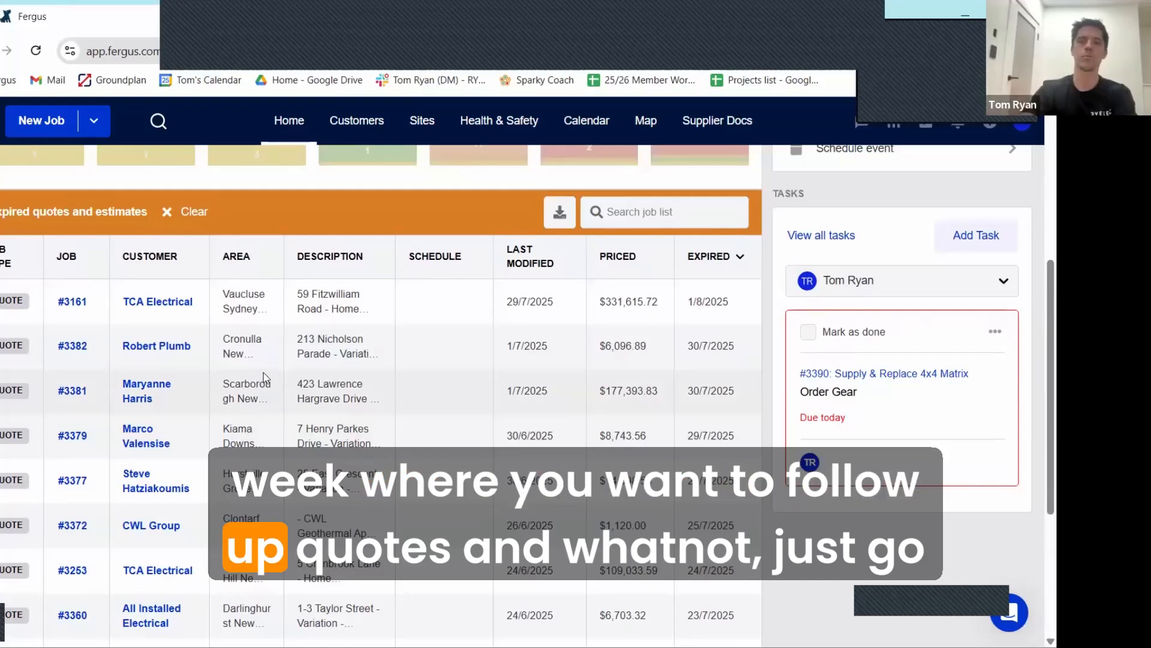
Step: Filter the job list to quotes and estimates to price and look through the listed jobs
{"action": "scroll", "coordinate": [264, 373], "scroll_direction": "up", "scroll_amount": 3}
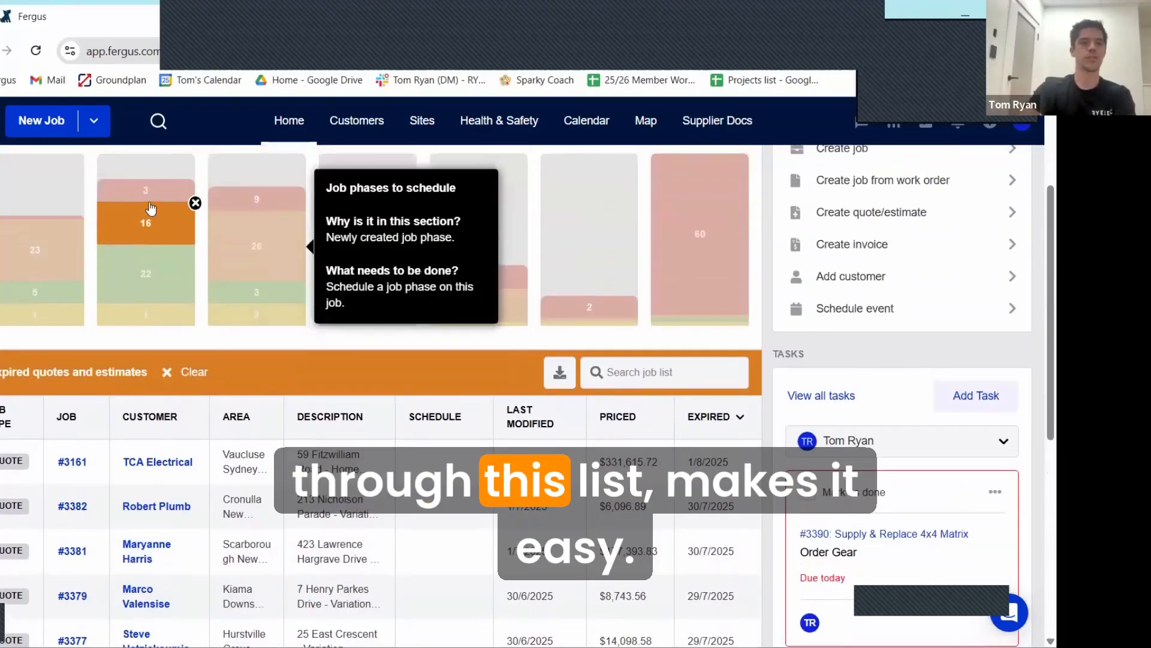
{"action": "left_click", "coordinate": [148, 191]}
{"action": "scroll", "coordinate": [225, 367], "scroll_direction": "down", "scroll_amount": 2}
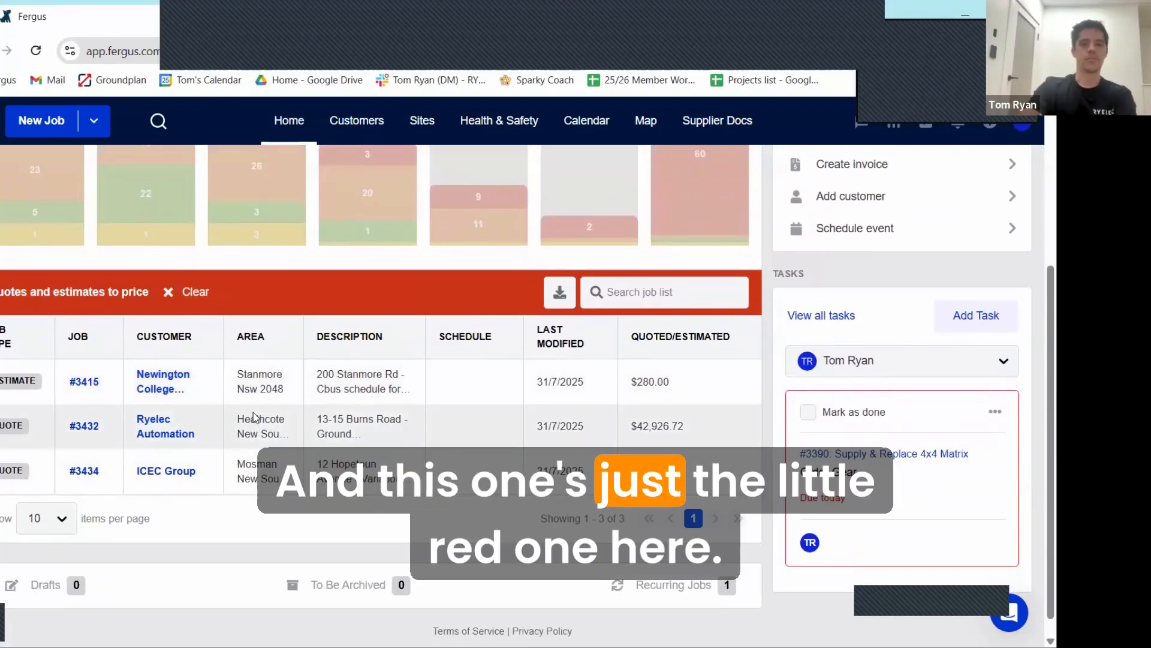
{"action": "scroll", "coordinate": [254, 393], "scroll_direction": "up", "scroll_amount": 1}
{"action": "scroll", "coordinate": [265, 282], "scroll_direction": "down", "scroll_amount": 2}
Step: Filter the job list to the Scheduling stage's job phases to schedule and view the list
{"action": "scroll", "coordinate": [269, 313], "scroll_direction": "up", "scroll_amount": 2}
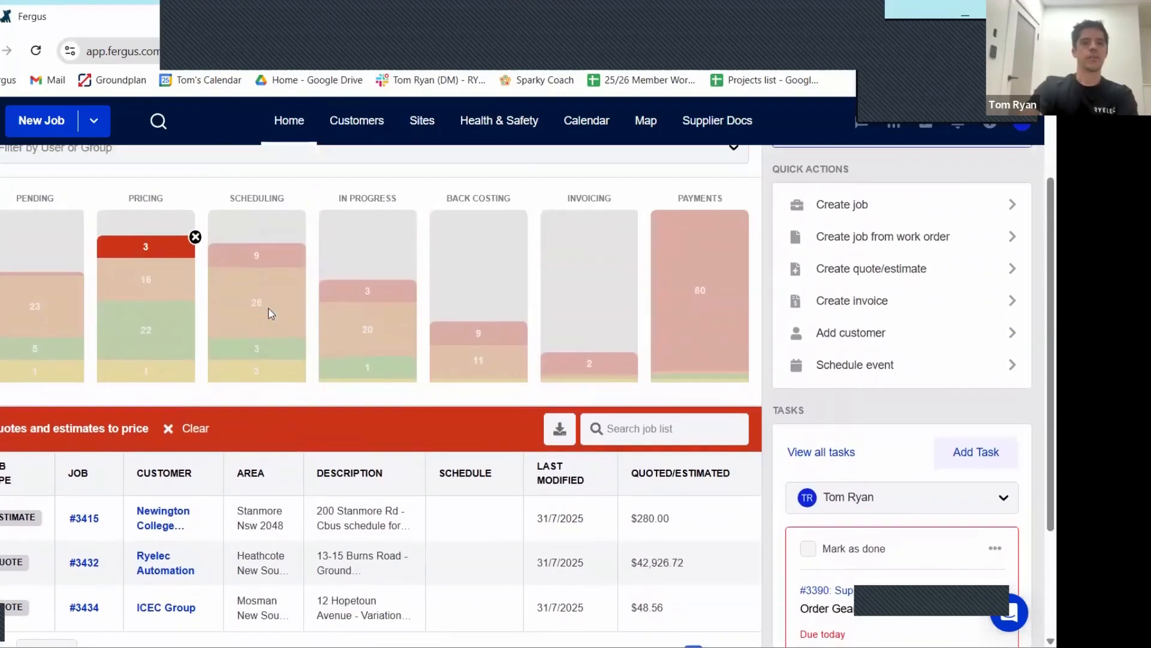
{"action": "left_click", "coordinate": [267, 315]}
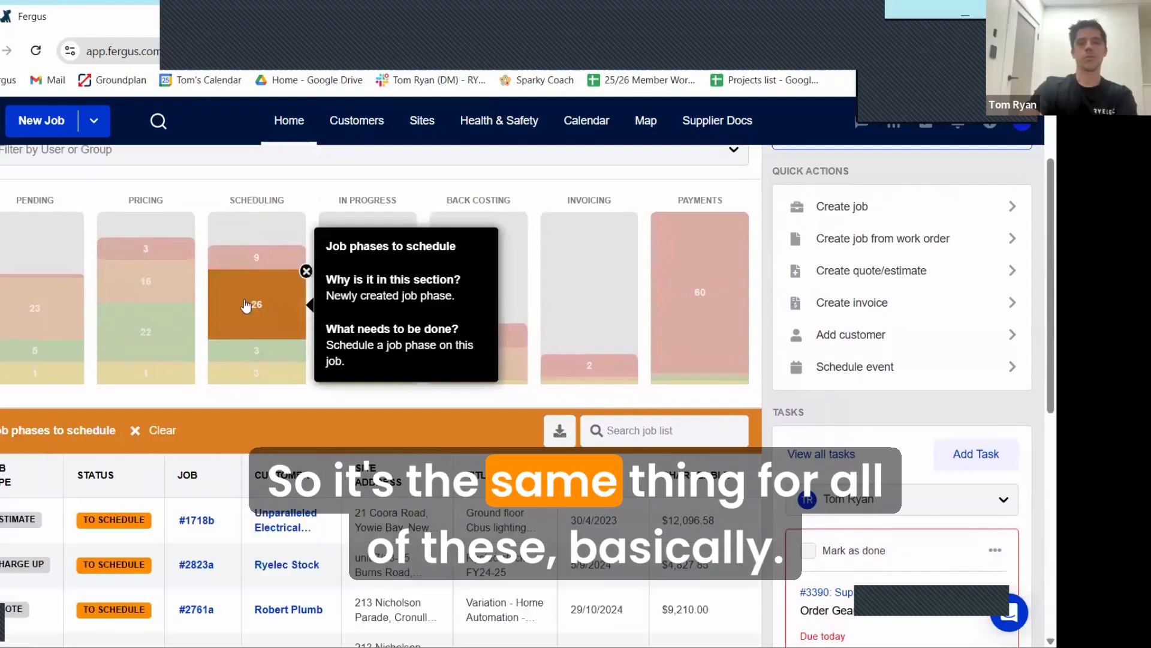
{"action": "scroll", "coordinate": [249, 334], "scroll_direction": "down", "scroll_amount": 1}
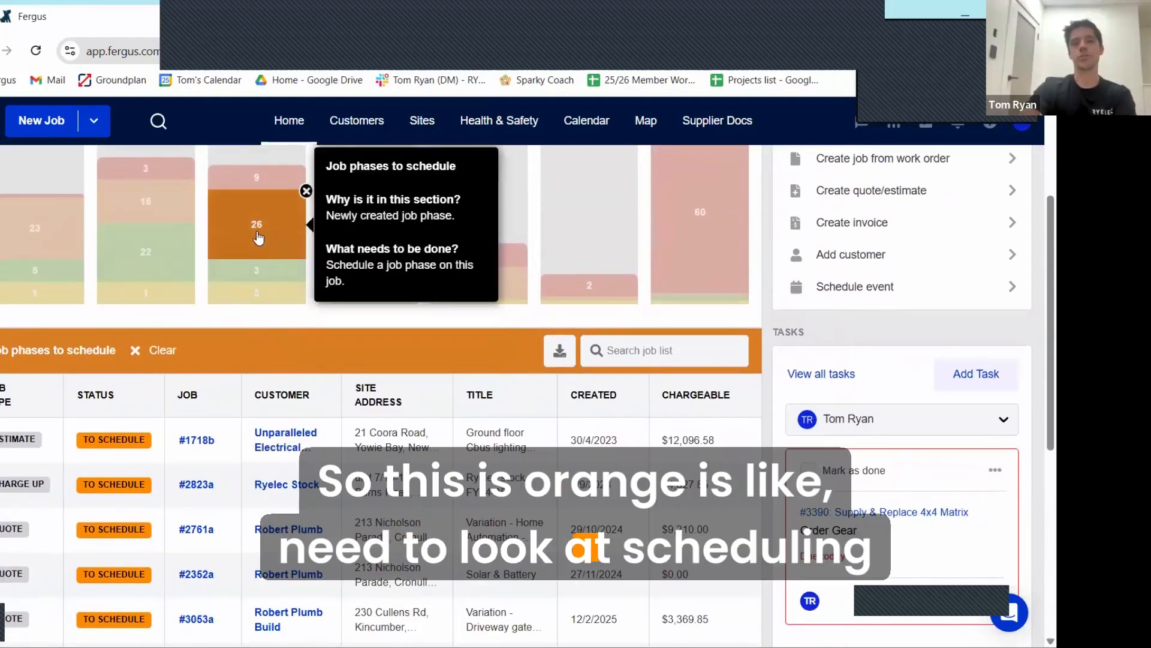
Step: Filter the job list to job phases not scheduled and look through all listed phases
{"action": "left_click", "coordinate": [257, 176]}
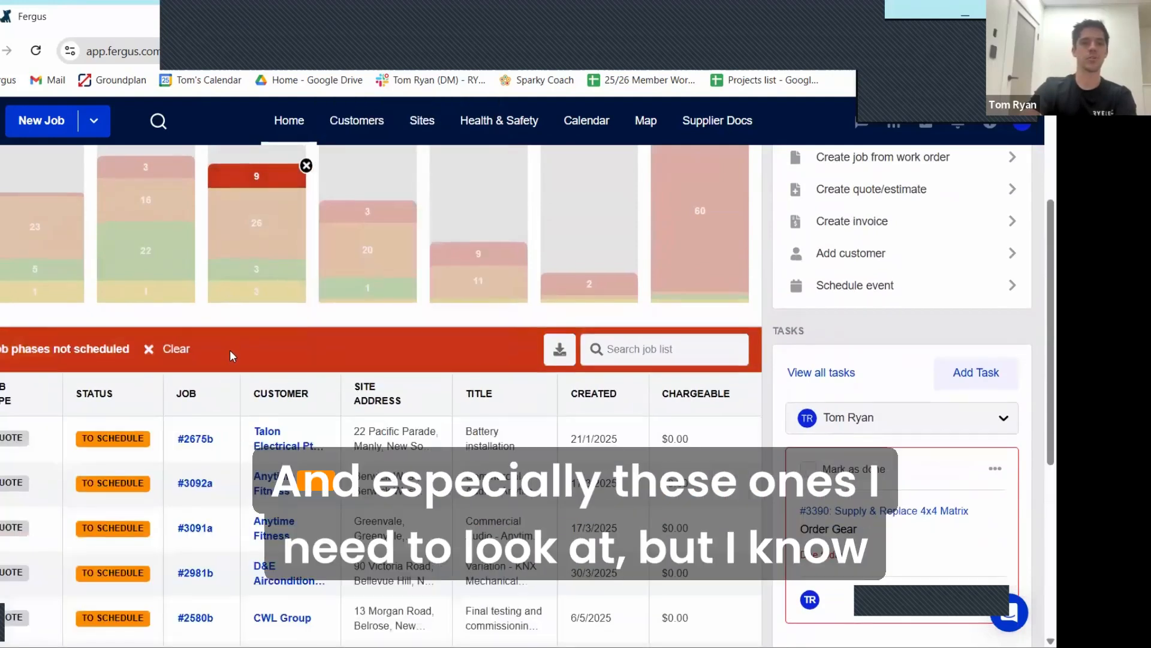
{"action": "scroll", "coordinate": [231, 354], "scroll_direction": "down", "scroll_amount": 3}
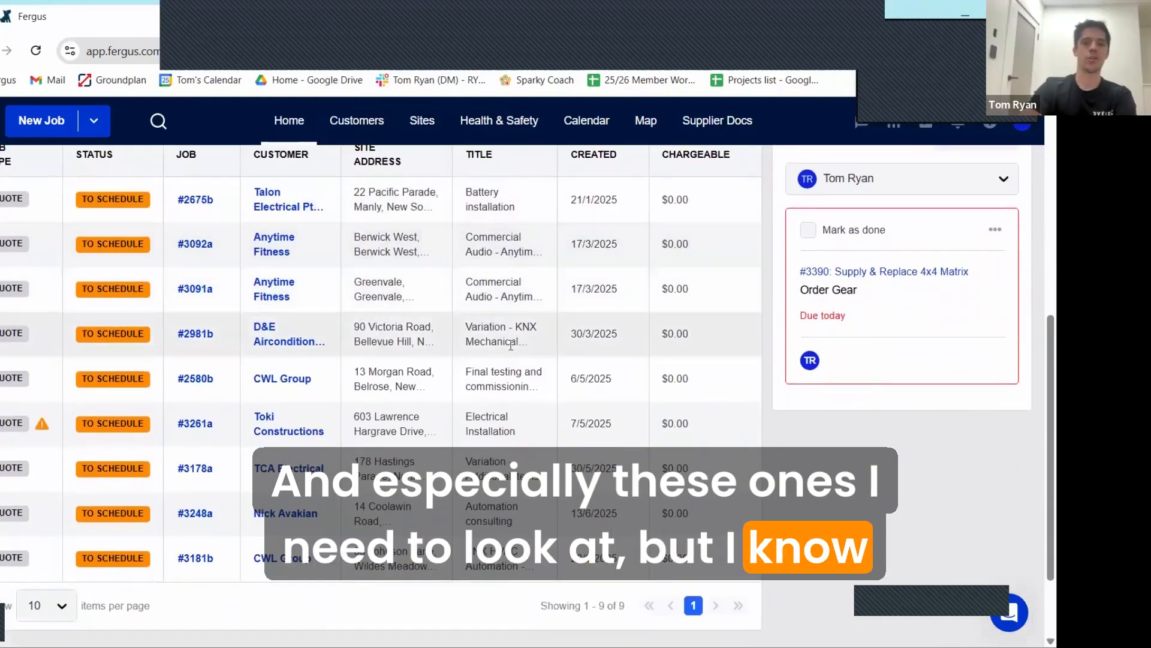
{"action": "scroll", "coordinate": [277, 256], "scroll_direction": "up", "scroll_amount": 3}
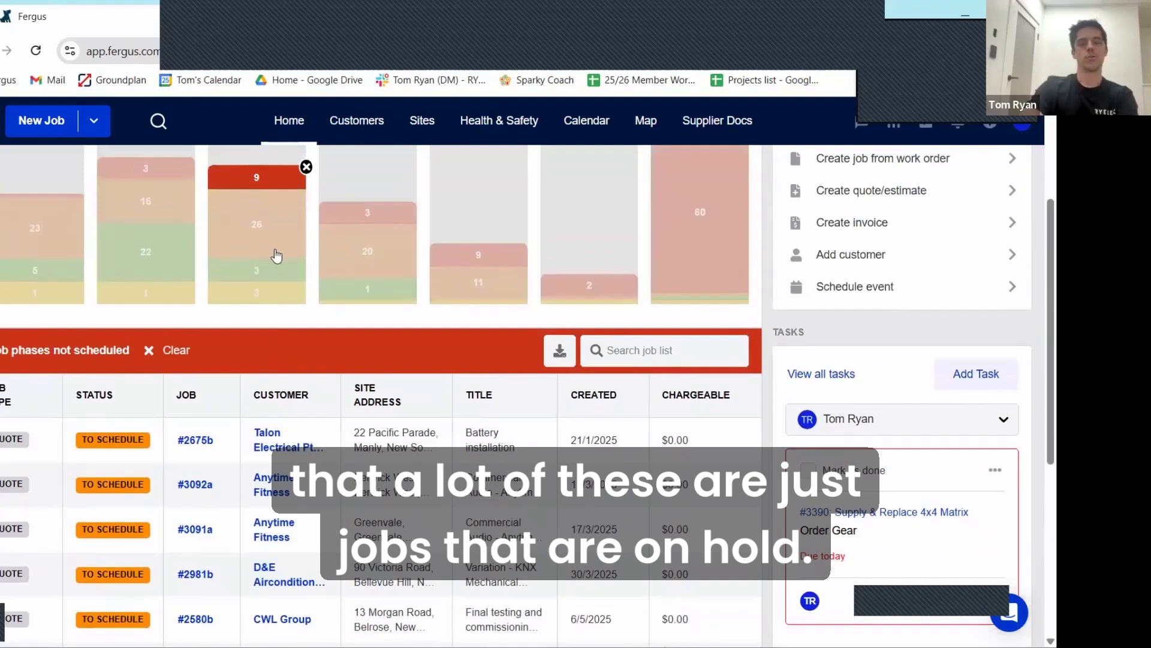
{"action": "mouse_move", "coordinate": [258, 180]}
Step: Filter the job list to stale pending jobs and read the status board explanations for stale jobs and jobs on hold
{"action": "scroll", "coordinate": [257, 259], "scroll_direction": "up", "scroll_amount": 1}
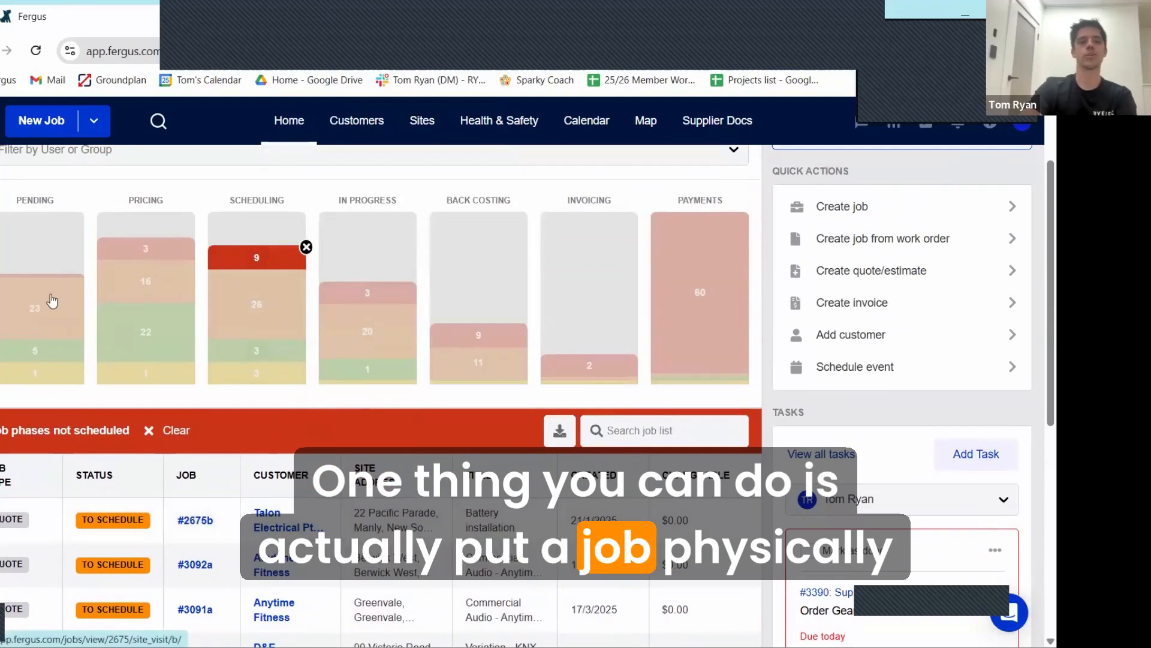
{"action": "mouse_move", "coordinate": [53, 300]}
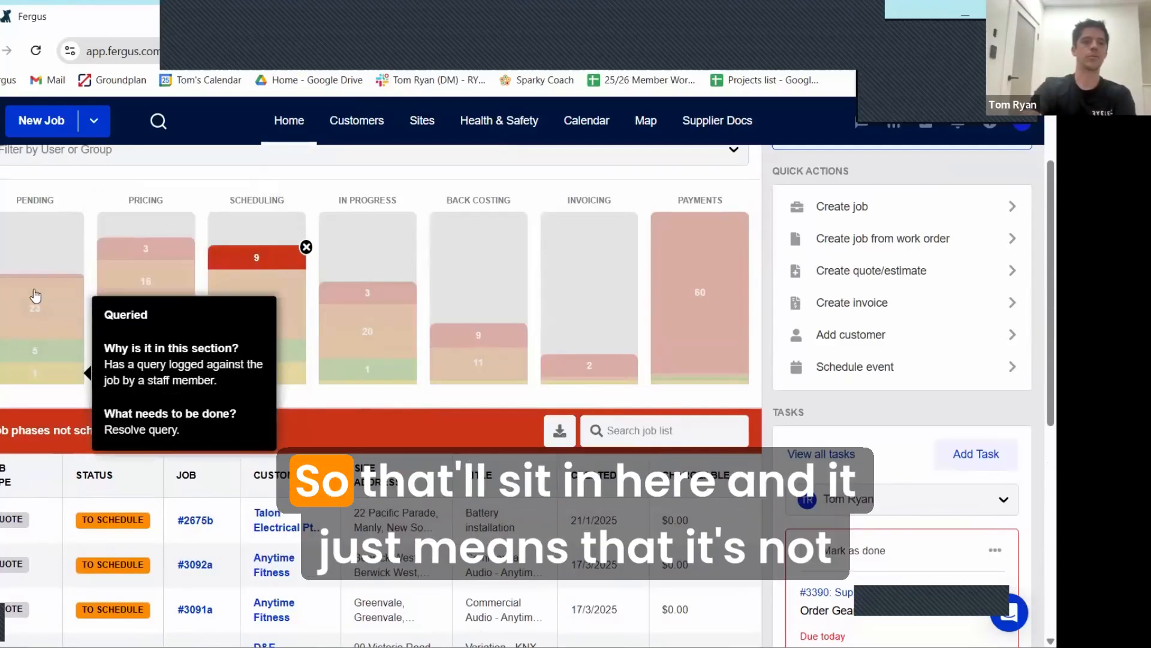
{"action": "left_click", "coordinate": [36, 295]}
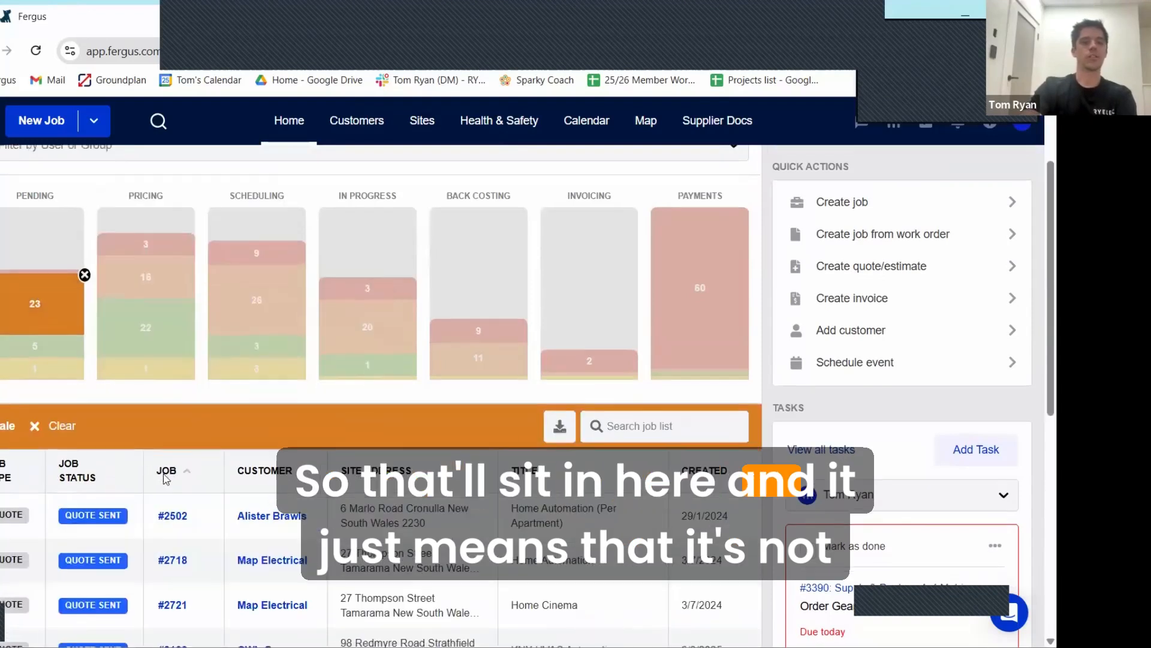
{"action": "scroll", "coordinate": [244, 373], "scroll_direction": "down", "scroll_amount": 5}
{"action": "scroll", "coordinate": [244, 373], "scroll_direction": "up", "scroll_amount": 5}
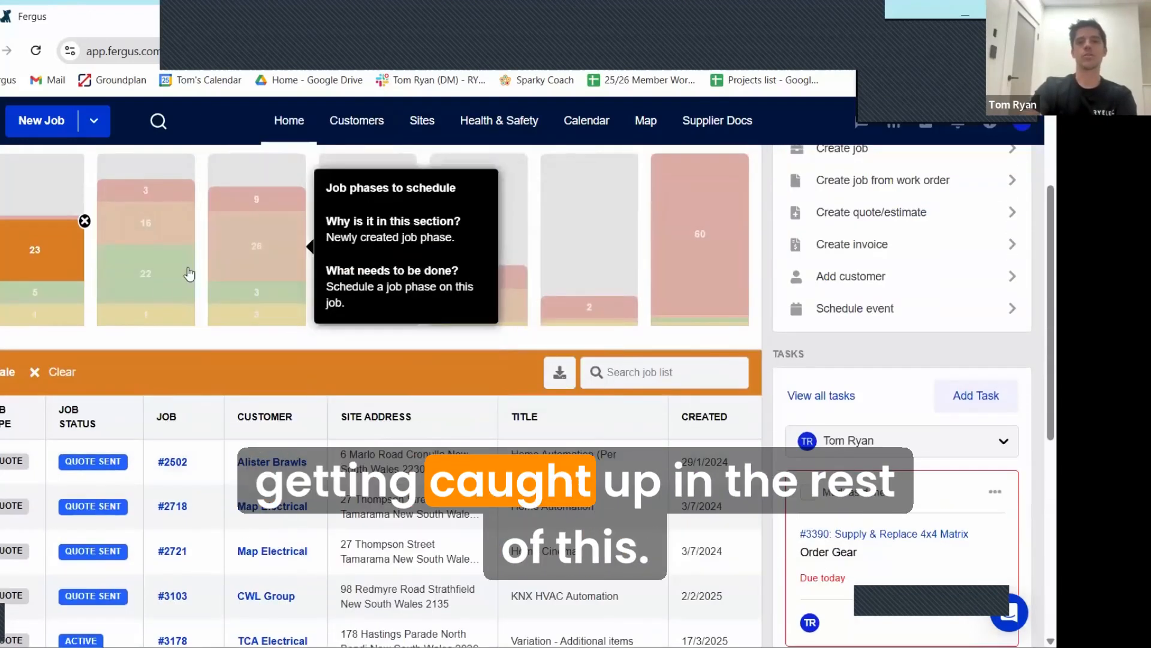
{"action": "mouse_move", "coordinate": [39, 226]}
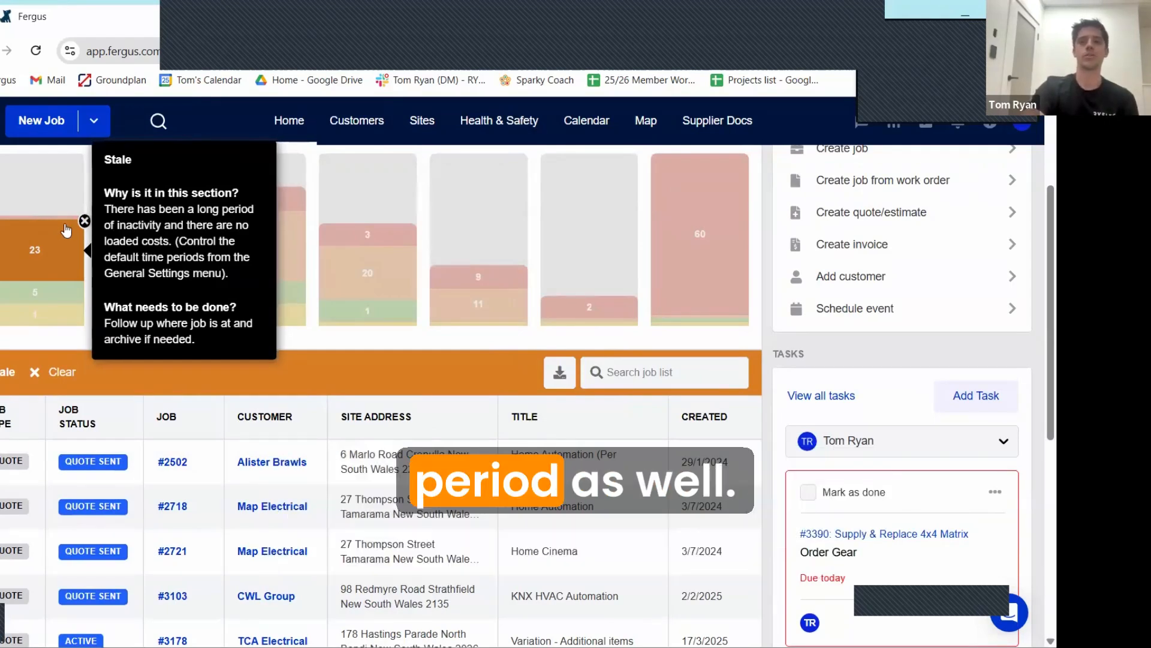
{"action": "mouse_move", "coordinate": [112, 231]}
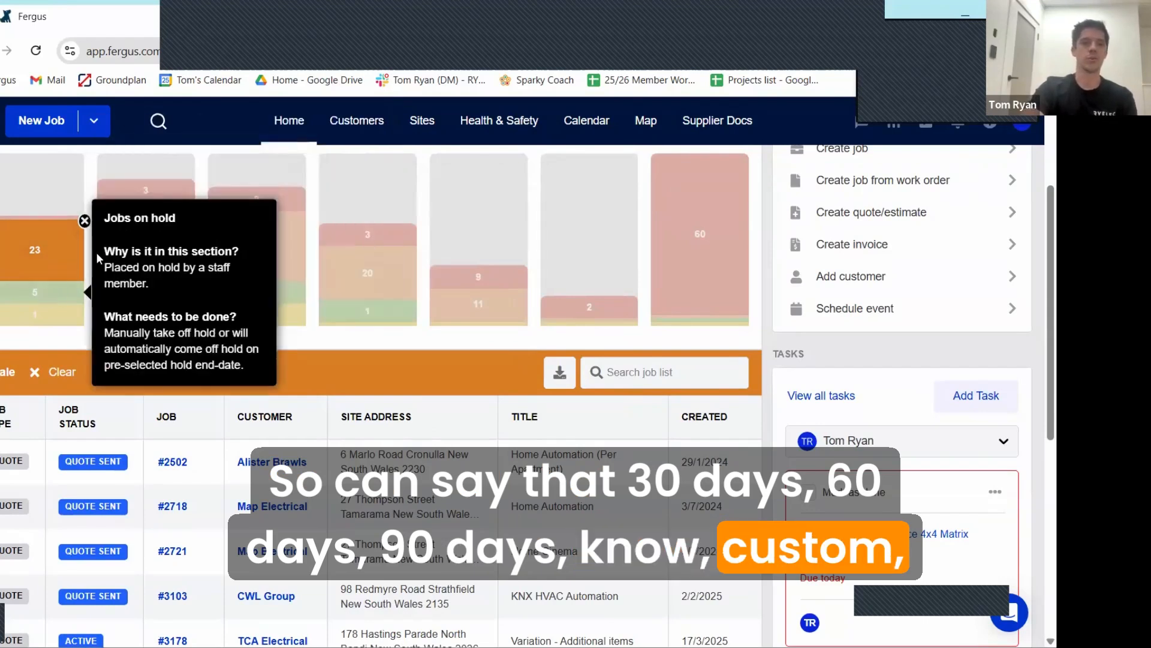
Step: Review the dashboard's quick actions and set the task list to show All Employees and Groups
{"action": "scroll", "coordinate": [24, 303], "scroll_direction": "up", "scroll_amount": 2}
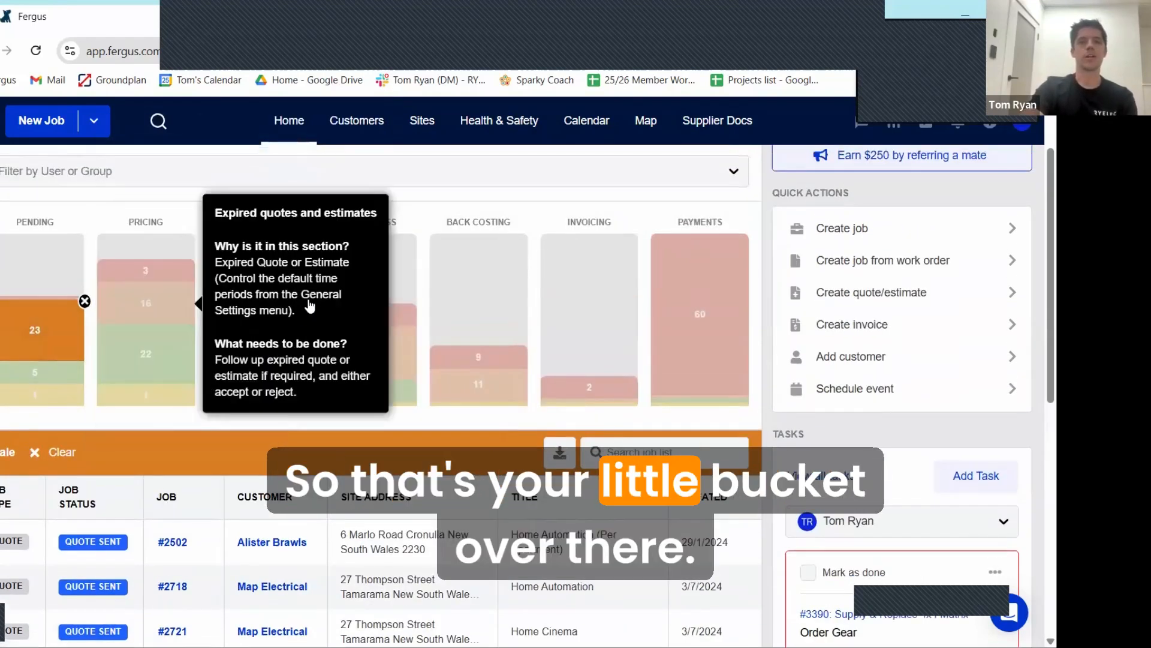
{"action": "scroll", "coordinate": [546, 353], "scroll_direction": "up", "scroll_amount": 2}
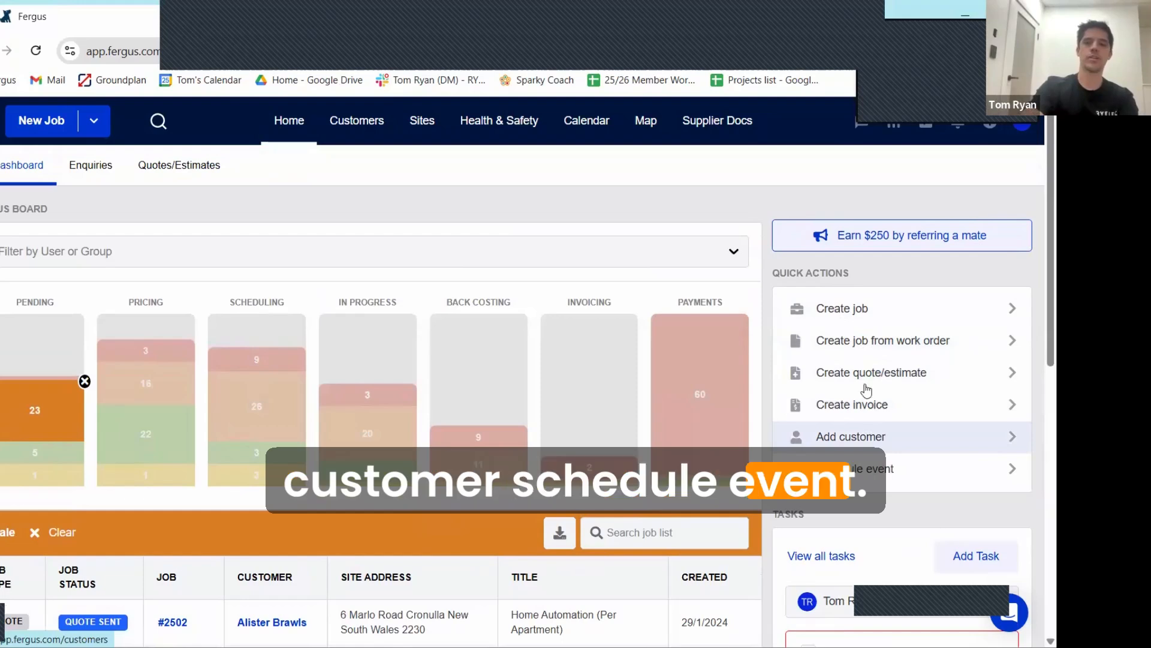
{"action": "scroll", "coordinate": [867, 389], "scroll_direction": "down", "scroll_amount": 4}
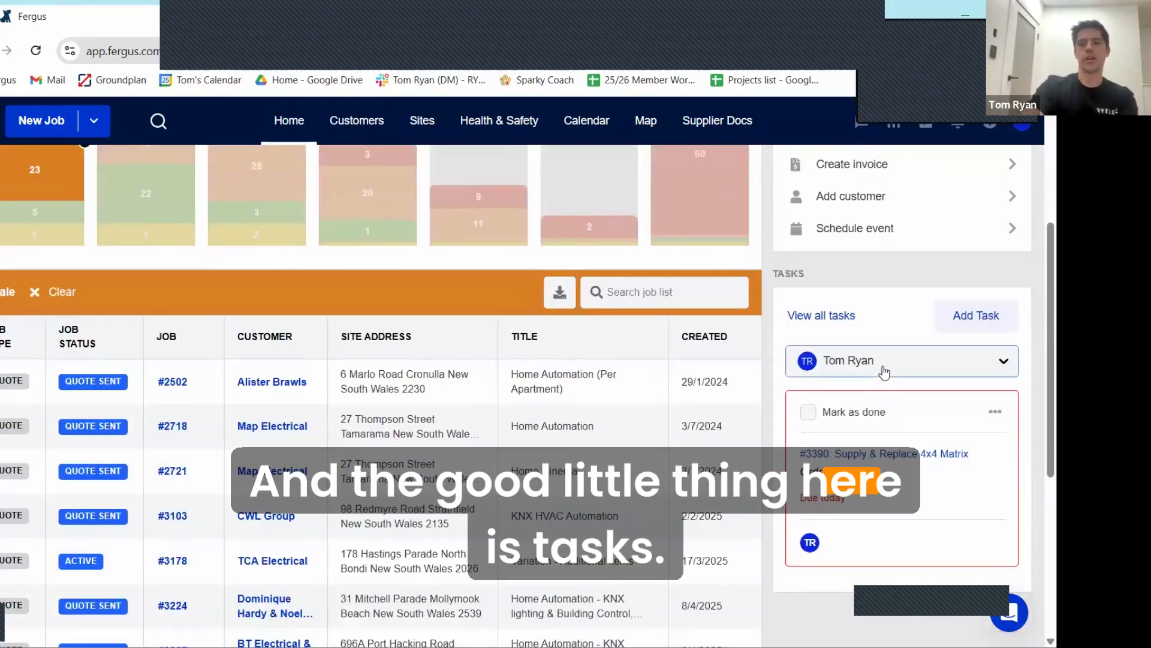
{"action": "left_click", "coordinate": [884, 372]}
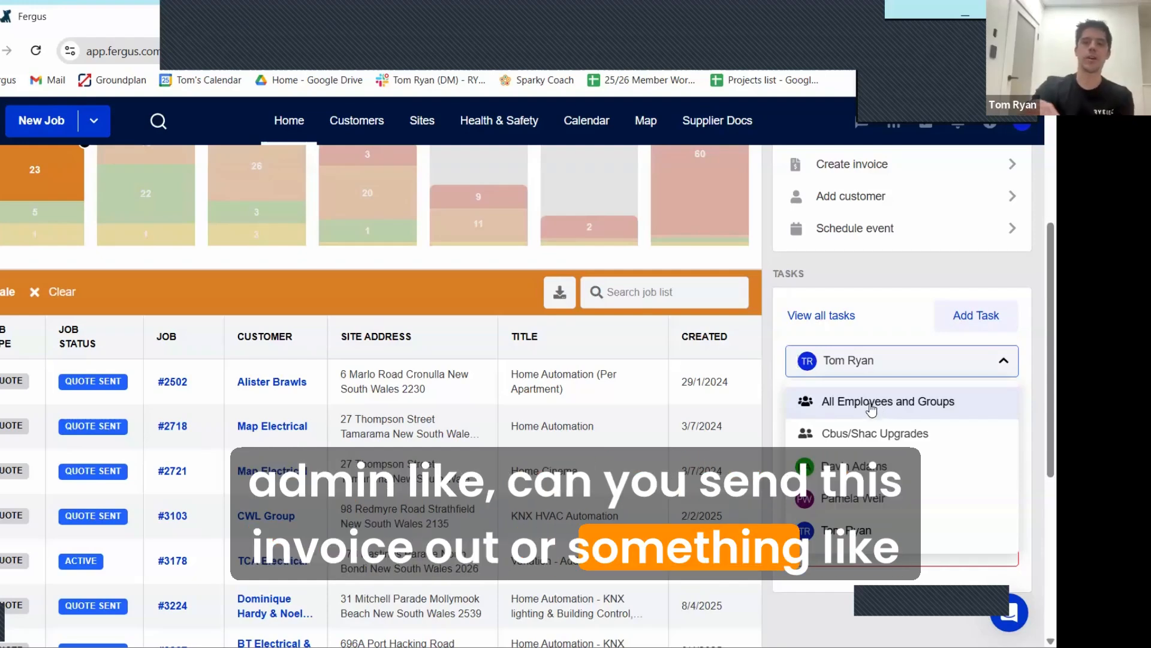
{"action": "left_click", "coordinate": [877, 406]}
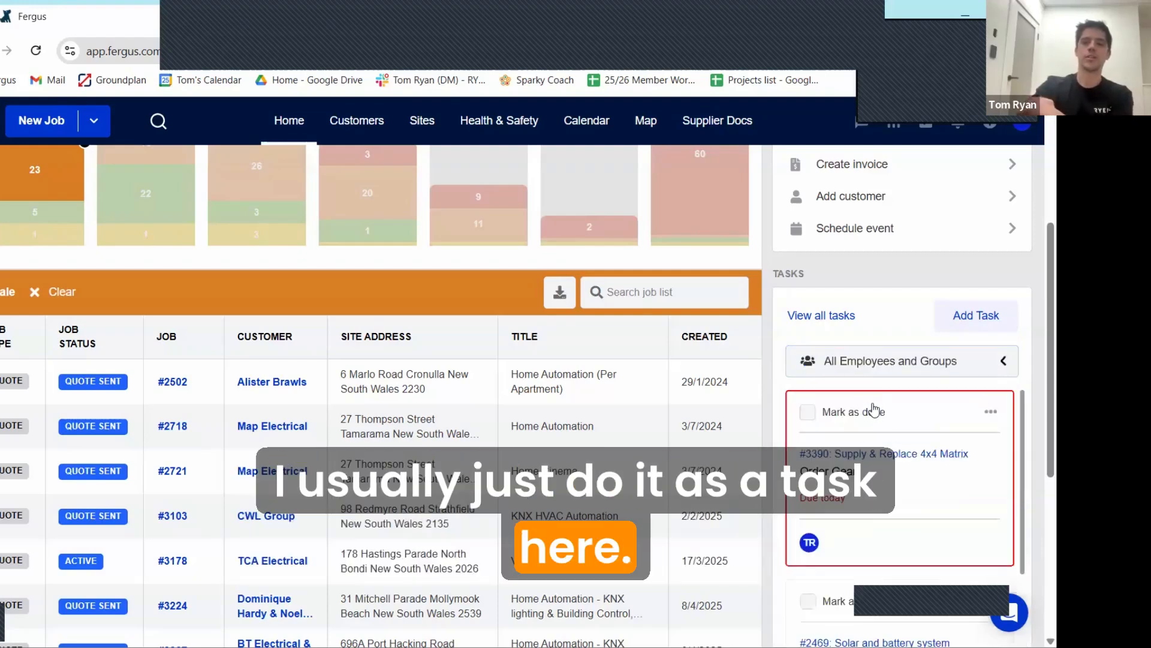
Step: Look through the dashboard tasks assigned across all employees and groups
{"action": "scroll", "coordinate": [883, 431], "scroll_direction": "down", "scroll_amount": 2}
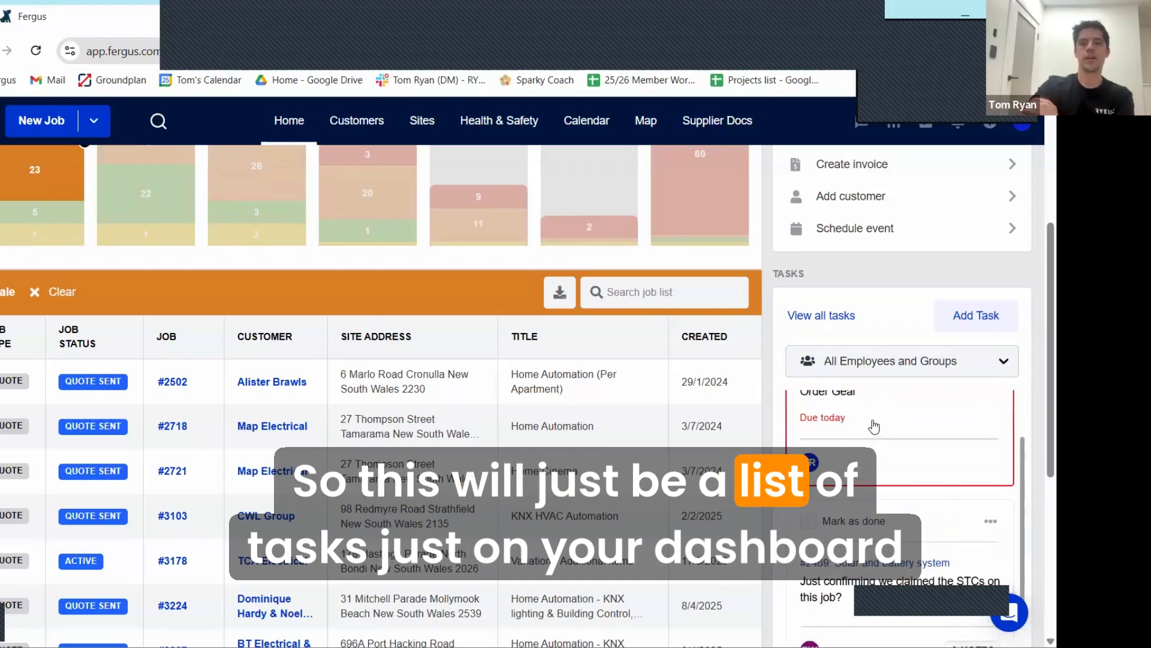
{"action": "scroll", "coordinate": [878, 354], "scroll_direction": "down", "scroll_amount": 8}
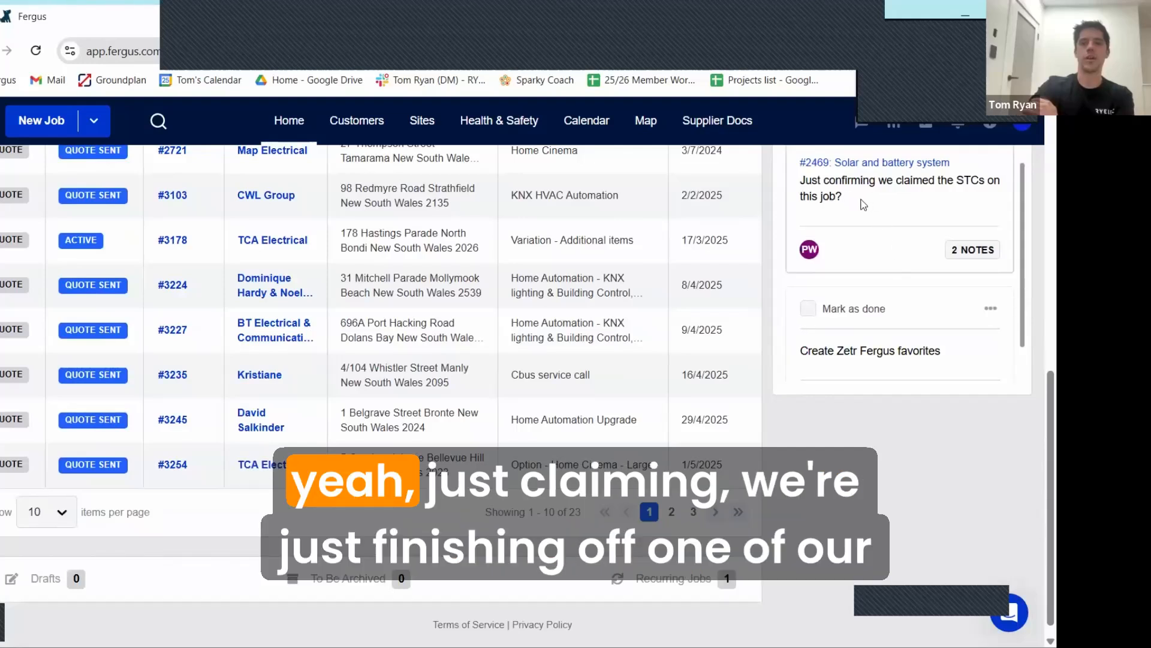
{"action": "scroll", "coordinate": [842, 198], "scroll_direction": "down", "scroll_amount": 1}
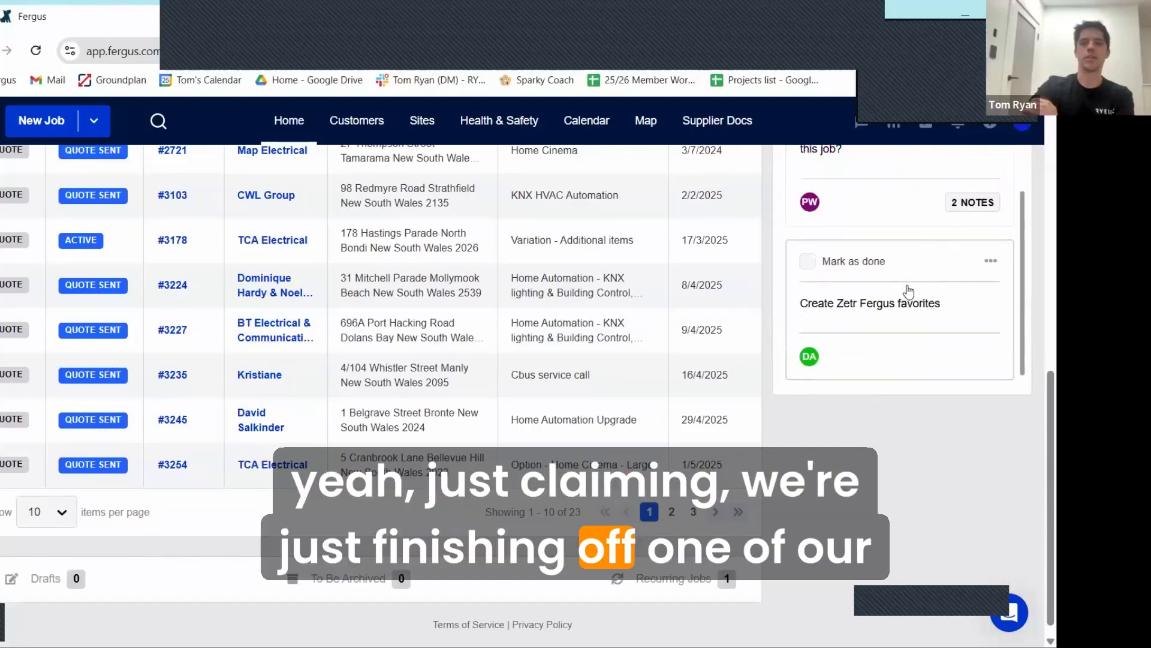
{"action": "scroll", "coordinate": [907, 289], "scroll_direction": "up", "scroll_amount": 3}
{"action": "scroll", "coordinate": [916, 295], "scroll_direction": "up", "scroll_amount": 3}
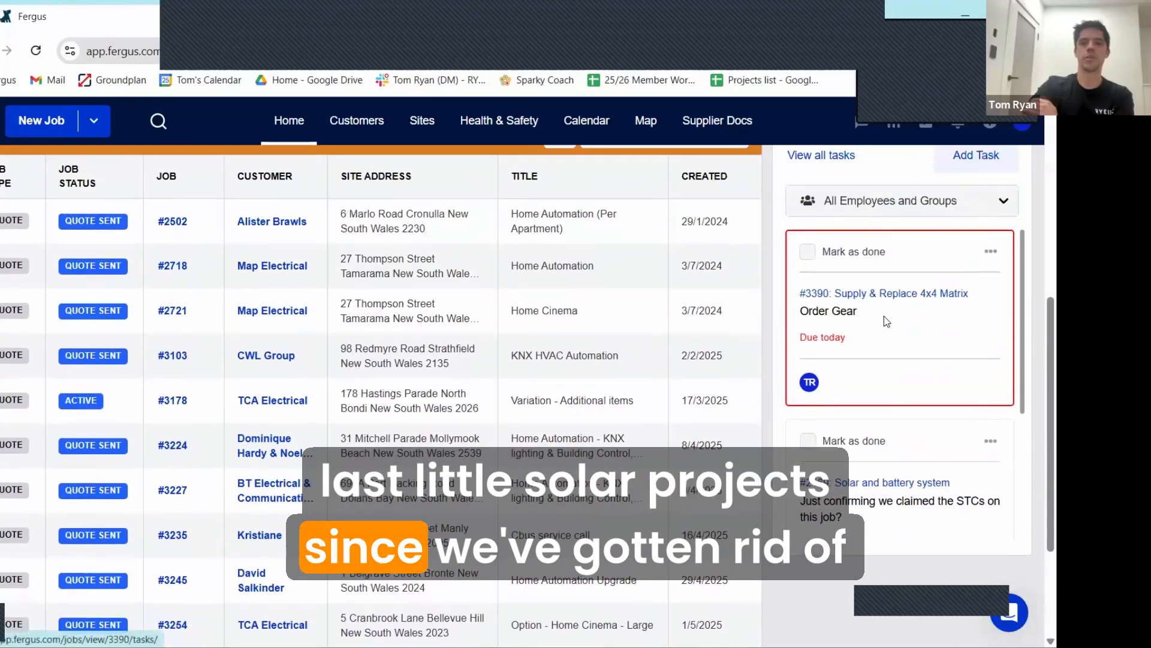
{"action": "scroll", "coordinate": [892, 324], "scroll_direction": "down", "scroll_amount": 3}
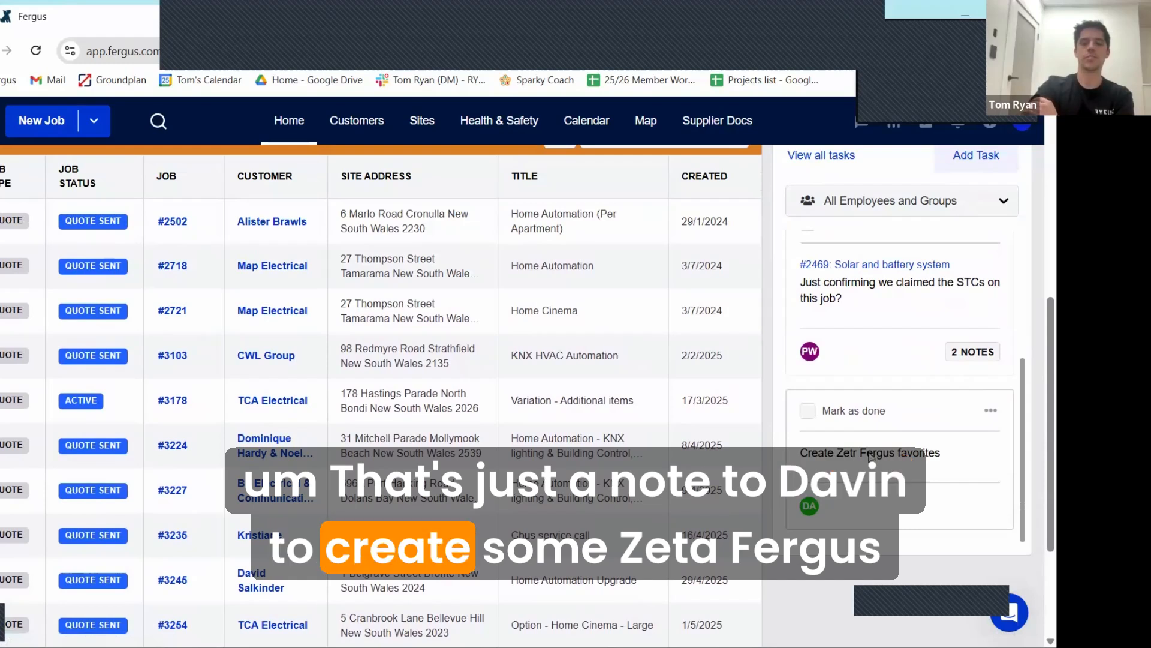
{"action": "scroll", "coordinate": [866, 420], "scroll_direction": "up", "scroll_amount": 3}
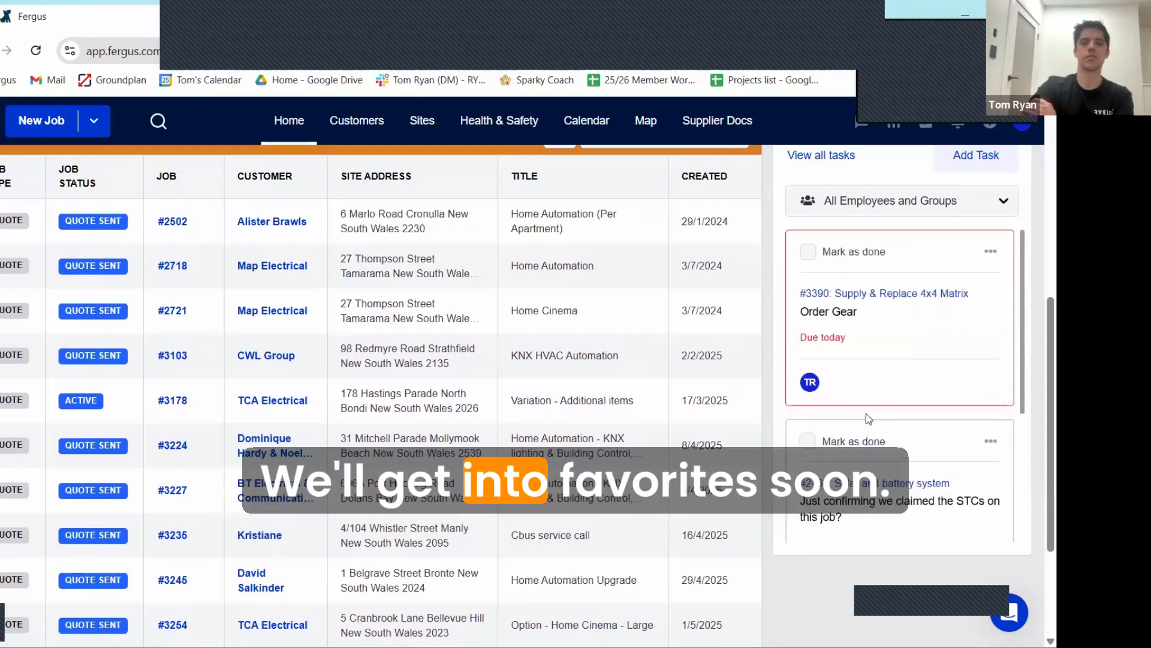
Step: Go to the Enquiries page and open the enquiry settings containing the web contact form options
{"action": "scroll", "coordinate": [576, 402], "scroll_direction": "up", "scroll_amount": 7}
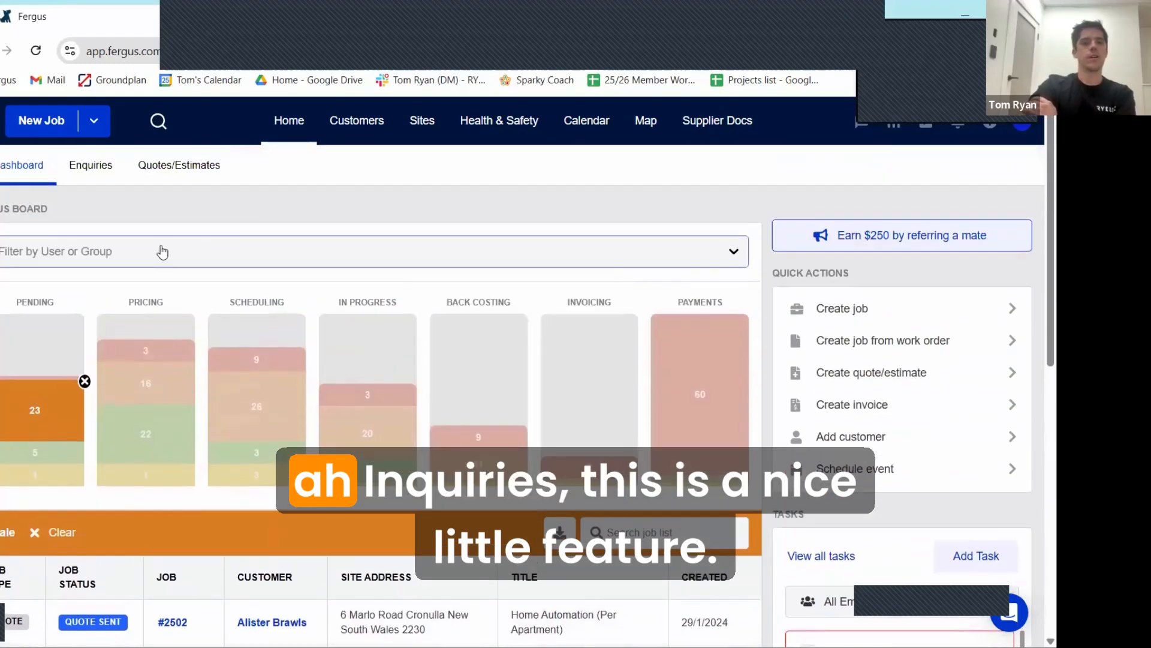
{"action": "left_click", "coordinate": [87, 174]}
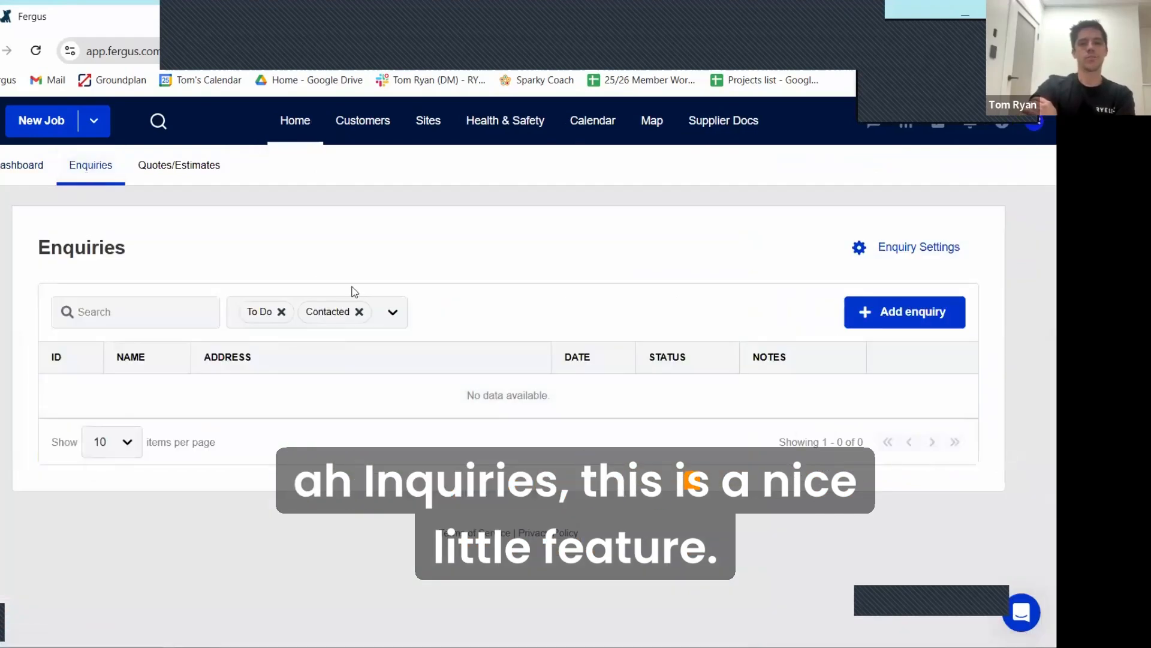
{"action": "left_click", "coordinate": [138, 305]}
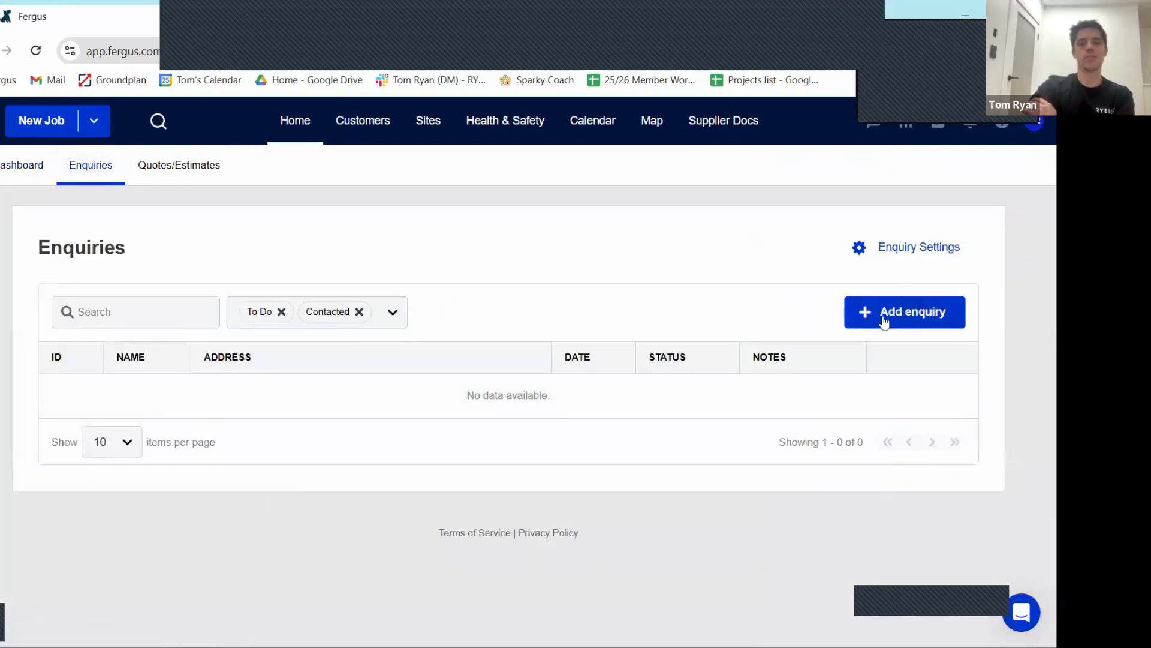
{"action": "left_click", "coordinate": [911, 252]}
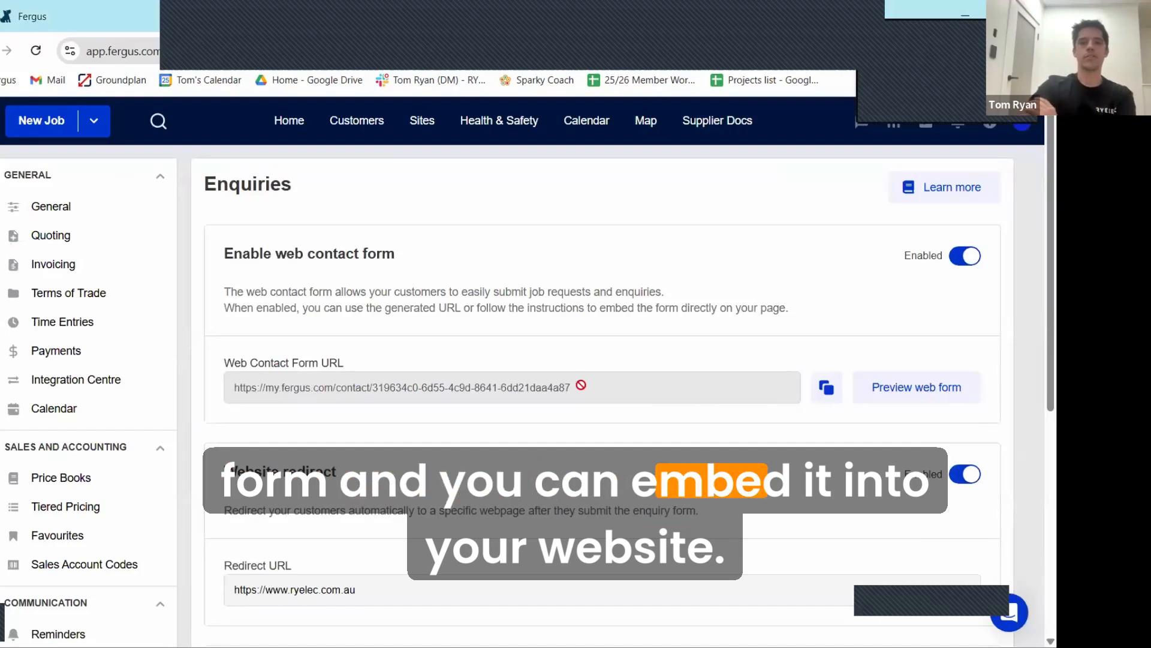
Step: Preview the web contact form, look through its customer detail, description and file upload fields, and return to the Enquiries page
{"action": "left_click", "coordinate": [917, 386]}
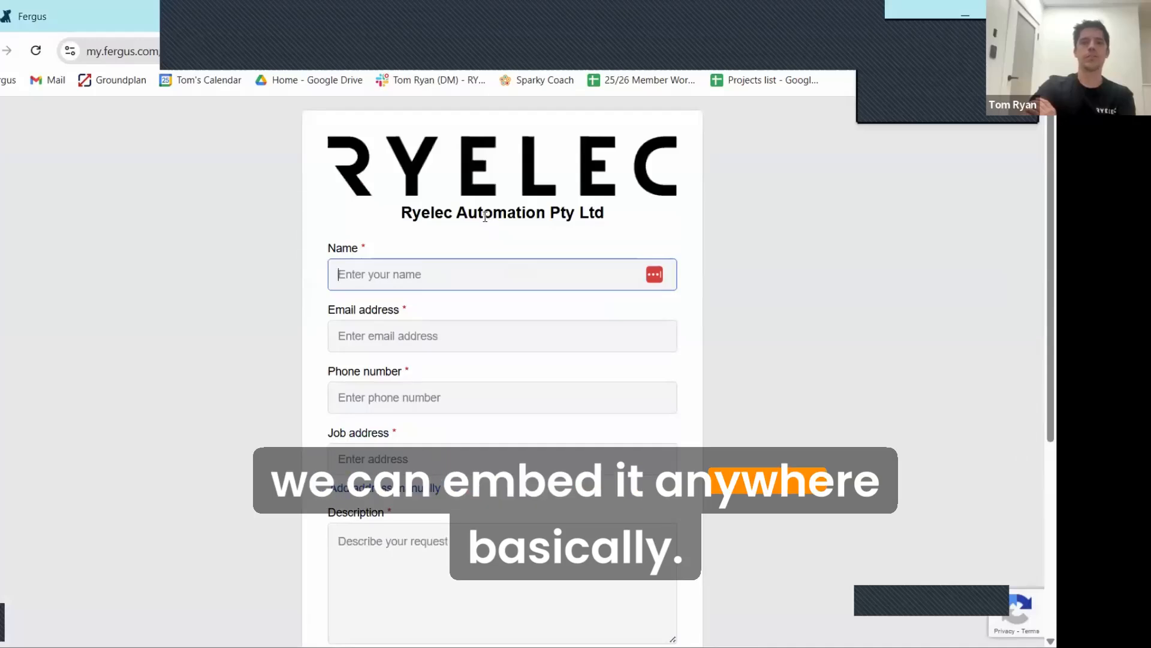
{"action": "scroll", "coordinate": [486, 221], "scroll_direction": "down", "scroll_amount": 1}
{"action": "scroll", "coordinate": [485, 221], "scroll_direction": "up", "scroll_amount": 1}
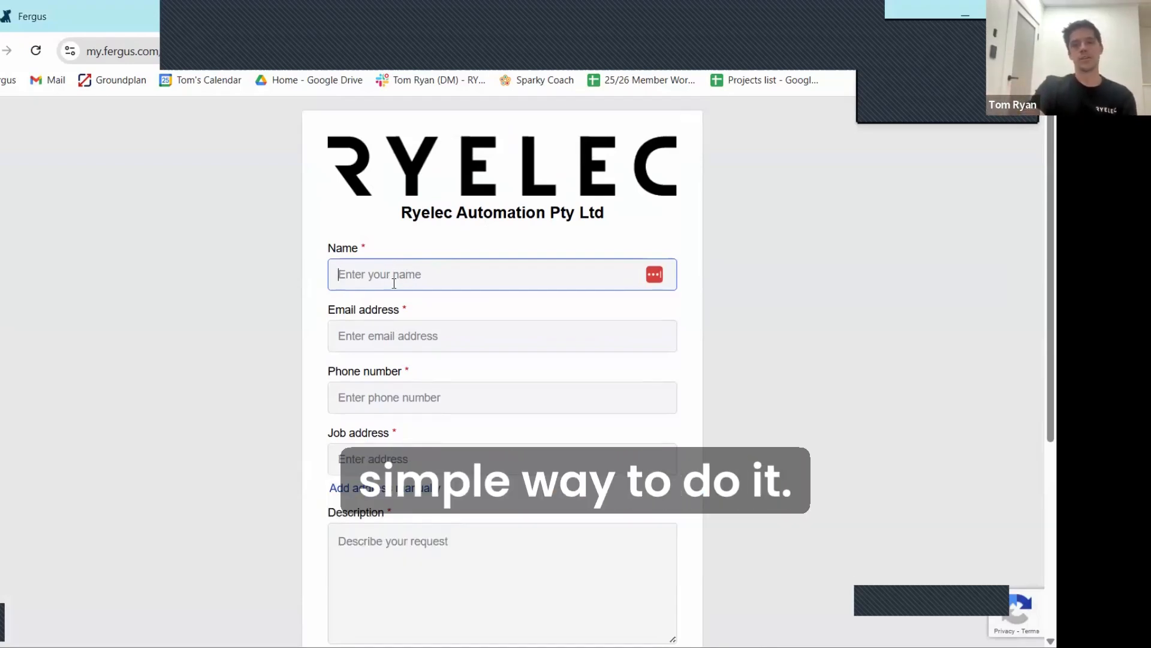
{"action": "scroll", "coordinate": [385, 480], "scroll_direction": "down", "scroll_amount": 1}
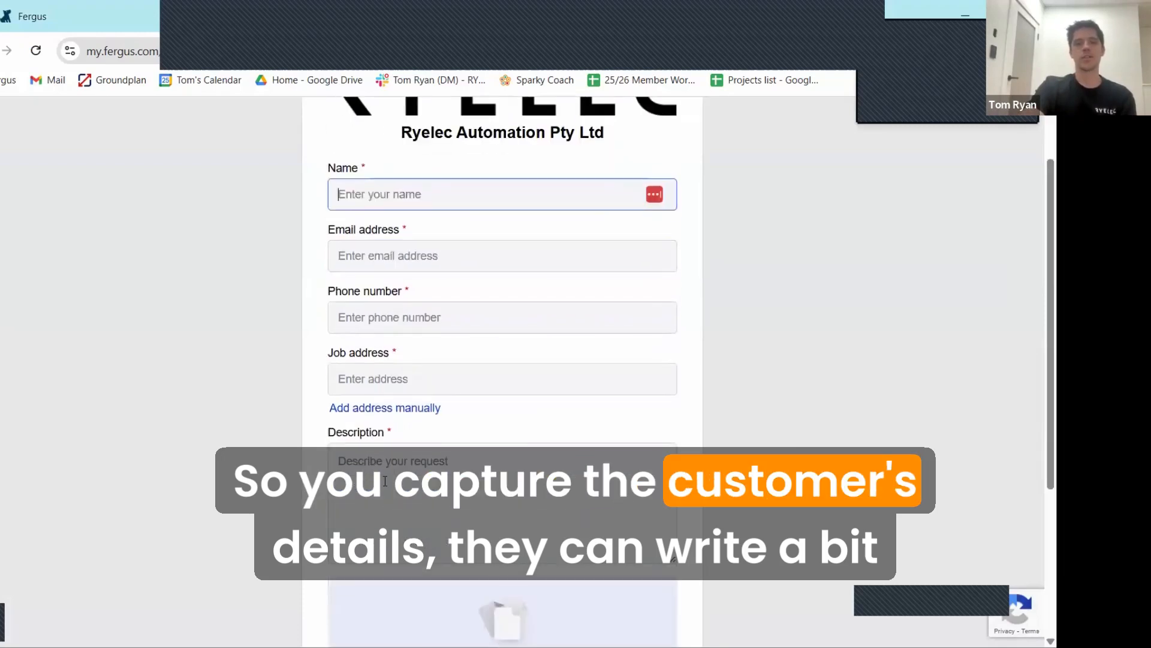
{"action": "scroll", "coordinate": [391, 474], "scroll_direction": "down", "scroll_amount": 1}
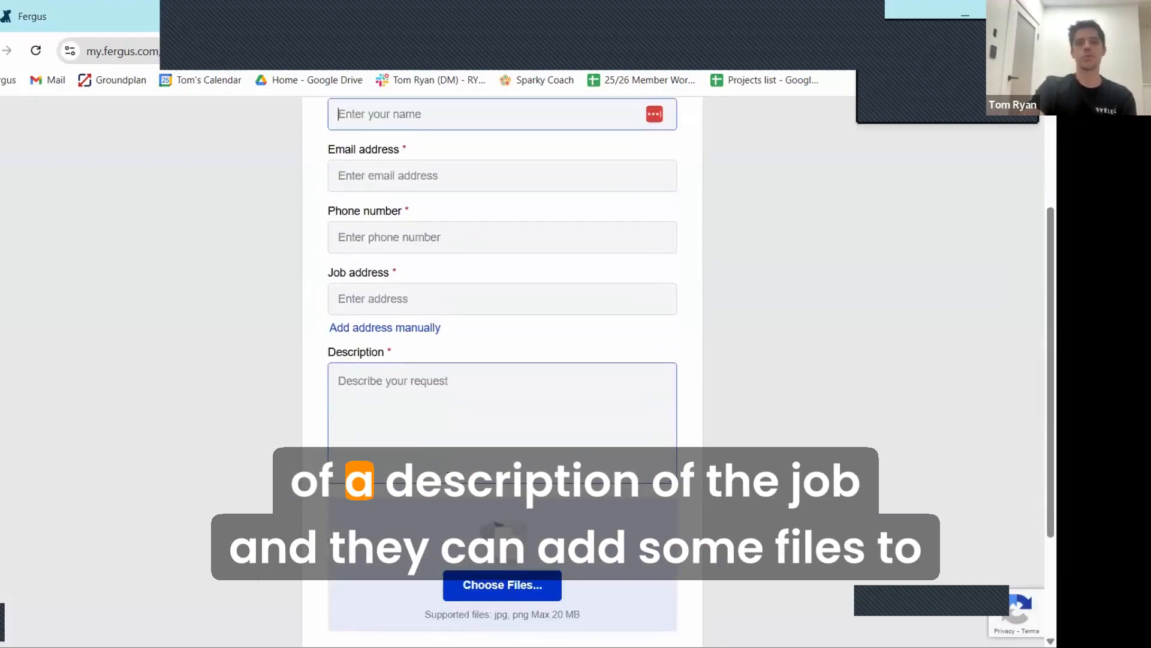
{"action": "scroll", "coordinate": [503, 436], "scroll_direction": "down", "scroll_amount": 2}
{"action": "scroll", "coordinate": [475, 453], "scroll_direction": "up", "scroll_amount": 4}
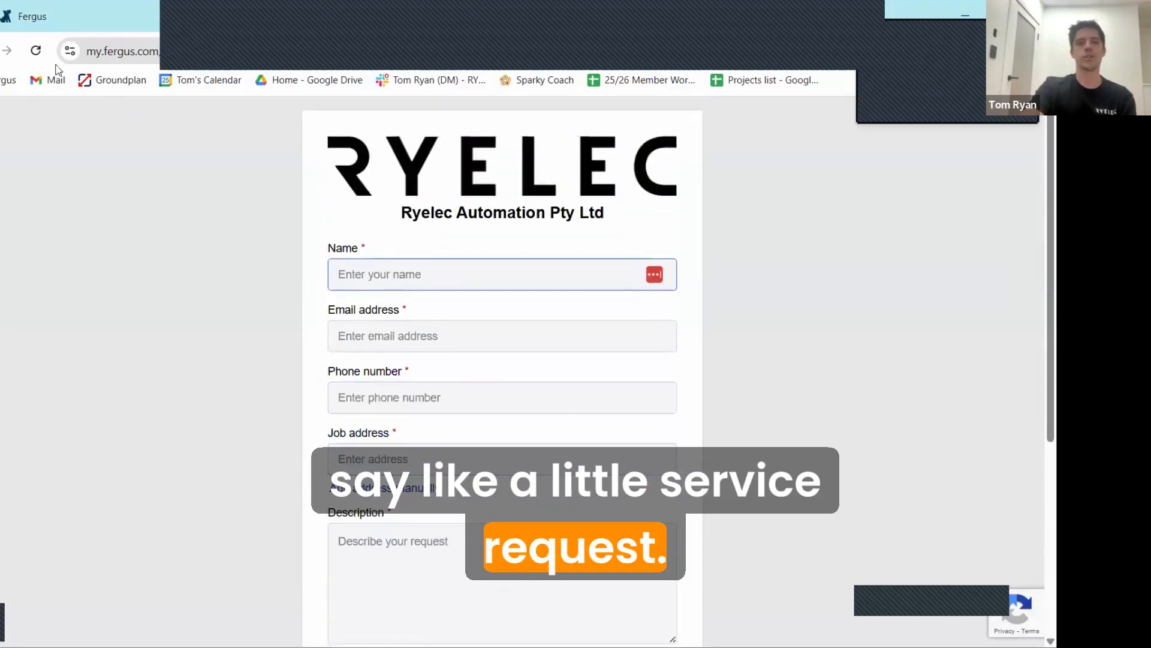
{"action": "left_click", "coordinate": [60, 18]}
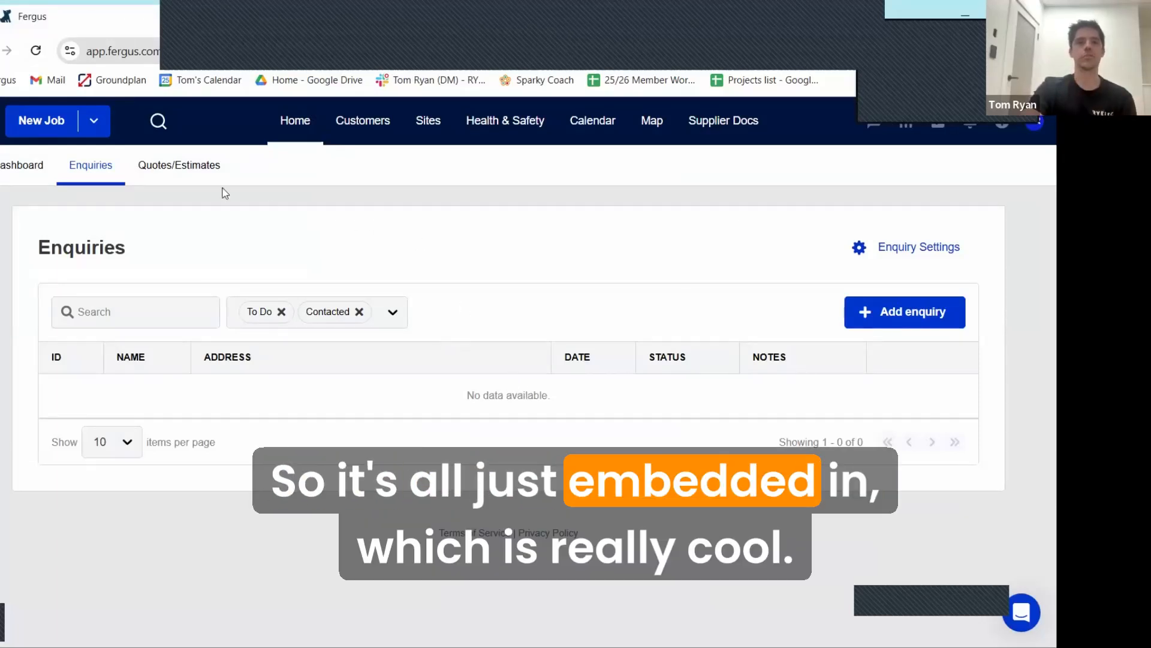
Step: Go to Quotes/Estimates and look through the Accepted, Declined and Awaiting Response lists, ending on Accepted
{"action": "left_click", "coordinate": [179, 166]}
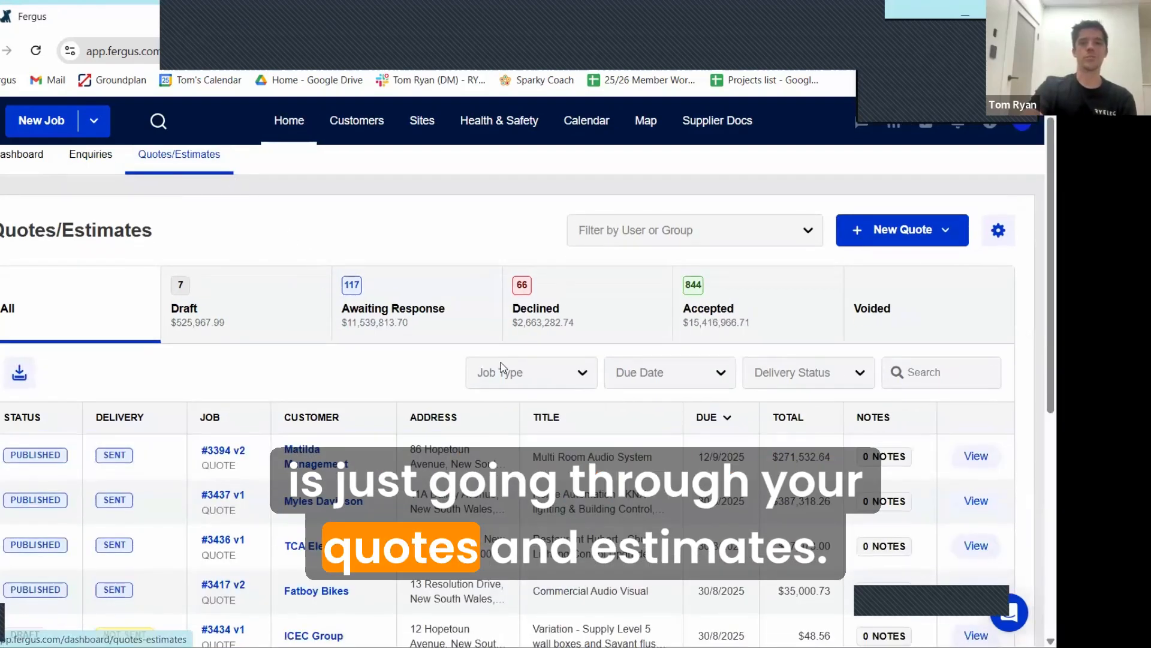
{"action": "left_click", "coordinate": [711, 321]}
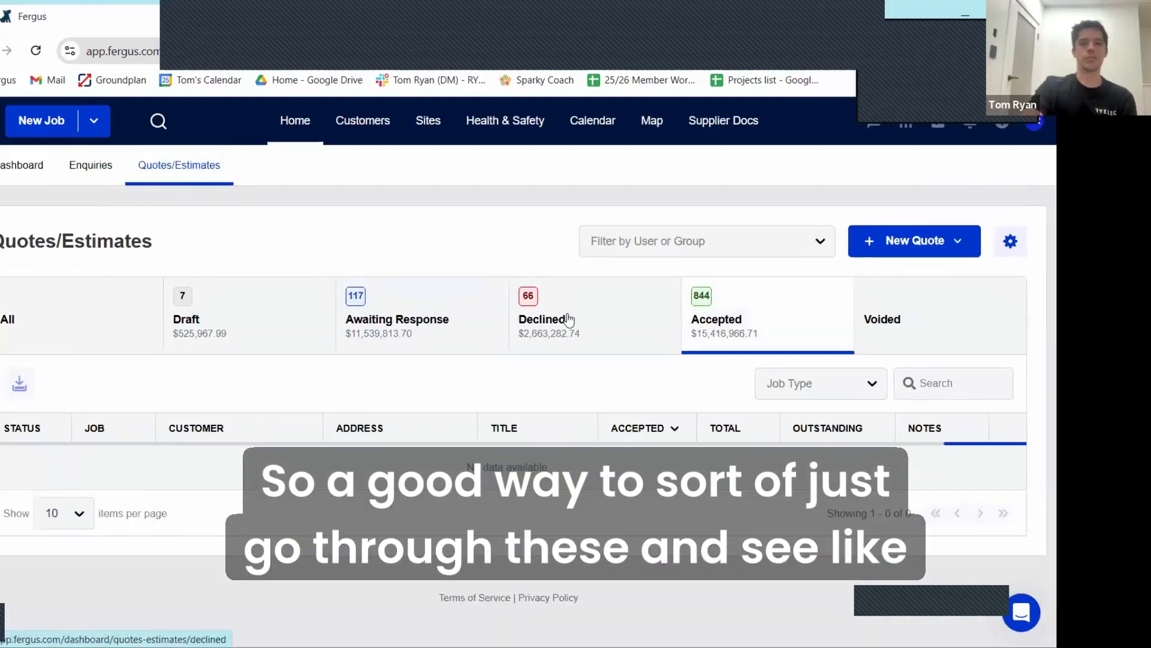
{"action": "left_click", "coordinate": [567, 321]}
{"action": "left_click", "coordinate": [358, 327]}
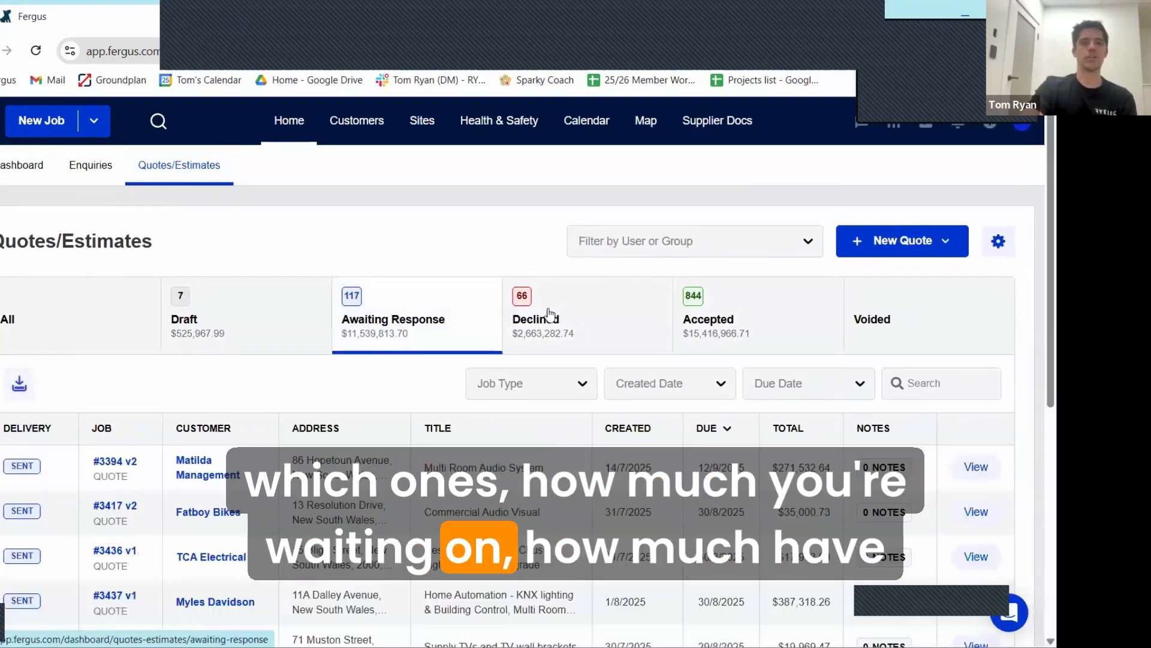
{"action": "left_click", "coordinate": [549, 313]}
{"action": "left_click", "coordinate": [708, 326]}
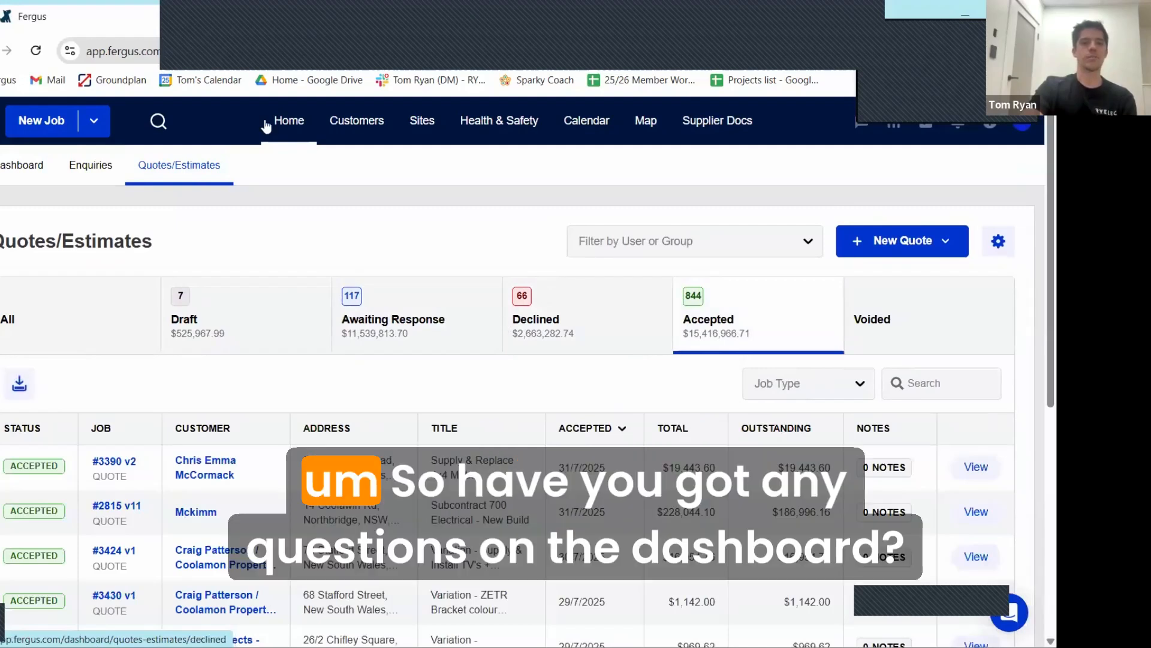
Step: Return to the Home dashboard and look over its job list and status board
{"action": "left_click", "coordinate": [265, 119]}
{"action": "scroll", "coordinate": [316, 262], "scroll_direction": "down", "scroll_amount": 10}
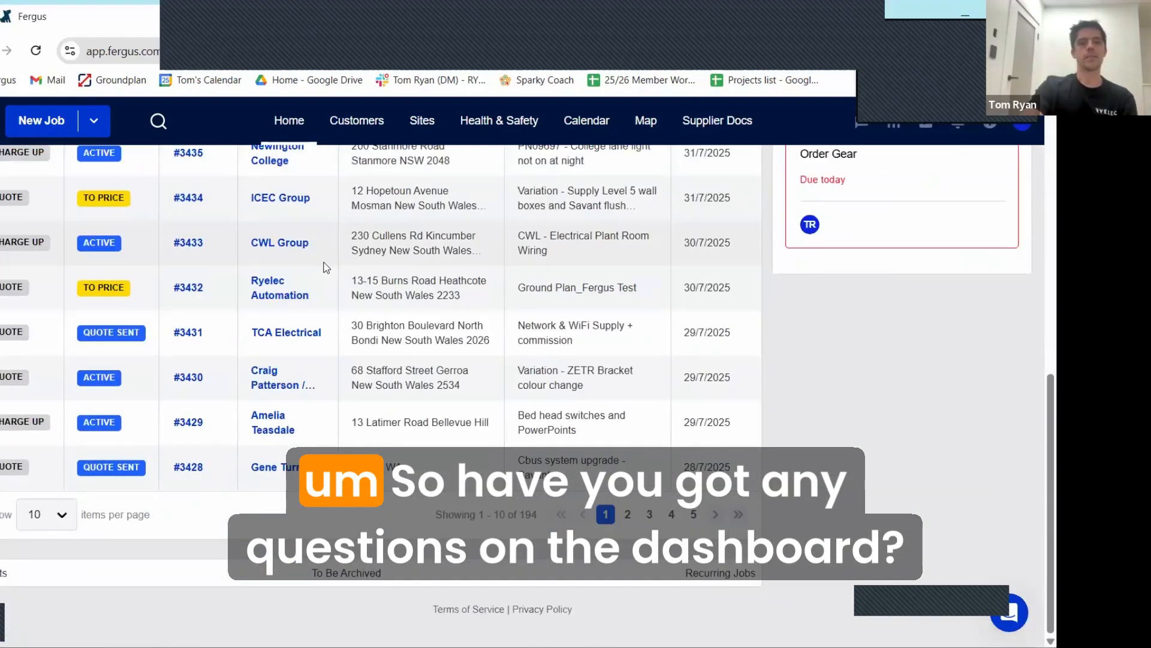
{"action": "scroll", "coordinate": [372, 288], "scroll_direction": "up", "scroll_amount": 10}
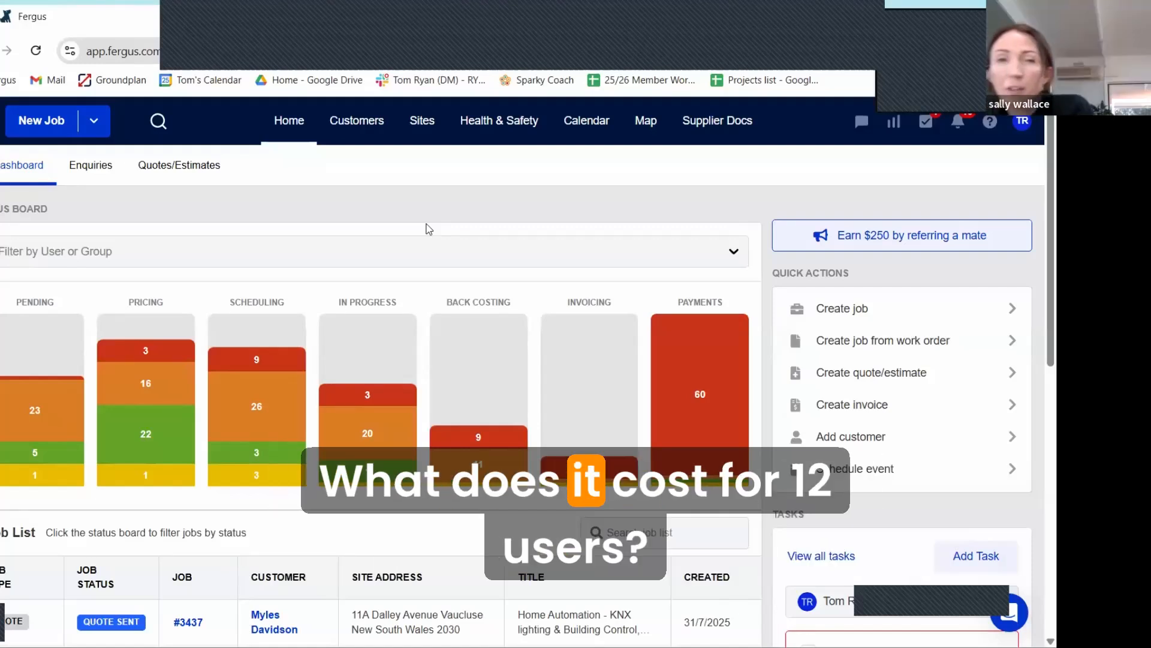
Step: Go to the Billing page in the company settings and open the FERGUS-June2025.pdf invoice from the billing history
{"action": "left_click", "coordinate": [1023, 121]}
{"action": "left_click", "coordinate": [896, 239]}
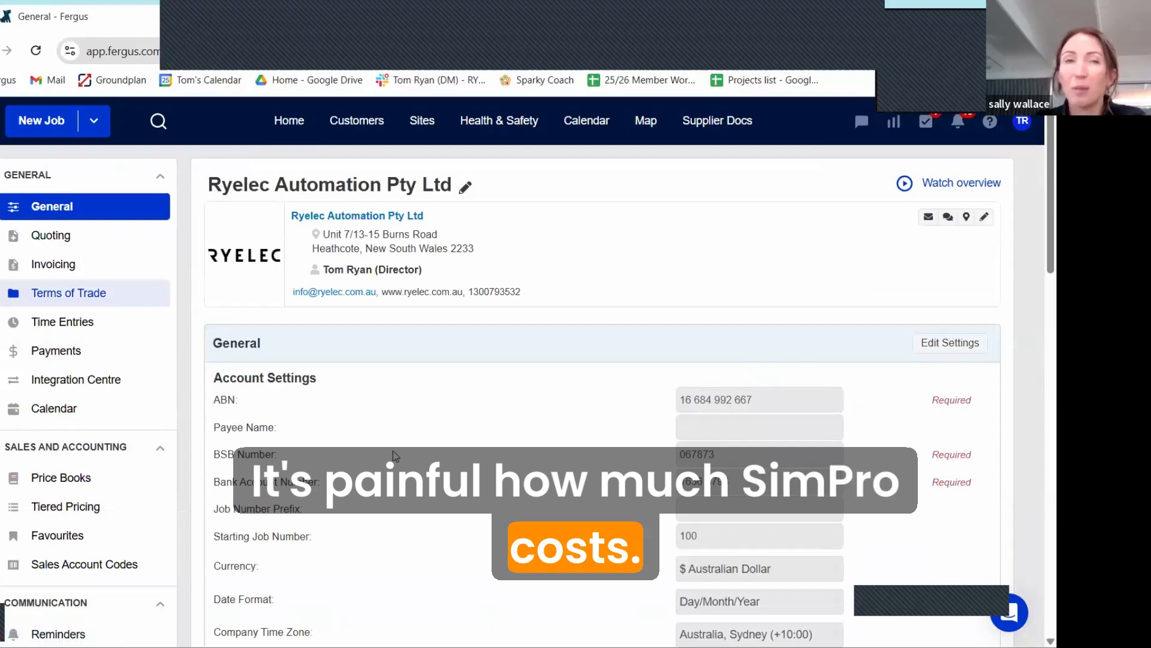
{"action": "scroll", "coordinate": [57, 513], "scroll_direction": "down", "scroll_amount": 6}
{"action": "left_click", "coordinate": [48, 517]}
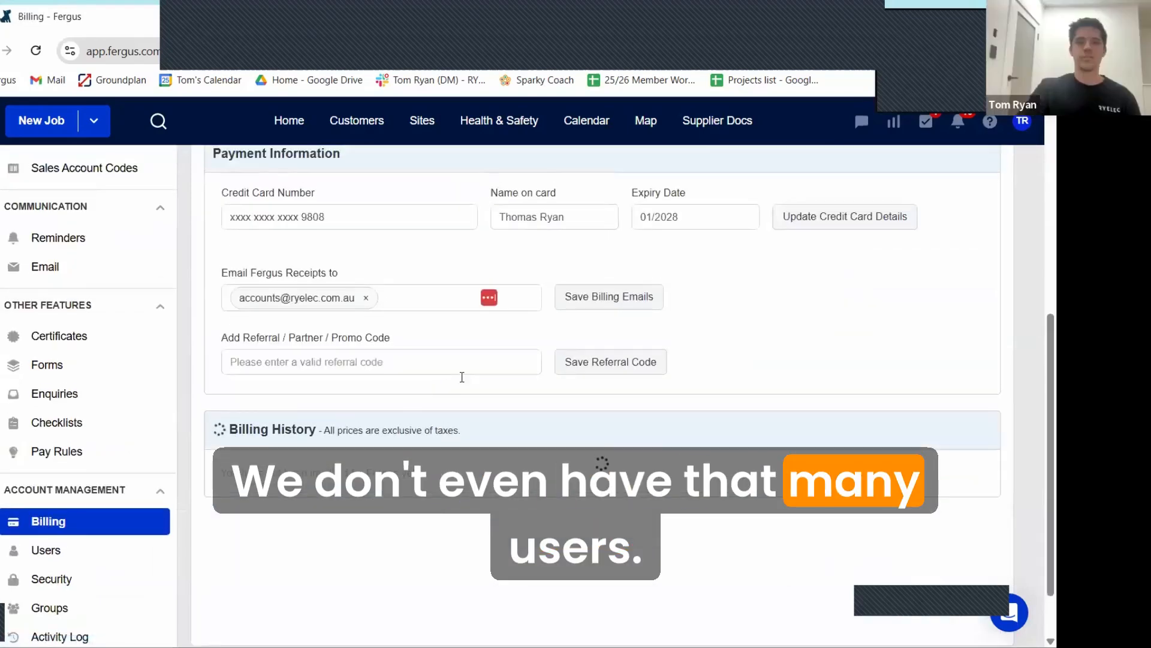
{"action": "scroll", "coordinate": [503, 400], "scroll_direction": "down", "scroll_amount": 1}
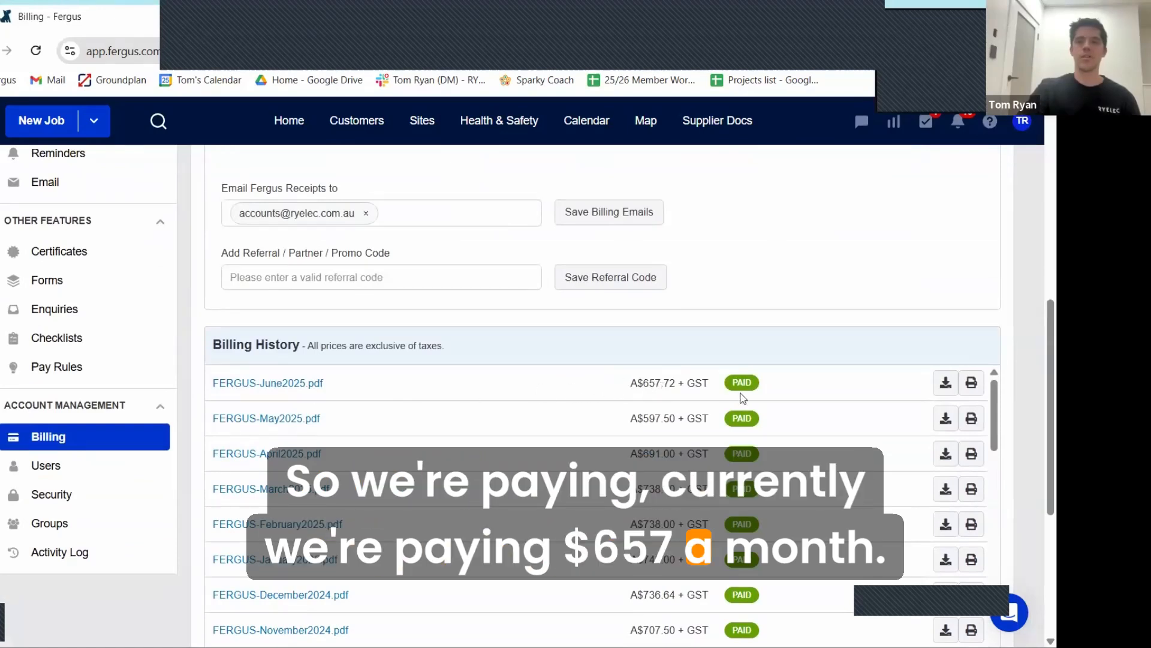
{"action": "left_click", "coordinate": [288, 383]}
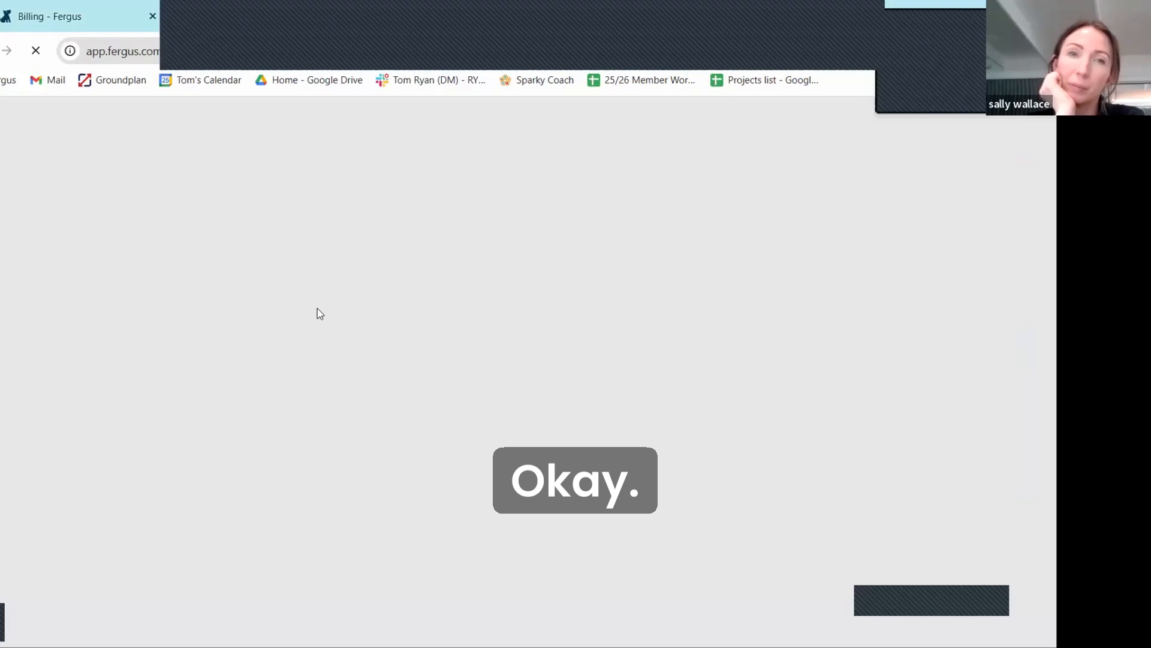
Step: Examine the per-user charges on the June 2025 invoice, comparing the Full User and Tradesperson plans
{"action": "scroll", "coordinate": [571, 292], "scroll_direction": "down", "scroll_amount": 2}
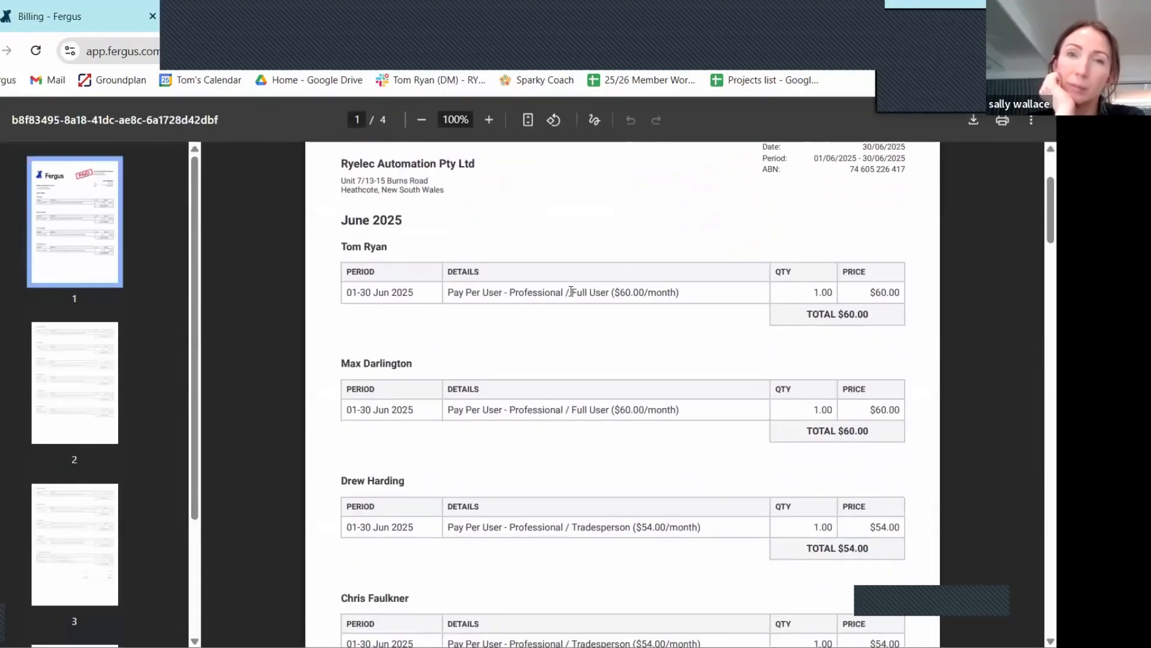
{"action": "scroll", "coordinate": [571, 291], "scroll_direction": "down", "scroll_amount": 4}
{"action": "scroll", "coordinate": [519, 283], "scroll_direction": "up", "scroll_amount": 5}
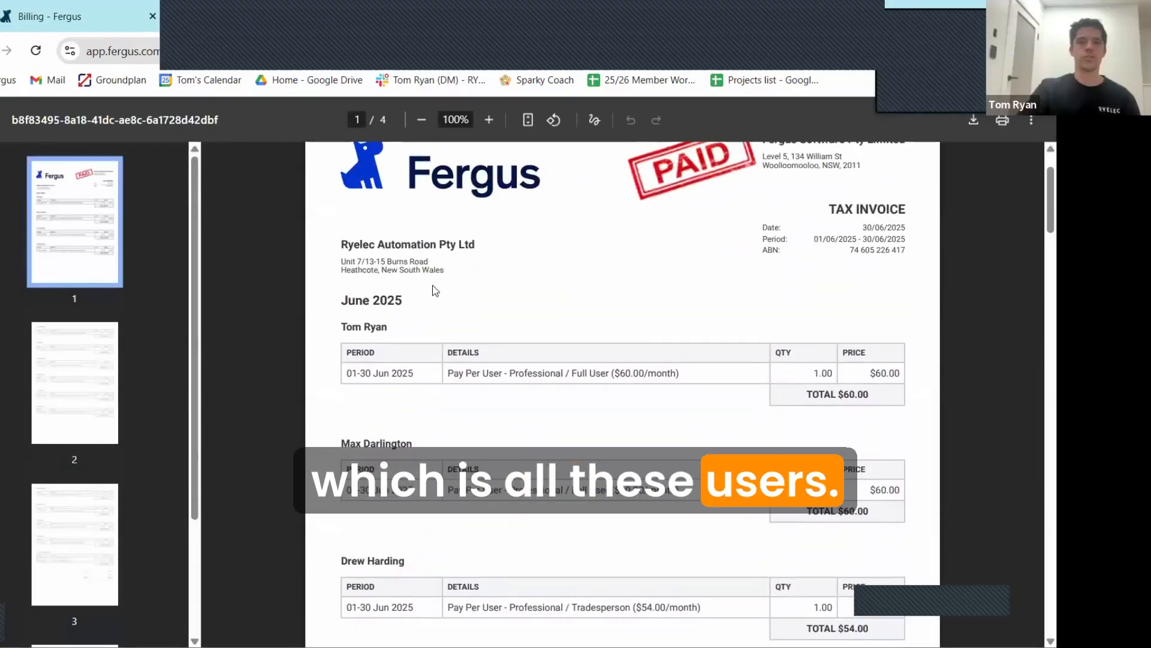
{"action": "scroll", "coordinate": [432, 286], "scroll_direction": "down", "scroll_amount": 7}
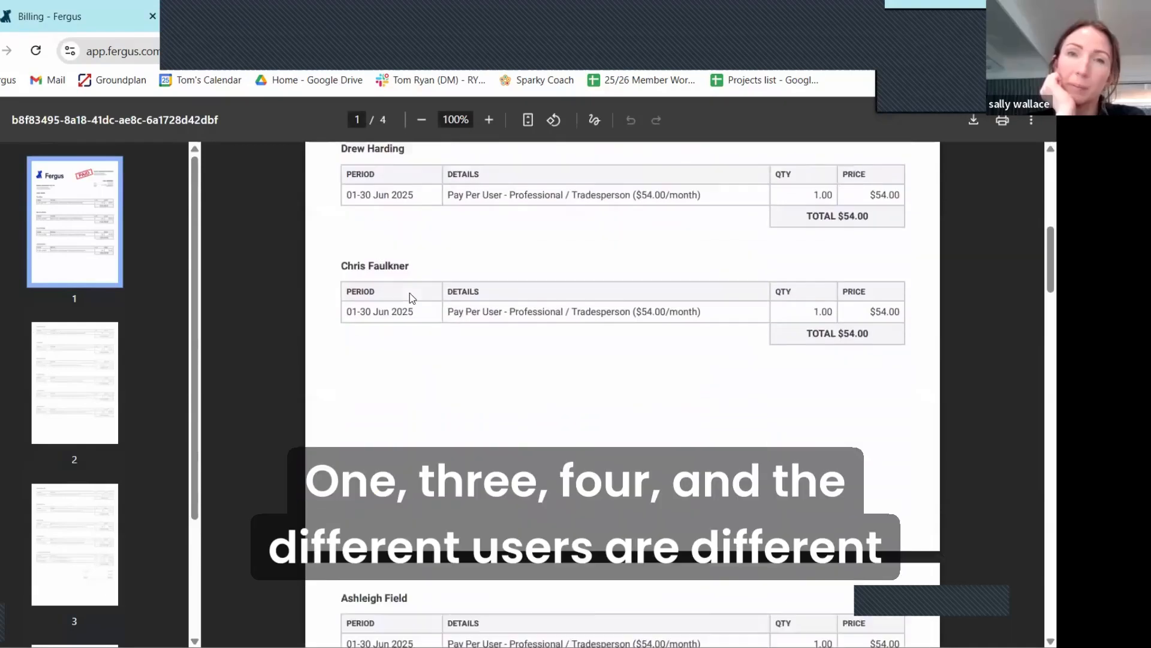
{"action": "scroll", "coordinate": [409, 292], "scroll_direction": "down", "scroll_amount": 1}
{"action": "scroll", "coordinate": [503, 265], "scroll_direction": "down", "scroll_amount": 2}
{"action": "scroll", "coordinate": [600, 265], "scroll_direction": "up", "scroll_amount": 2}
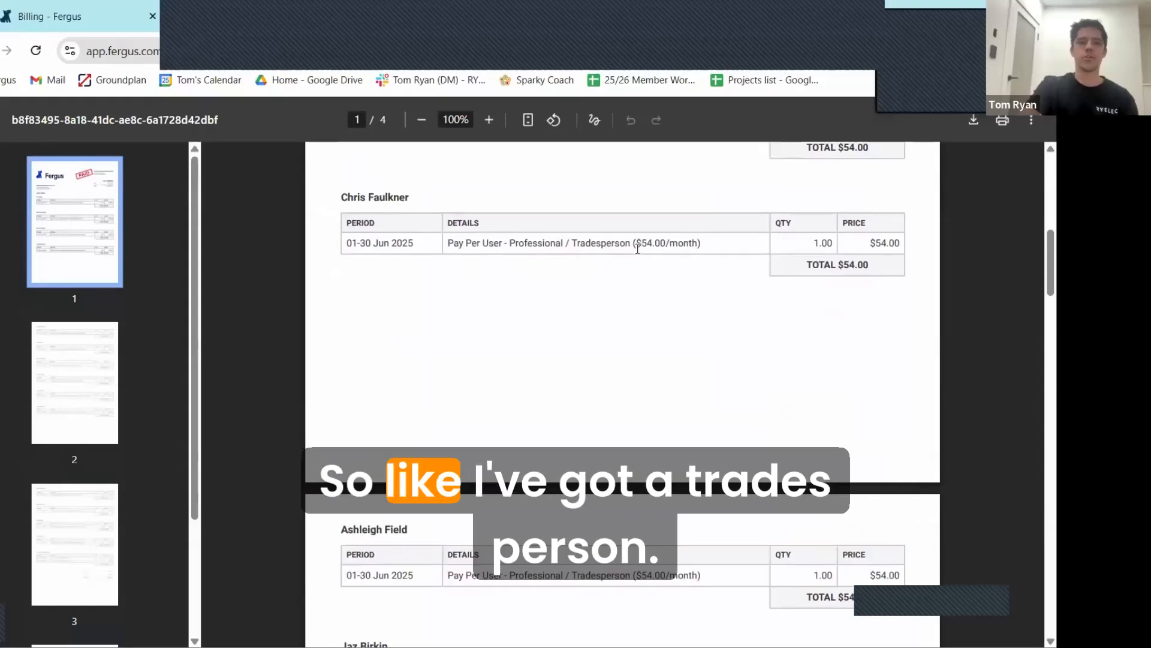
{"action": "scroll", "coordinate": [612, 270], "scroll_direction": "up", "scroll_amount": 5}
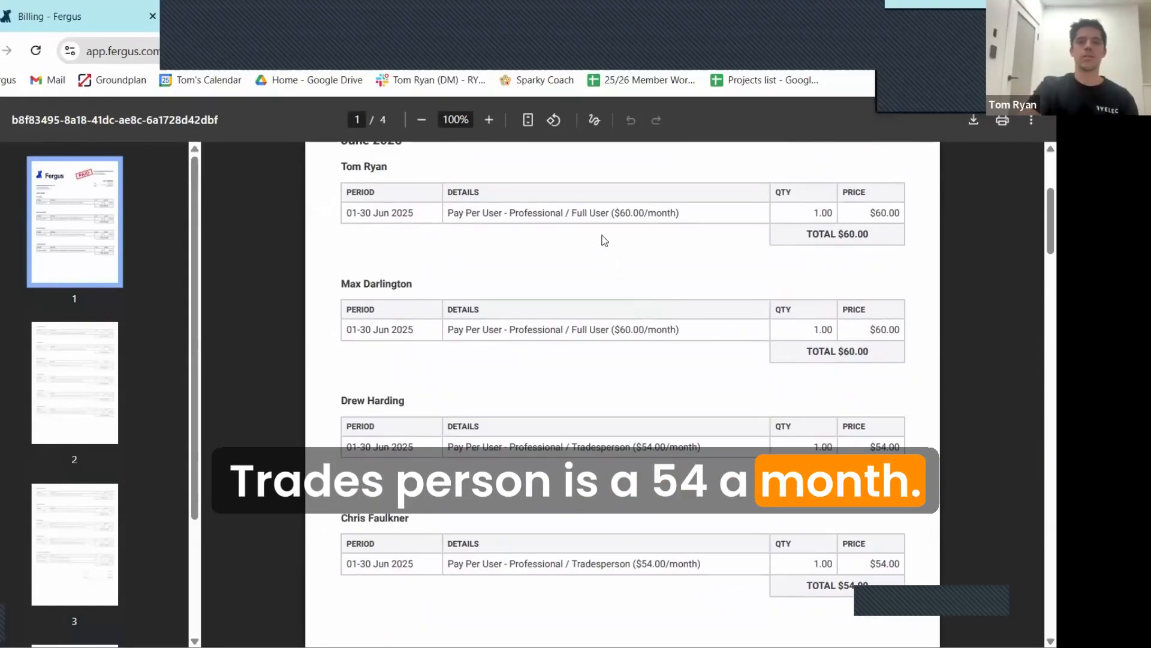
{"action": "scroll", "coordinate": [558, 240], "scroll_direction": "up", "scroll_amount": 4}
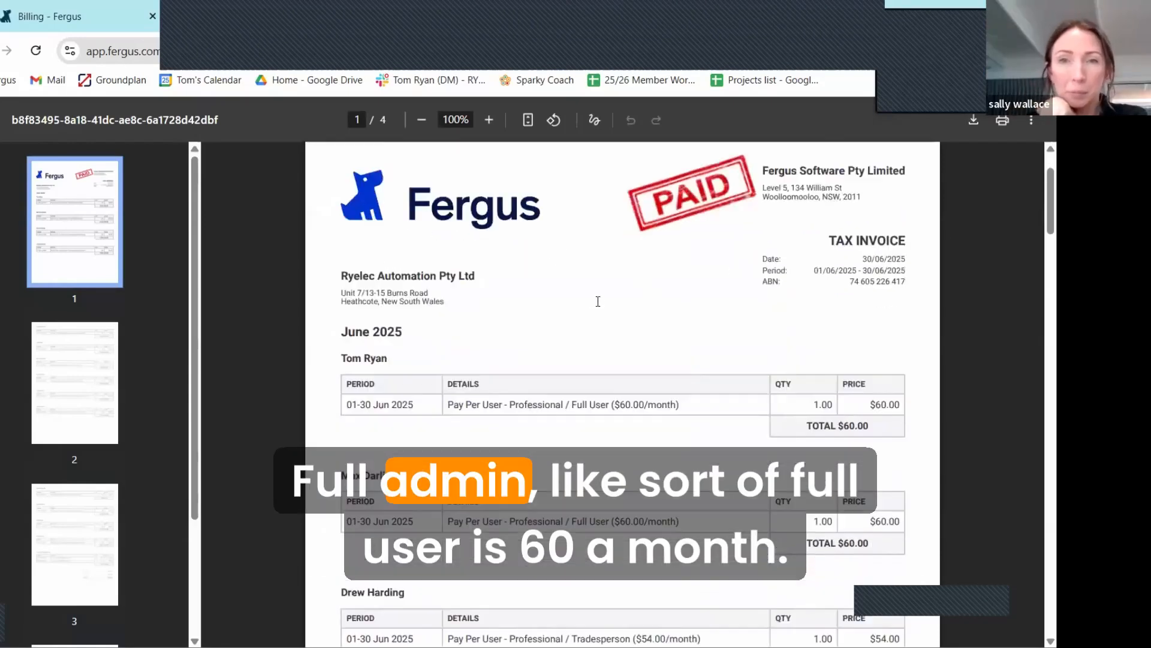
Step: Look through the invoice's user charges onto page 2 and highlight the Professional / Contractor plan description
{"action": "scroll", "coordinate": [599, 300], "scroll_direction": "down", "scroll_amount": 3}
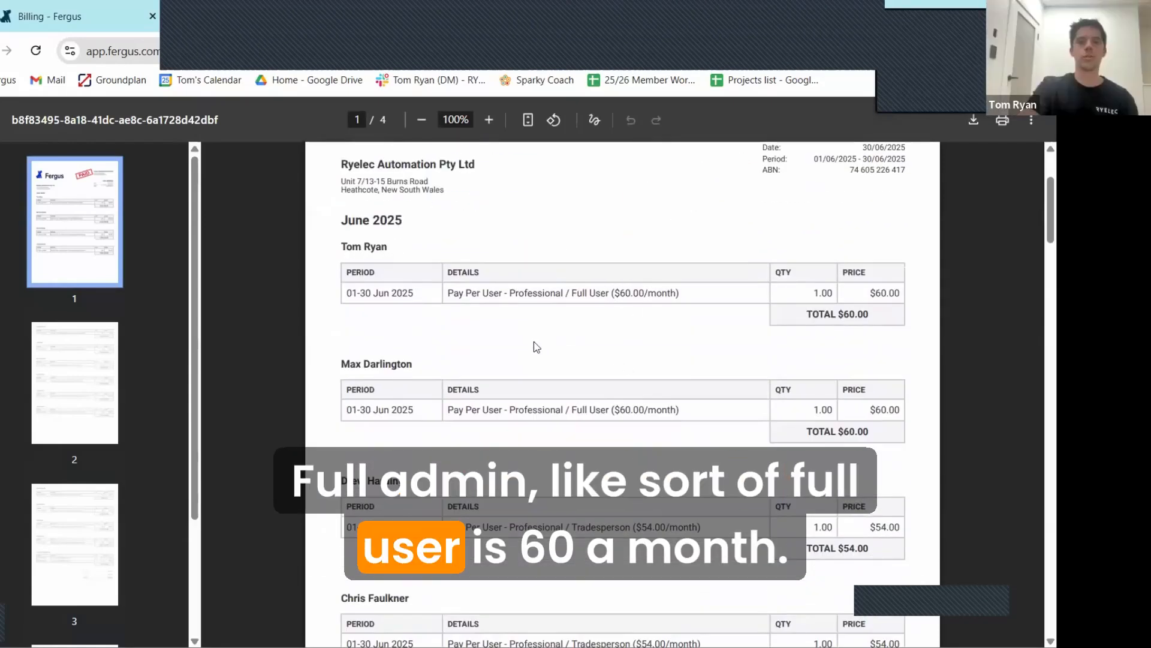
{"action": "scroll", "coordinate": [604, 308], "scroll_direction": "down", "scroll_amount": 9}
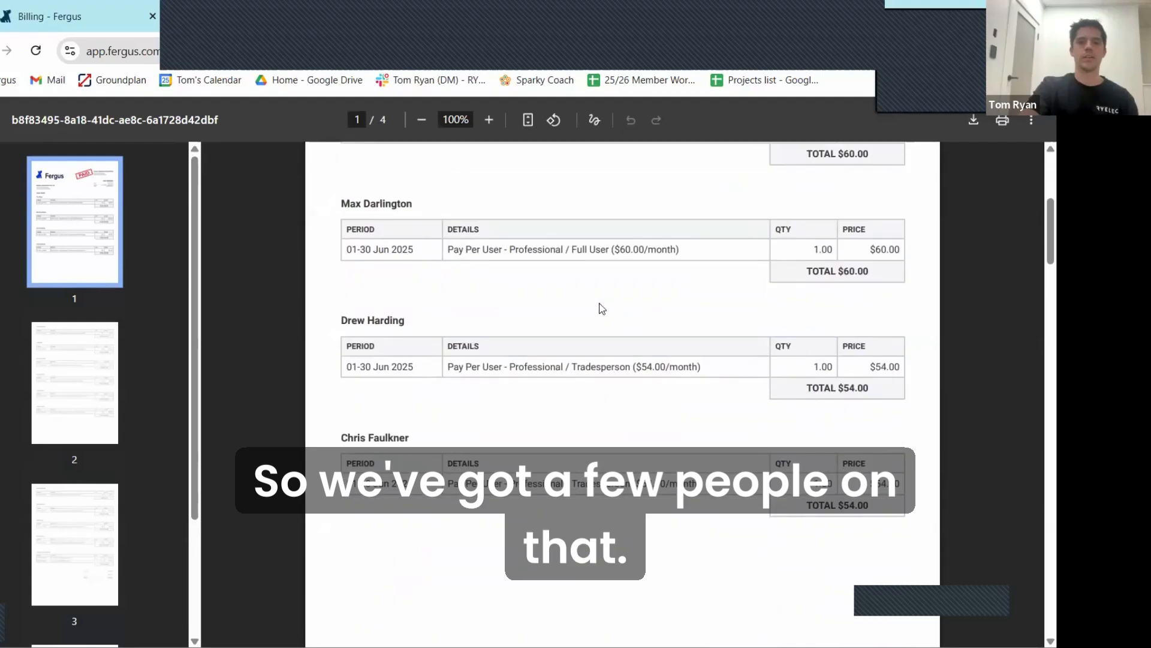
{"action": "scroll", "coordinate": [600, 304], "scroll_direction": "down", "scroll_amount": 3}
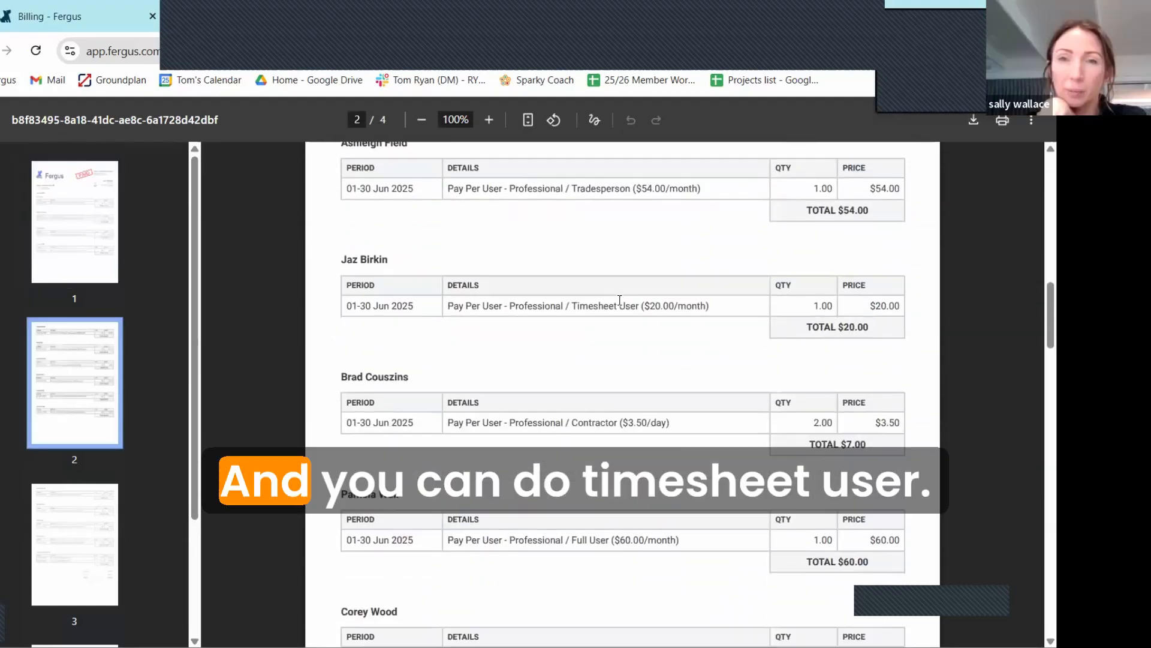
{"action": "scroll", "coordinate": [621, 378], "scroll_direction": "down", "scroll_amount": 2}
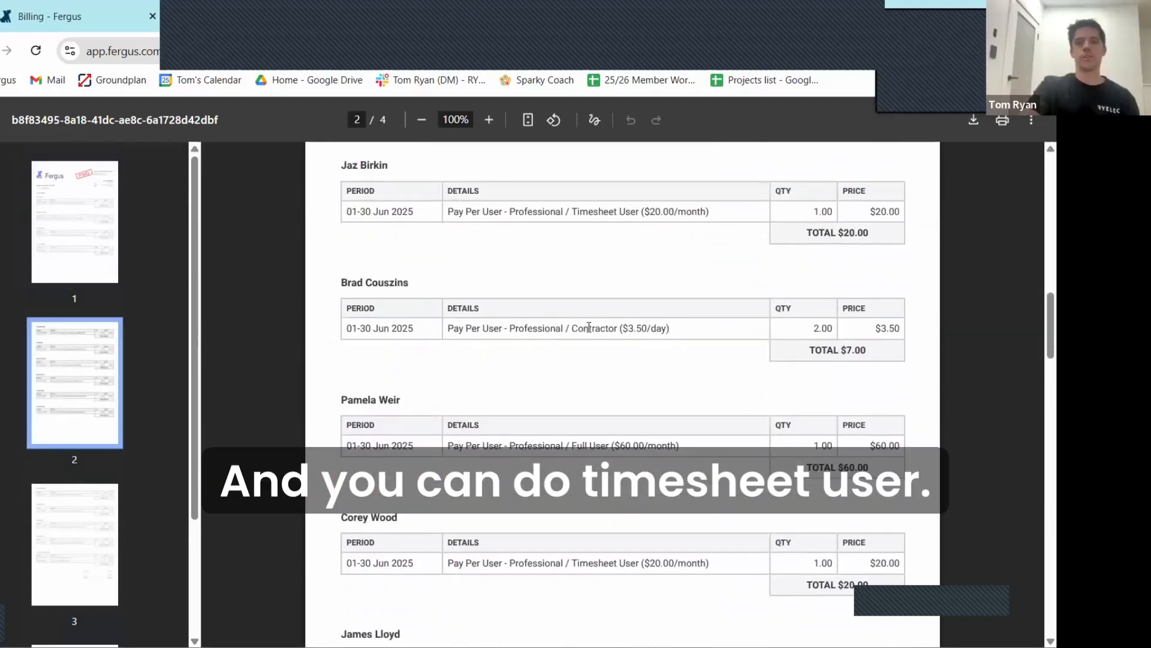
{"action": "left_click_drag", "start_coordinate": [668, 329], "coordinate": [446, 333]}
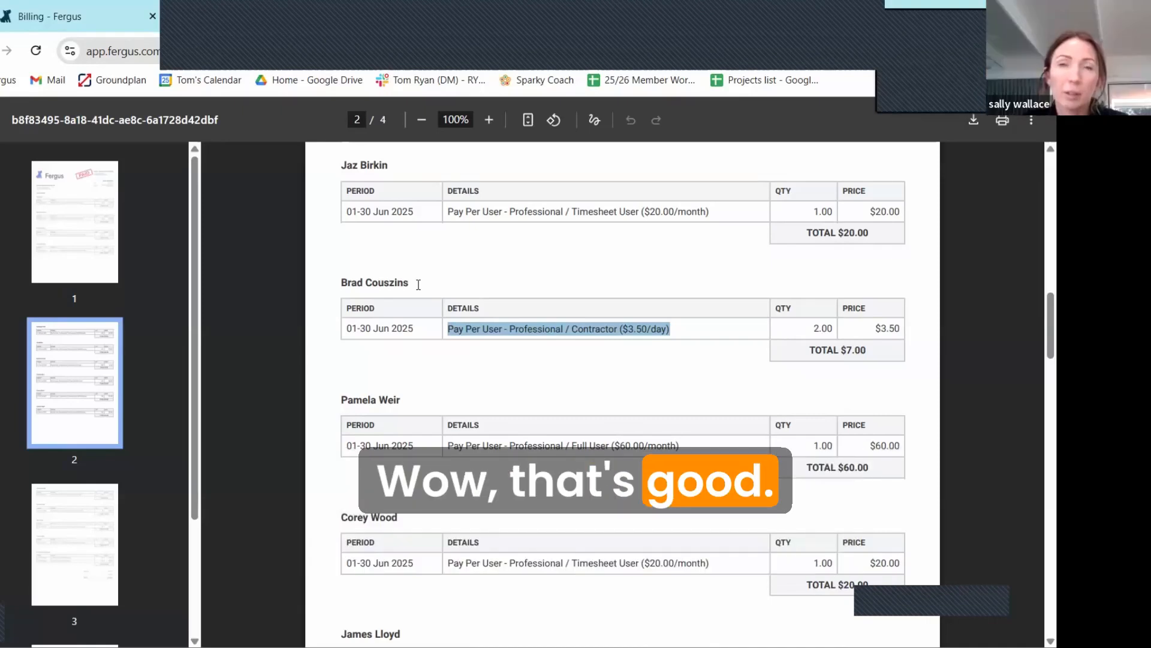
Step: Highlight the Timesheet User plan name below the contractor charge and review the remaining invoice lines through the totals on page 3
{"action": "scroll", "coordinate": [516, 329], "scroll_direction": "down", "scroll_amount": 3}
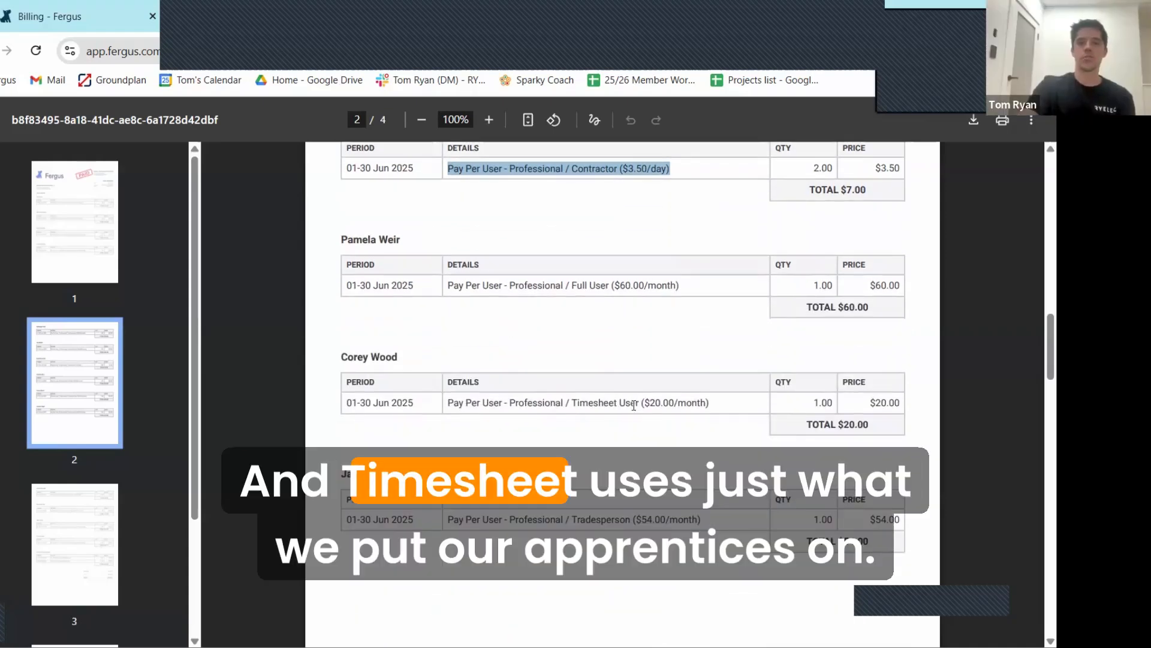
{"action": "left_click_drag", "start_coordinate": [639, 403], "coordinate": [572, 405]}
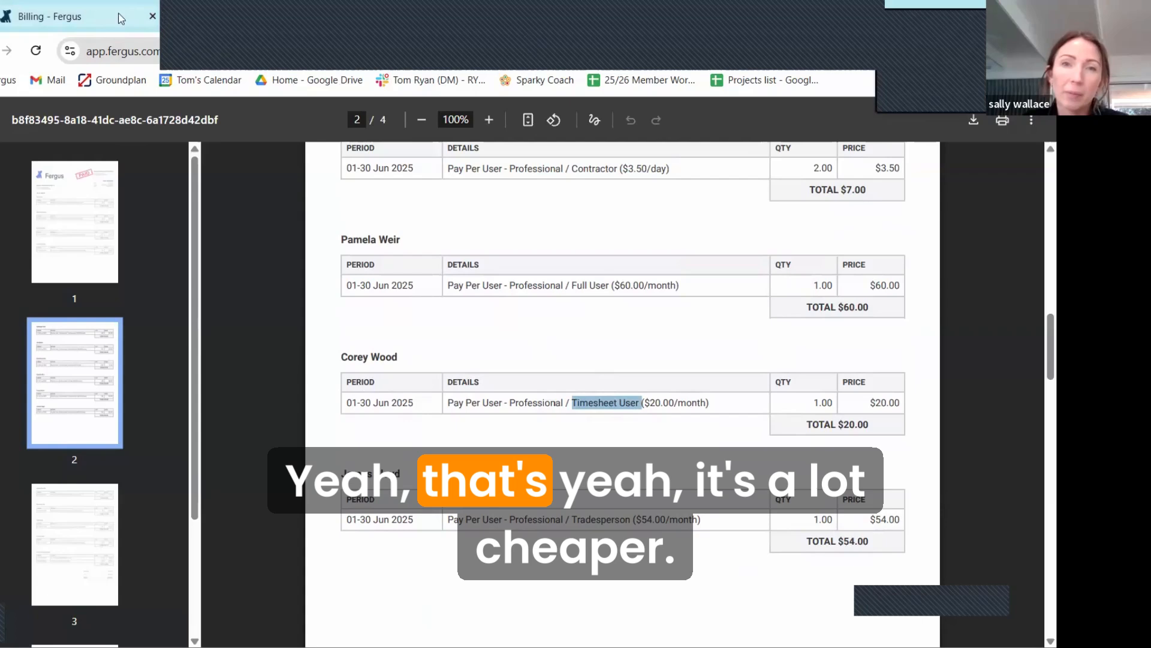
{"action": "scroll", "coordinate": [488, 251], "scroll_direction": "down", "scroll_amount": 7}
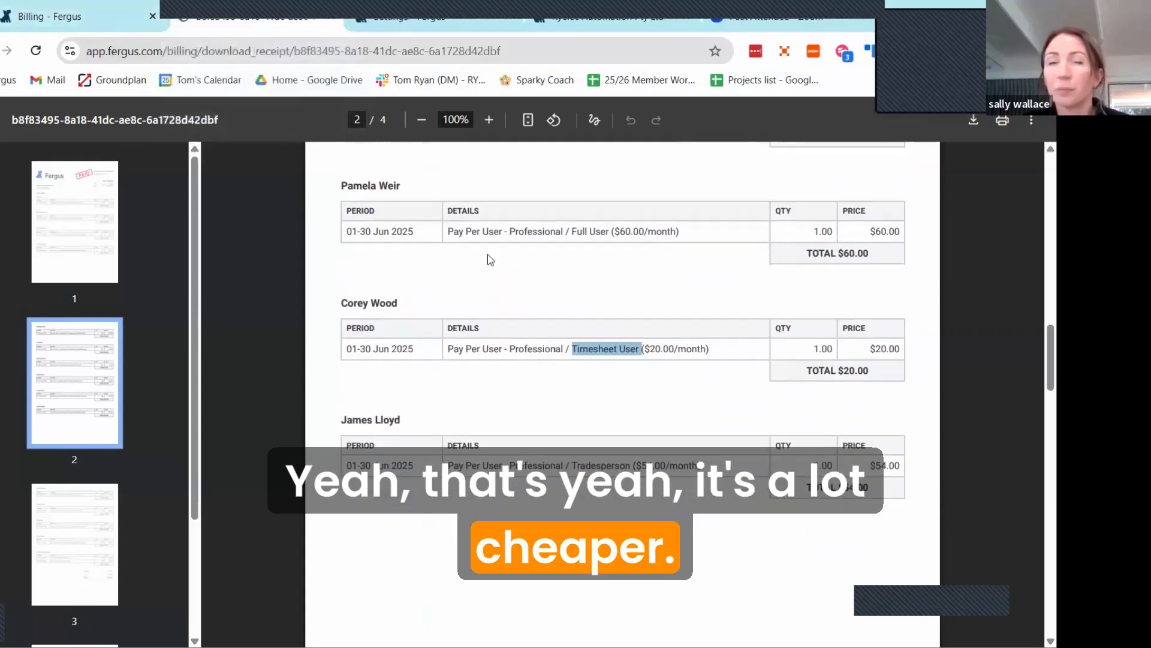
{"action": "scroll", "coordinate": [493, 243], "scroll_direction": "down", "scroll_amount": 10}
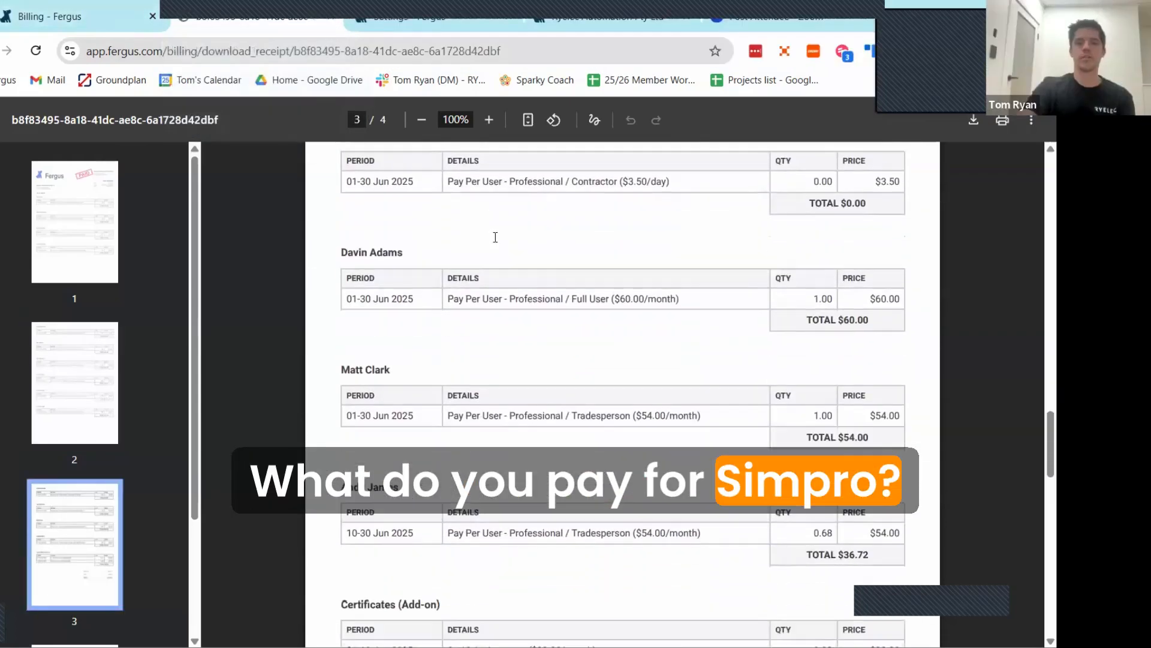
{"action": "scroll", "coordinate": [494, 238], "scroll_direction": "up", "scroll_amount": 4}
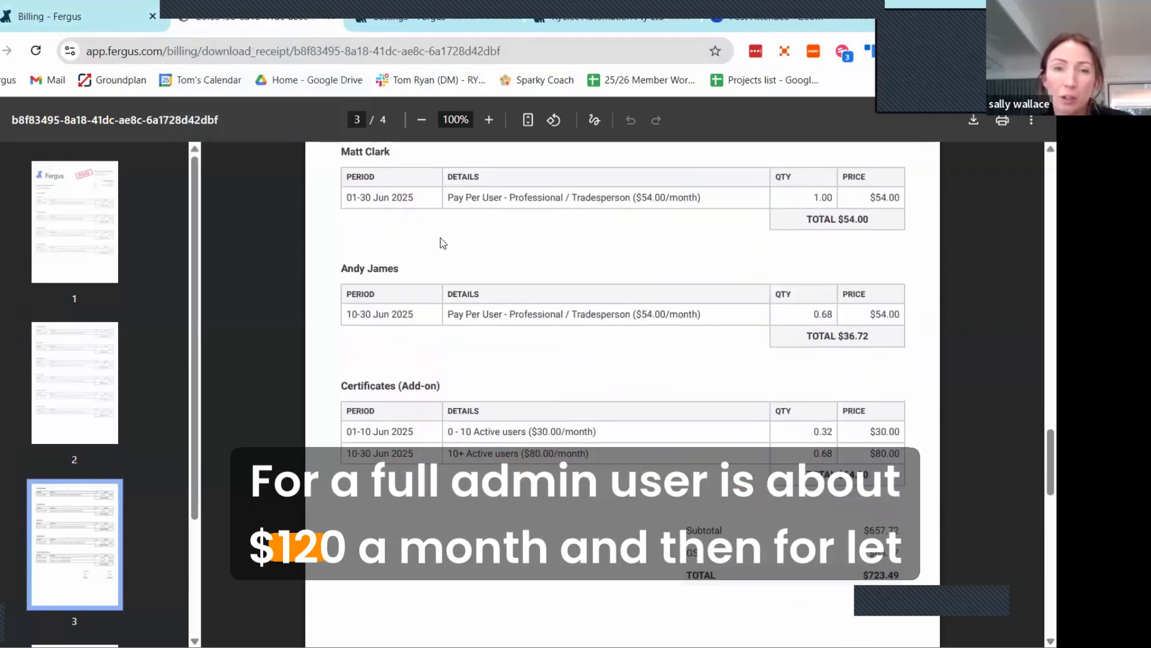
Step: Return to the Billing page, open the Users settings and clear the user search to list all users
{"action": "left_click", "coordinate": [335, 22]}
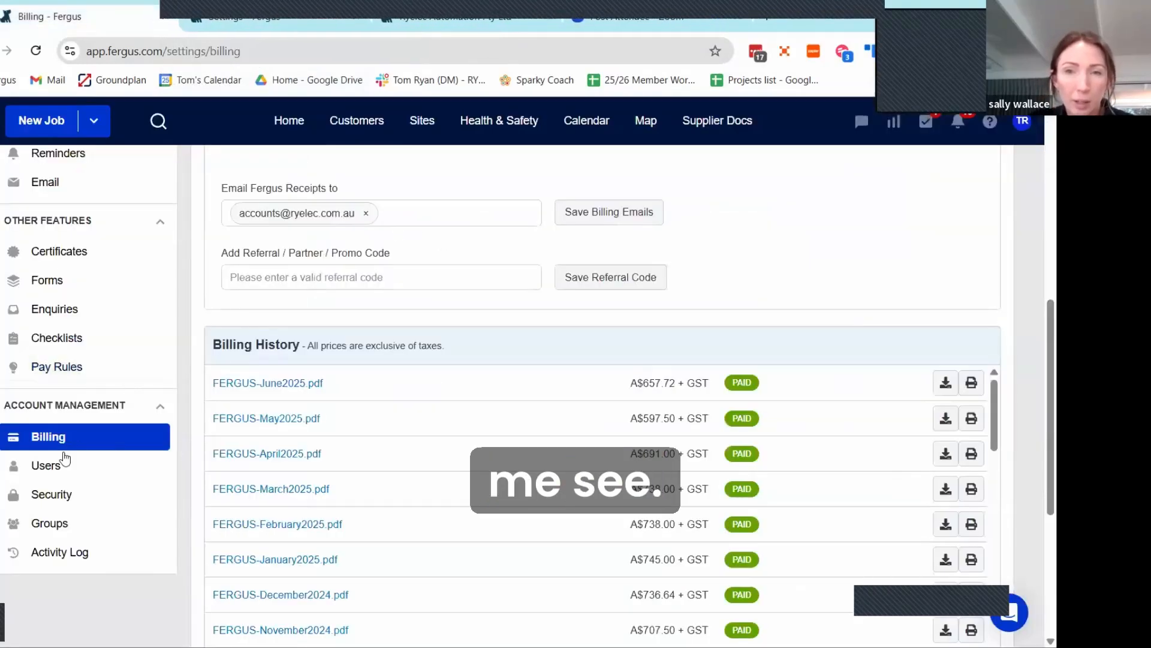
{"action": "scroll", "coordinate": [394, 432], "scroll_direction": "up", "scroll_amount": 7}
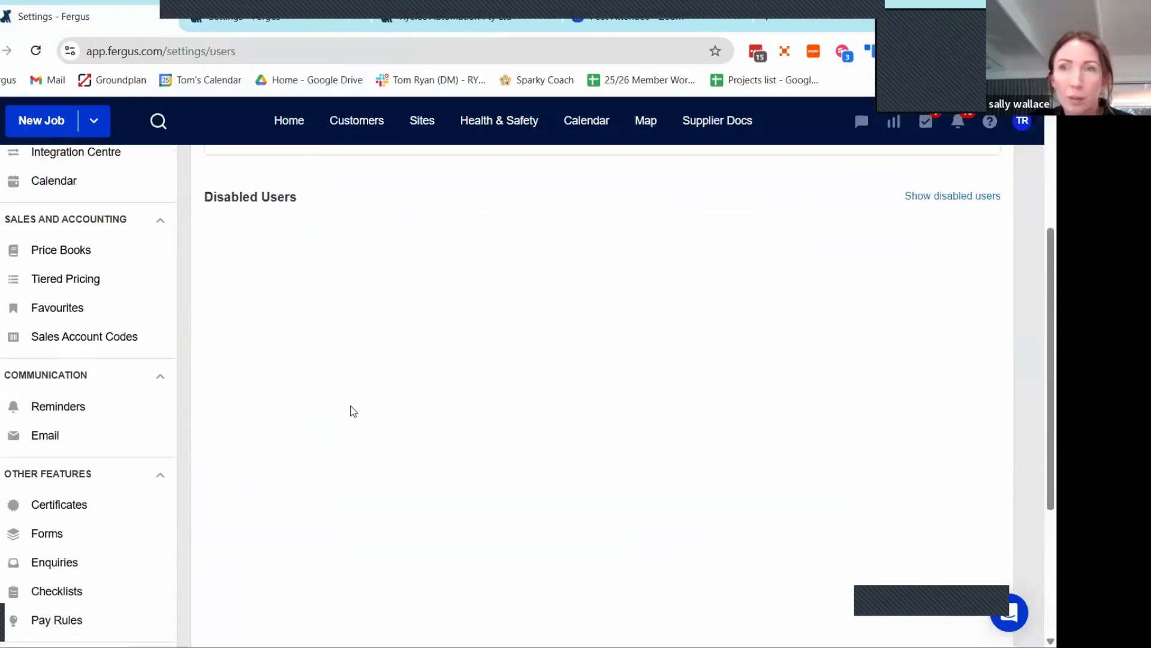
{"action": "scroll", "coordinate": [337, 386], "scroll_direction": "up", "scroll_amount": 1}
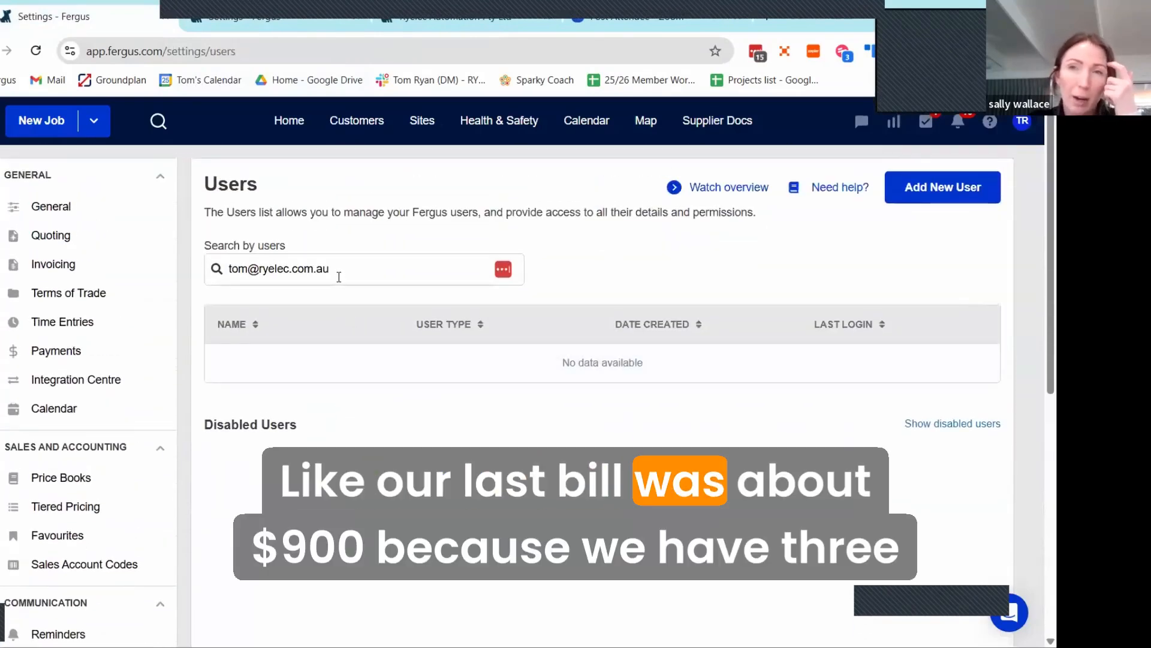
{"action": "left_click_drag", "start_coordinate": [341, 272], "coordinate": [105, 245]}
{"action": "key", "text": "BackSpace"}
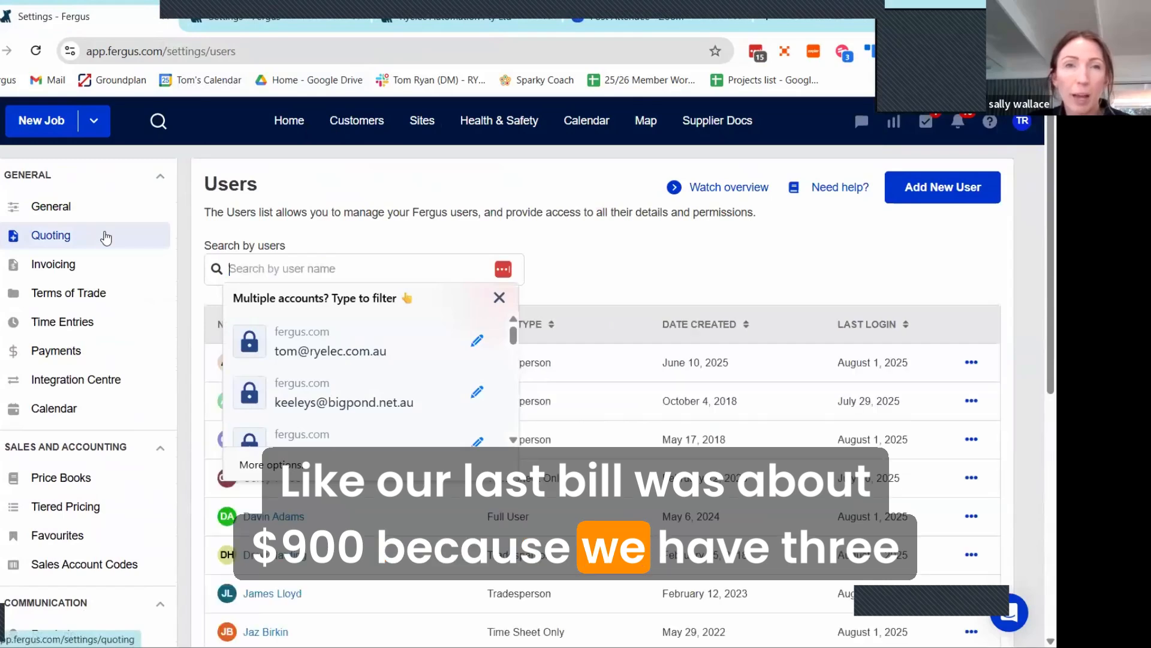
{"action": "left_click", "coordinate": [578, 238]}
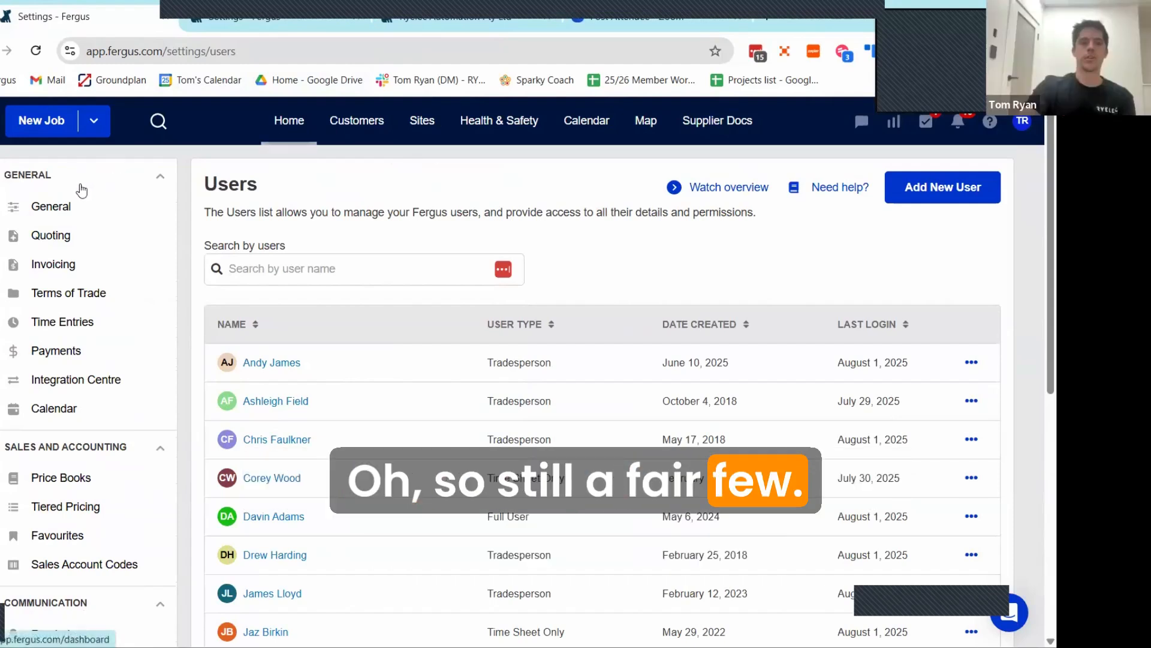
Step: Return to the Home dashboard, look over its status board and job list, and open the list of available reports
{"action": "left_click", "coordinate": [308, 138]}
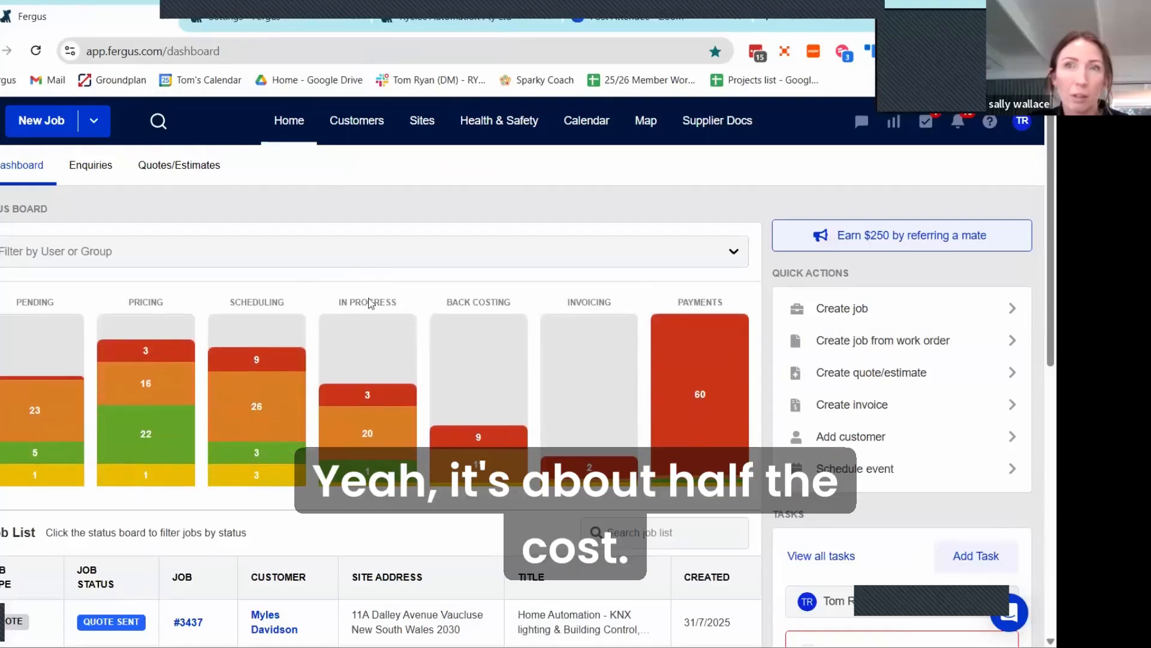
{"action": "scroll", "coordinate": [372, 291], "scroll_direction": "down", "scroll_amount": 1}
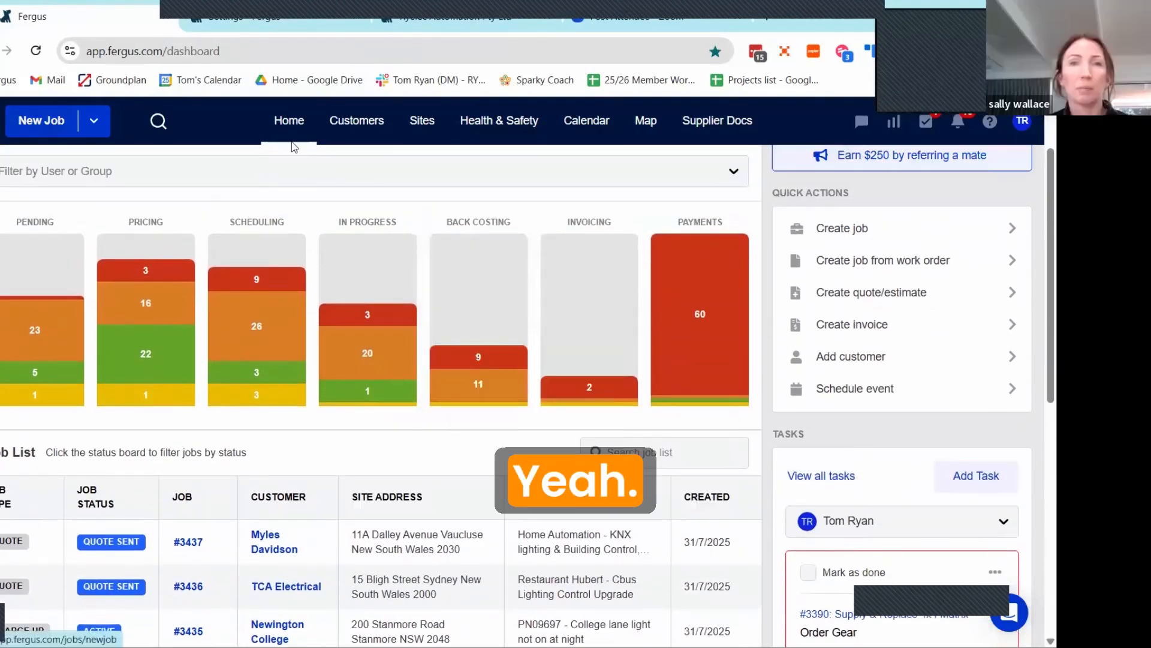
{"action": "scroll", "coordinate": [308, 207], "scroll_direction": "down", "scroll_amount": 2}
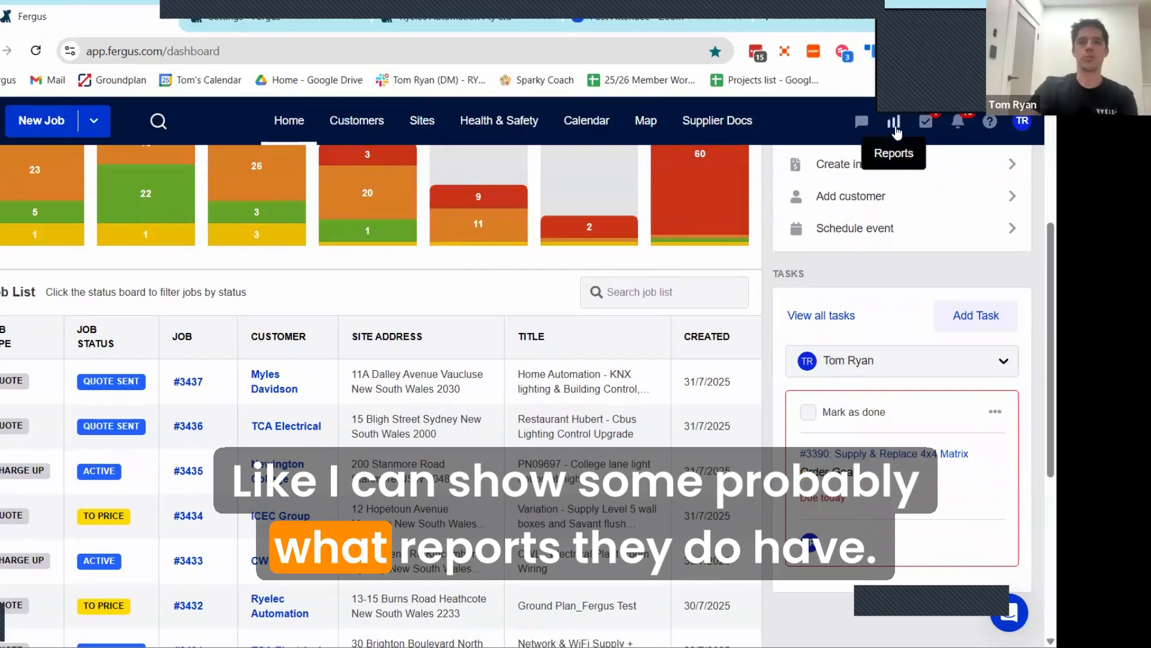
{"action": "left_click", "coordinate": [894, 123]}
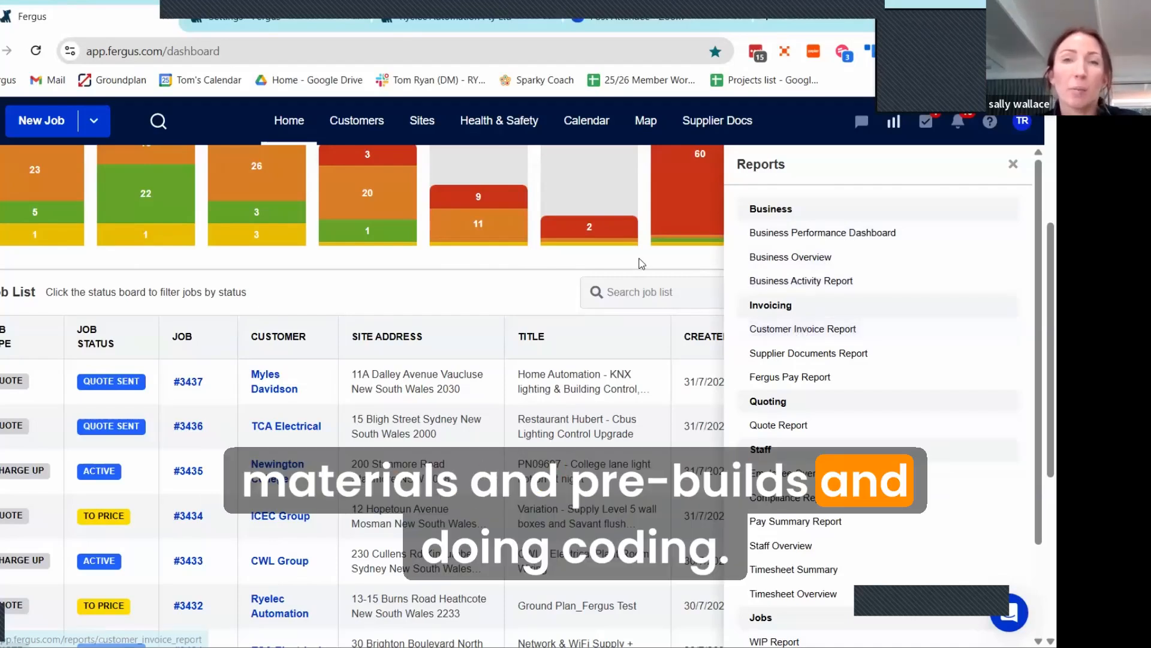
Step: Close the reports list, look over the Home dashboard and start creating a new job
{"action": "left_click", "coordinate": [661, 267]}
{"action": "scroll", "coordinate": [754, 288], "scroll_direction": "up", "scroll_amount": 4}
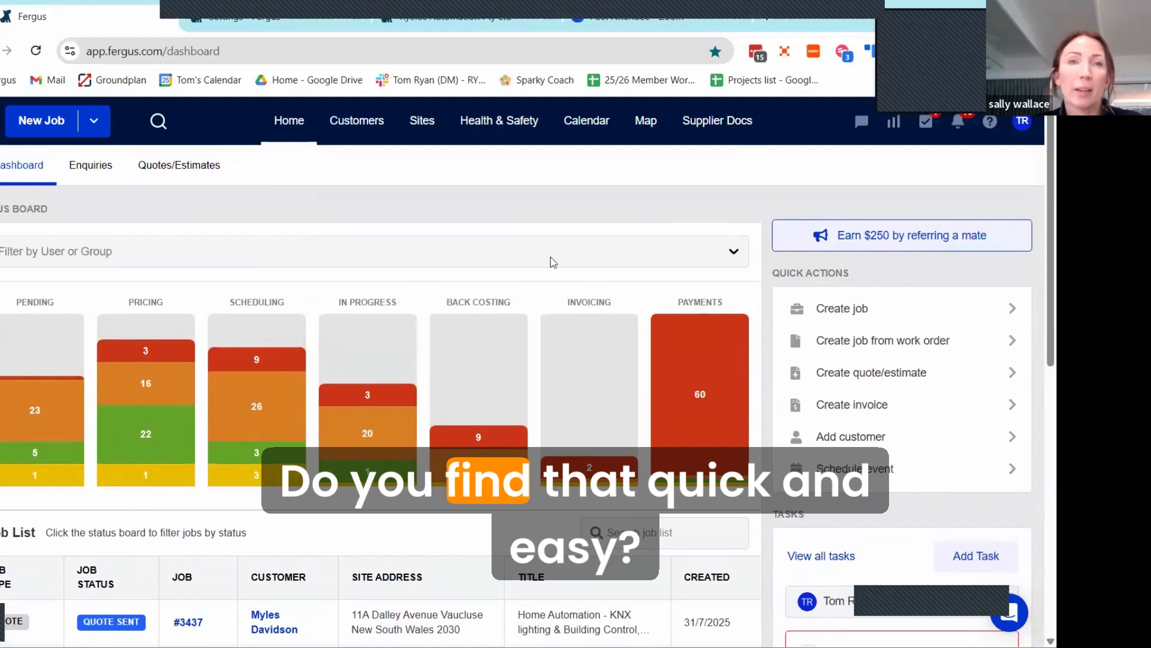
{"action": "scroll", "coordinate": [323, 167], "scroll_direction": "down", "scroll_amount": 3}
{"action": "scroll", "coordinate": [180, 144], "scroll_direction": "up", "scroll_amount": 3}
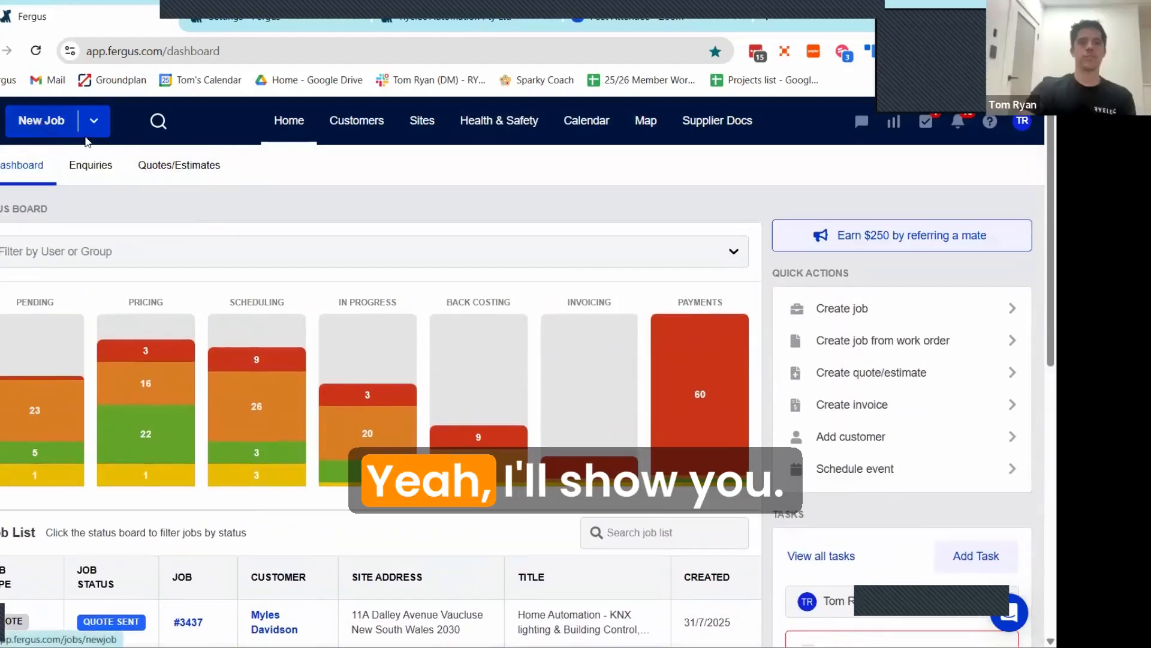
{"action": "left_click", "coordinate": [51, 127]}
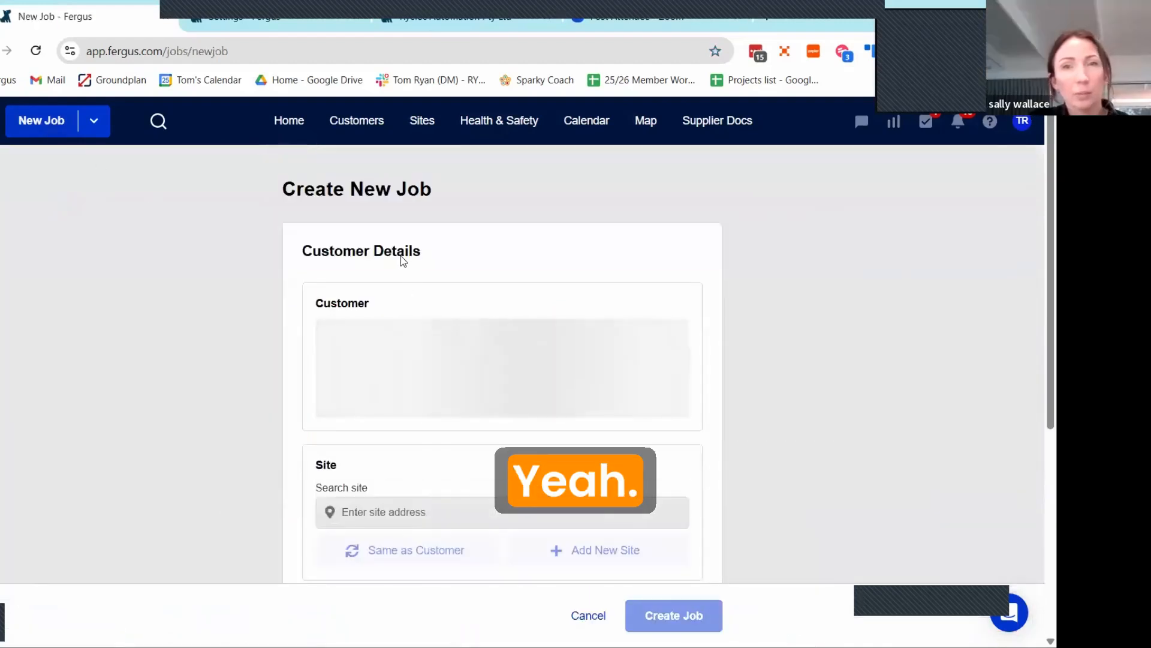
Step: Open the new customer form for the job and look through the customer source options
{"action": "scroll", "coordinate": [435, 255], "scroll_direction": "down", "scroll_amount": 3}
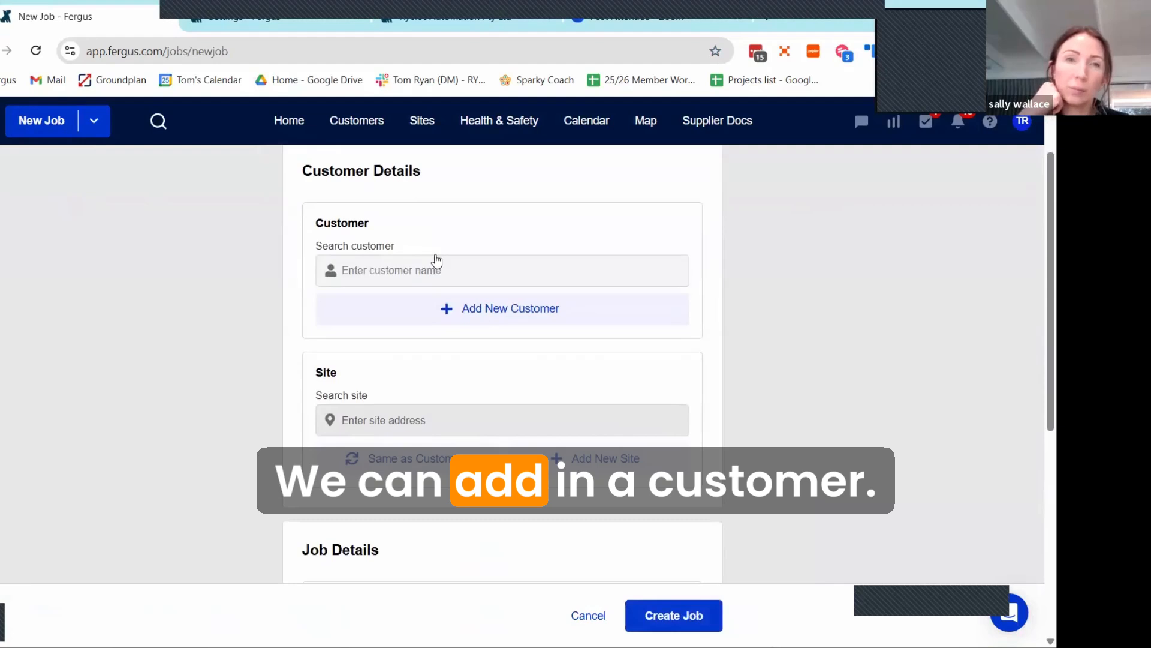
{"action": "left_click", "coordinate": [504, 240]}
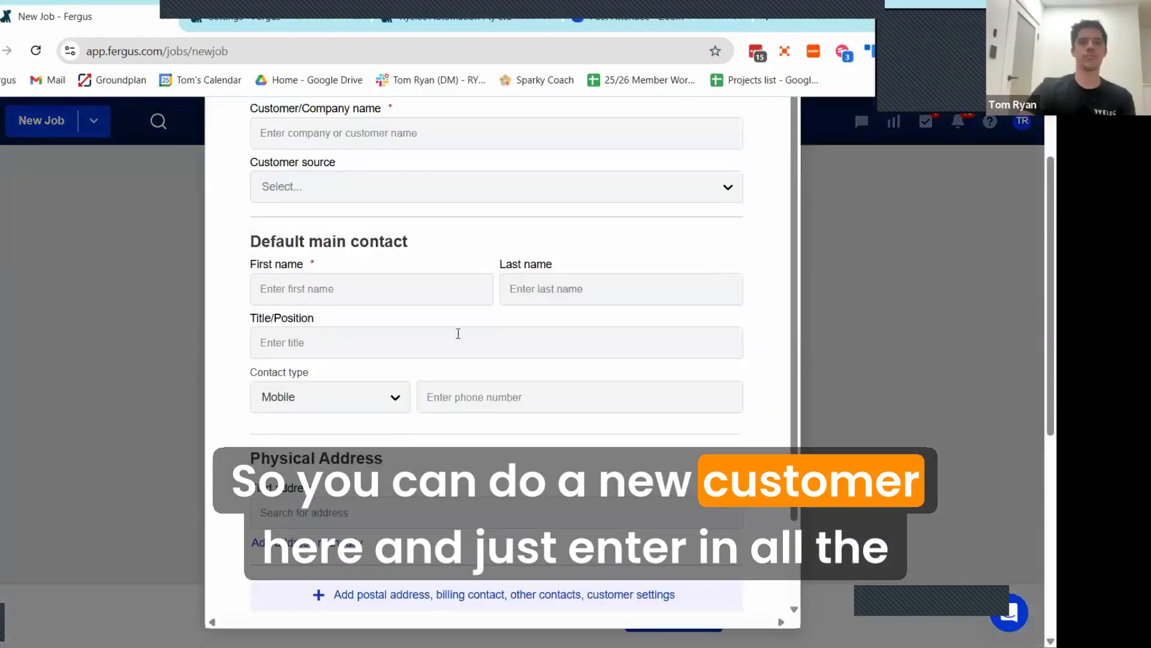
{"action": "scroll", "coordinate": [431, 246], "scroll_direction": "down", "scroll_amount": 2}
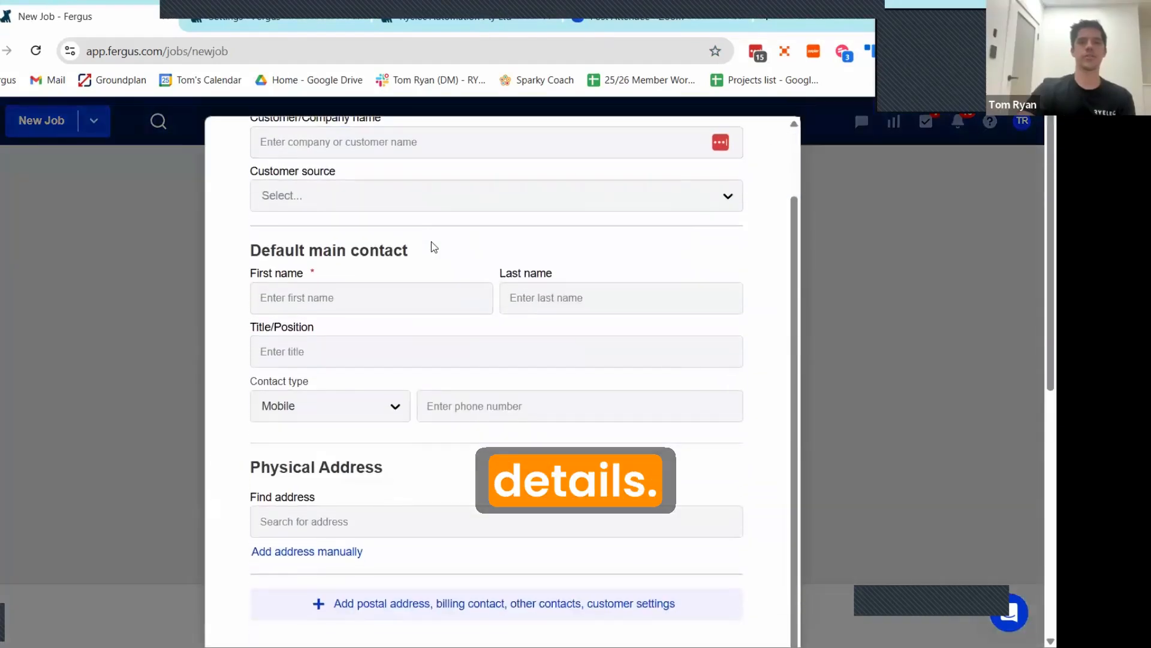
{"action": "scroll", "coordinate": [393, 264], "scroll_direction": "up", "scroll_amount": 2}
{"action": "left_click", "coordinate": [390, 275]}
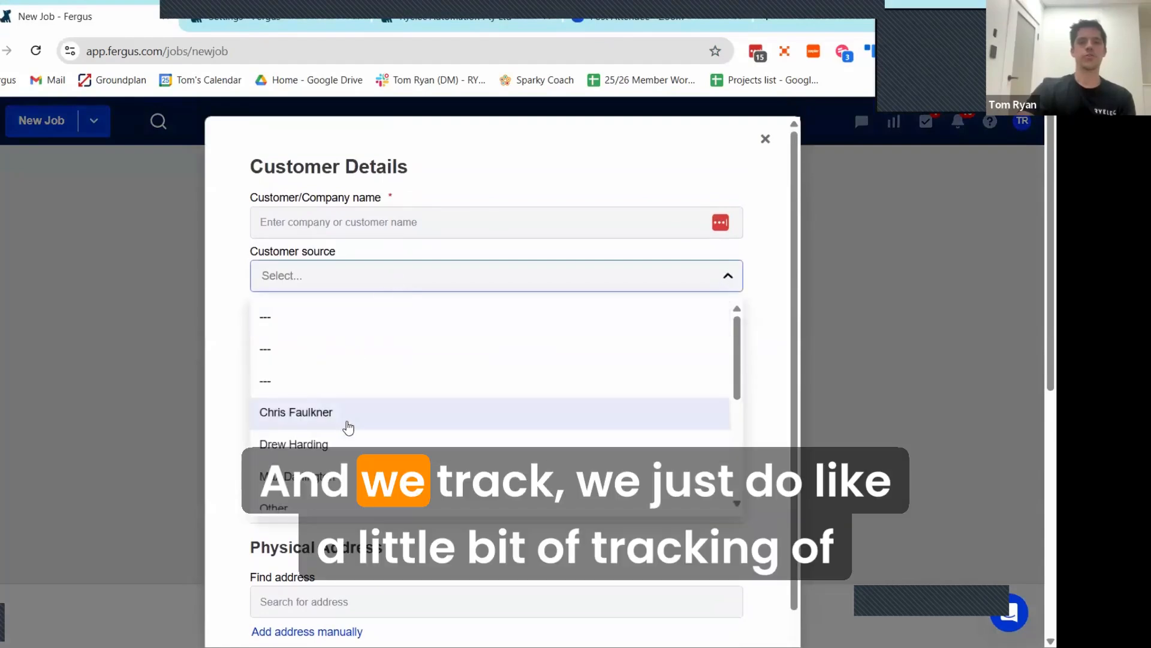
{"action": "scroll", "coordinate": [360, 420], "scroll_direction": "down", "scroll_amount": 4}
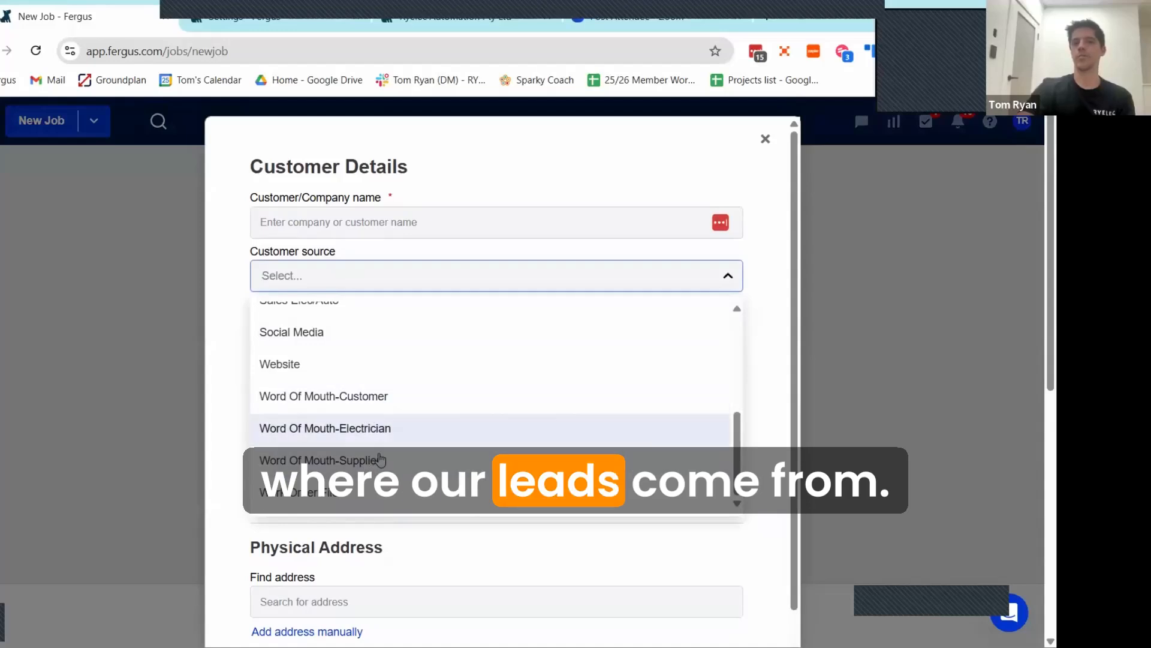
{"action": "left_click", "coordinate": [594, 198]}
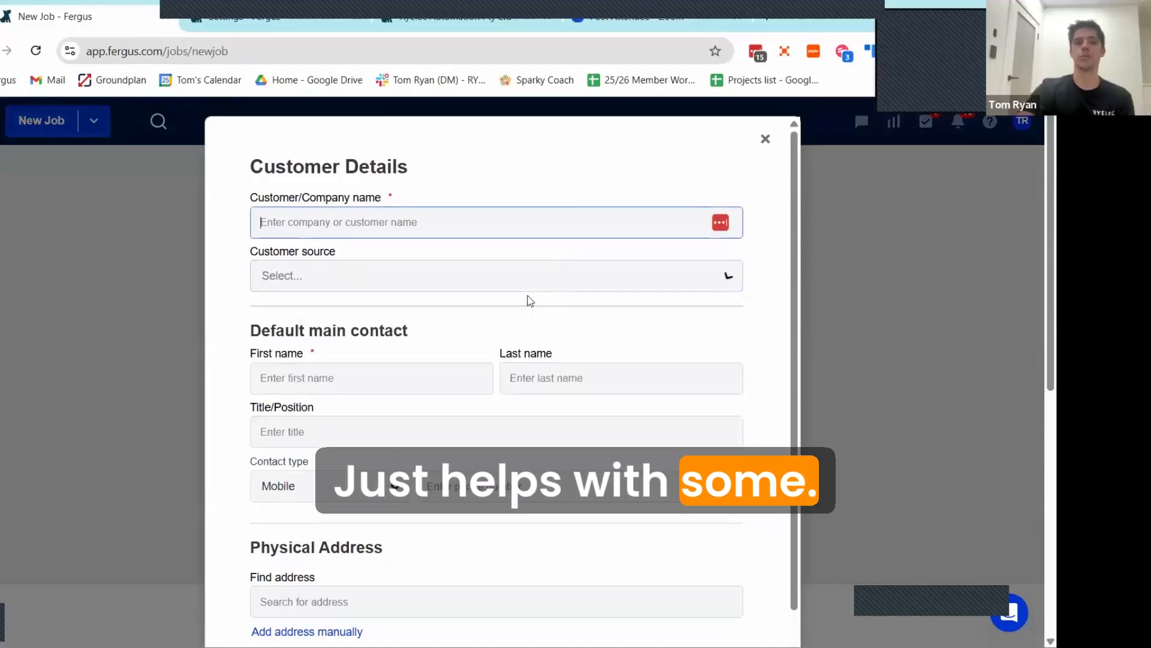
Step: Look over the contact and physical address fields of the new customer form and close it without saving
{"action": "scroll", "coordinate": [420, 336], "scroll_direction": "down", "scroll_amount": 2}
{"action": "scroll", "coordinate": [442, 398], "scroll_direction": "down", "scroll_amount": 1}
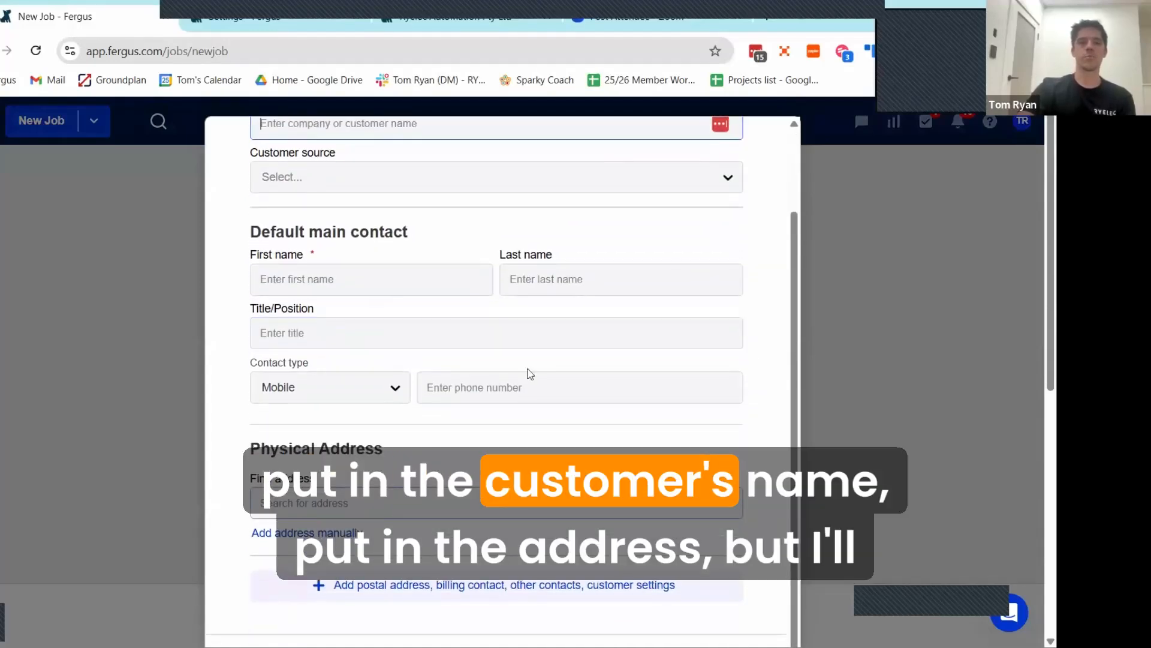
{"action": "scroll", "coordinate": [527, 373], "scroll_direction": "up", "scroll_amount": 3}
{"action": "key", "text": "Escape"}
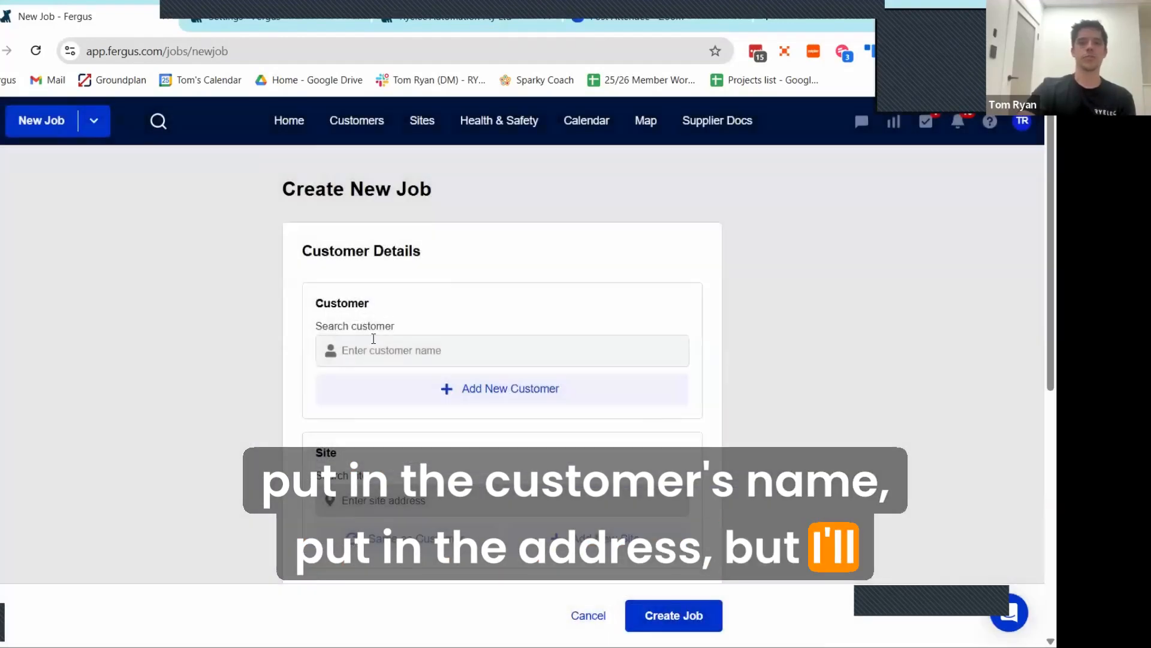
Step: Search the existing customers for "crowe electr" and select Crowe Electrical Group NSW Pty Ltd with its director as main contact
{"action": "left_click", "coordinate": [371, 349]}
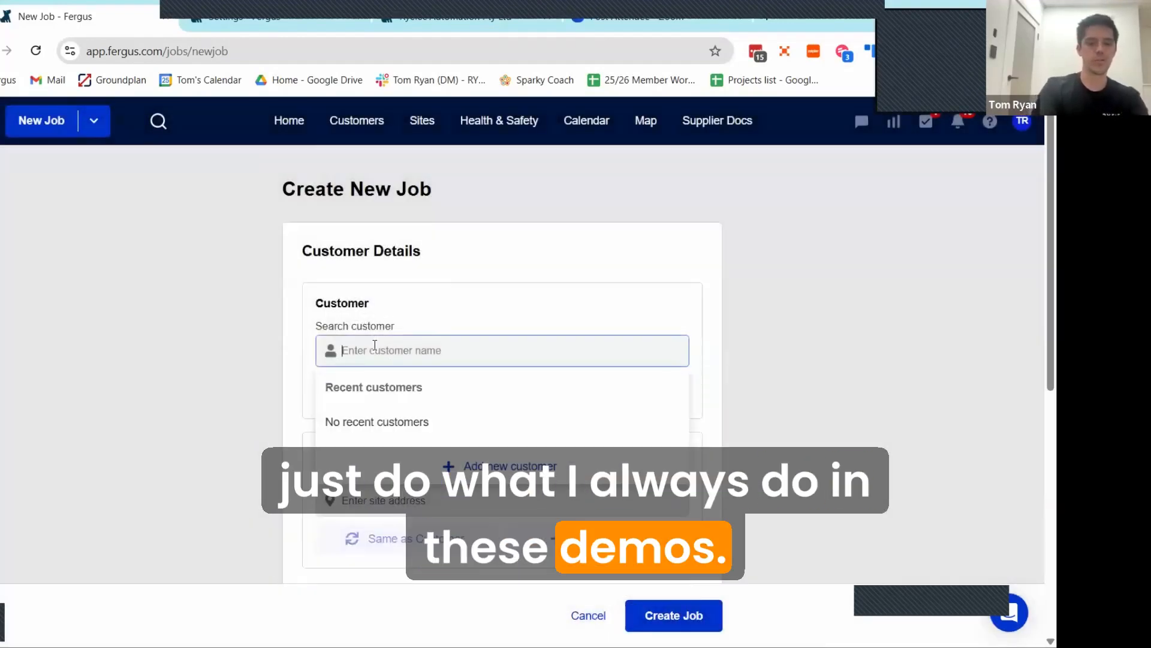
{"action": "type", "text": "crowe "}
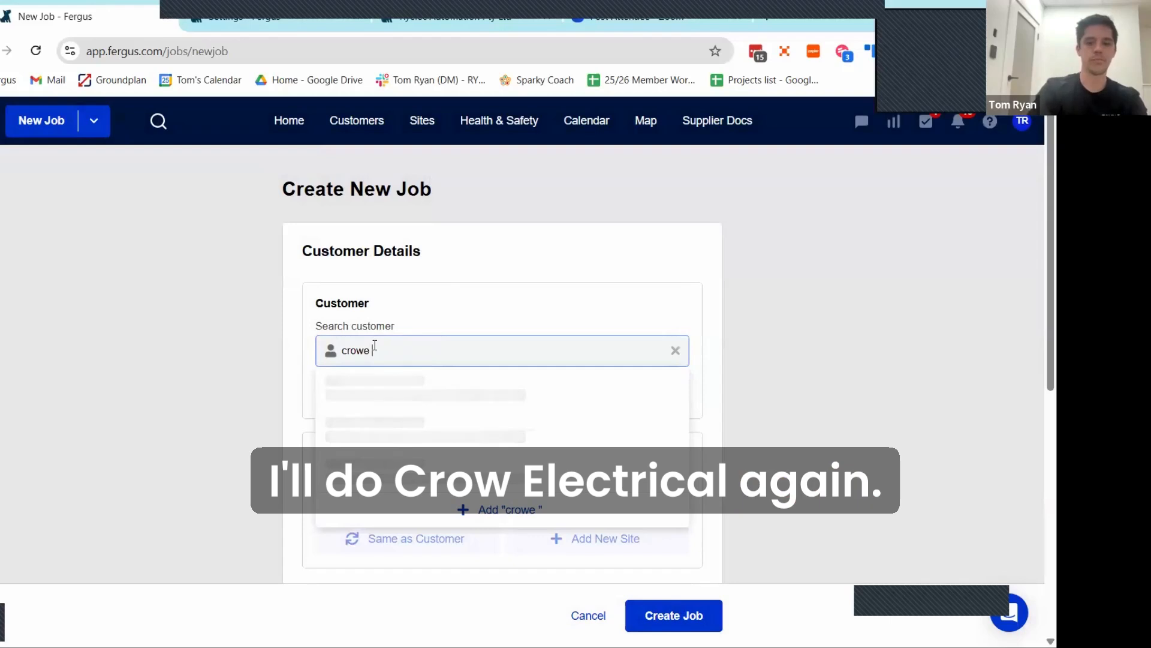
{"action": "type", "text": "electr"}
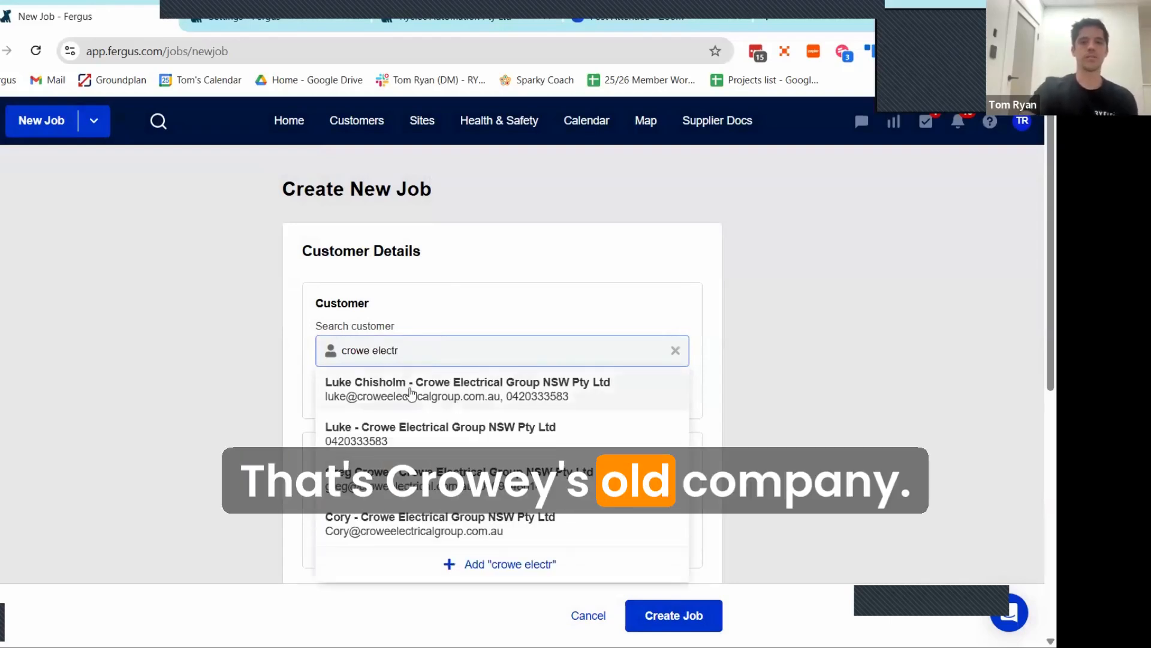
{"action": "left_click", "coordinate": [541, 389]}
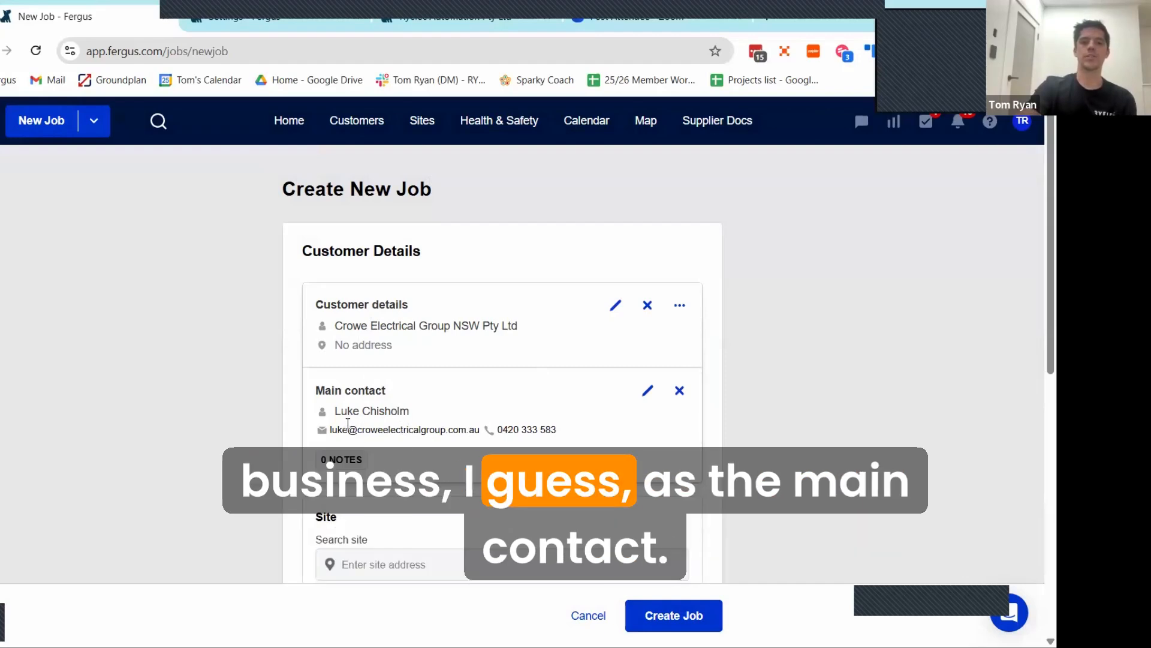
Step: Add a new site to the job and fill in the factory's street address from the address suggestions
{"action": "scroll", "coordinate": [391, 403], "scroll_direction": "down", "scroll_amount": 2}
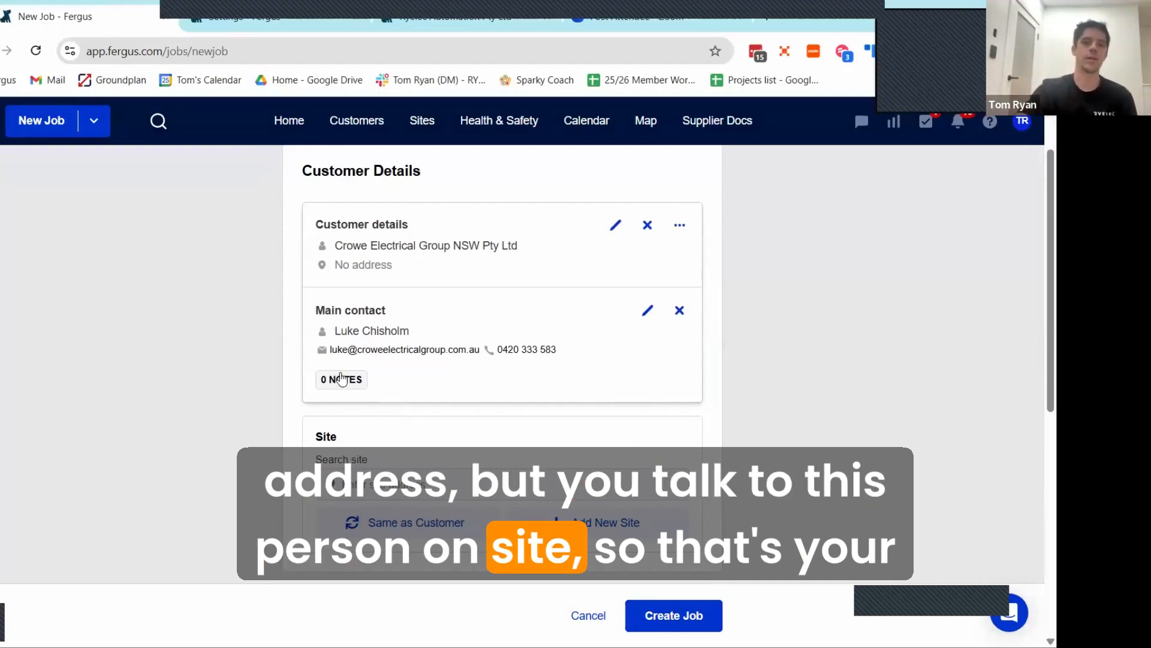
{"action": "scroll", "coordinate": [391, 406], "scroll_direction": "down", "scroll_amount": 2}
{"action": "scroll", "coordinate": [430, 432], "scroll_direction": "up", "scroll_amount": 2}
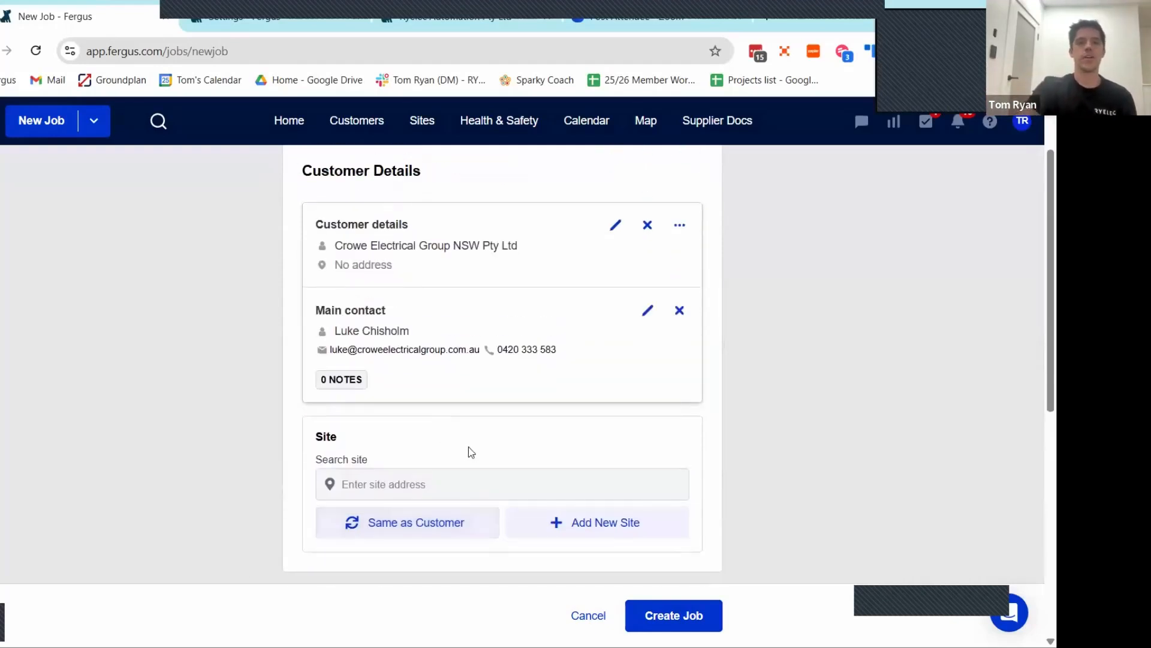
{"action": "left_click", "coordinate": [515, 523]}
{"action": "left_click", "coordinate": [336, 228]}
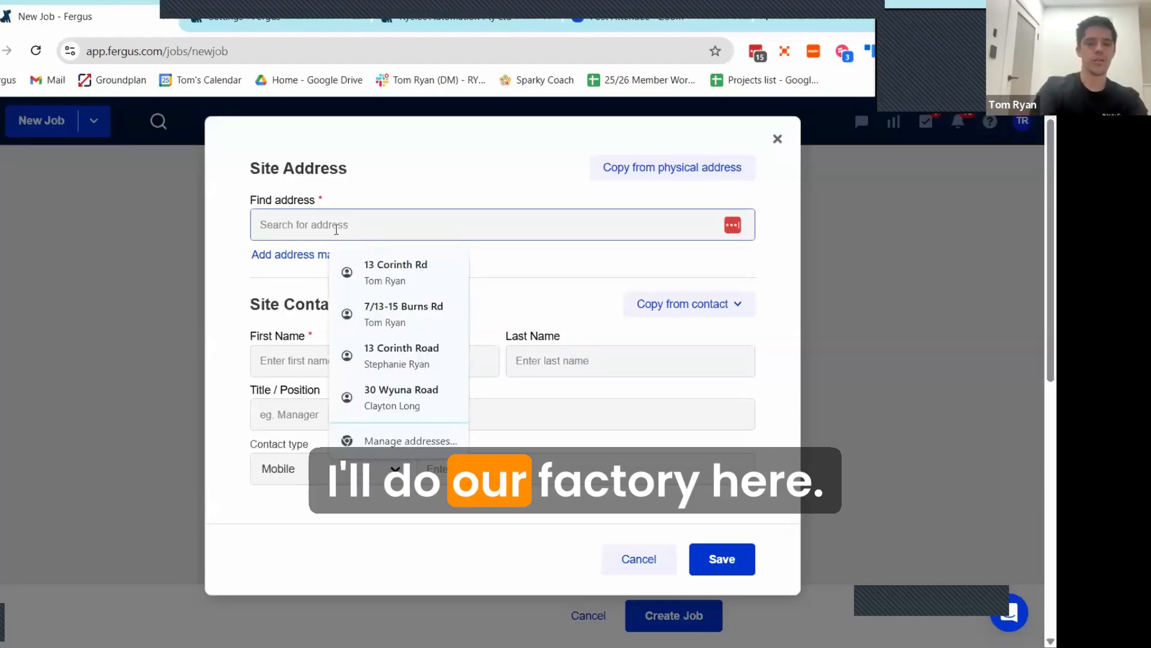
{"action": "type", "text": "13-1"}
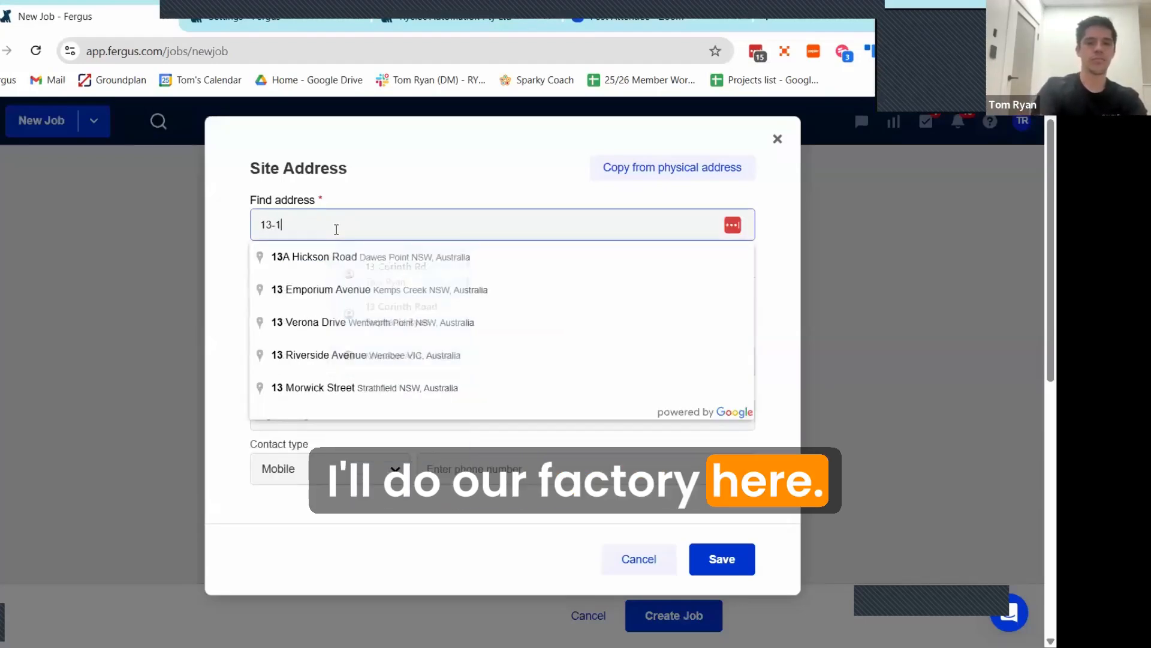
{"action": "type", "text": "5 burn"}
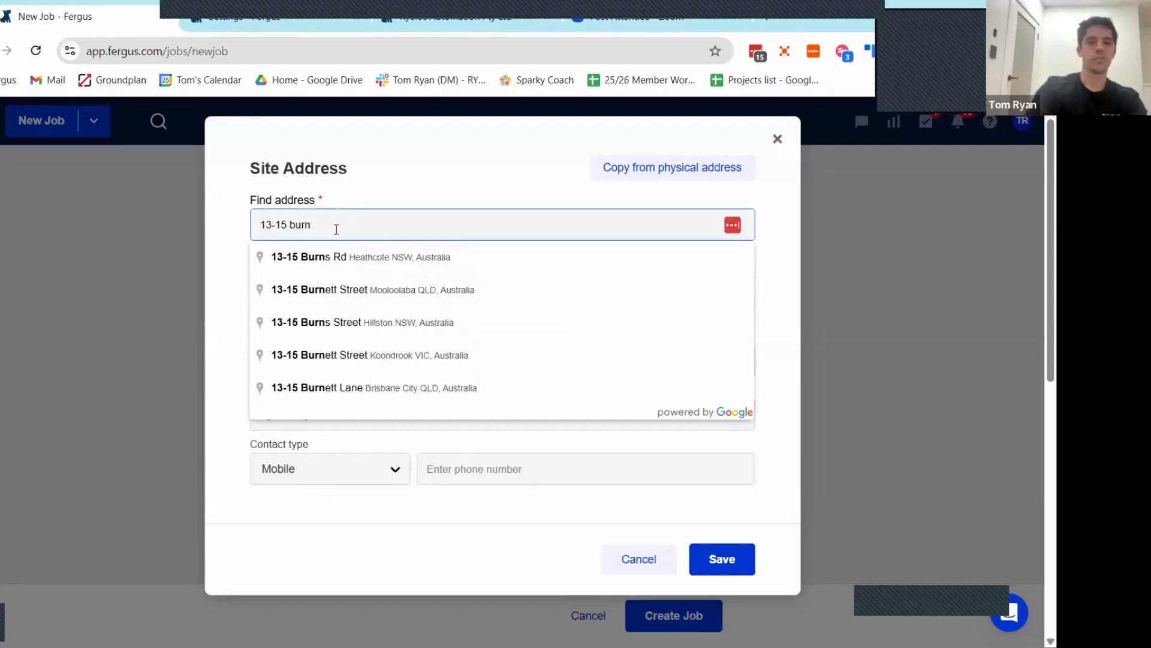
{"action": "left_click", "coordinate": [343, 257]}
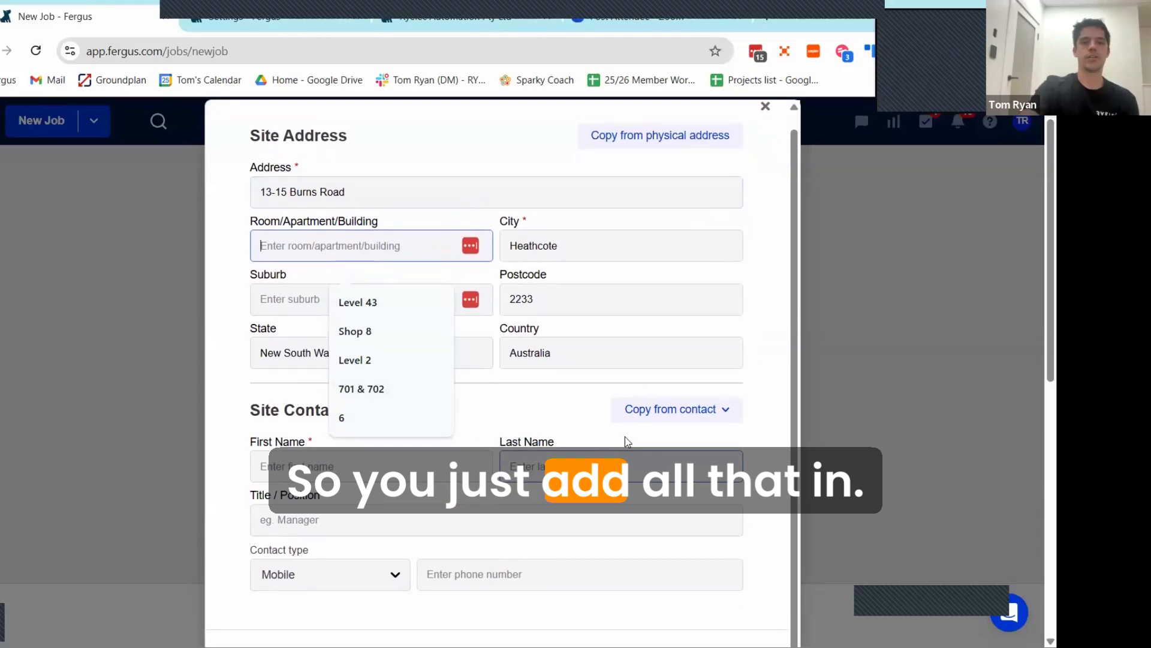
Step: Copy the customer's main contact into the site contact details and save the new site
{"action": "left_click", "coordinate": [688, 414]}
{"action": "left_click", "coordinate": [615, 447]}
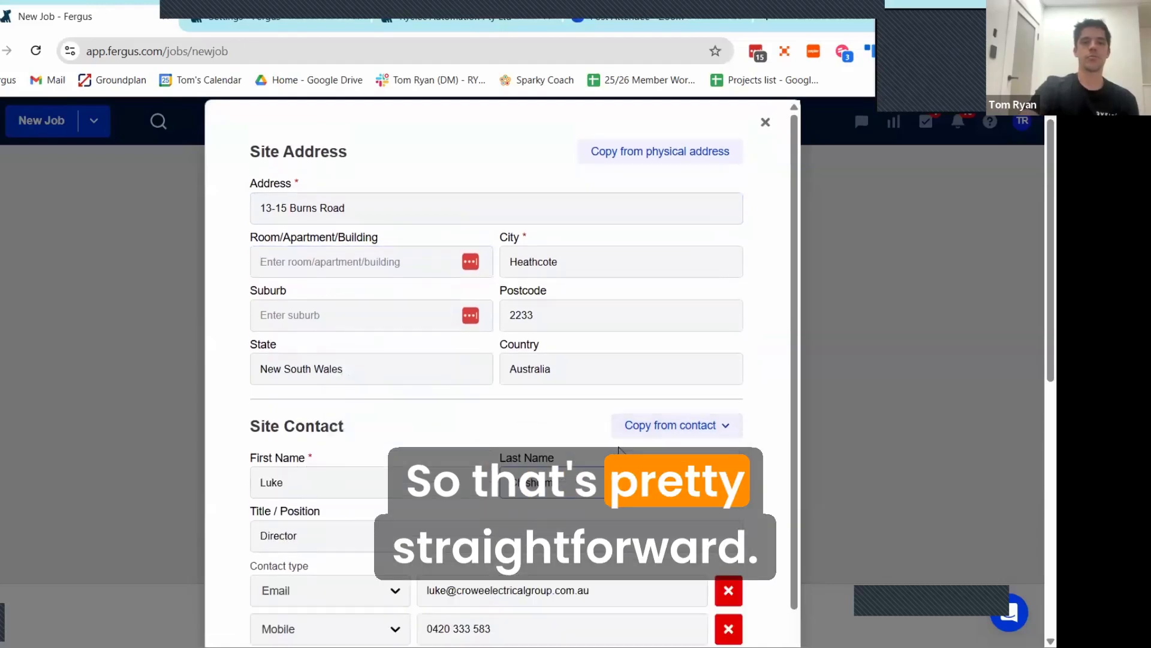
{"action": "scroll", "coordinate": [660, 360], "scroll_direction": "down", "scroll_amount": 10}
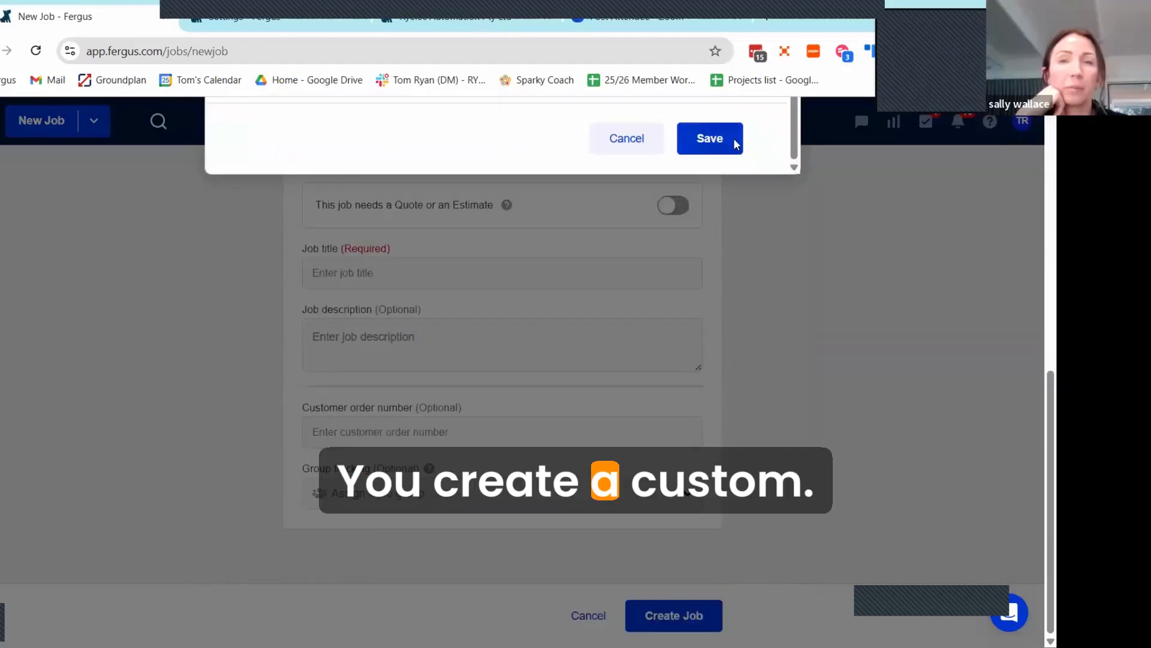
{"action": "left_click", "coordinate": [722, 145]}
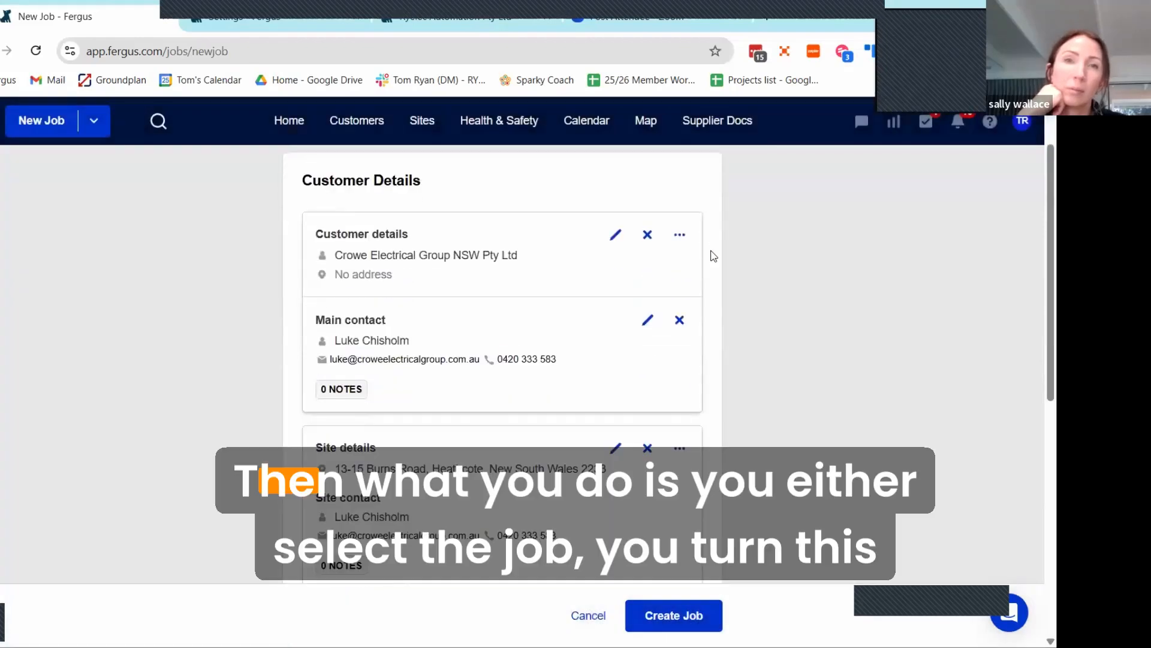
Step: Mark the job as needing a quote or an estimate, try Estimate, and settle on Quote
{"action": "scroll", "coordinate": [715, 251], "scroll_direction": "down", "scroll_amount": 8}
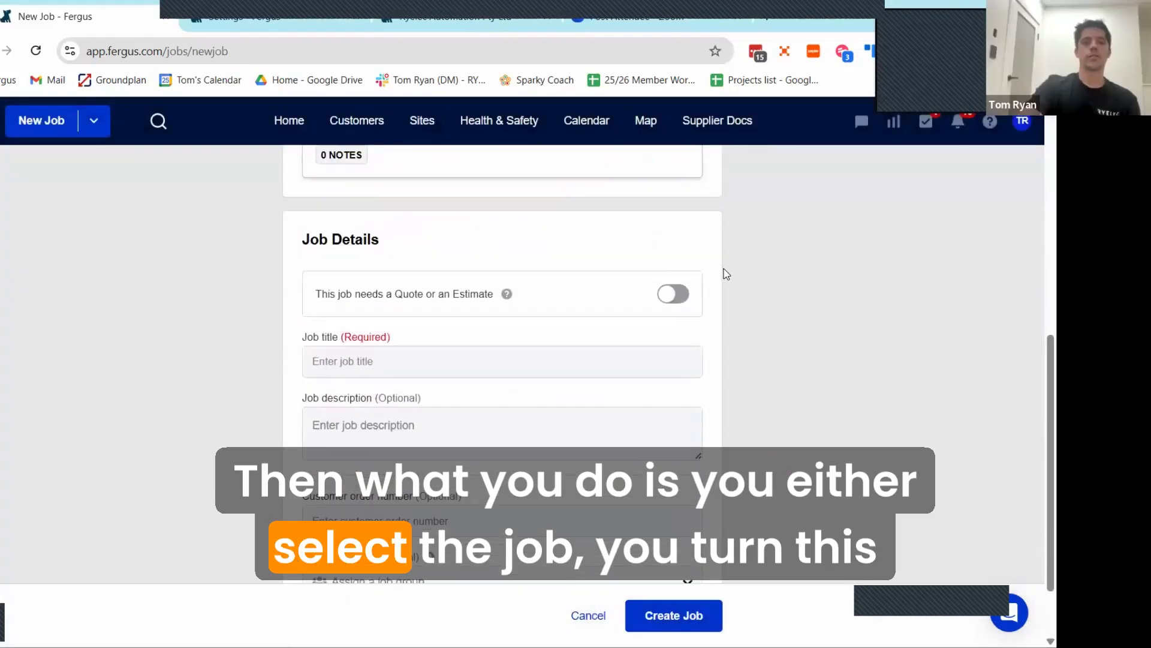
{"action": "scroll", "coordinate": [689, 252], "scroll_direction": "down", "scroll_amount": 1}
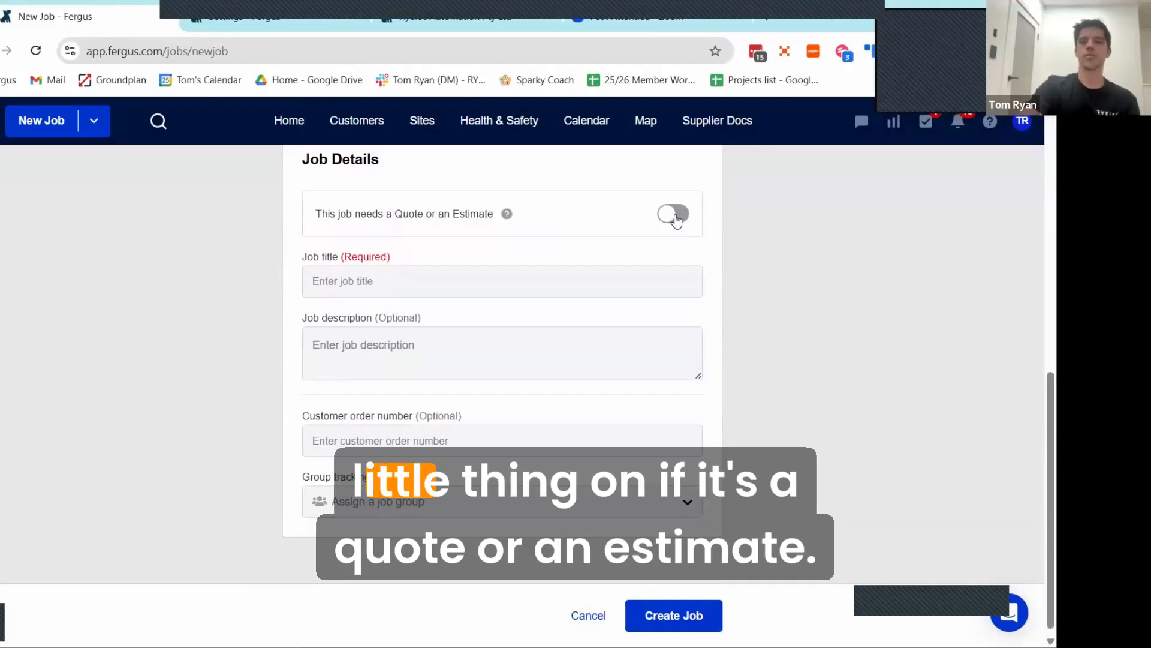
{"action": "left_click", "coordinate": [450, 275]}
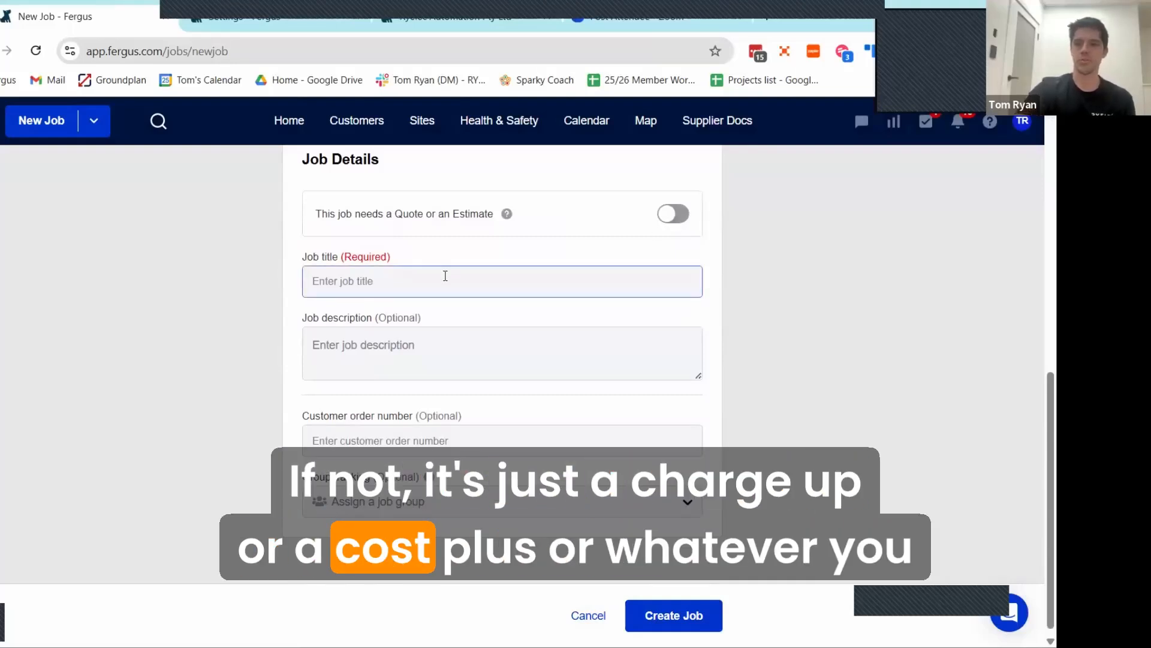
{"action": "left_click", "coordinate": [666, 216]}
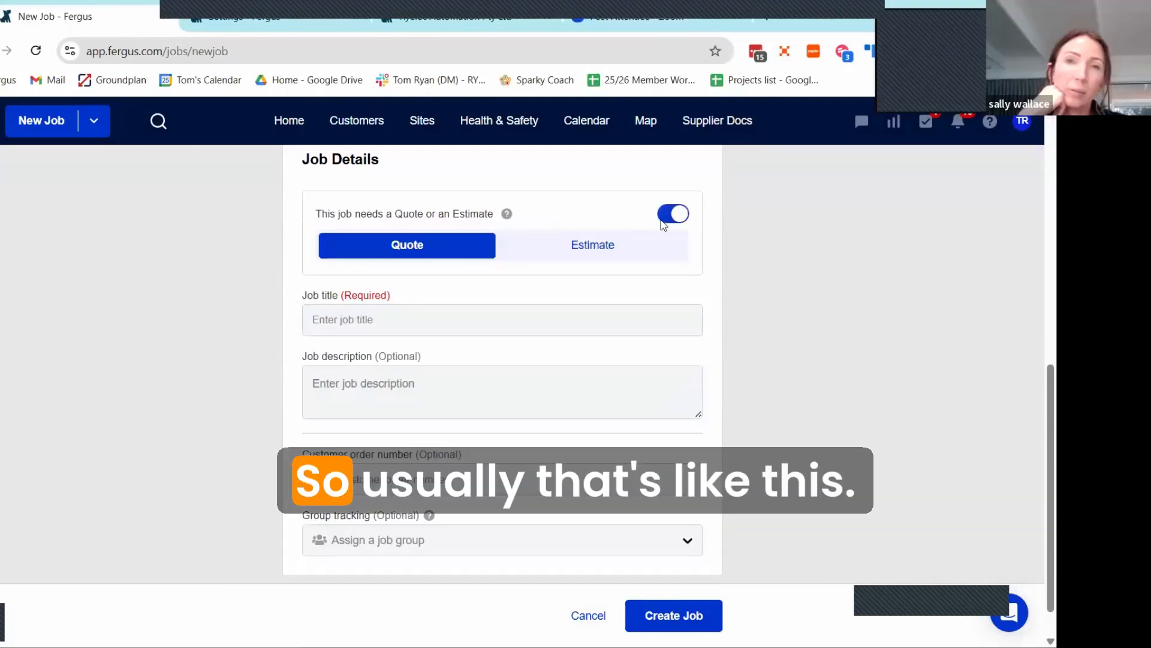
{"action": "left_click", "coordinate": [577, 243]}
{"action": "left_click", "coordinate": [420, 245]}
Step: Title the job "Test Fergus Job" and enter "This is for our zoom meeting" as its description
{"action": "left_click", "coordinate": [389, 323]}
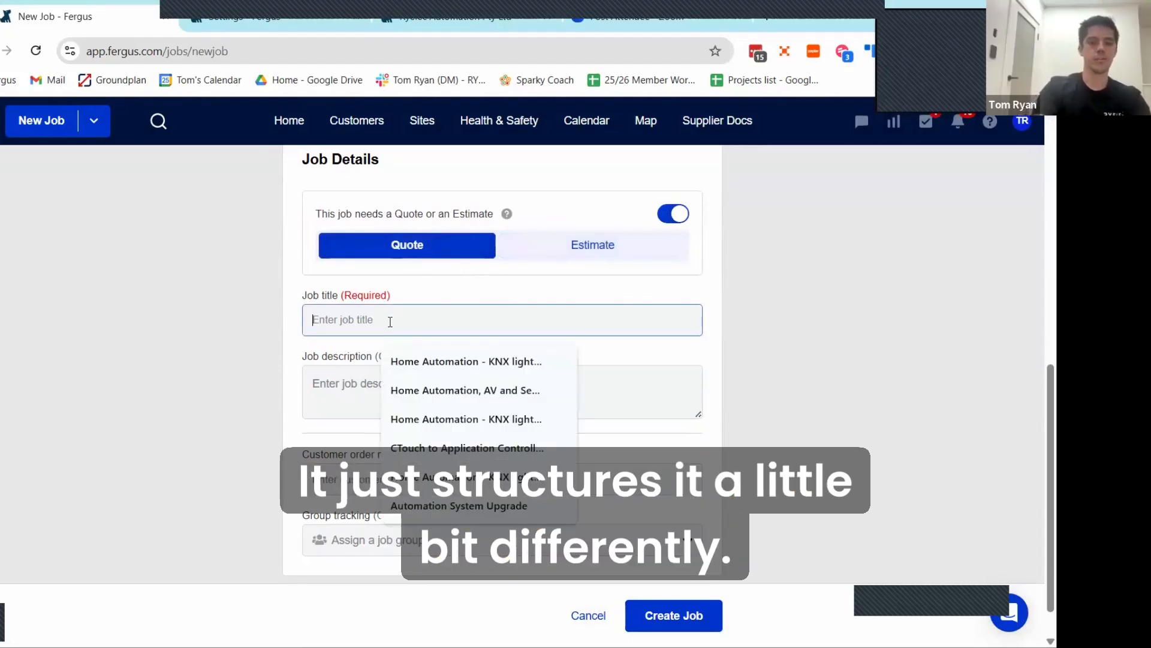
{"action": "type", "text": "Test F"}
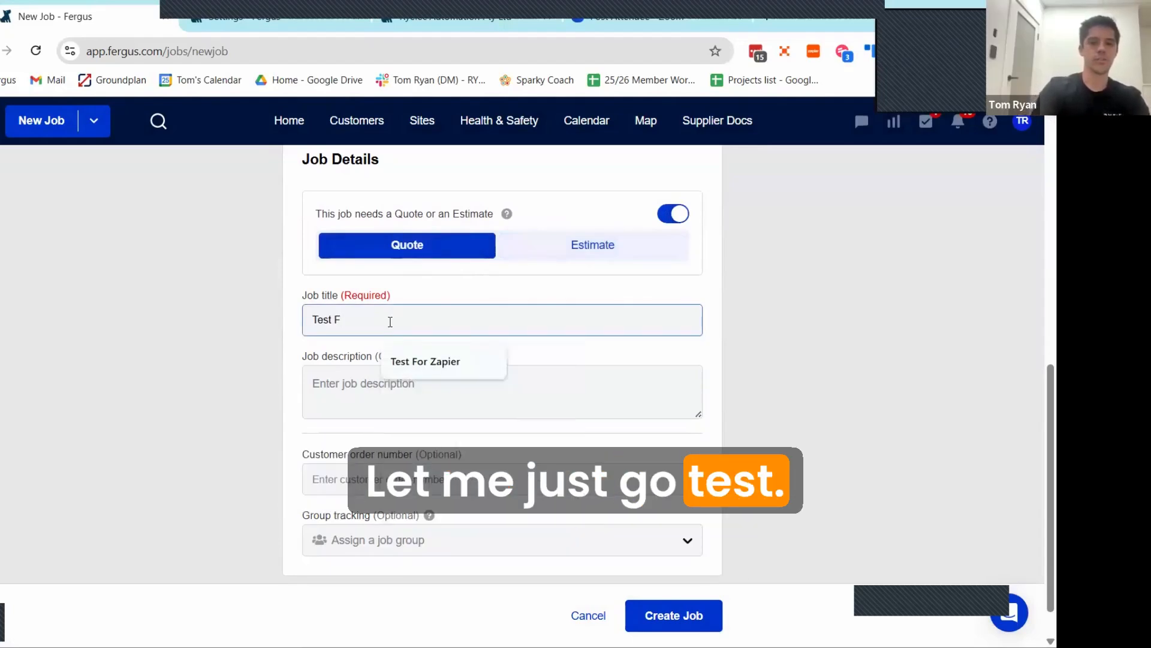
{"action": "type", "text": "ergus Job"}
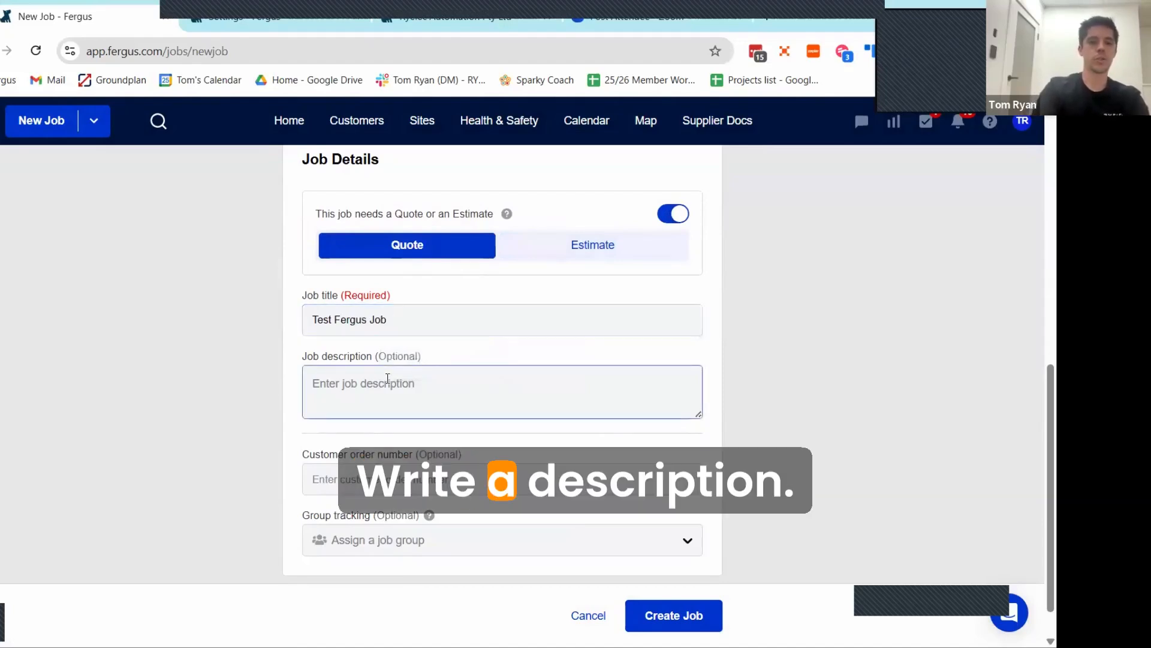
{"action": "type", "text": "This is "}
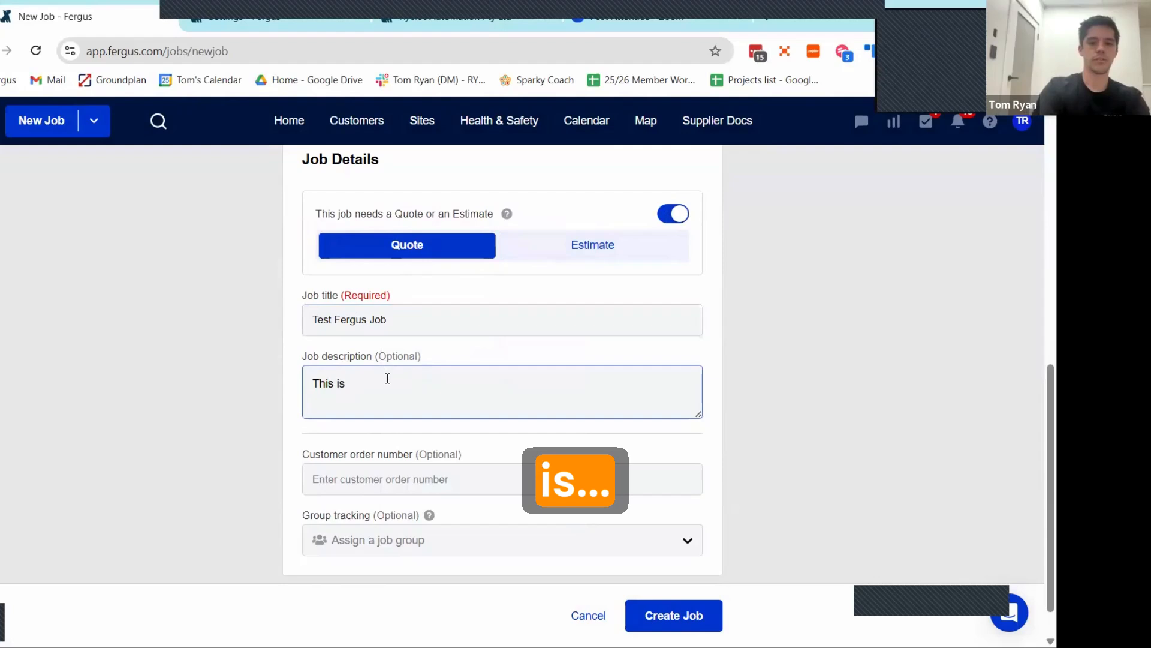
{"action": "type", "text": "for our z"}
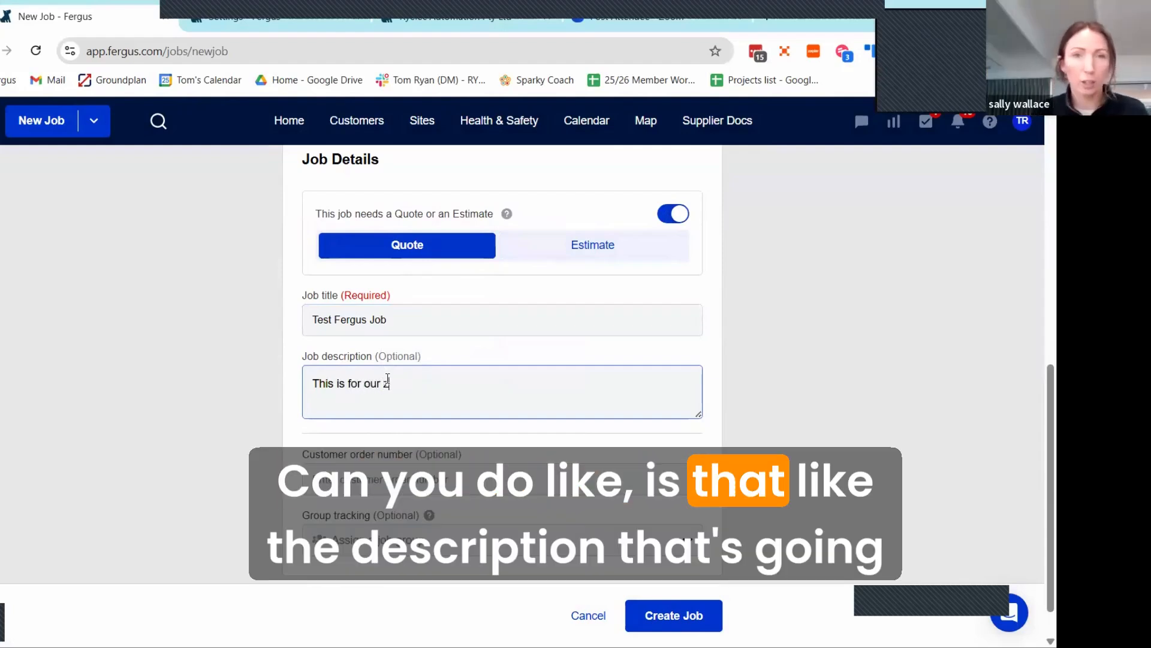
{"action": "type", "text": "oom meeting"}
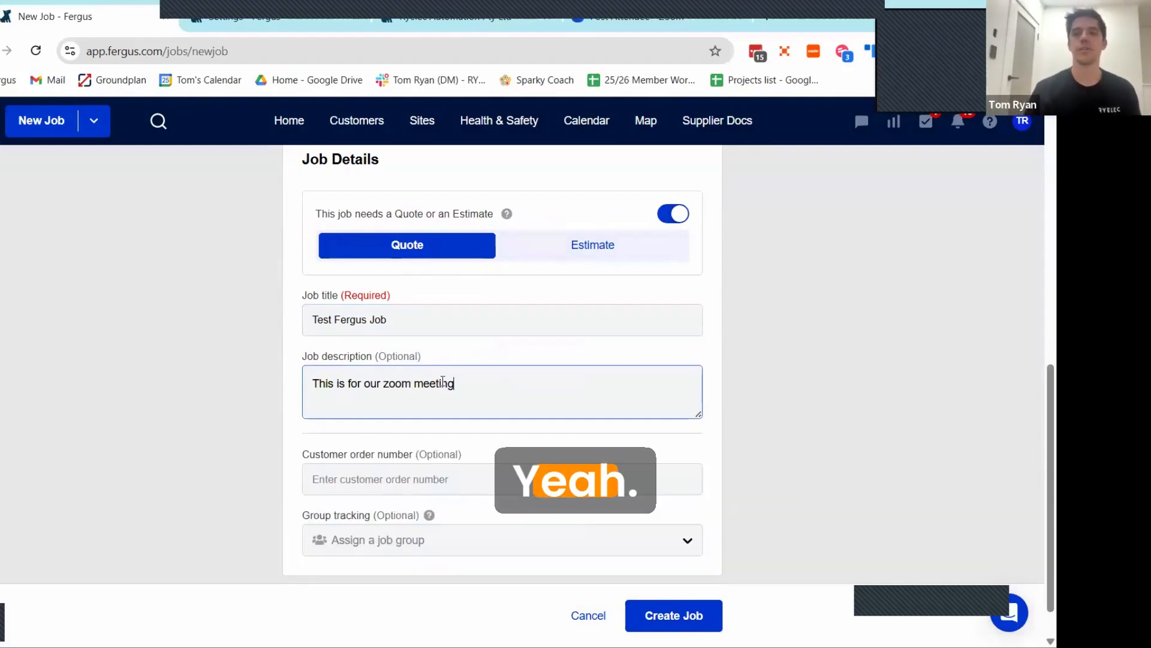
{"action": "scroll", "coordinate": [459, 450], "scroll_direction": "down", "scroll_amount": 1}
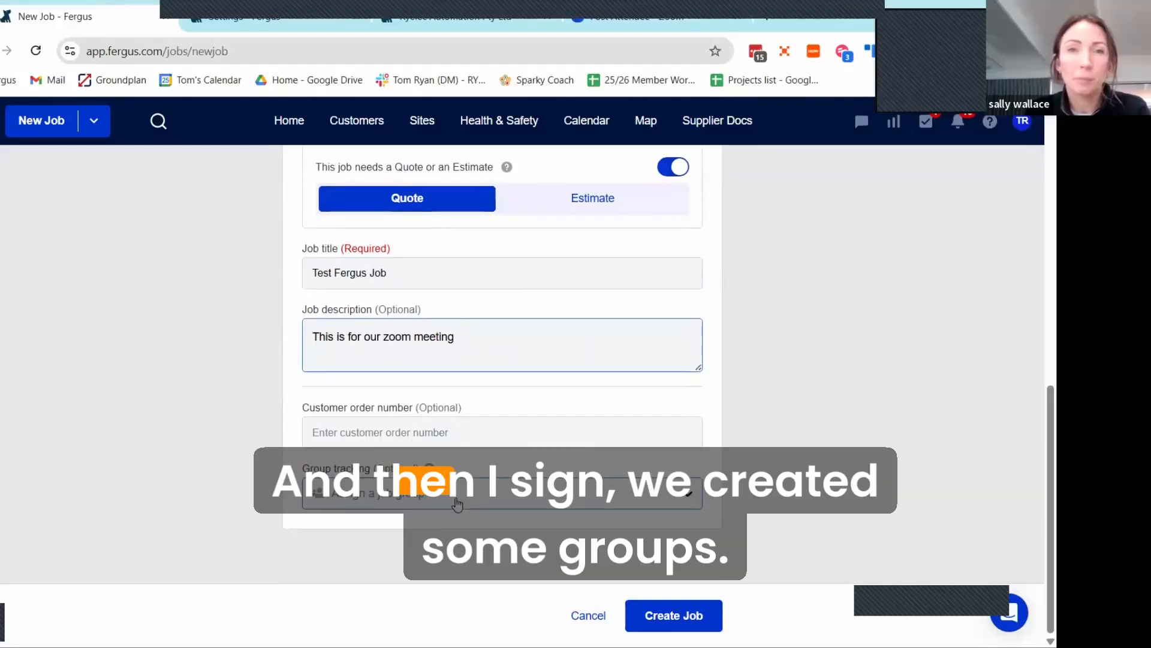
Step: Assign the job to the Automation Projects group for tracking and create the job
{"action": "left_click", "coordinate": [455, 501]}
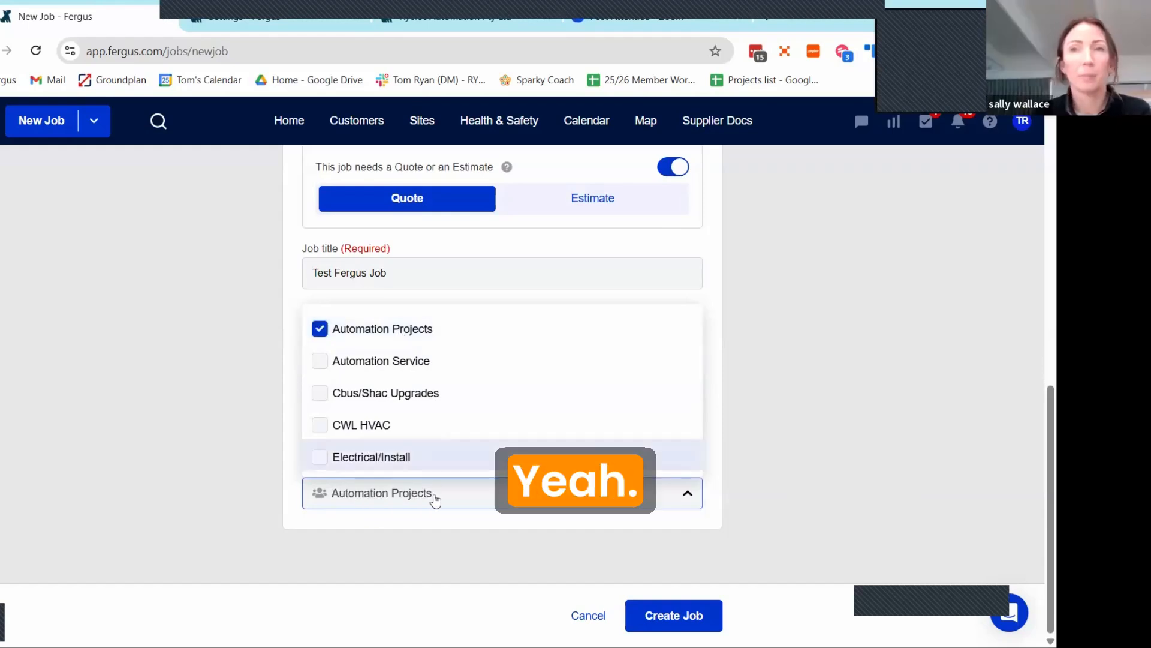
{"action": "left_click", "coordinate": [439, 534]}
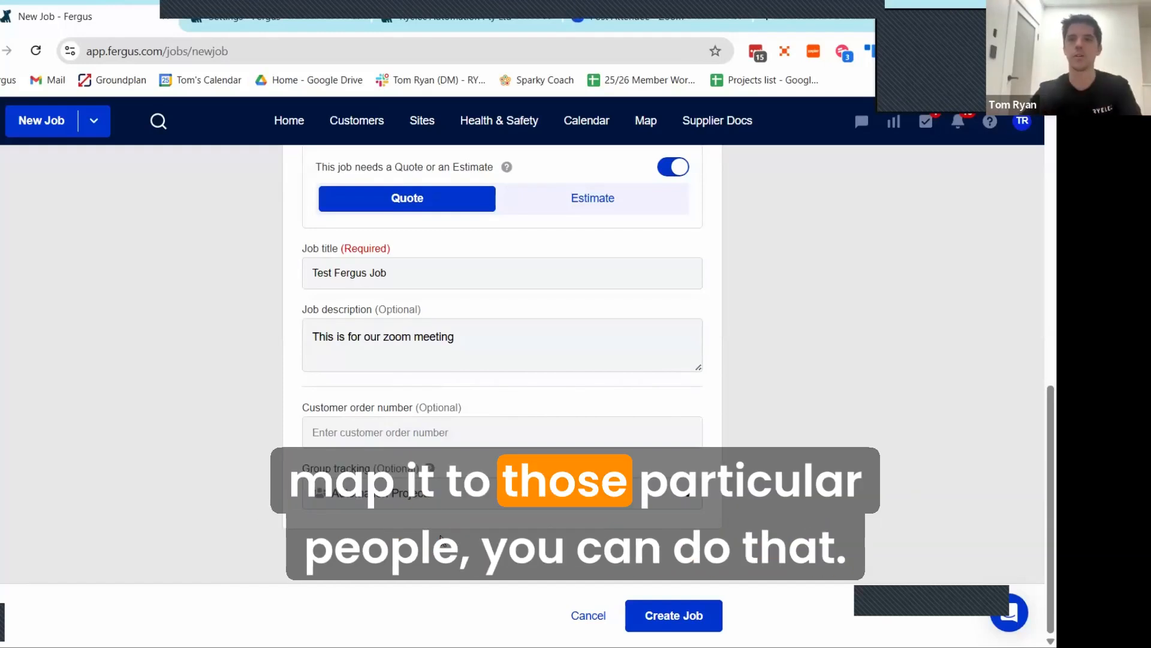
{"action": "left_click", "coordinate": [684, 613]}
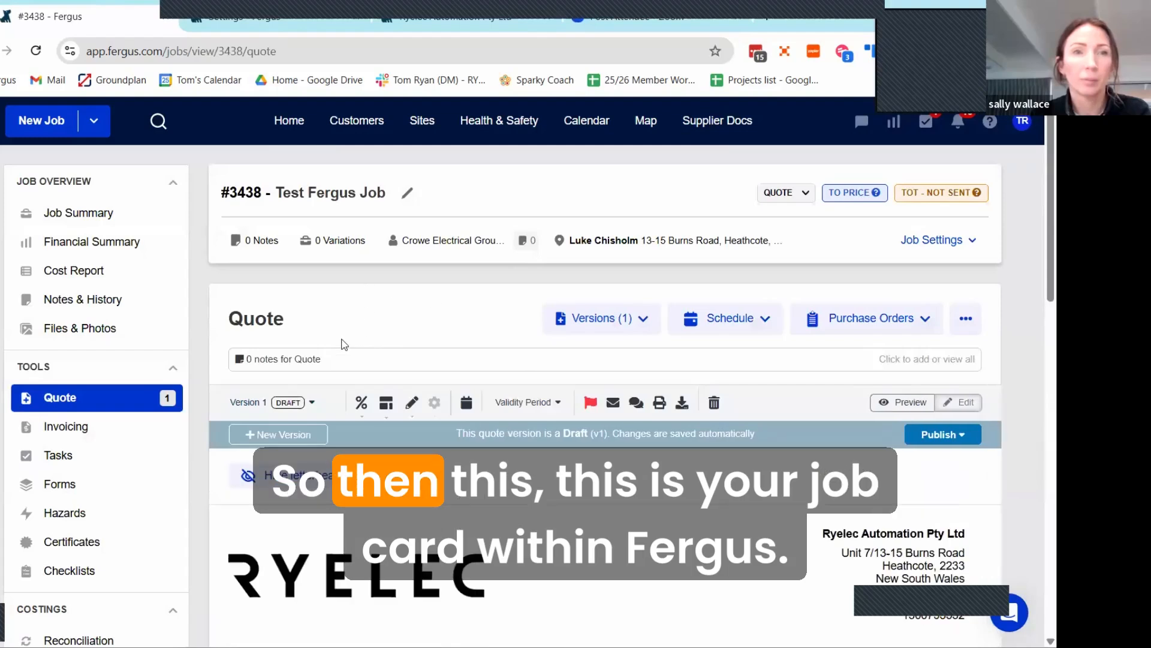
Step: Look over the new job's quote page, and open the Job Summary to review its contacts, site and job details
{"action": "scroll", "coordinate": [451, 312], "scroll_direction": "down", "scroll_amount": 4}
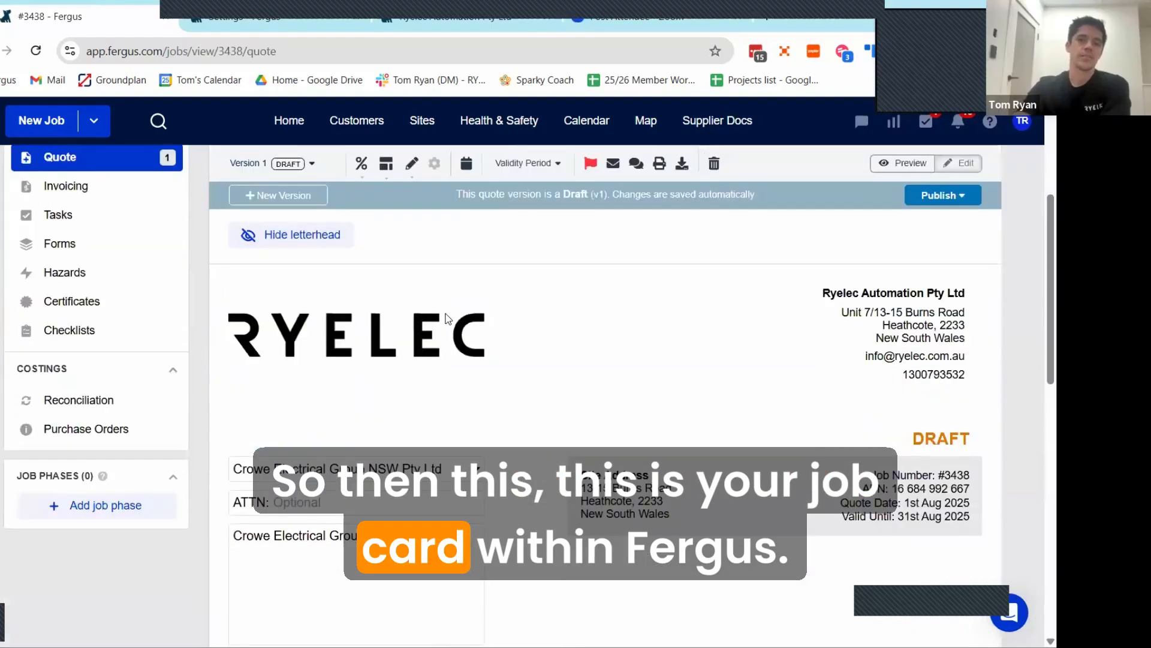
{"action": "scroll", "coordinate": [449, 318], "scroll_direction": "up", "scroll_amount": 5}
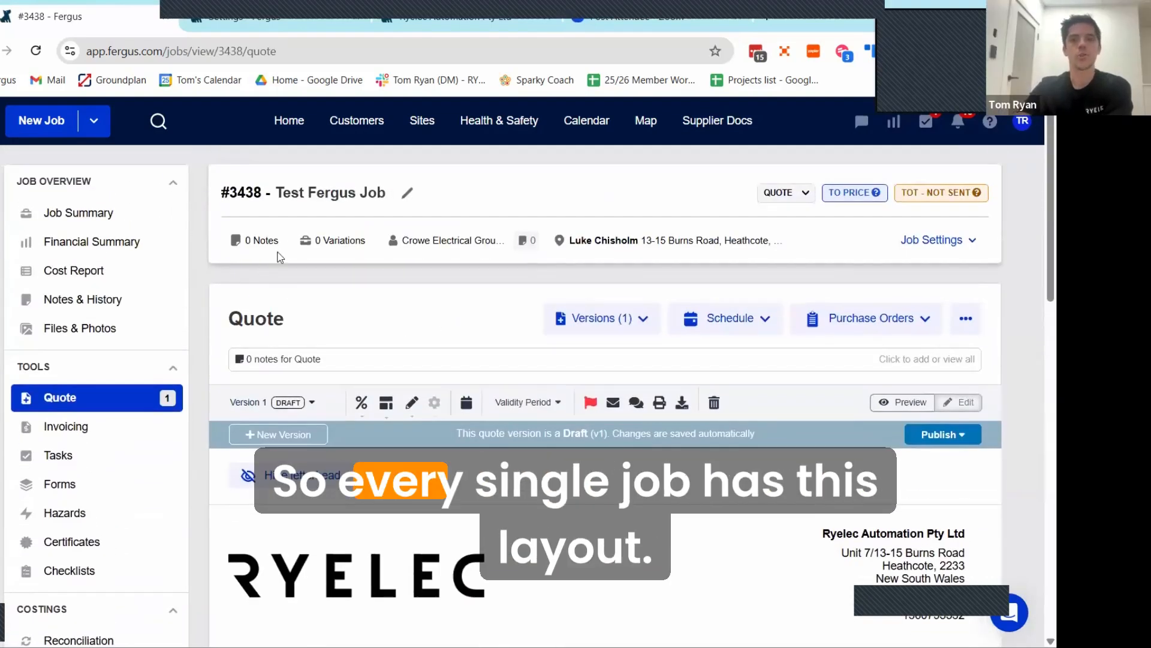
{"action": "left_click", "coordinate": [80, 214]}
{"action": "scroll", "coordinate": [474, 285], "scroll_direction": "down", "scroll_amount": 6}
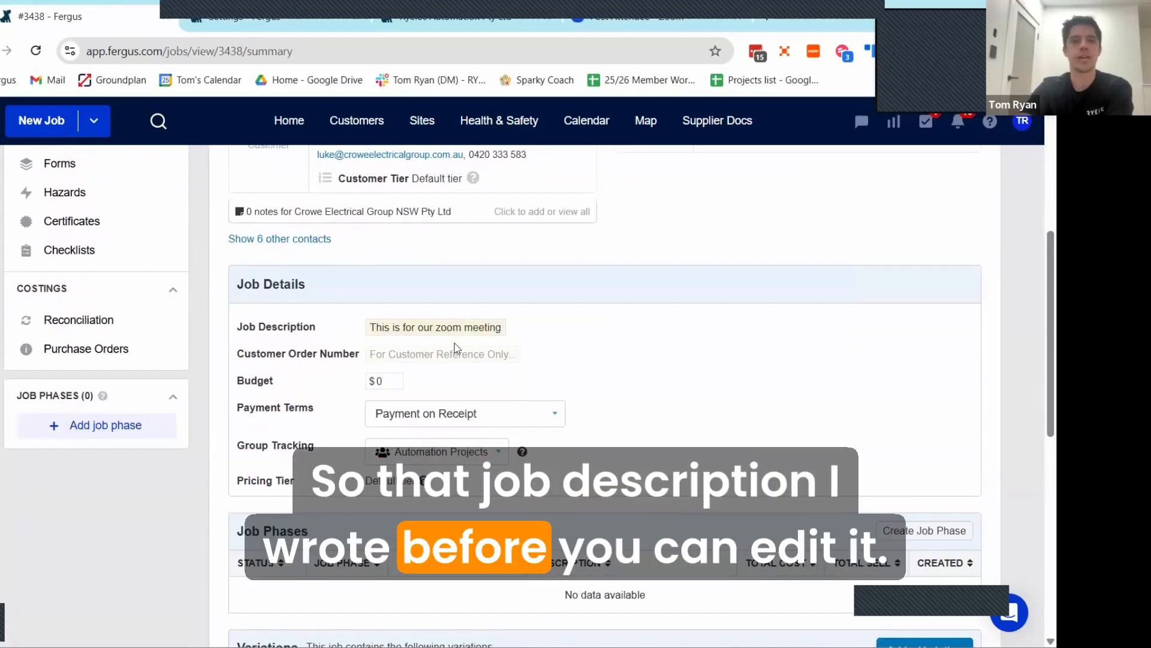
{"action": "scroll", "coordinate": [335, 406], "scroll_direction": "up", "scroll_amount": 3}
{"action": "scroll", "coordinate": [335, 406], "scroll_direction": "up", "scroll_amount": 2}
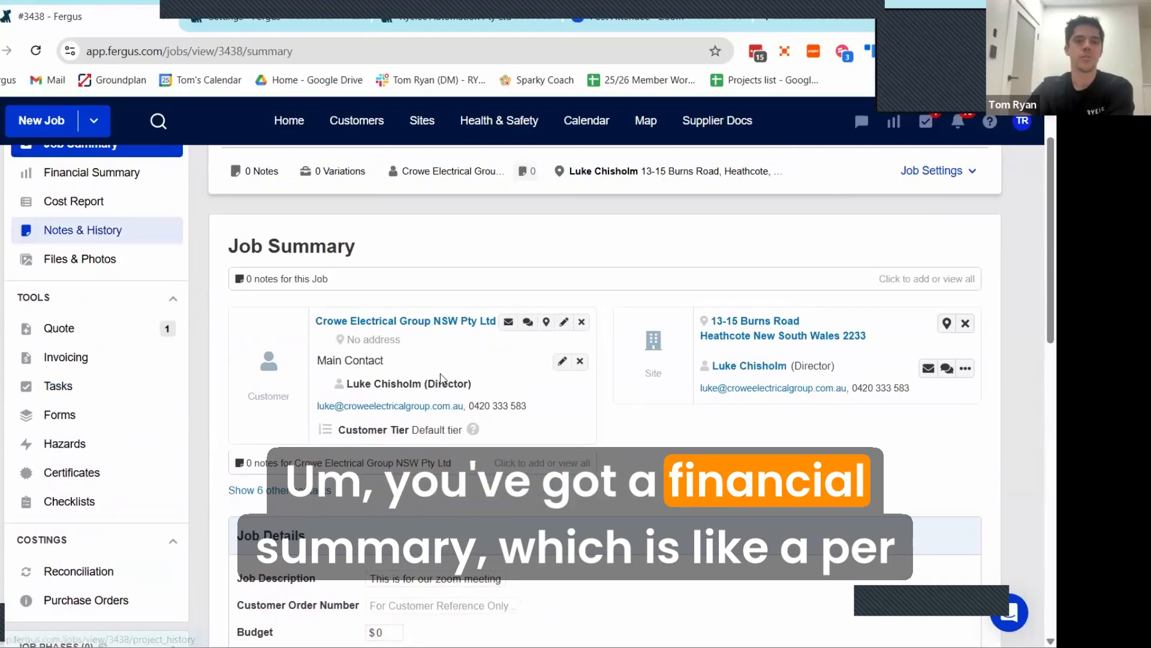
Step: Examine the job's Financial Summary, from overall position and profit margins through labour and material costs to the breakdown chart
{"action": "scroll", "coordinate": [510, 379], "scroll_direction": "down", "scroll_amount": 3}
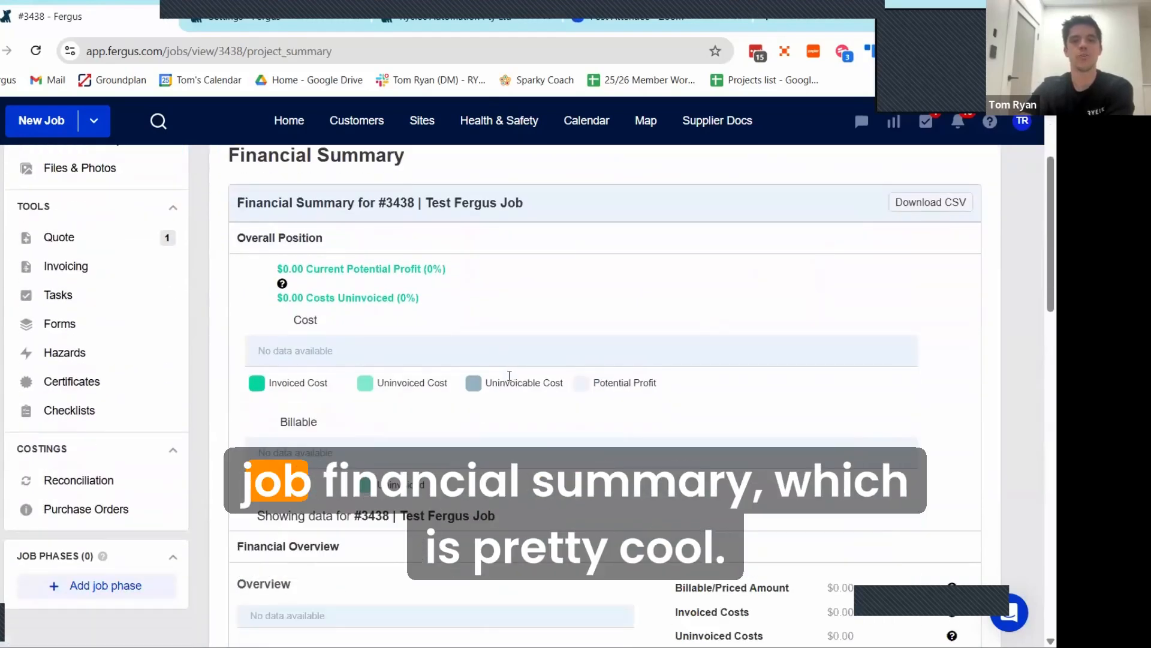
{"action": "scroll", "coordinate": [509, 378], "scroll_direction": "down", "scroll_amount": 5}
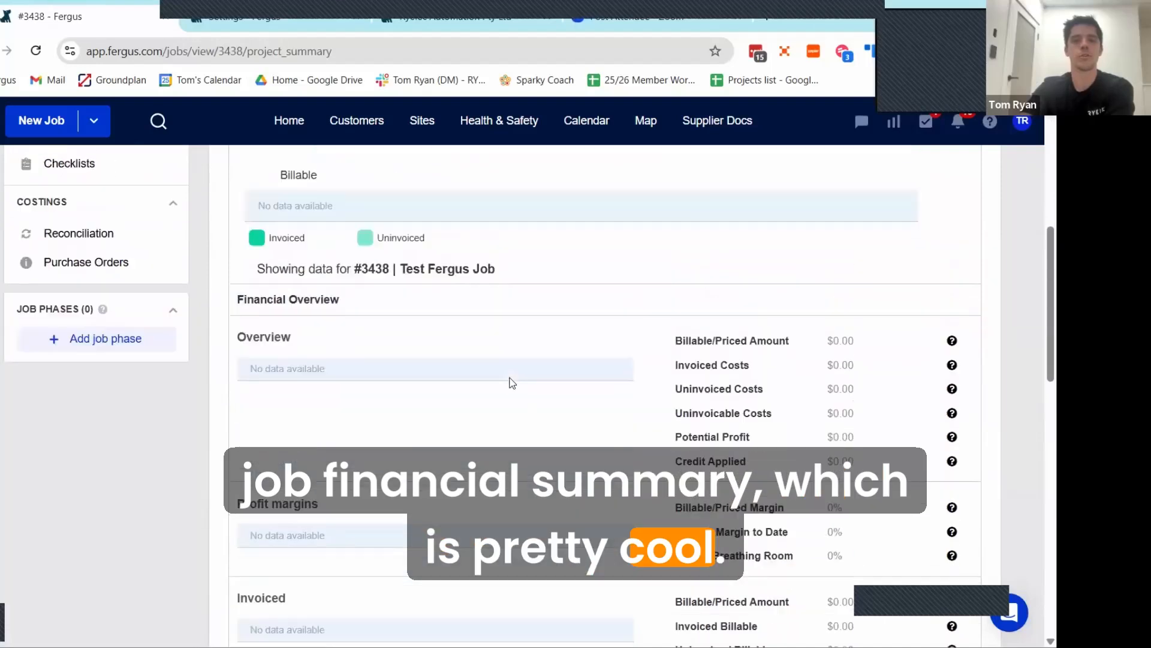
{"action": "scroll", "coordinate": [512, 382], "scroll_direction": "up", "scroll_amount": 3}
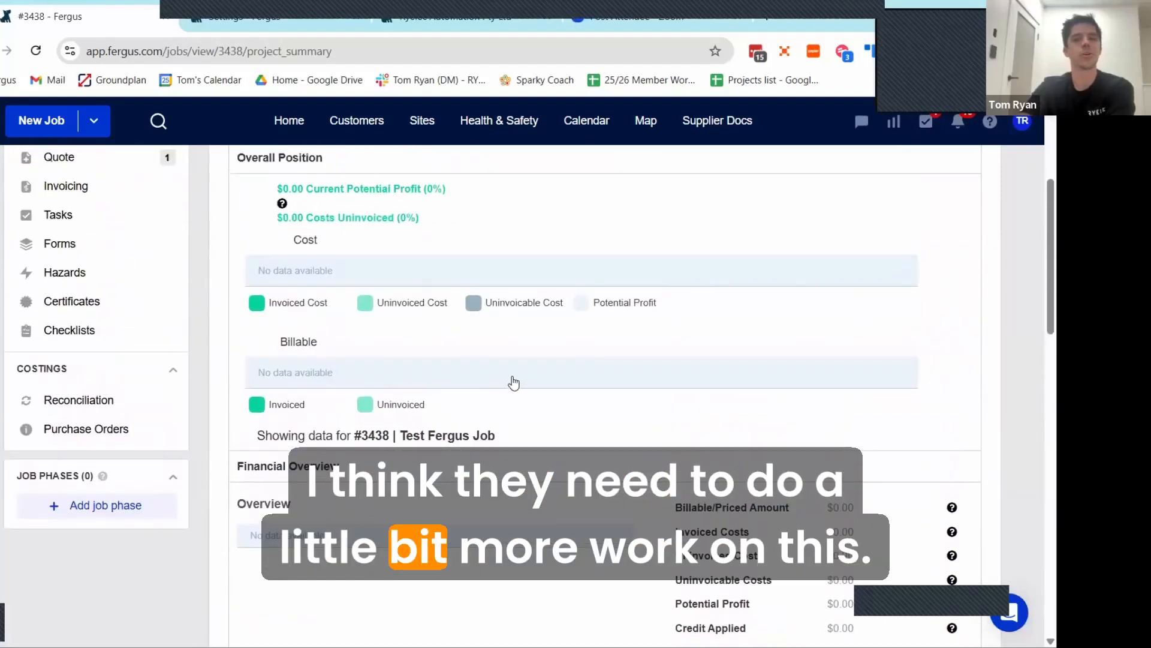
{"action": "scroll", "coordinate": [514, 382], "scroll_direction": "up", "scroll_amount": 2}
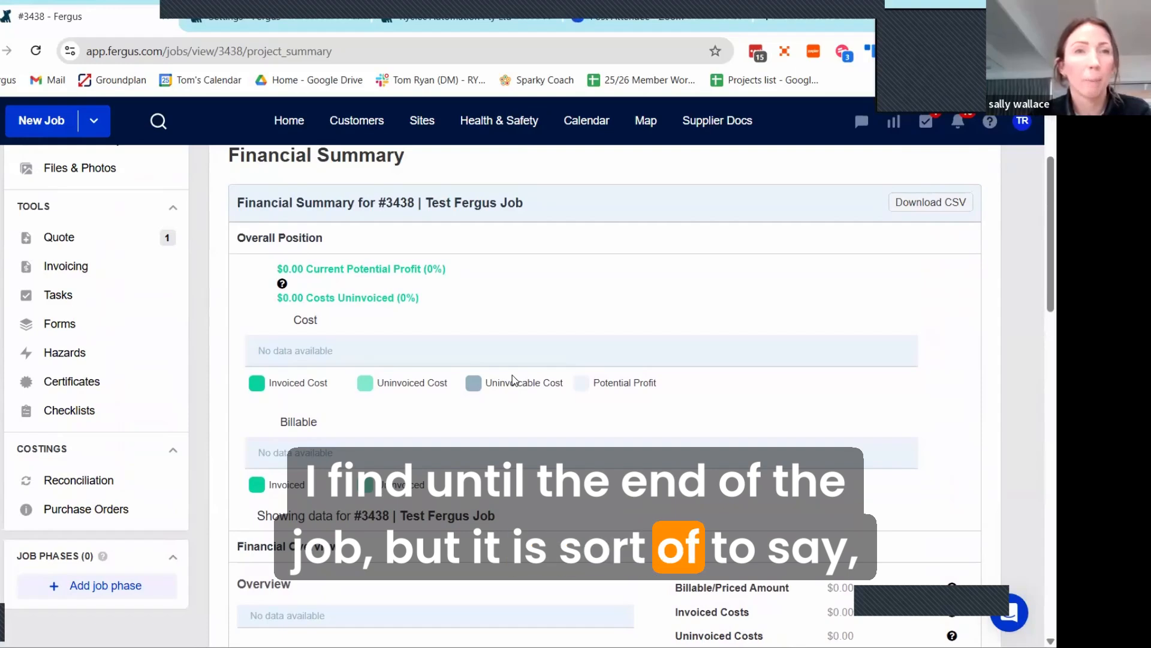
{"action": "scroll", "coordinate": [367, 380], "scroll_direction": "down", "scroll_amount": 8}
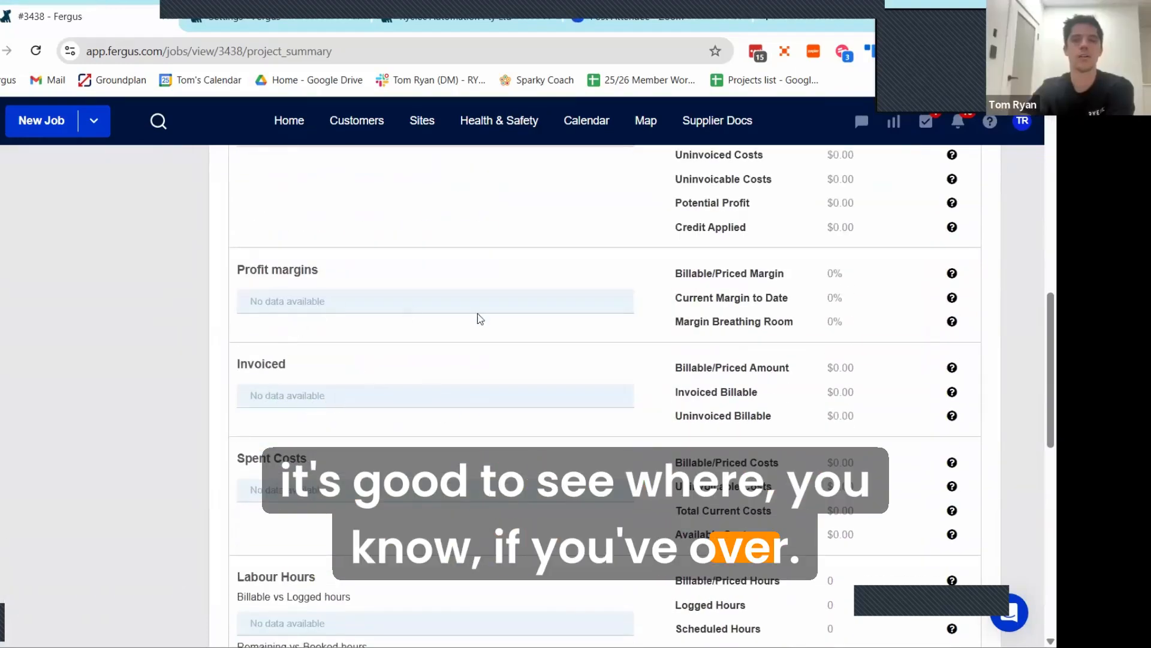
{"action": "scroll", "coordinate": [419, 447], "scroll_direction": "up", "scroll_amount": 3}
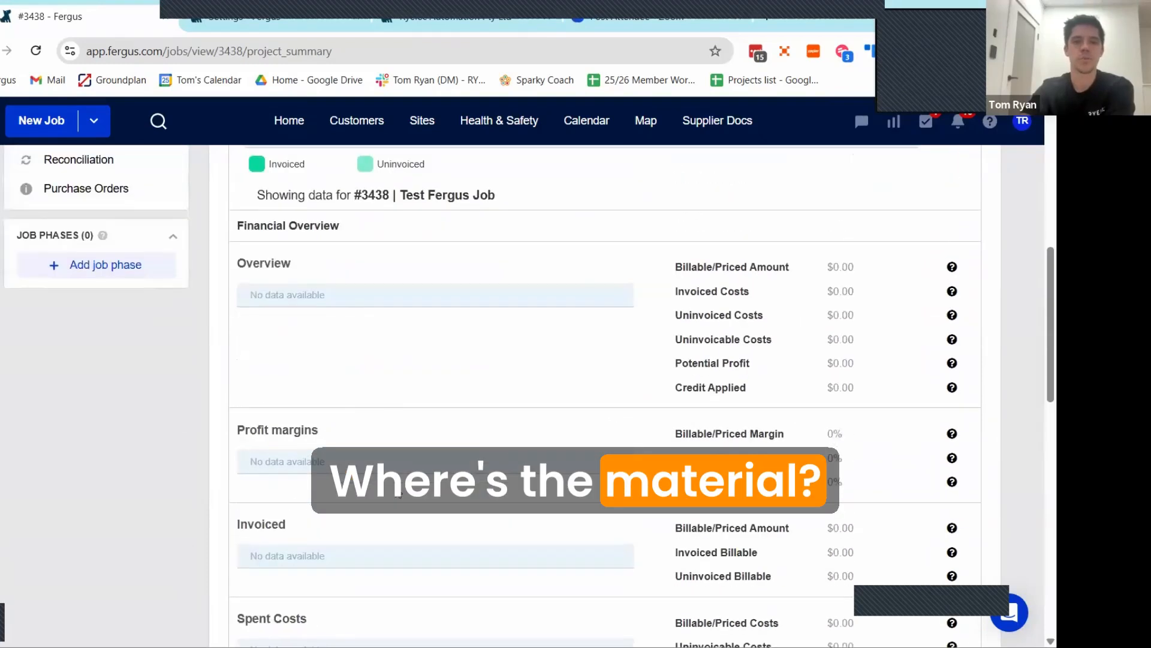
{"action": "scroll", "coordinate": [407, 481], "scroll_direction": "down", "scroll_amount": 1}
{"action": "scroll", "coordinate": [407, 481], "scroll_direction": "down", "scroll_amount": 3}
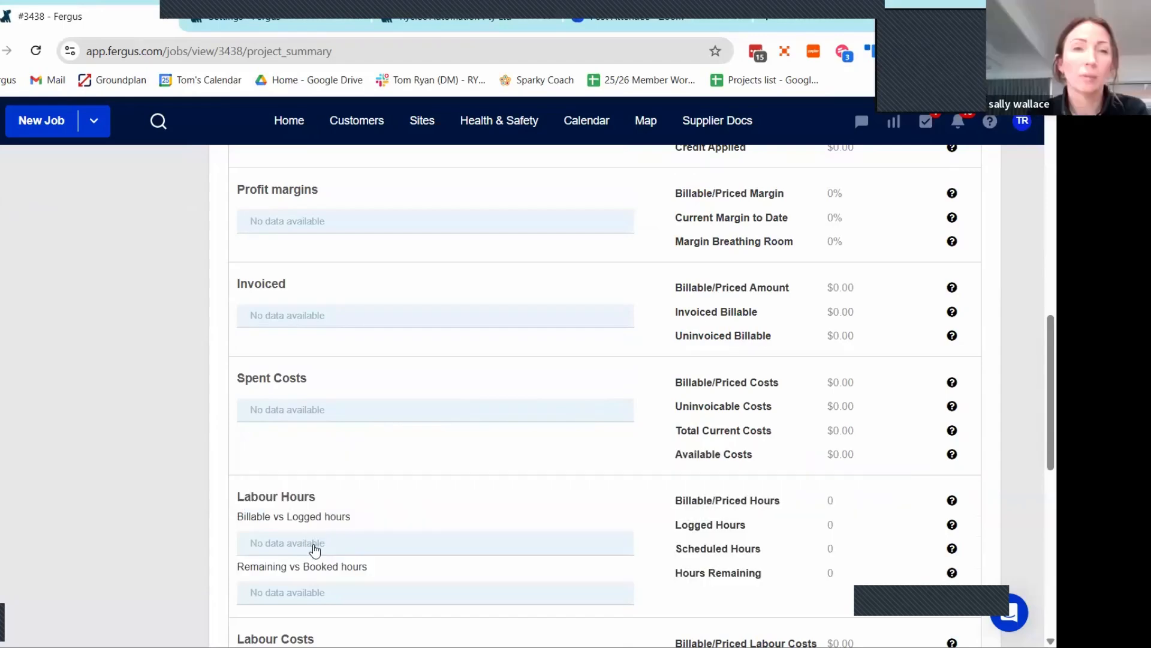
{"action": "scroll", "coordinate": [360, 538], "scroll_direction": "down", "scroll_amount": 1}
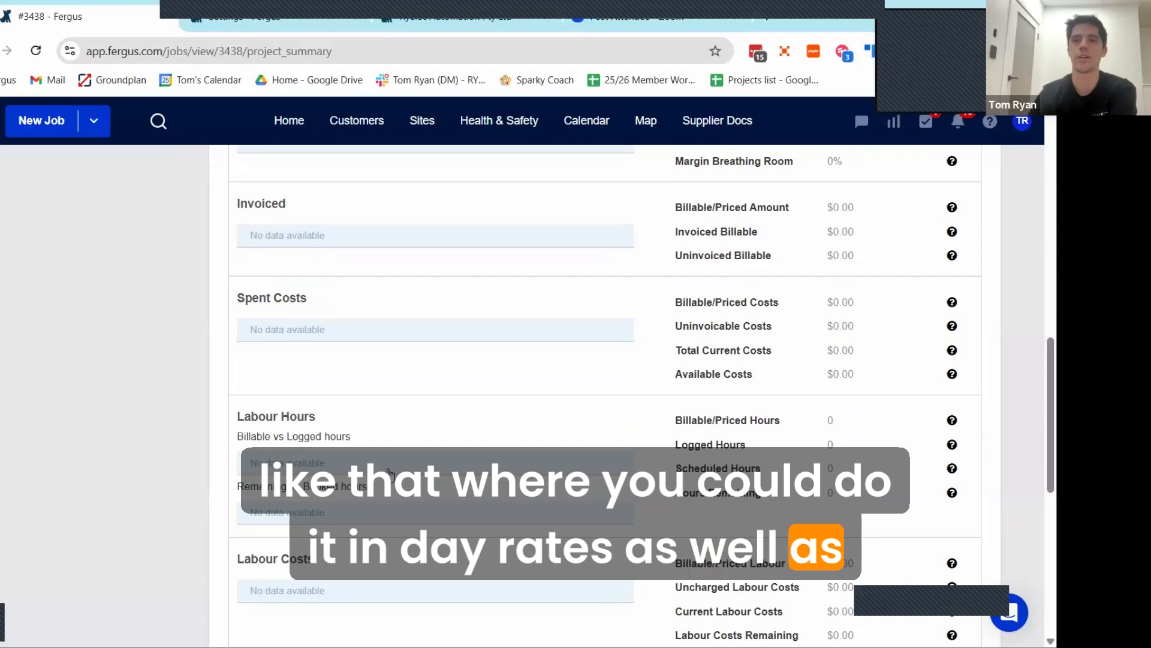
{"action": "scroll", "coordinate": [419, 417], "scroll_direction": "down", "scroll_amount": 4}
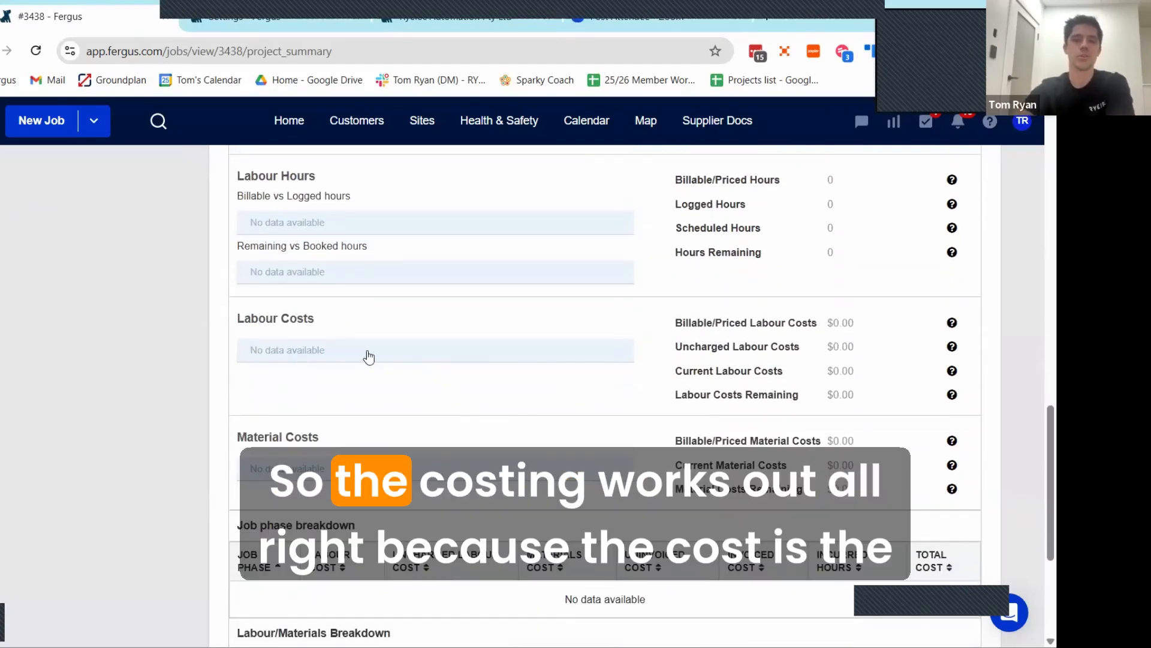
{"action": "scroll", "coordinate": [365, 354], "scroll_direction": "down", "scroll_amount": 3}
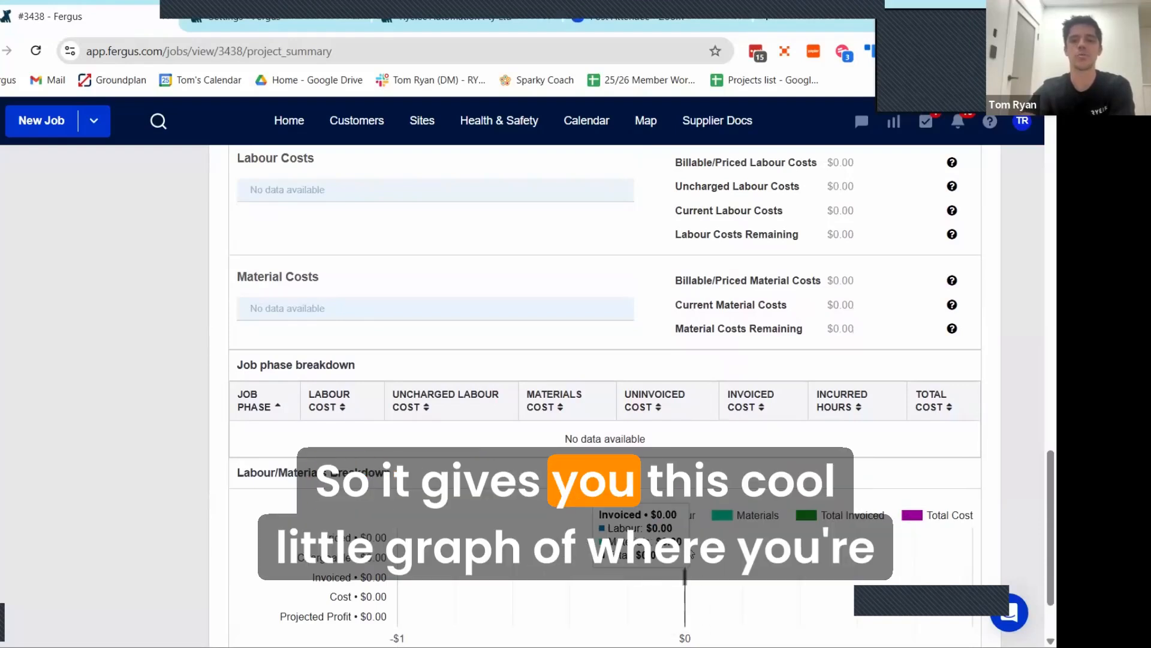
{"action": "scroll", "coordinate": [437, 293], "scroll_direction": "up", "scroll_amount": 10}
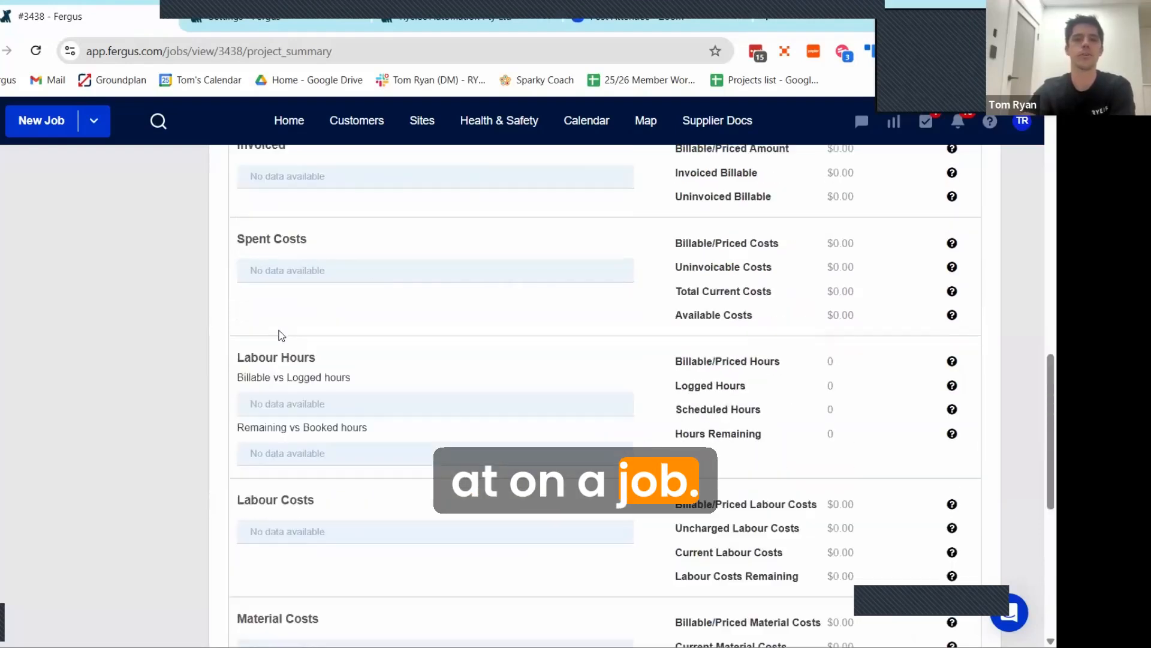
{"action": "scroll", "coordinate": [90, 294], "scroll_direction": "up", "scroll_amount": 3}
Step: View the job's Cost Report, and review its log entries in Notes & History
{"action": "left_click", "coordinate": [85, 276]}
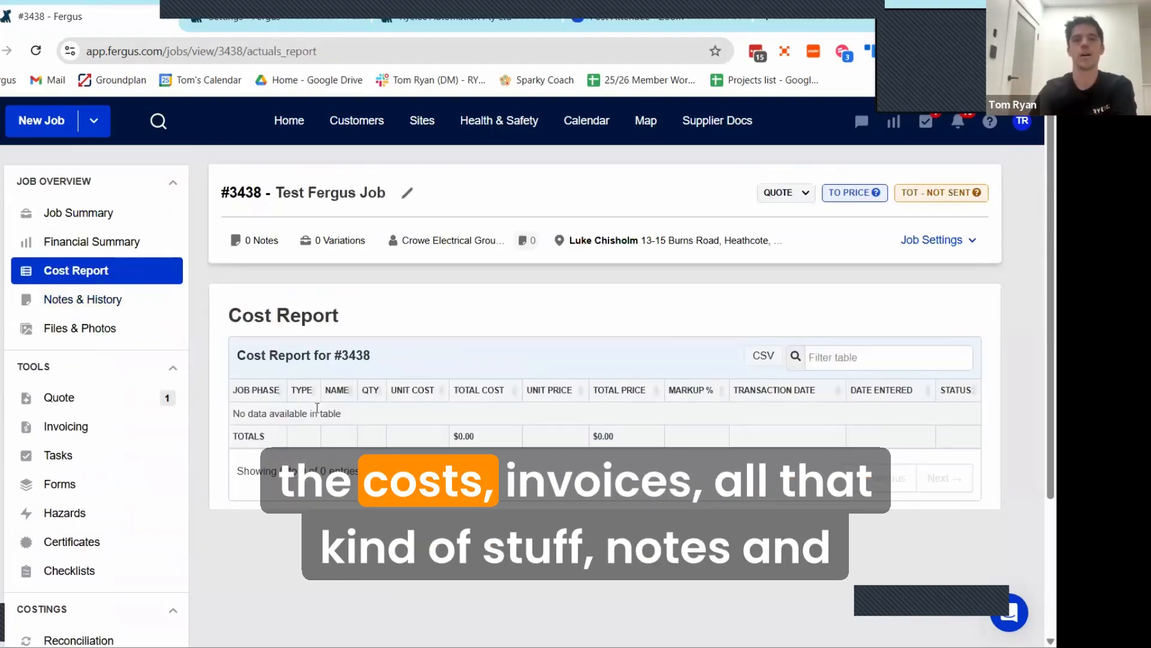
{"action": "left_click", "coordinate": [93, 306]}
{"action": "scroll", "coordinate": [474, 420], "scroll_direction": "down", "scroll_amount": 3}
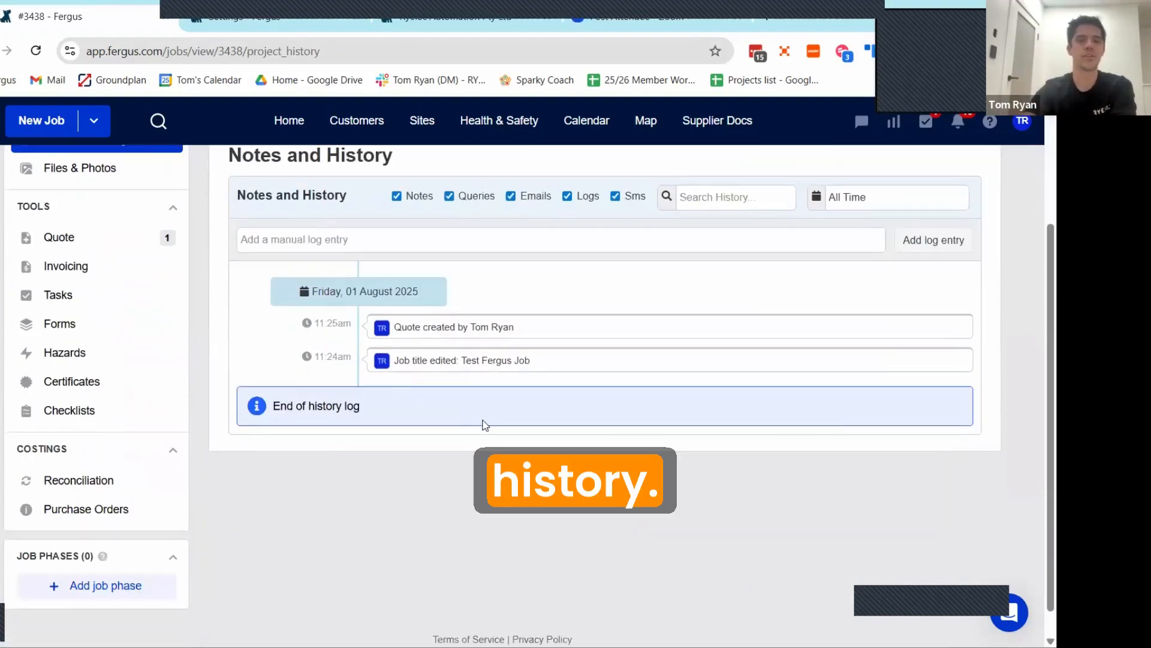
{"action": "scroll", "coordinate": [485, 429], "scroll_direction": "up", "scroll_amount": 1}
{"action": "scroll", "coordinate": [484, 428], "scroll_direction": "up", "scroll_amount": 1}
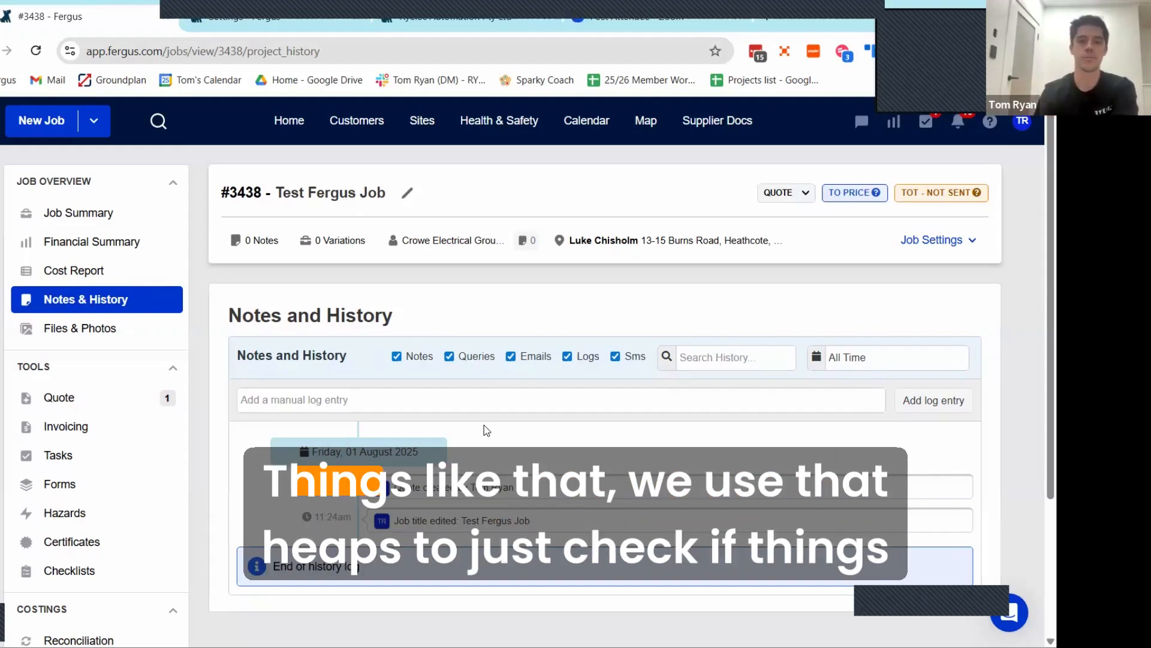
Step: Open the job's Files & Photos page and look over its upload area and folder listing
{"action": "left_click", "coordinate": [97, 329]}
{"action": "scroll", "coordinate": [366, 340], "scroll_direction": "down", "scroll_amount": 3}
{"action": "scroll", "coordinate": [375, 343], "scroll_direction": "up", "scroll_amount": 1}
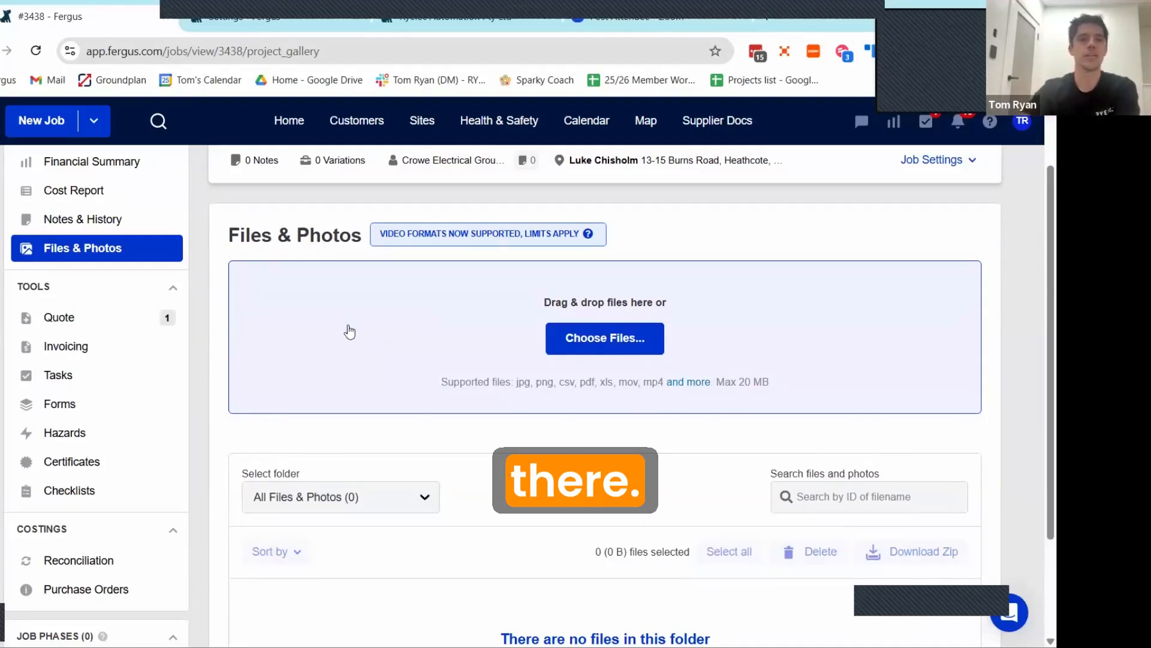
{"action": "scroll", "coordinate": [353, 331], "scroll_direction": "up", "scroll_amount": 1}
{"action": "scroll", "coordinate": [360, 333], "scroll_direction": "down", "scroll_amount": 1}
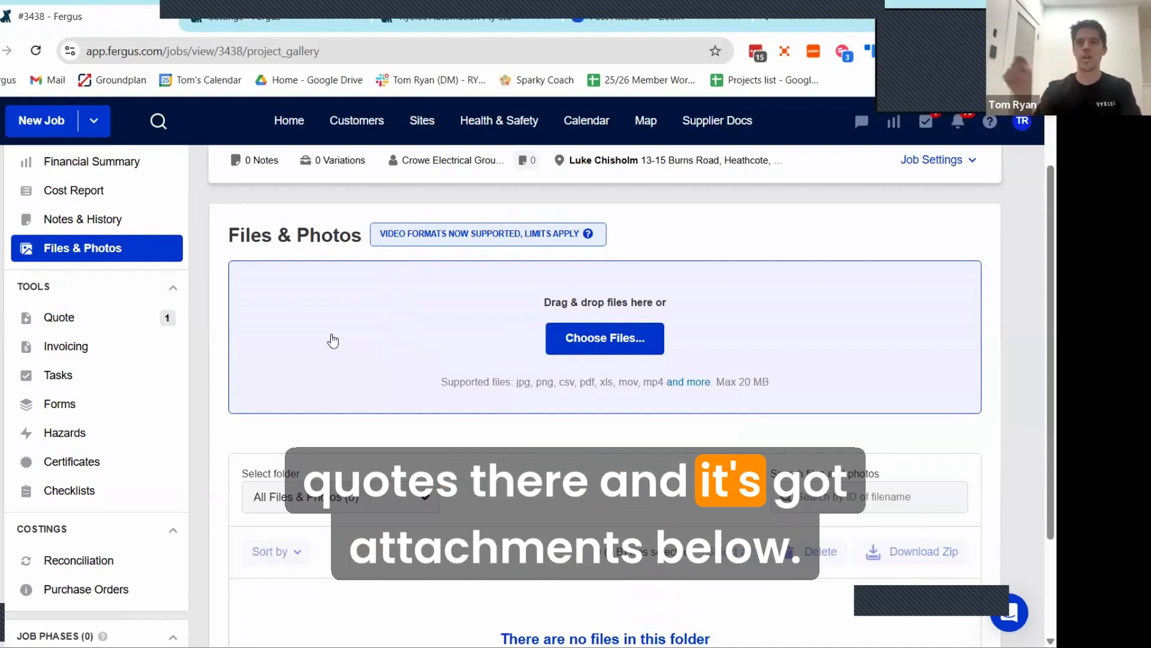
Step: Add a new section to the job's quote titled "This is a quote" with the description "This is a description"
{"action": "left_click", "coordinate": [93, 325]}
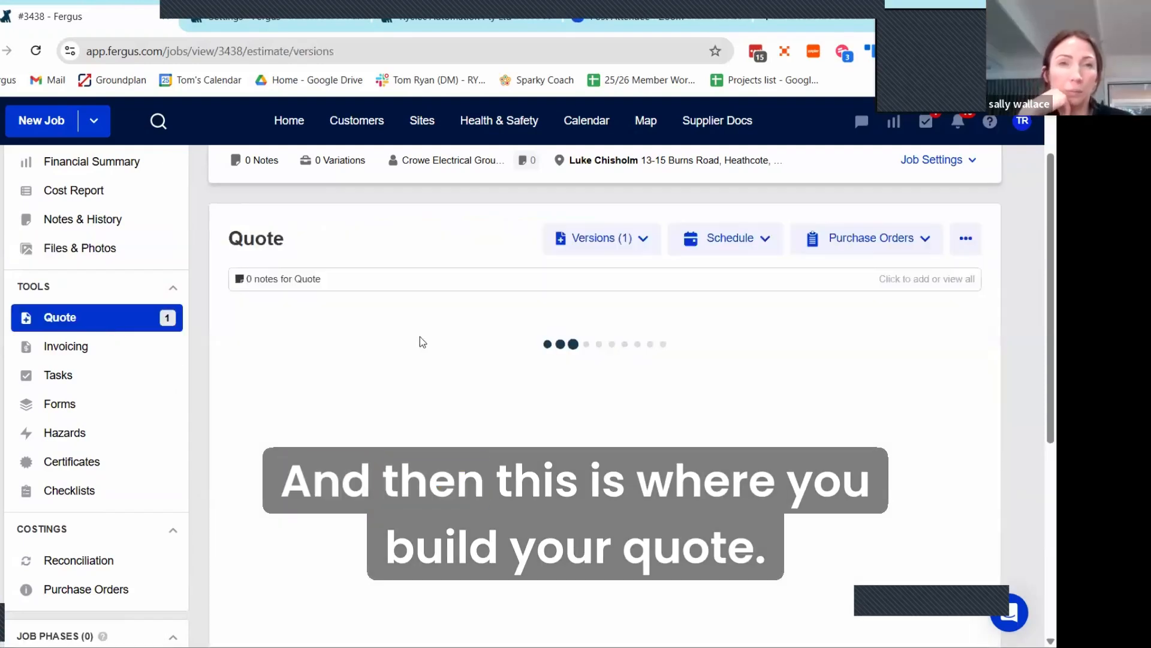
{"action": "scroll", "coordinate": [418, 329], "scroll_direction": "down", "scroll_amount": 7}
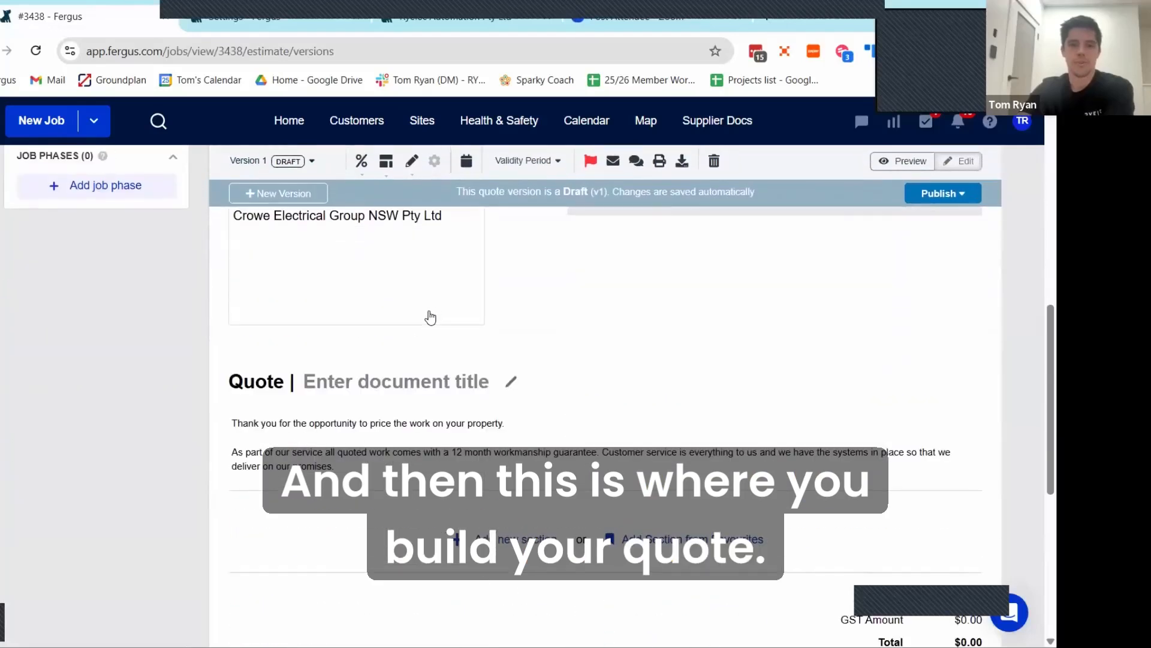
{"action": "scroll", "coordinate": [430, 312], "scroll_direction": "down", "scroll_amount": 1}
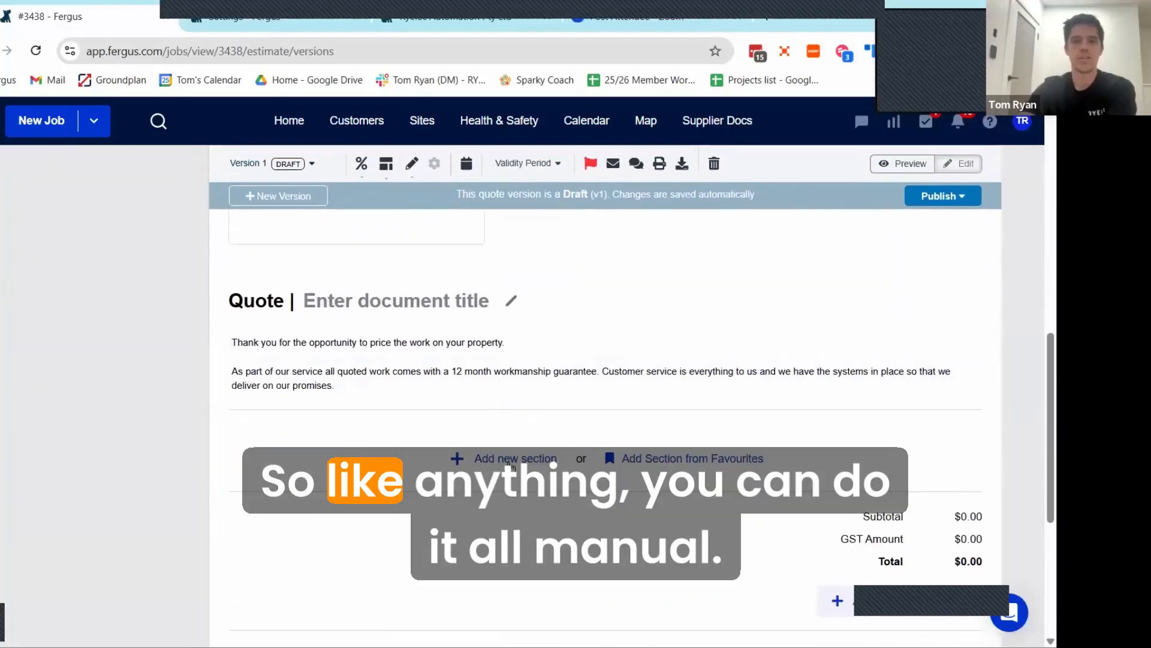
{"action": "left_click", "coordinate": [510, 463]}
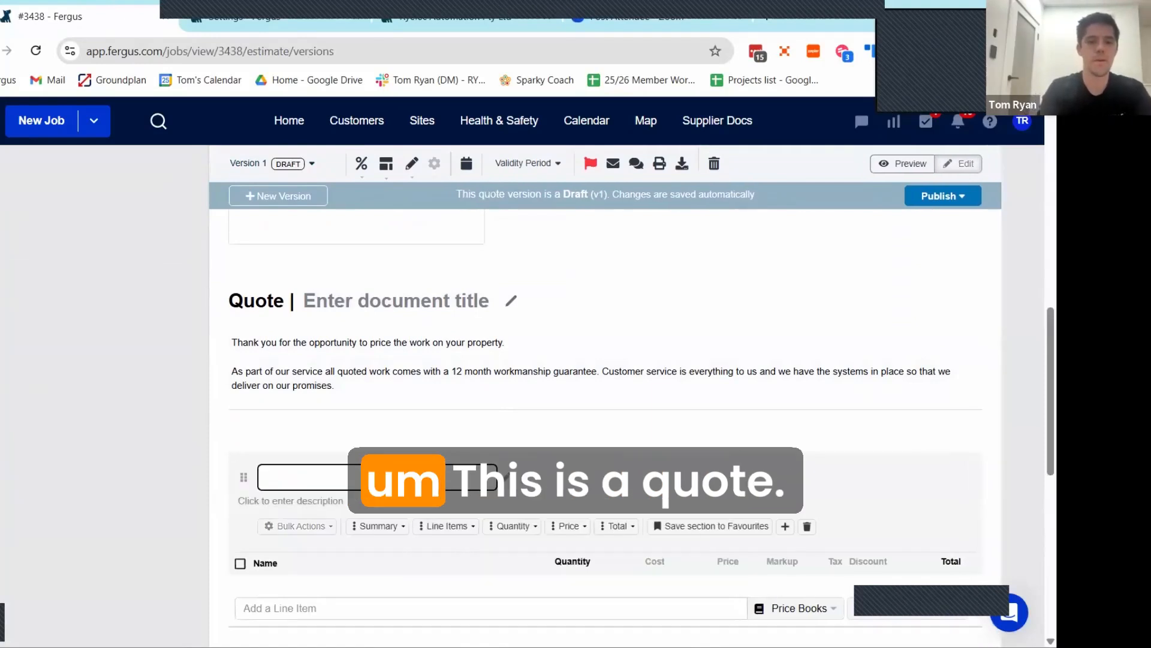
{"action": "type", "text": "This is a "}
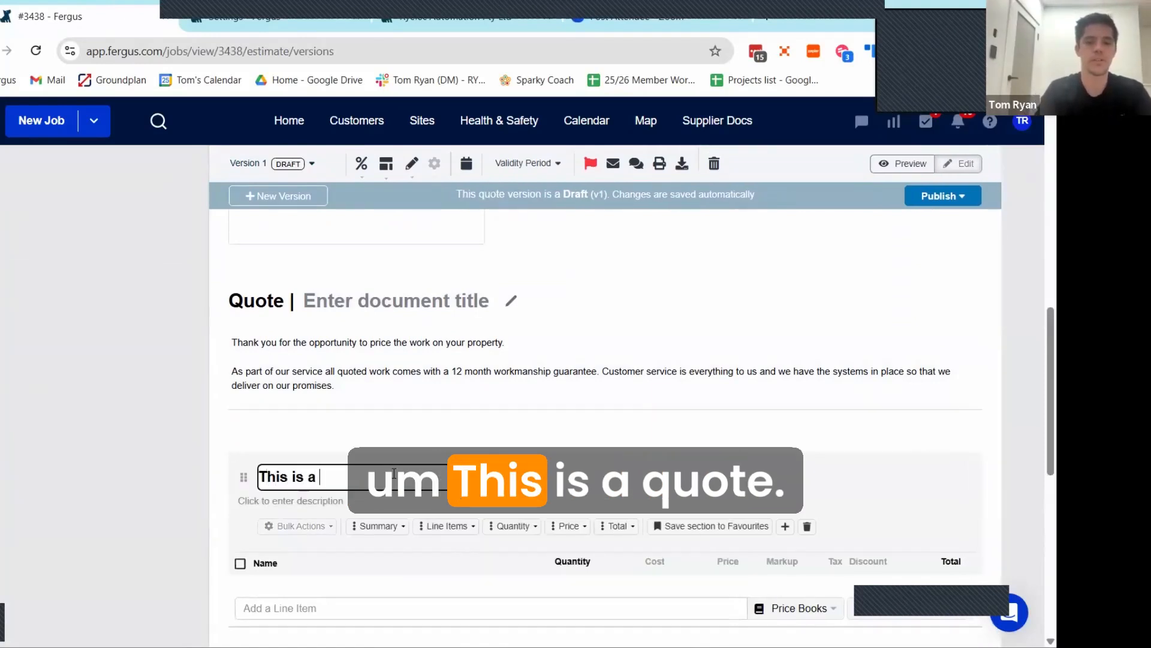
{"action": "type", "text": "quote"}
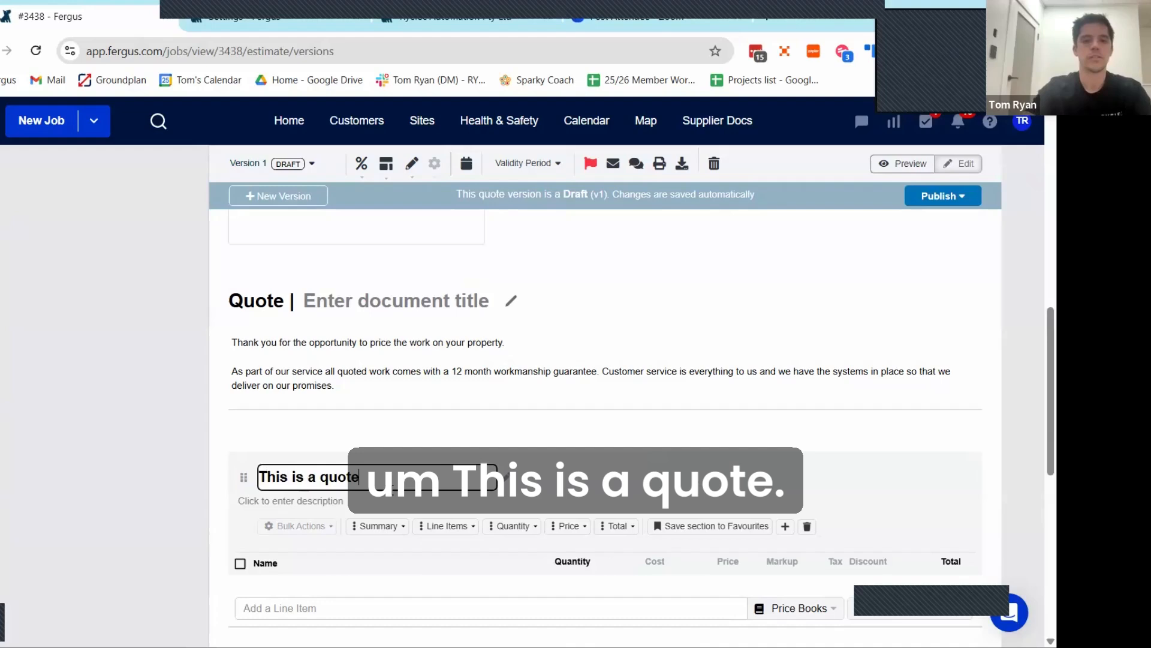
{"action": "left_click", "coordinate": [362, 510]}
{"action": "type", "text": "This"}
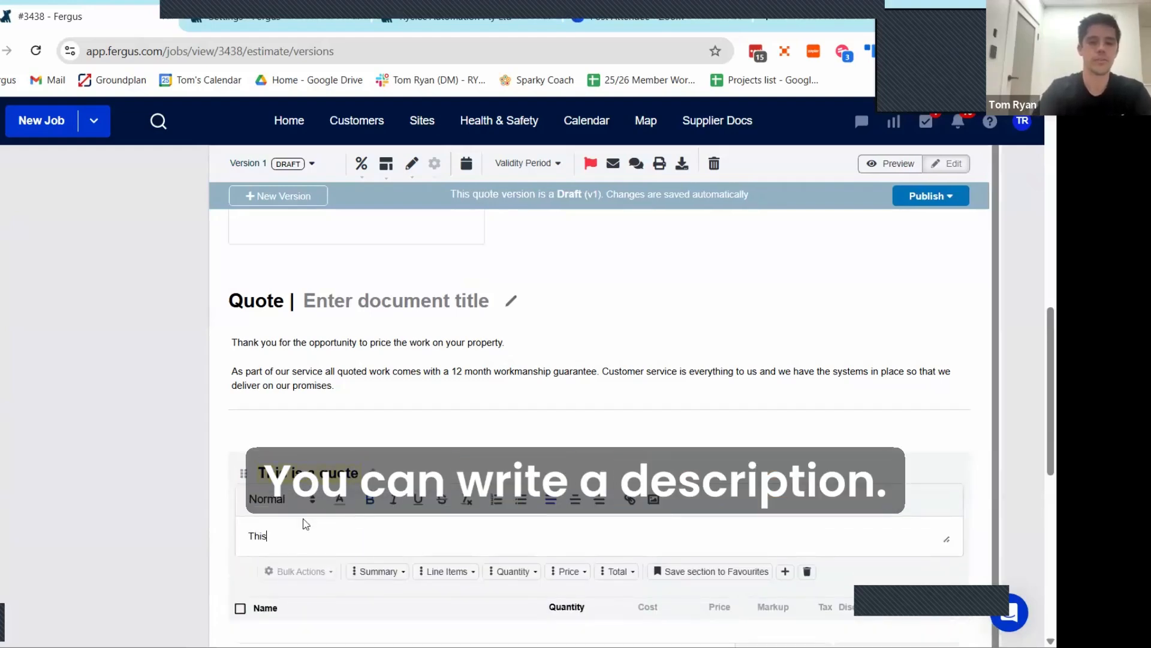
{"action": "type", "text": " is a description"}
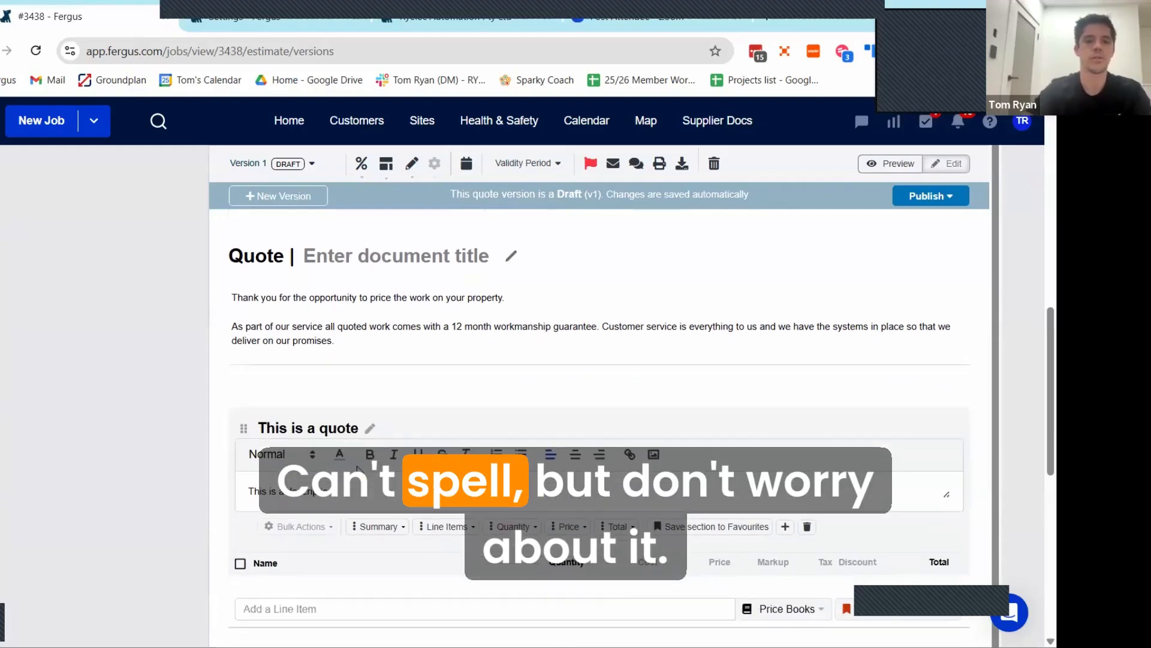
Step: Add a line item named "Labour" to the "This is a quote" section
{"action": "left_click", "coordinate": [287, 606]}
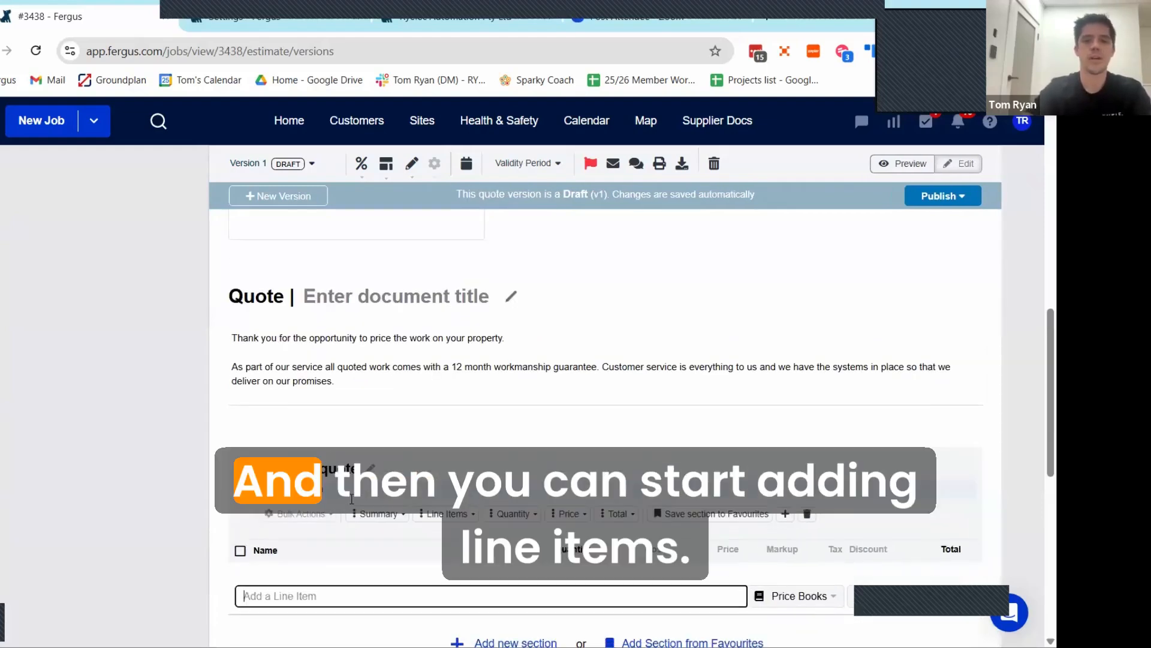
{"action": "scroll", "coordinate": [359, 491], "scroll_direction": "down", "scroll_amount": 8}
{"action": "scroll", "coordinate": [384, 468], "scroll_direction": "up", "scroll_amount": 5}
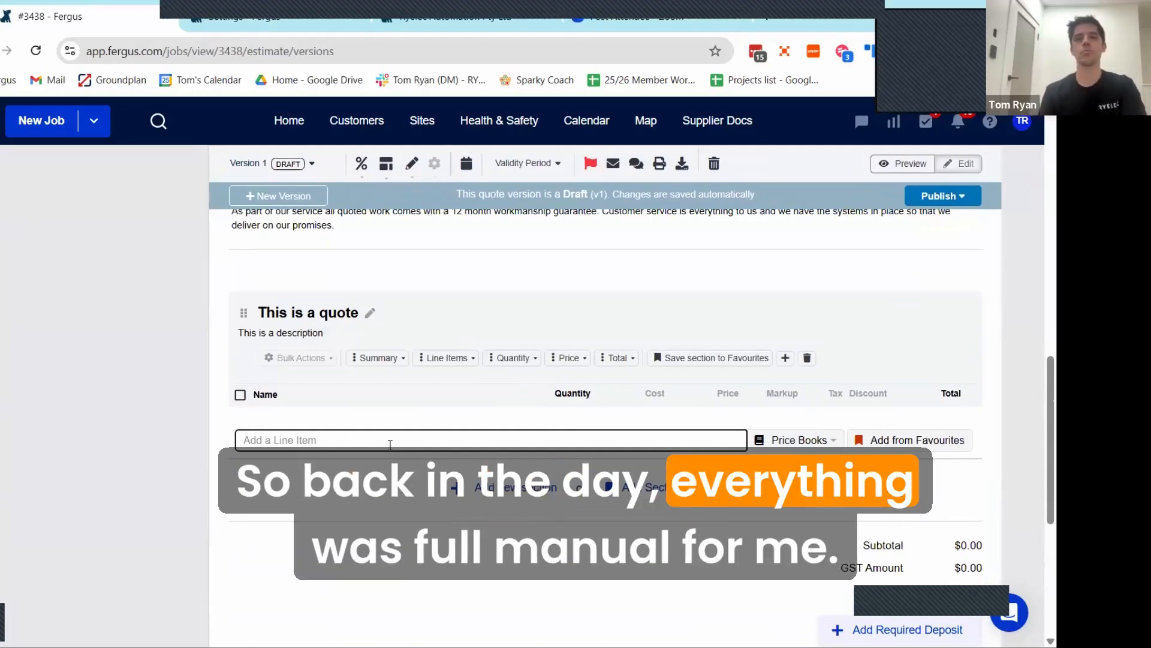
{"action": "type", "text": "Lab"}
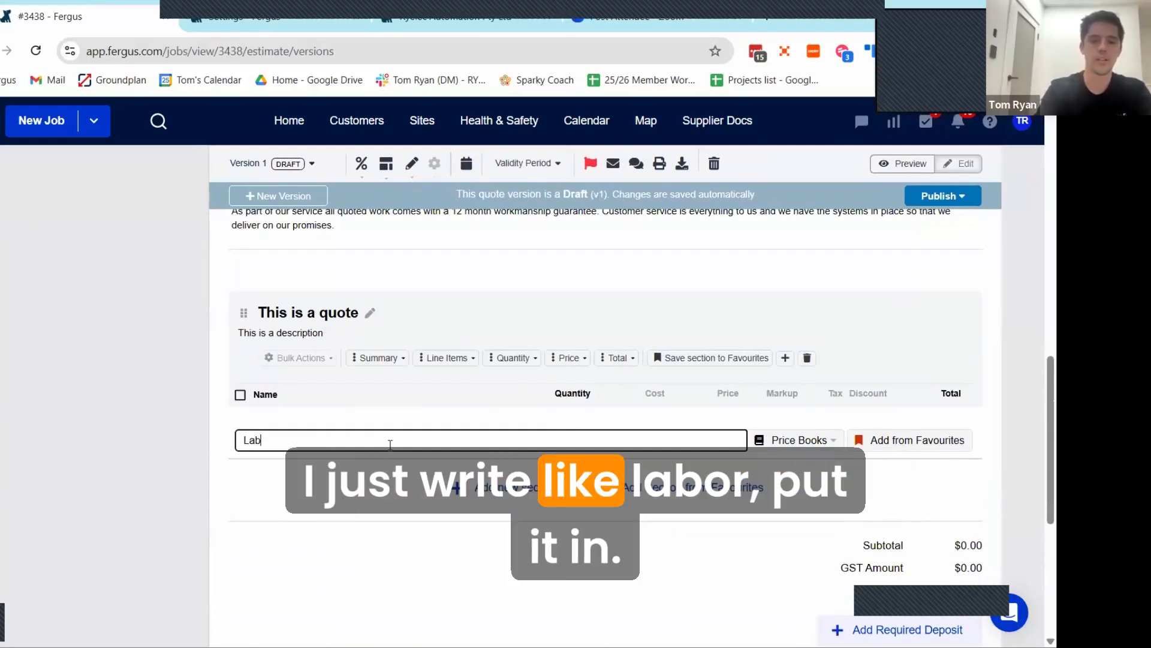
{"action": "type", "text": "our"}
{"action": "key", "text": "Return"}
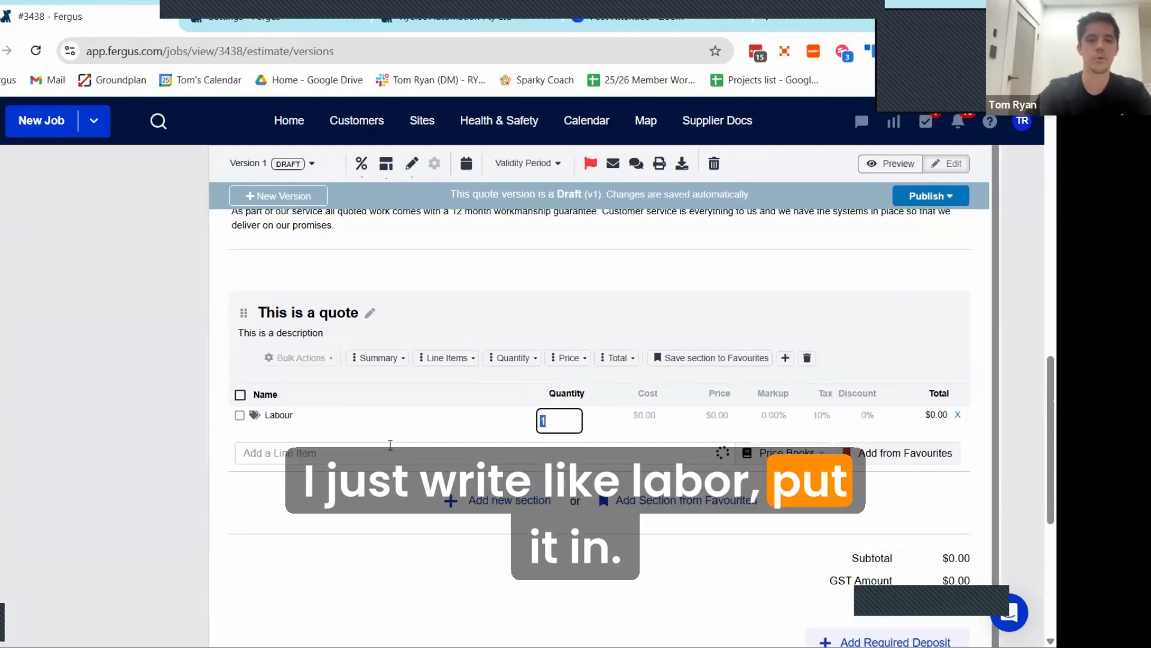
Step: Switch the Labour line item's type from material to labour, and set its cost to $60 and its markup to 75%
{"action": "left_click", "coordinate": [255, 416]}
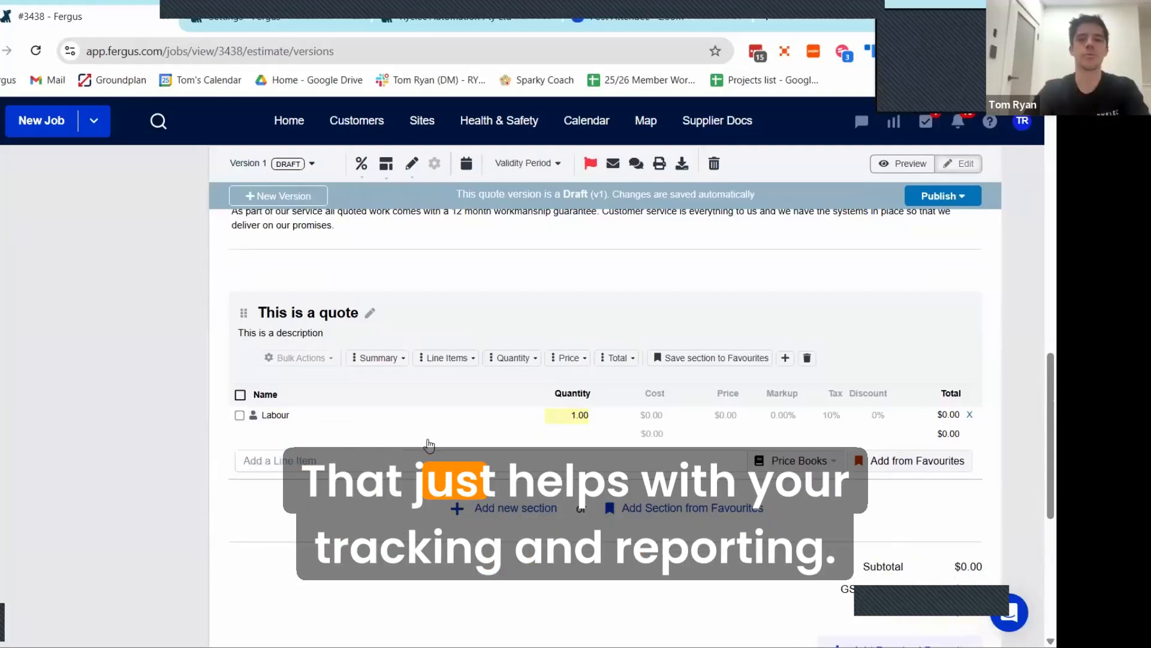
{"action": "left_click", "coordinate": [646, 418]}
{"action": "type", "text": "60"}
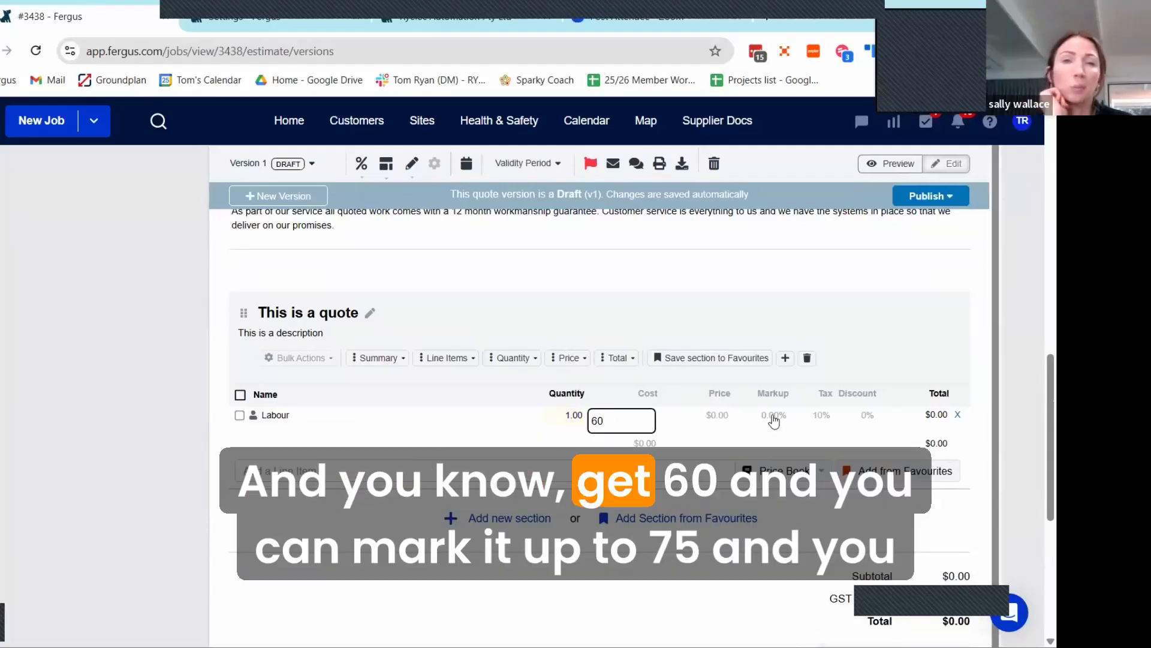
{"action": "left_click", "coordinate": [772, 416]}
{"action": "type", "text": "75"}
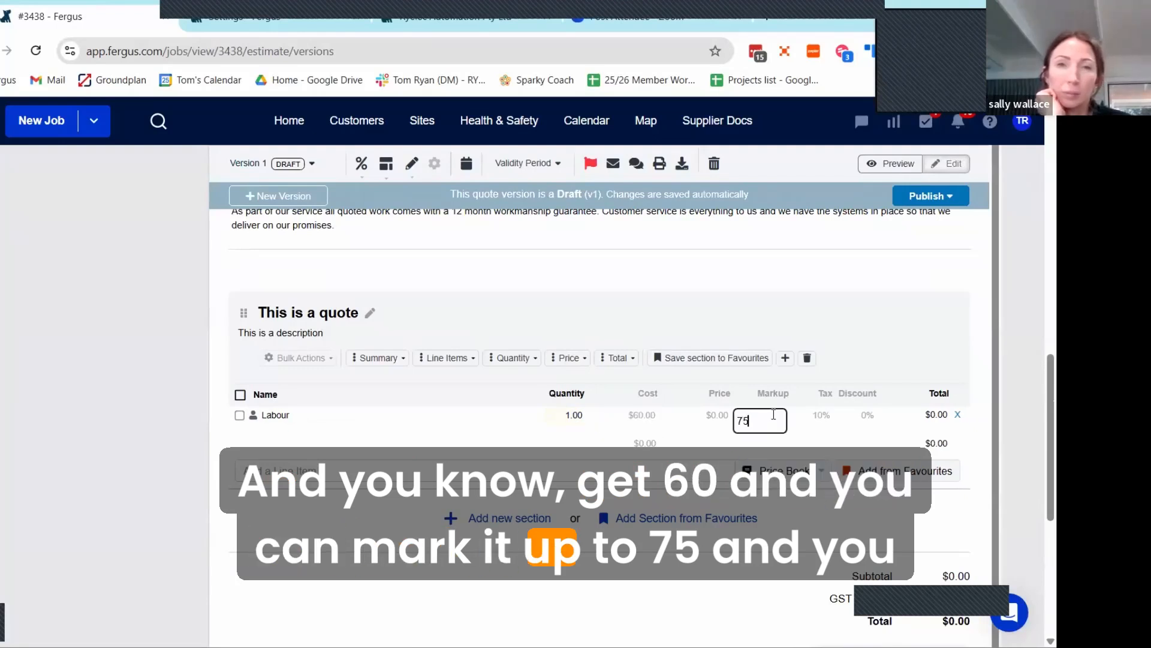
{"action": "left_click", "coordinate": [862, 379]}
Step: Search the line items for "origin" and add the OA-BZ68EX-8 Origin bayonet ring with grille for 6" and 8" models
{"action": "left_click", "coordinate": [344, 469]}
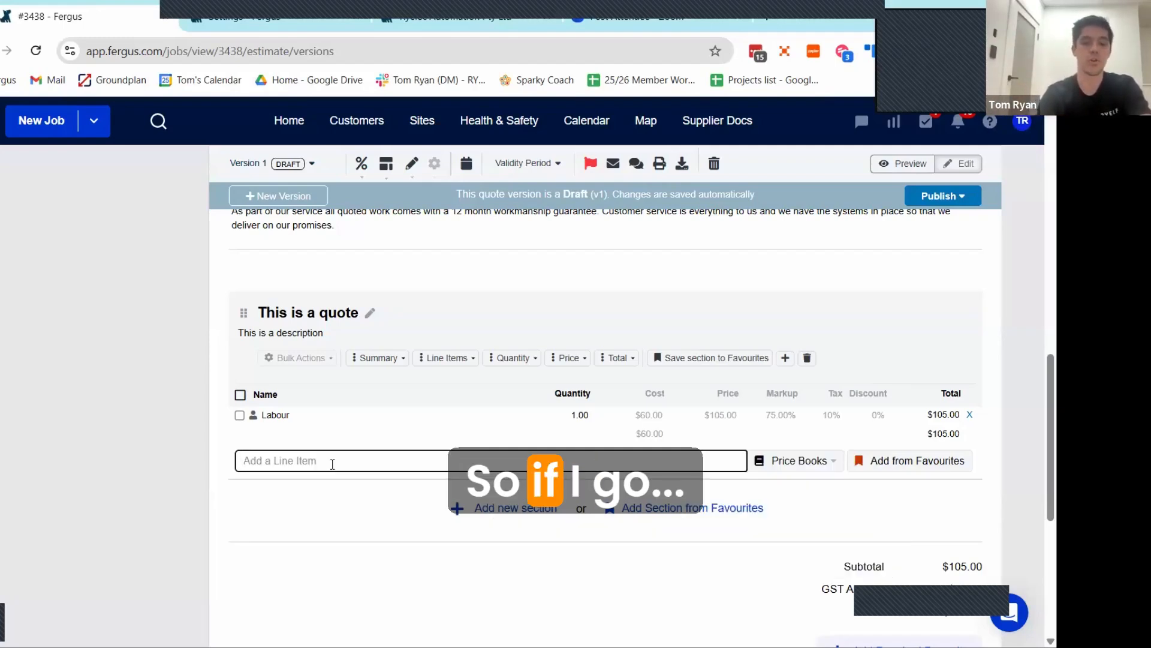
{"action": "type", "text": "origin"}
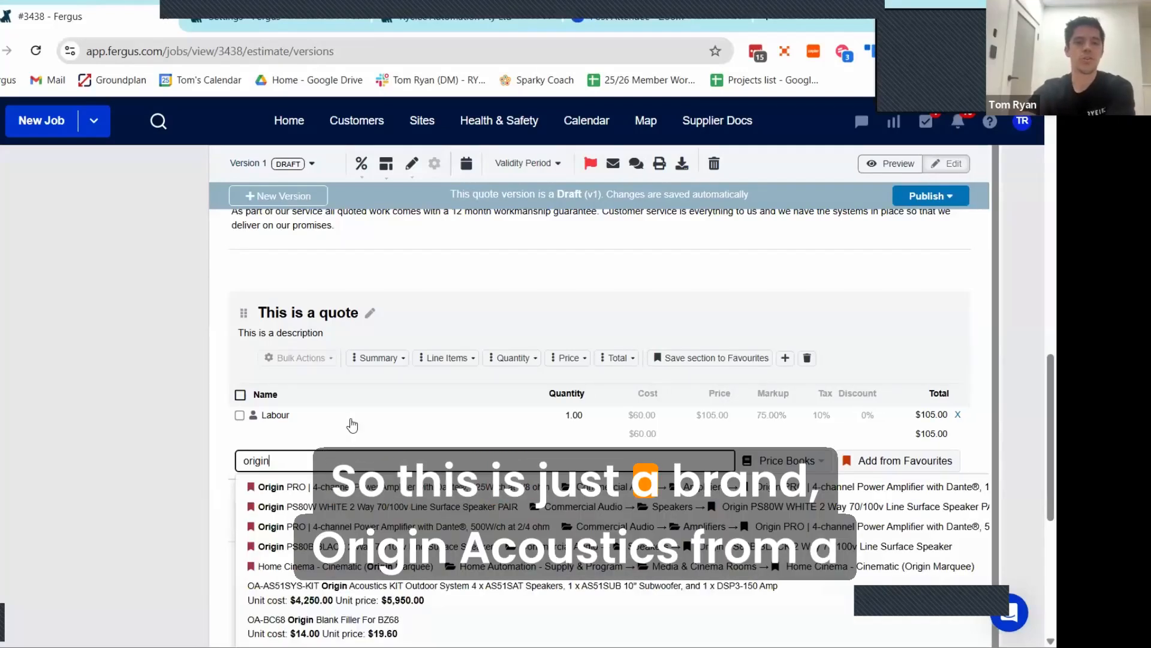
{"action": "scroll", "coordinate": [307, 543], "scroll_direction": "down", "scroll_amount": 3}
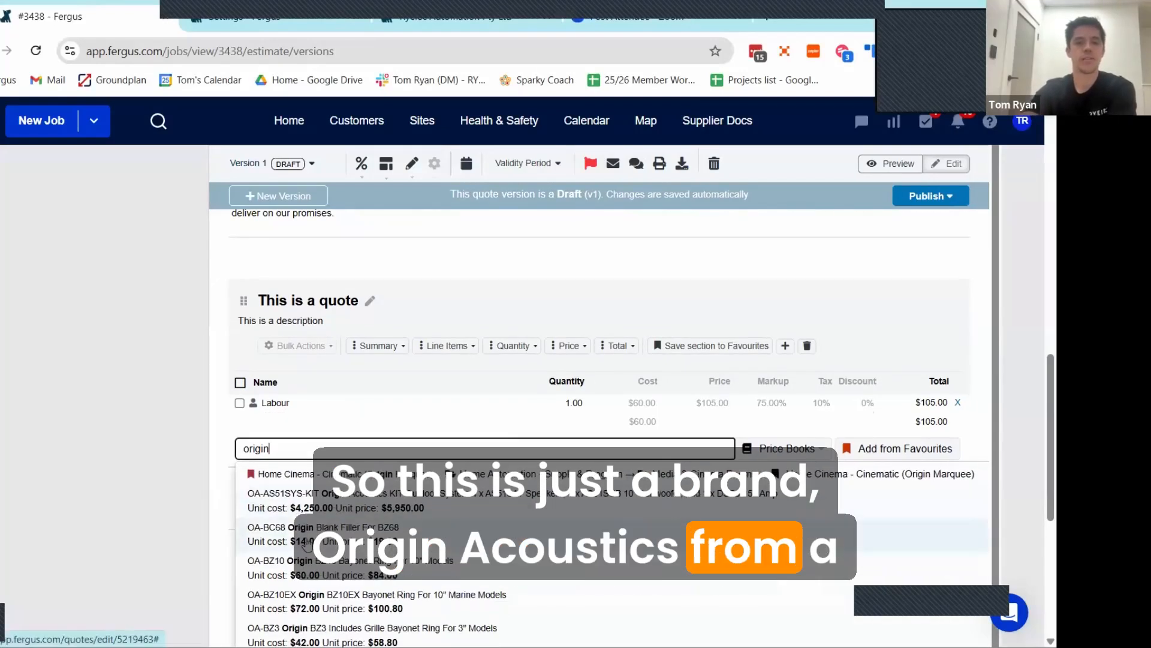
{"action": "scroll", "coordinate": [307, 543], "scroll_direction": "down", "scroll_amount": 3}
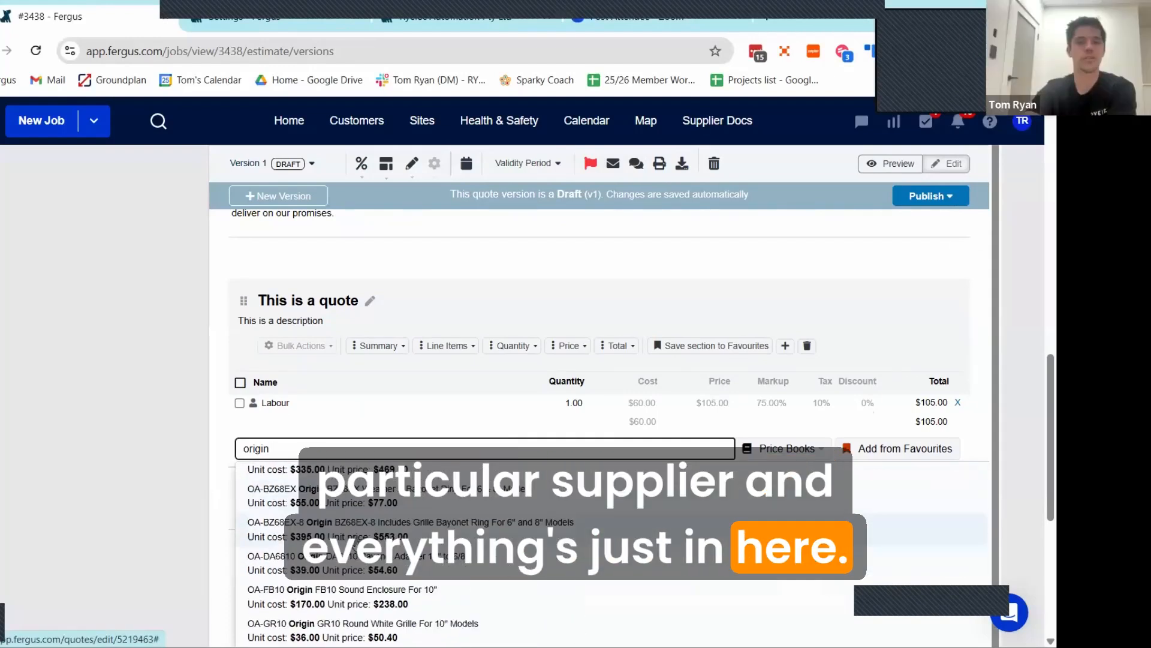
{"action": "scroll", "coordinate": [338, 523], "scroll_direction": "down", "scroll_amount": 3}
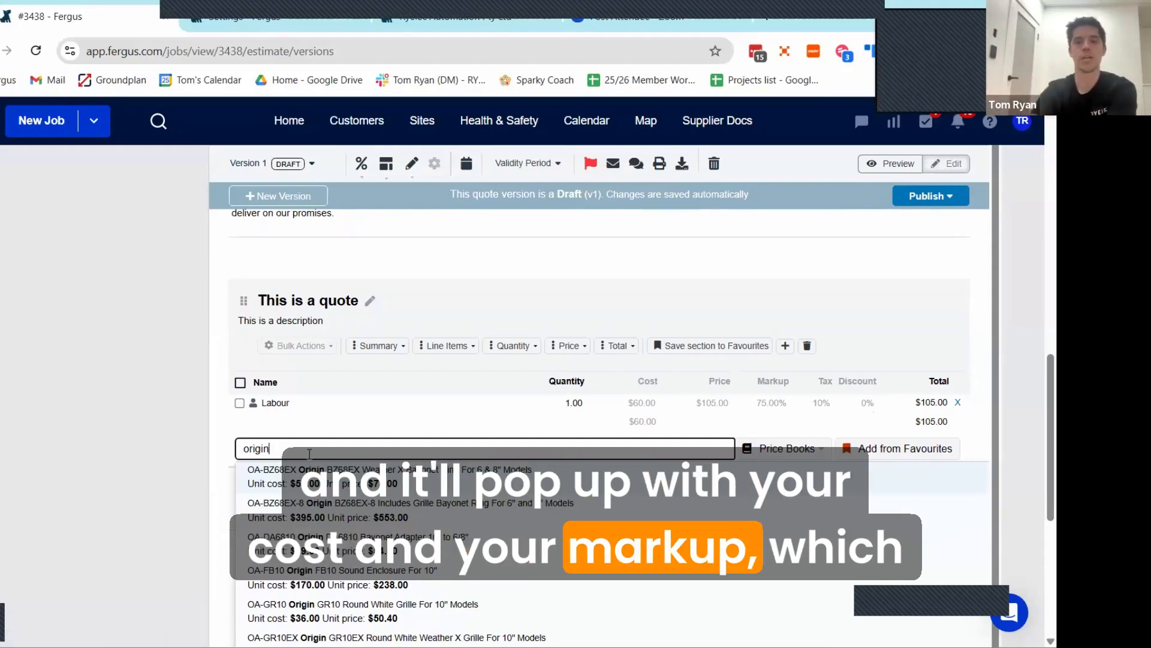
{"action": "left_click", "coordinate": [330, 510]}
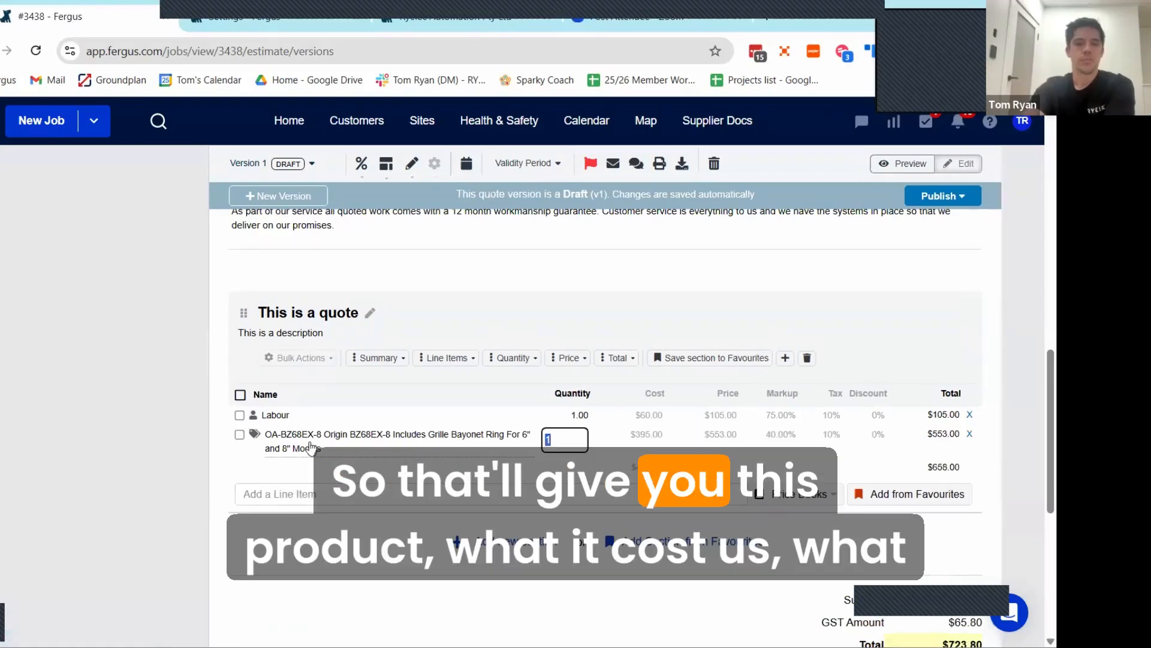
Step: Set the markup of the OA-BZ68EX-8 Origin line item to 60%
{"action": "left_click", "coordinate": [637, 437]}
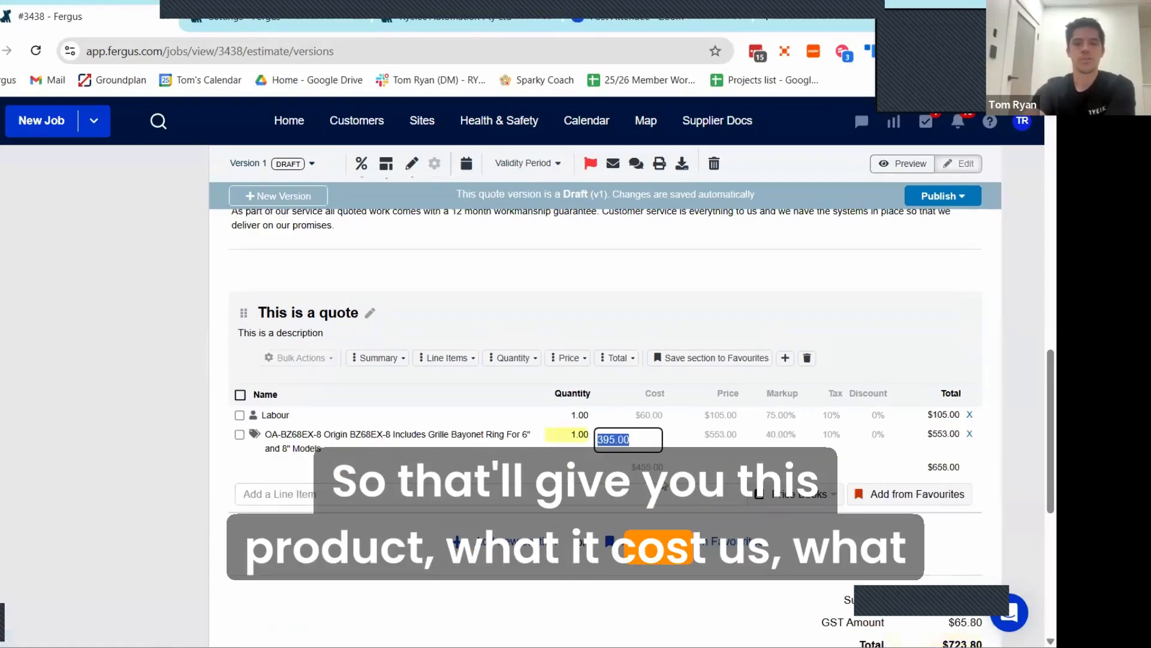
{"action": "left_click", "coordinate": [776, 437]}
{"action": "type", "text": "60"}
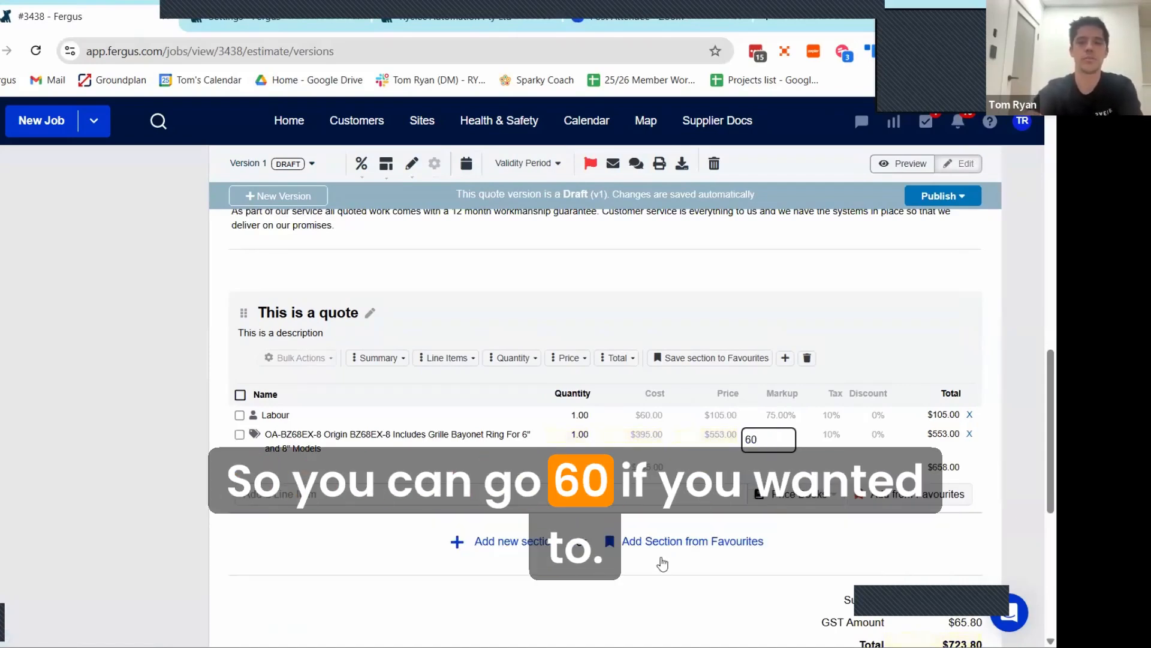
{"action": "left_click", "coordinate": [662, 564]}
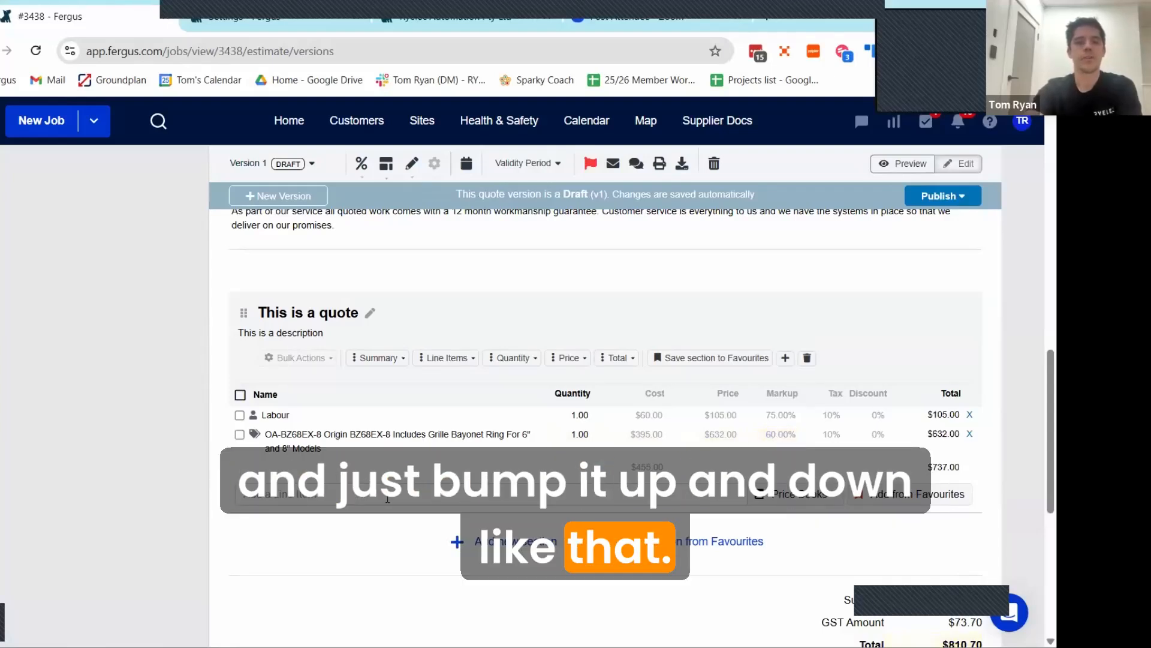
Step: Open the favourites library for the section and select the Origin PS80W WHITE 2 Way 70/100v Line Surface Speaker PAIR to view its details
{"action": "left_click", "coordinate": [897, 500]}
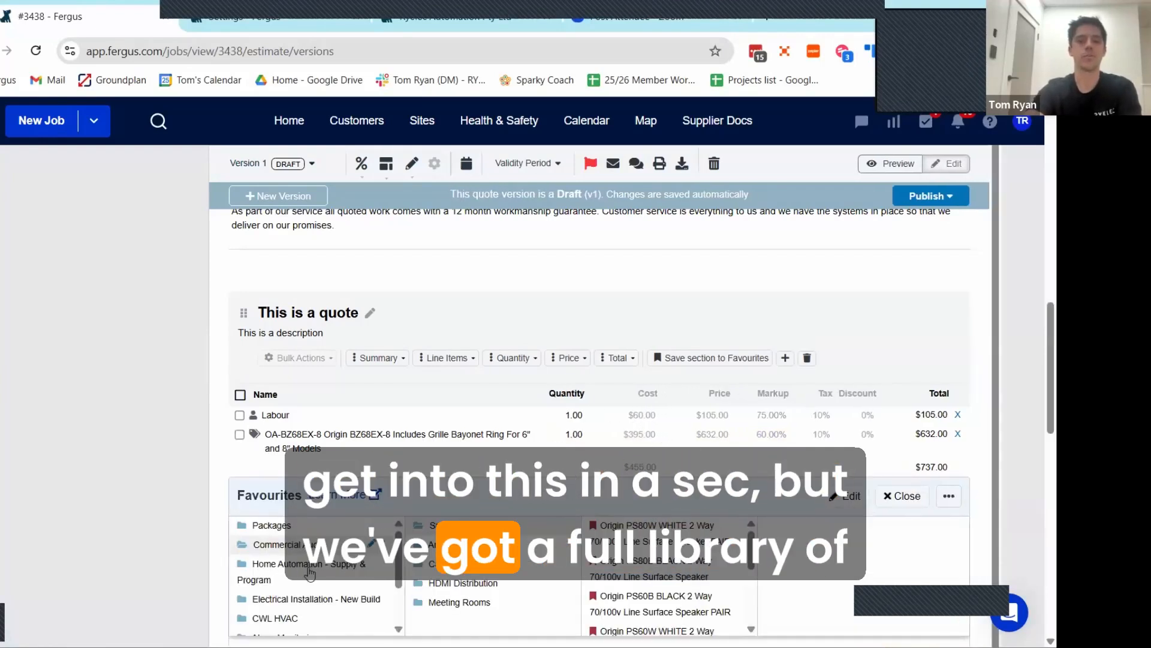
{"action": "scroll", "coordinate": [310, 574], "scroll_direction": "down", "scroll_amount": 2}
{"action": "scroll", "coordinate": [327, 577], "scroll_direction": "up", "scroll_amount": 2}
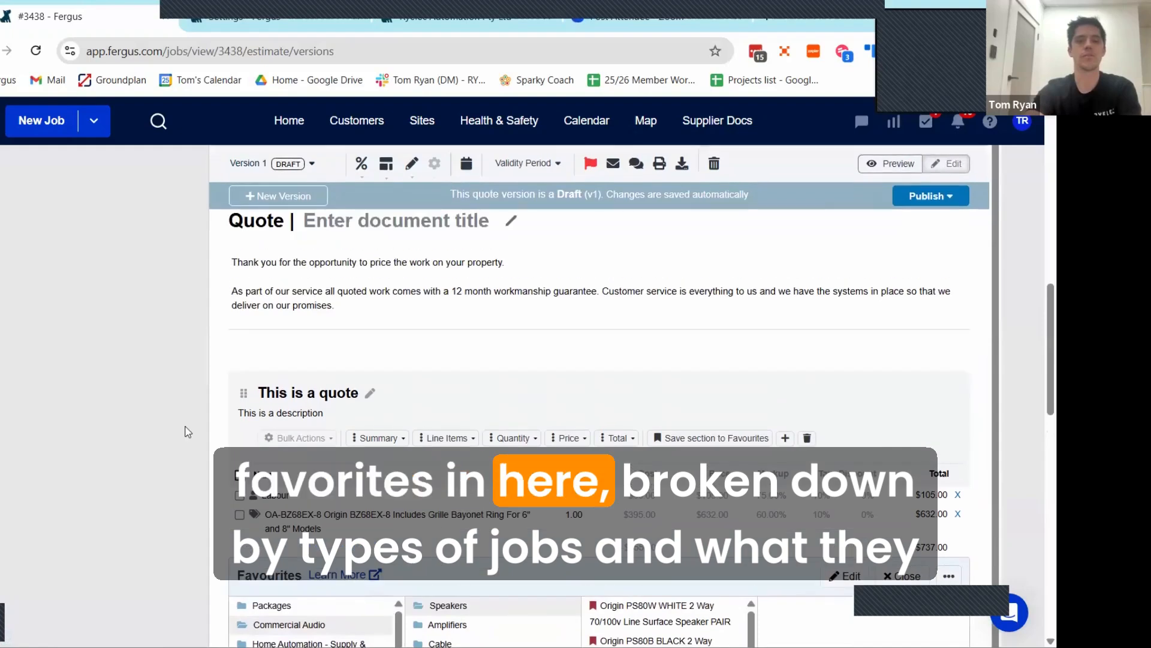
{"action": "scroll", "coordinate": [187, 432], "scroll_direction": "down", "scroll_amount": 3}
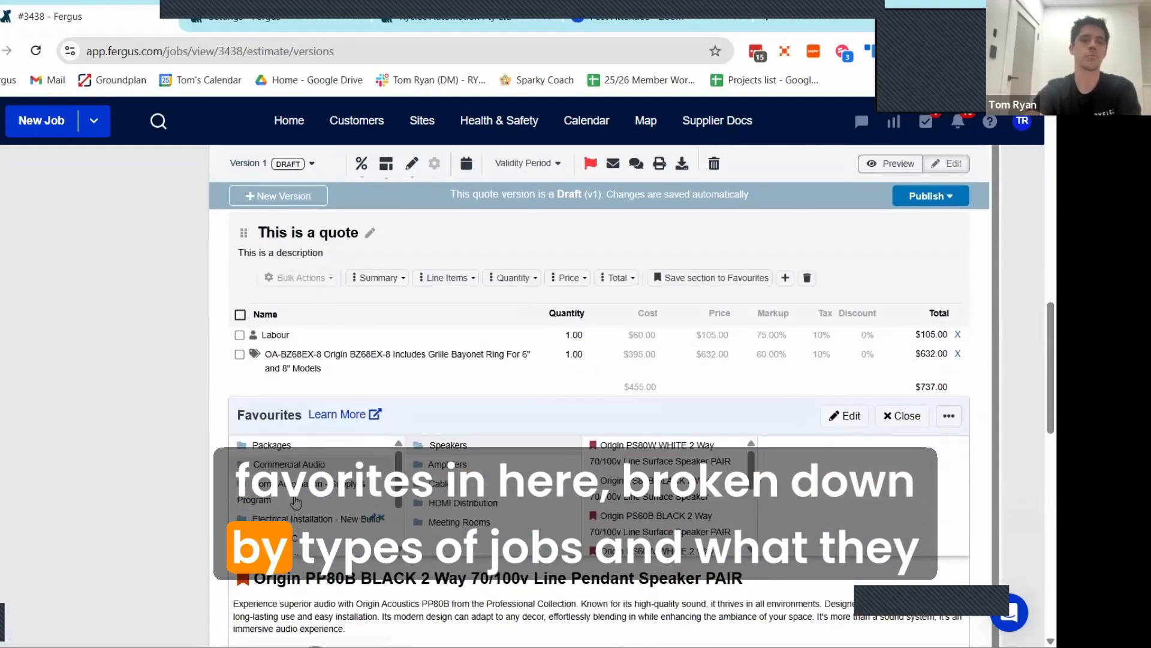
{"action": "left_click", "coordinate": [626, 461]}
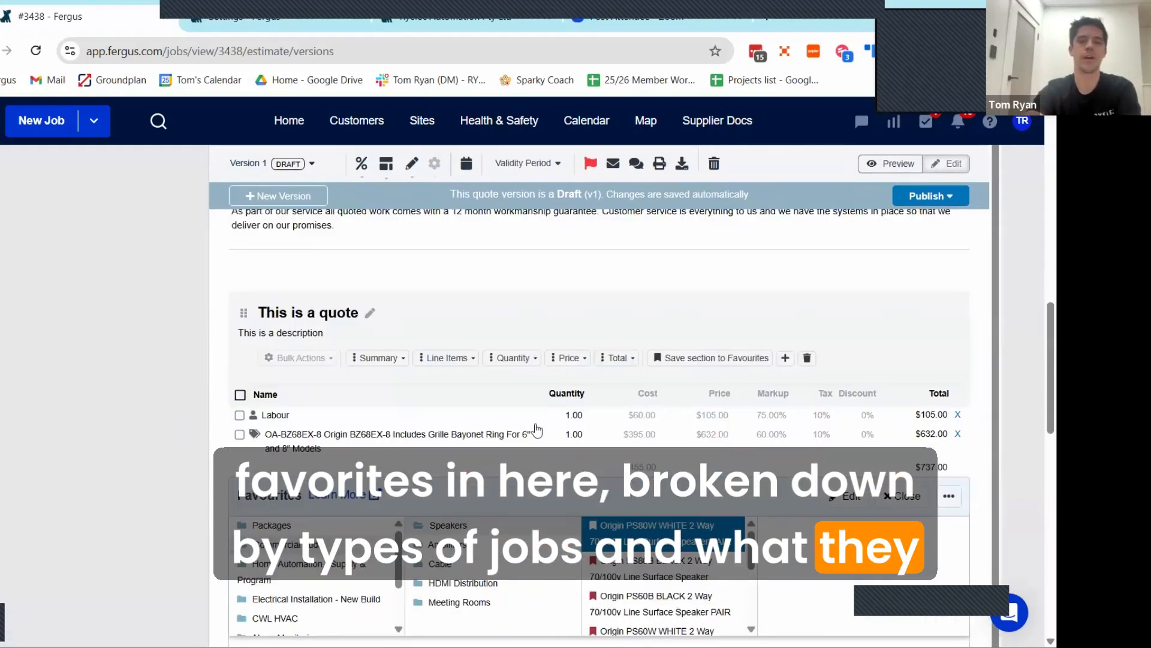
{"action": "scroll", "coordinate": [124, 340], "scroll_direction": "down", "scroll_amount": 6}
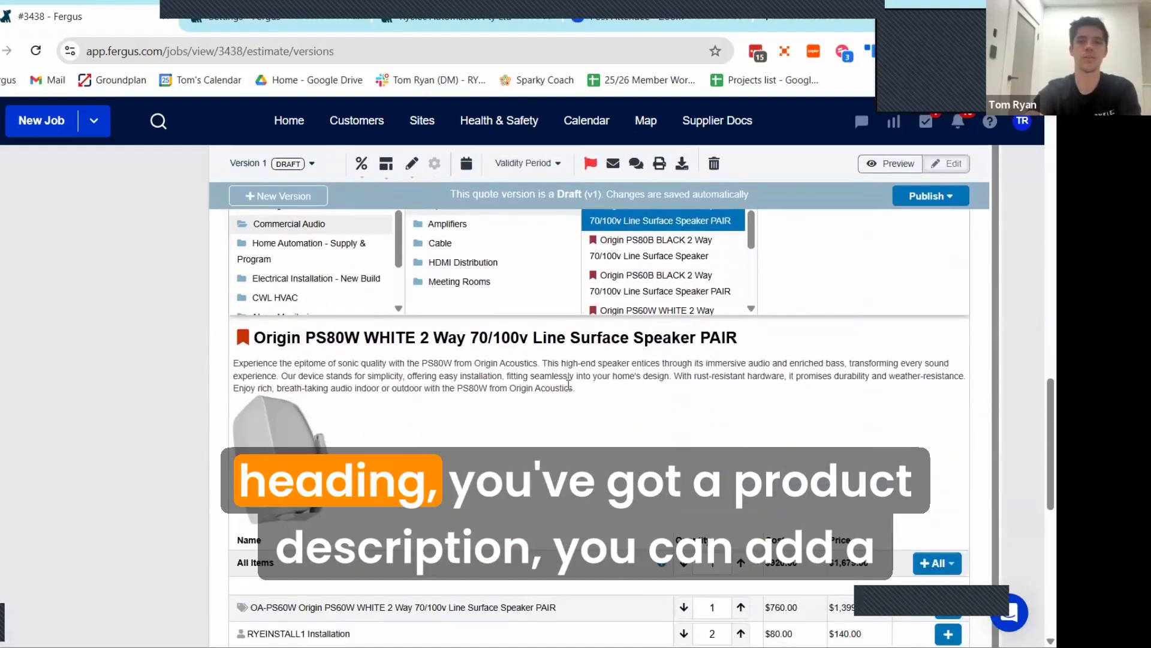
{"action": "scroll", "coordinate": [414, 526], "scroll_direction": "down", "scroll_amount": 1}
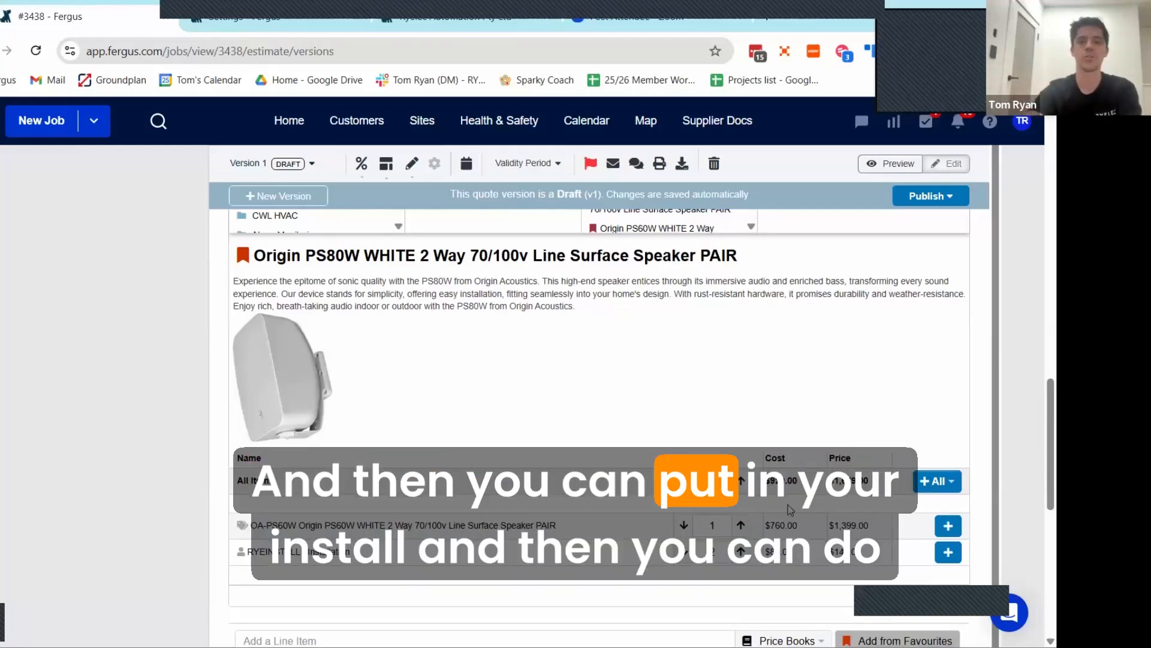
Step: Add only the OA-PS60W speaker pair from the selected favourite as a line item in the "This is a quote" section
{"action": "scroll", "coordinate": [840, 498], "scroll_direction": "down", "scroll_amount": 1}
{"action": "left_click", "coordinate": [925, 450]}
{"action": "left_click", "coordinate": [860, 409]}
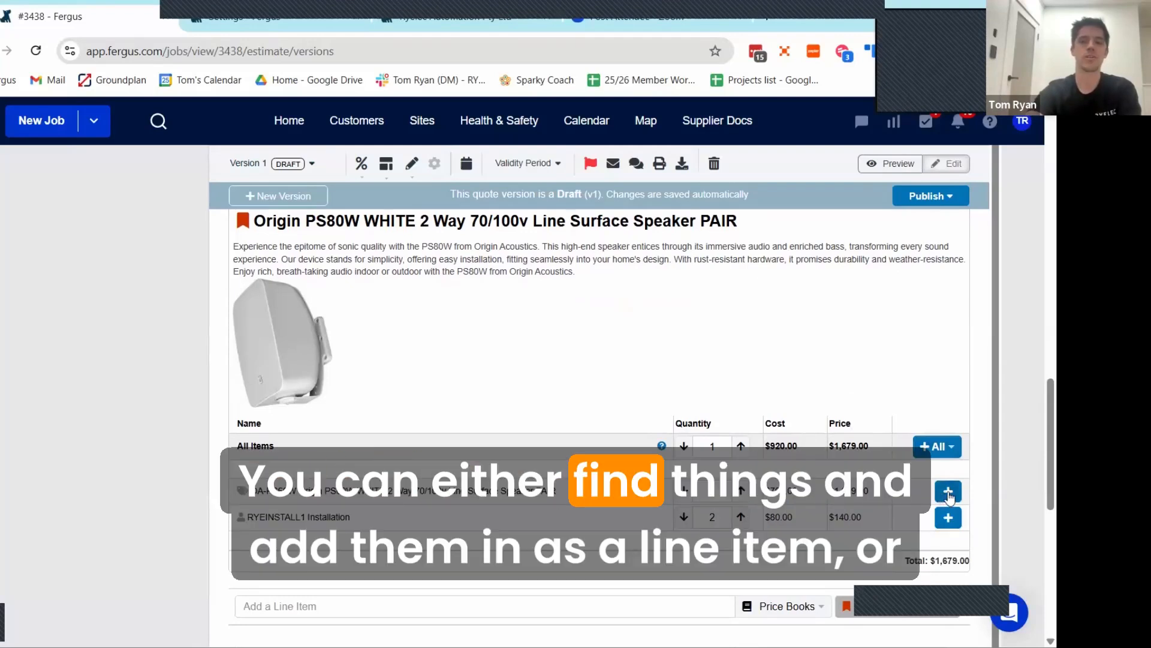
{"action": "left_click", "coordinate": [948, 493]}
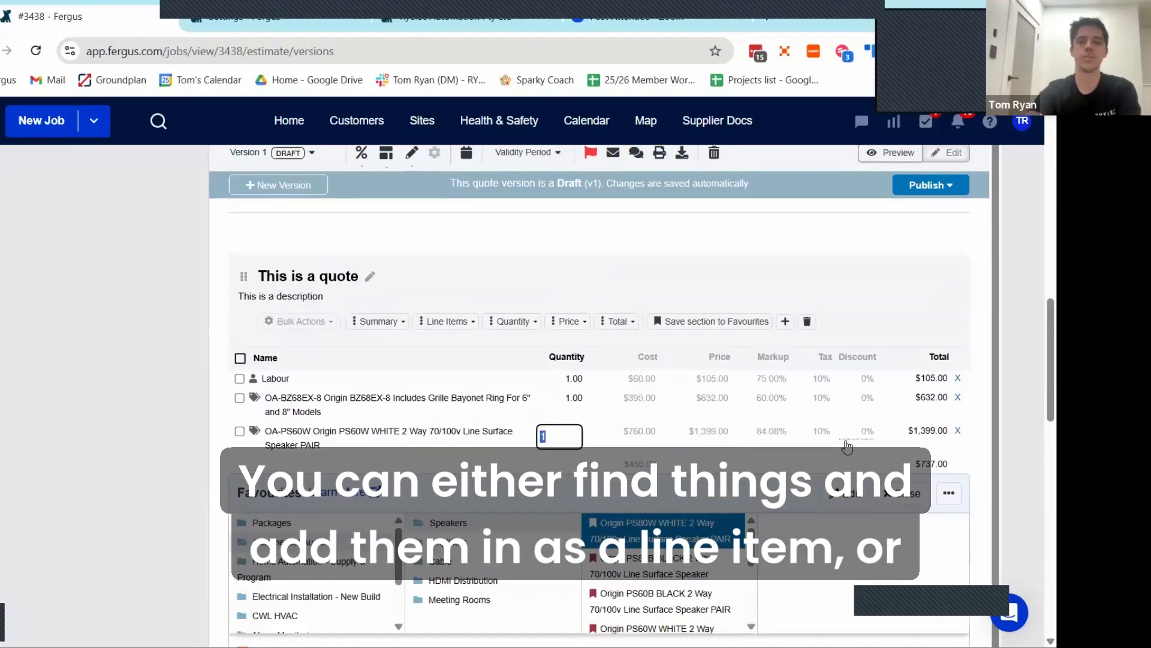
Step: Add all items of the Origin PS80W WHITE favourite to the quote as a section
{"action": "scroll", "coordinate": [847, 447], "scroll_direction": "down", "scroll_amount": 8}
{"action": "left_click", "coordinate": [937, 453]}
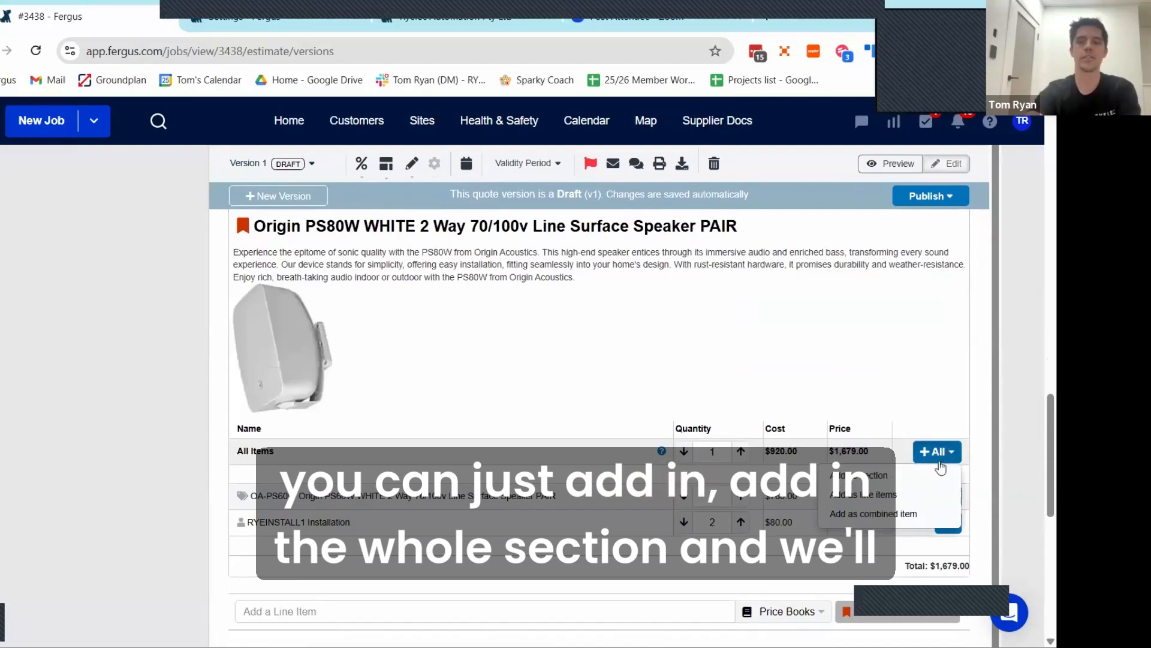
{"action": "scroll", "coordinate": [773, 429], "scroll_direction": "up", "scroll_amount": 4}
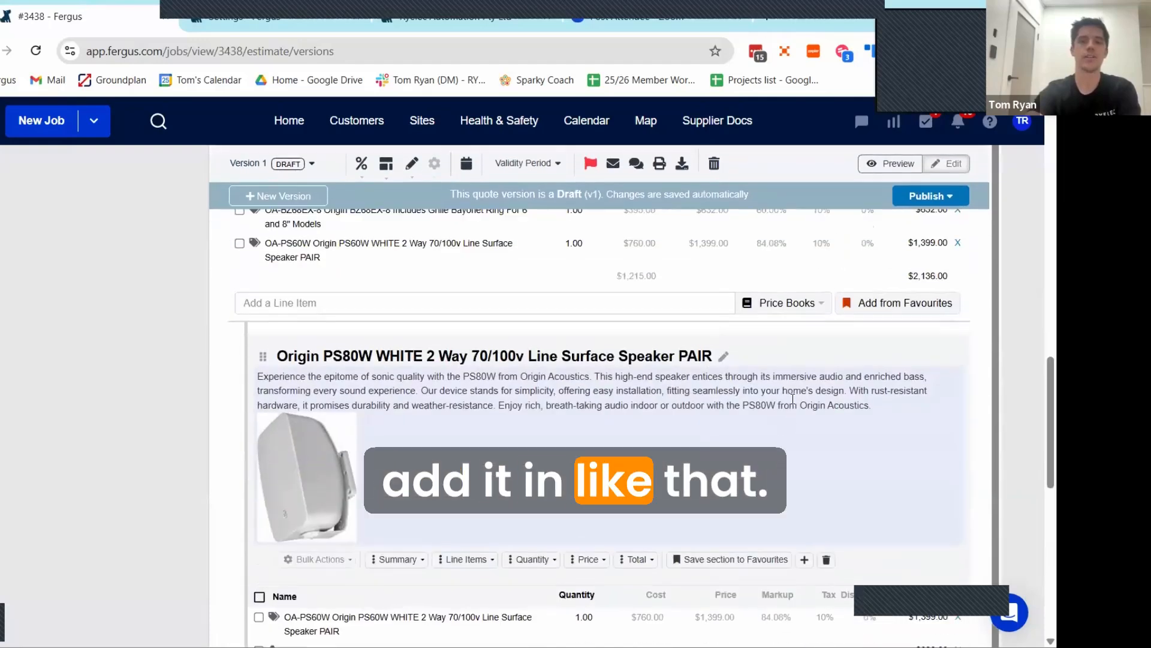
Step: Preview the quote's sections and line items, and check the labour and material breakdown under markups and discounts
{"action": "left_click", "coordinate": [891, 163]}
{"action": "scroll", "coordinate": [700, 386], "scroll_direction": "up", "scroll_amount": 2}
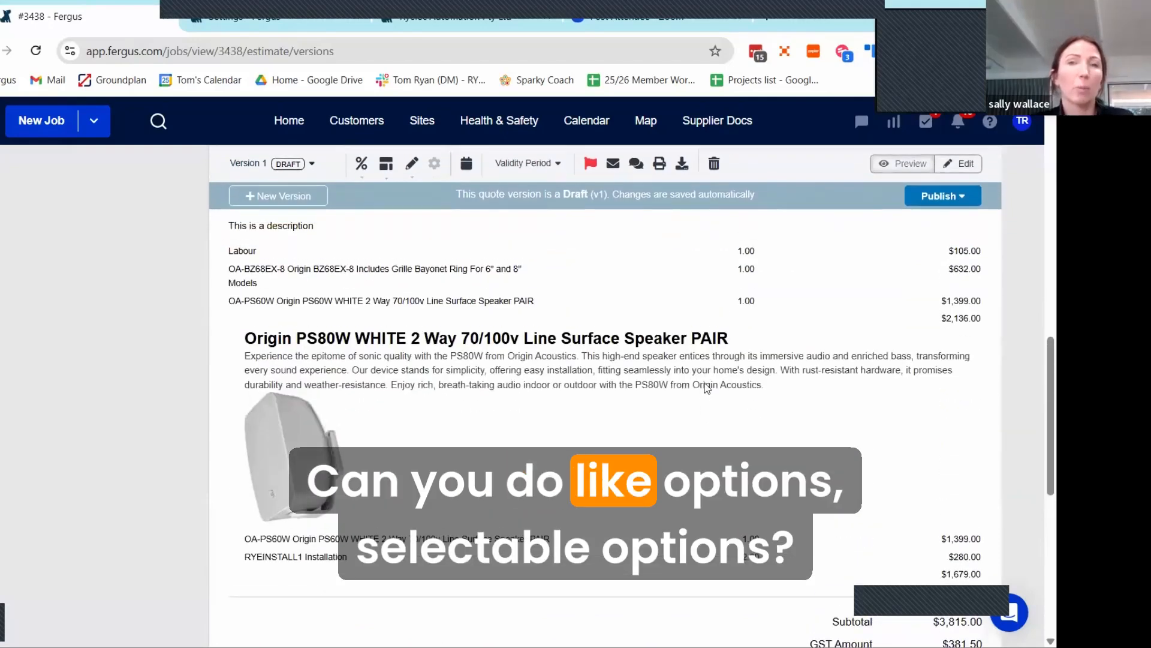
{"action": "scroll", "coordinate": [707, 386], "scroll_direction": "up", "scroll_amount": 2}
{"action": "scroll", "coordinate": [707, 387], "scroll_direction": "down", "scroll_amount": 2}
{"action": "scroll", "coordinate": [708, 387], "scroll_direction": "up", "scroll_amount": 2}
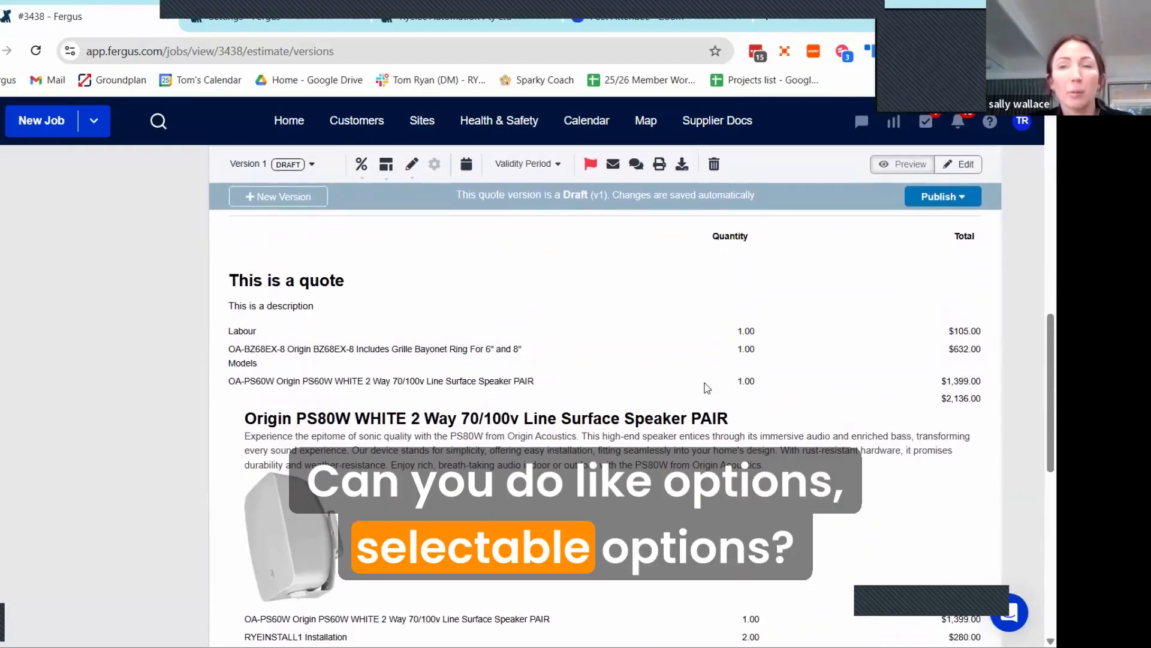
{"action": "scroll", "coordinate": [706, 386], "scroll_direction": "down", "scroll_amount": 2}
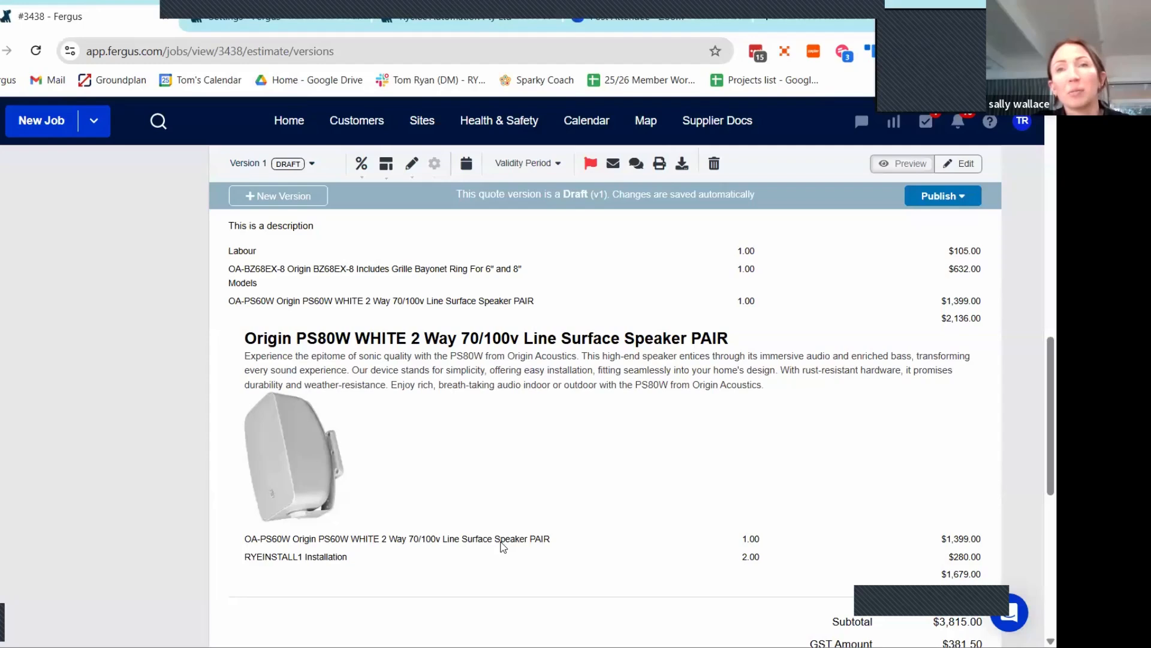
{"action": "left_click", "coordinate": [362, 167]}
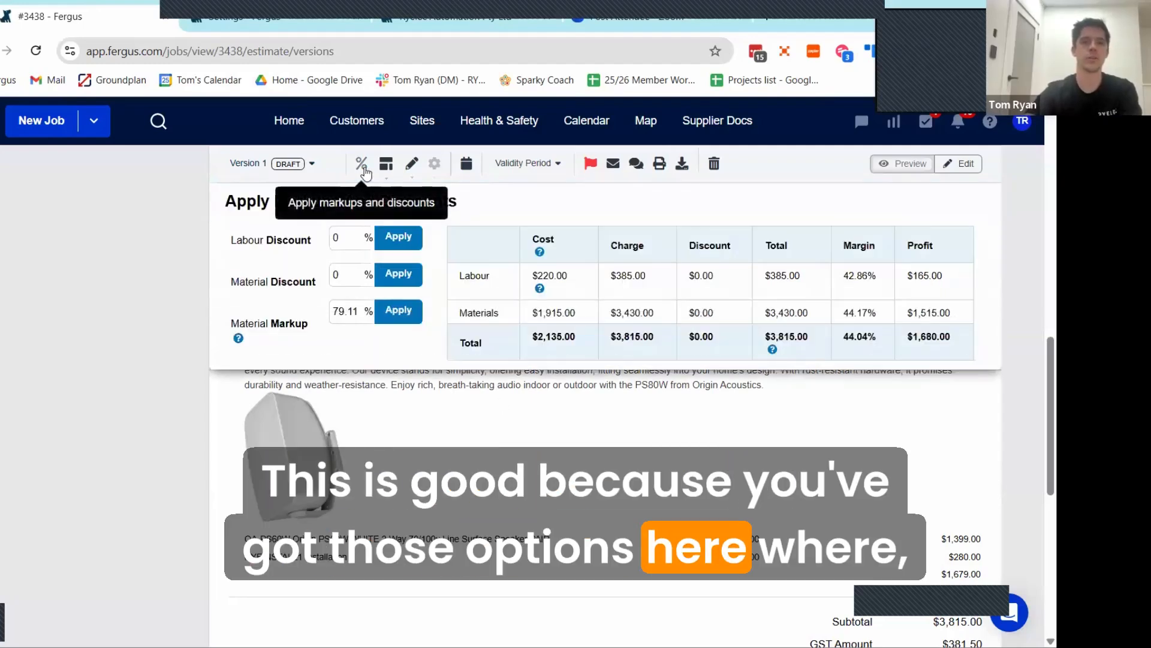
{"action": "left_click", "coordinate": [362, 166]}
Step: In the quote's default formatting options, show line item prices, and try hiding and restoring the line item totals and section totals
{"action": "left_click", "coordinate": [411, 163]}
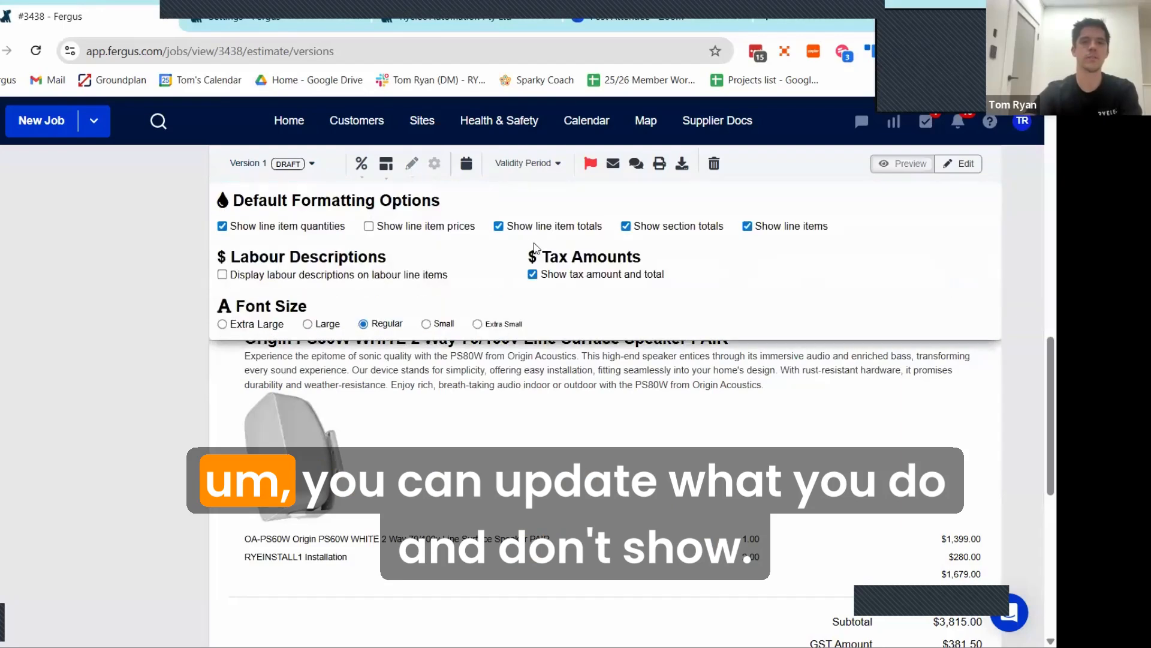
{"action": "left_click", "coordinate": [498, 226]}
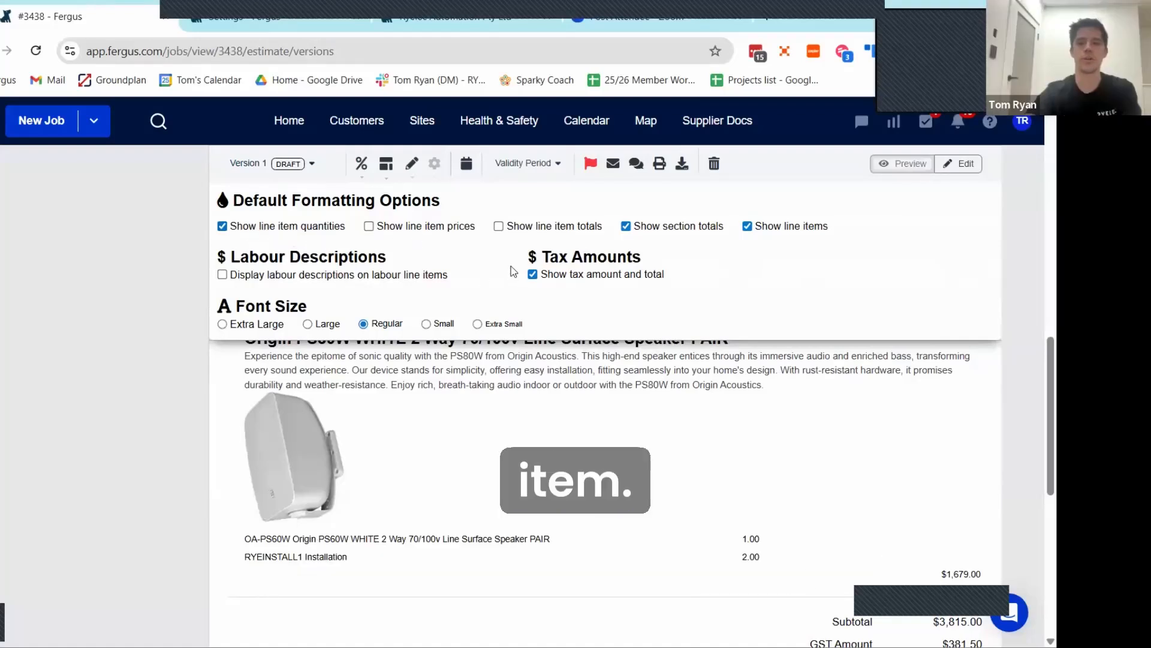
{"action": "left_click", "coordinate": [500, 228]}
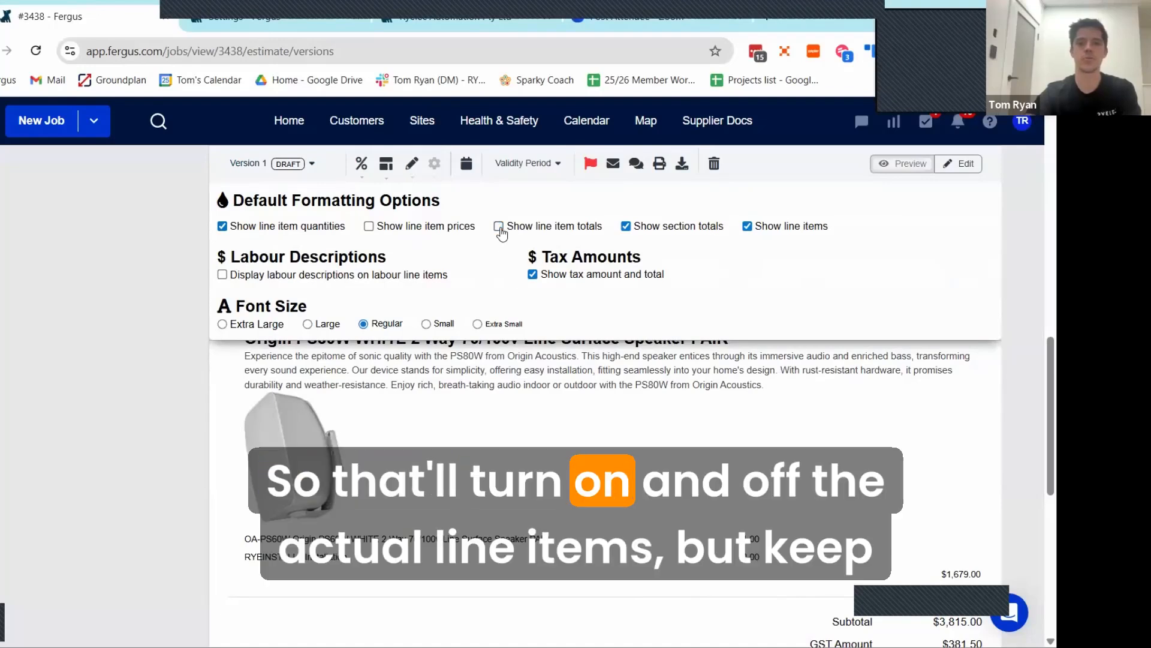
{"action": "left_click", "coordinate": [499, 227]}
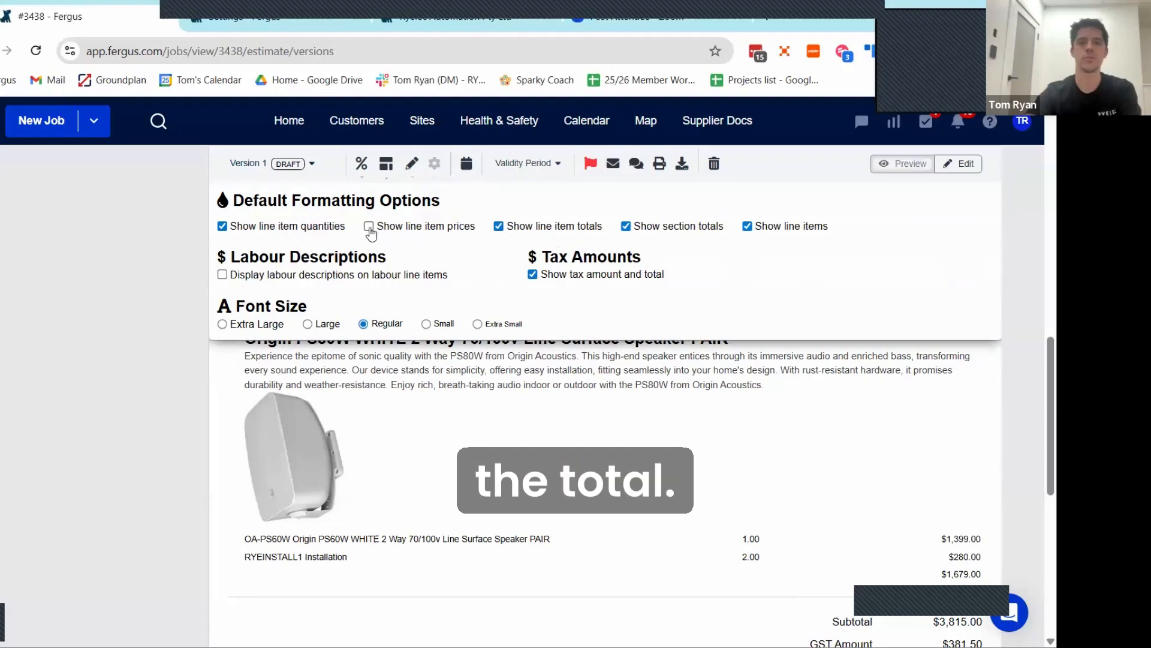
{"action": "left_click", "coordinate": [369, 227]}
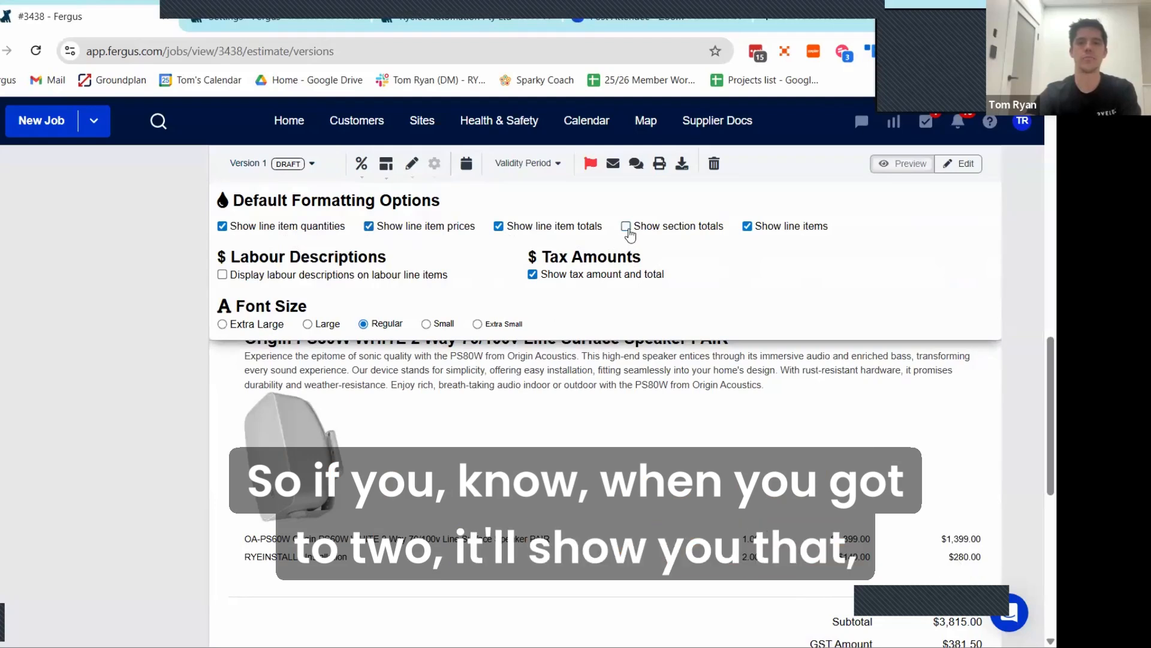
{"action": "left_click", "coordinate": [627, 228]}
Step: Try hiding all line items in the quote preview, and show them again
{"action": "left_click", "coordinate": [745, 228]}
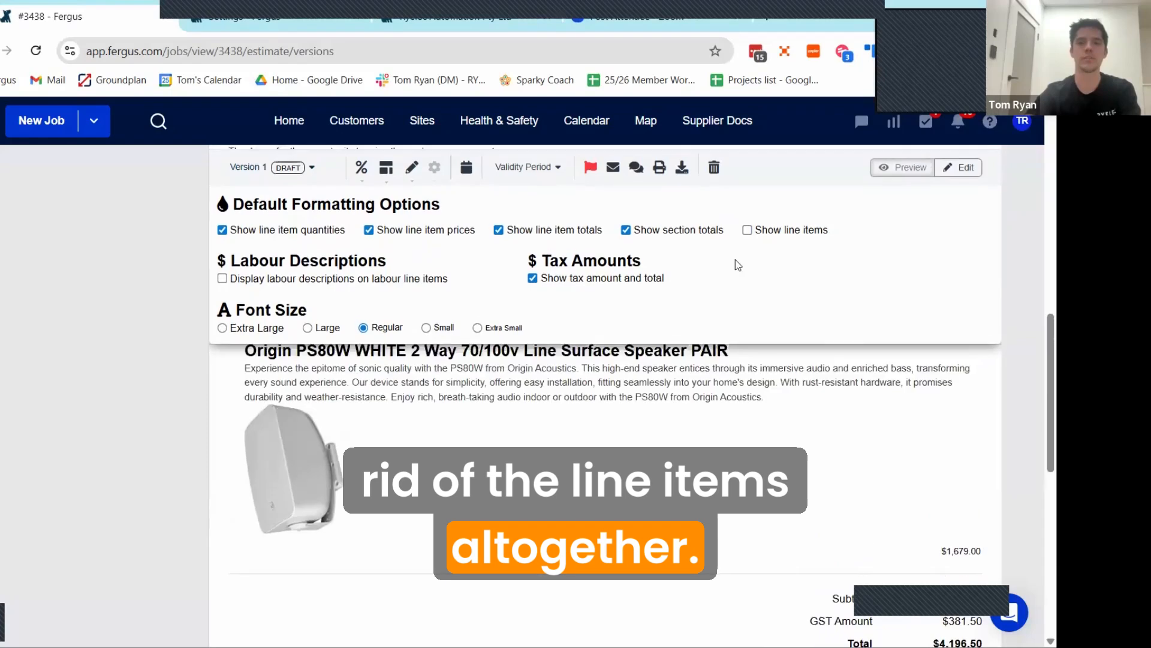
{"action": "left_click", "coordinate": [747, 226]}
{"action": "scroll", "coordinate": [667, 450], "scroll_direction": "down", "scroll_amount": 1}
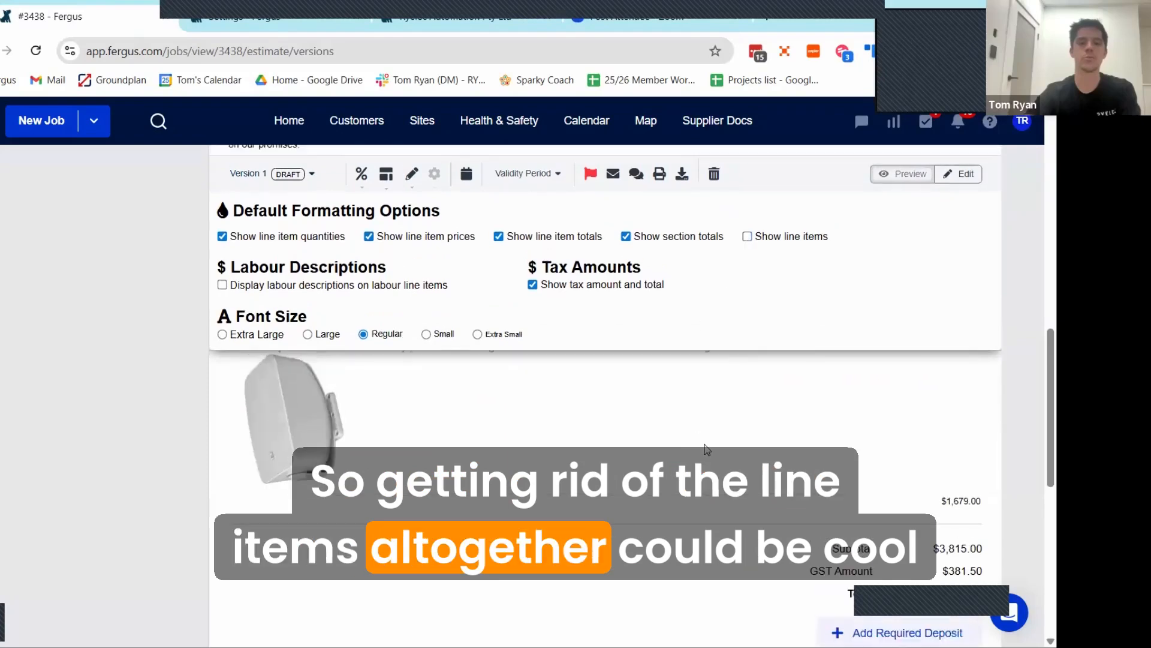
{"action": "scroll", "coordinate": [683, 360], "scroll_direction": "up", "scroll_amount": 3}
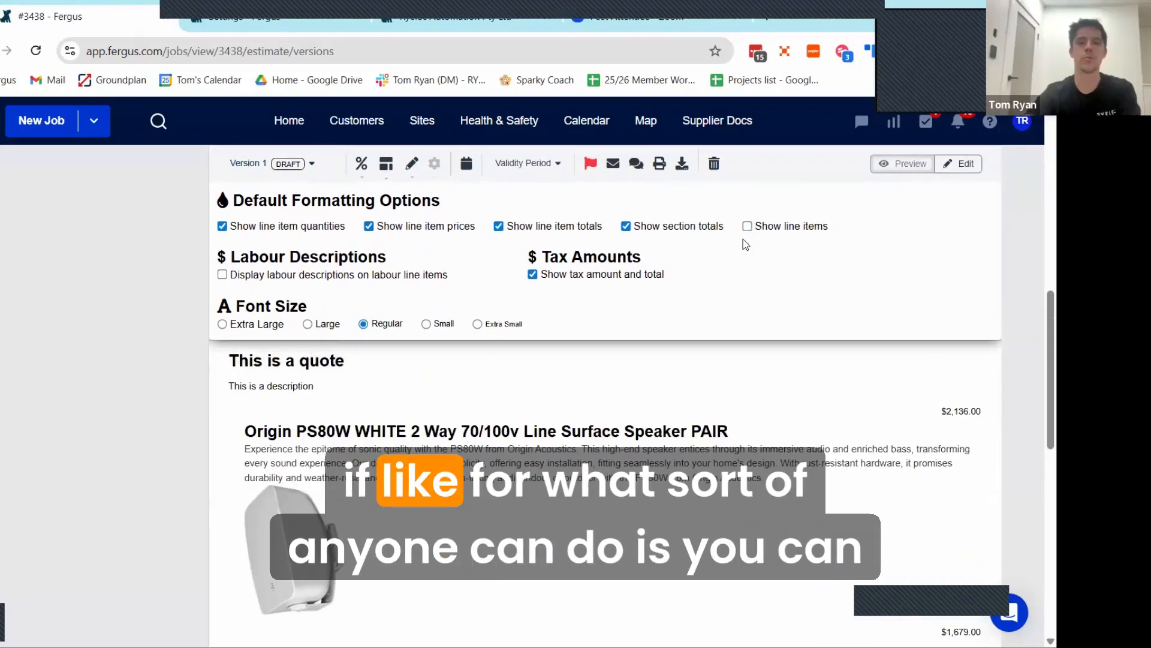
{"action": "left_click", "coordinate": [747, 226]}
{"action": "scroll", "coordinate": [693, 414], "scroll_direction": "down", "scroll_amount": 8}
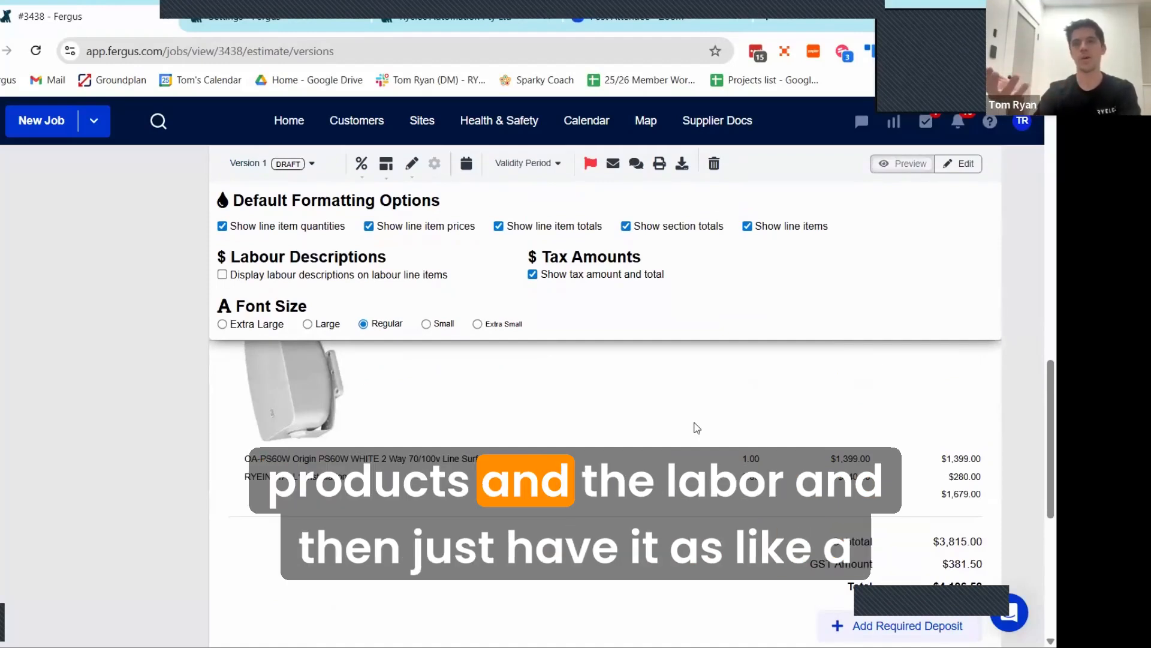
Step: Turn the line items display off and on again in the formatting options, and close the options
{"action": "left_click", "coordinate": [746, 226]}
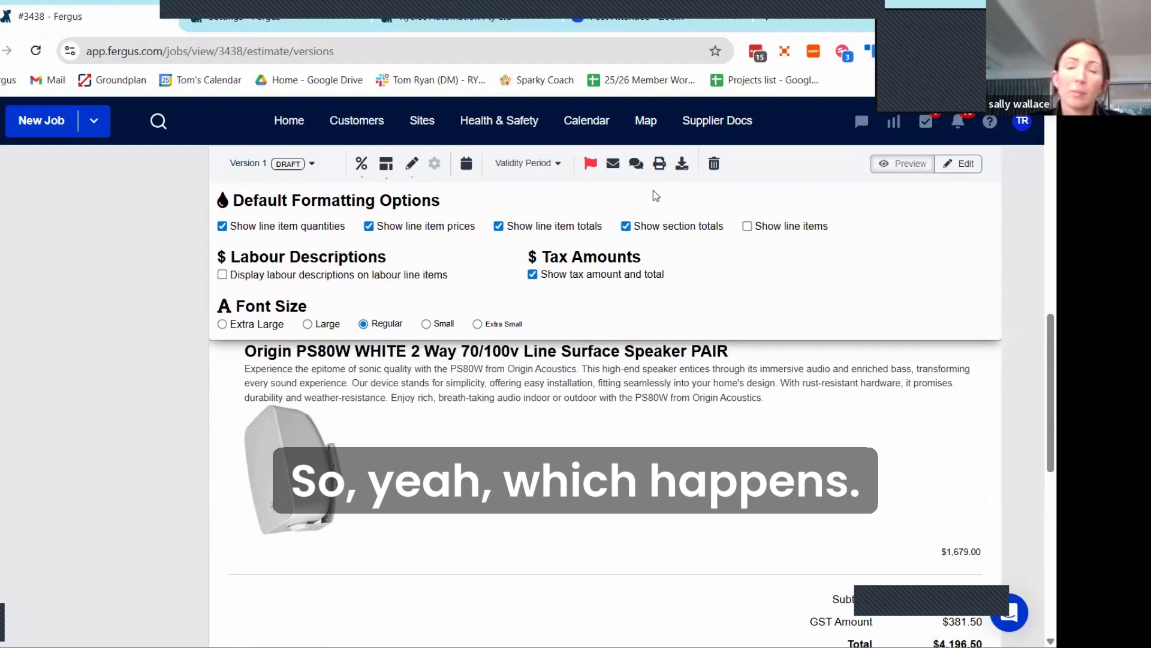
{"action": "left_click", "coordinate": [746, 228]}
{"action": "scroll", "coordinate": [729, 414], "scroll_direction": "down", "scroll_amount": 1}
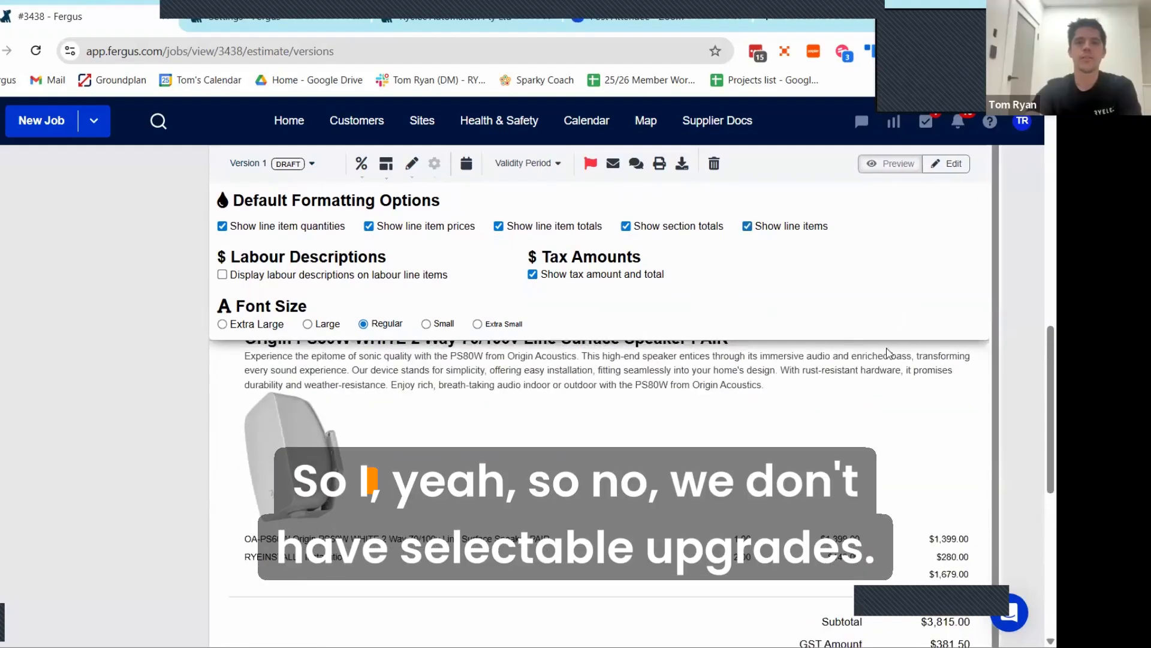
{"action": "left_click", "coordinate": [782, 376]}
Step: Review the draft quote preview, examining the introduction text, section headings, line items, prices and product image
{"action": "scroll", "coordinate": [625, 376], "scroll_direction": "up", "scroll_amount": 1}
{"action": "scroll", "coordinate": [589, 358], "scroll_direction": "up", "scroll_amount": 3}
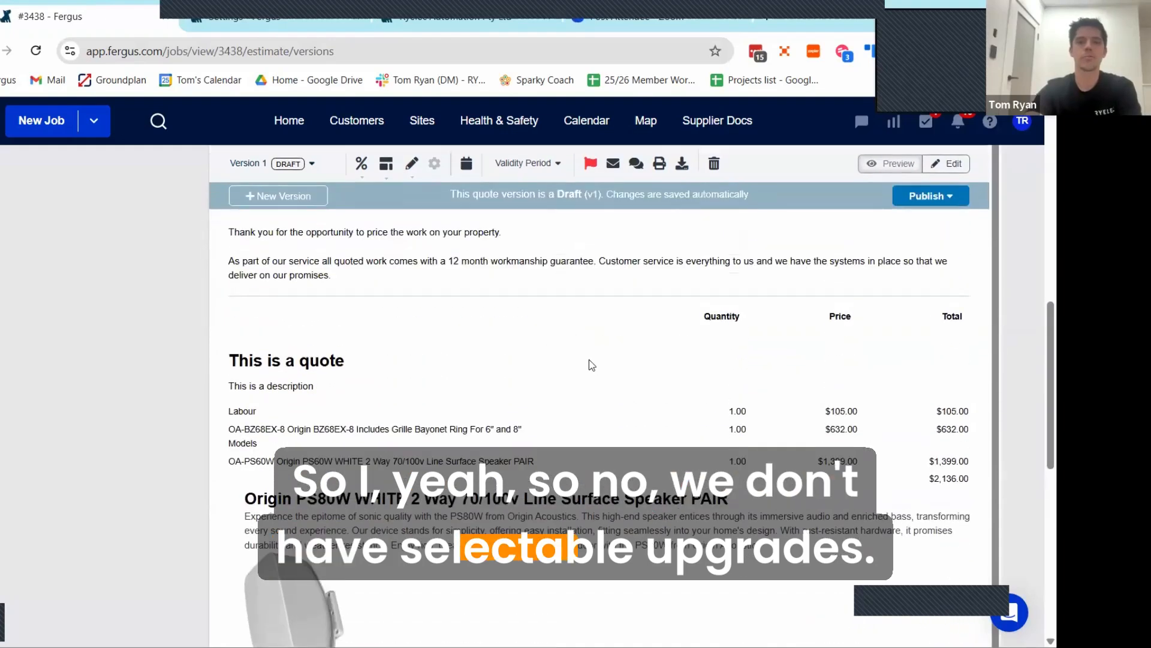
{"action": "scroll", "coordinate": [588, 349], "scroll_direction": "down", "scroll_amount": 2}
{"action": "scroll", "coordinate": [550, 429], "scroll_direction": "up", "scroll_amount": 3}
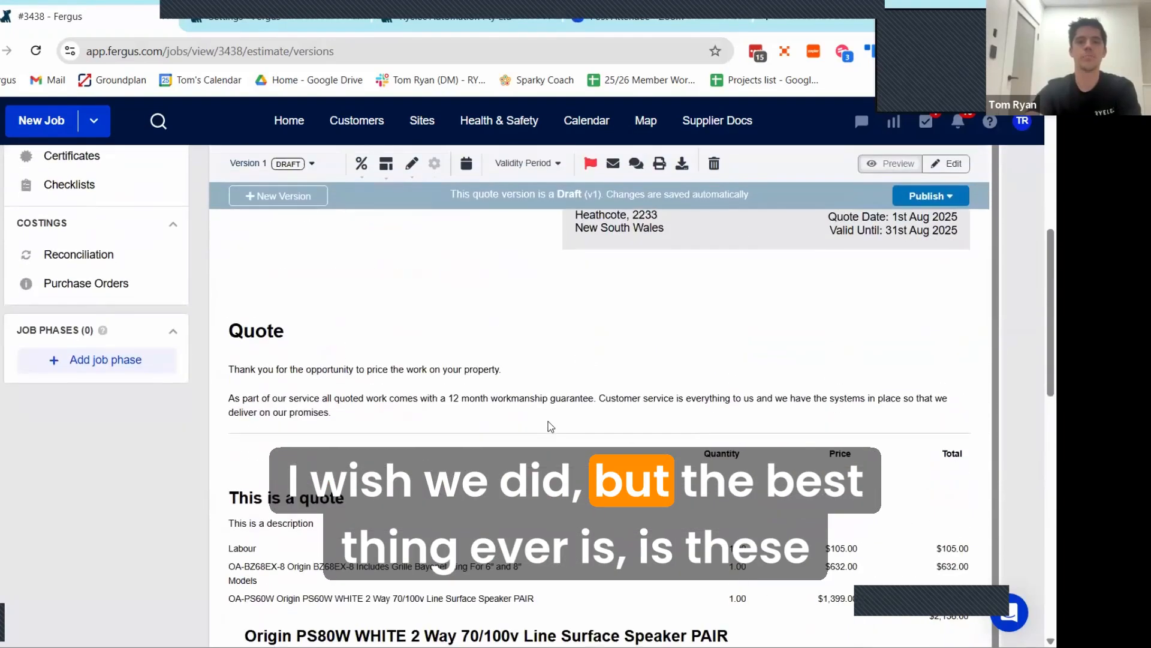
{"action": "scroll", "coordinate": [548, 421], "scroll_direction": "down", "scroll_amount": 4}
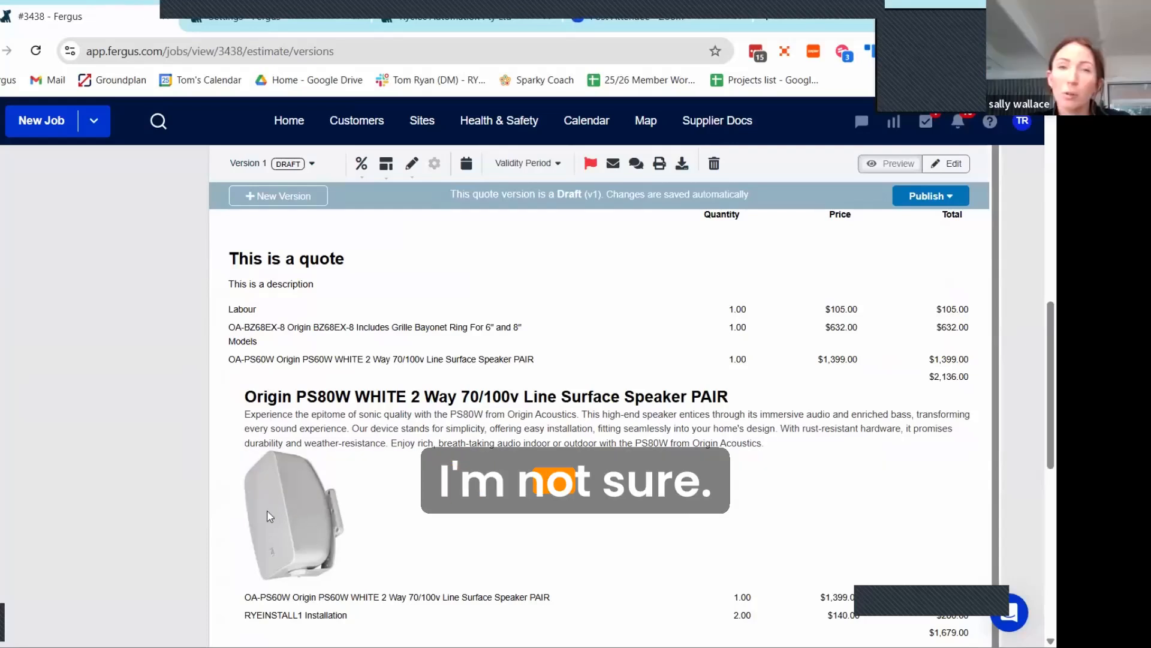
{"action": "scroll", "coordinate": [403, 514], "scroll_direction": "up", "scroll_amount": 1}
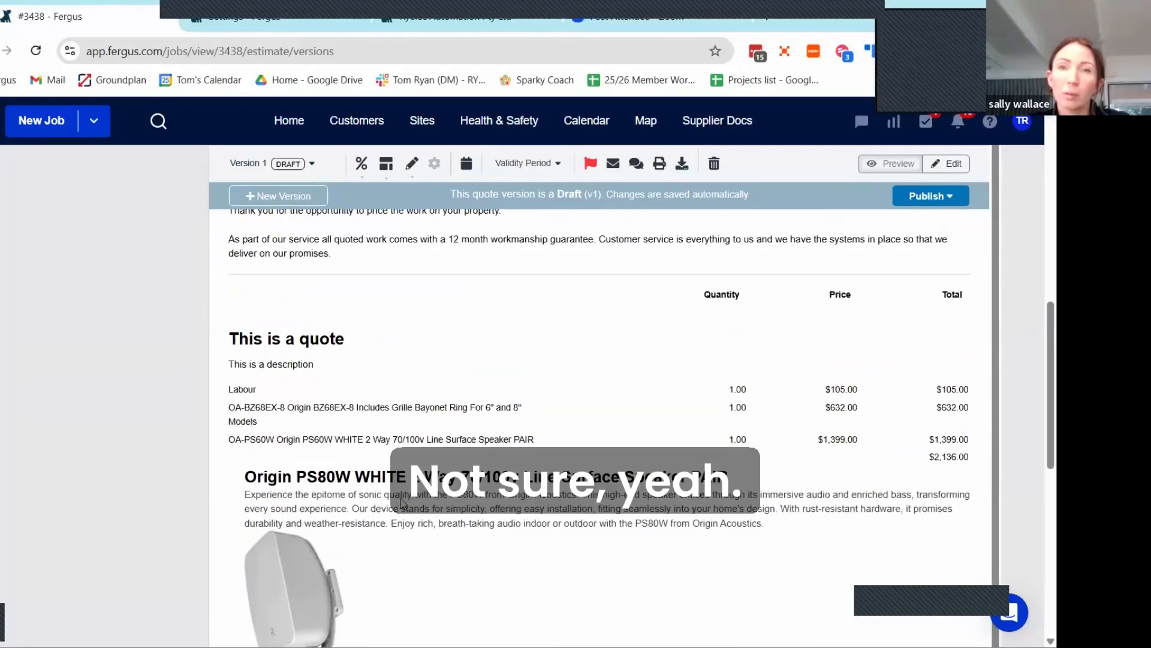
{"action": "scroll", "coordinate": [400, 495], "scroll_direction": "down", "scroll_amount": 1}
{"action": "scroll", "coordinate": [733, 429], "scroll_direction": "up", "scroll_amount": 2}
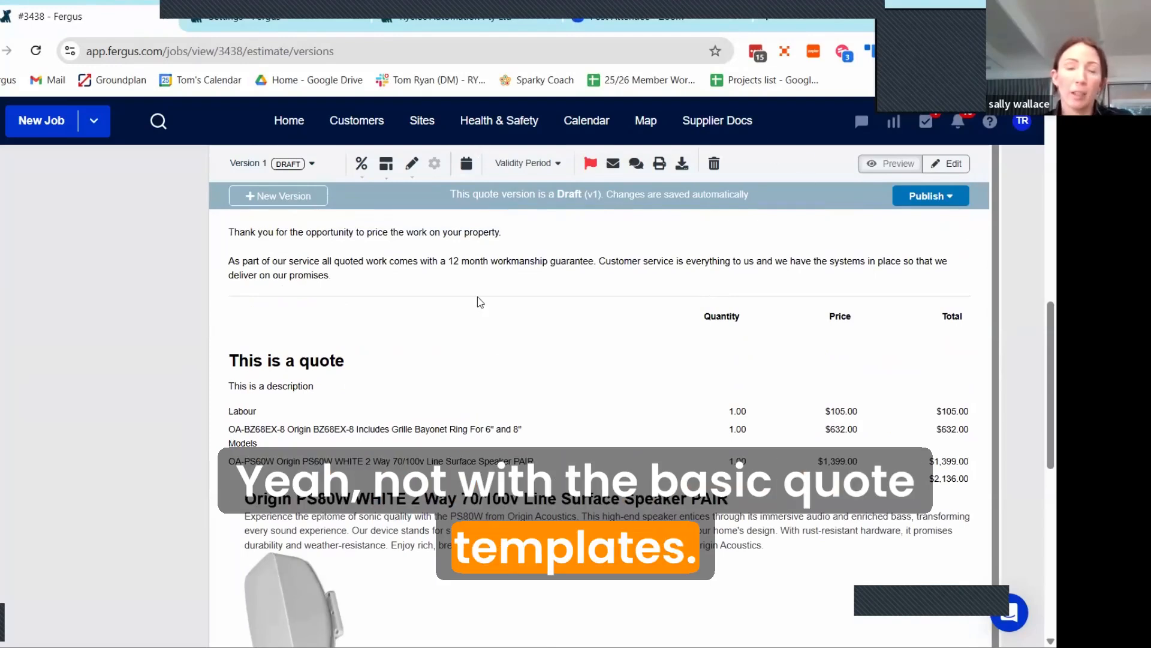
{"action": "scroll", "coordinate": [121, 319], "scroll_direction": "up", "scroll_amount": 8}
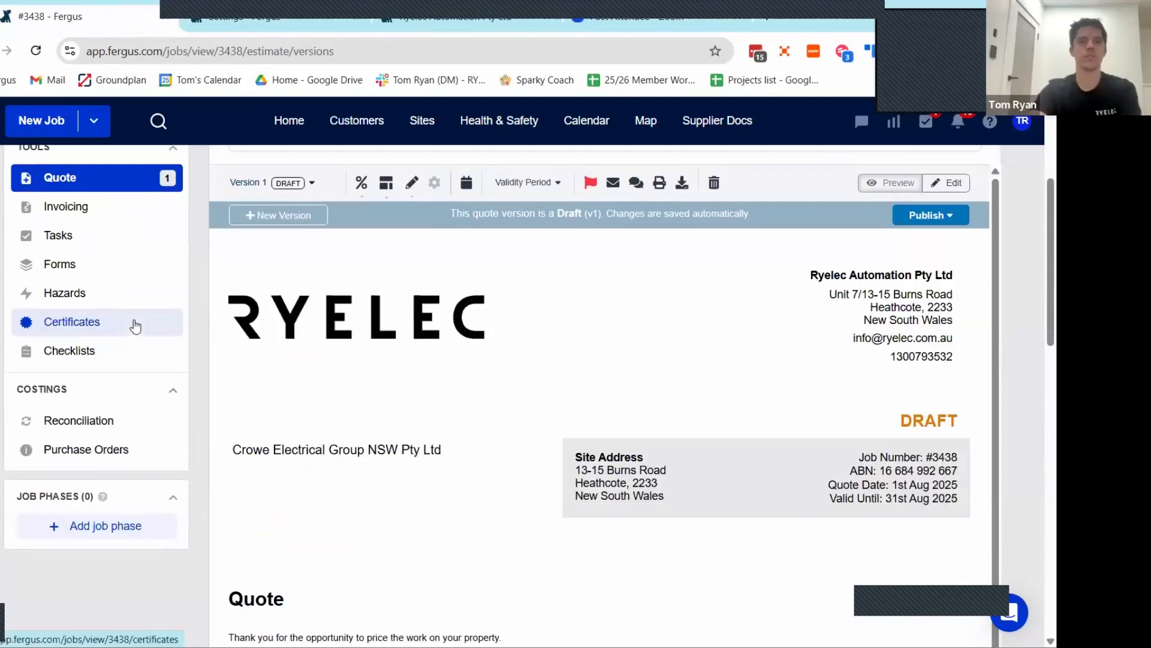
{"action": "scroll", "coordinate": [78, 363], "scroll_direction": "up", "scroll_amount": 2}
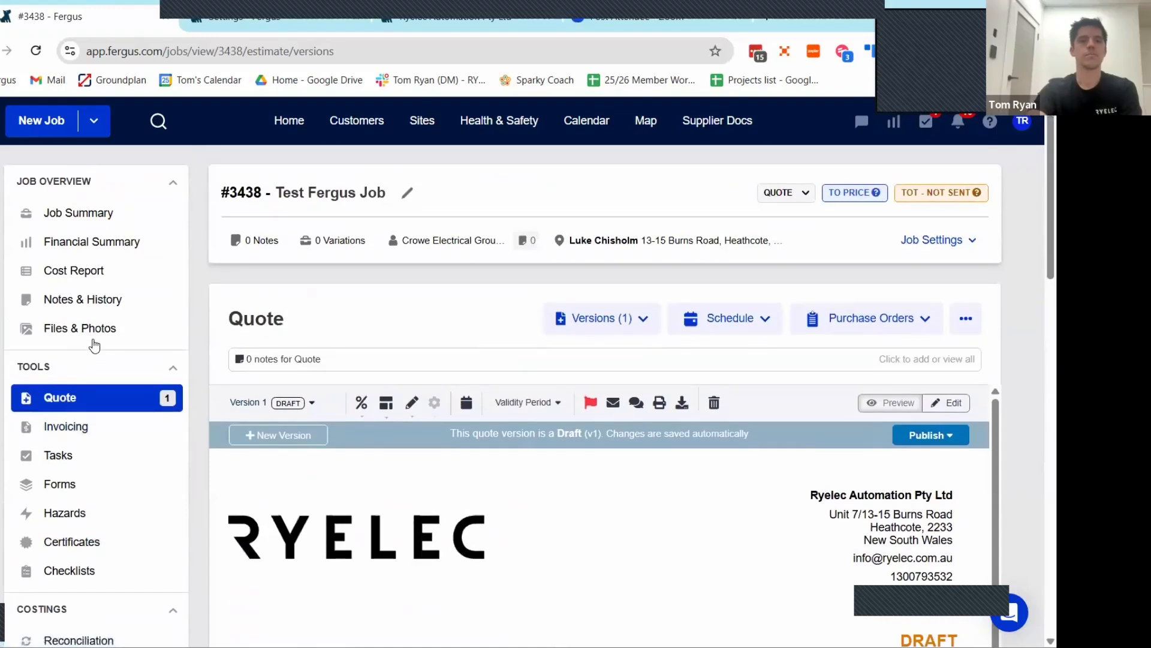
{"action": "scroll", "coordinate": [95, 342], "scroll_direction": "down", "scroll_amount": 5}
{"action": "scroll", "coordinate": [393, 360], "scroll_direction": "down", "scroll_amount": 7}
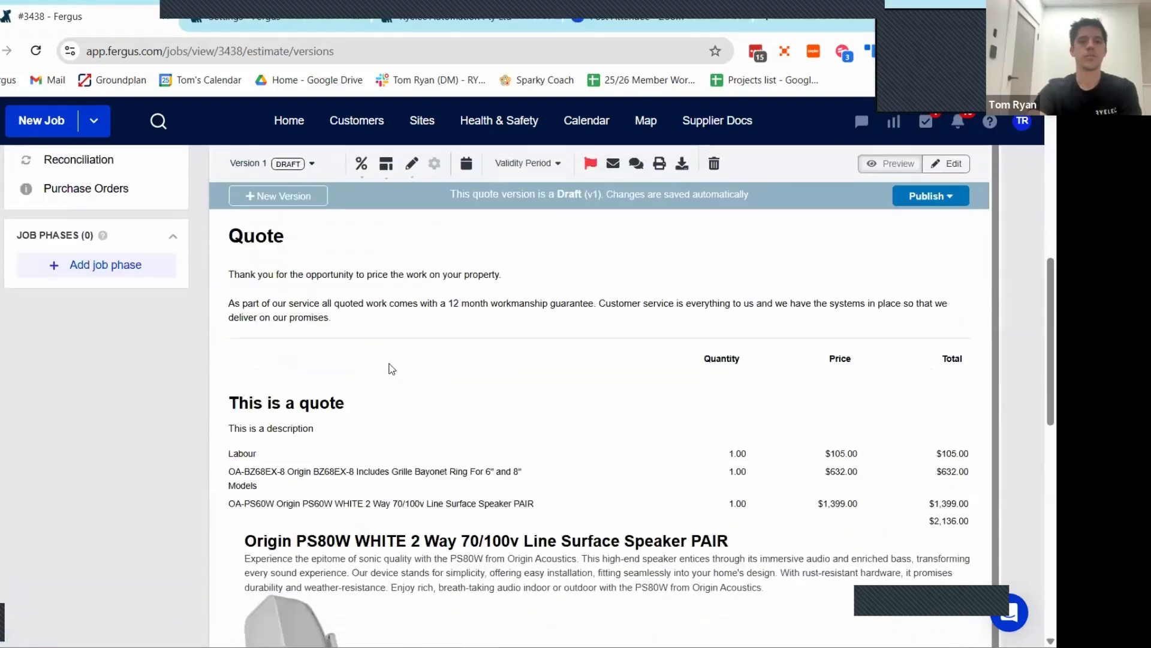
{"action": "scroll", "coordinate": [410, 360], "scroll_direction": "up", "scroll_amount": 3}
{"action": "scroll", "coordinate": [413, 351], "scroll_direction": "down", "scroll_amount": 1}
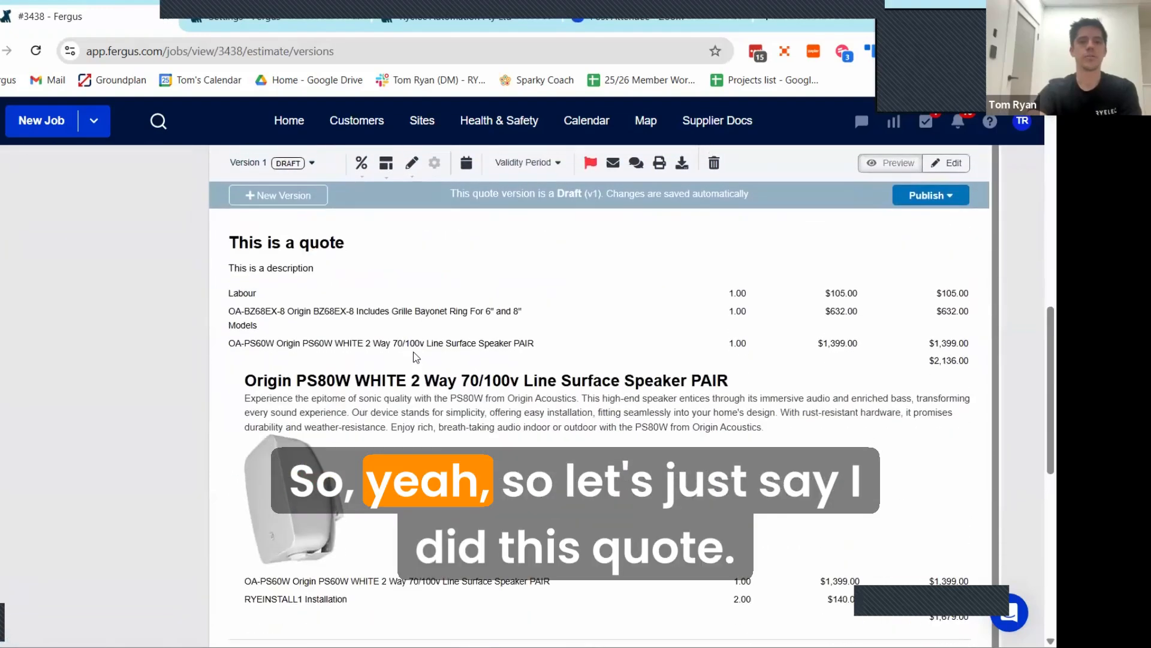
{"action": "scroll", "coordinate": [325, 339], "scroll_direction": "up", "scroll_amount": 1}
{"action": "scroll", "coordinate": [623, 380], "scroll_direction": "up", "scroll_amount": 3}
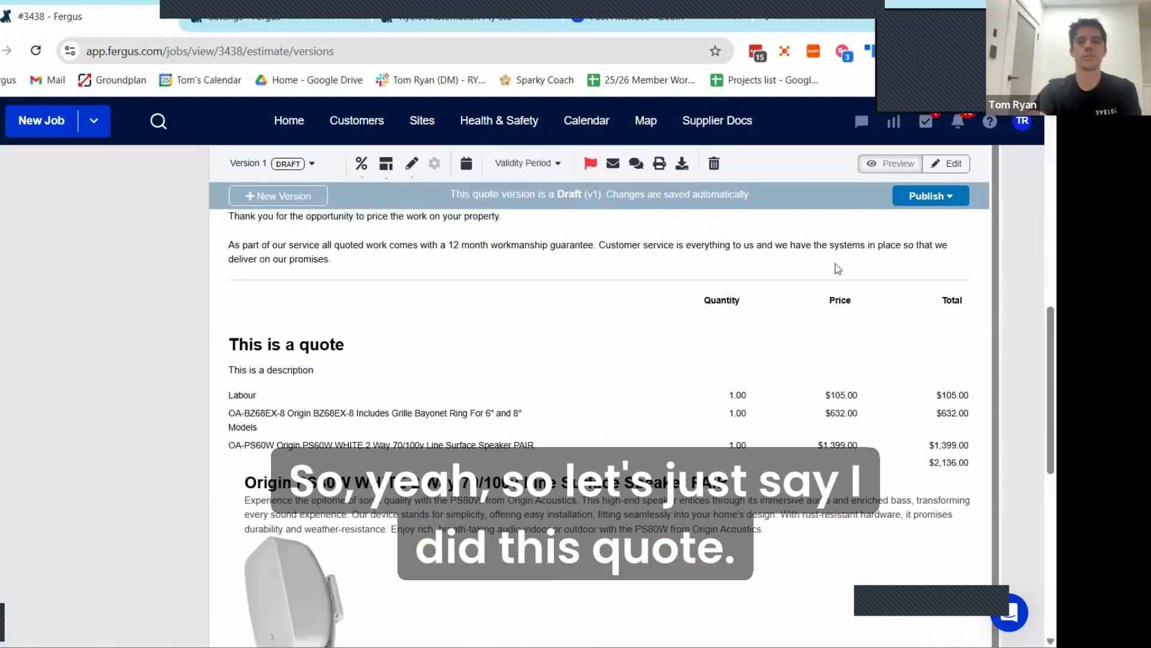
Step: Start publishing the draft quote by email, and check the recipient, subject and message
{"action": "scroll", "coordinate": [933, 197], "scroll_direction": "up", "scroll_amount": 3}
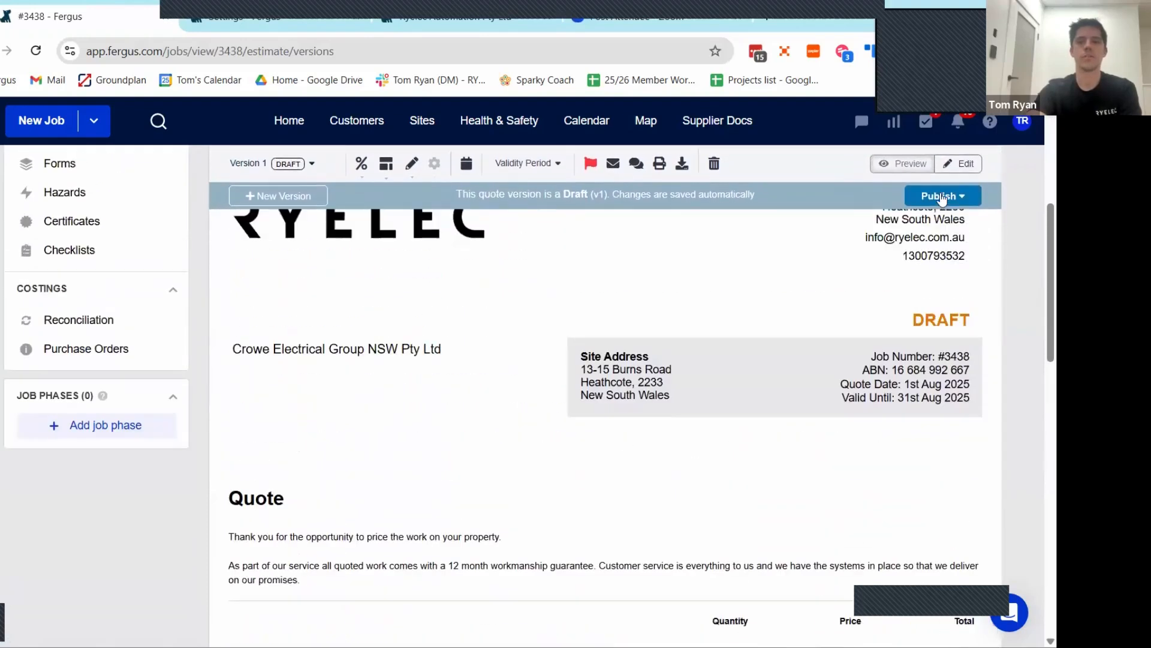
{"action": "left_click", "coordinate": [939, 218]}
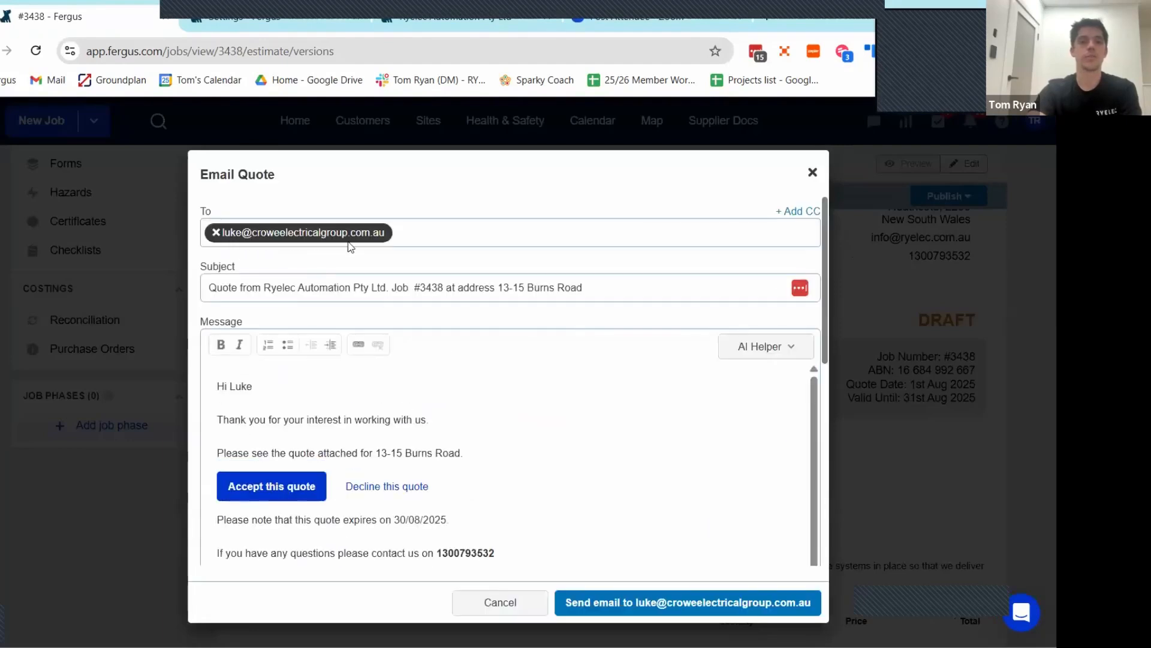
{"action": "scroll", "coordinate": [432, 353], "scroll_direction": "down", "scroll_amount": 2}
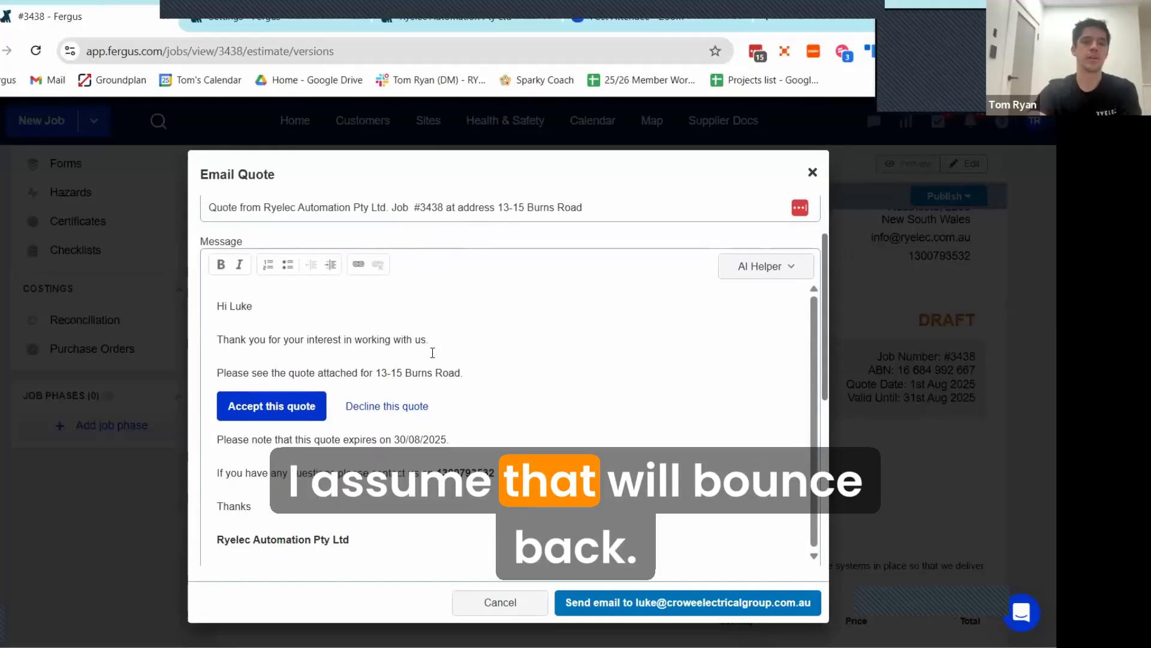
{"action": "scroll", "coordinate": [509, 371], "scroll_direction": "up", "scroll_amount": 2}
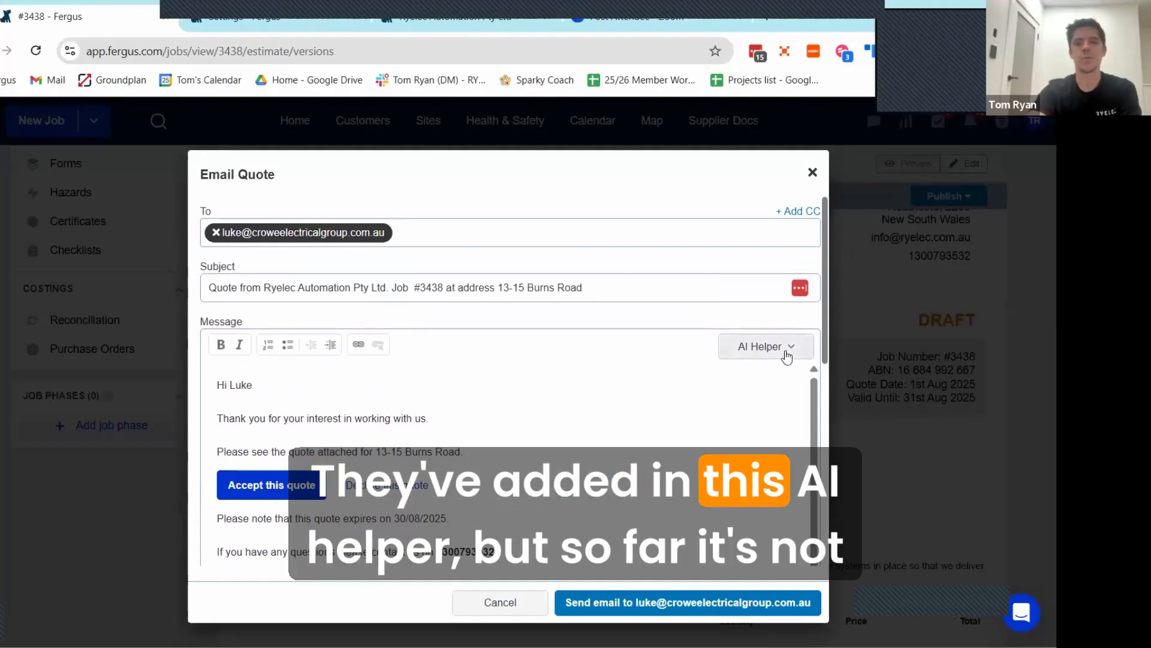
Step: Try rewriting the email message with the AI Helper's Professionalise option, and revert to the original wording
{"action": "left_click", "coordinate": [784, 354]}
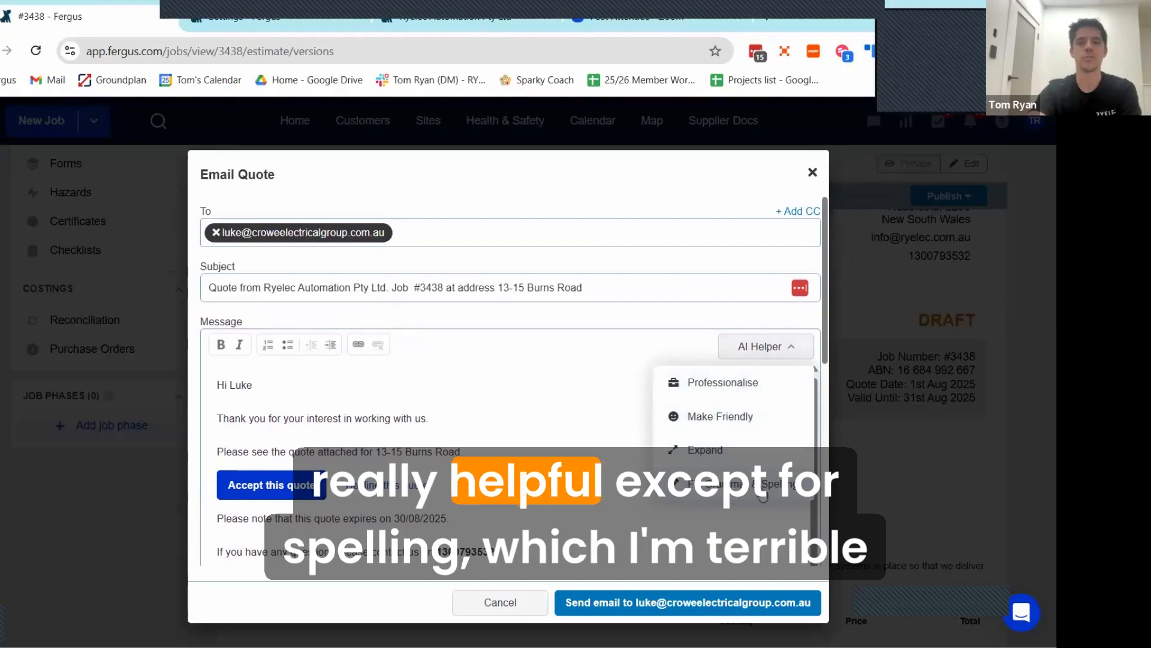
{"action": "left_click", "coordinate": [720, 387]}
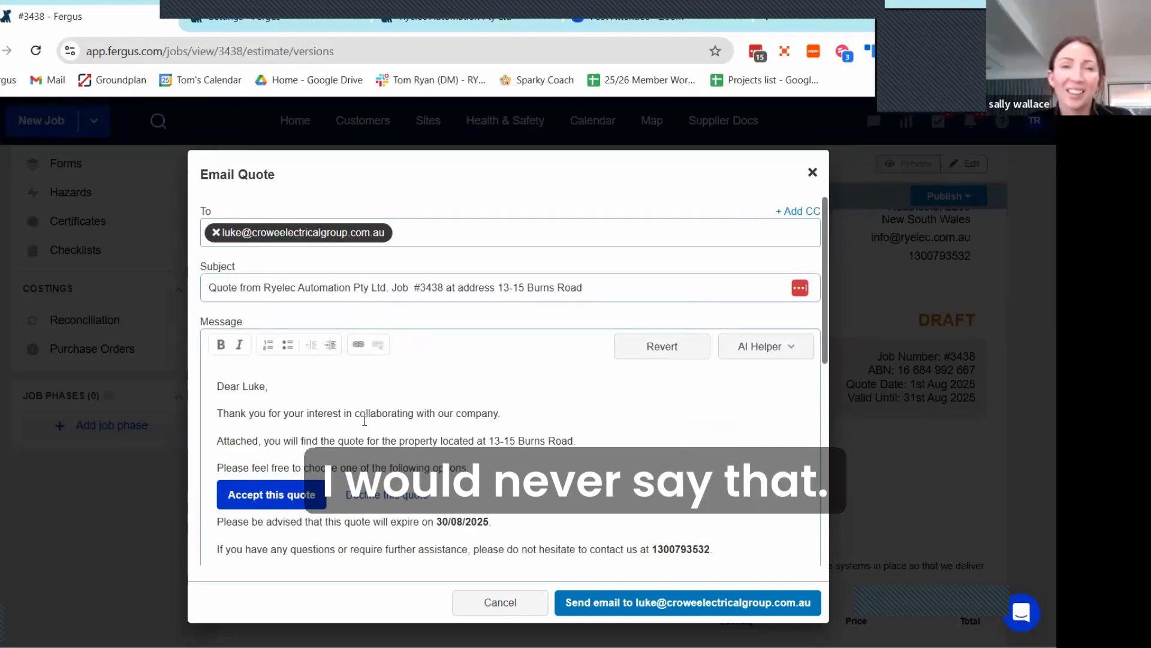
{"action": "left_click", "coordinate": [668, 352]}
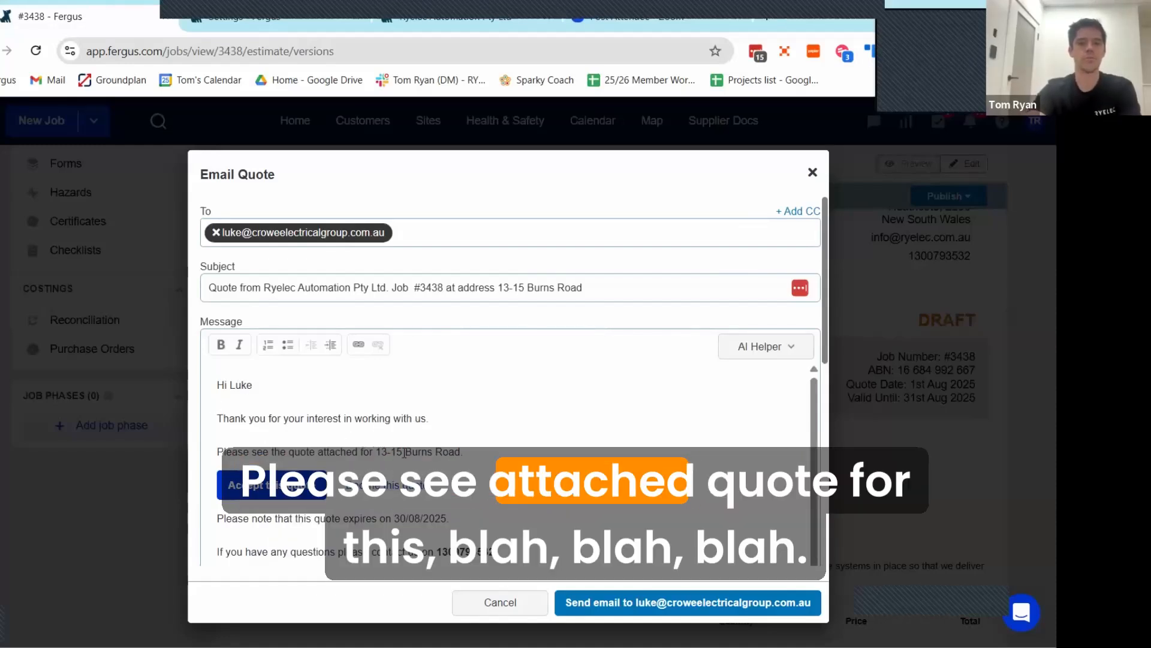
Step: Check the rest of the quote email message and send it to the customer contact
{"action": "scroll", "coordinate": [487, 469], "scroll_direction": "down", "scroll_amount": 3}
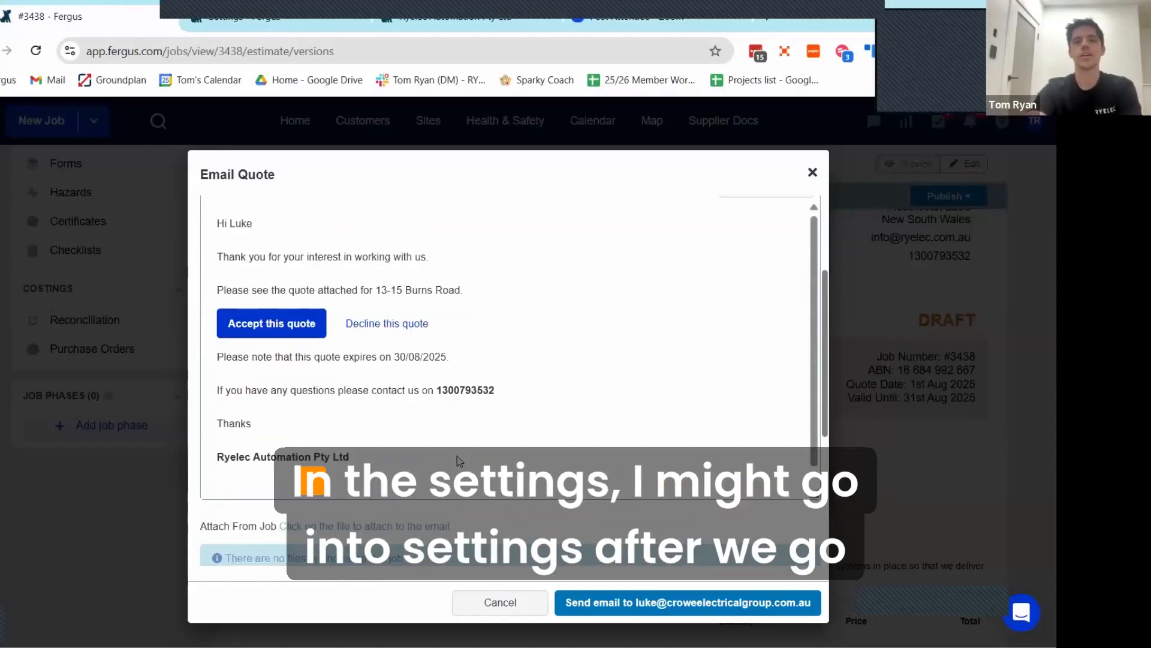
{"action": "scroll", "coordinate": [234, 261], "scroll_direction": "up", "scroll_amount": 2}
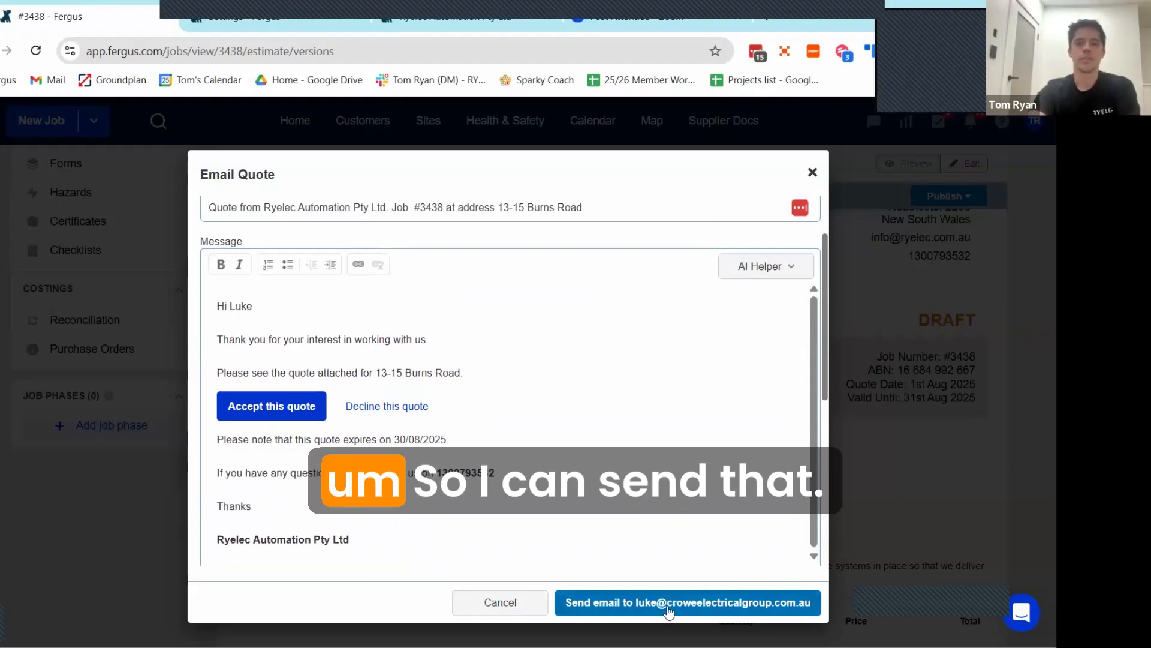
{"action": "left_click", "coordinate": [668, 609]}
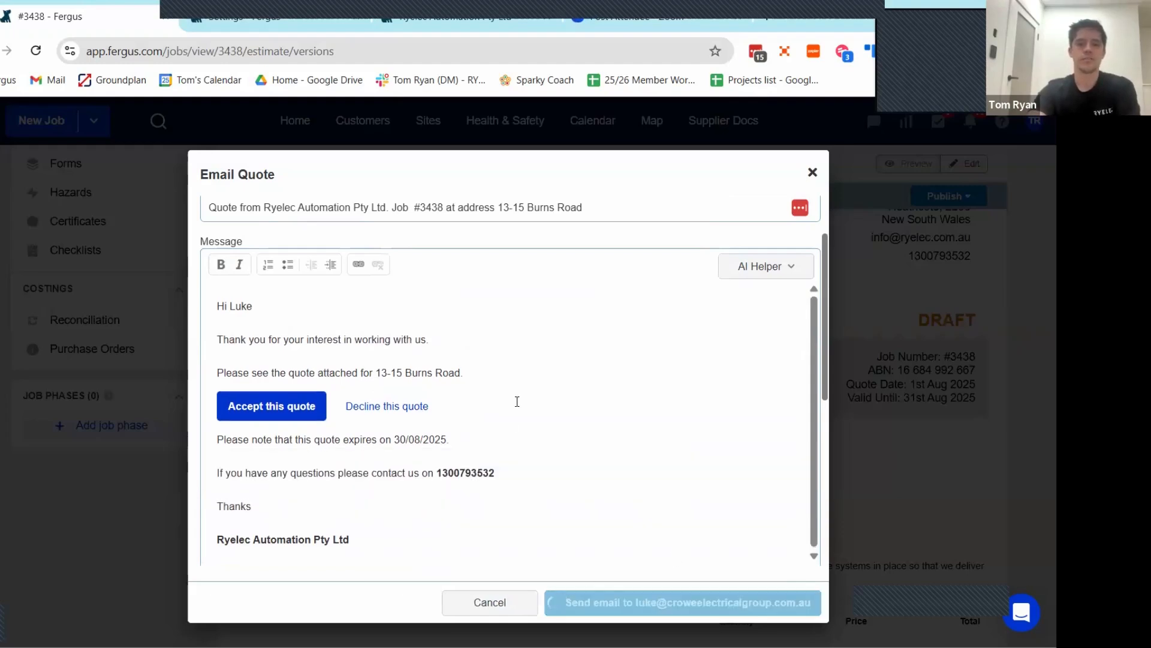
Step: Accept version 1 of the published quote
{"action": "scroll", "coordinate": [536, 380], "scroll_direction": "up", "scroll_amount": 2}
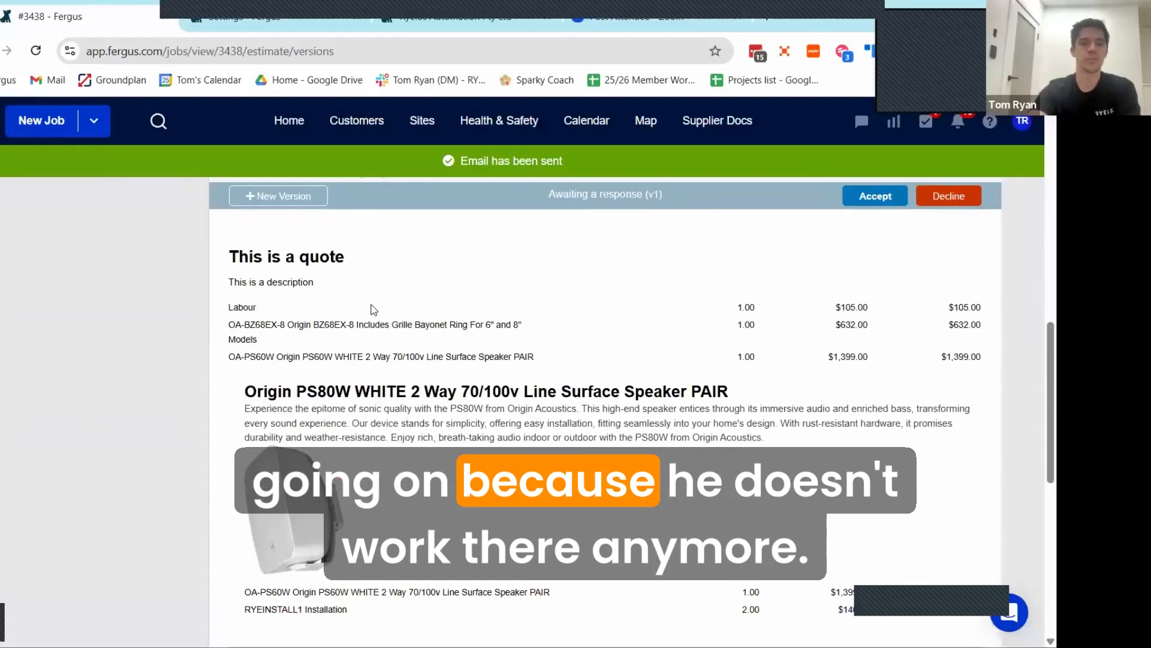
{"action": "scroll", "coordinate": [818, 375], "scroll_direction": "up", "scroll_amount": 1}
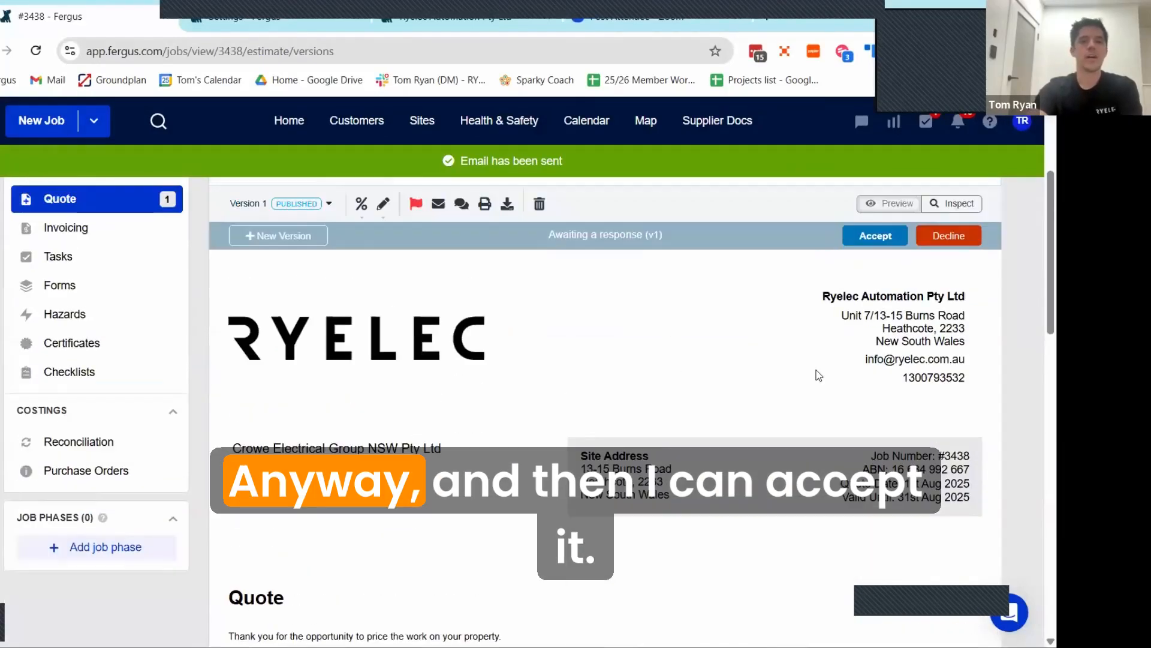
{"action": "left_click", "coordinate": [875, 278]}
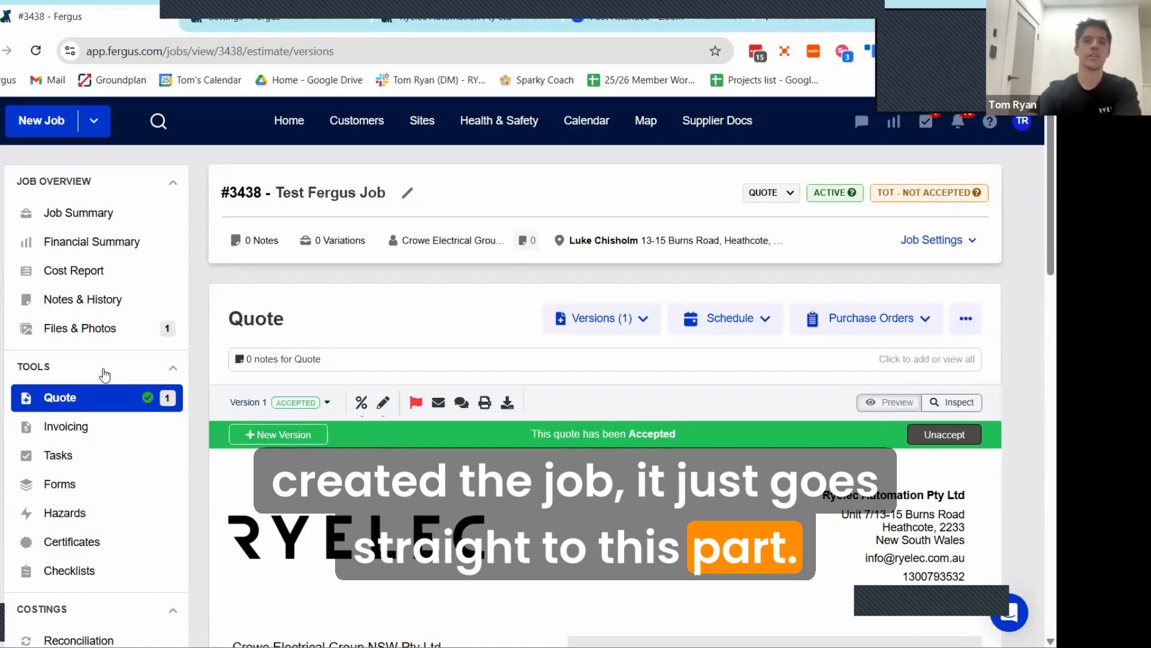
Step: Check the status and delivery of the accepted quote in the versions list, and collapse the list
{"action": "scroll", "coordinate": [175, 337], "scroll_direction": "down", "scroll_amount": 1}
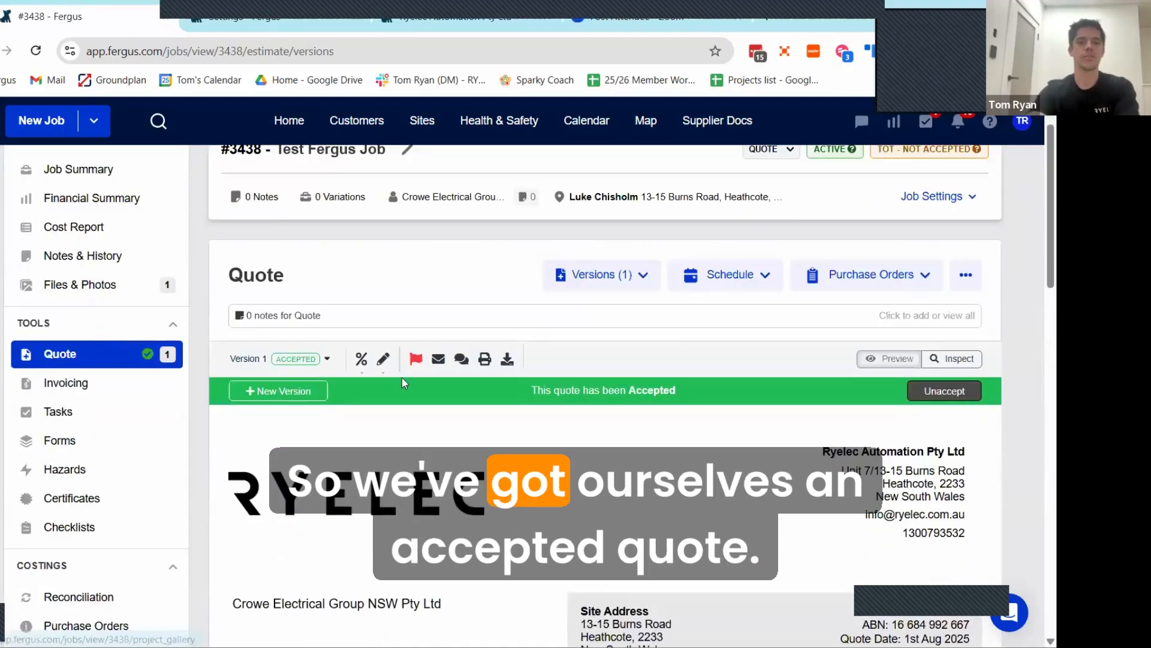
{"action": "scroll", "coordinate": [402, 377], "scroll_direction": "up", "scroll_amount": 1}
{"action": "left_click", "coordinate": [585, 330]}
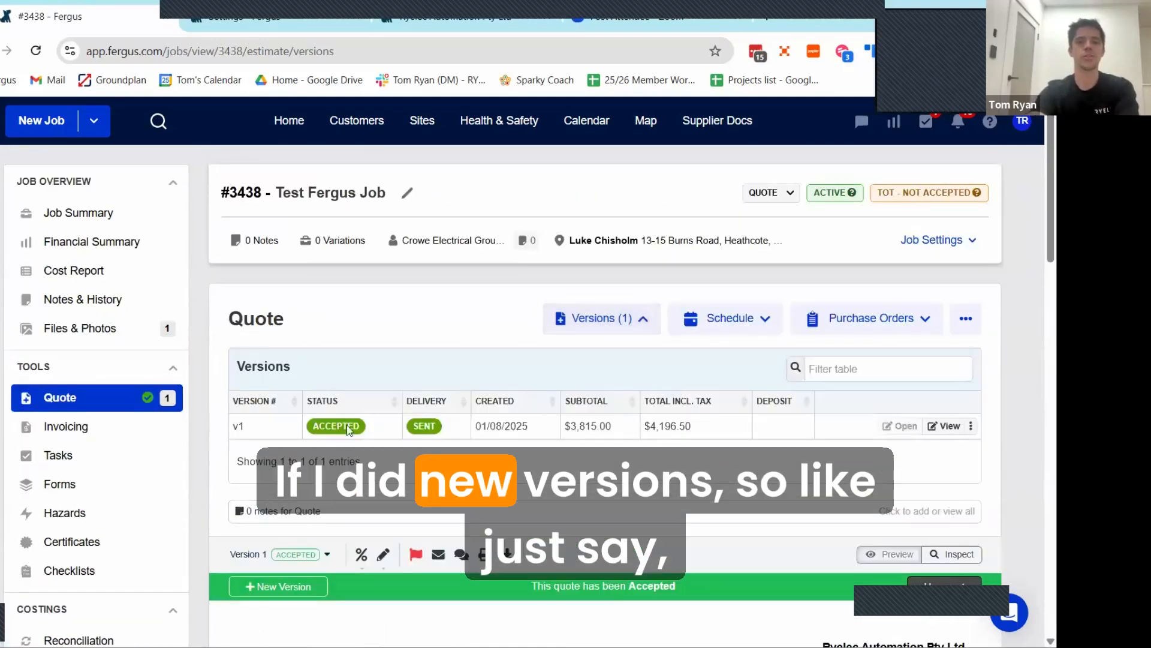
{"action": "left_click", "coordinate": [602, 323]}
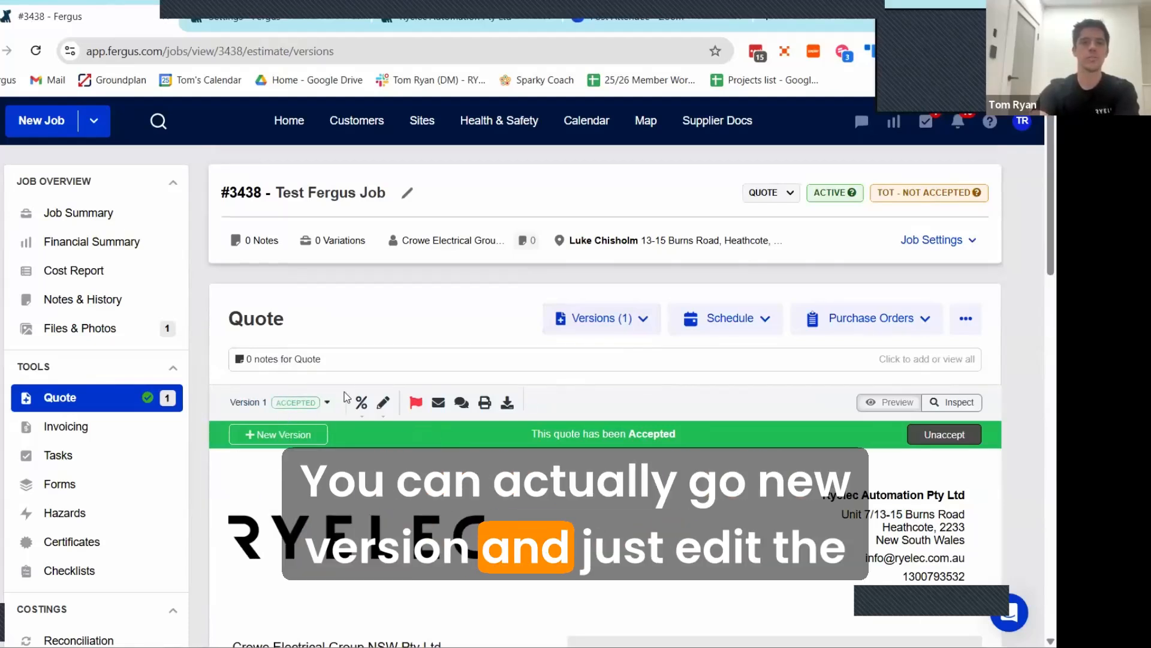
Step: Create a new version of the accepted quote and look through its editable customer details, sections and line items
{"action": "scroll", "coordinate": [394, 376], "scroll_direction": "down", "scroll_amount": 6}
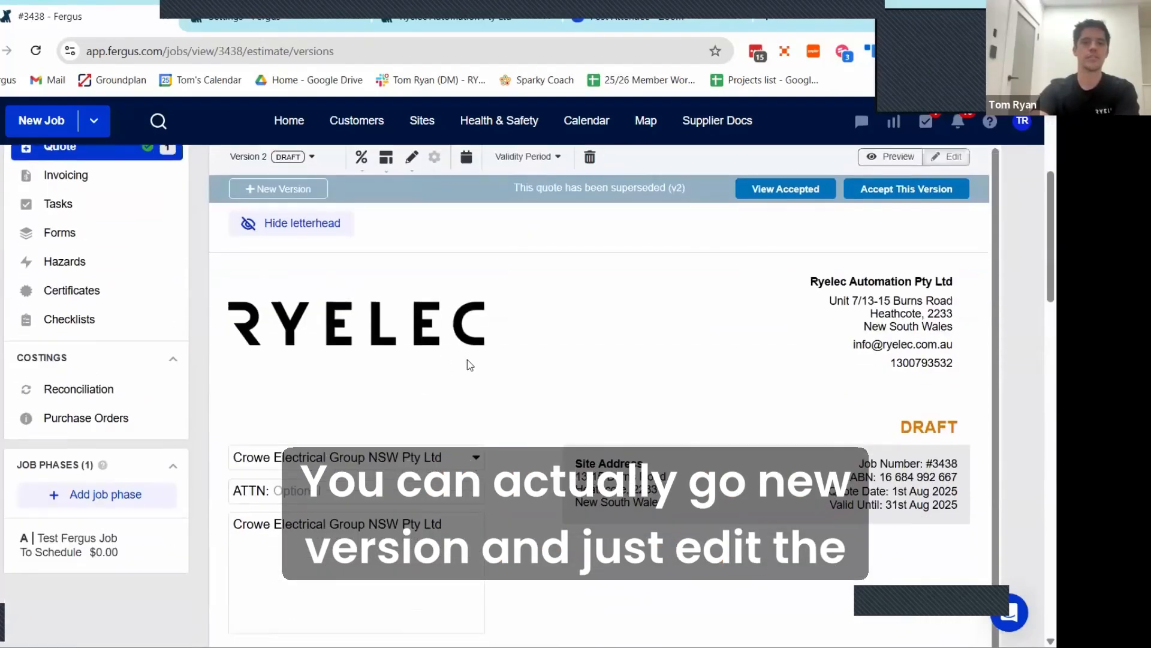
{"action": "scroll", "coordinate": [509, 387], "scroll_direction": "down", "scroll_amount": 1}
{"action": "scroll", "coordinate": [522, 394], "scroll_direction": "up", "scroll_amount": 1}
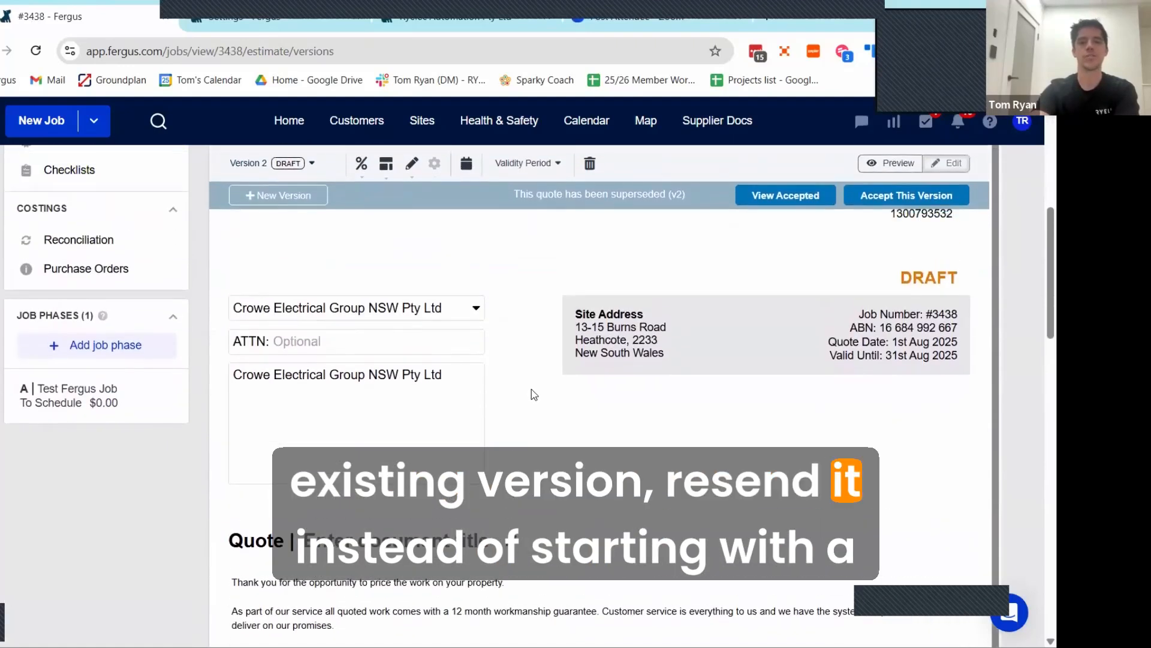
{"action": "scroll", "coordinate": [530, 389], "scroll_direction": "down", "scroll_amount": 4}
{"action": "scroll", "coordinate": [534, 387], "scroll_direction": "down", "scroll_amount": 2}
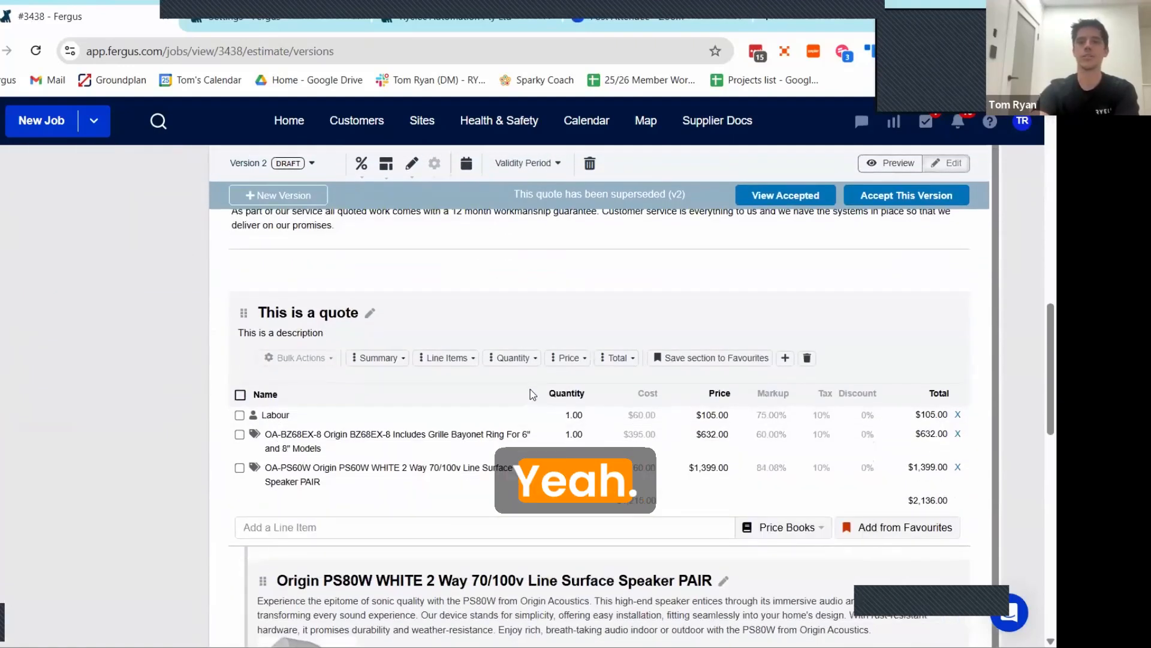
Step: Compare both quote versions in the versions list, and check the job's variations
{"action": "scroll", "coordinate": [536, 369], "scroll_direction": "up", "scroll_amount": 1}
{"action": "scroll", "coordinate": [535, 360], "scroll_direction": "up", "scroll_amount": 3}
{"action": "left_click", "coordinate": [615, 336]}
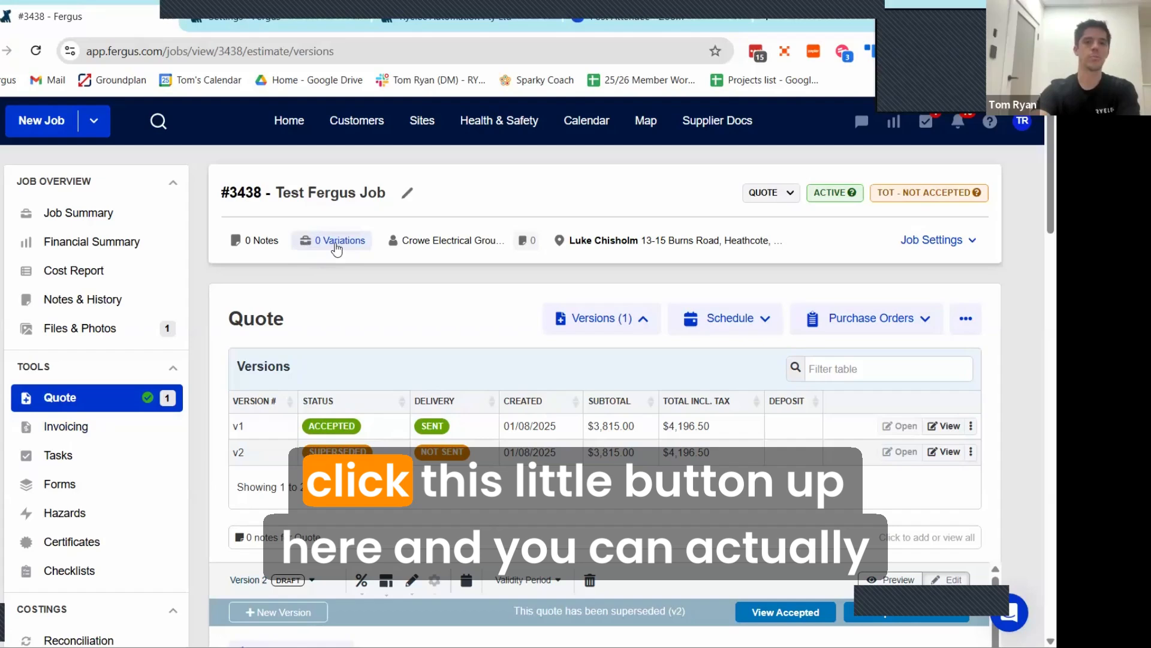
{"action": "left_click", "coordinate": [337, 241]}
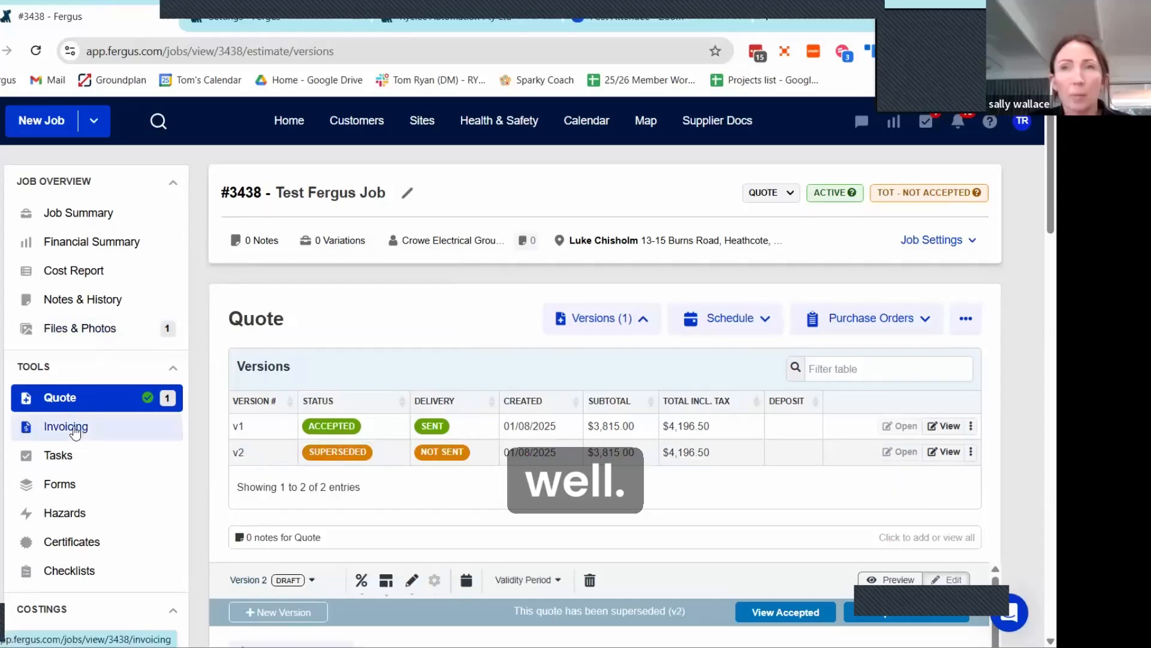
Step: Start an invoice from the quote in the job's invoicing area, and examine the options for selecting costs
{"action": "left_click", "coordinate": [74, 430]}
{"action": "scroll", "coordinate": [545, 367], "scroll_direction": "down", "scroll_amount": 2}
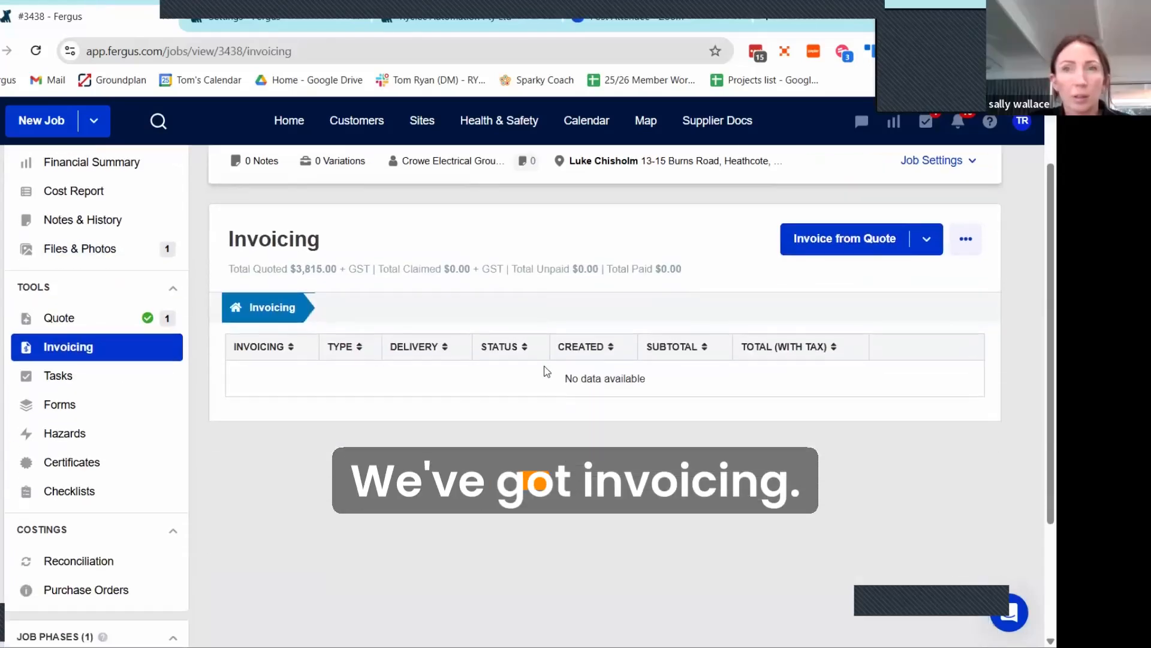
{"action": "scroll", "coordinate": [719, 335], "scroll_direction": "up", "scroll_amount": 2}
{"action": "left_click", "coordinate": [818, 324]}
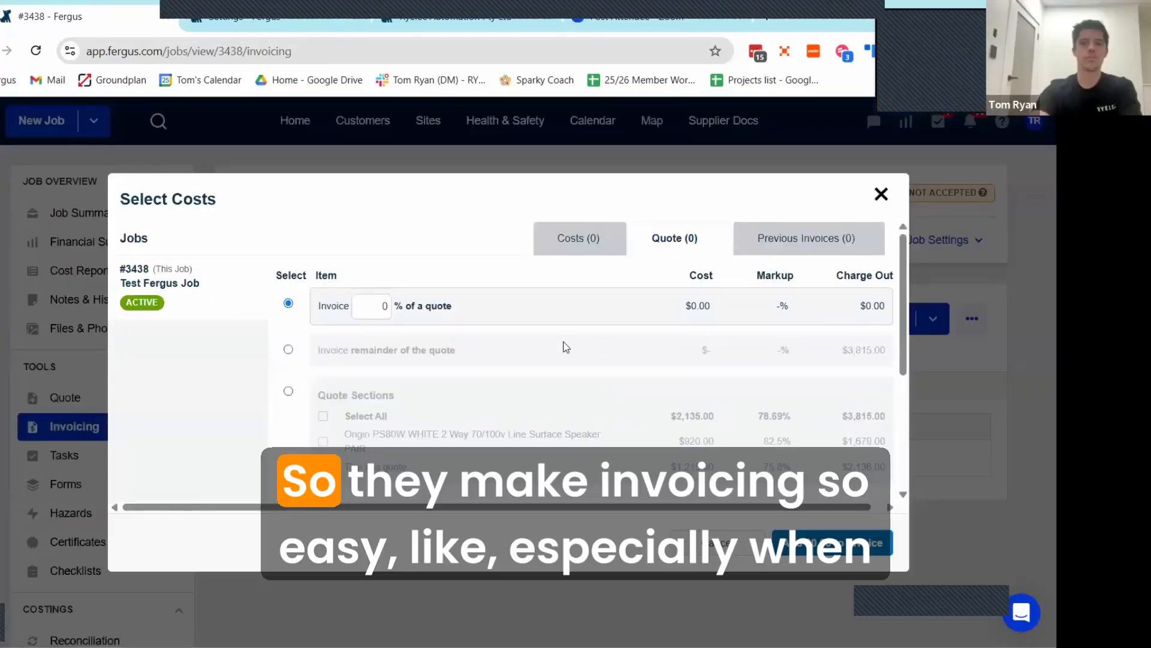
{"action": "scroll", "coordinate": [552, 265], "scroll_direction": "down", "scroll_amount": 1}
{"action": "scroll", "coordinate": [556, 272], "scroll_direction": "up", "scroll_amount": 1}
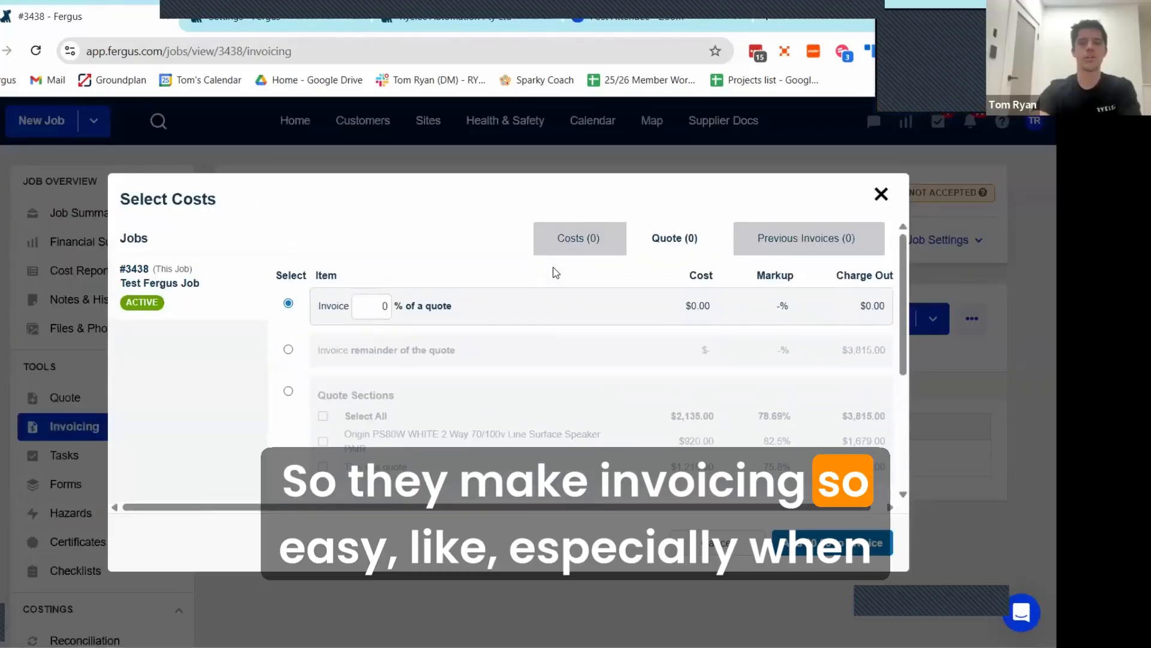
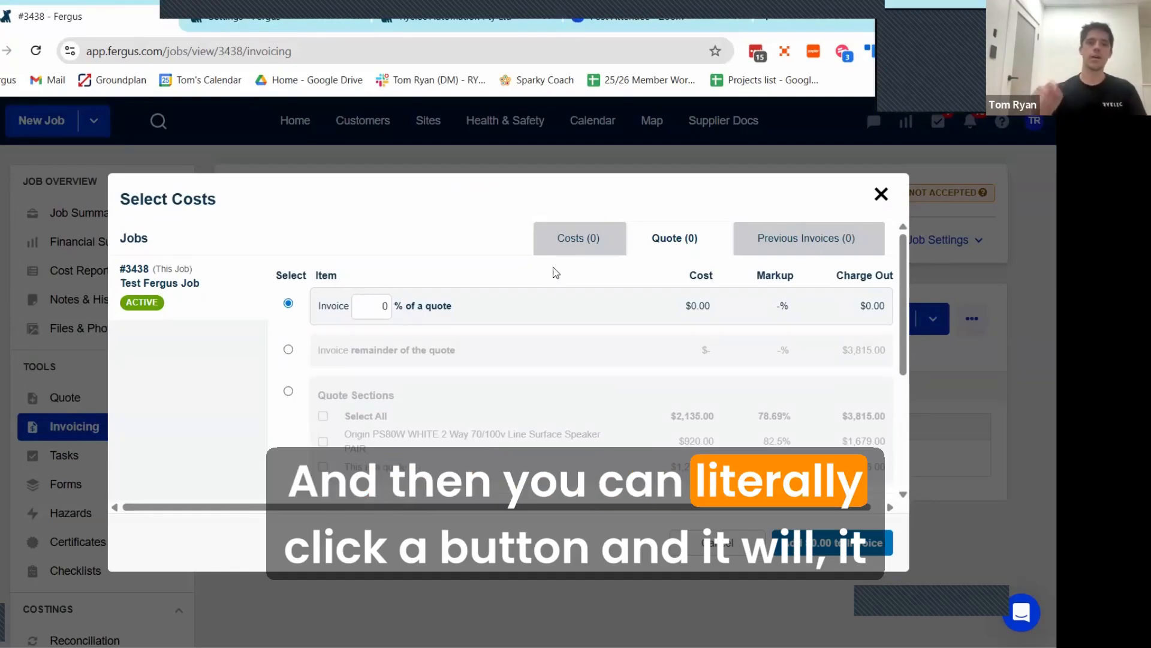
Step: Cancel the cost selection, create a quick invoice for the job, and look over its draft
{"action": "left_click", "coordinate": [728, 542]}
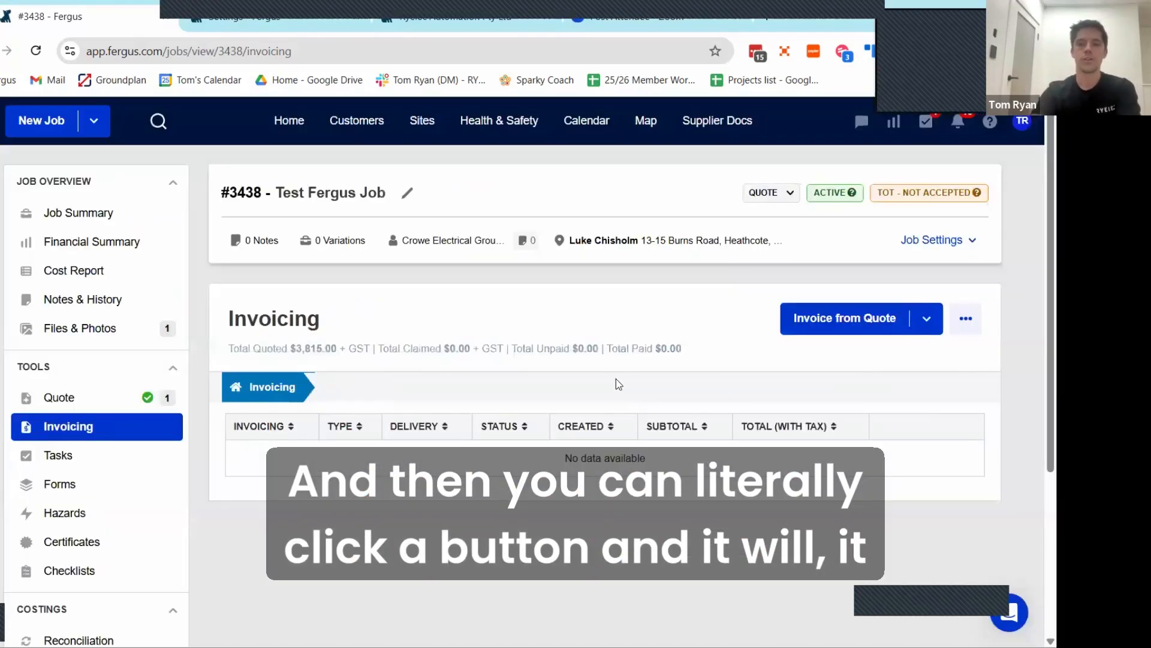
{"action": "left_click", "coordinate": [924, 319]}
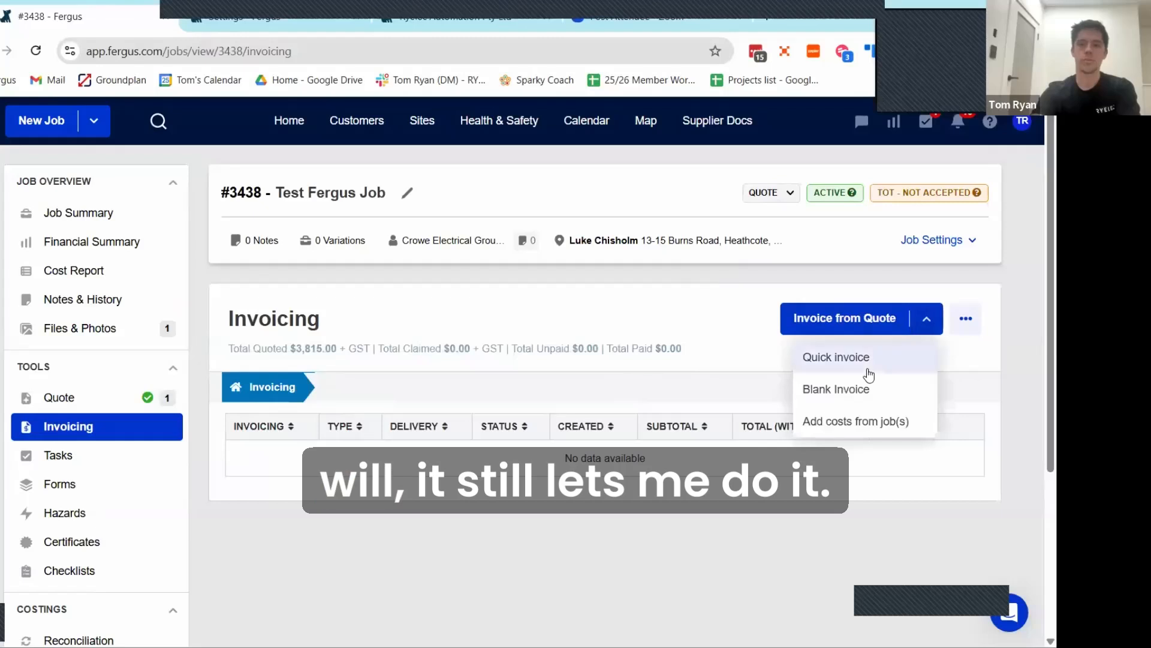
{"action": "left_click", "coordinate": [835, 358]}
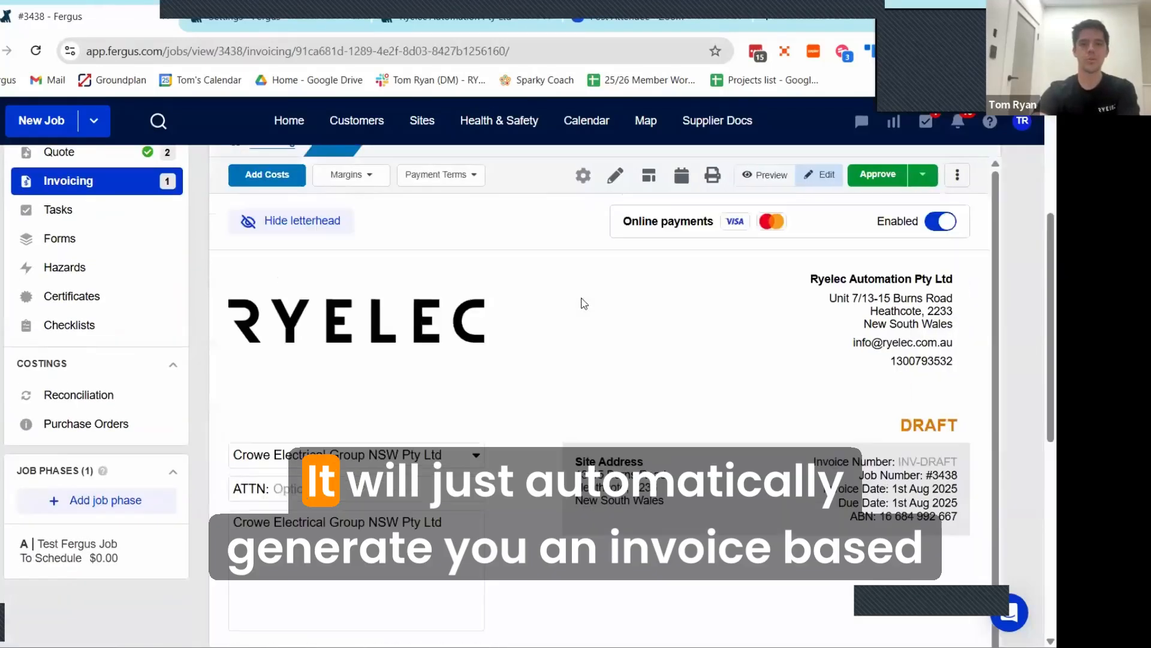
{"action": "scroll", "coordinate": [570, 309], "scroll_direction": "down", "scroll_amount": 4}
{"action": "scroll", "coordinate": [568, 312], "scroll_direction": "down", "scroll_amount": 4}
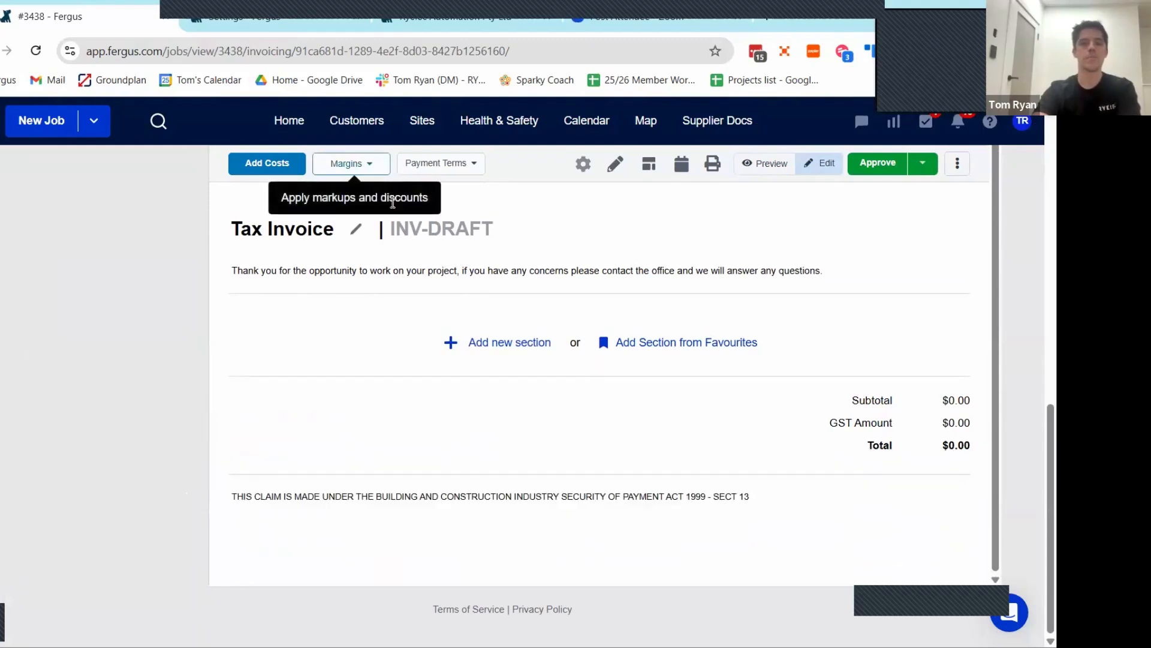
{"action": "scroll", "coordinate": [487, 313], "scroll_direction": "up", "scroll_amount": 6}
{"action": "scroll", "coordinate": [487, 313], "scroll_direction": "down", "scroll_amount": 6}
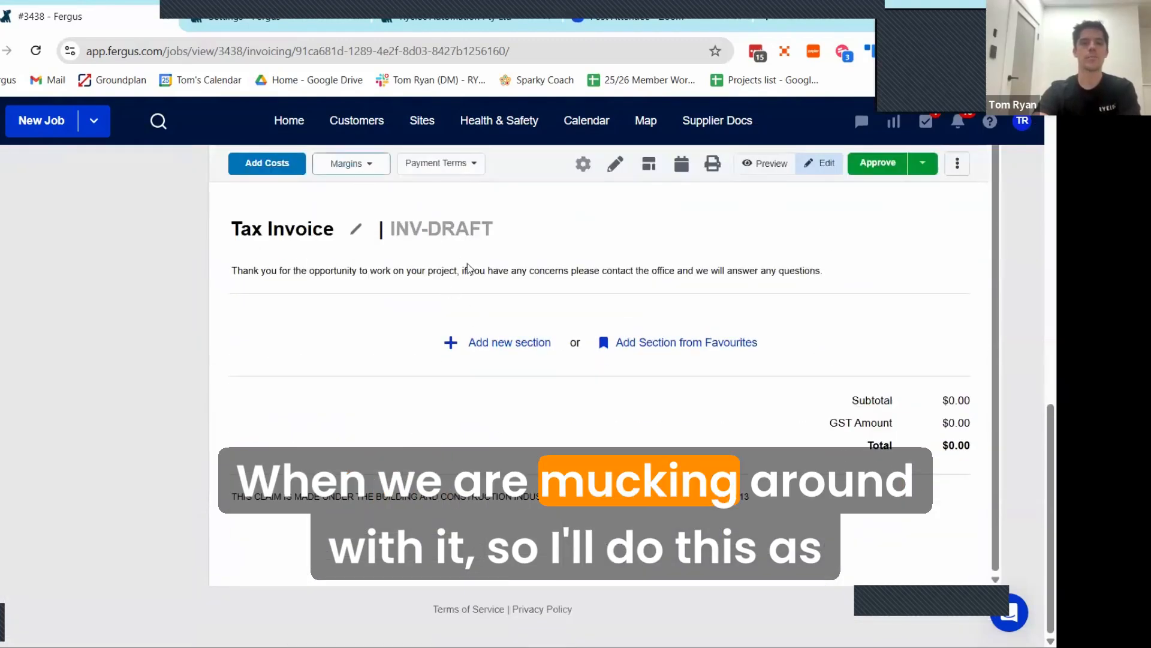
{"action": "scroll", "coordinate": [468, 269], "scroll_direction": "up", "scroll_amount": 5}
Step: Create an invoice from the quote with all quote sections selected, and add their costs to the invoice
{"action": "left_click", "coordinate": [855, 326]}
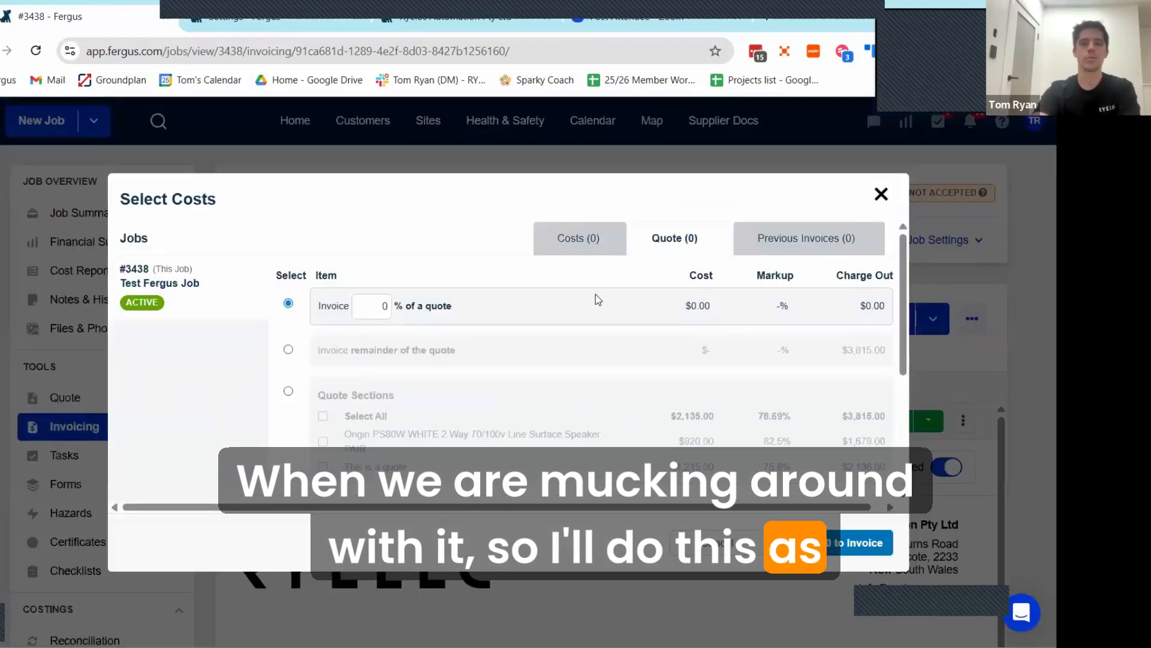
{"action": "left_click", "coordinate": [289, 391]}
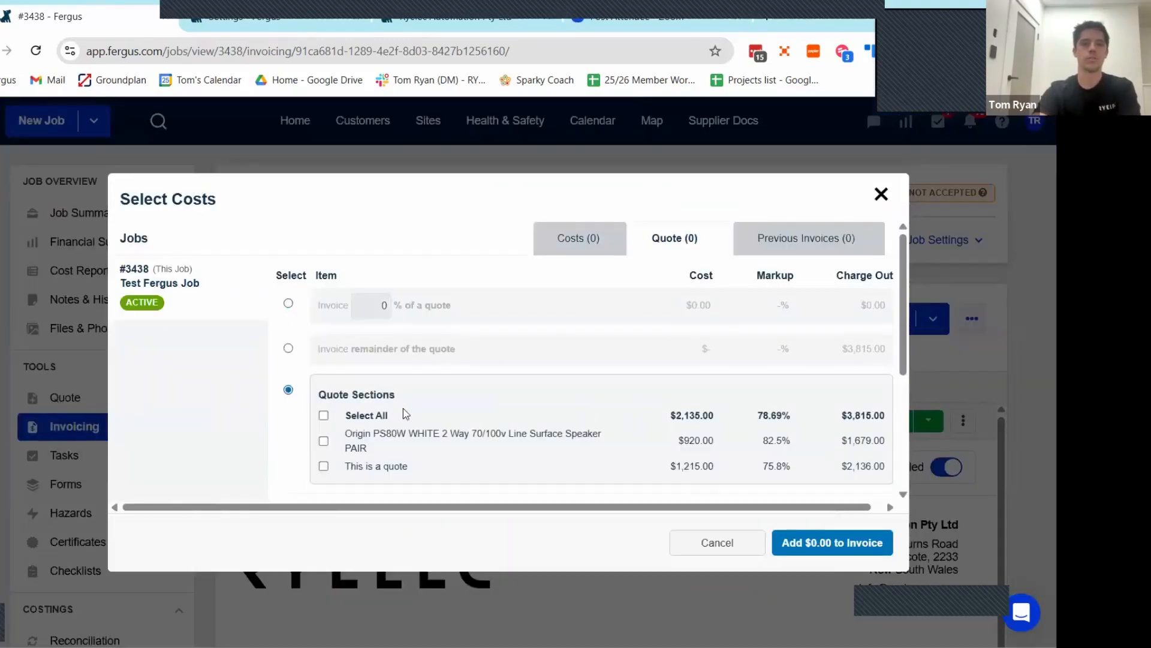
{"action": "left_click", "coordinate": [323, 416]}
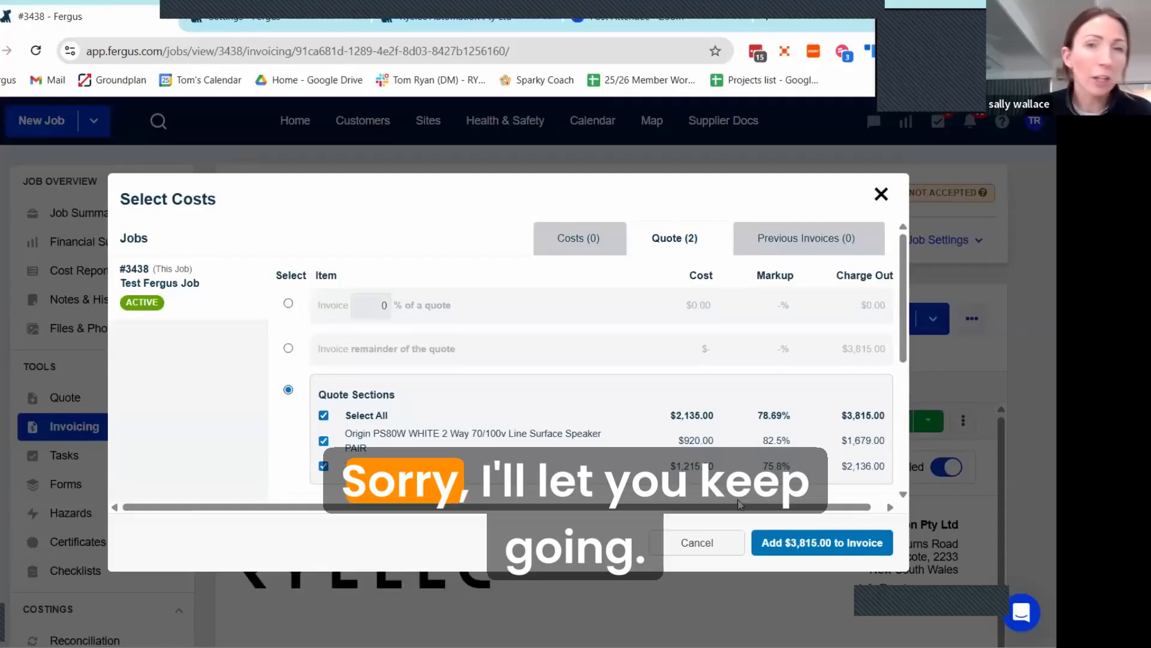
{"action": "left_click", "coordinate": [809, 544]}
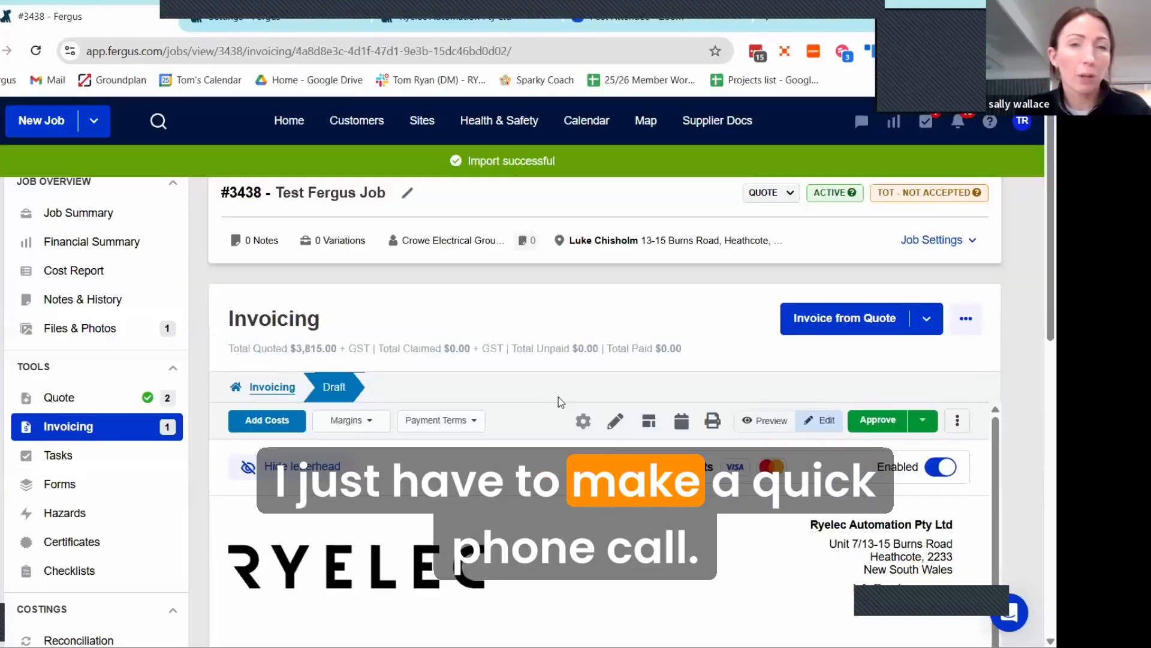
Step: Look through the new draft invoice's letterhead, customer details, sections and line items
{"action": "scroll", "coordinate": [367, 270], "scroll_direction": "down", "scroll_amount": 5}
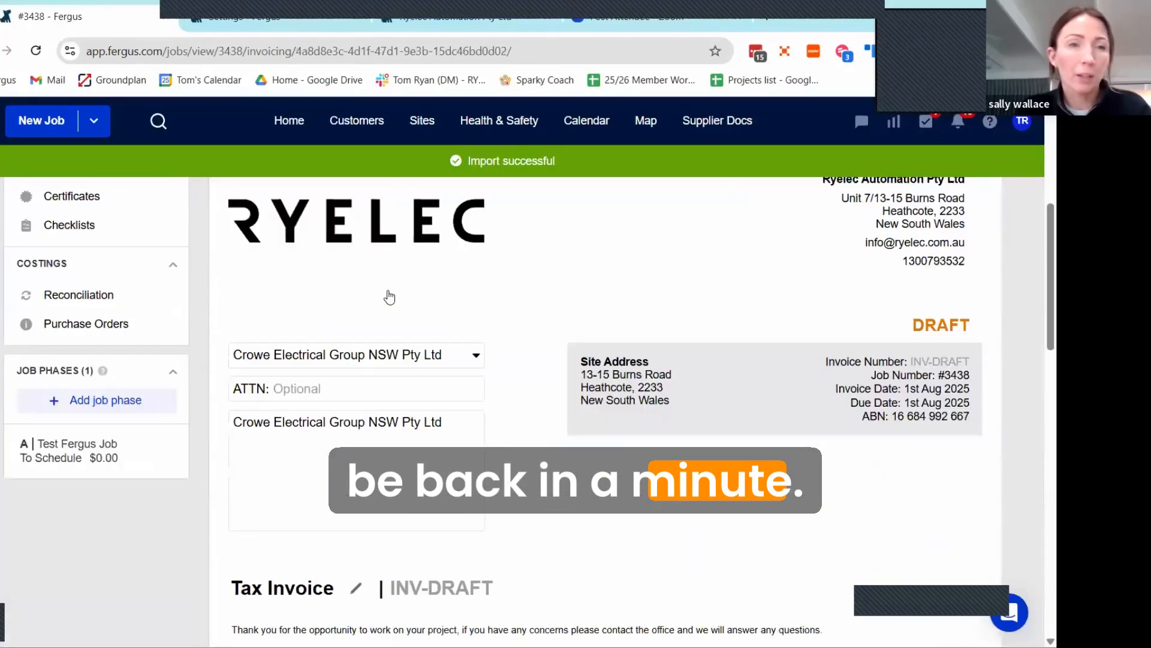
{"action": "scroll", "coordinate": [359, 312], "scroll_direction": "up", "scroll_amount": 2}
{"action": "scroll", "coordinate": [342, 330], "scroll_direction": "up", "scroll_amount": 1}
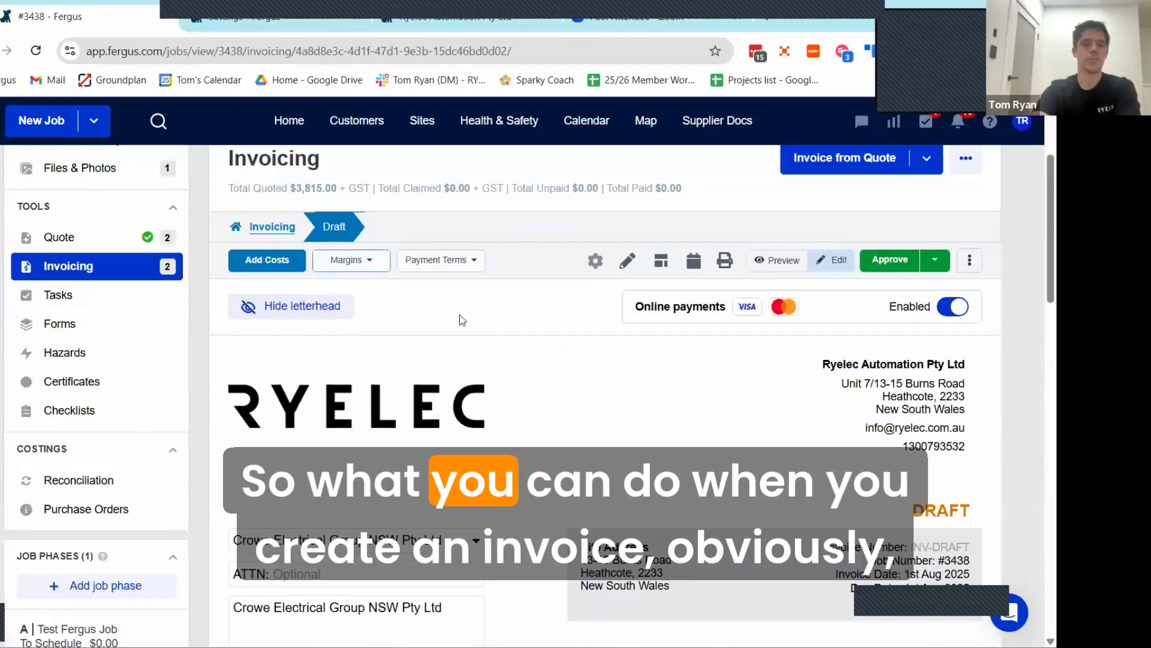
{"action": "scroll", "coordinate": [467, 329], "scroll_direction": "down", "scroll_amount": 1}
{"action": "scroll", "coordinate": [467, 329], "scroll_direction": "down", "scroll_amount": 10}
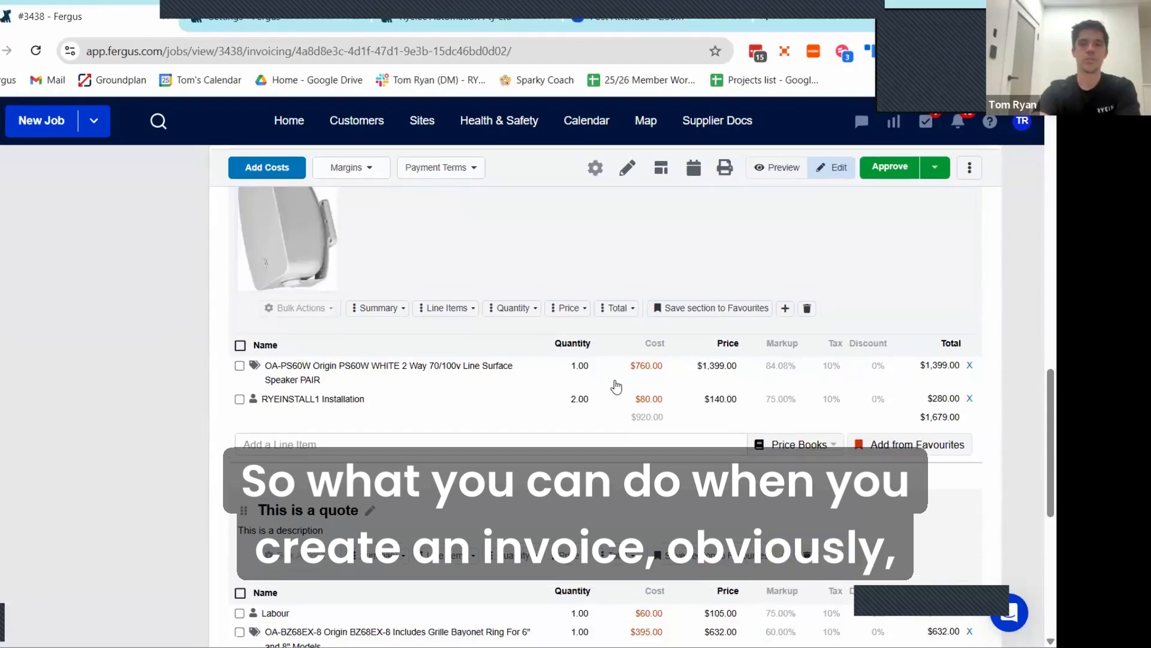
{"action": "scroll", "coordinate": [612, 381], "scroll_direction": "up", "scroll_amount": 4}
{"action": "scroll", "coordinate": [605, 379], "scroll_direction": "up", "scroll_amount": 2}
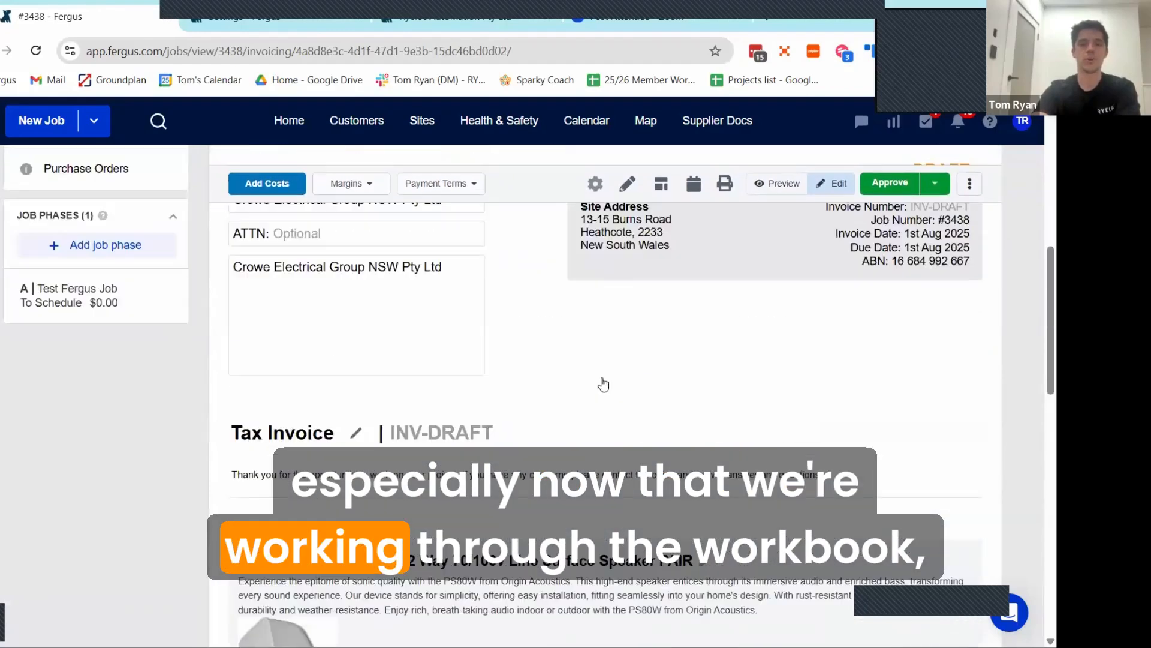
{"action": "scroll", "coordinate": [599, 379], "scroll_direction": "down", "scroll_amount": 6}
{"action": "scroll", "coordinate": [593, 379], "scroll_direction": "up", "scroll_amount": 2}
{"action": "scroll", "coordinate": [594, 378], "scroll_direction": "down", "scroll_amount": 3}
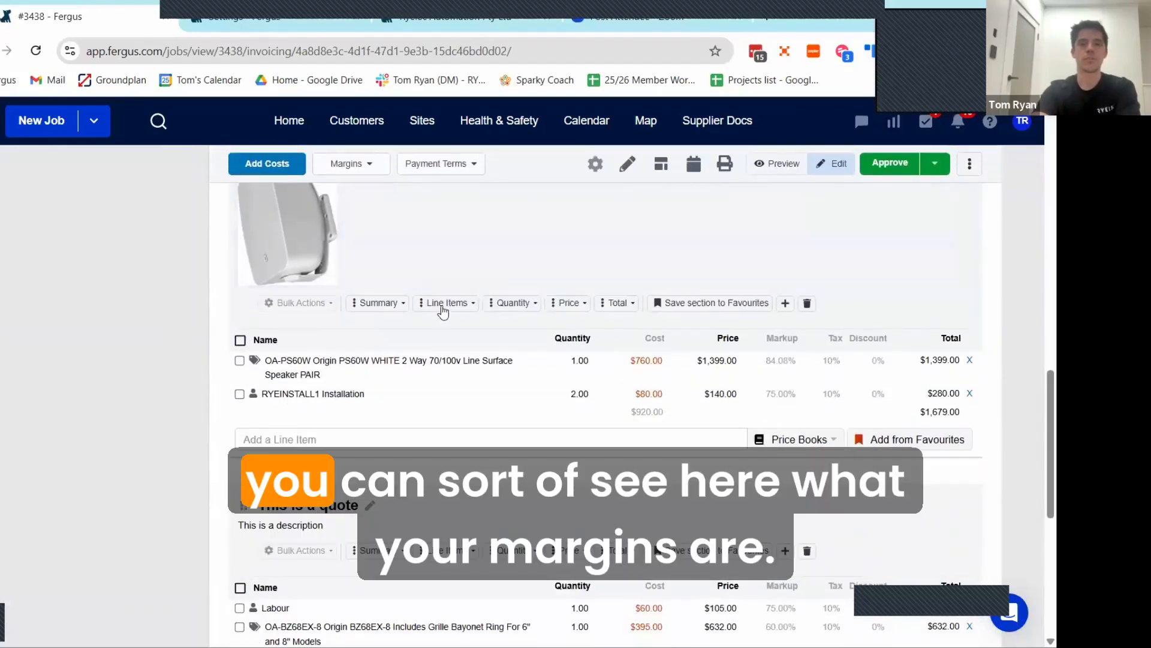
Step: Examine the invoice's job margins, gross profit and total margin in the markups and discounts table
{"action": "left_click", "coordinate": [352, 166]}
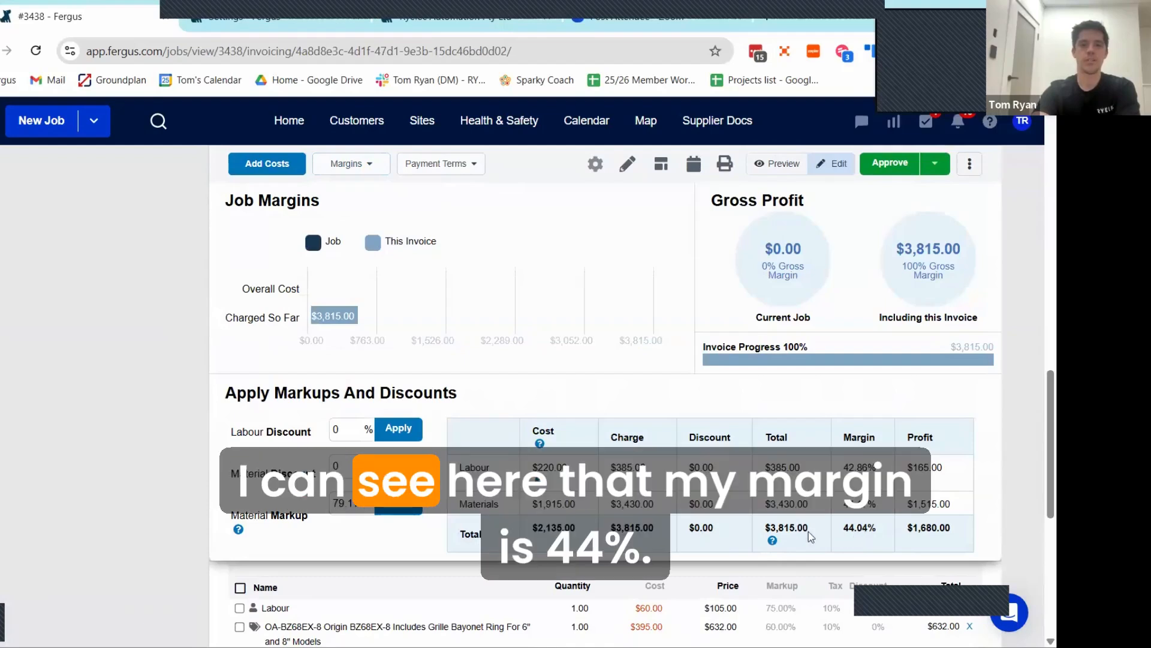
{"action": "left_click_drag", "start_coordinate": [876, 528], "coordinate": [845, 534]}
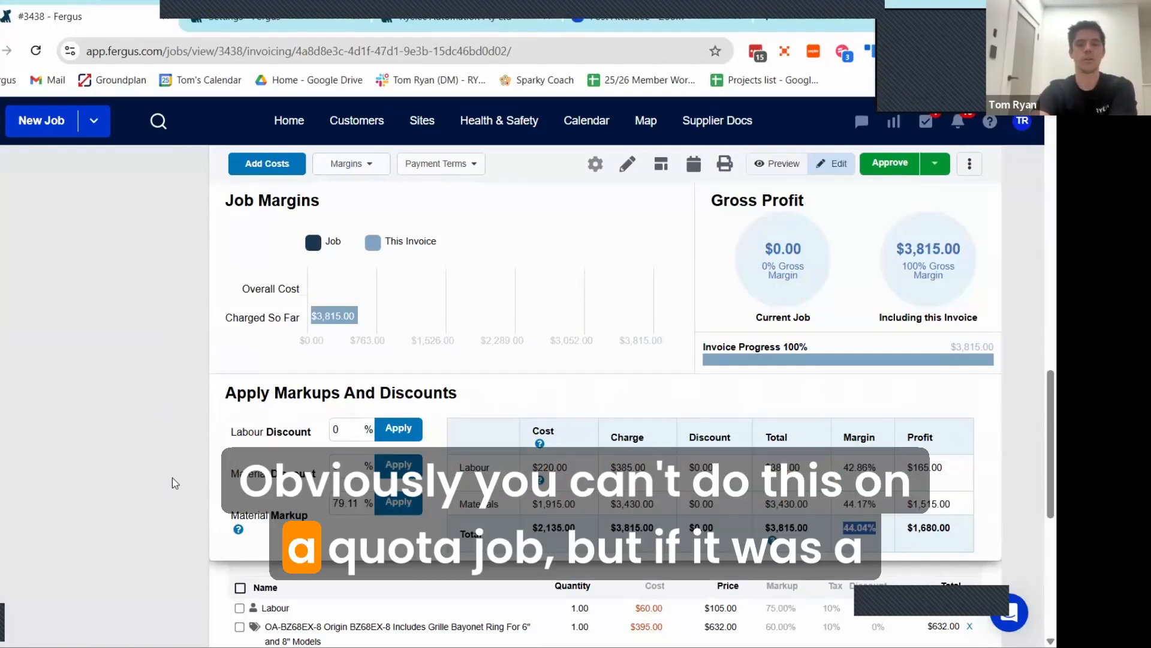
{"action": "scroll", "coordinate": [178, 470], "scroll_direction": "down", "scroll_amount": 8}
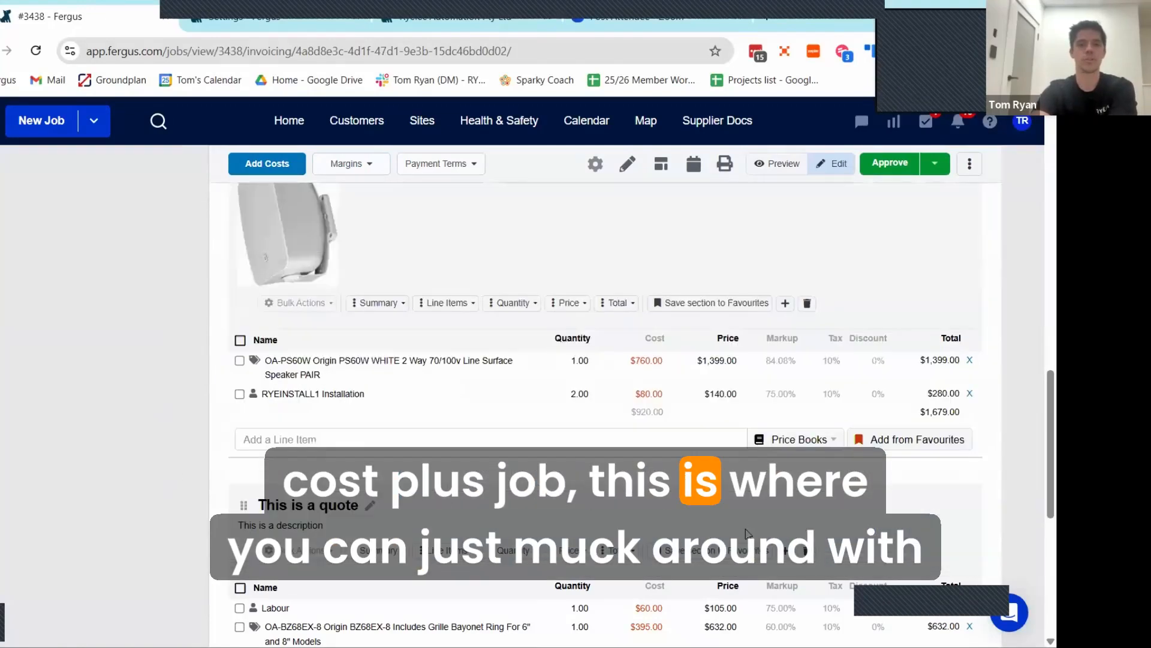
Step: Set the markup of the OA-PS60W speaker line in the "This is a quote" section to 100%
{"action": "scroll", "coordinate": [769, 428], "scroll_direction": "down", "scroll_amount": 1}
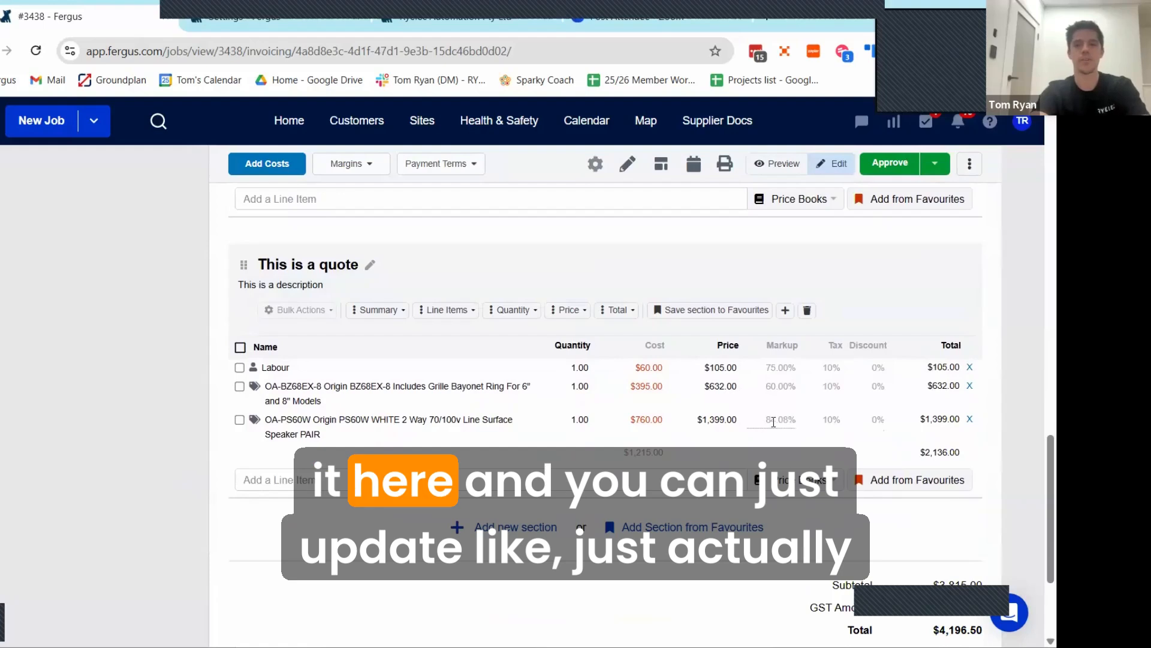
{"action": "left_click", "coordinate": [774, 422]}
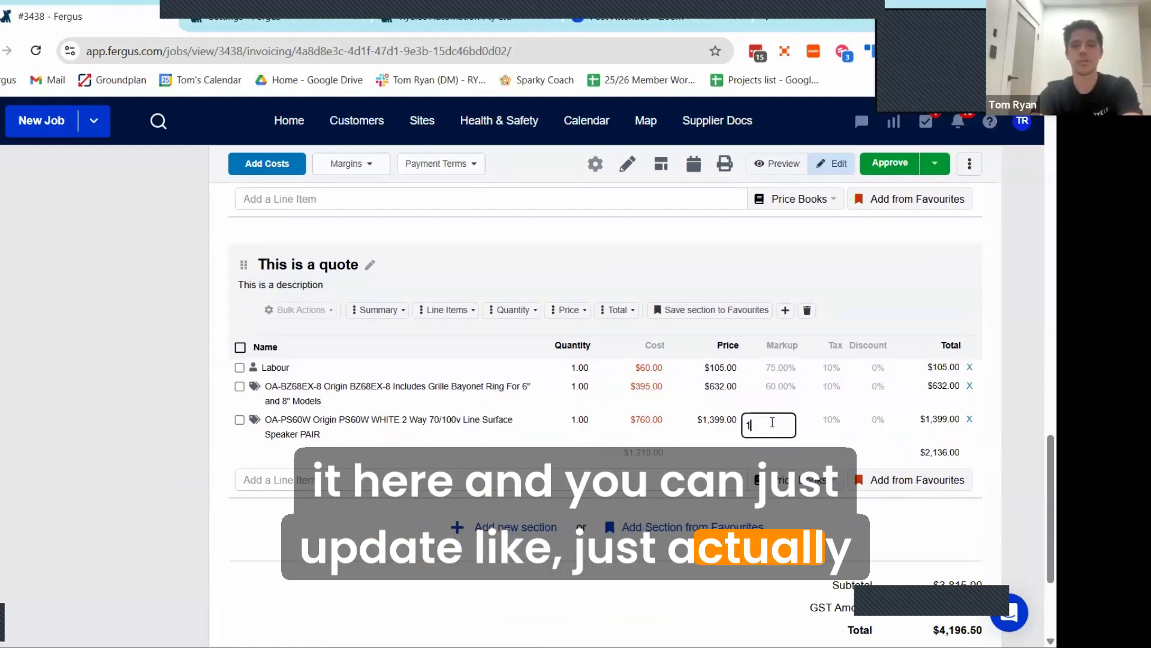
{"action": "type", "text": "100"}
{"action": "key", "text": "Return"}
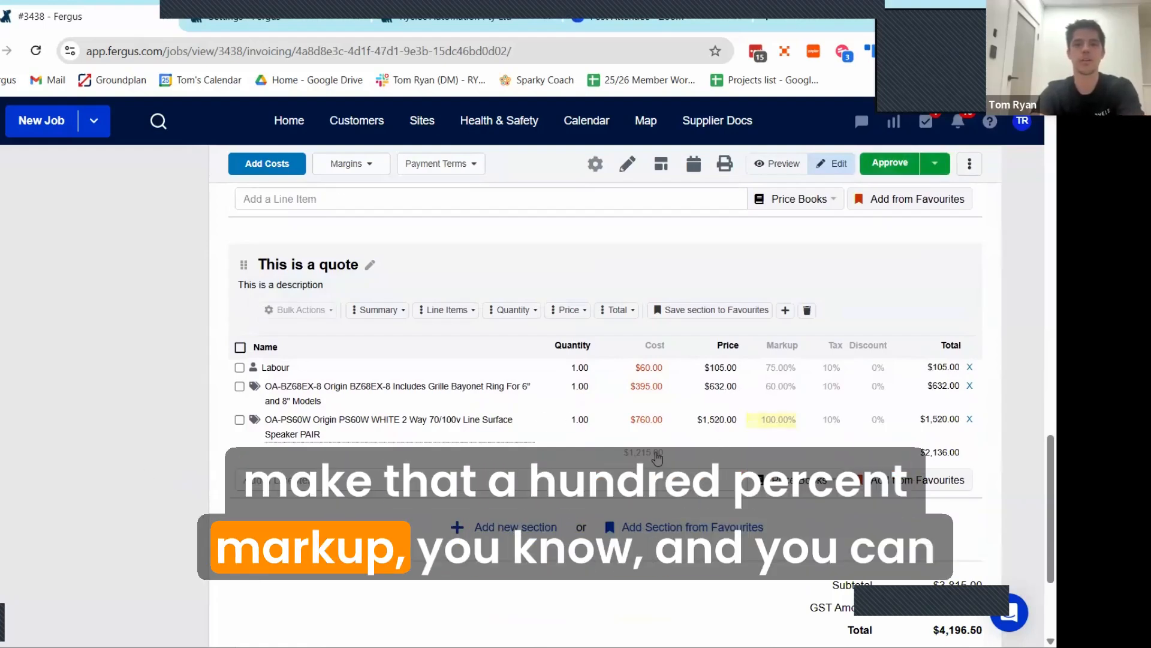
Step: Set the quantity of the Labour line in the "This is a quote" section to 2
{"action": "scroll", "coordinate": [611, 461], "scroll_direction": "up", "scroll_amount": 1}
{"action": "scroll", "coordinate": [600, 459], "scroll_direction": "up", "scroll_amount": 1}
{"action": "scroll", "coordinate": [583, 457], "scroll_direction": "up", "scroll_amount": 1}
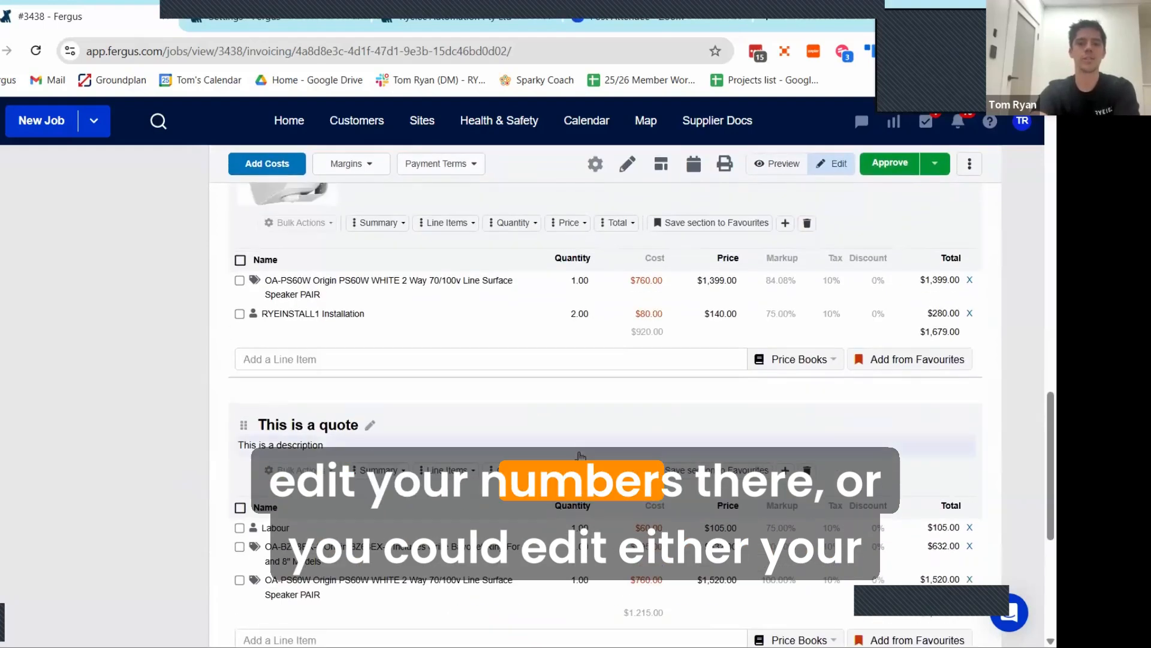
{"action": "scroll", "coordinate": [576, 451], "scroll_direction": "down", "scroll_amount": 1}
{"action": "left_click", "coordinate": [576, 447]}
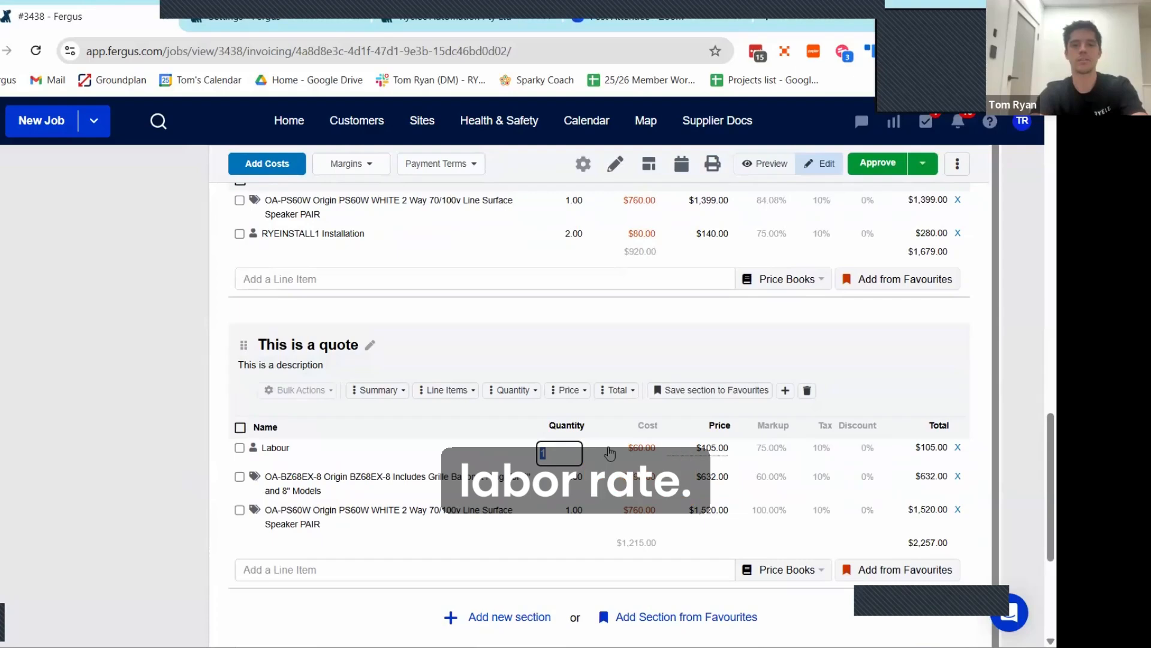
{"action": "type", "text": "2"}
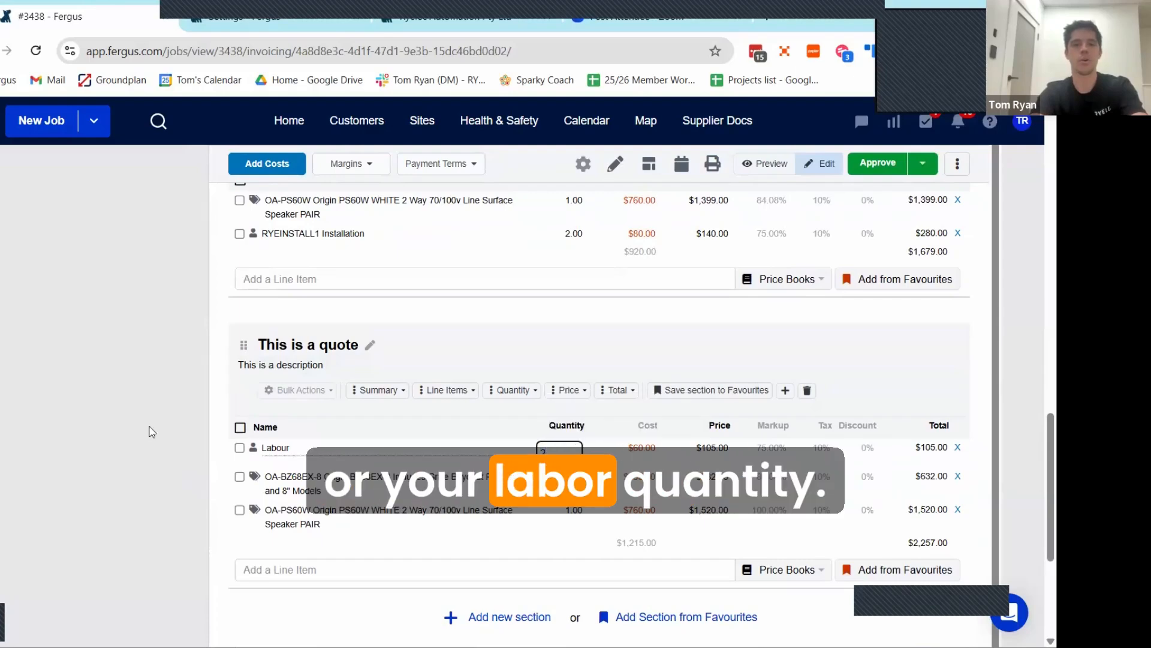
{"action": "left_click", "coordinate": [189, 437]}
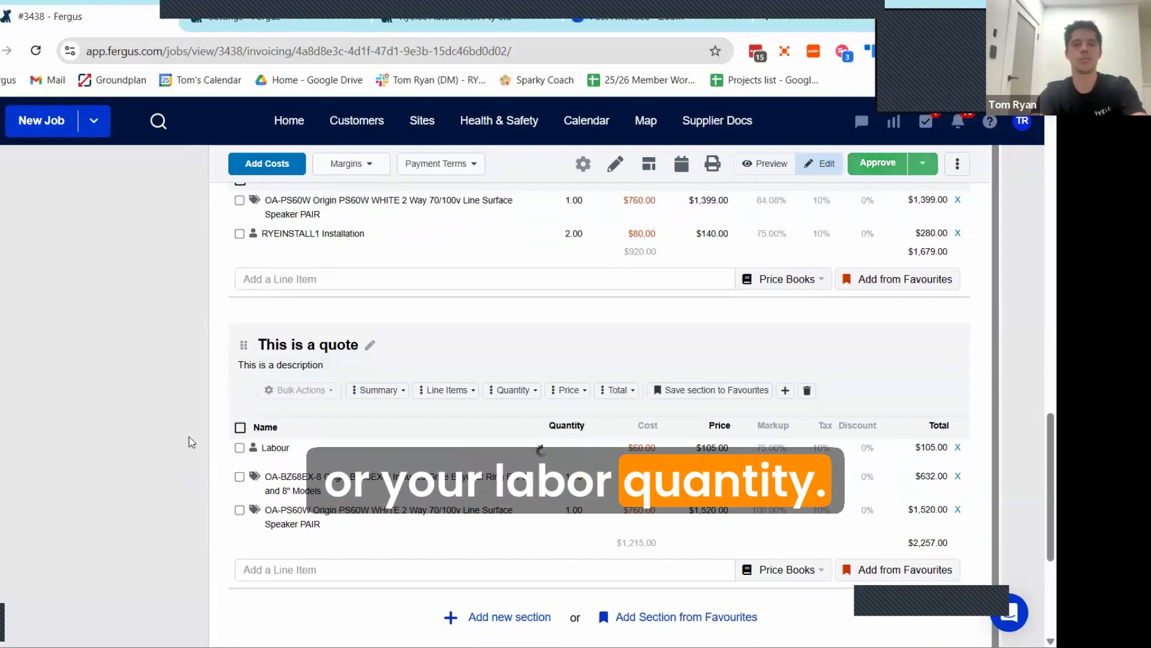
Step: Recheck the invoice's margins and gross profit with the edited line items, and close the margin overview
{"action": "left_click", "coordinate": [378, 175]}
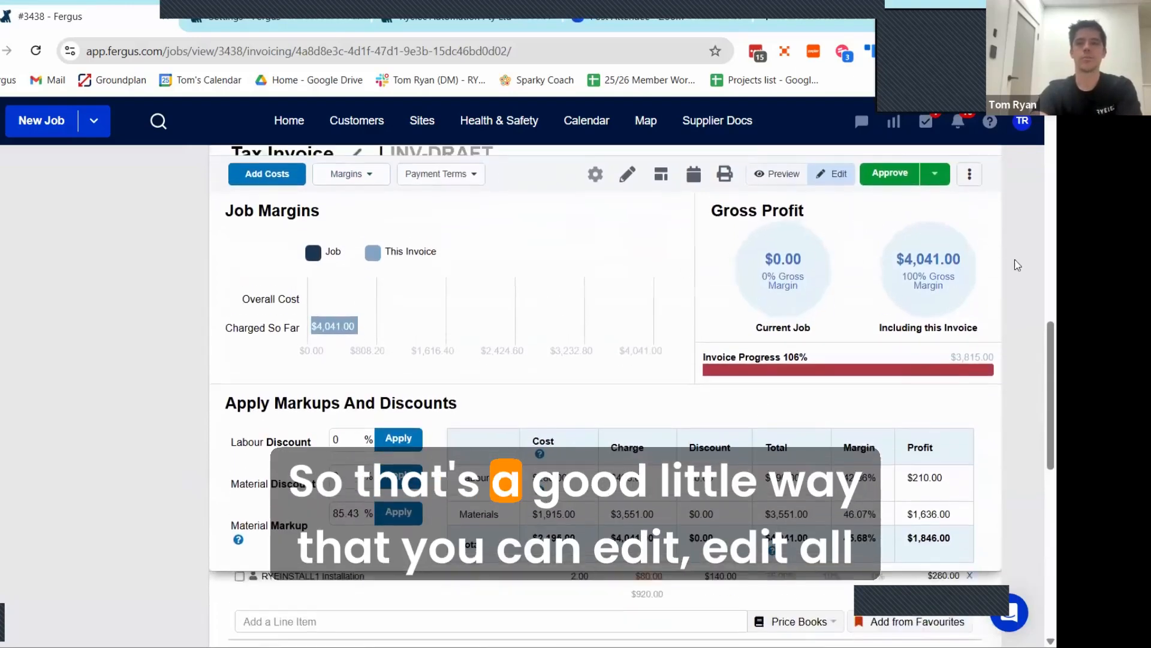
{"action": "left_click", "coordinate": [379, 175]}
{"action": "scroll", "coordinate": [609, 356], "scroll_direction": "down", "scroll_amount": 8}
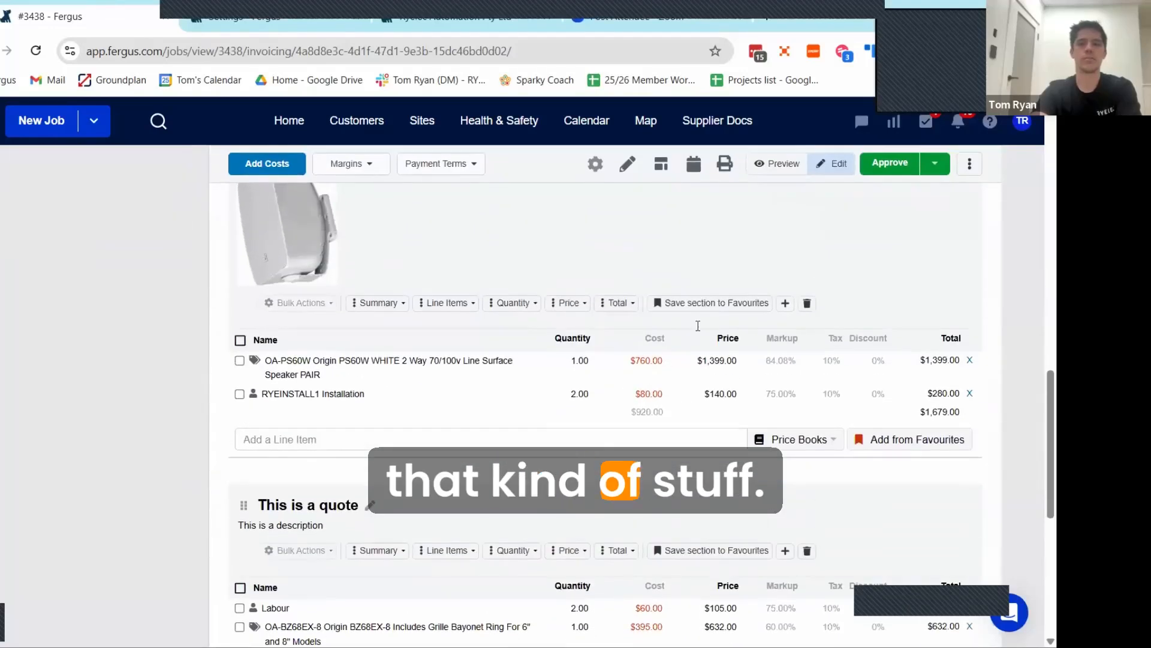
Step: Approve the draft invoice with the option to email it, leaving the site visit unmarked
{"action": "scroll", "coordinate": [698, 325], "scroll_direction": "up", "scroll_amount": 3}
{"action": "scroll", "coordinate": [736, 262], "scroll_direction": "up", "scroll_amount": 8}
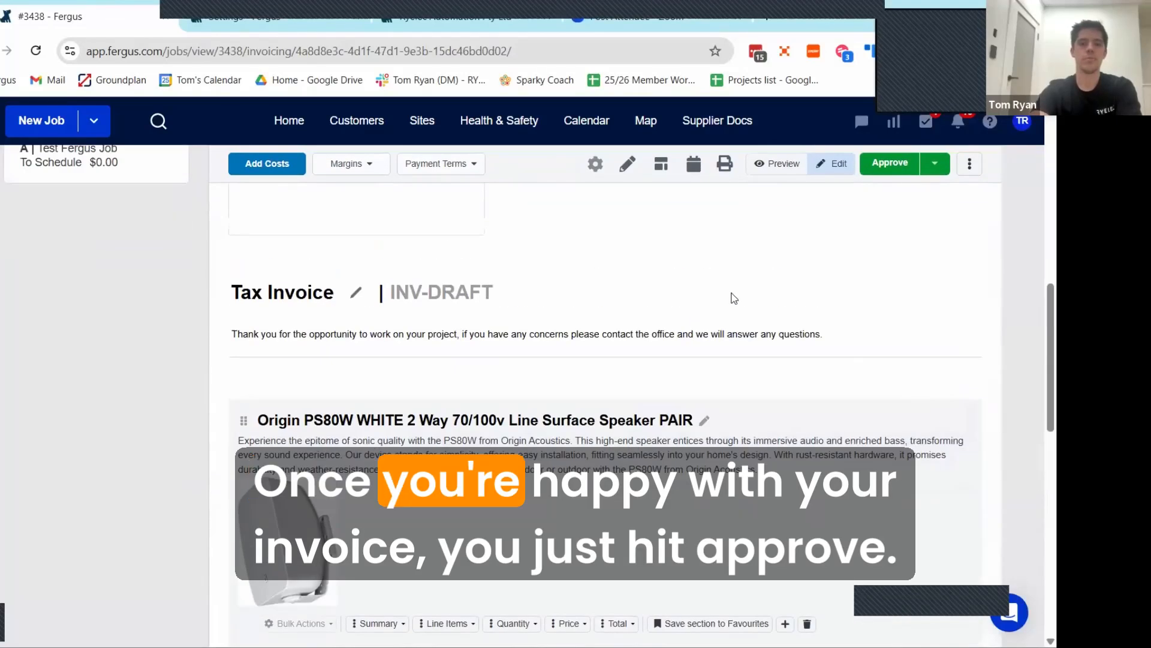
{"action": "scroll", "coordinate": [715, 316], "scroll_direction": "up", "scroll_amount": 5}
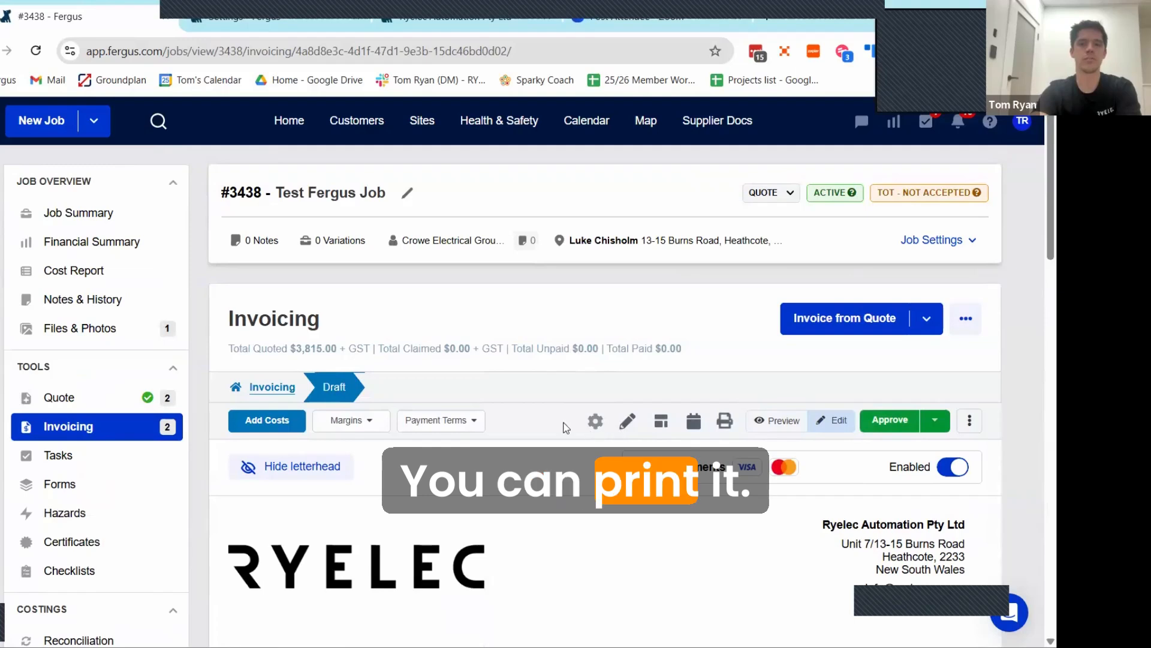
{"action": "left_click", "coordinate": [899, 427]}
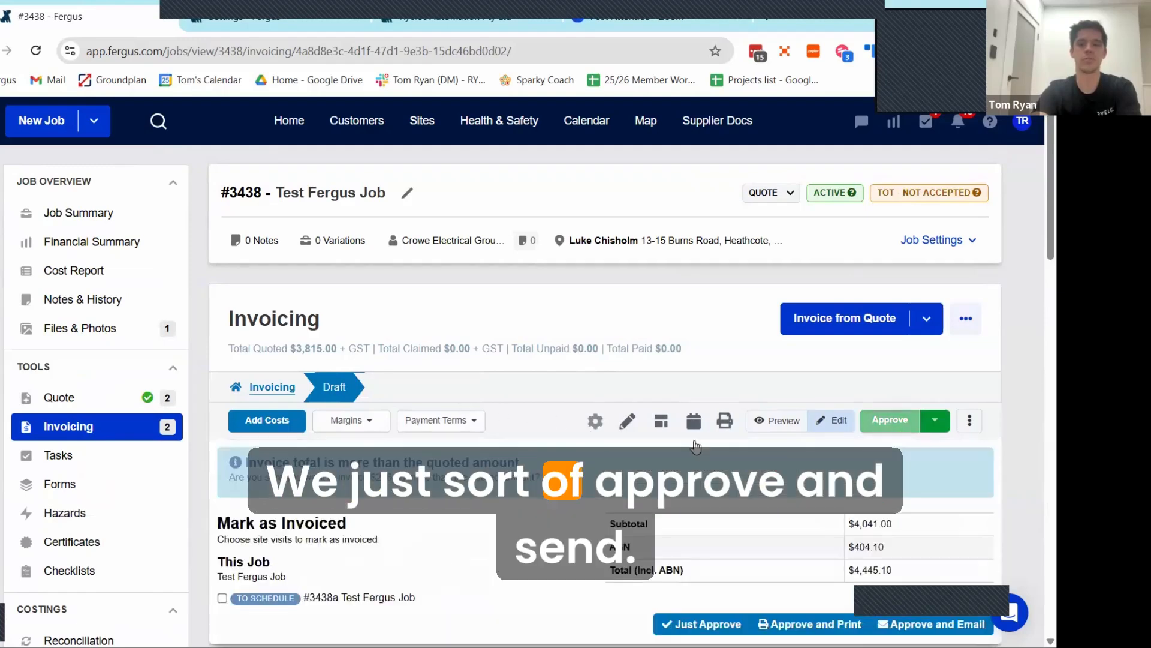
{"action": "scroll", "coordinate": [824, 467], "scroll_direction": "down", "scroll_amount": 3}
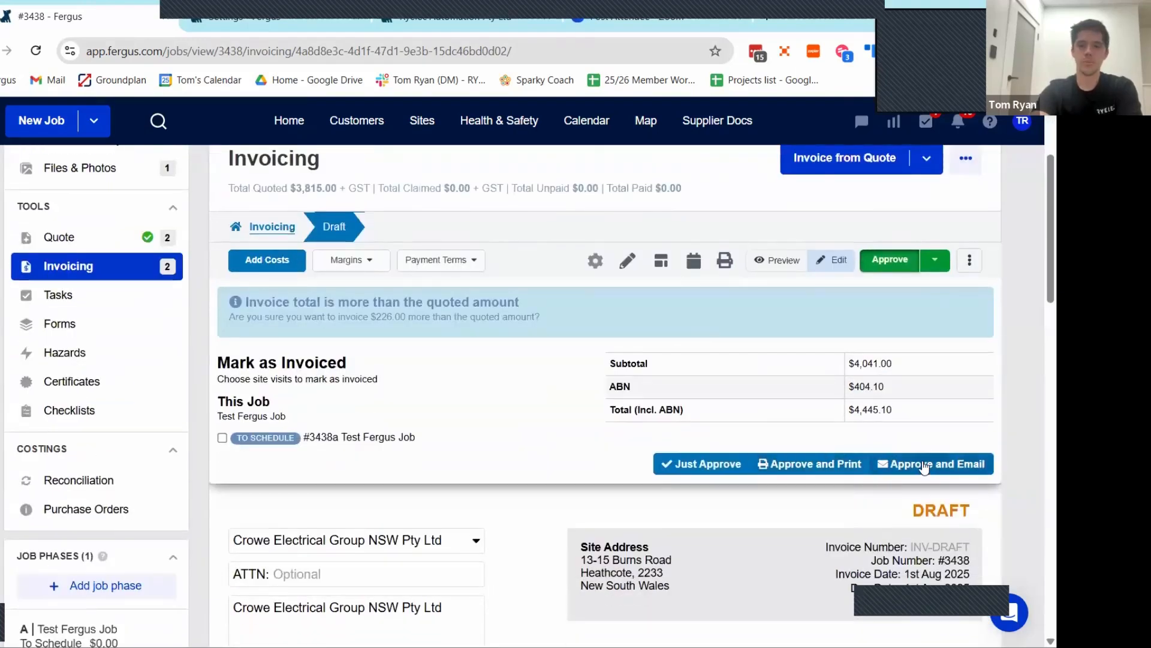
{"action": "left_click", "coordinate": [924, 463]}
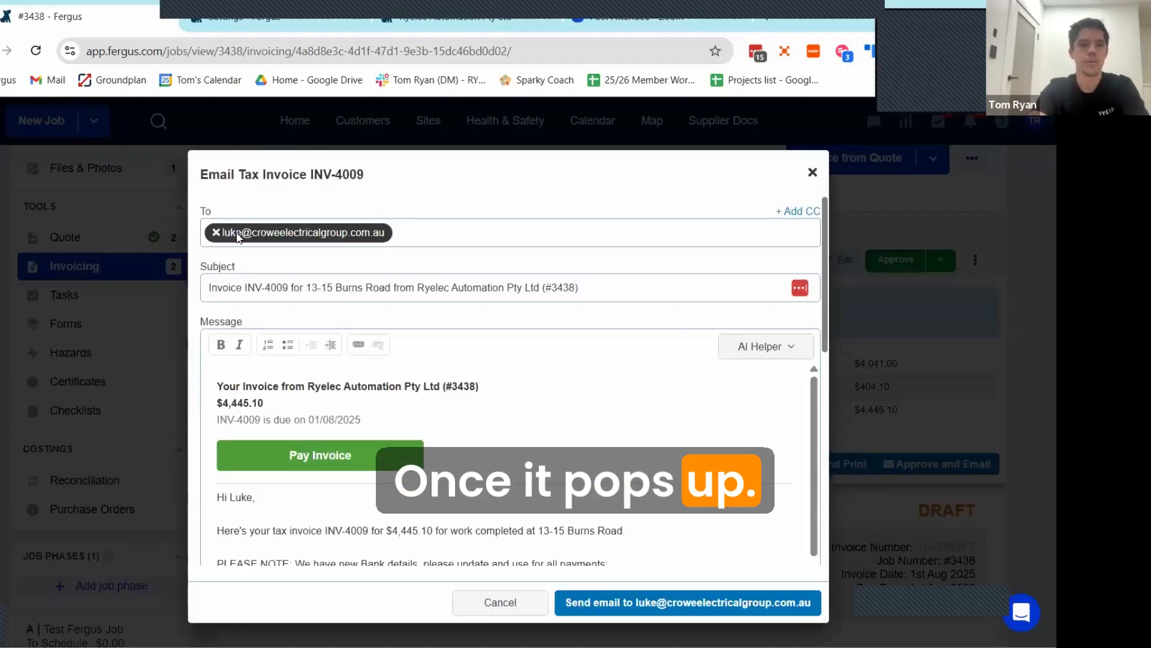
Step: Change the recipient of the invoice email to another contact's e-mail address, and review the message text
{"action": "left_click", "coordinate": [236, 232]}
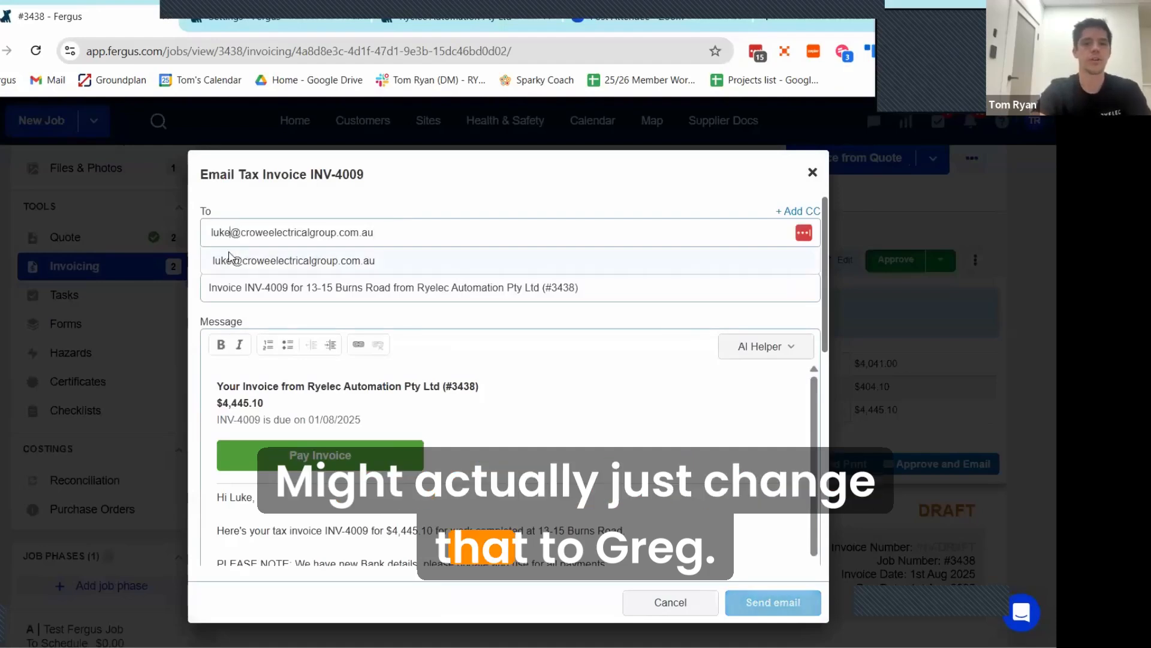
{"action": "key", "text": "BackSpace"}
{"action": "key", "text": "BackSpace"}
{"action": "key", "text": "BackSpace"}
{"action": "key", "text": "BackSpace"}
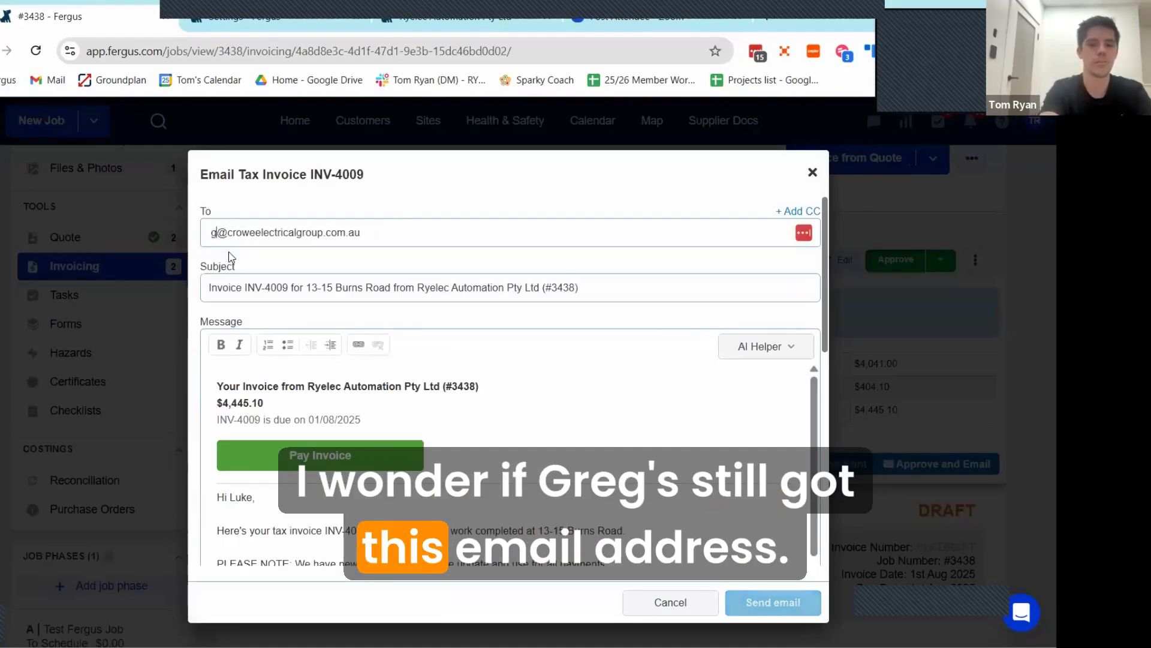
{"action": "type", "text": "greg"}
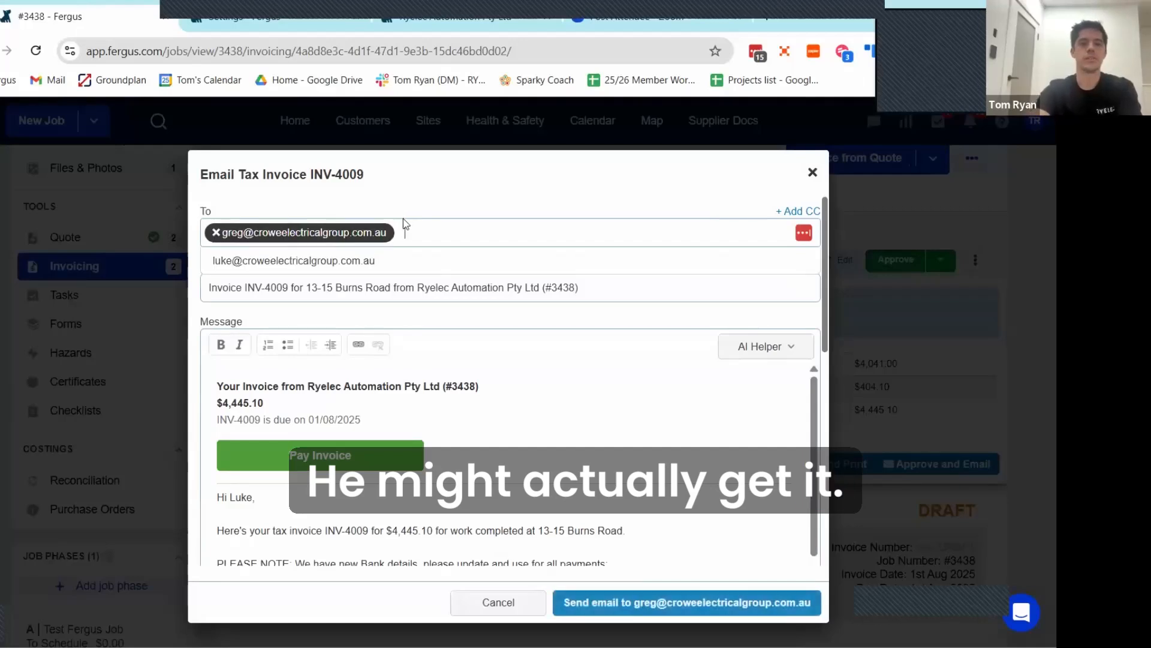
{"action": "scroll", "coordinate": [655, 516], "scroll_direction": "down", "scroll_amount": 3}
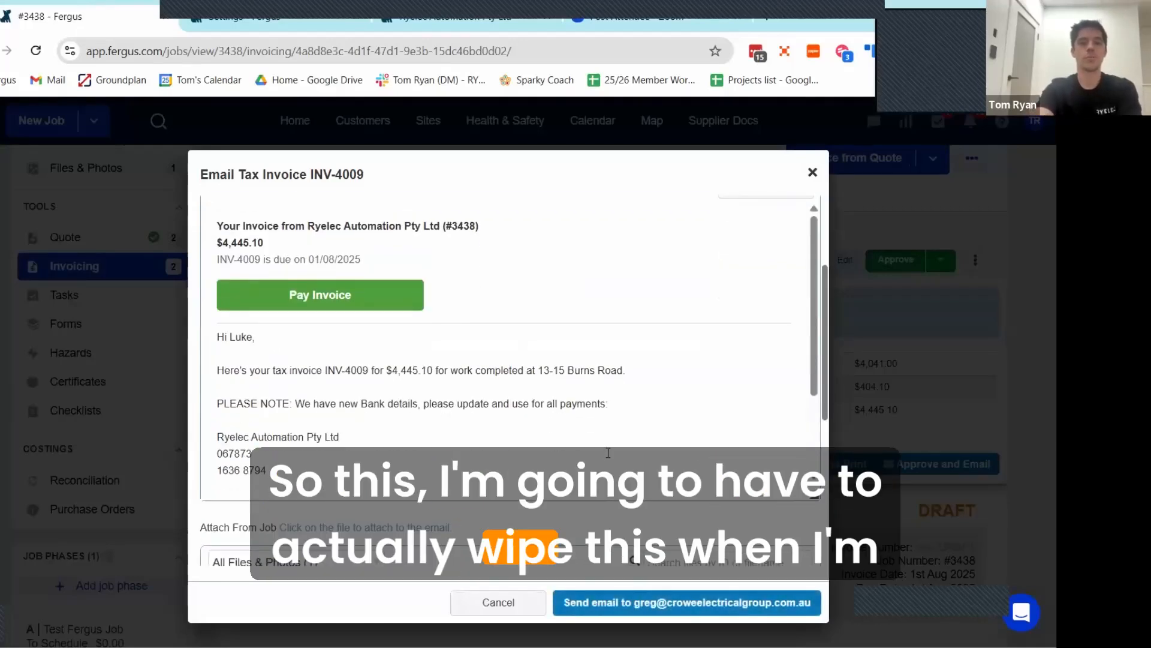
Step: Send the invoice email to the selected contact and check the invoice's delivery and payment status in the job's invoicing list
{"action": "left_click", "coordinate": [679, 601]}
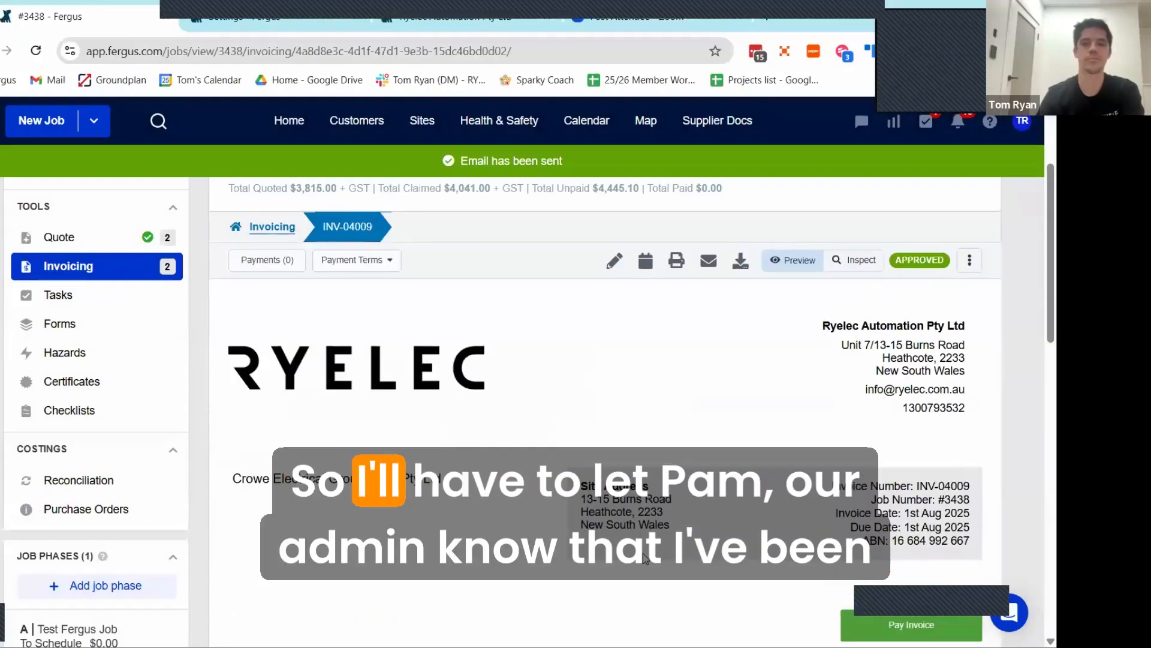
{"action": "scroll", "coordinate": [390, 433], "scroll_direction": "up", "scroll_amount": 3}
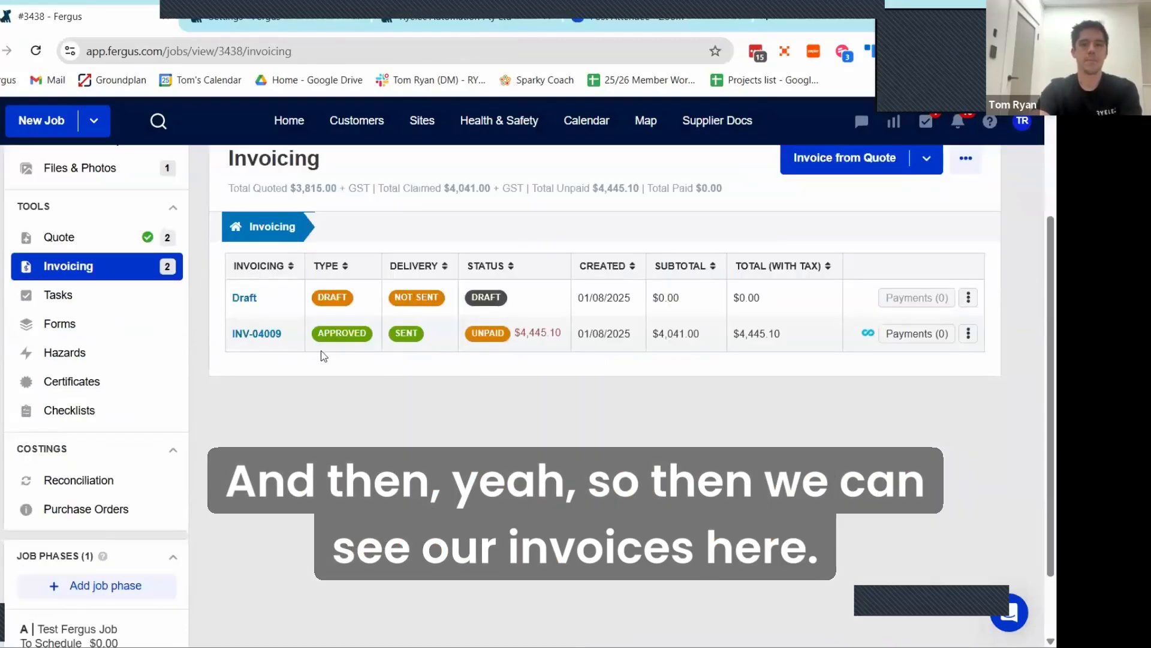
{"action": "double_click", "coordinate": [553, 333]}
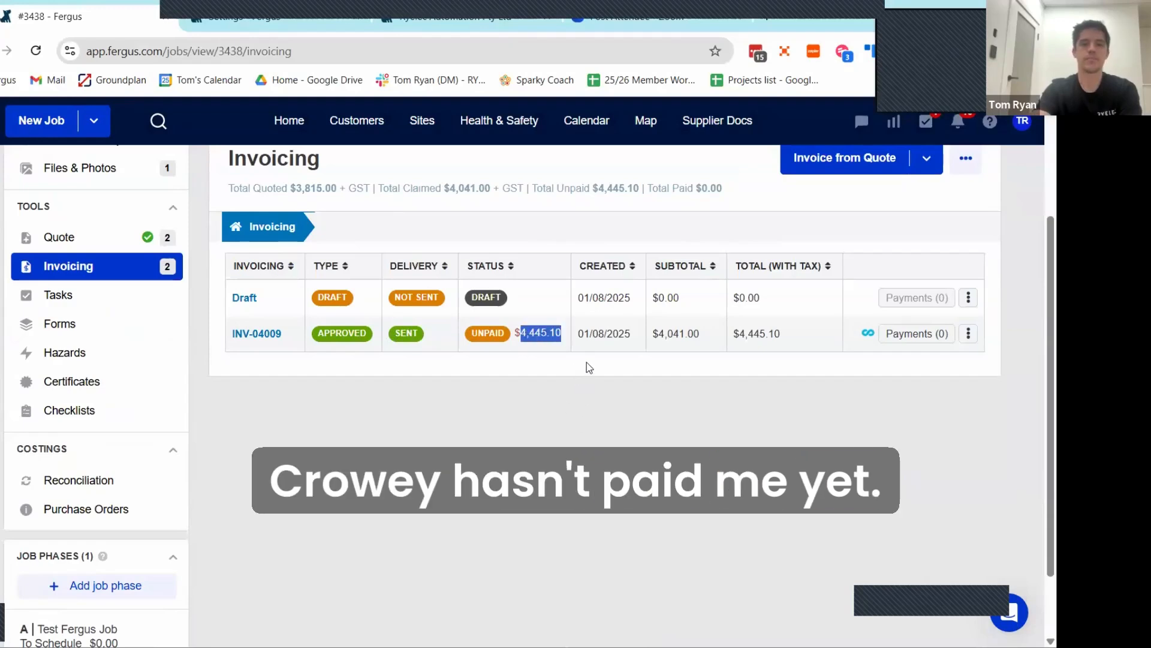
Step: Look at the job's tasks, then open job phase A and examine its name, description and scheduling details
{"action": "left_click", "coordinate": [100, 297]}
{"action": "scroll", "coordinate": [78, 479], "scroll_direction": "down", "scroll_amount": 4}
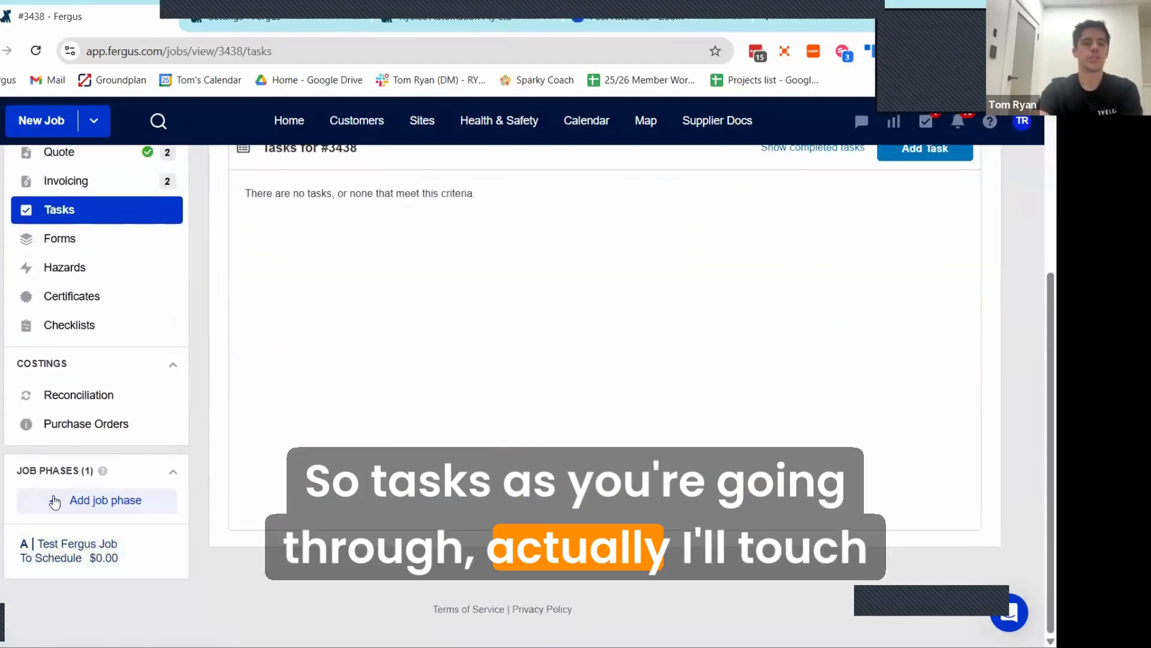
{"action": "left_click", "coordinate": [114, 558]}
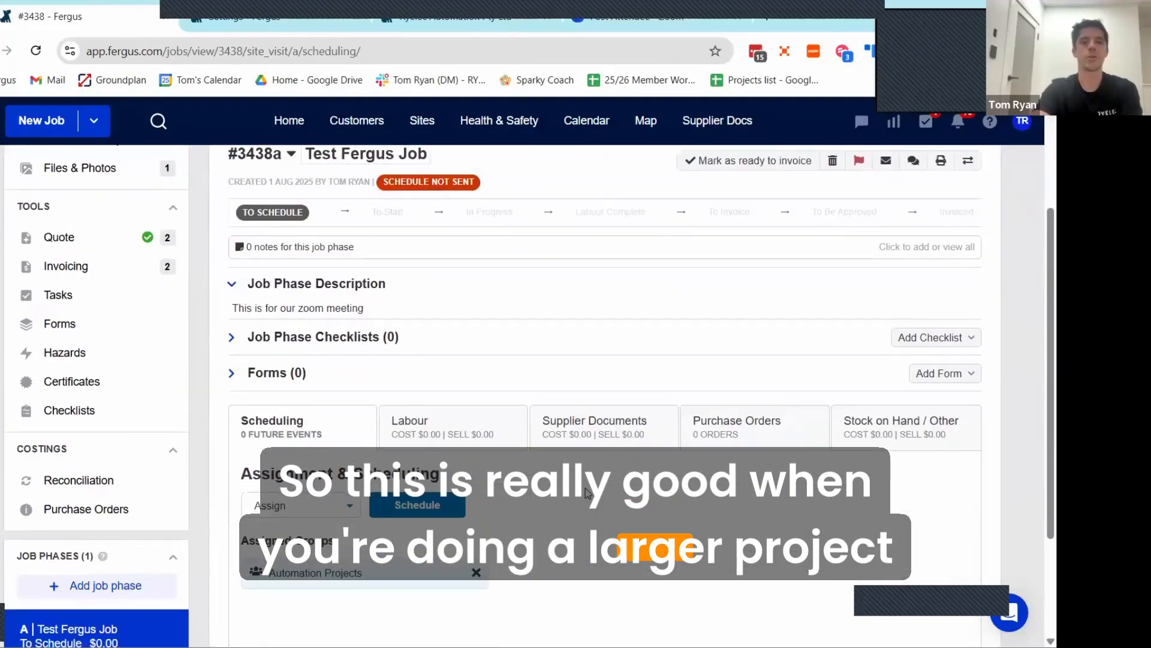
{"action": "scroll", "coordinate": [361, 351], "scroll_direction": "up", "scroll_amount": 1}
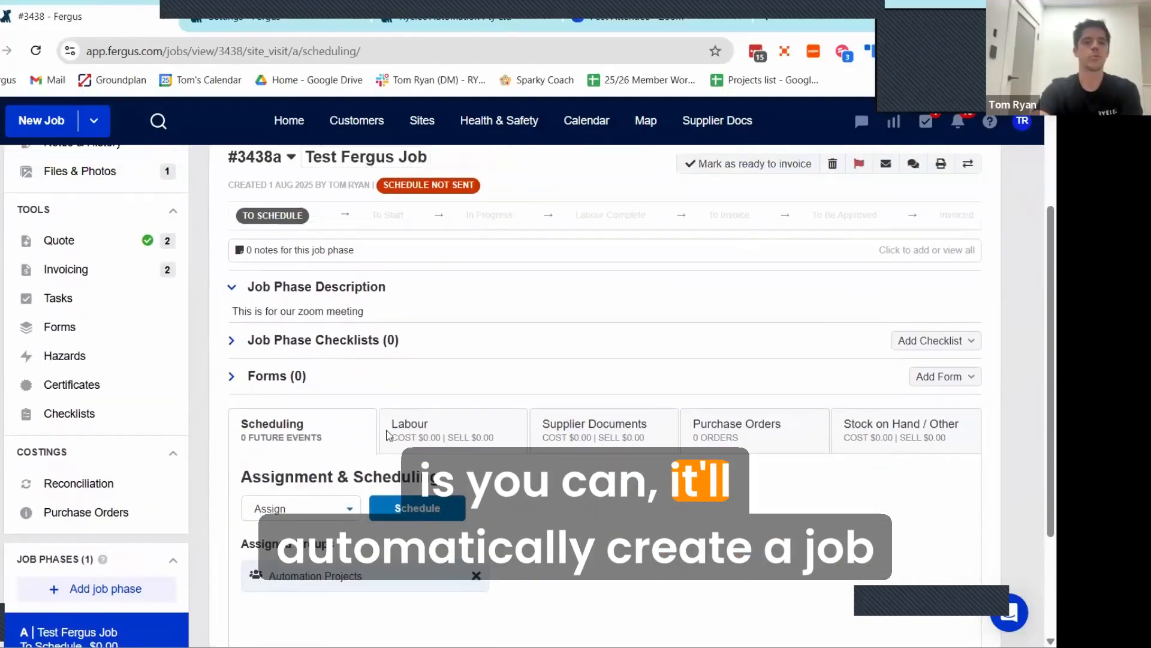
{"action": "scroll", "coordinate": [75, 483], "scroll_direction": "down", "scroll_amount": 3}
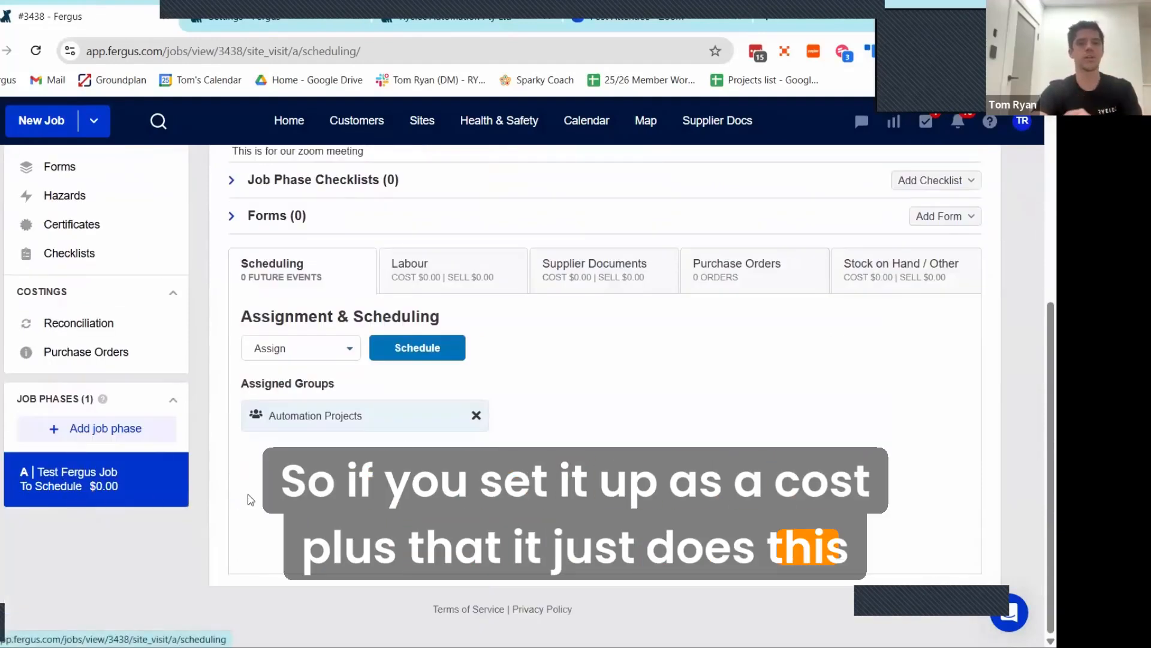
{"action": "scroll", "coordinate": [243, 488], "scroll_direction": "up", "scroll_amount": 3}
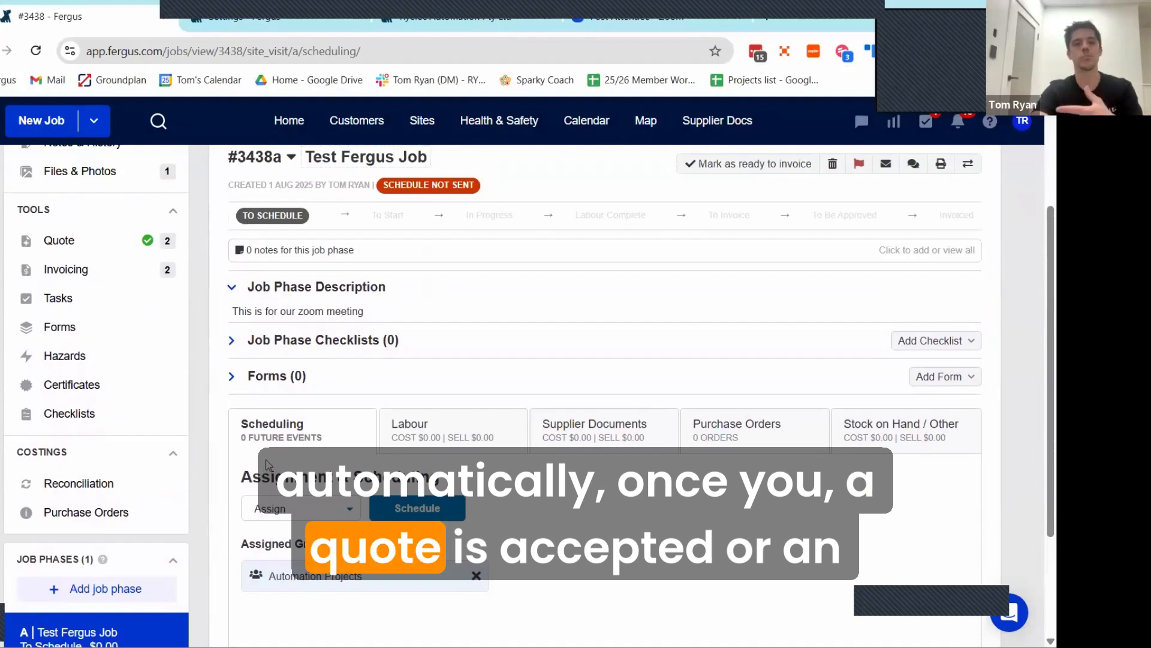
{"action": "scroll", "coordinate": [163, 506], "scroll_direction": "down", "scroll_amount": 2}
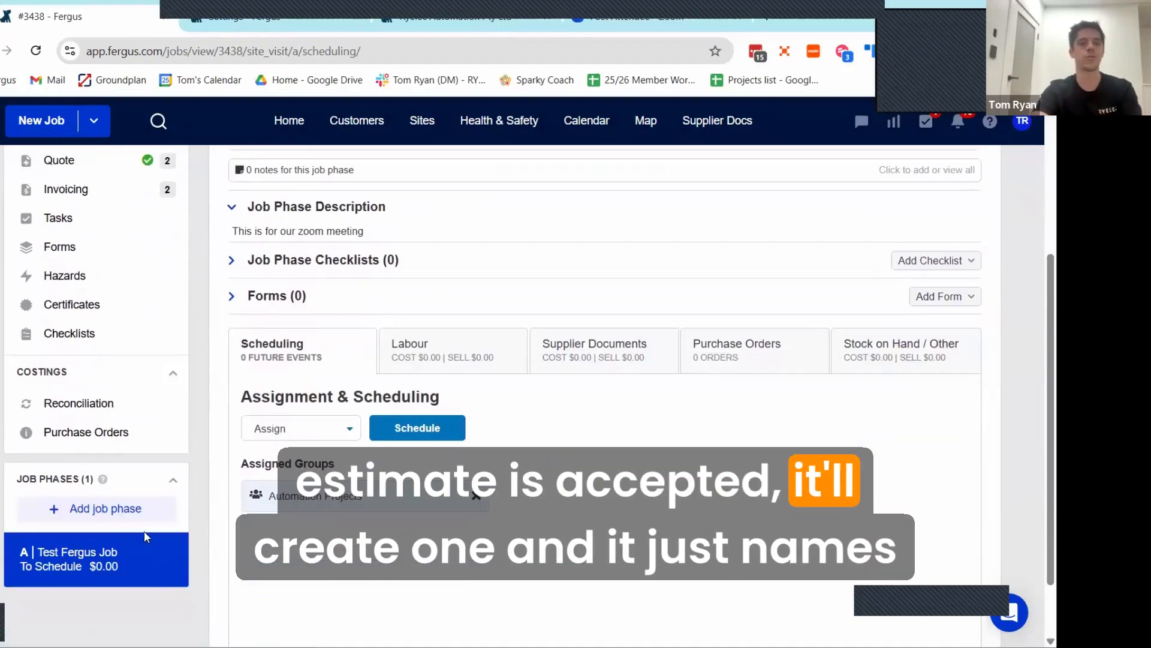
{"action": "scroll", "coordinate": [144, 531], "scroll_direction": "up", "scroll_amount": 3}
{"action": "scroll", "coordinate": [309, 322], "scroll_direction": "up", "scroll_amount": 1}
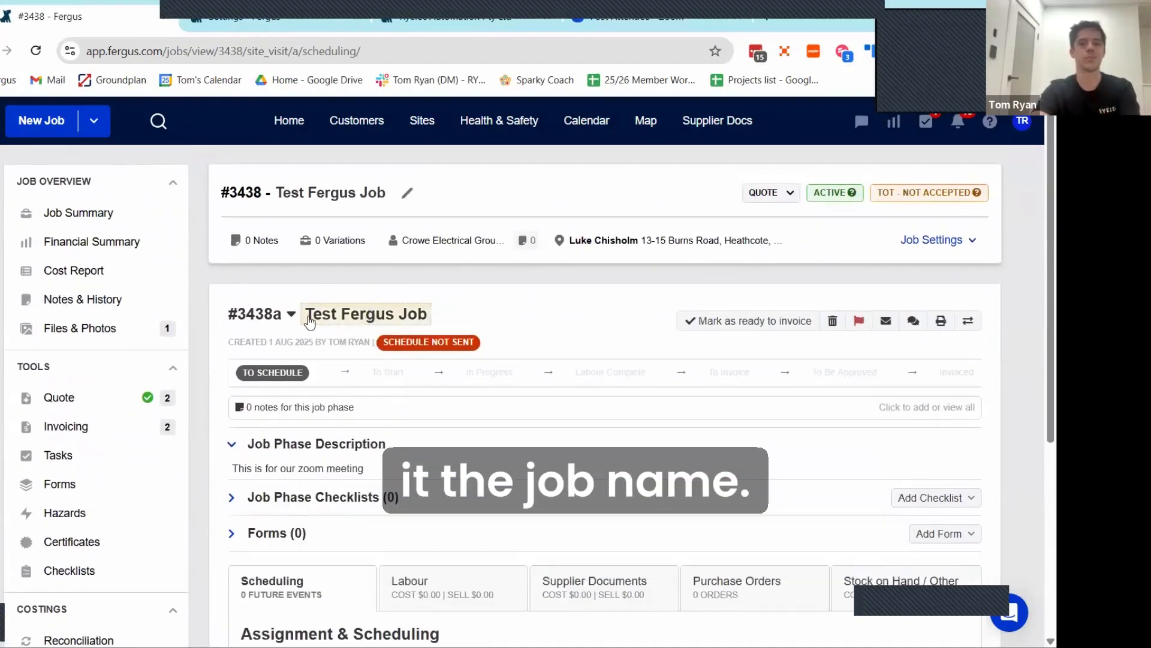
Step: Rename job phase A as "Deckwork & Power to site"
{"action": "left_click_drag", "start_coordinate": [307, 322], "coordinate": [420, 324]}
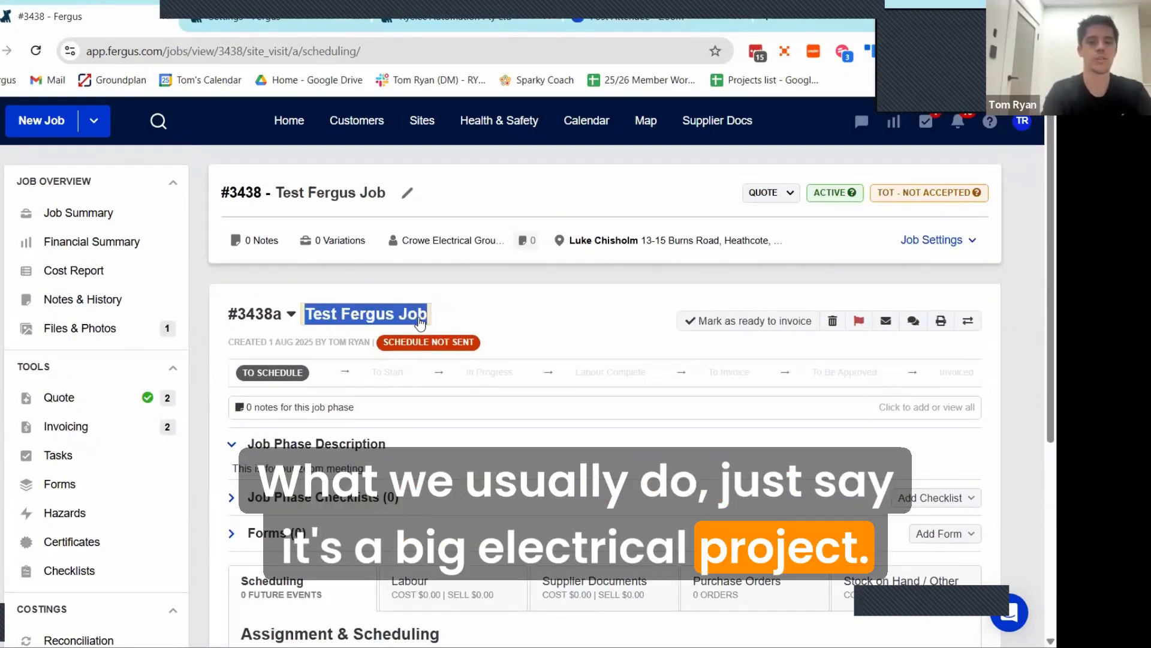
{"action": "type", "text": "Deck"}
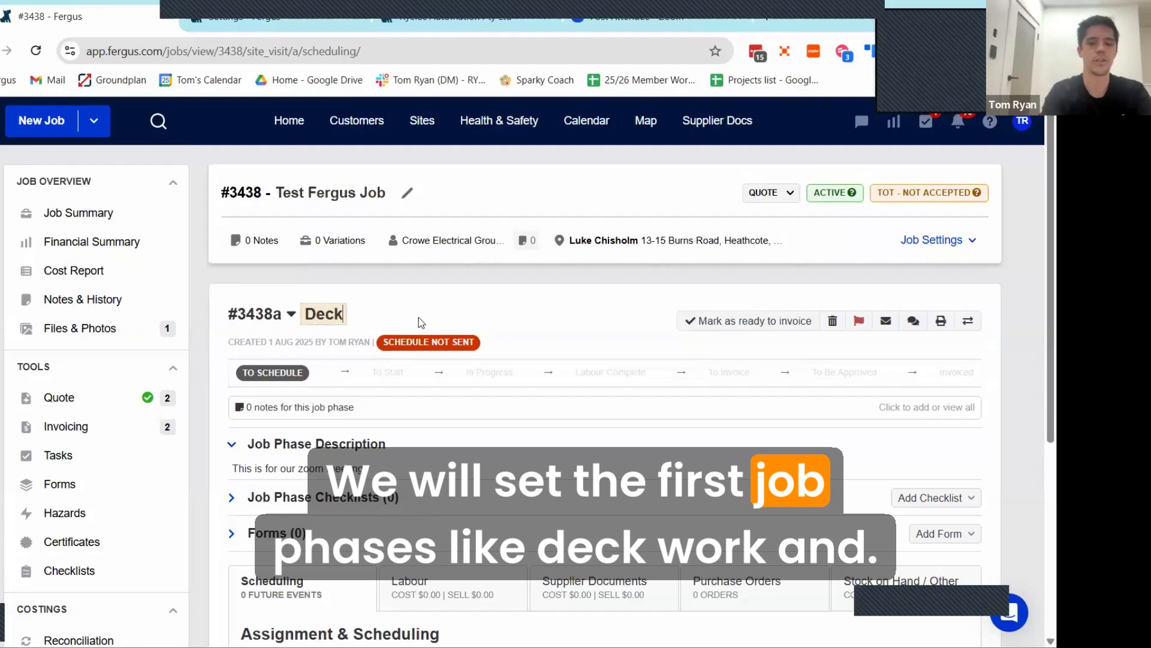
{"action": "type", "text": "work"}
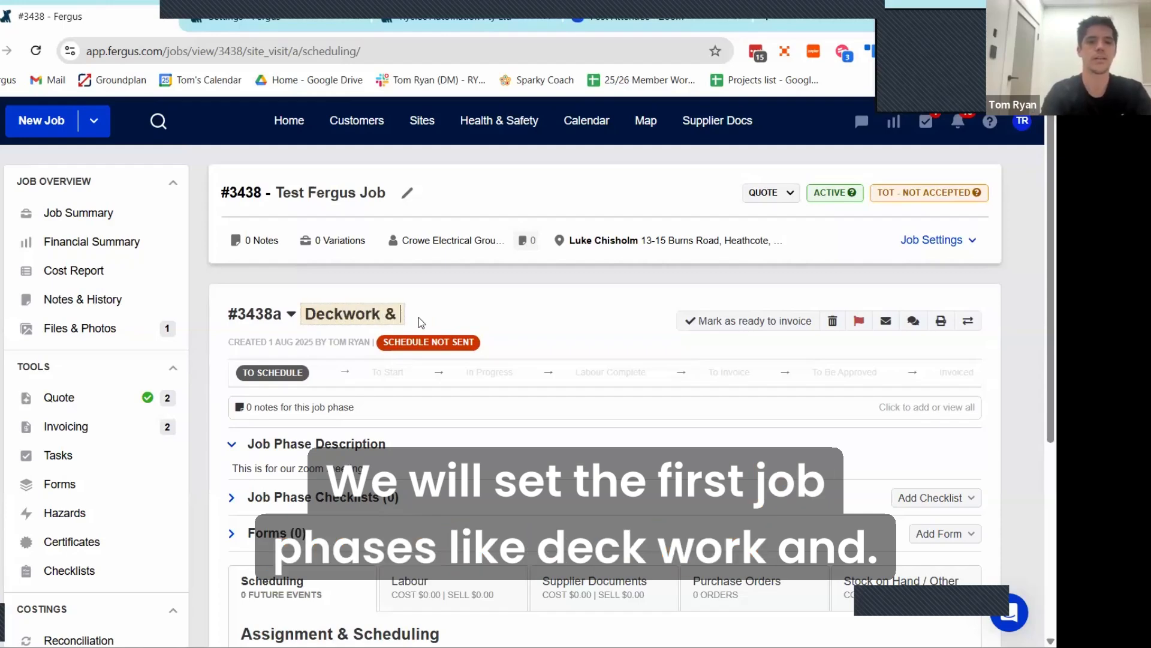
{"action": "type", "text": " & "}
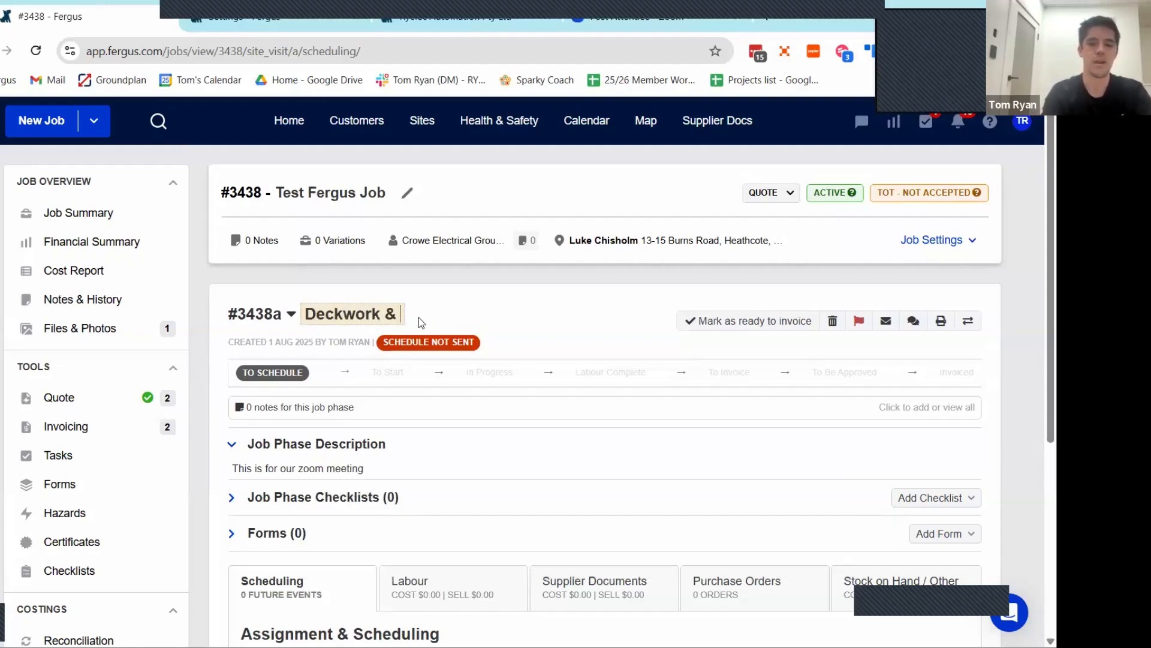
{"action": "type", "text": "Power to "}
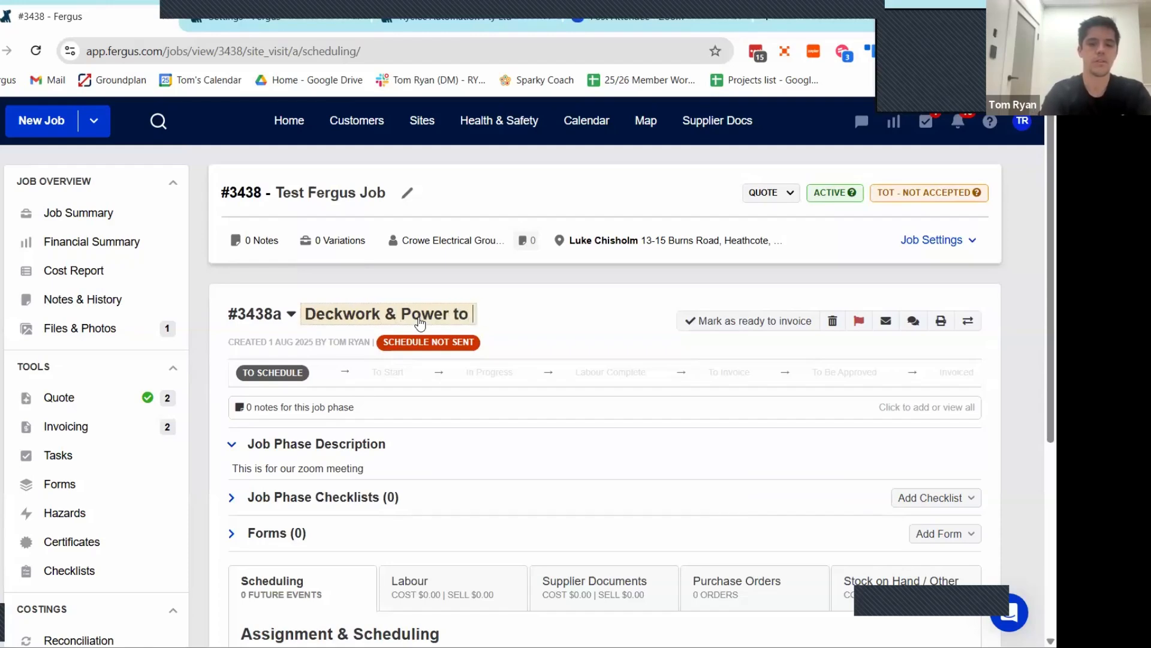
{"action": "type", "text": "site"}
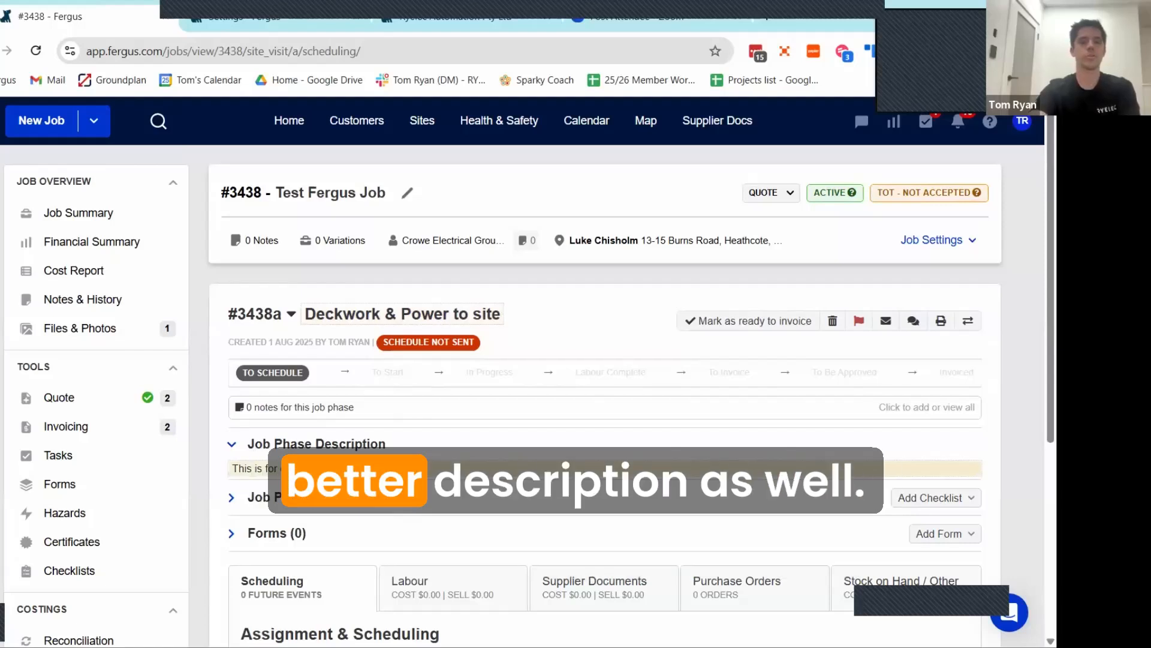
Step: Replace the job phase description with "Better description"
{"action": "left_click_drag", "start_coordinate": [365, 469], "coordinate": [236, 469]}
{"action": "right_click", "coordinate": [235, 463]}
{"action": "left_click", "coordinate": [220, 466]}
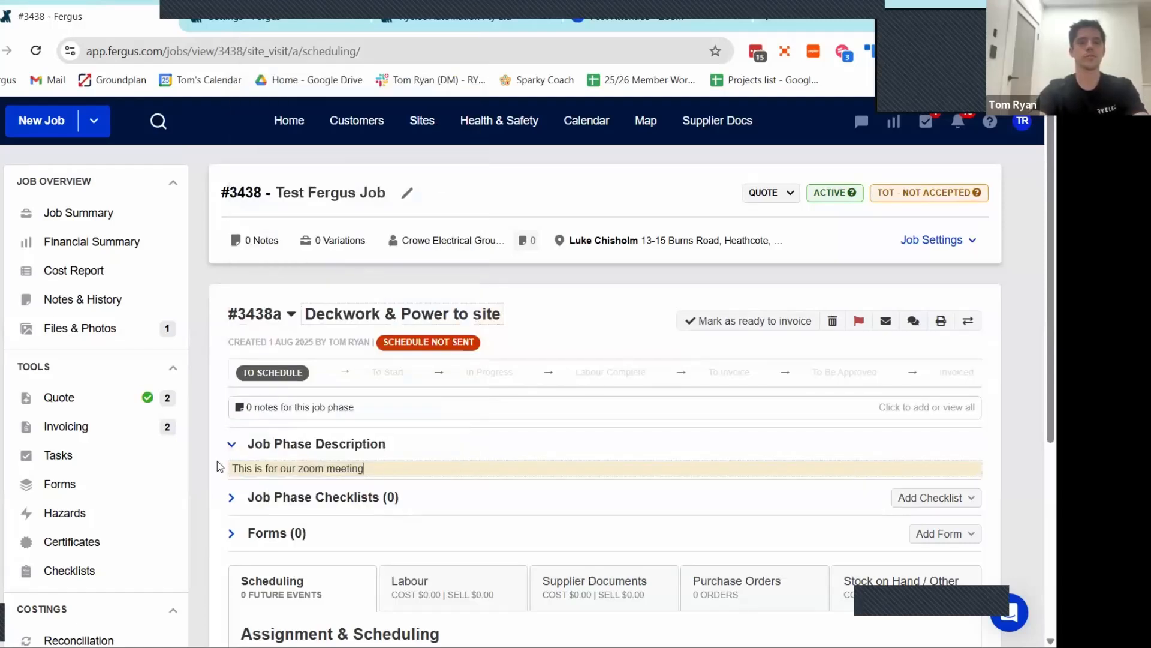
{"action": "type", "text": "Bette"}
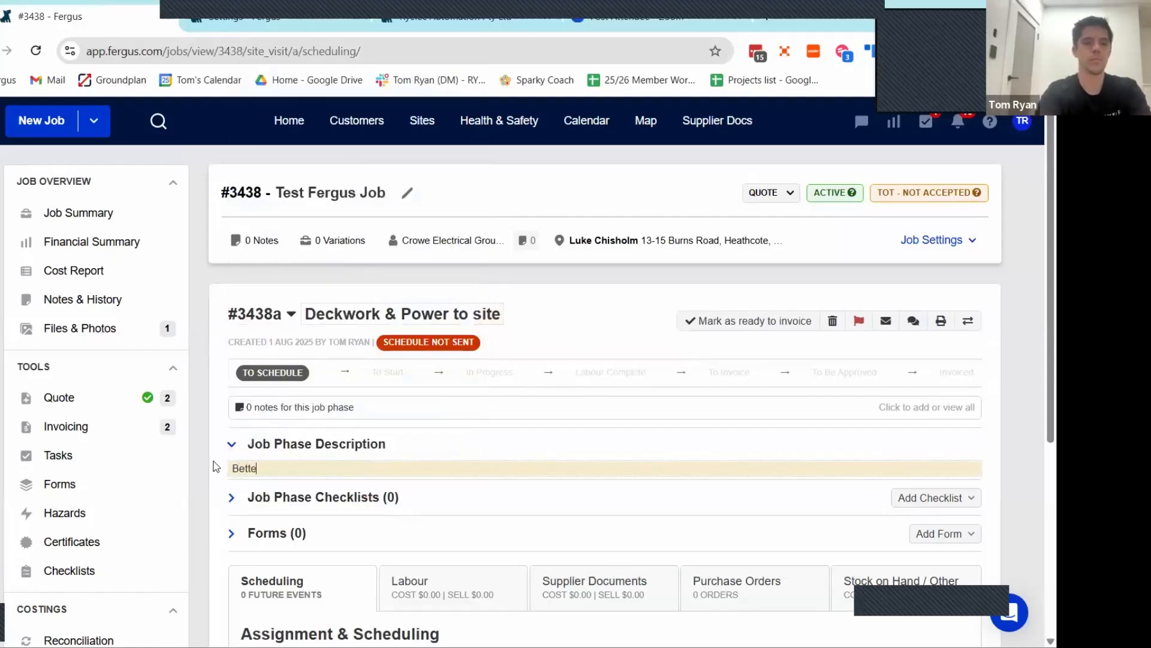
{"action": "type", "text": "r description"}
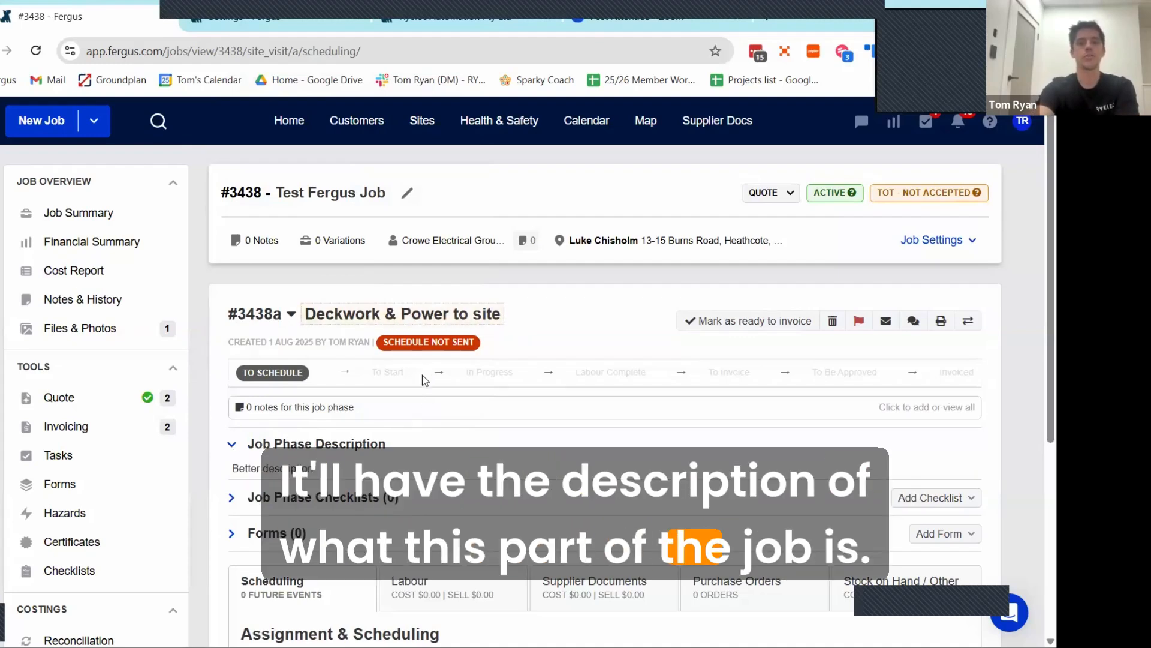
Step: Examine the phase's description, scheduling, labour, supplier documents, purchase orders and stock sections
{"action": "scroll", "coordinate": [422, 375], "scroll_direction": "down", "scroll_amount": 1}
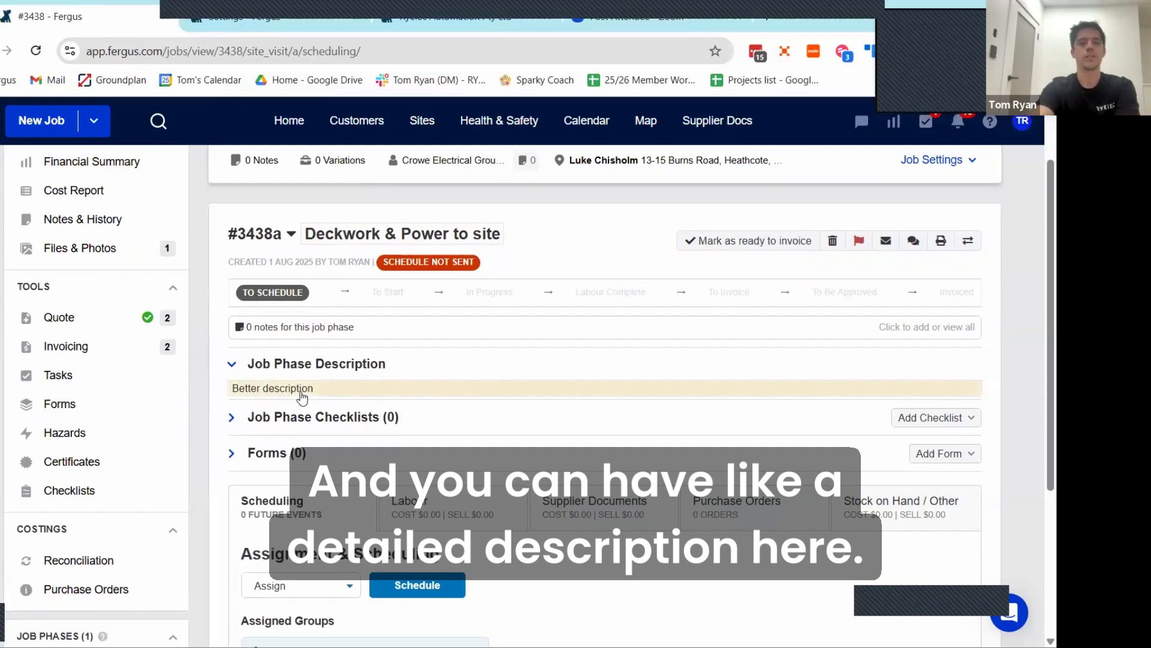
{"action": "scroll", "coordinate": [403, 373], "scroll_direction": "down", "scroll_amount": 2}
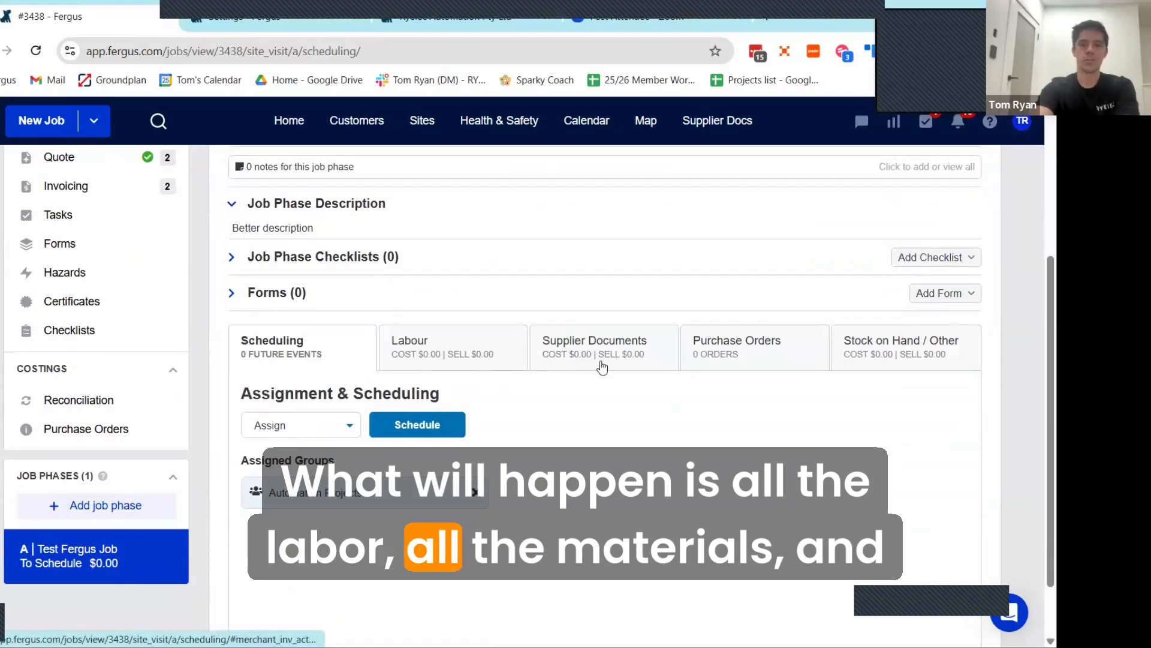
{"action": "scroll", "coordinate": [539, 387], "scroll_direction": "up", "scroll_amount": 1}
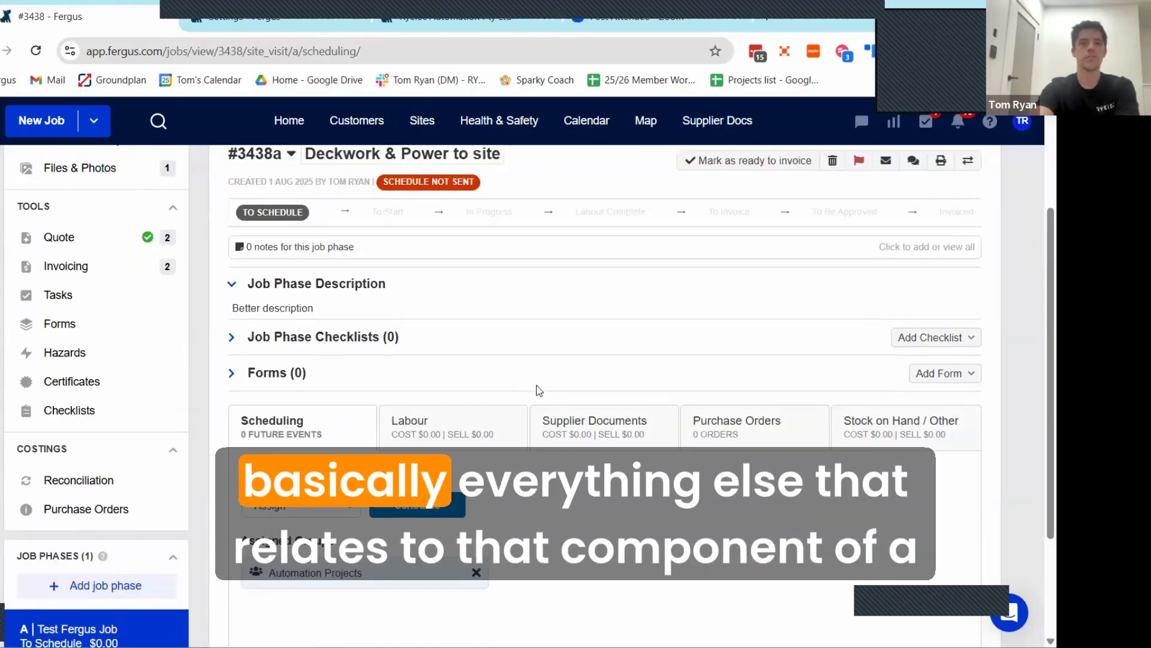
{"action": "scroll", "coordinate": [538, 390], "scroll_direction": "down", "scroll_amount": 1}
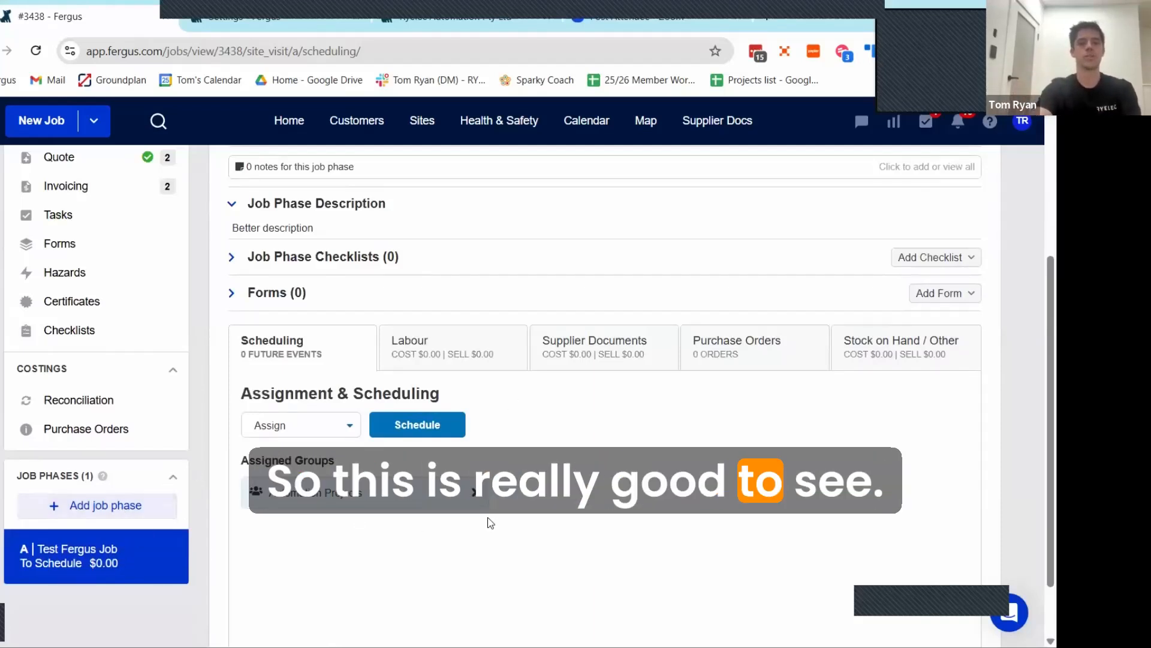
{"action": "scroll", "coordinate": [491, 523], "scroll_direction": "up", "scroll_amount": 3}
{"action": "scroll", "coordinate": [512, 517], "scroll_direction": "down", "scroll_amount": 2}
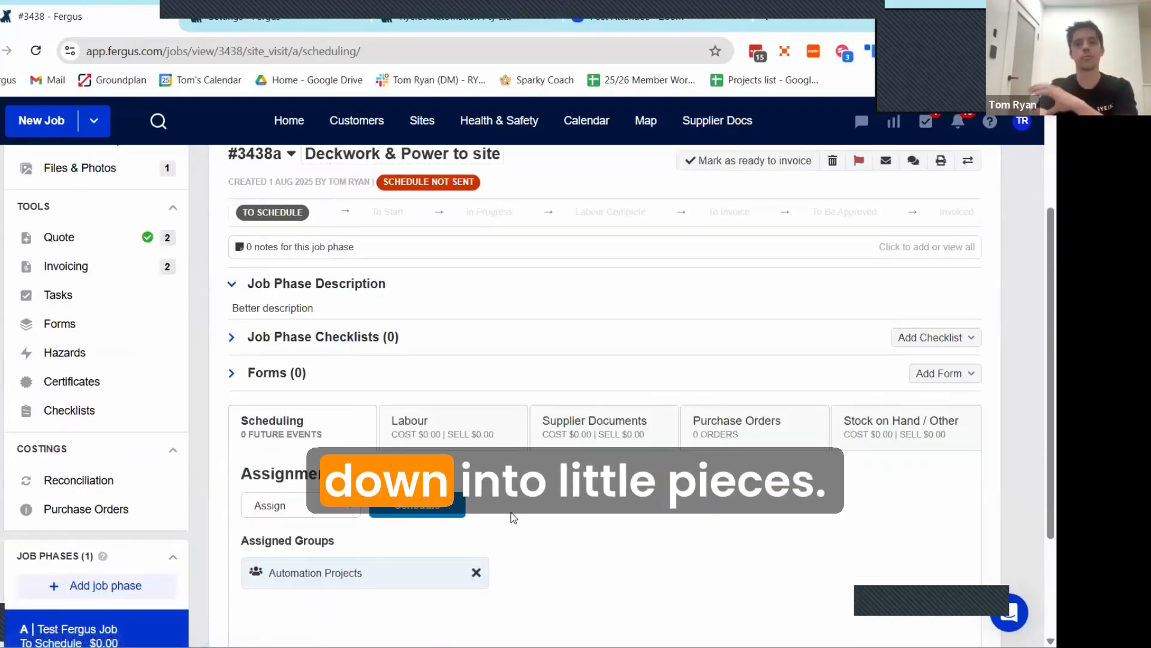
{"action": "scroll", "coordinate": [558, 525], "scroll_direction": "up", "scroll_amount": 1}
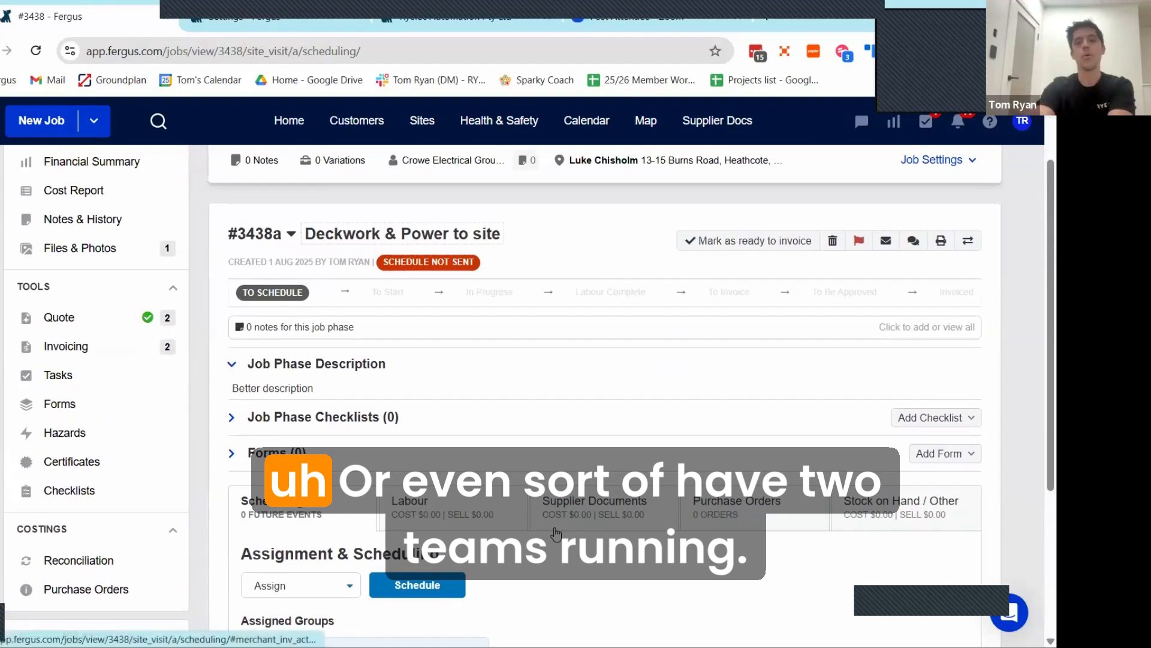
{"action": "scroll", "coordinate": [560, 538], "scroll_direction": "down", "scroll_amount": 2}
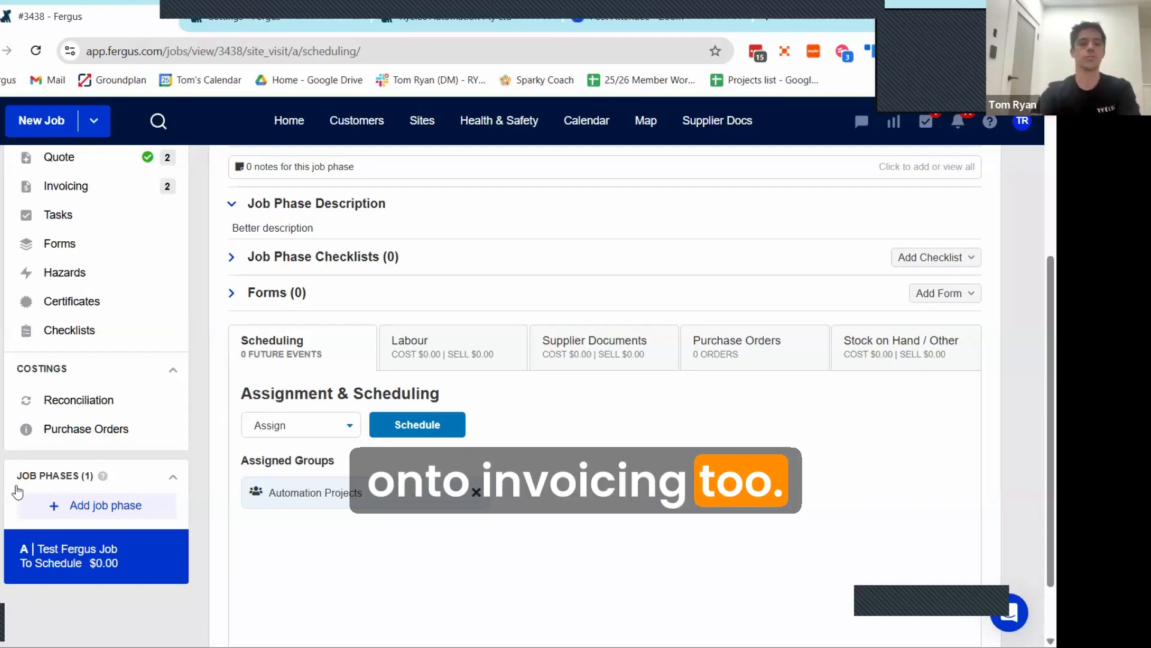
Step: Add a new job phase titled "Test B" with the description "tesb b"
{"action": "left_click", "coordinate": [73, 506]}
{"action": "left_click_drag", "start_coordinate": [493, 157], "coordinate": [301, 155]}
{"action": "type", "text": "Test B"}
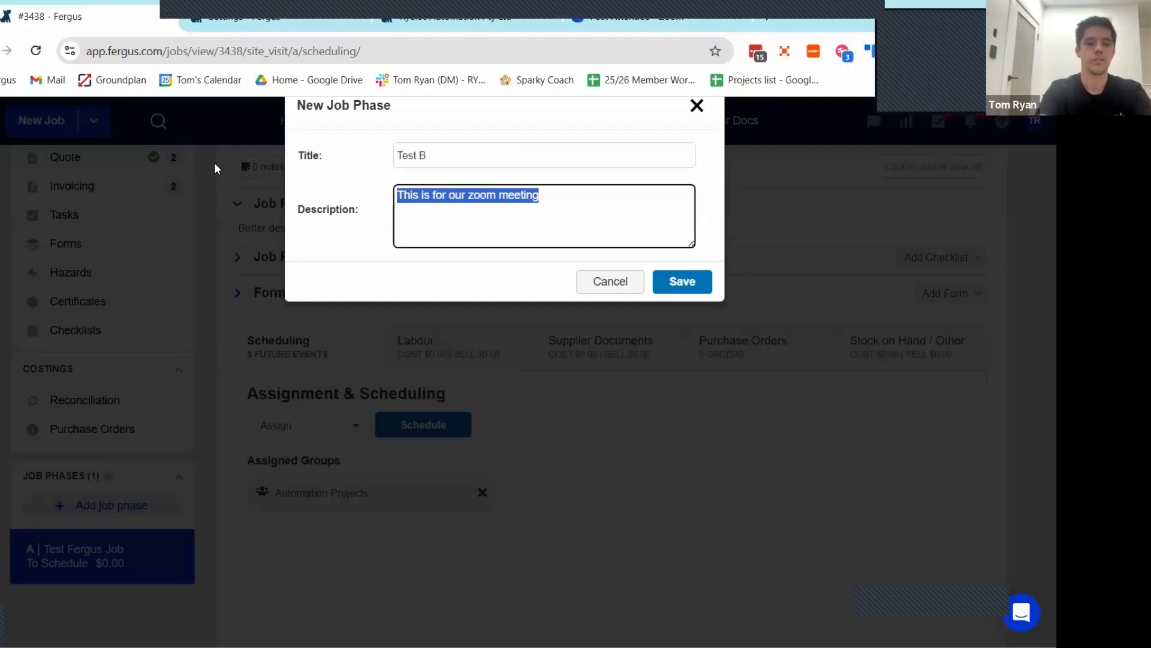
{"action": "type", "text": "tesb b"}
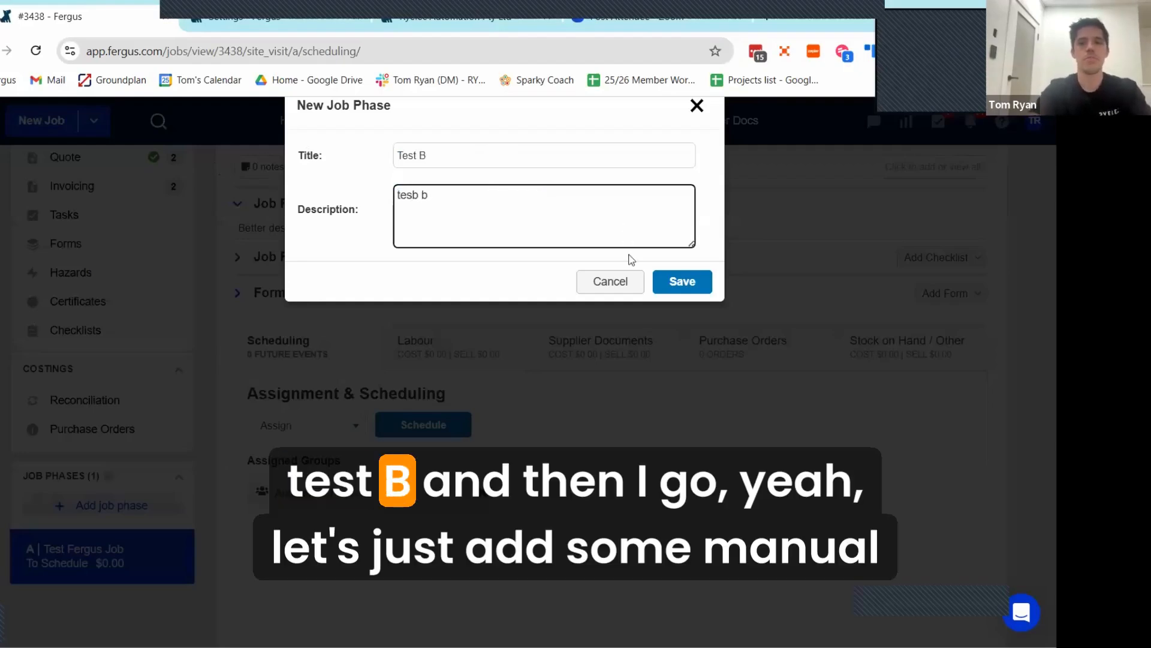
{"action": "left_click", "coordinate": [682, 282]}
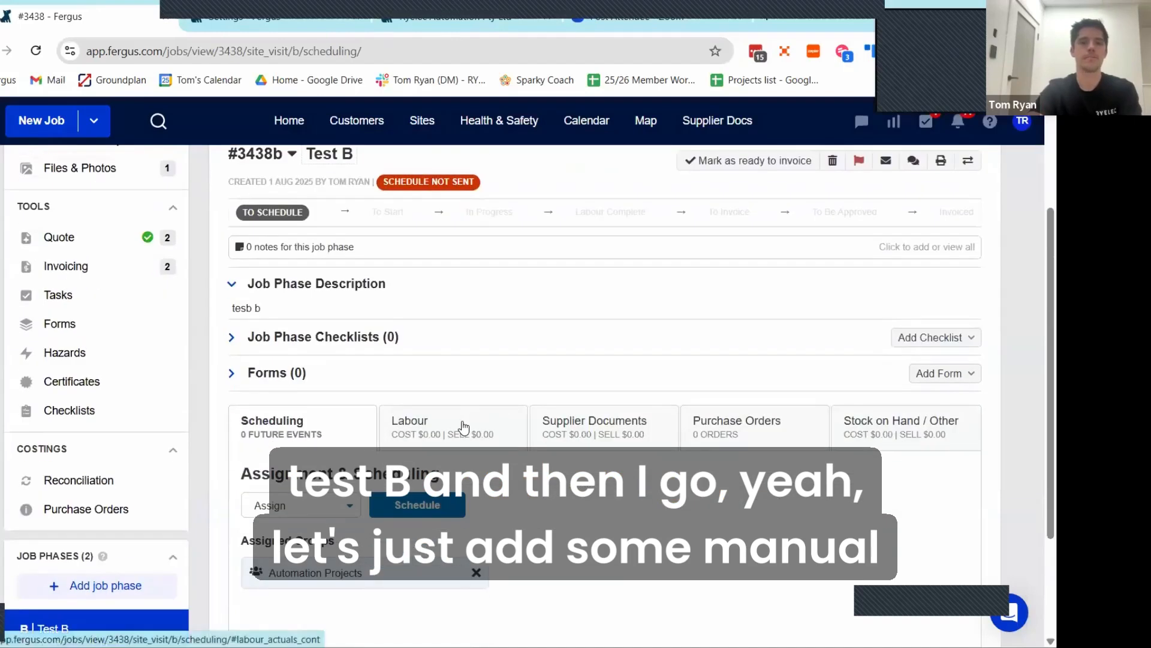
Step: Fill in a labour time entry for phase B with the description "labour", running from 11:30 AM to 12:30 PM
{"action": "left_click", "coordinate": [465, 427]}
{"action": "scroll", "coordinate": [473, 392], "scroll_direction": "down", "scroll_amount": 3}
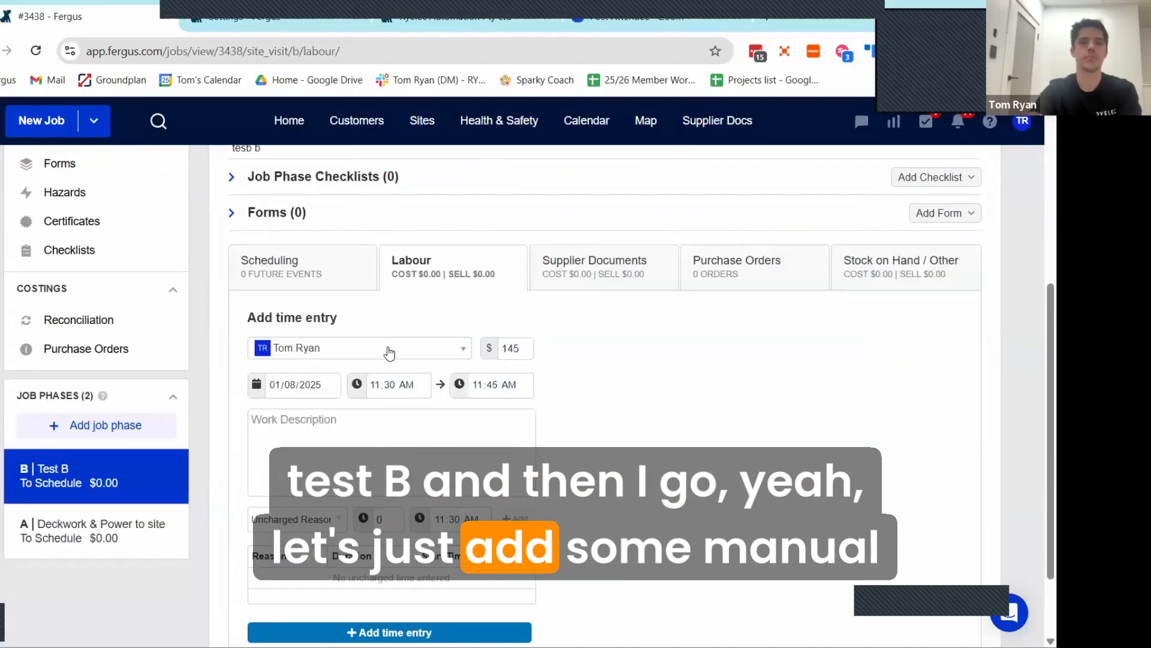
{"action": "left_click", "coordinate": [319, 418]}
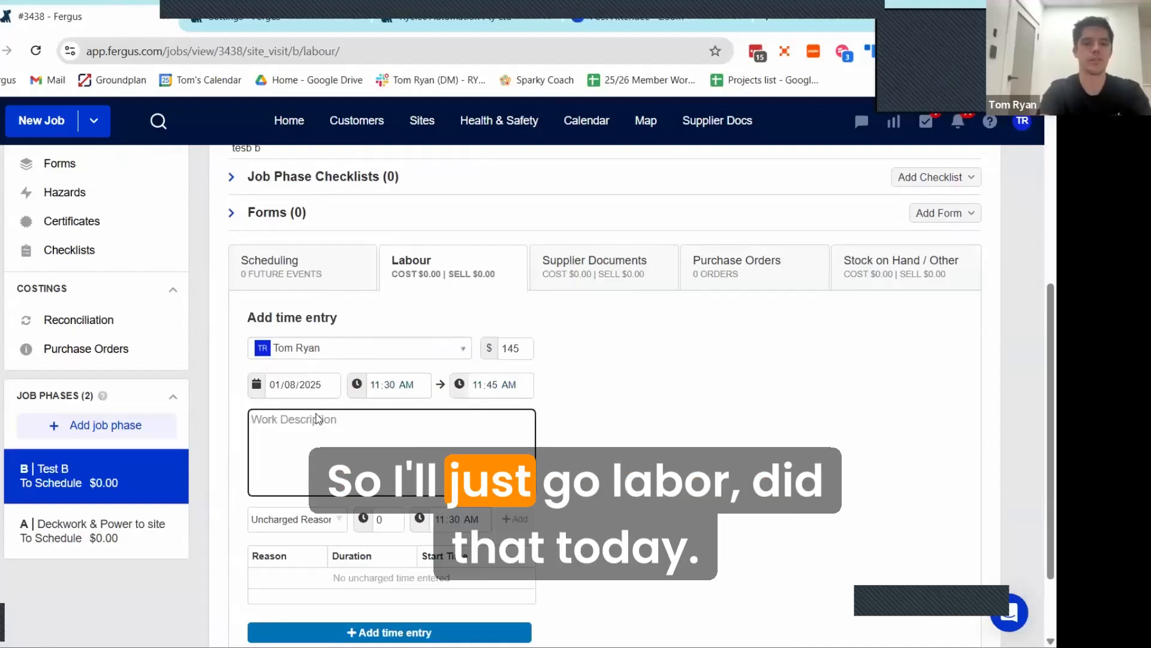
{"action": "type", "text": "labour"}
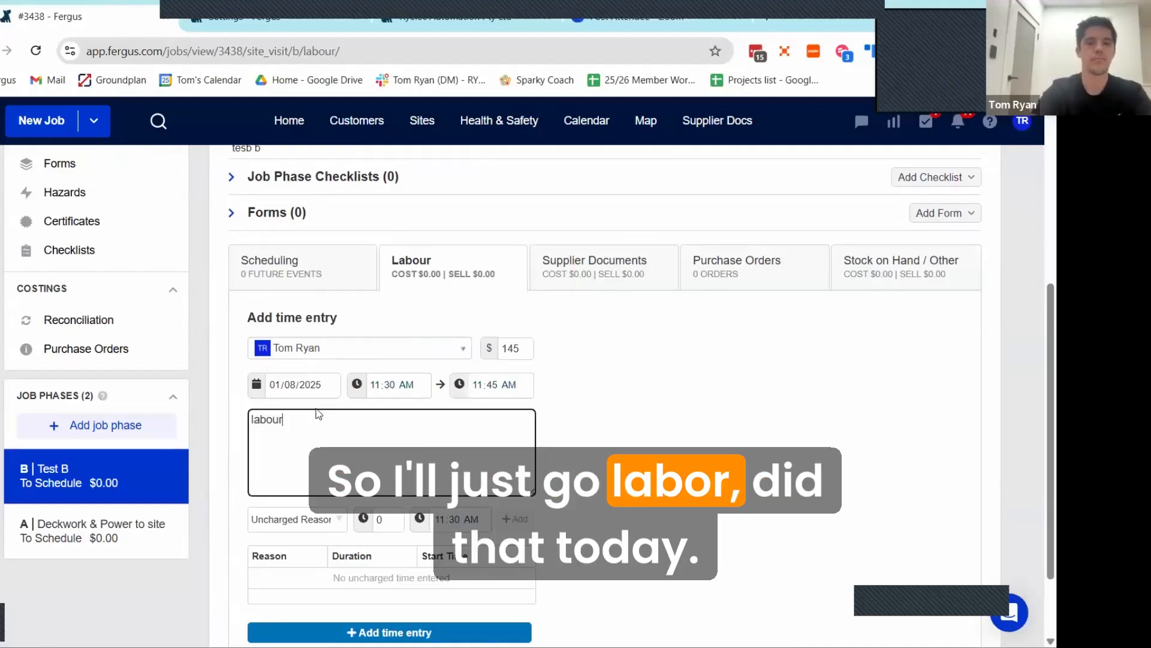
{"action": "left_click", "coordinate": [490, 389]}
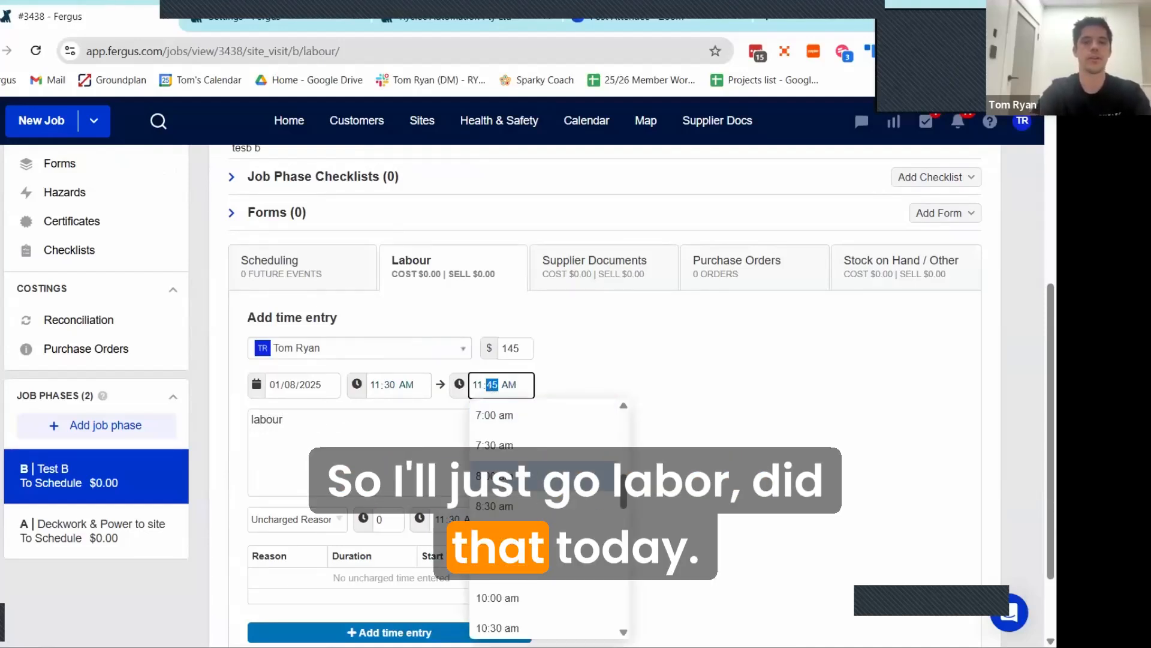
{"action": "scroll", "coordinate": [513, 588], "scroll_direction": "down", "scroll_amount": 3}
{"action": "left_click", "coordinate": [509, 589]}
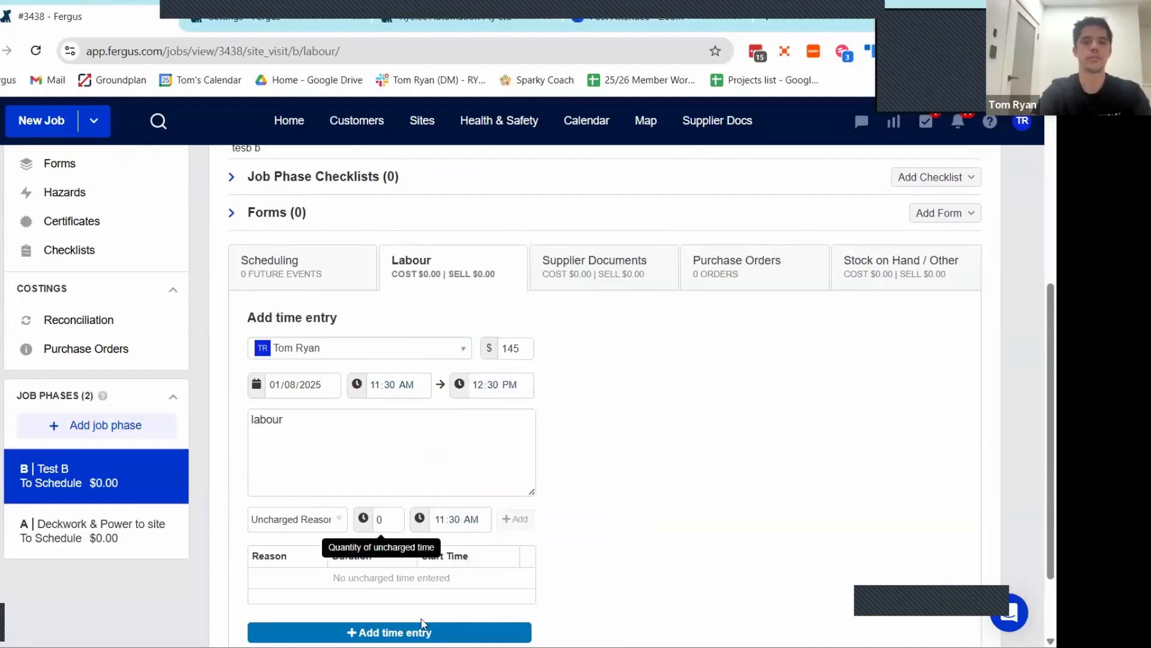
Step: Add the time entry to phase B with its work marked complete, and check the logged labour
{"action": "left_click", "coordinate": [390, 632]}
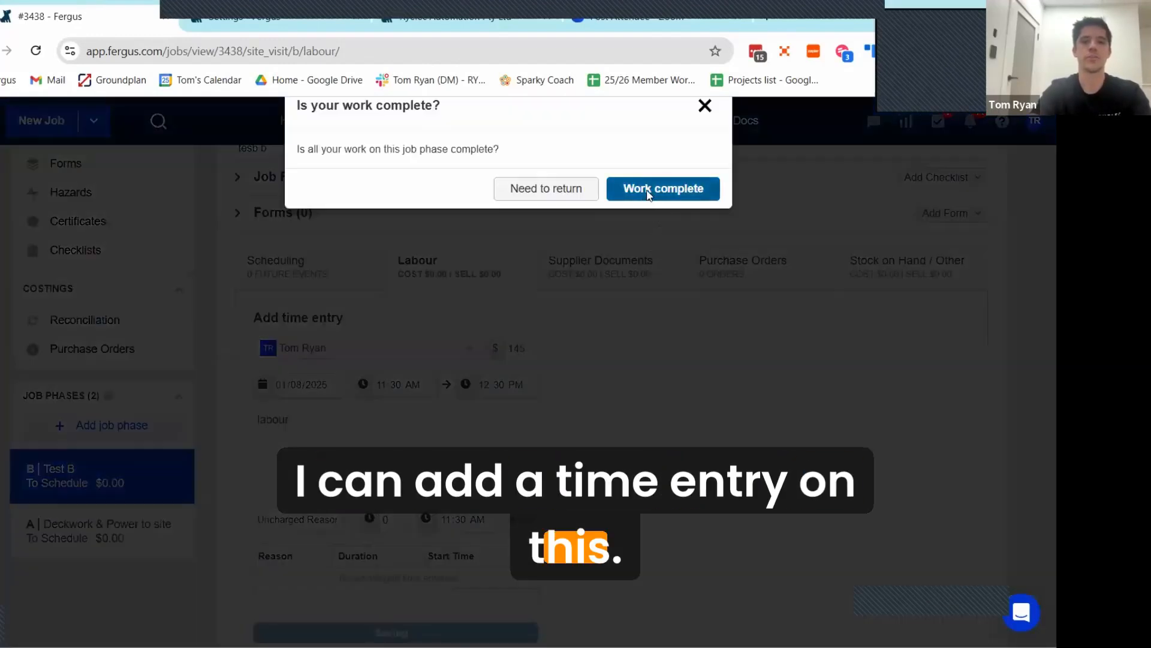
{"action": "left_click", "coordinate": [650, 192]}
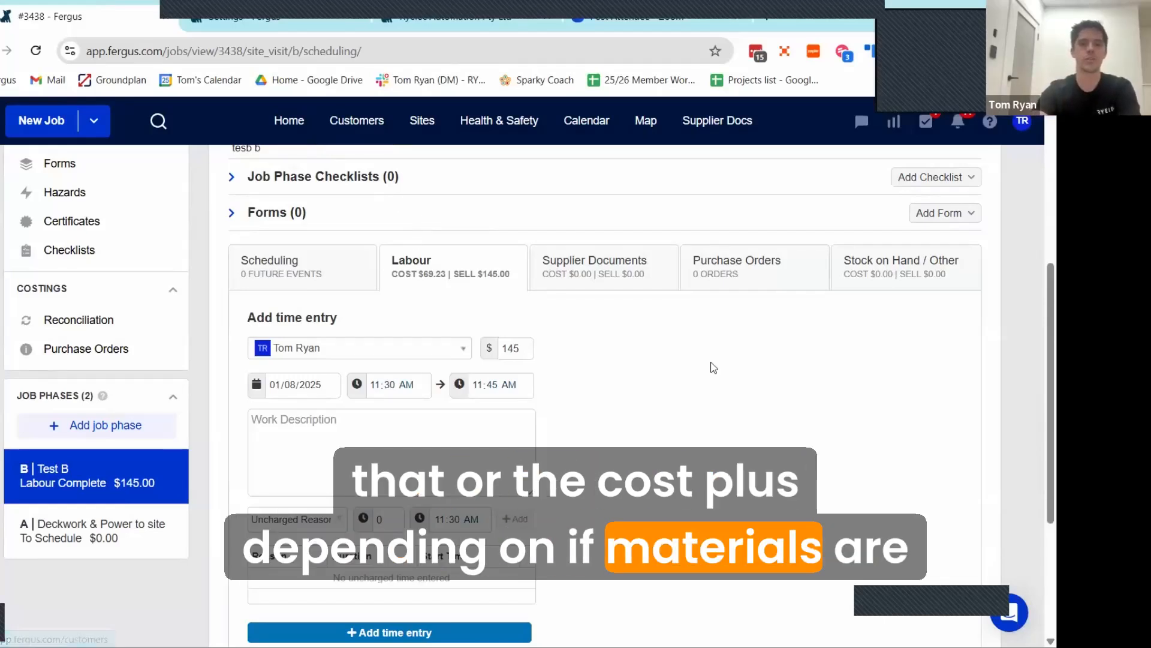
{"action": "scroll", "coordinate": [712, 368], "scroll_direction": "up", "scroll_amount": 3}
{"action": "scroll", "coordinate": [648, 375], "scroll_direction": "down", "scroll_amount": 3}
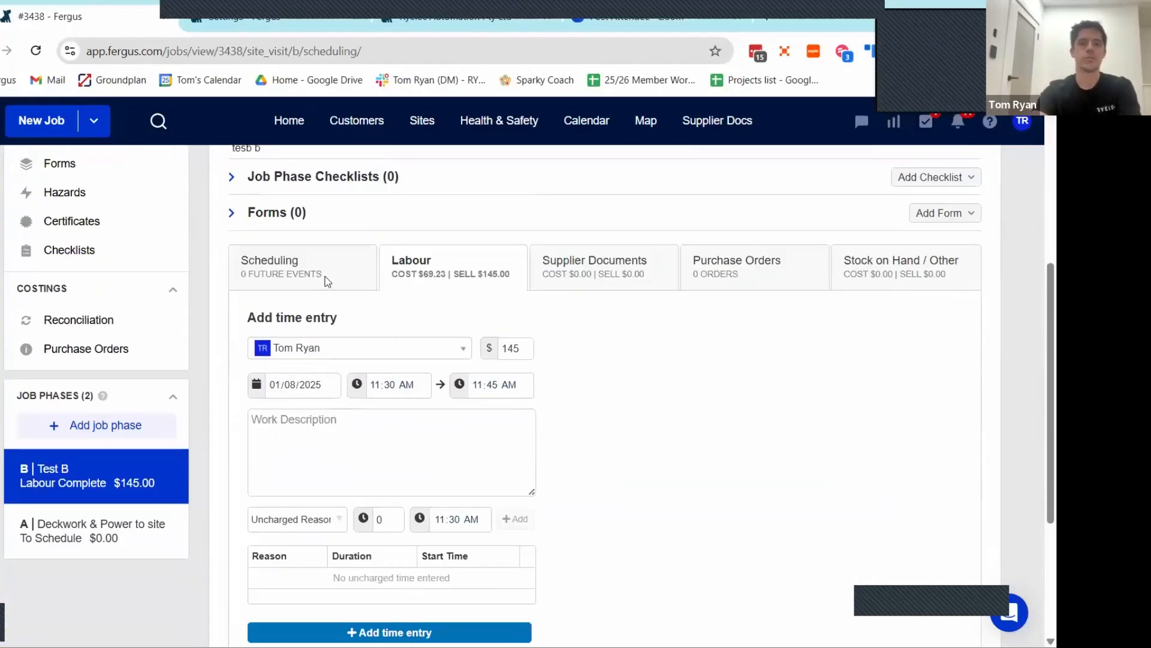
{"action": "left_click", "coordinate": [384, 275]}
{"action": "scroll", "coordinate": [702, 406], "scroll_direction": "down", "scroll_amount": 4}
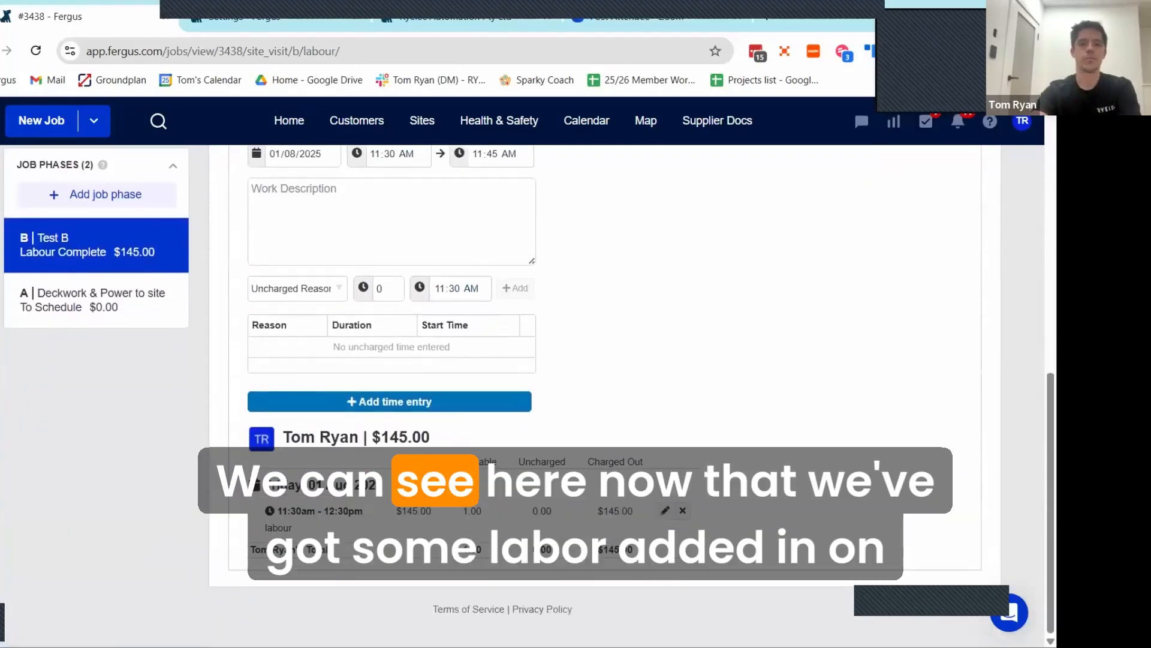
{"action": "scroll", "coordinate": [166, 510], "scroll_direction": "up", "scroll_amount": 4}
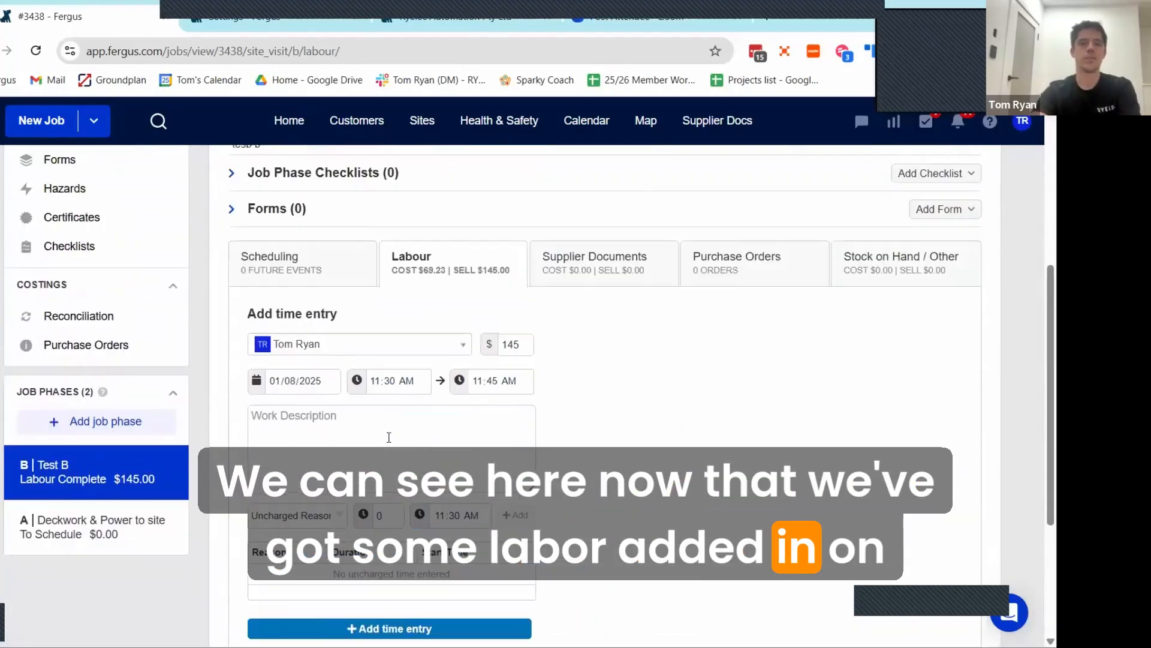
Step: Start a labour time entry on phase A for a different employee, with the description "Test a"
{"action": "left_click", "coordinate": [126, 559]}
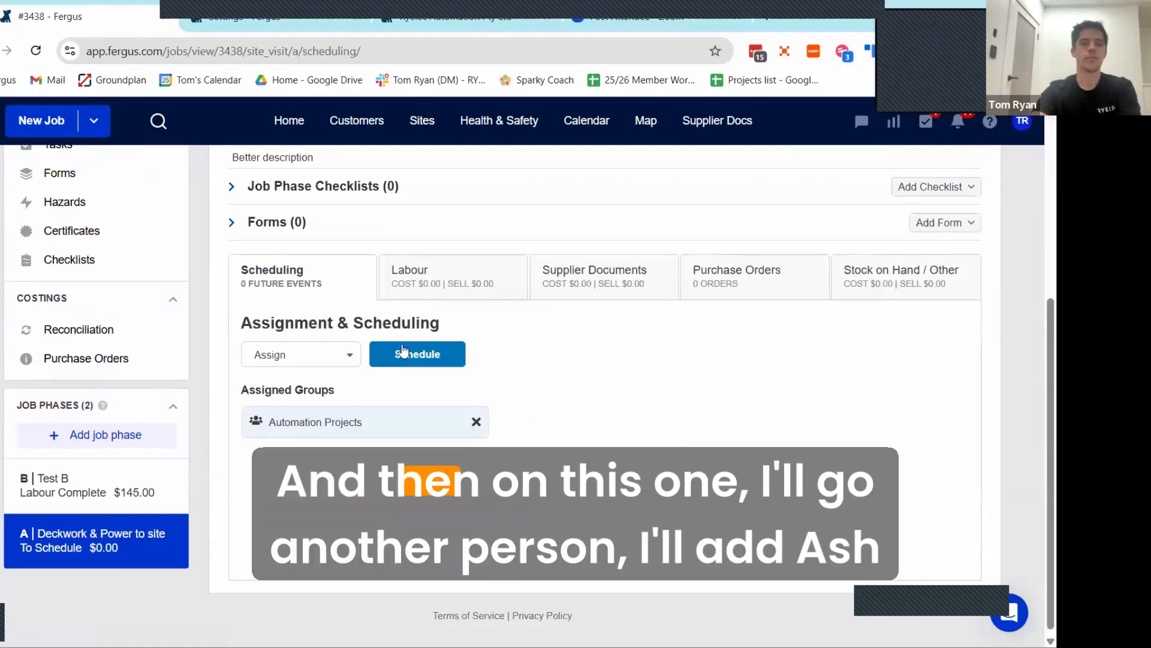
{"action": "left_click", "coordinate": [409, 297]}
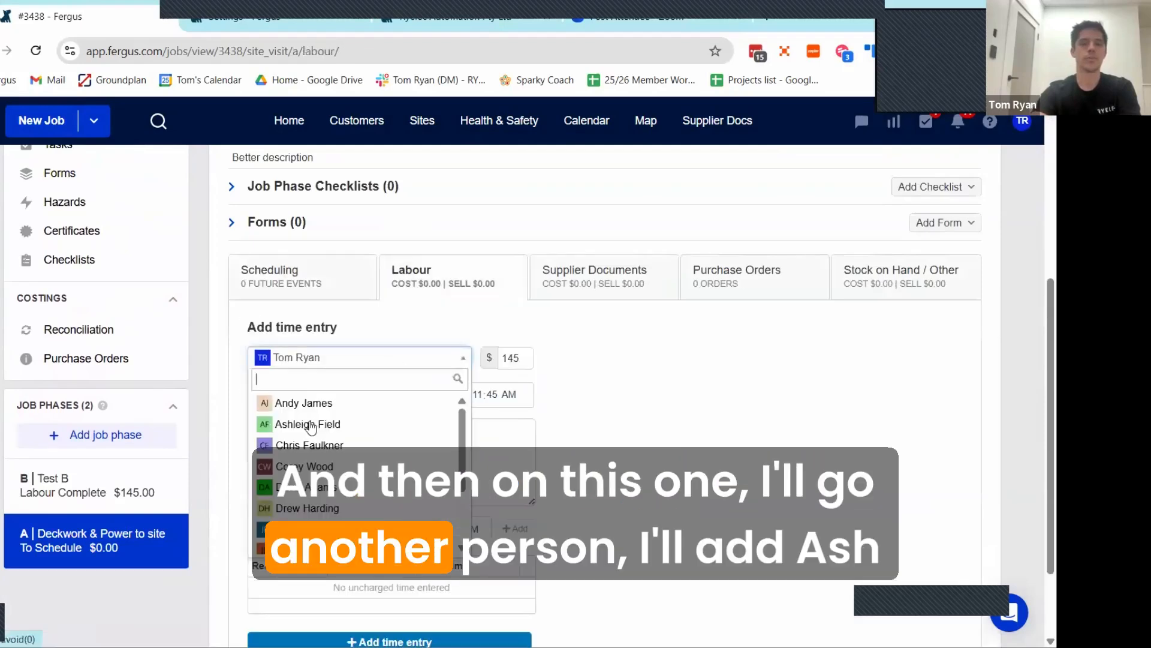
{"action": "left_click", "coordinate": [311, 425]}
{"action": "left_click", "coordinate": [318, 443]}
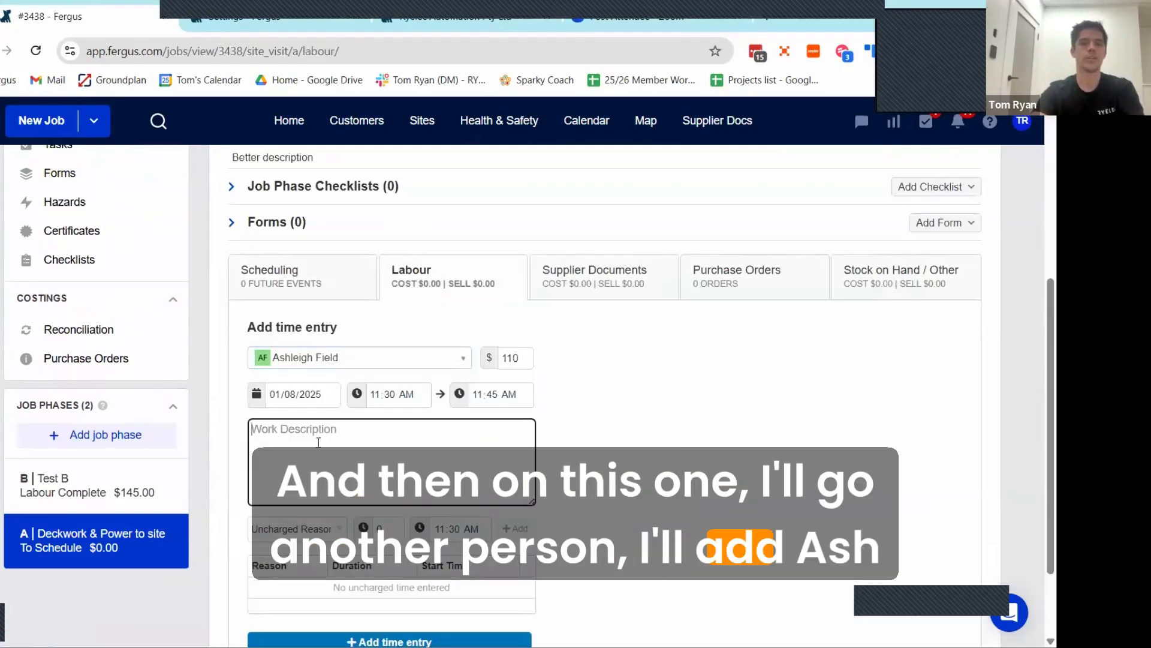
{"action": "type", "text": "Test a"}
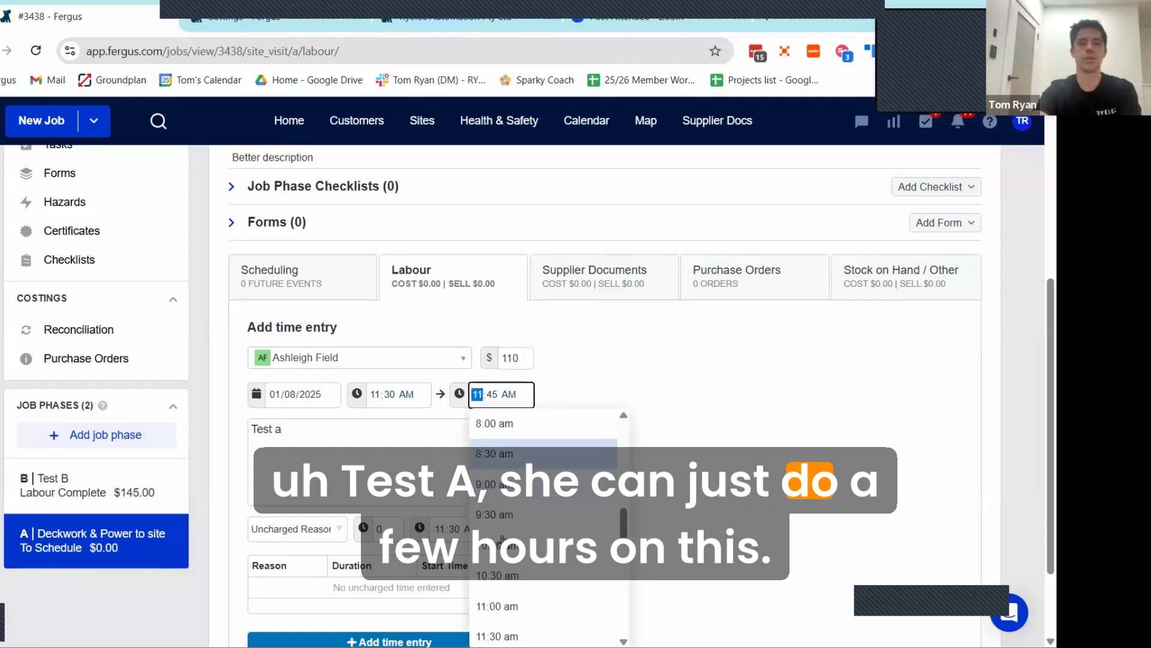
Step: Set the time entry's finish to 4:00 PM and add it to phase A with the work marked complete
{"action": "scroll", "coordinate": [528, 600], "scroll_direction": "down", "scroll_amount": 2}
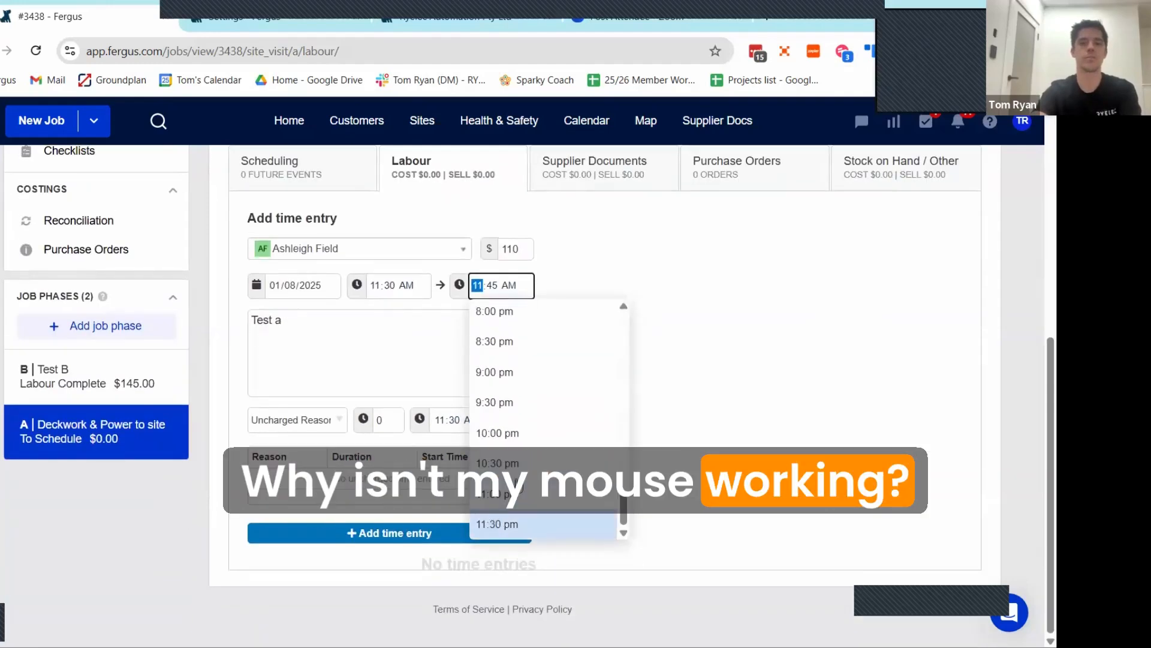
{"action": "scroll", "coordinate": [513, 421], "scroll_direction": "up", "scroll_amount": 4}
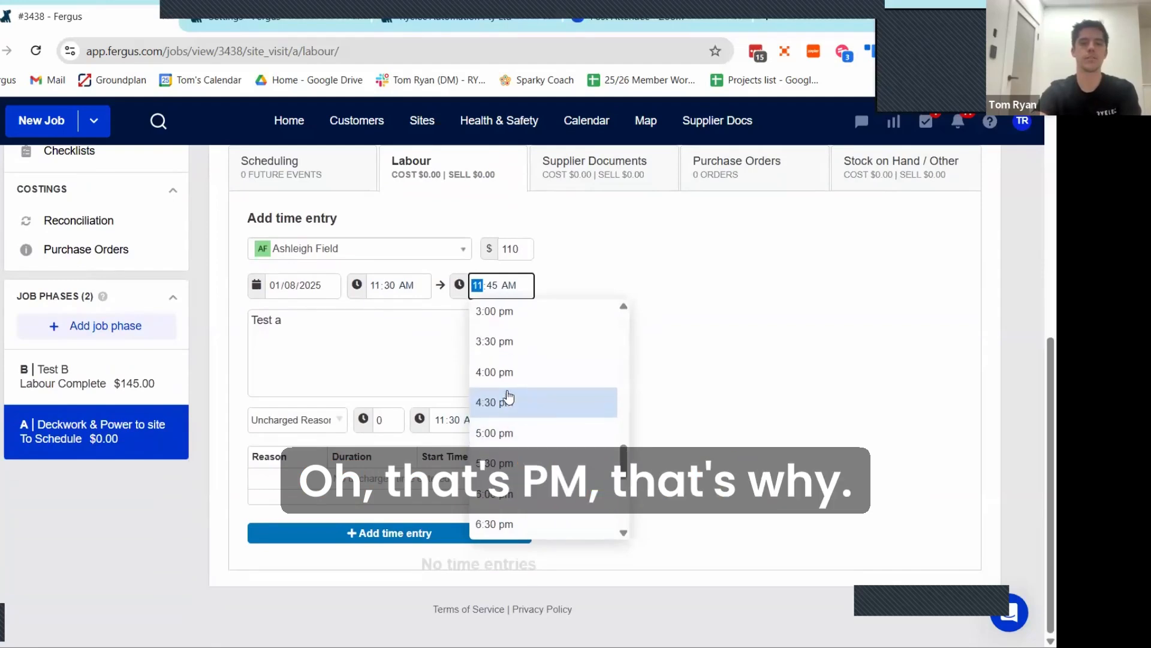
{"action": "left_click", "coordinate": [507, 374]}
{"action": "left_click", "coordinate": [401, 533]}
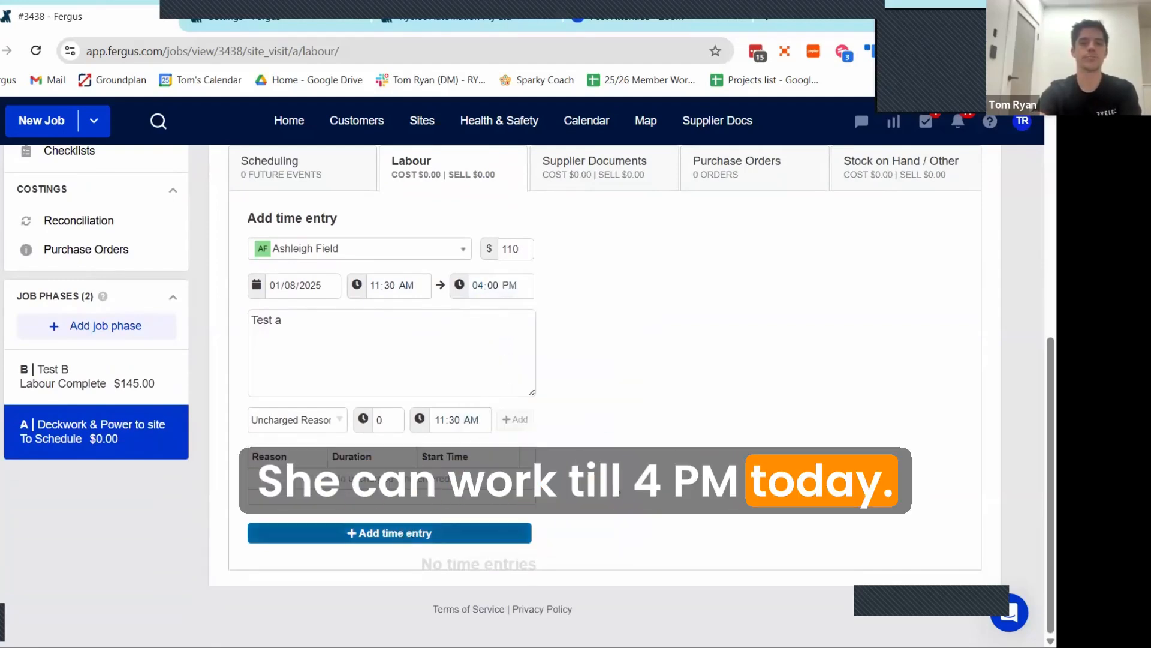
{"action": "left_click", "coordinate": [644, 190]}
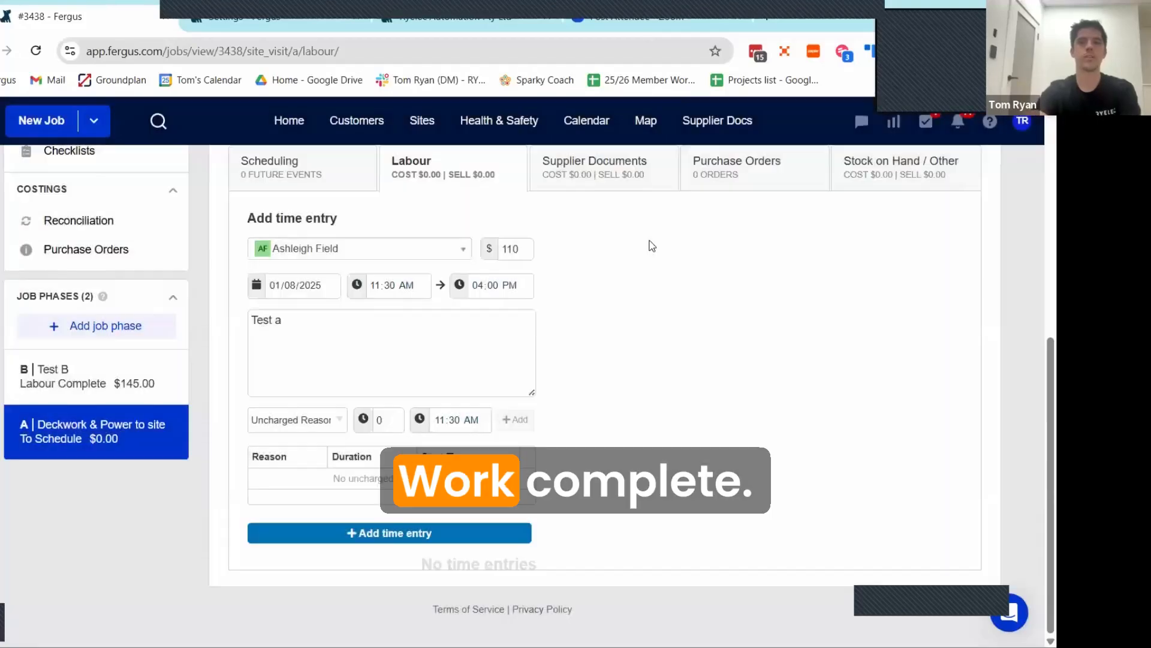
Step: Start a new purchase order on phase A with Oceanic Distribution as the supplier
{"action": "scroll", "coordinate": [689, 258], "scroll_direction": "up", "scroll_amount": 1}
{"action": "left_click", "coordinate": [876, 243]}
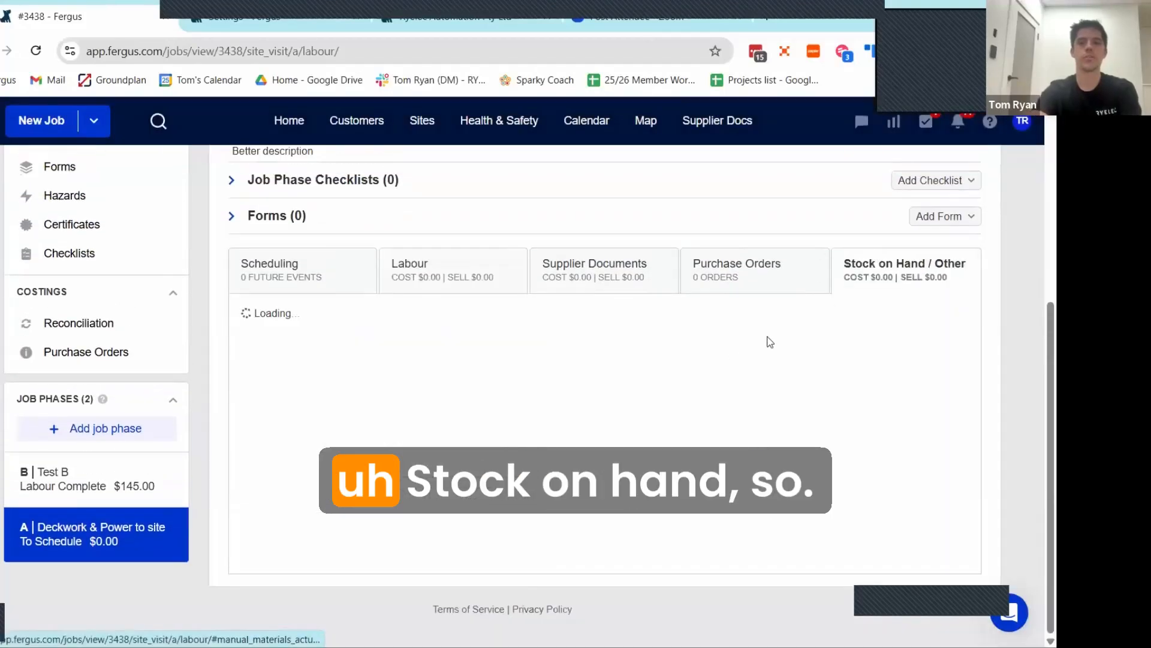
{"action": "left_click", "coordinate": [721, 270]}
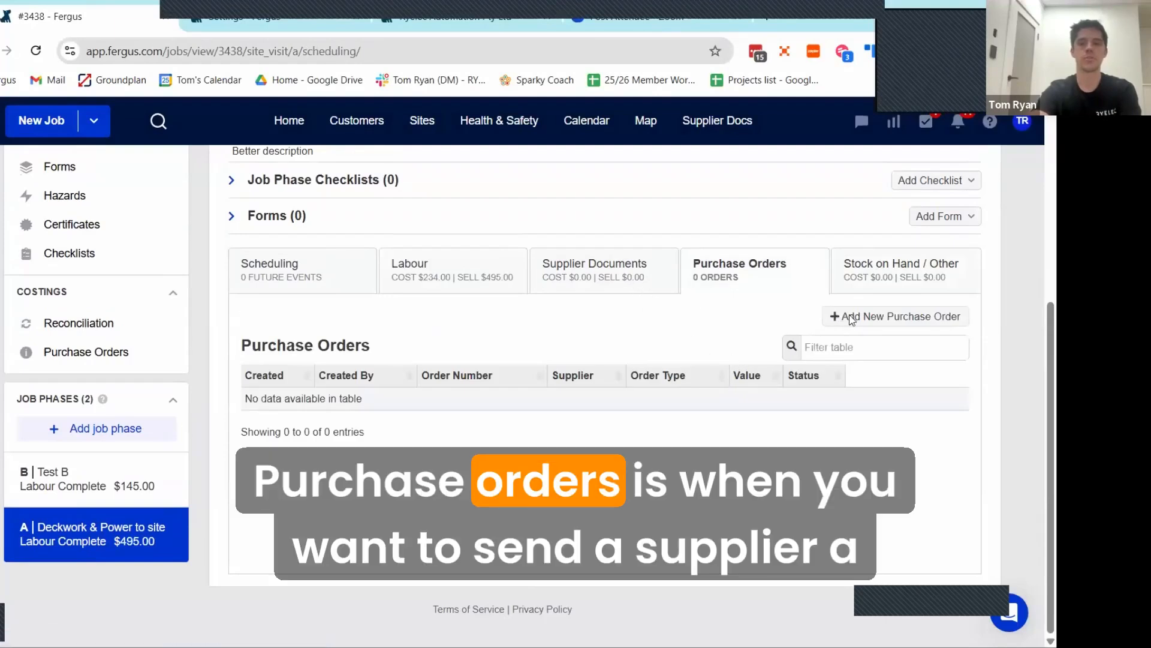
{"action": "left_click", "coordinate": [851, 319]}
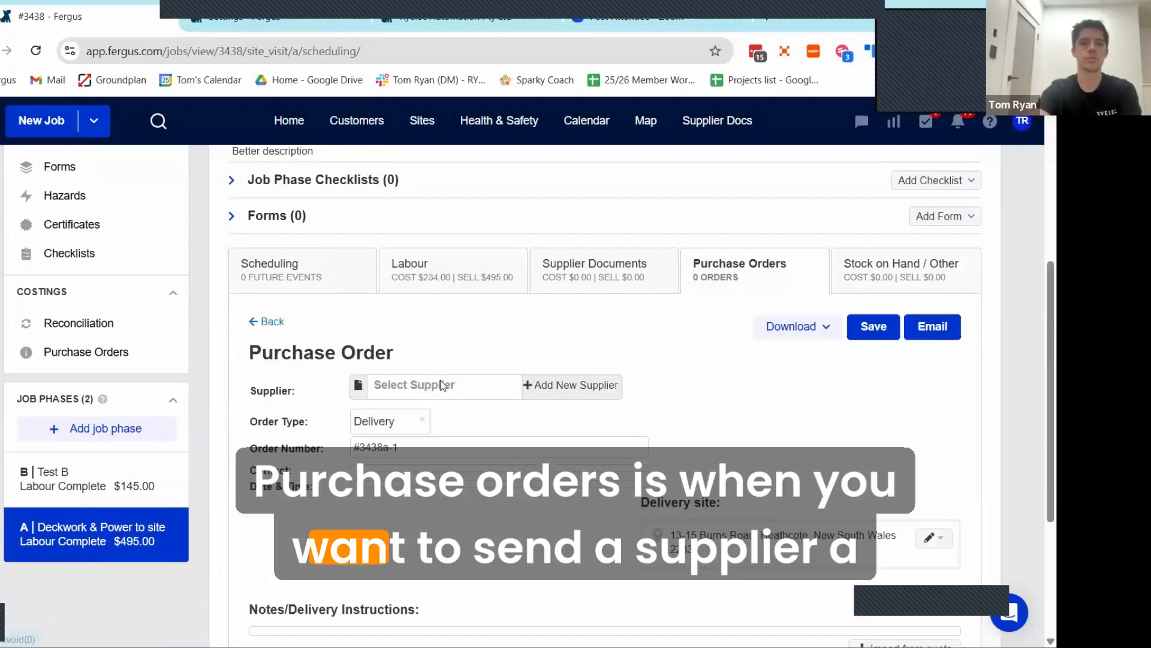
{"action": "left_click", "coordinate": [442, 384]}
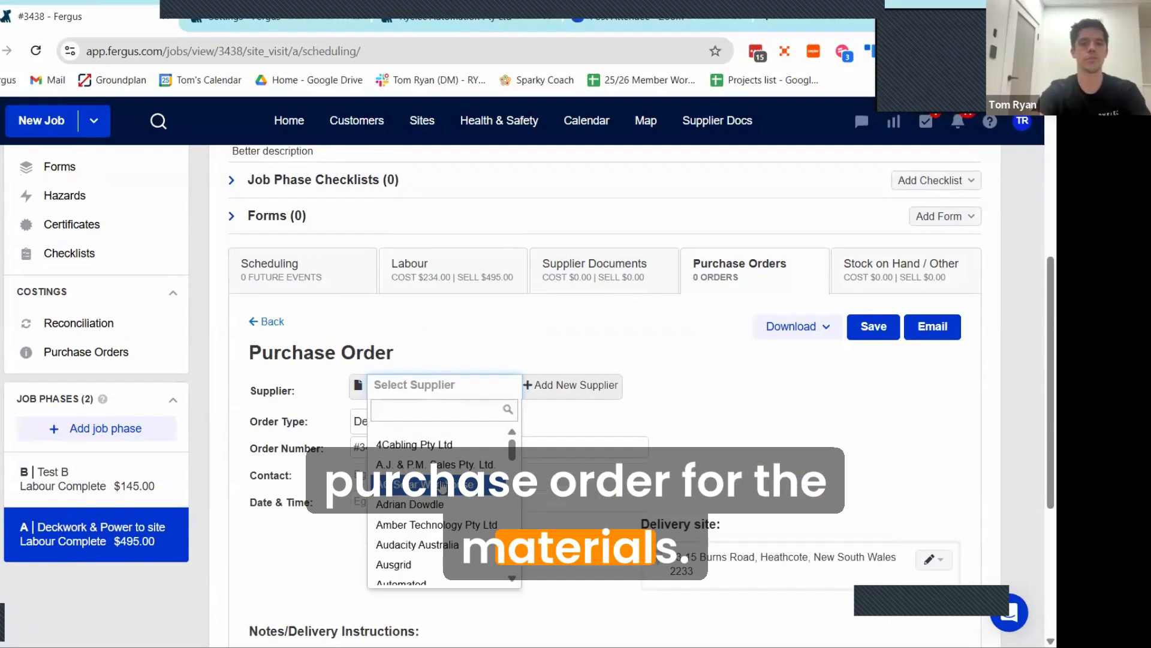
{"action": "type", "text": "oceani"}
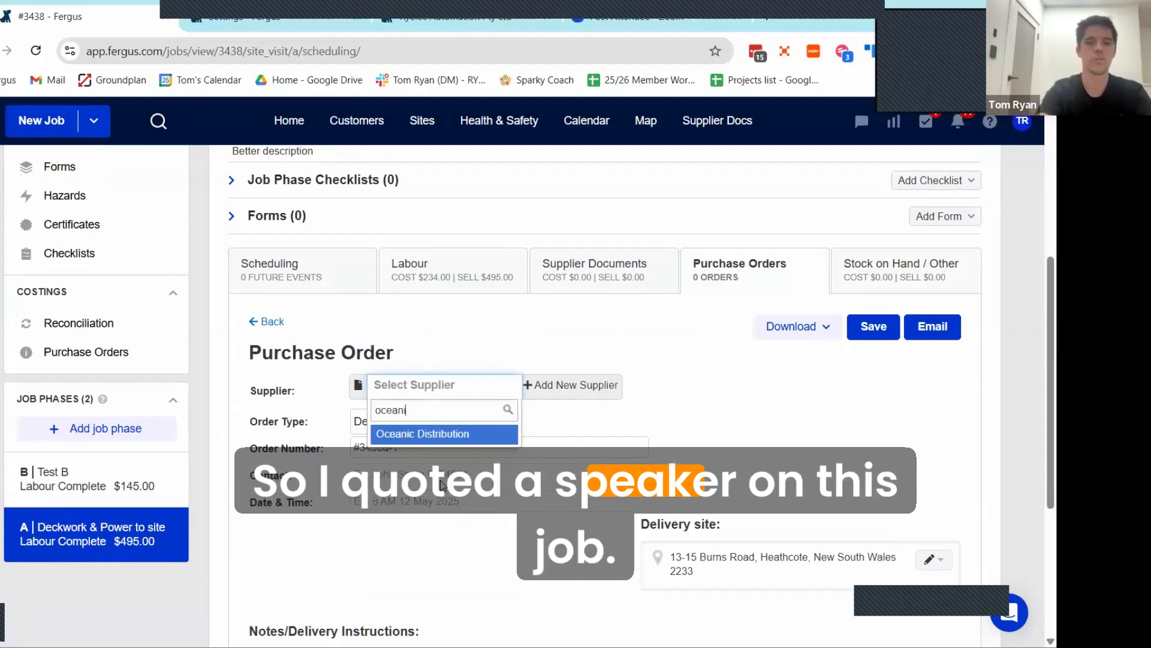
{"action": "type", "text": "c Distribution"}
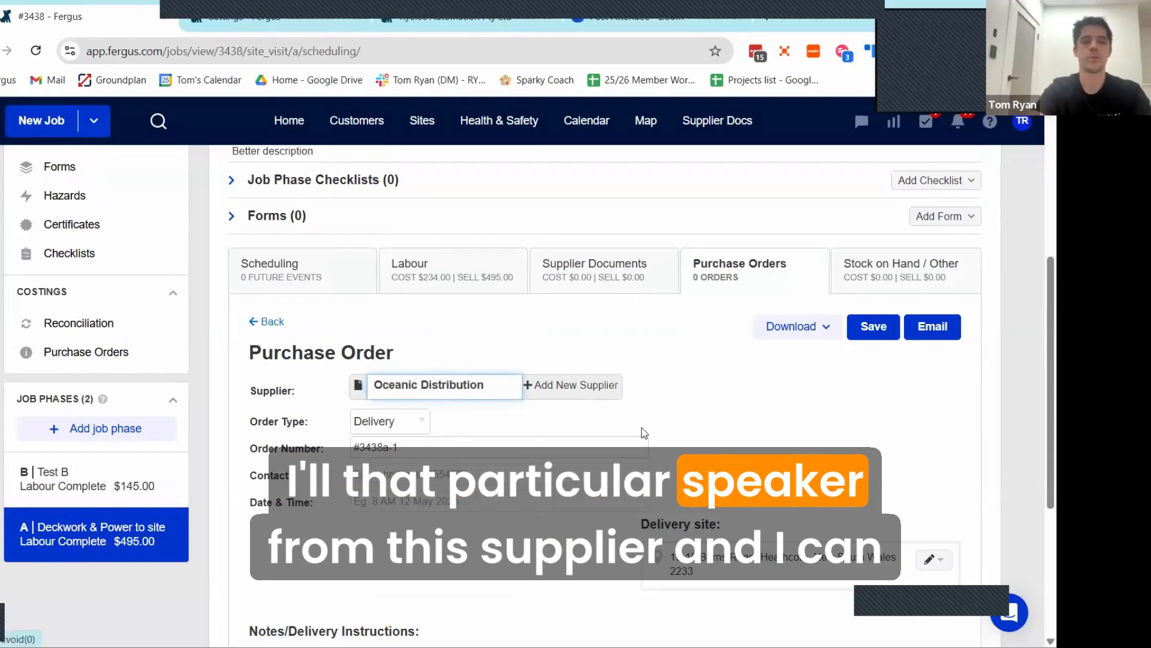
Step: Import the Origin 2 Way 70/100v Line Surface Speaker PAIR section from the quote into the purchase order
{"action": "scroll", "coordinate": [641, 429], "scroll_direction": "down", "scroll_amount": 4}
{"action": "left_click", "coordinate": [866, 445]}
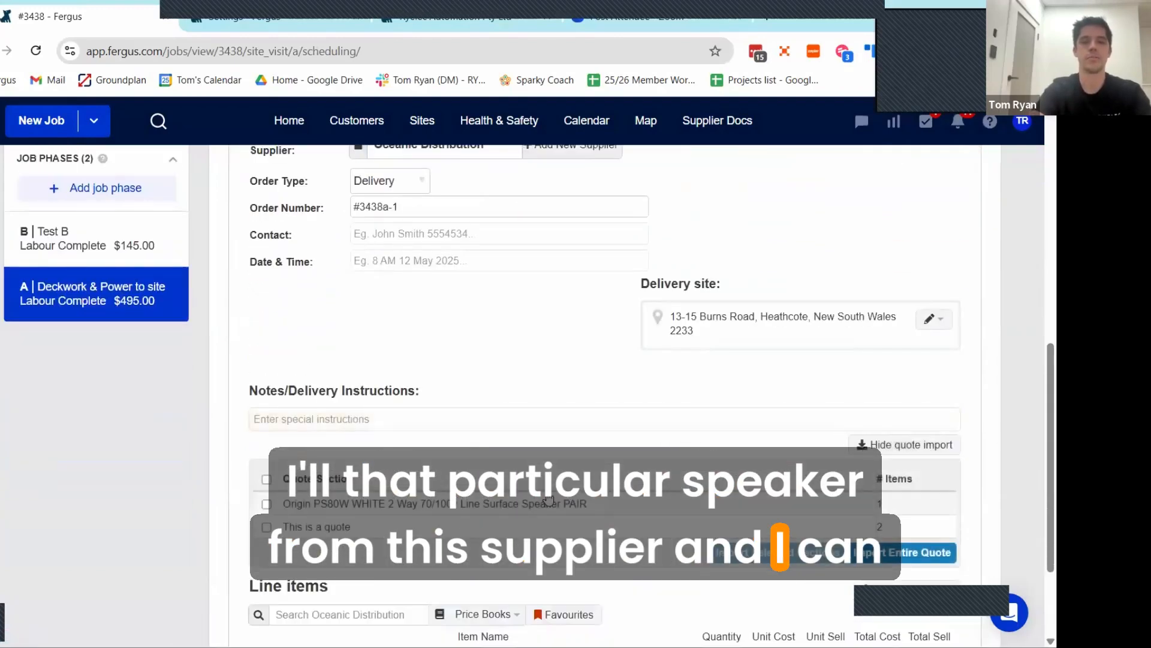
{"action": "scroll", "coordinate": [623, 454], "scroll_direction": "down", "scroll_amount": 3}
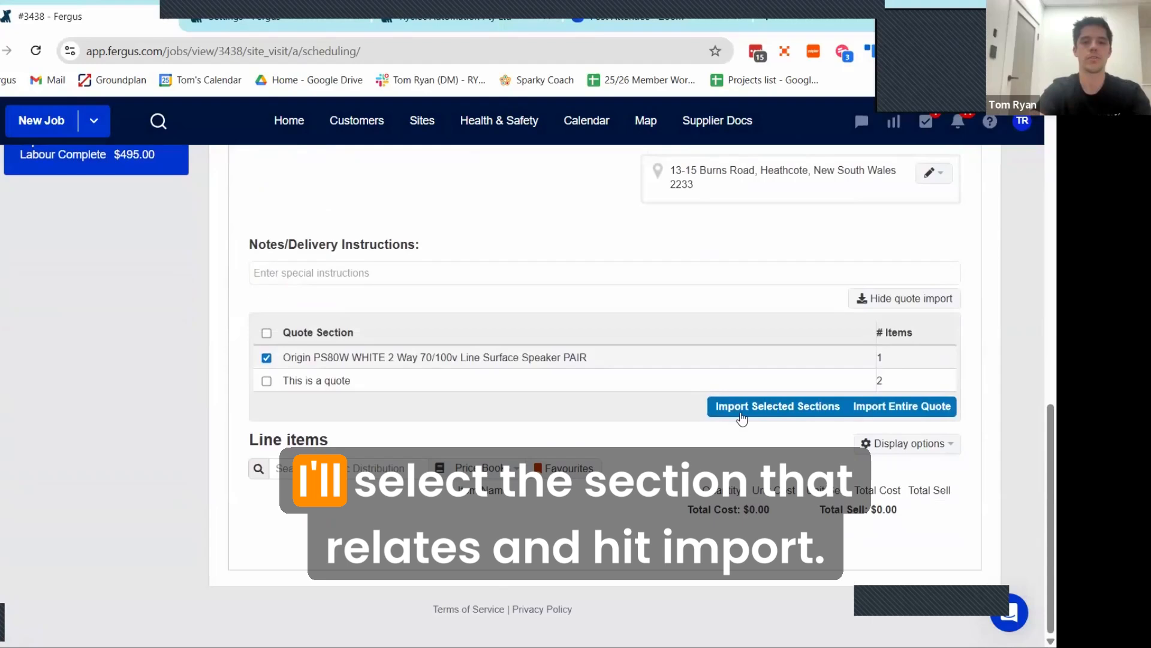
{"action": "left_click", "coordinate": [743, 406]}
{"action": "left_click", "coordinate": [686, 213]}
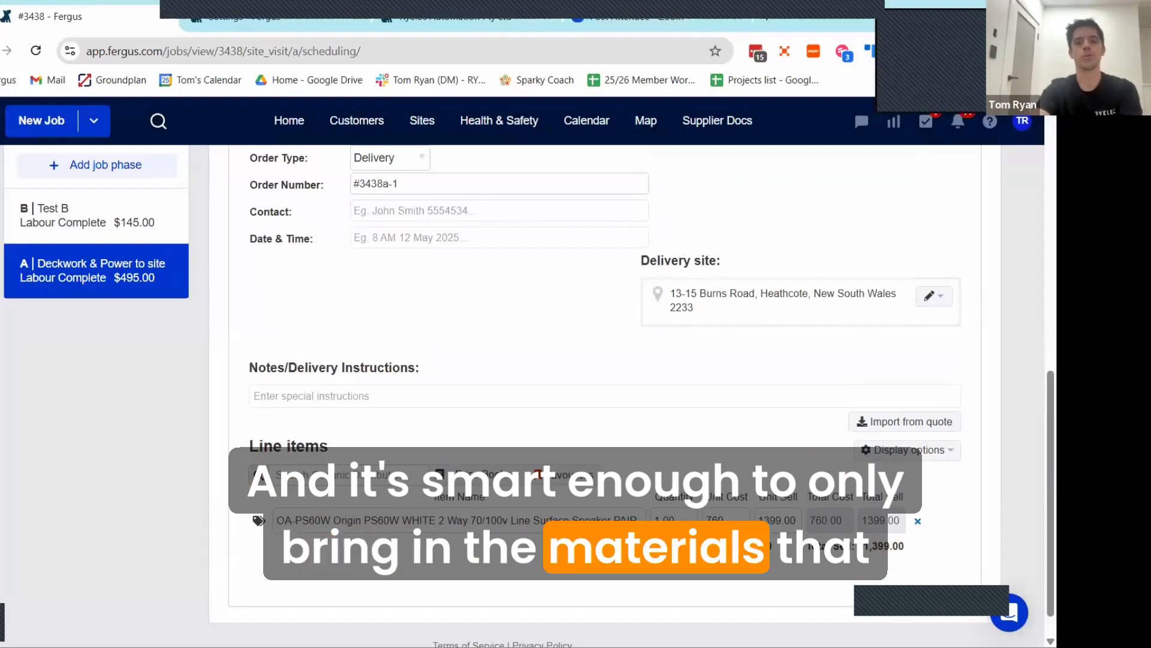
Step: Email the purchase order, using the sender's own saved e-mail address as the recipient
{"action": "scroll", "coordinate": [691, 525], "scroll_direction": "up", "scroll_amount": 3}
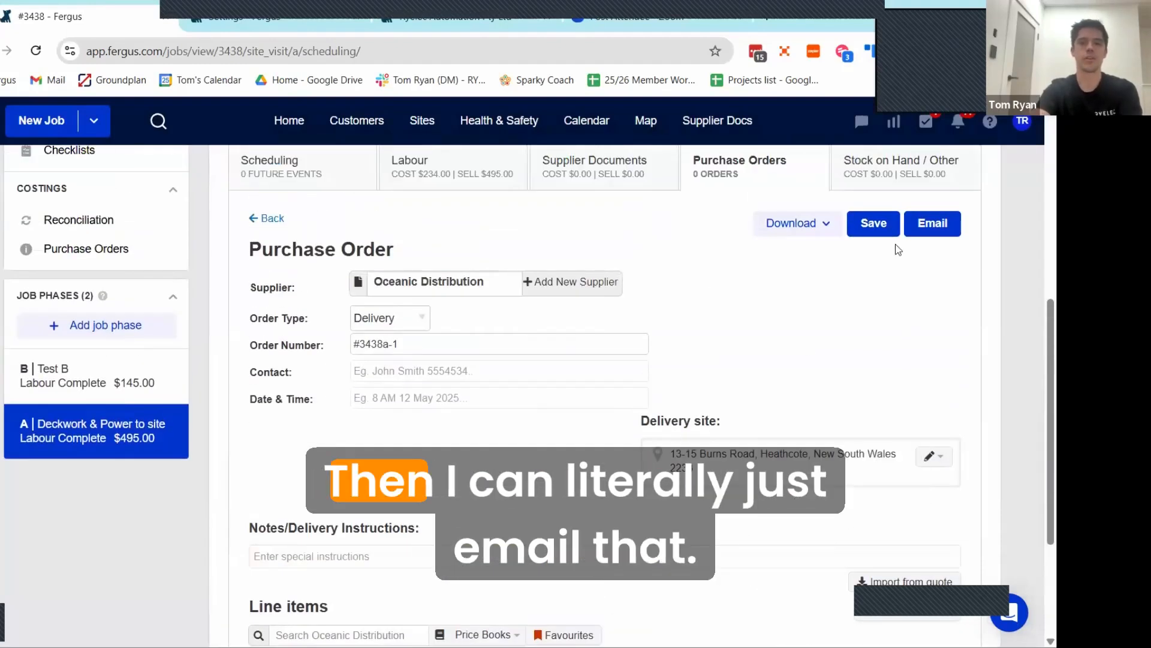
{"action": "left_click", "coordinate": [931, 231]}
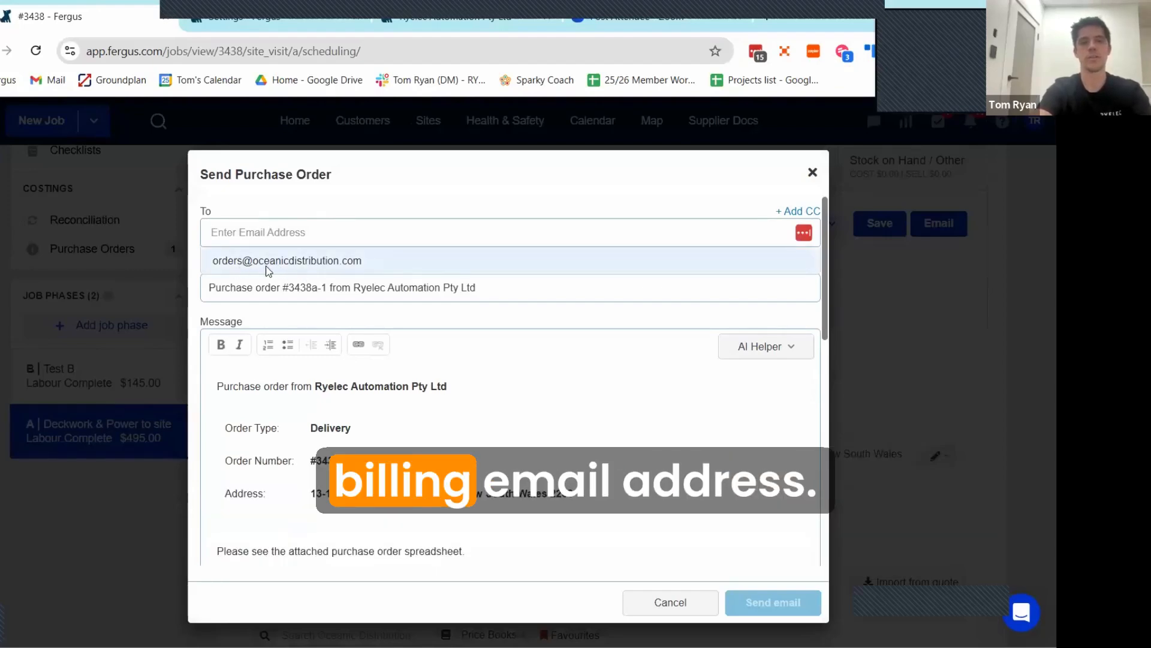
{"action": "left_click", "coordinate": [257, 233]}
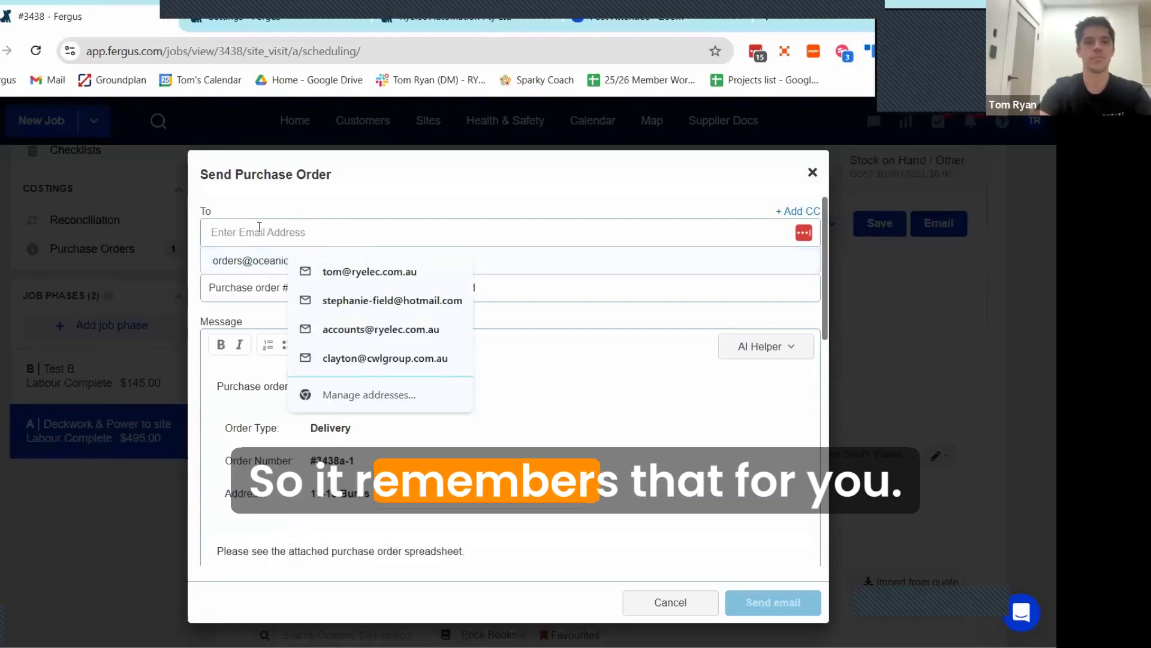
{"action": "left_click", "coordinate": [349, 271]}
{"action": "left_click", "coordinate": [733, 602]}
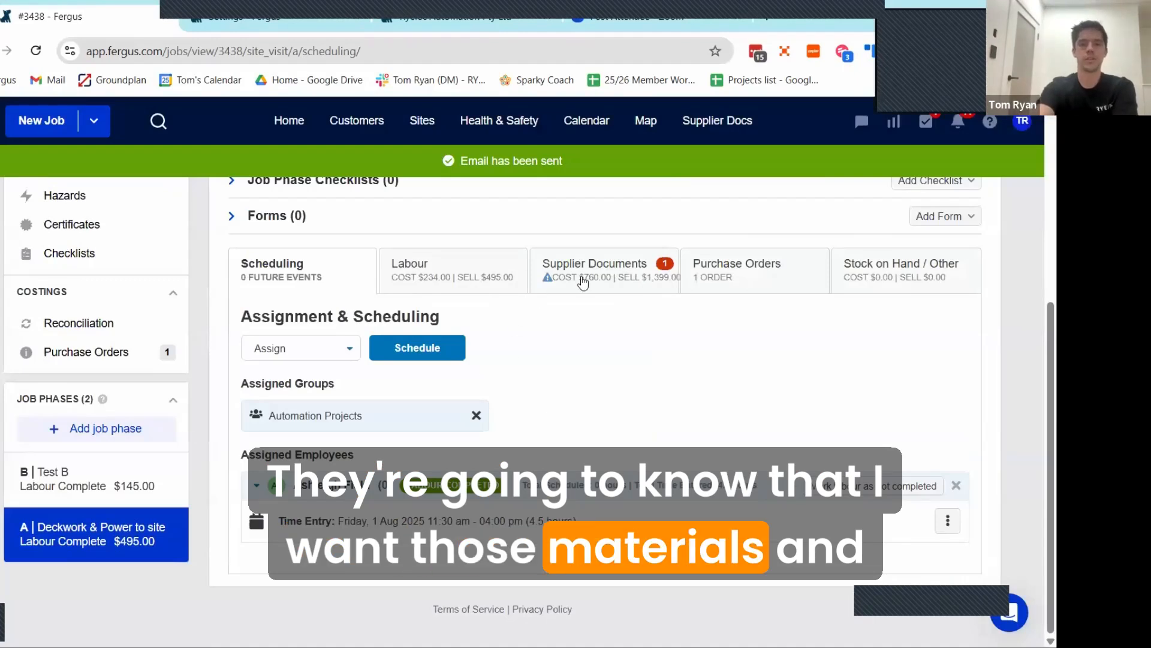
Step: Examine phase A's supplier documents, checking the Oceanic Distribution document's reconciliation status and the cost warning
{"action": "left_click", "coordinate": [593, 282]}
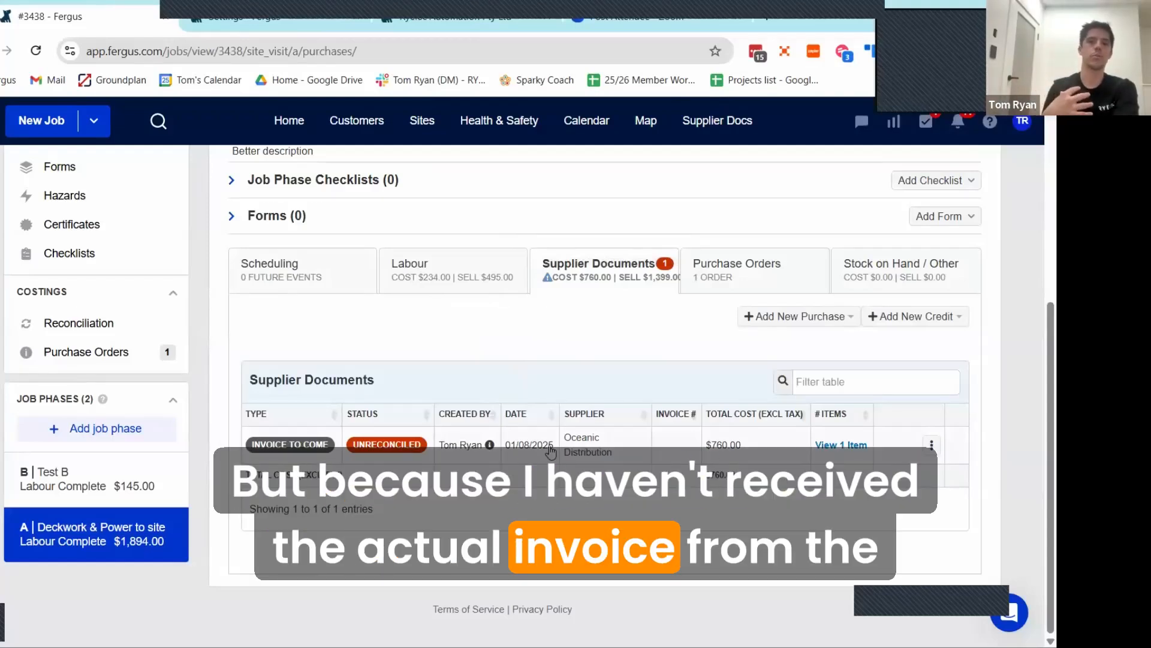
{"action": "mouse_move", "coordinate": [388, 459]}
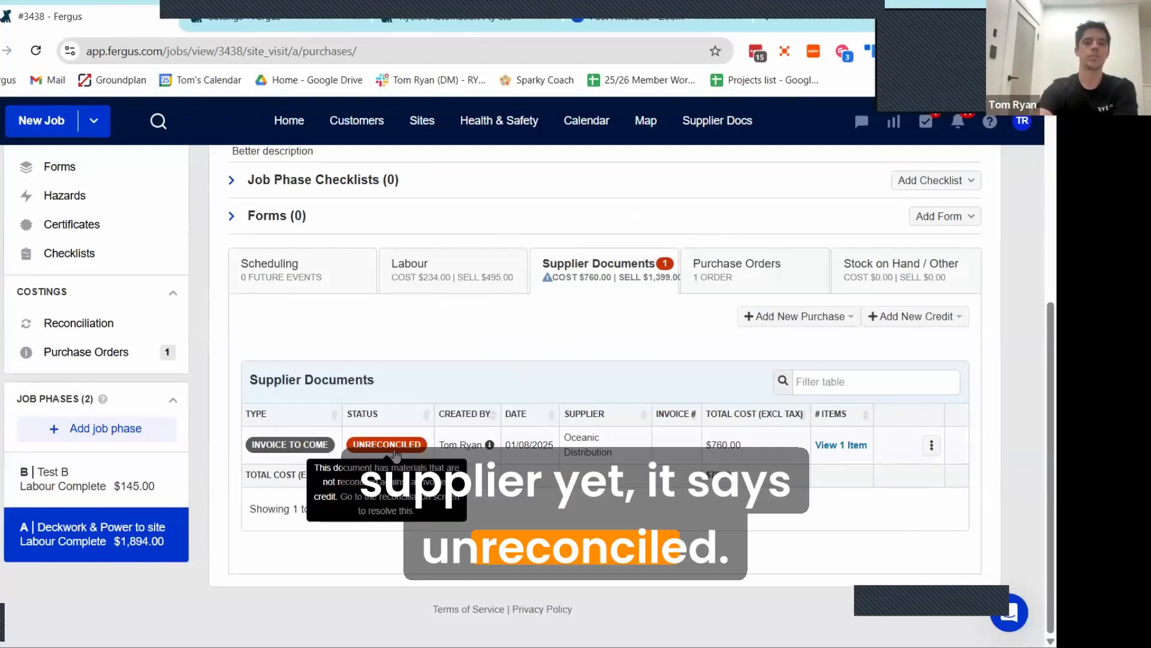
{"action": "scroll", "coordinate": [490, 459], "scroll_direction": "up", "scroll_amount": 1}
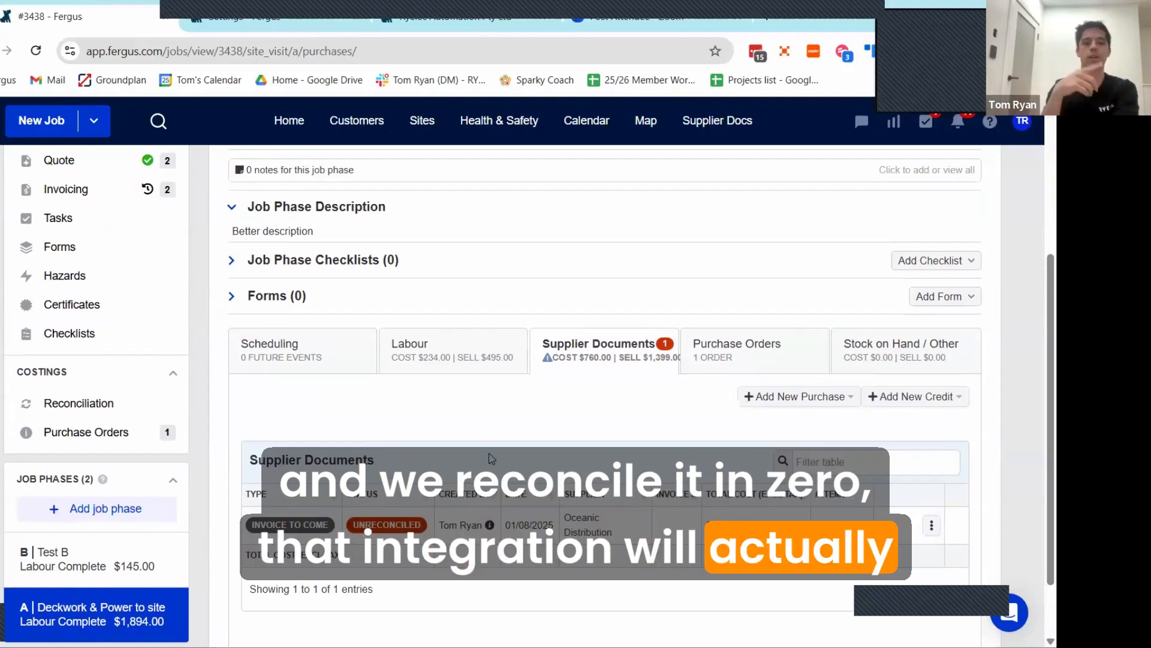
{"action": "mouse_move", "coordinate": [526, 367]}
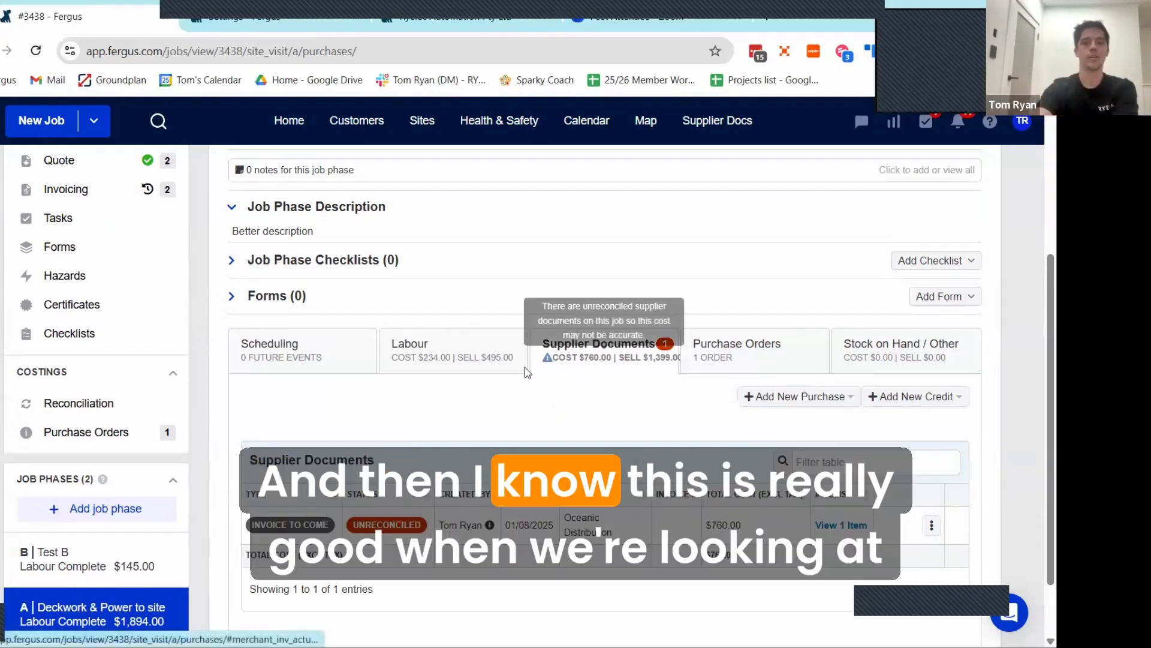
{"action": "scroll", "coordinate": [521, 395], "scroll_direction": "down", "scroll_amount": 2}
{"action": "scroll", "coordinate": [525, 397], "scroll_direction": "up", "scroll_amount": 2}
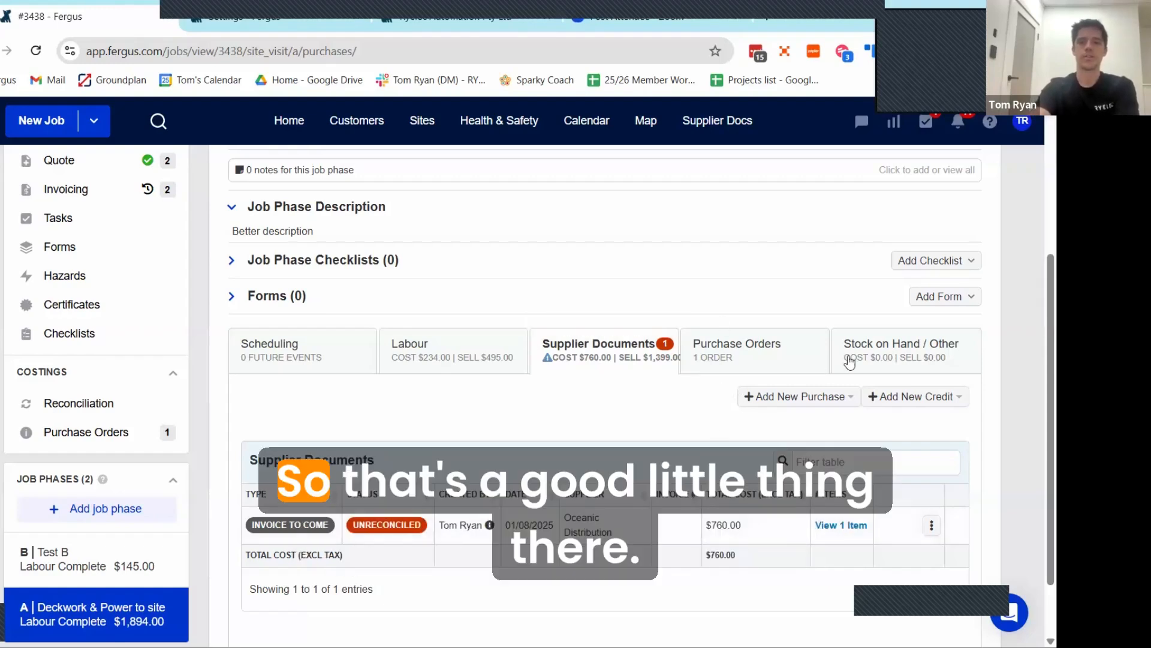
{"action": "mouse_move", "coordinate": [622, 358]}
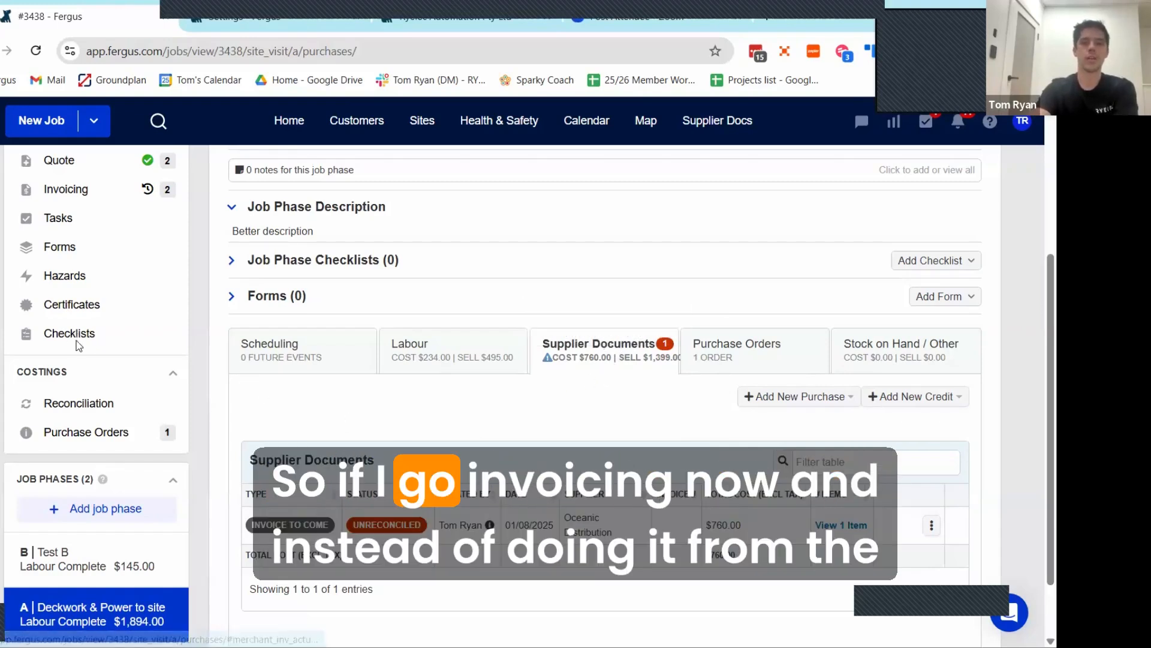
Step: Create a quick invoice for the job from its invoicing section, treating it as a cost-plus job
{"action": "left_click", "coordinate": [66, 189]}
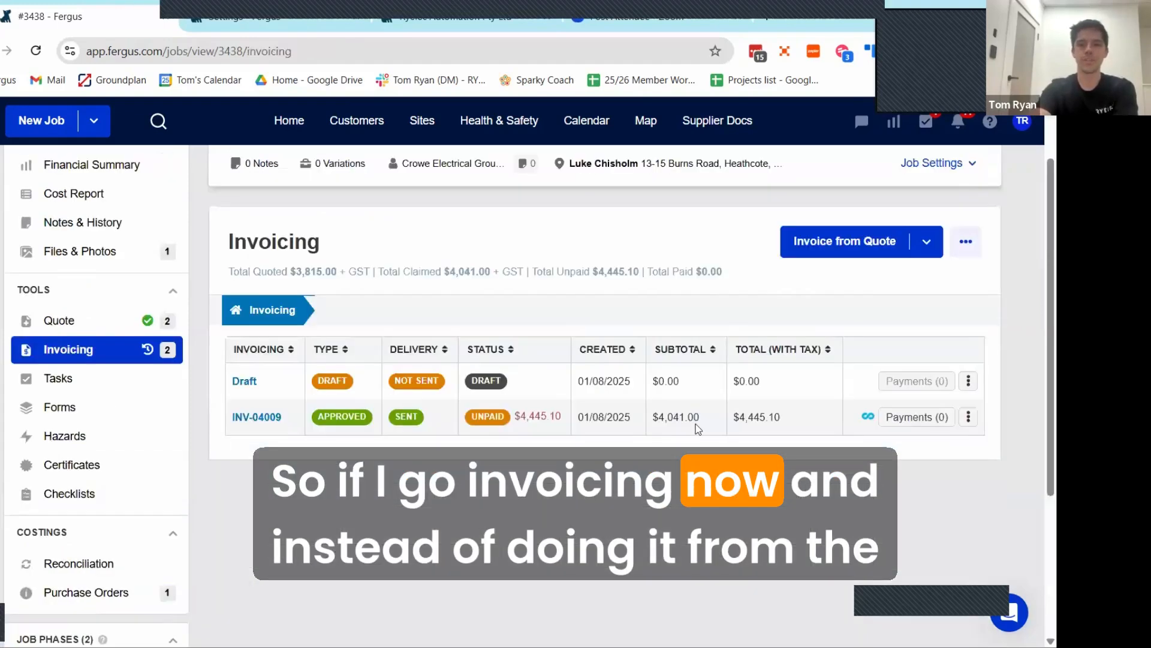
{"action": "left_click", "coordinate": [927, 246]}
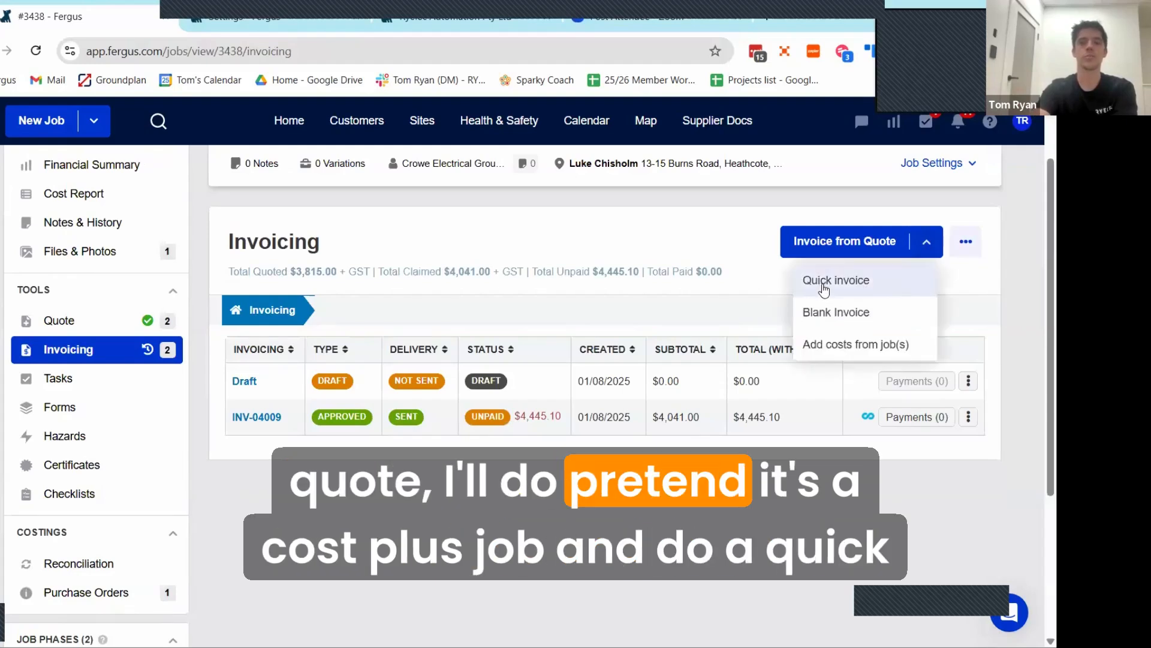
{"action": "left_click", "coordinate": [844, 285]}
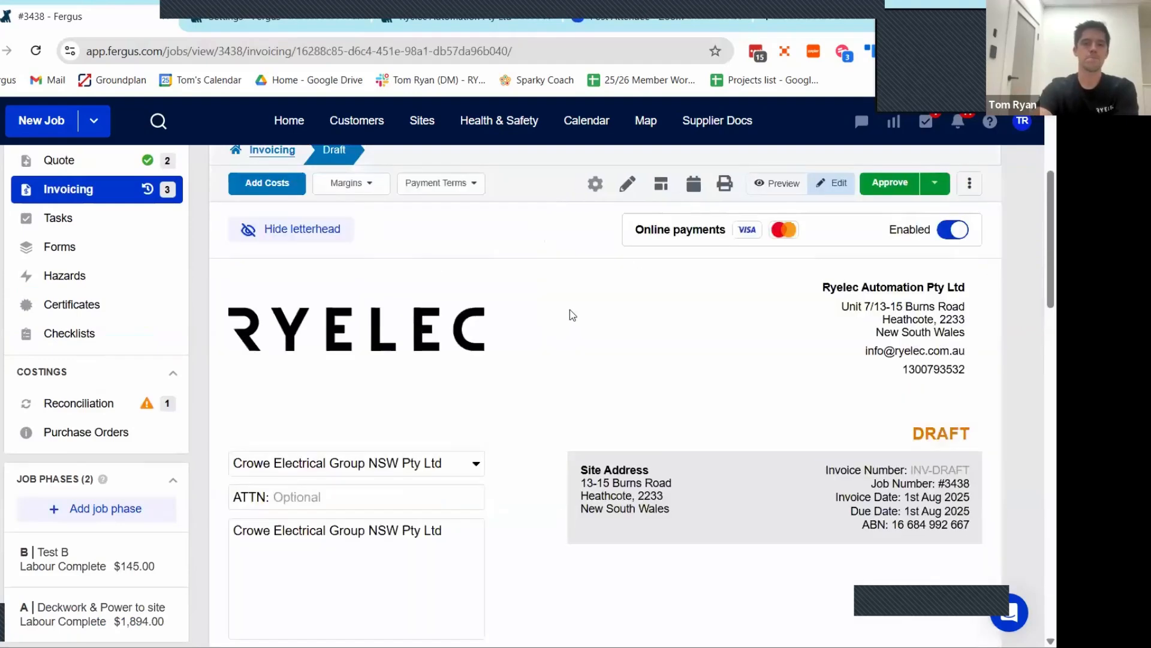
Step: Examine how the draft tax invoice is split into job phases, checking the #3438b Test B heading and its labour line
{"action": "scroll", "coordinate": [568, 309], "scroll_direction": "down", "scroll_amount": 8}
{"action": "scroll", "coordinate": [412, 380], "scroll_direction": "up", "scroll_amount": 1}
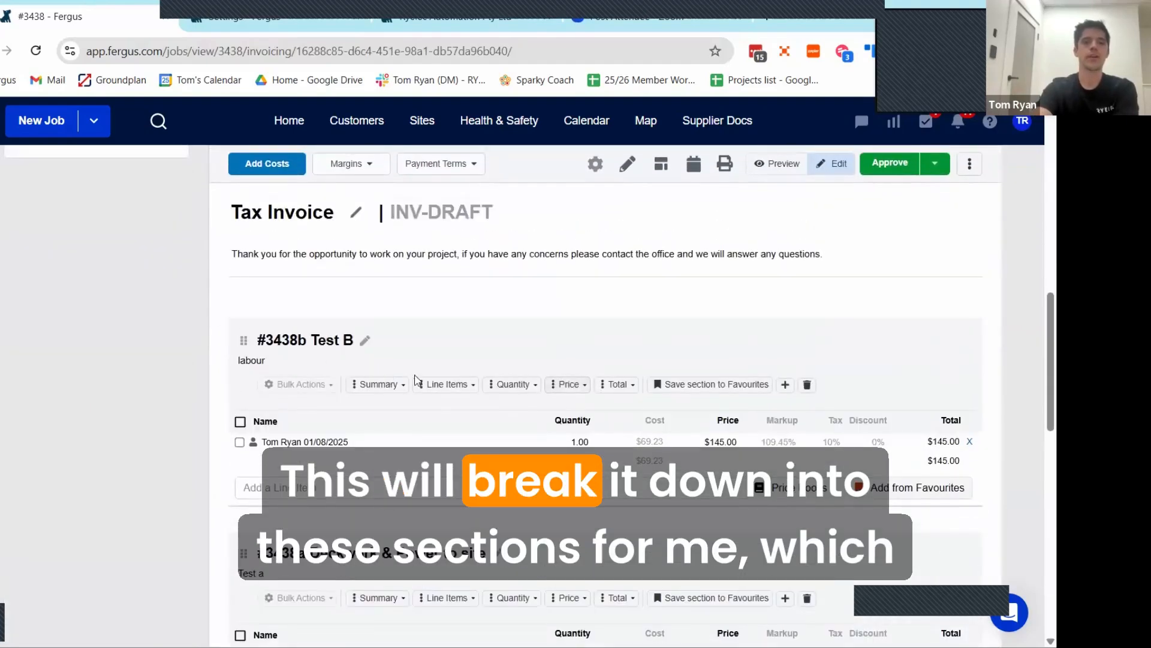
{"action": "scroll", "coordinate": [420, 465], "scroll_direction": "down", "scroll_amount": 1}
{"action": "scroll", "coordinate": [379, 497], "scroll_direction": "down", "scroll_amount": 7}
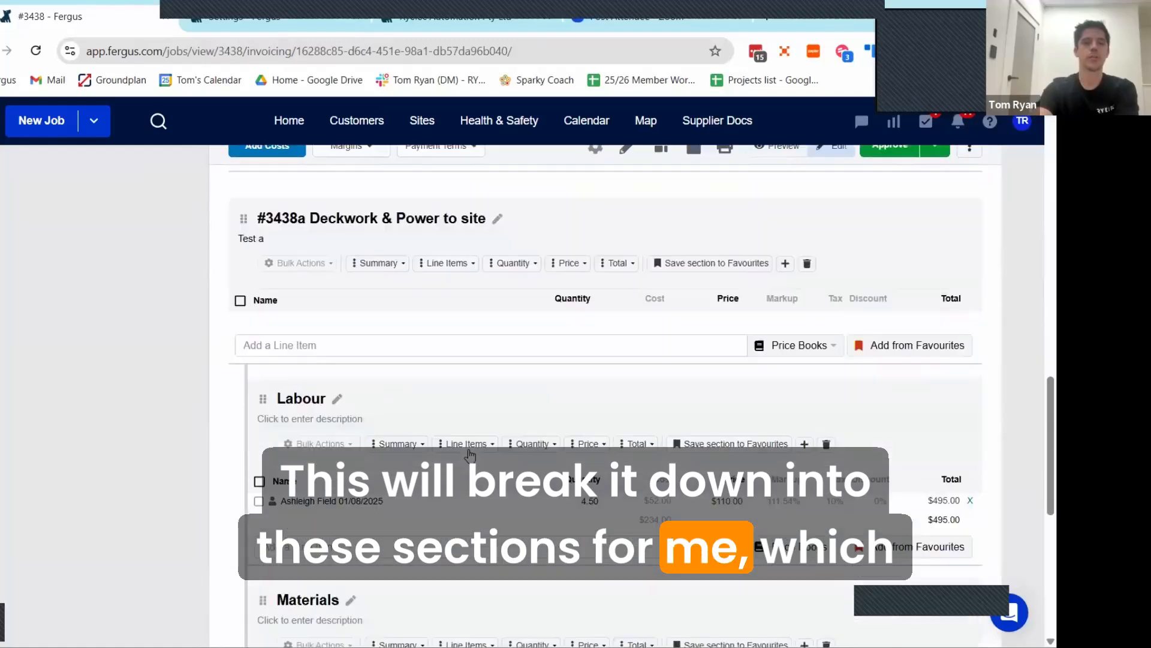
{"action": "scroll", "coordinate": [444, 461], "scroll_direction": "up", "scroll_amount": 6}
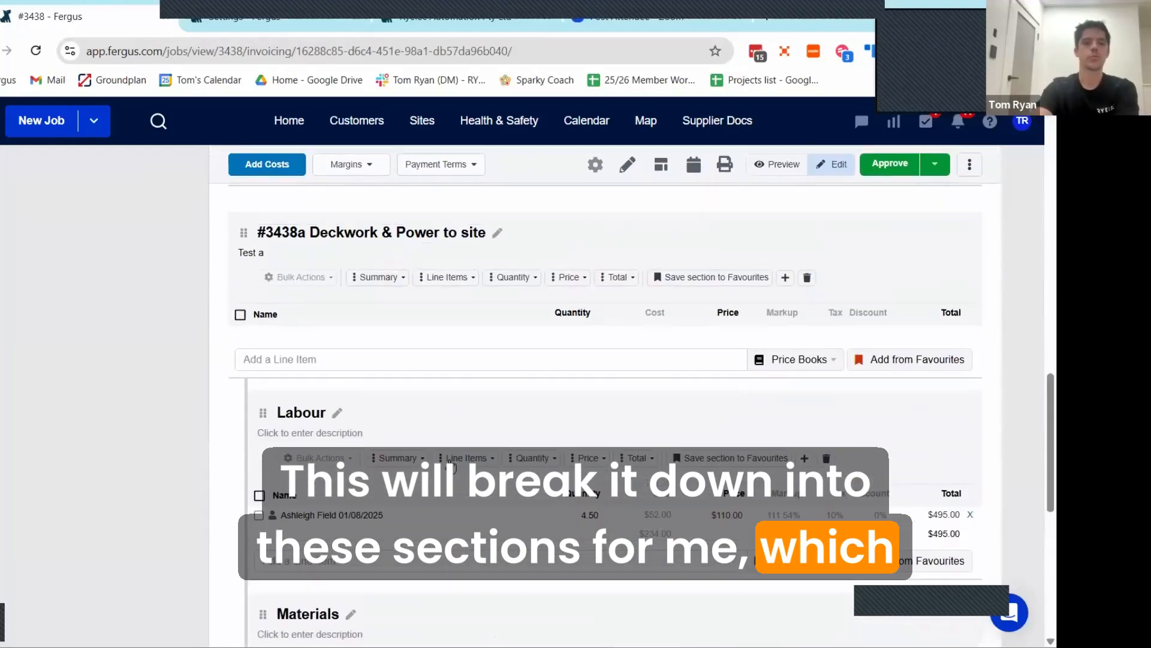
{"action": "scroll", "coordinate": [439, 460], "scroll_direction": "up", "scroll_amount": 3}
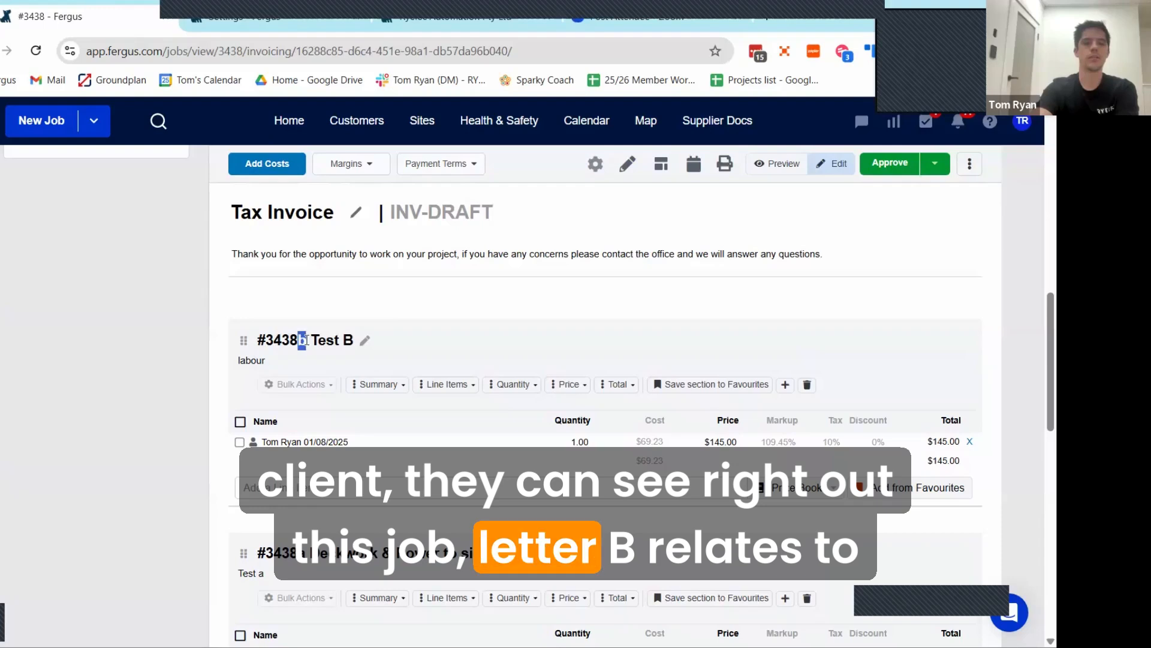
{"action": "left_click", "coordinate": [306, 340]}
{"action": "left_click", "coordinate": [451, 334]}
{"action": "left_click", "coordinate": [506, 320]}
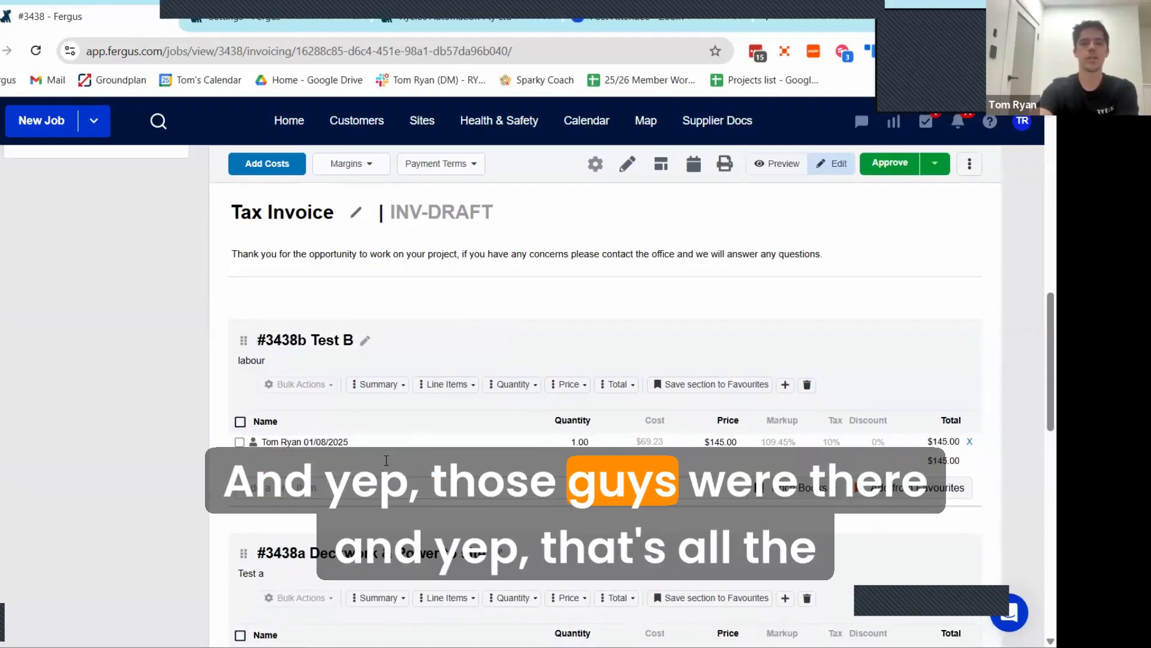
Step: Review the #3438a Deckwork & Power to site section of the draft, including its labour, materials and invoice totals
{"action": "scroll", "coordinate": [353, 453], "scroll_direction": "down", "scroll_amount": 1}
{"action": "scroll", "coordinate": [353, 453], "scroll_direction": "down", "scroll_amount": 1}
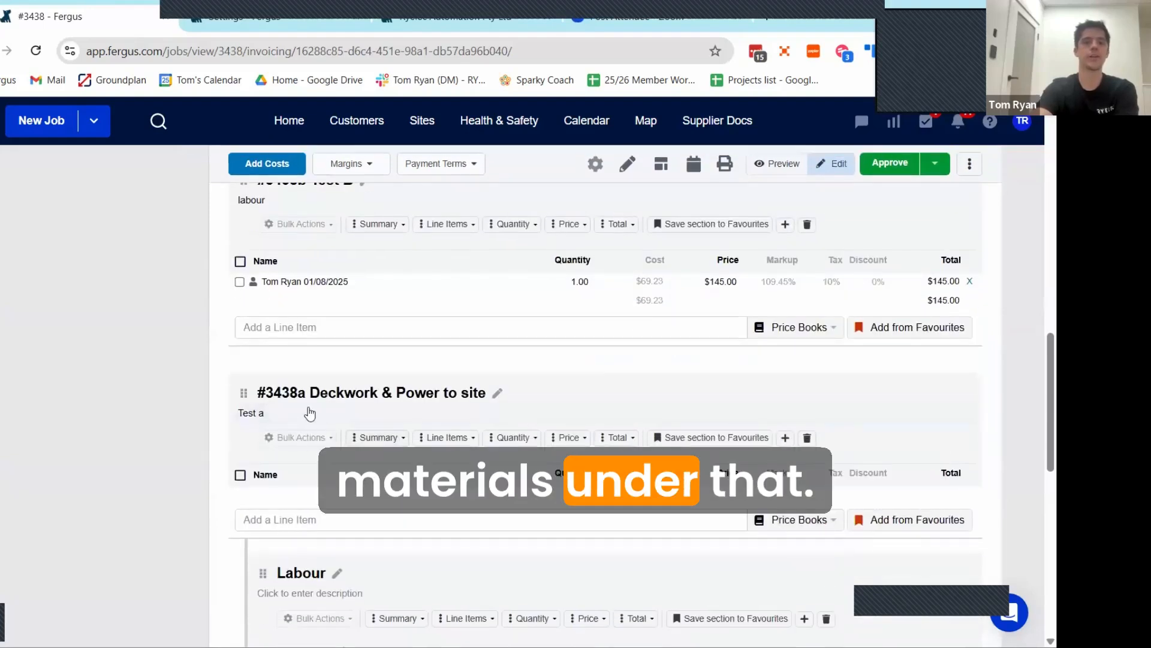
{"action": "scroll", "coordinate": [347, 383], "scroll_direction": "down", "scroll_amount": 1}
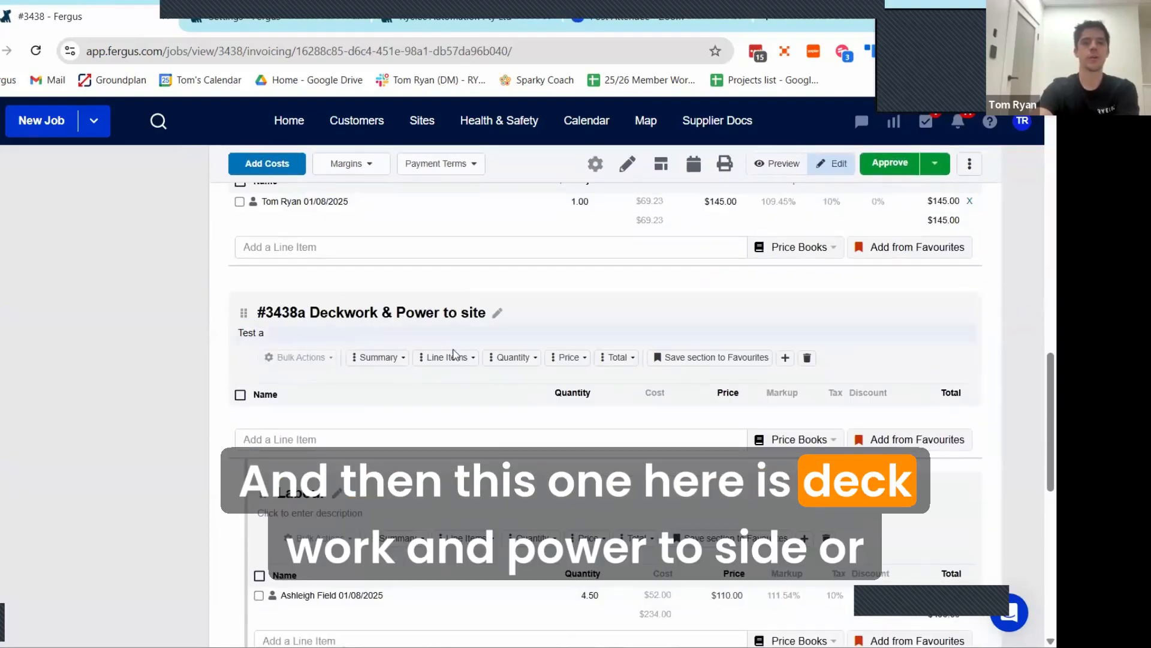
{"action": "scroll", "coordinate": [454, 354], "scroll_direction": "down", "scroll_amount": 2}
{"action": "scroll", "coordinate": [454, 397], "scroll_direction": "up", "scroll_amount": 1}
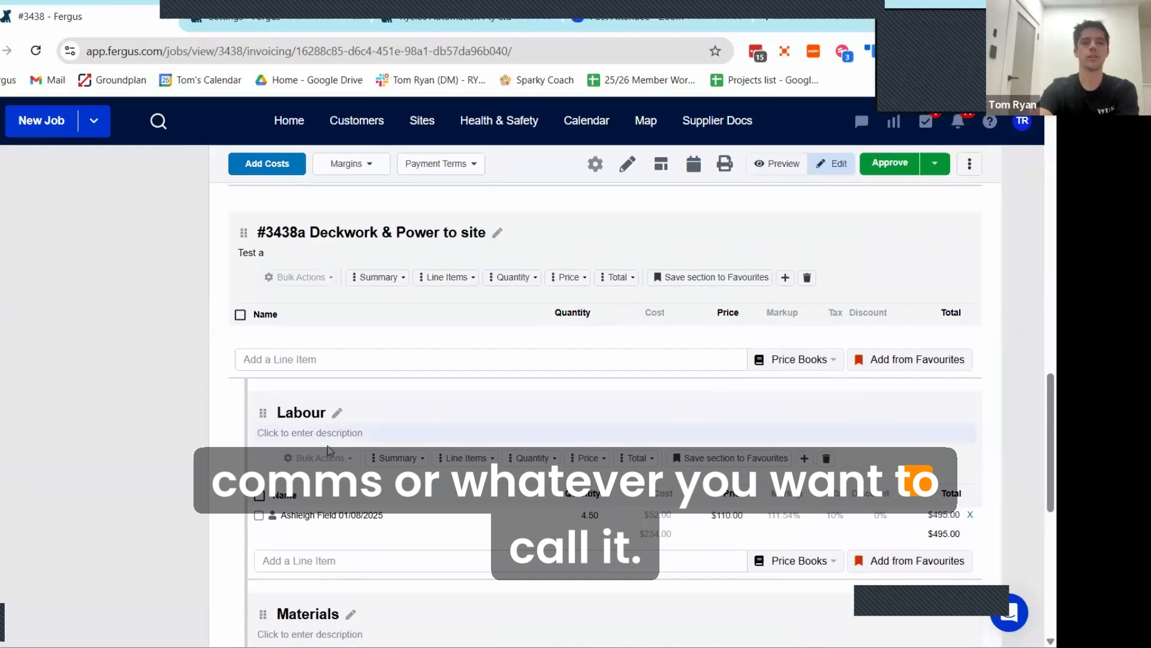
{"action": "scroll", "coordinate": [423, 511], "scroll_direction": "down", "scroll_amount": 1}
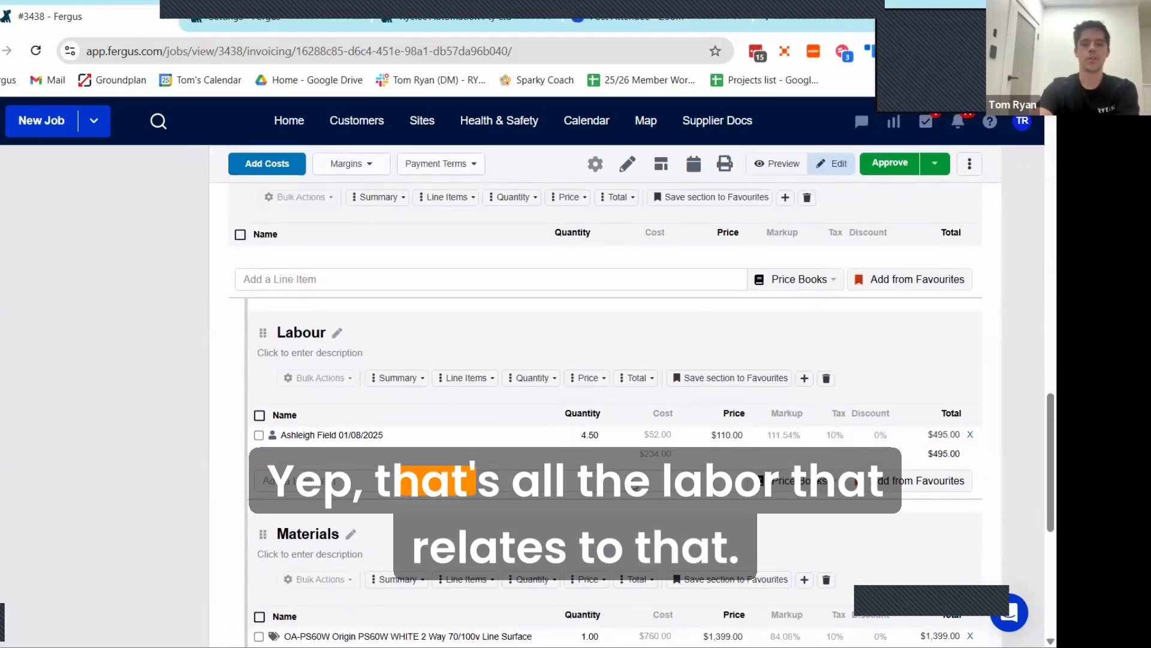
{"action": "scroll", "coordinate": [394, 379], "scroll_direction": "down", "scroll_amount": 1}
{"action": "scroll", "coordinate": [406, 459], "scroll_direction": "down", "scroll_amount": 1}
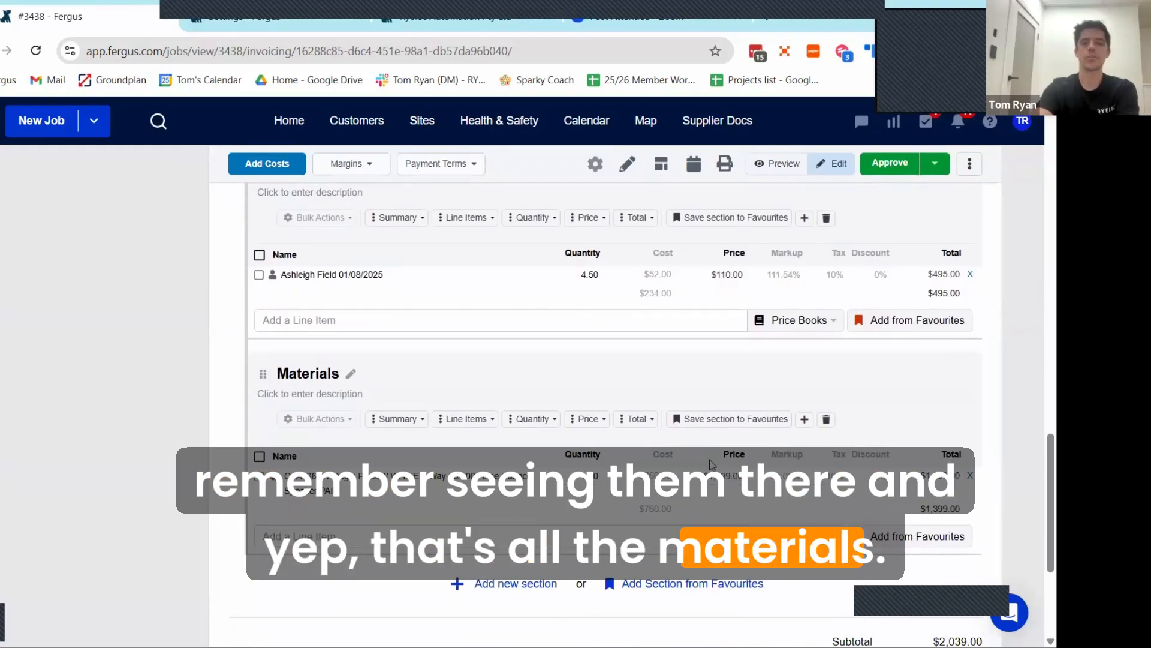
{"action": "scroll", "coordinate": [711, 465], "scroll_direction": "down", "scroll_amount": 2}
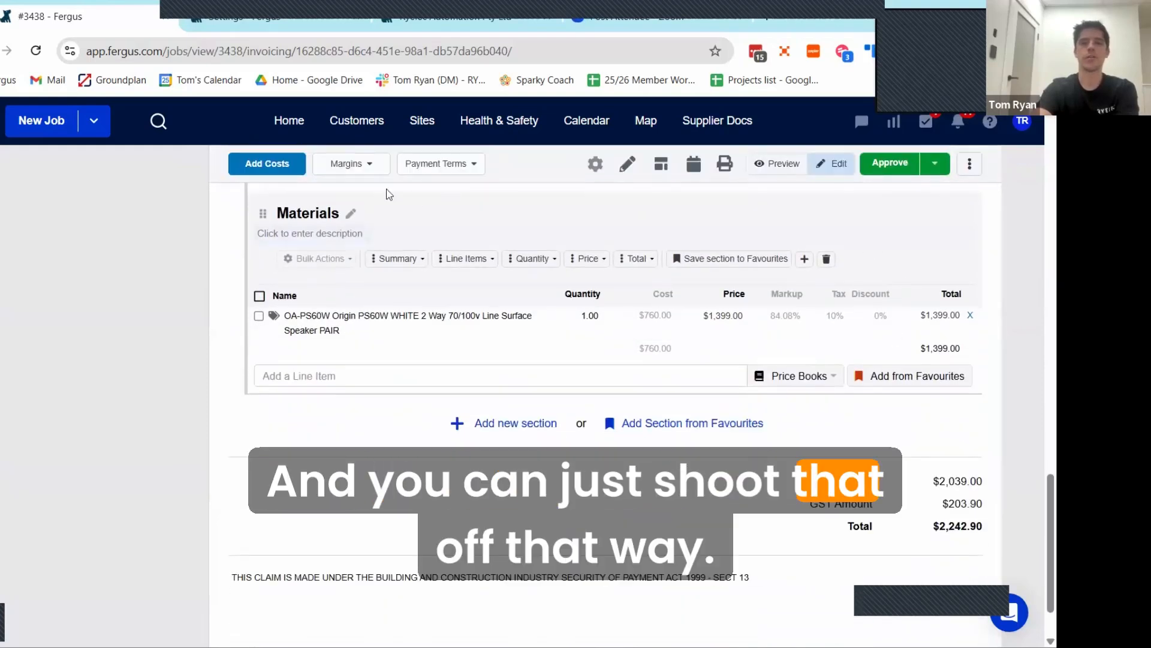
Step: Review the draft invoice's margins and apply a 10% labour discount
{"action": "left_click", "coordinate": [358, 165]}
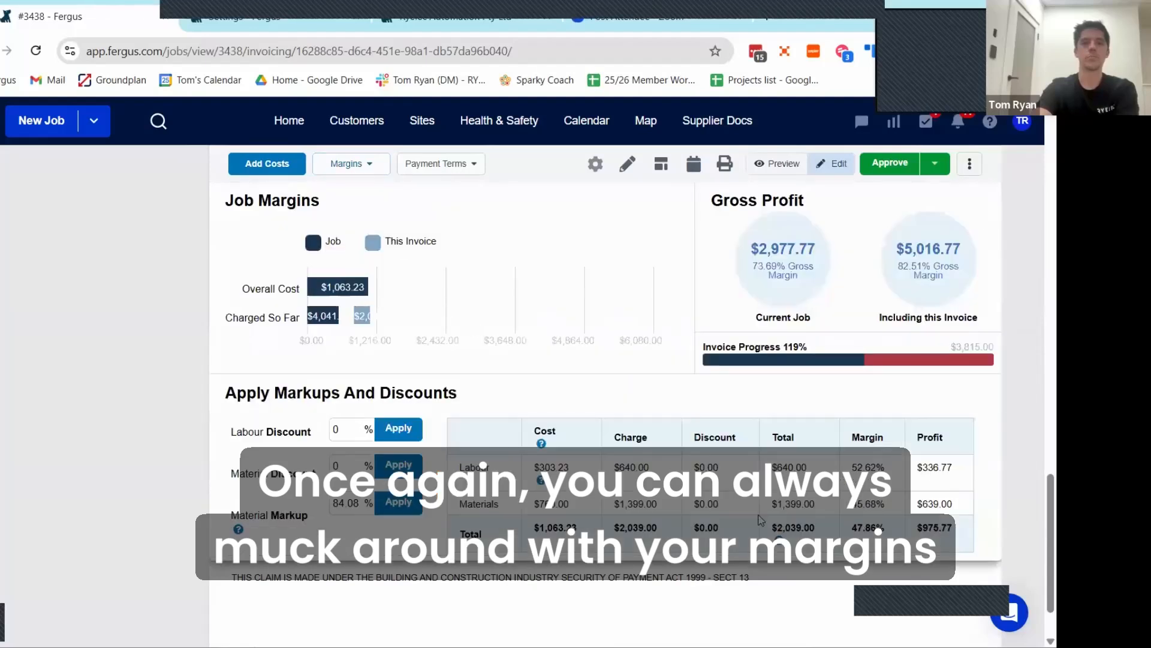
{"action": "left_click", "coordinate": [681, 599]}
{"action": "scroll", "coordinate": [712, 432], "scroll_direction": "up", "scroll_amount": 4}
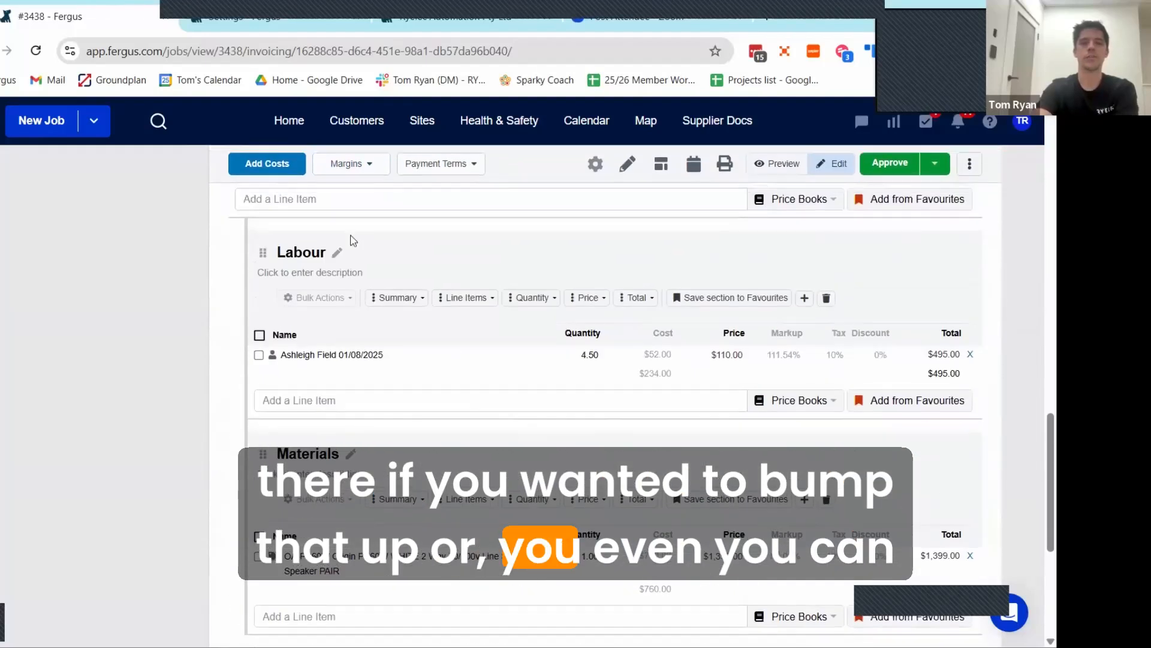
{"action": "left_click", "coordinate": [350, 167]}
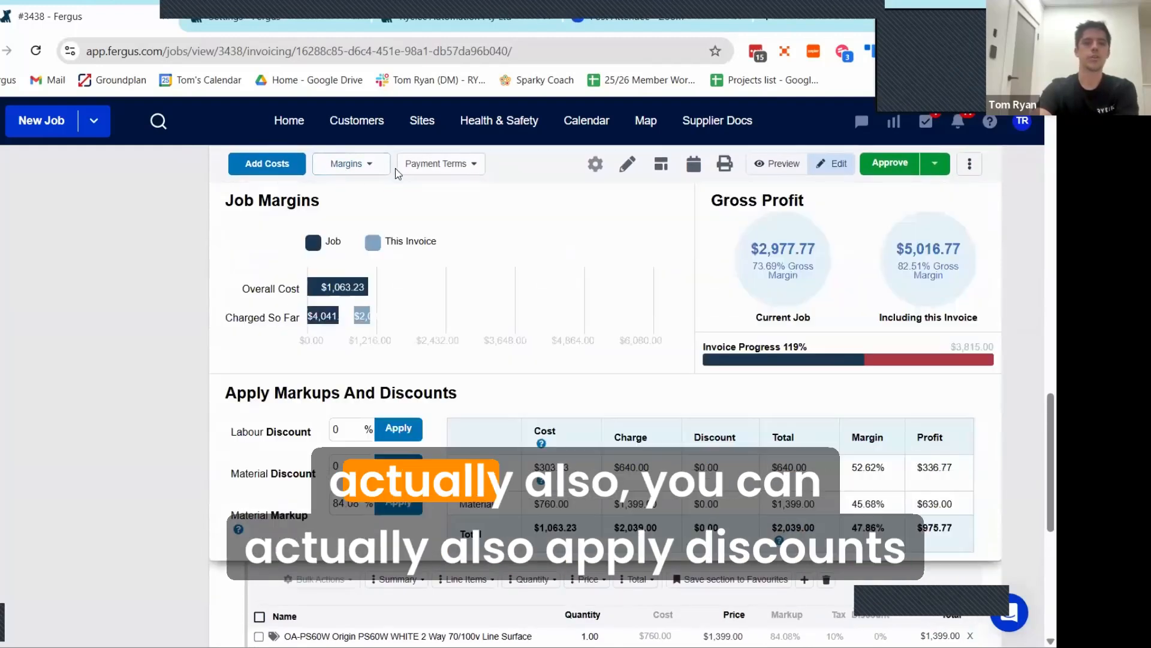
{"action": "left_click", "coordinate": [346, 439]}
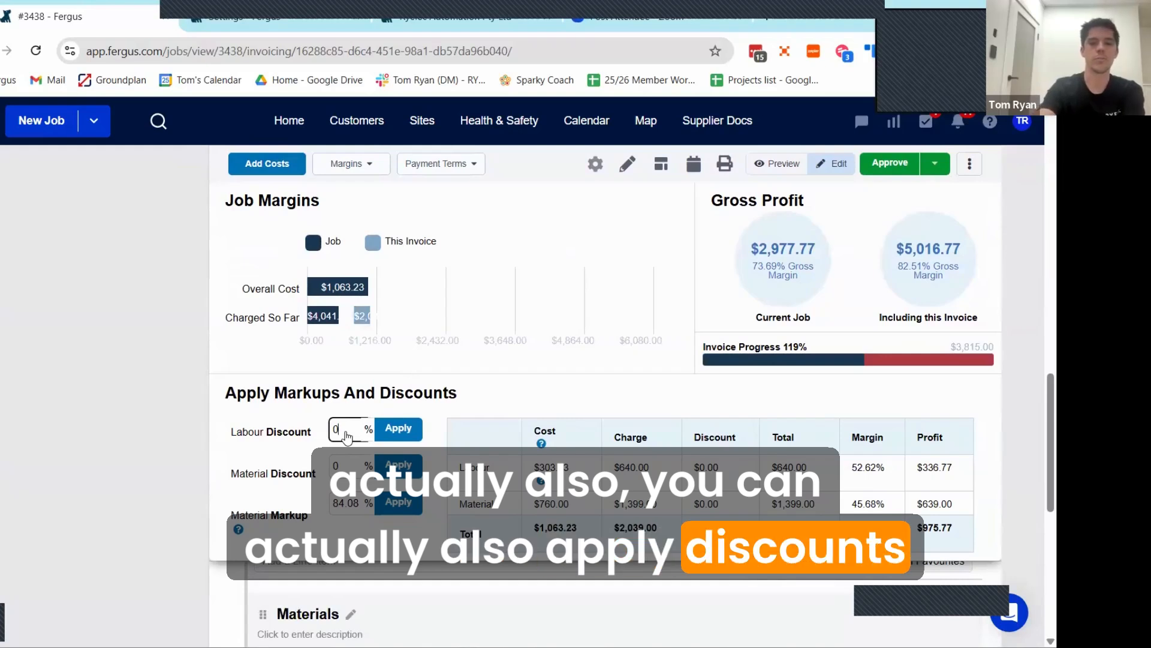
{"action": "key", "text": "BackSpace"}
{"action": "type", "text": "10"}
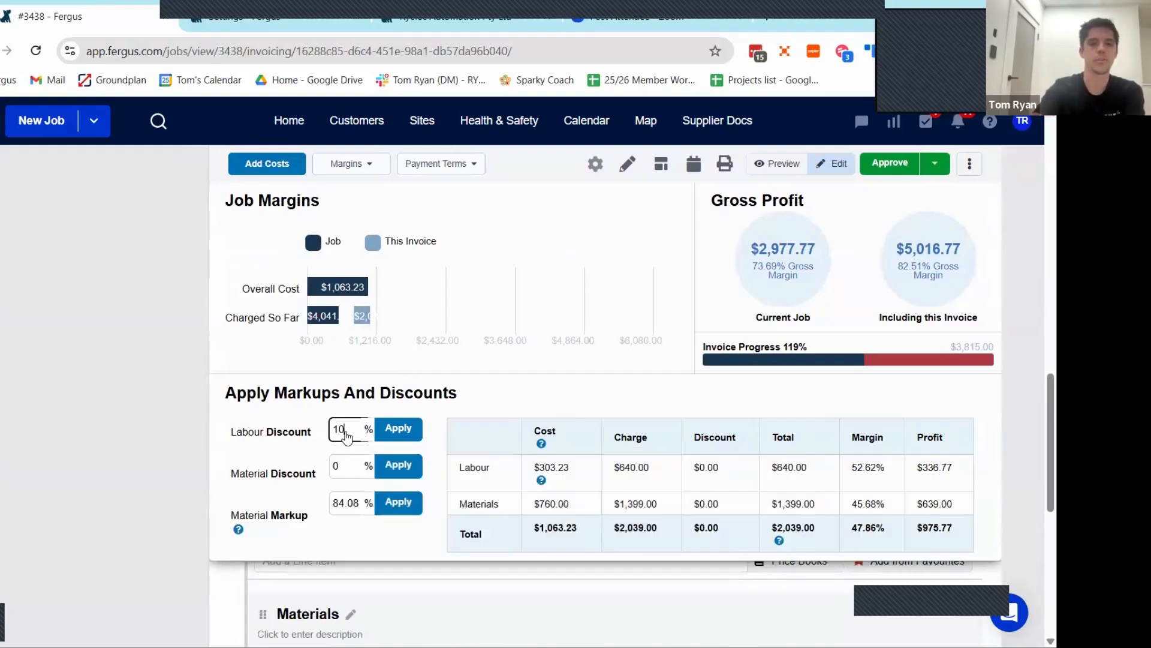
{"action": "left_click", "coordinate": [397, 431]}
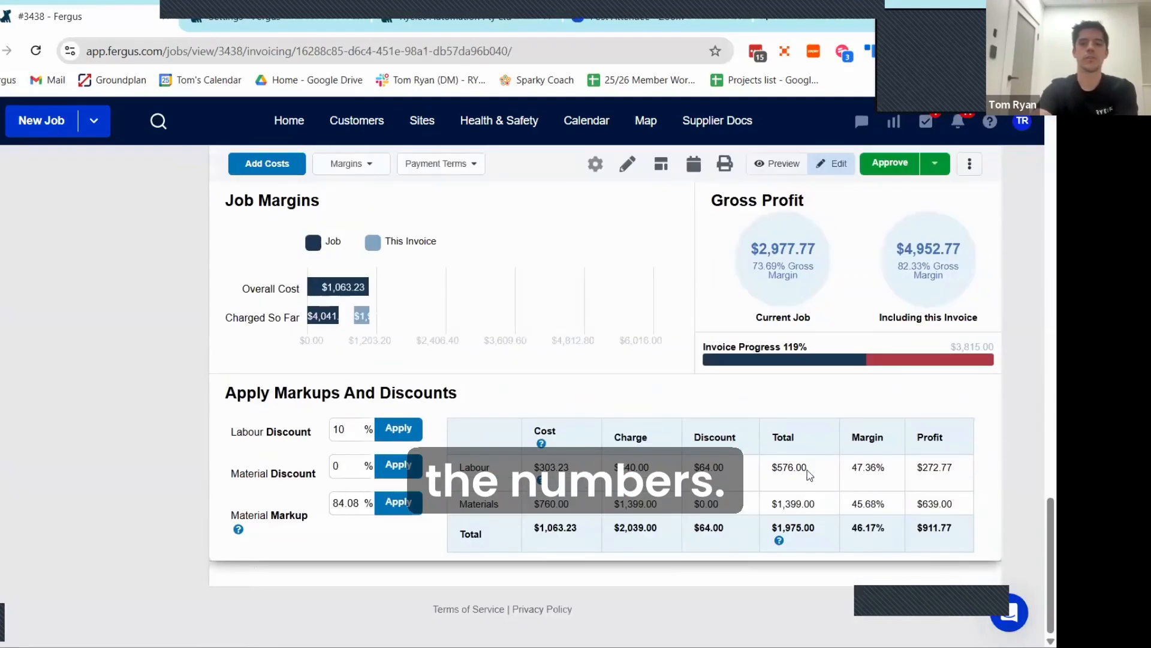
{"action": "left_click", "coordinate": [757, 582]}
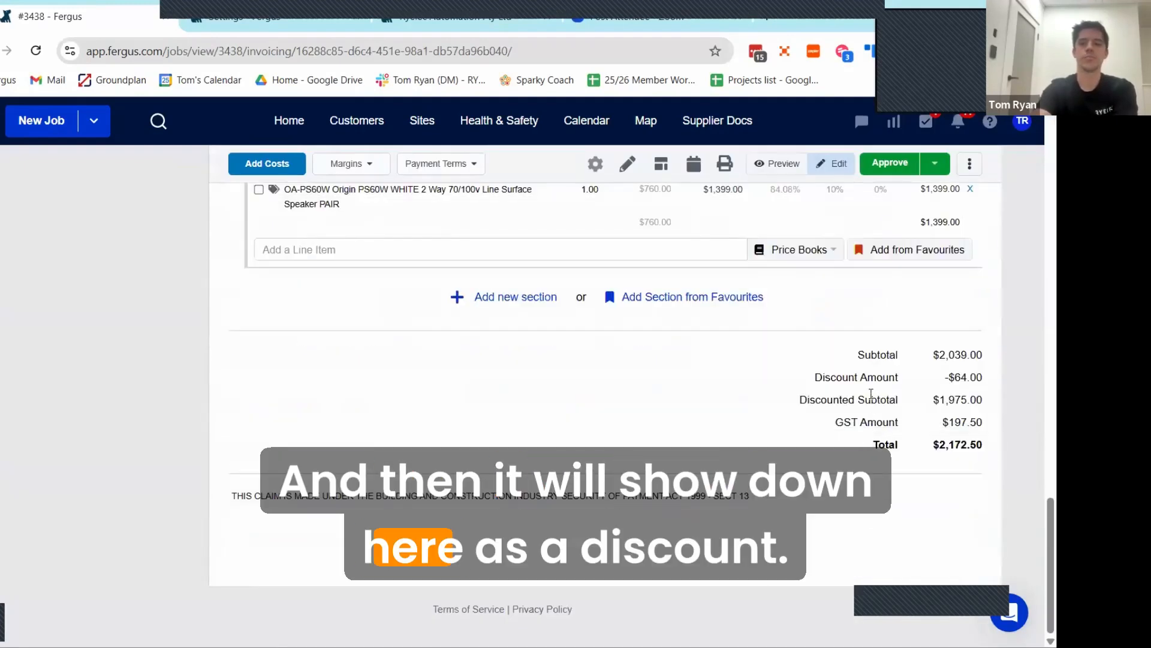
Step: Check the discount amount line in the draft invoice's totals
{"action": "left_click_drag", "start_coordinate": [963, 380], "coordinate": [985, 377]}
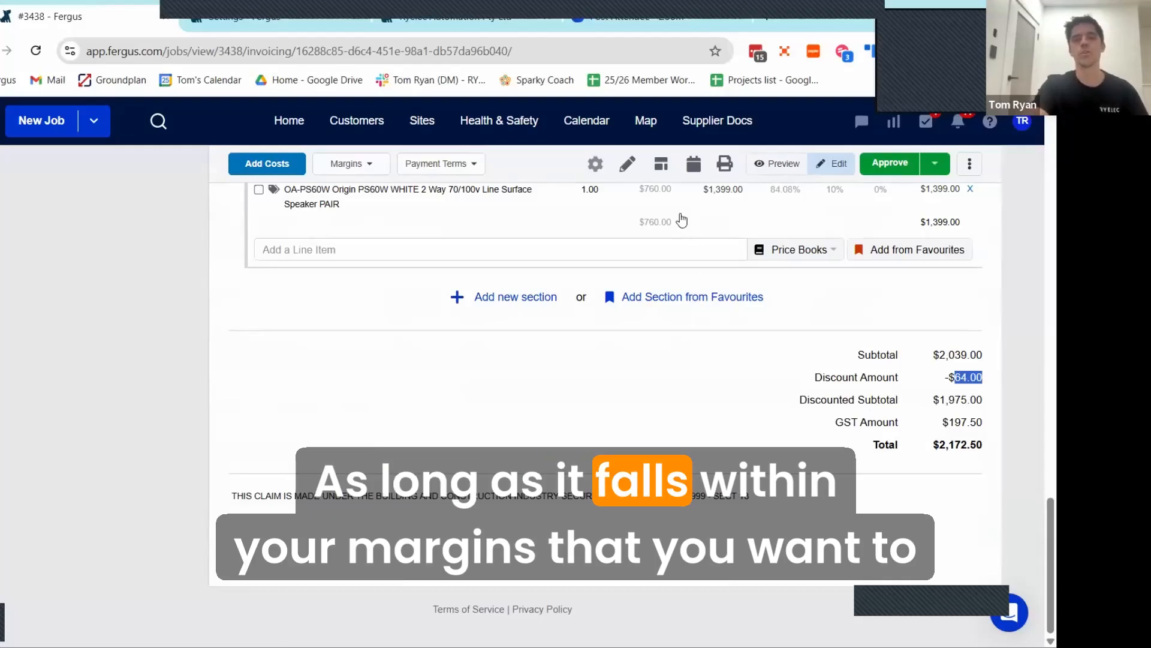
{"action": "left_click_drag", "start_coordinate": [815, 381], "coordinate": [988, 388]}
{"action": "left_click", "coordinate": [988, 388]}
{"action": "scroll", "coordinate": [727, 398], "scroll_direction": "up", "scroll_amount": 1}
{"action": "scroll", "coordinate": [728, 399], "scroll_direction": "up", "scroll_amount": 10}
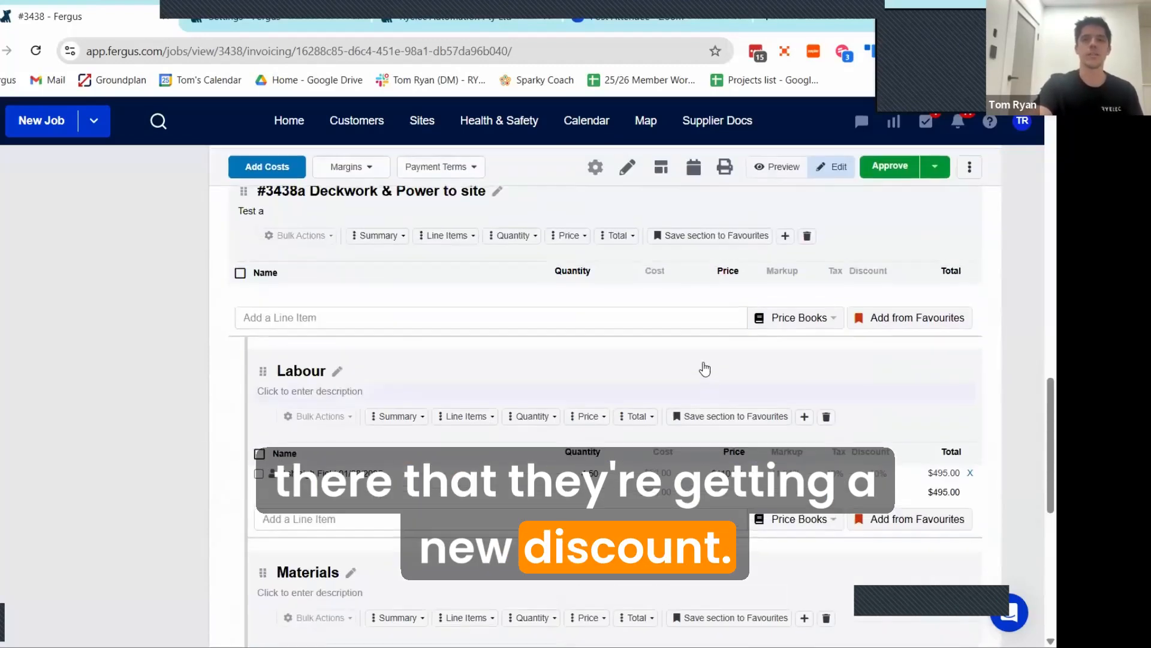
Step: Find 2.5mm items for phase A's stock on hand and add 011.060.1026 Cable Ties 100mm x 2.5mm (4") Natural, Bag of 1000
{"action": "scroll", "coordinate": [651, 317], "scroll_direction": "up", "scroll_amount": 4}
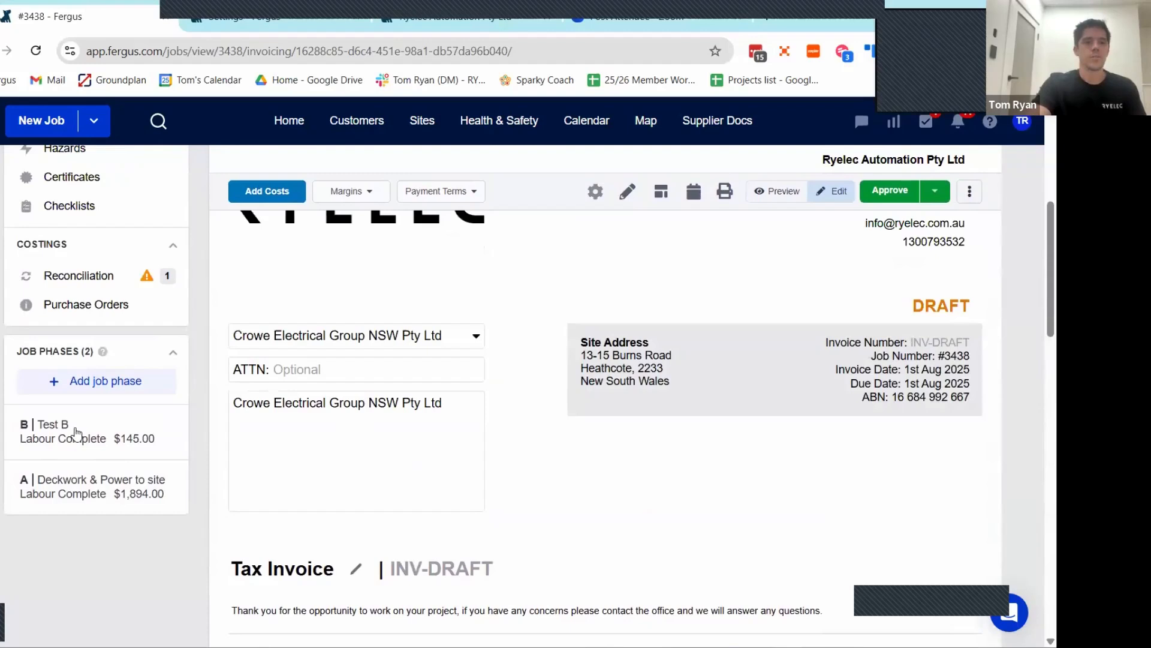
{"action": "scroll", "coordinate": [76, 432], "scroll_direction": "up", "scroll_amount": 5}
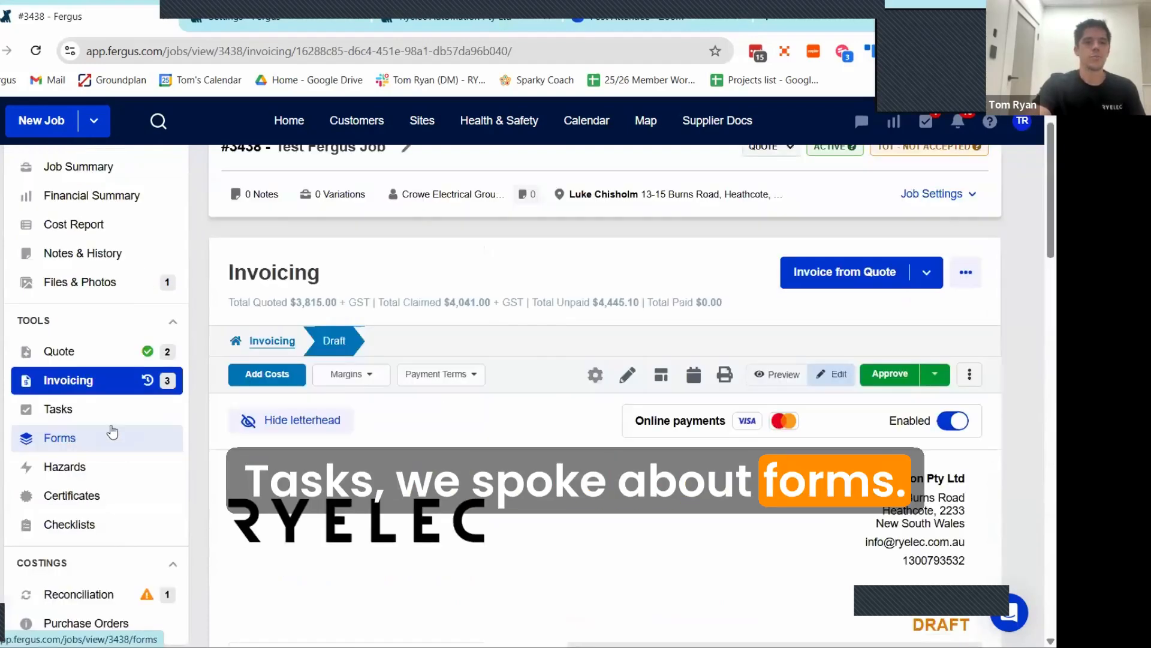
{"action": "scroll", "coordinate": [506, 442], "scroll_direction": "down", "scroll_amount": 8}
{"action": "left_click", "coordinate": [90, 291]}
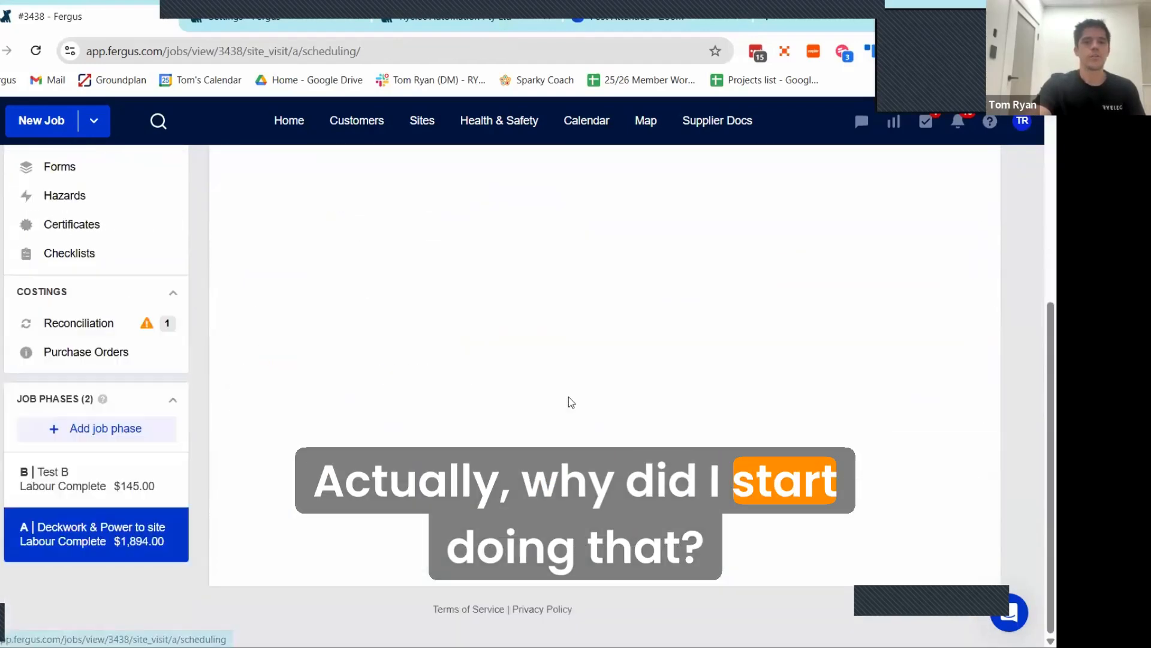
{"action": "left_click", "coordinate": [875, 266]}
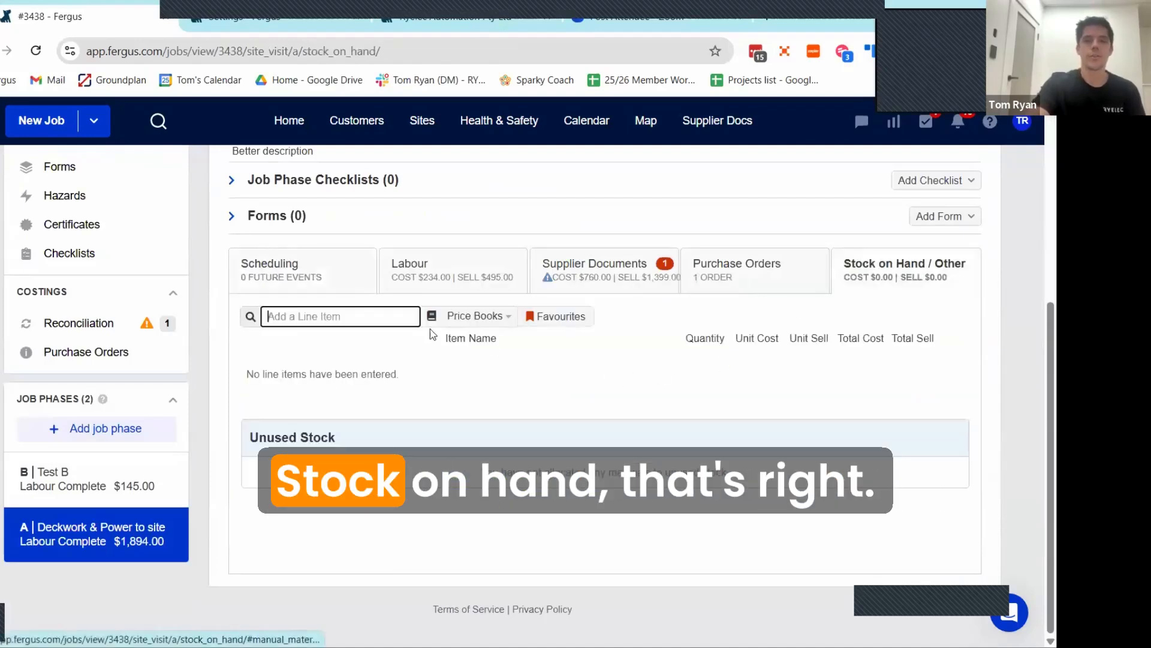
{"action": "left_click", "coordinate": [349, 320]}
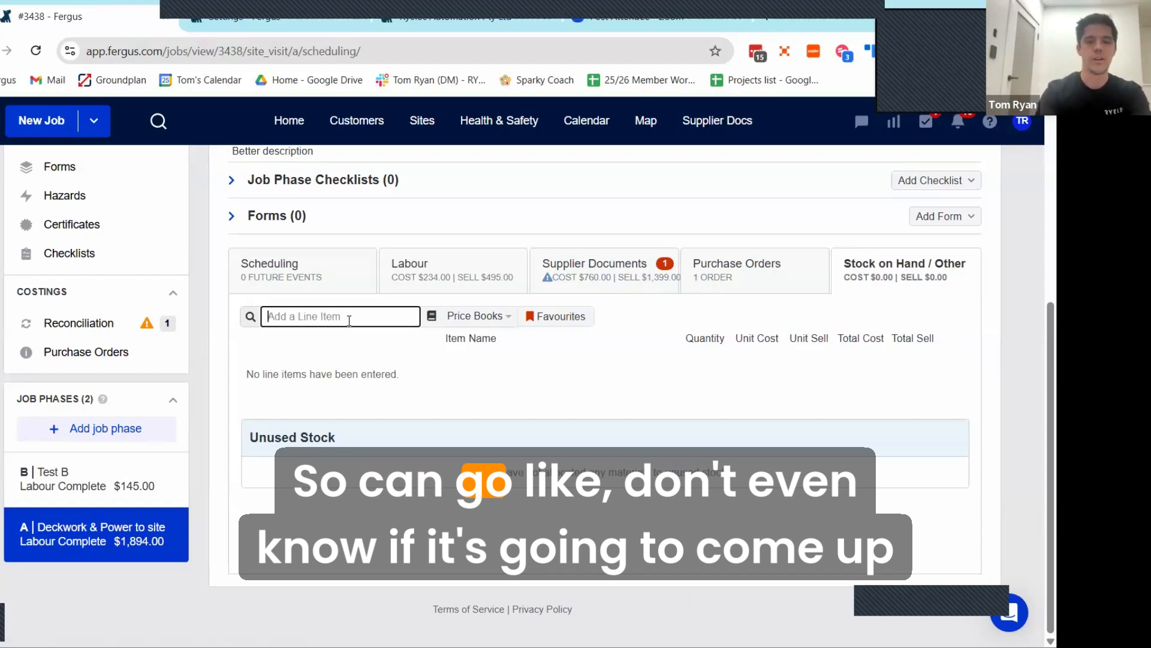
{"action": "type", "text": "2.5"}
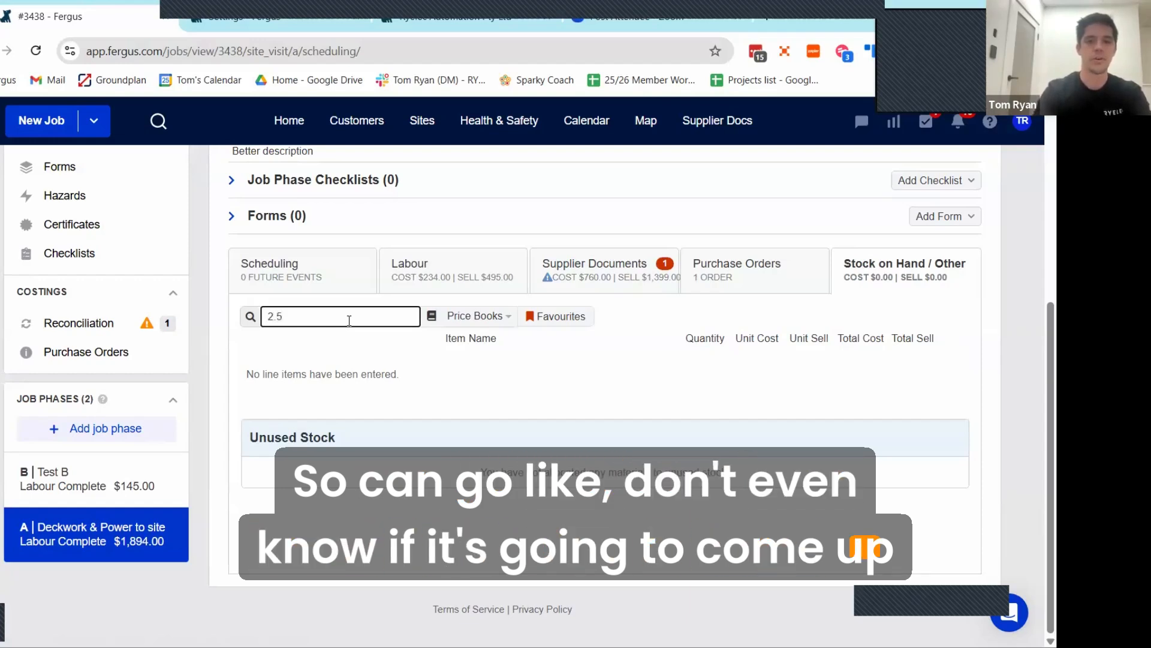
{"action": "type", "text": "mm"}
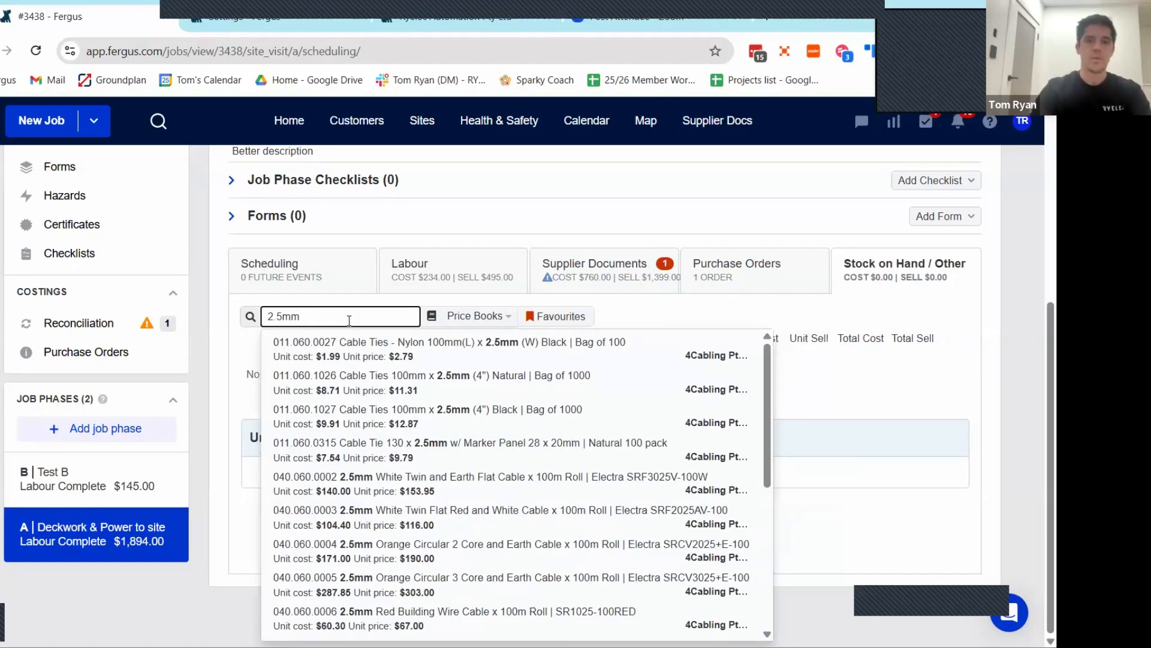
{"action": "left_click", "coordinate": [364, 389]}
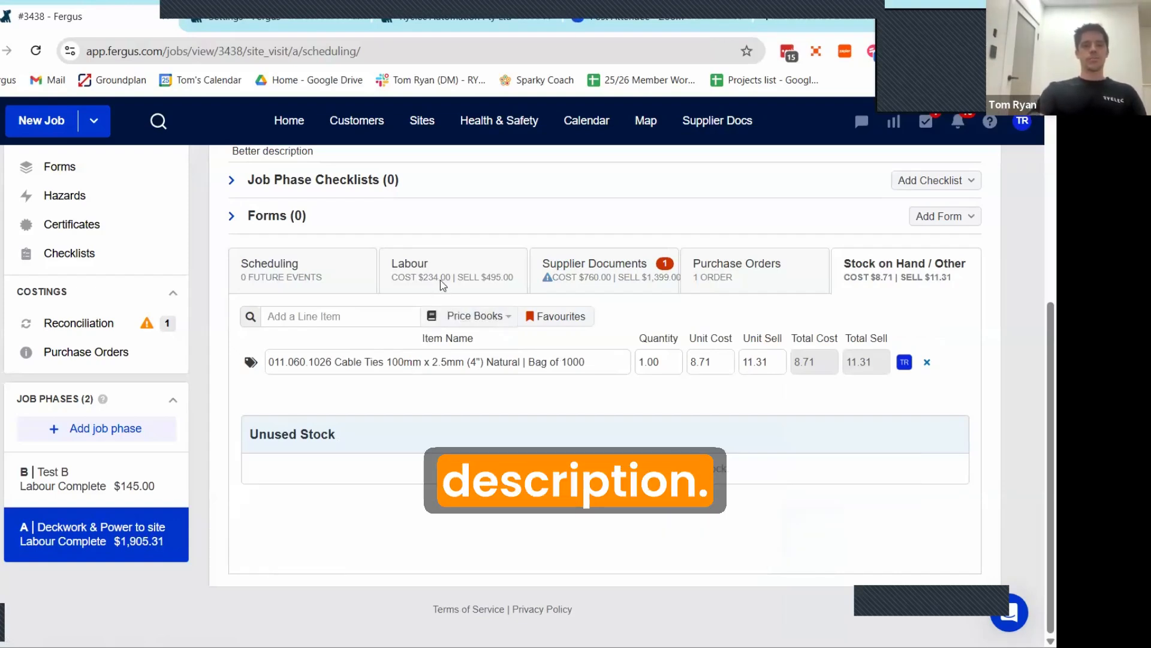
Step: Draft a work description for a new phase A labour entry reading "yguyg", followed by "Used:" and "cable"
{"action": "left_click", "coordinate": [420, 270]}
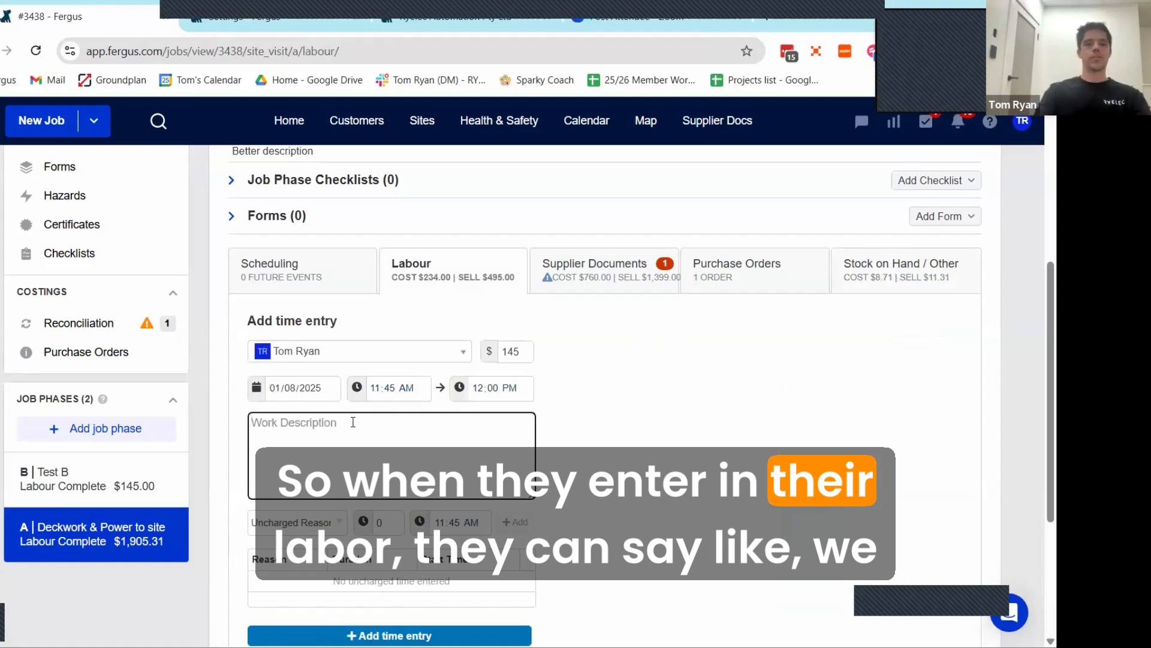
{"action": "type", "text": "yguyg  Used: "}
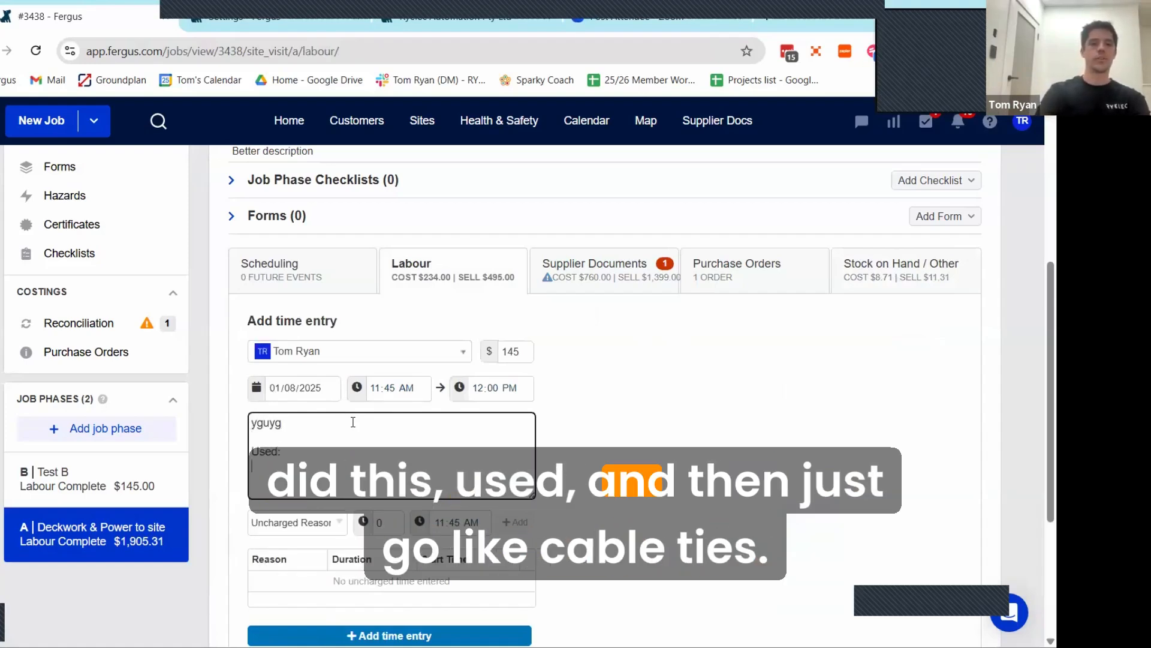
{"action": "type", "text": "cable"}
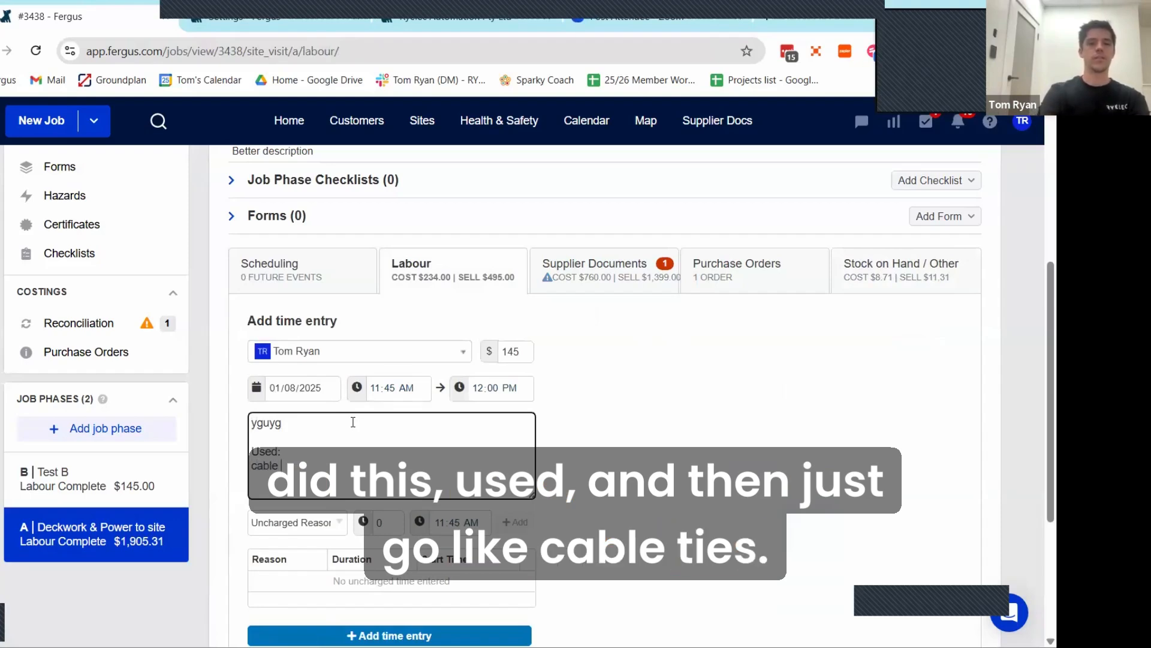
{"action": "key", "text": "Return"}
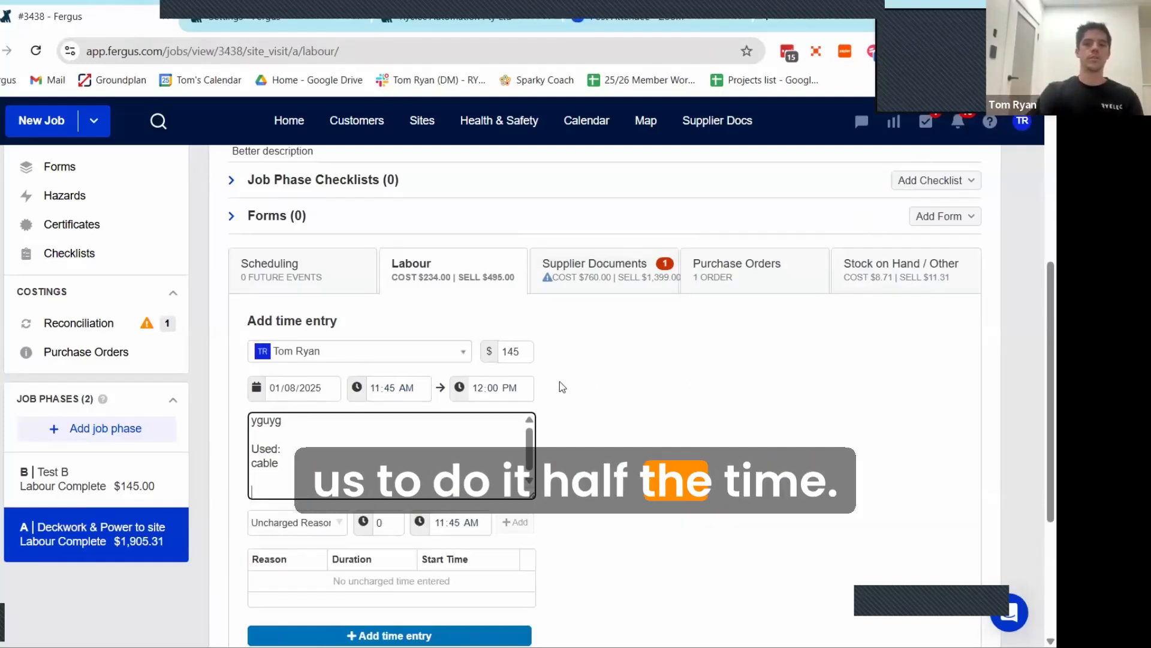
Step: Add a Smoke Alarm Certification form to the job and open it
{"action": "scroll", "coordinate": [510, 384], "scroll_direction": "up", "scroll_amount": 4}
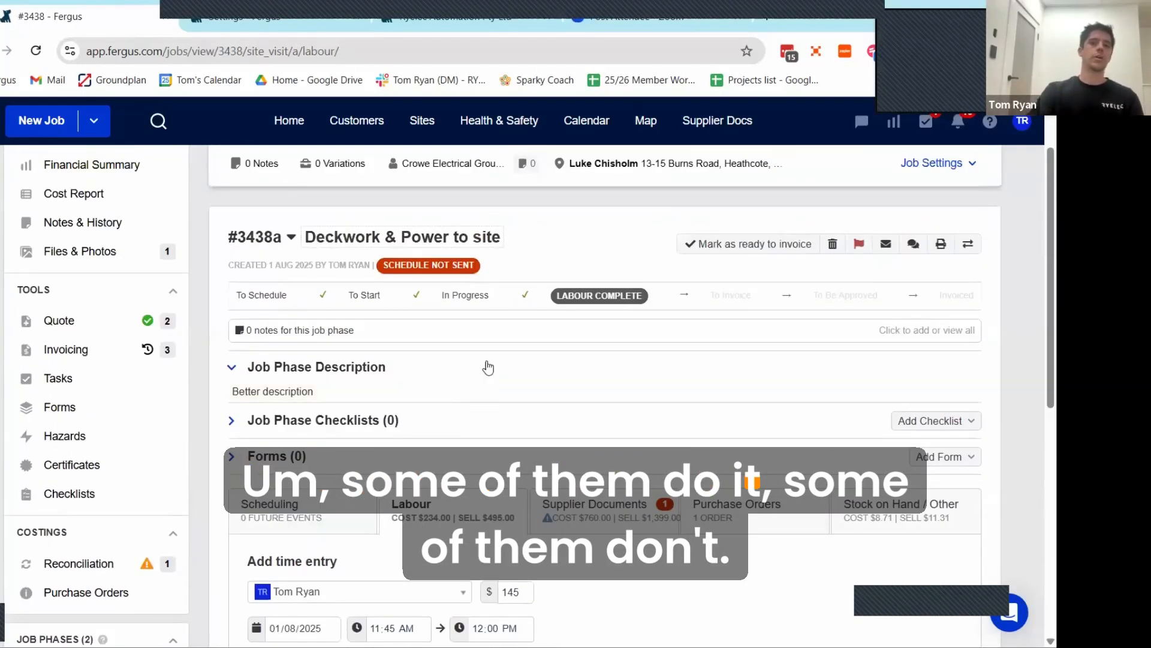
{"action": "scroll", "coordinate": [468, 312], "scroll_direction": "up", "scroll_amount": 2}
{"action": "scroll", "coordinate": [180, 413], "scroll_direction": "down", "scroll_amount": 1}
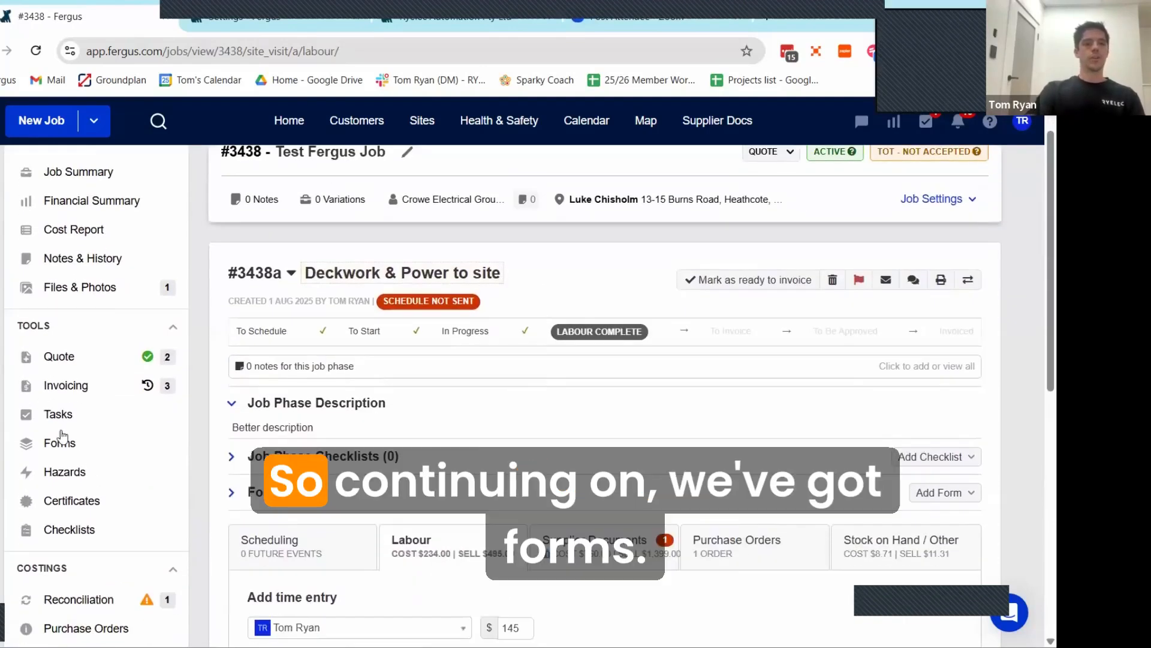
{"action": "scroll", "coordinate": [62, 436], "scroll_direction": "down", "scroll_amount": 1}
{"action": "left_click", "coordinate": [69, 404]}
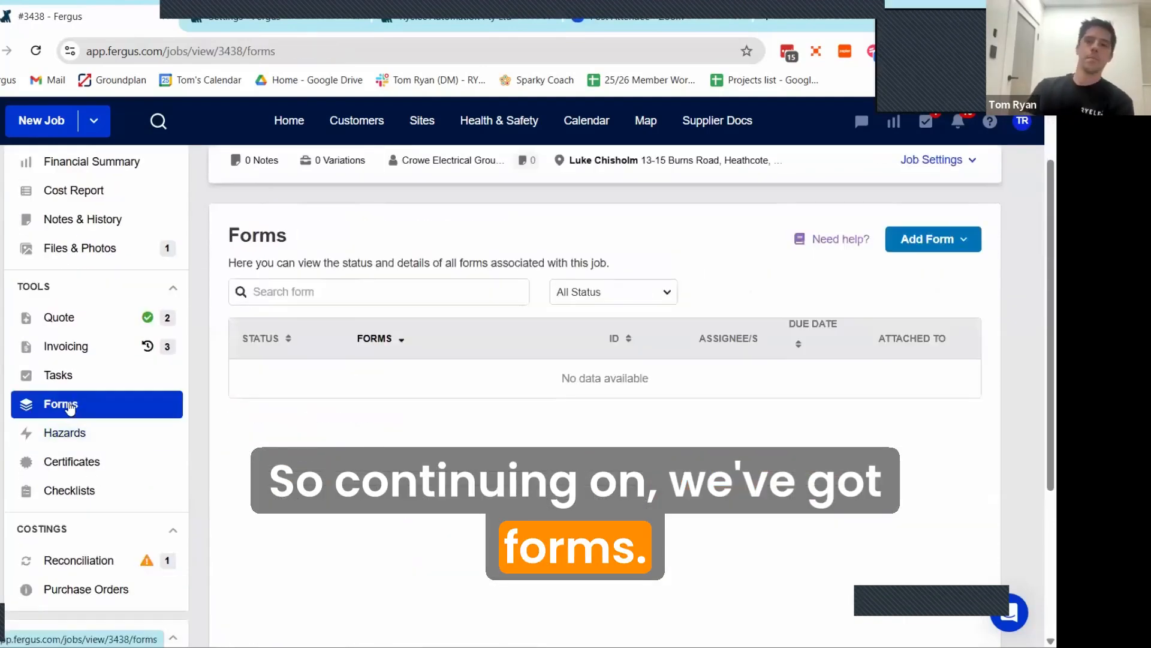
{"action": "left_click", "coordinate": [943, 251]}
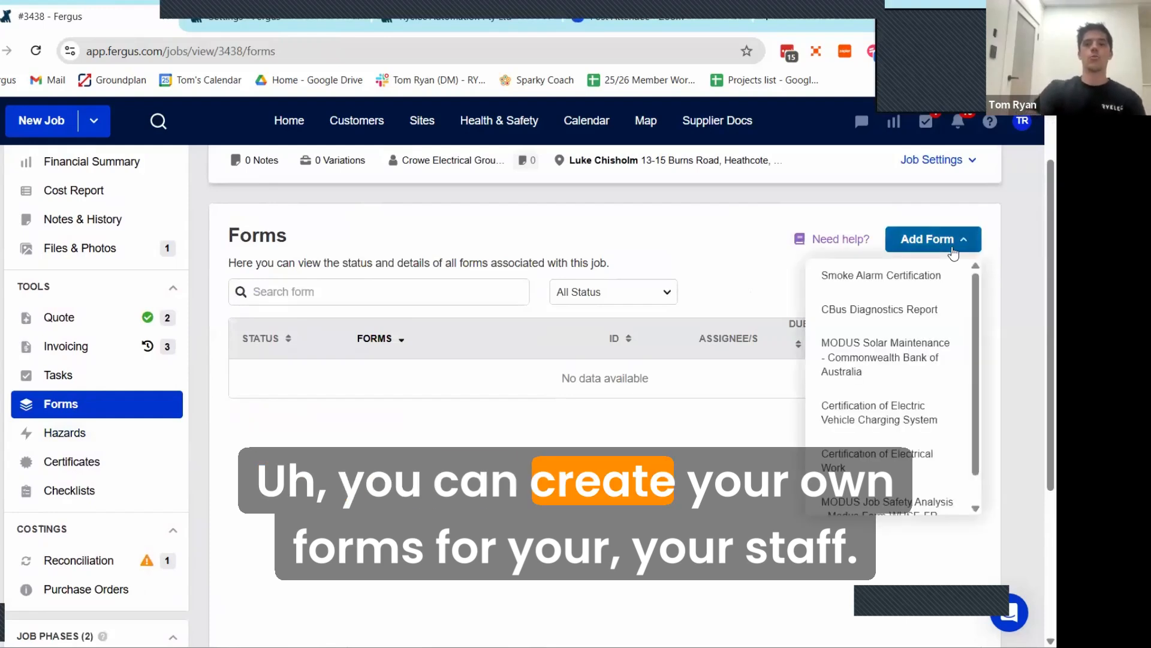
{"action": "left_click", "coordinate": [856, 277]}
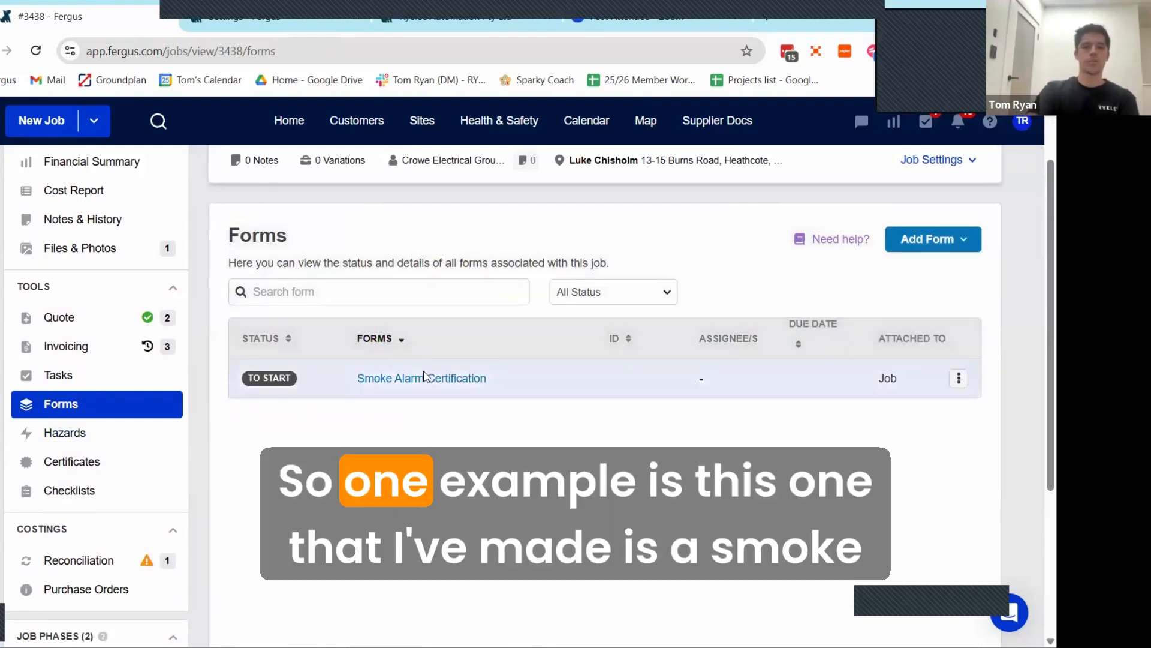
{"action": "left_click", "coordinate": [422, 386]}
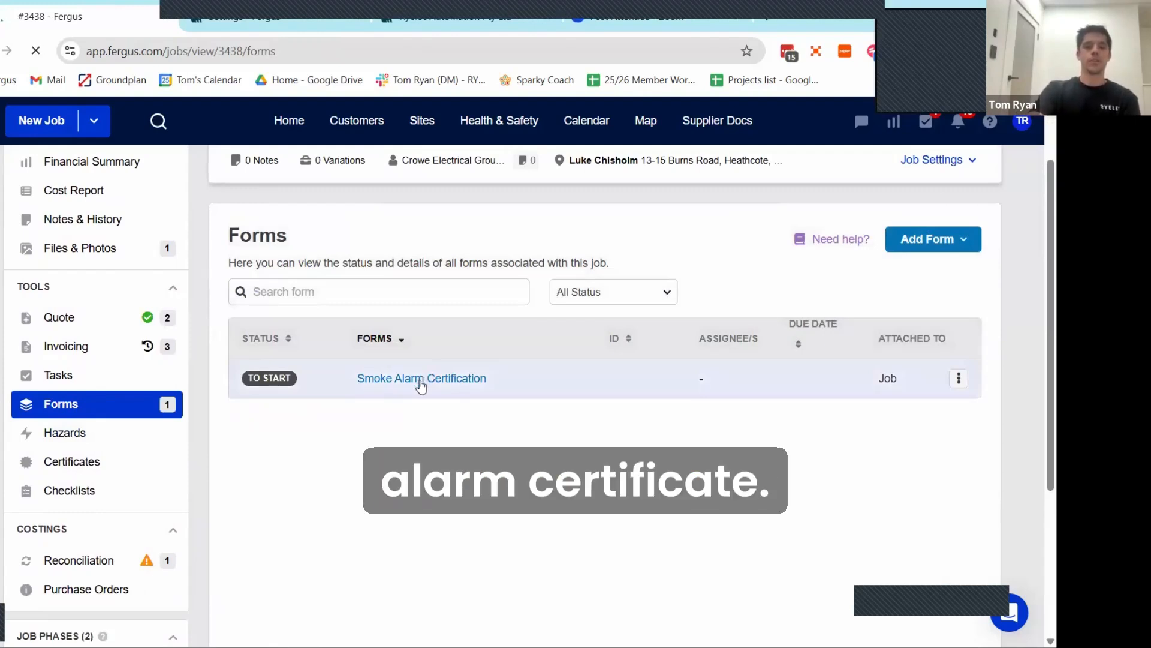
Step: Examine the Smoke Alarm Certification form, including its declaration text, automatically filled fields and blank test details
{"action": "scroll", "coordinate": [530, 390], "scroll_direction": "down", "scroll_amount": 3}
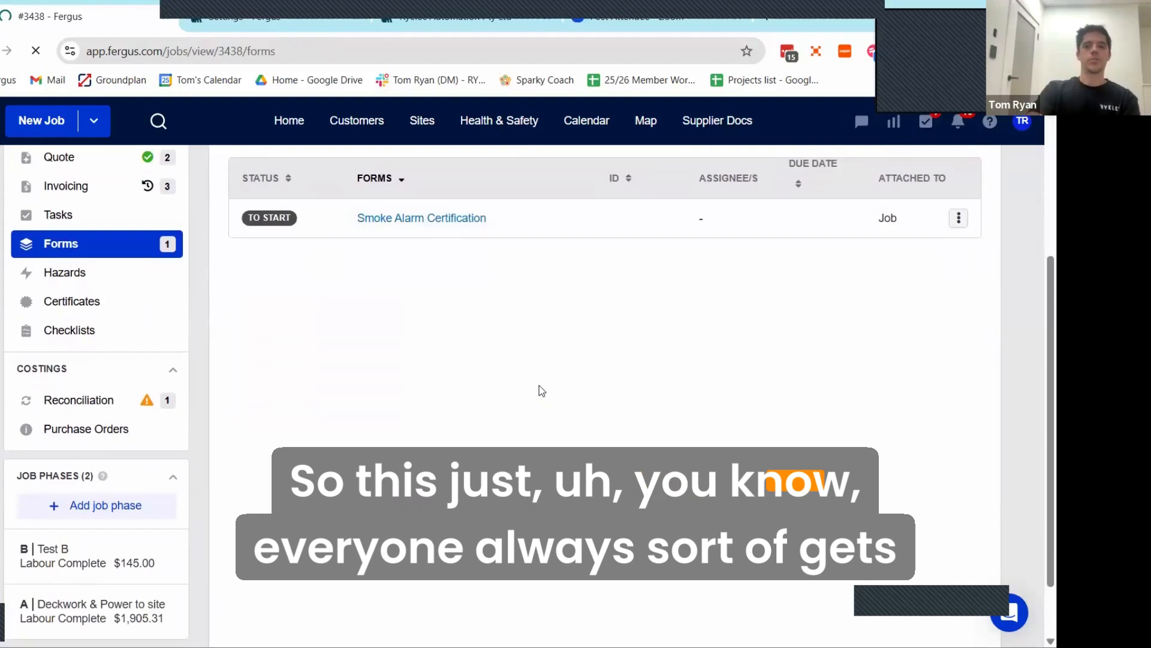
{"action": "scroll", "coordinate": [479, 336], "scroll_direction": "up", "scroll_amount": 1}
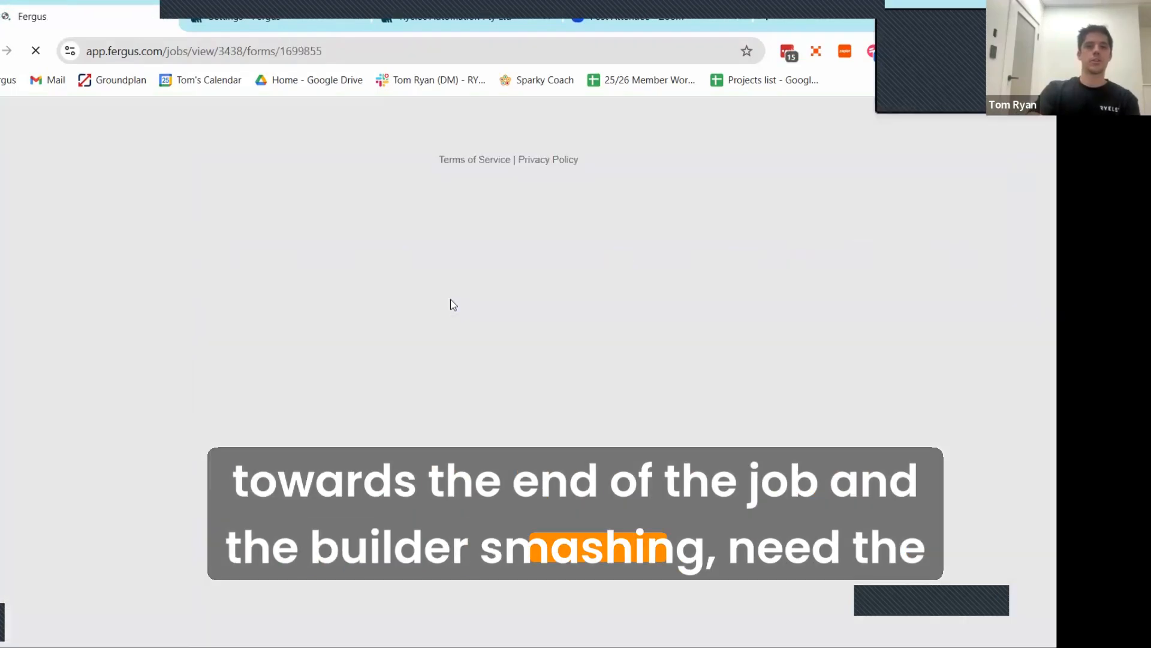
{"action": "scroll", "coordinate": [492, 318], "scroll_direction": "down", "scroll_amount": 3}
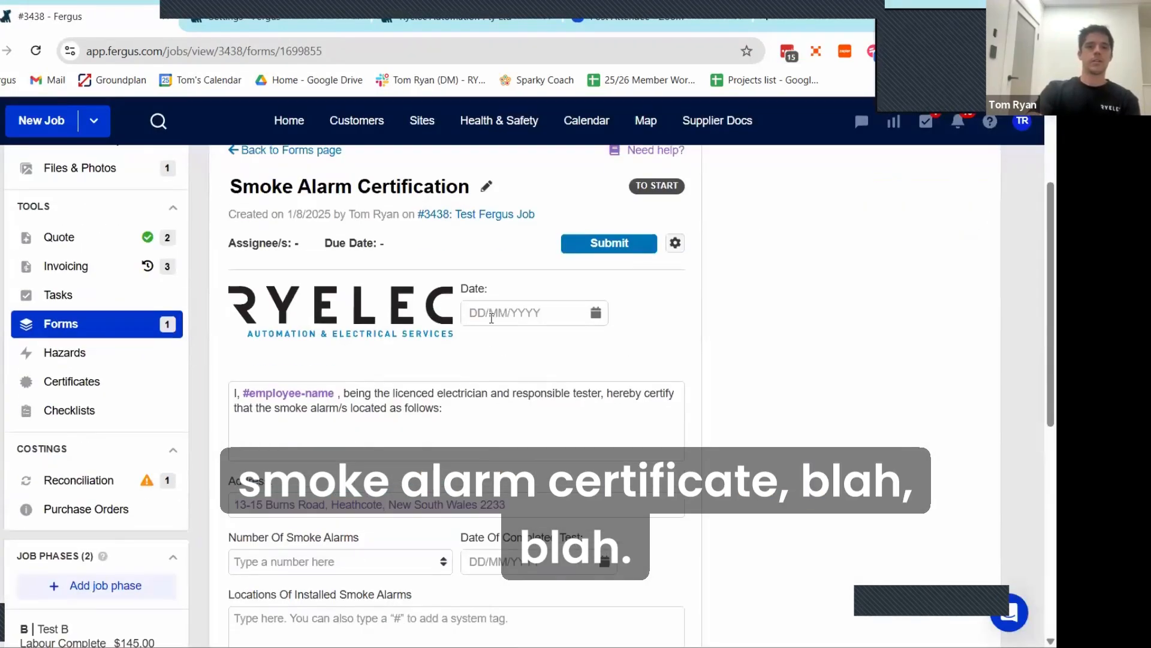
{"action": "scroll", "coordinate": [447, 358], "scroll_direction": "up", "scroll_amount": 1}
{"action": "scroll", "coordinate": [293, 398], "scroll_direction": "down", "scroll_amount": 1}
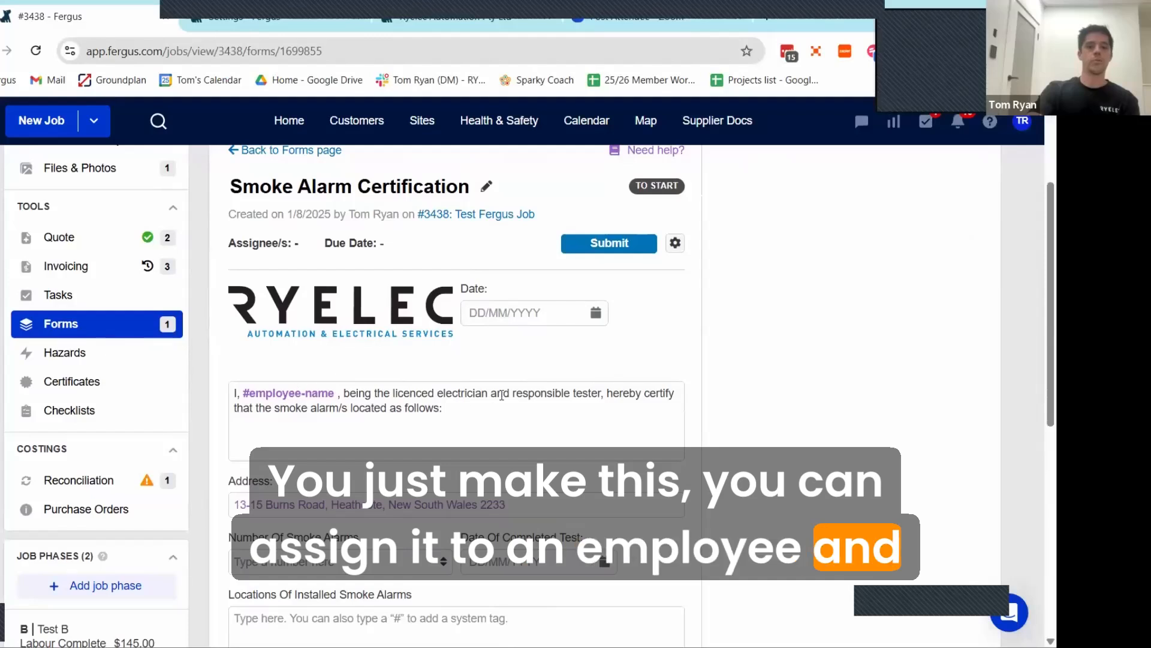
{"action": "scroll", "coordinate": [324, 321], "scroll_direction": "down", "scroll_amount": 1}
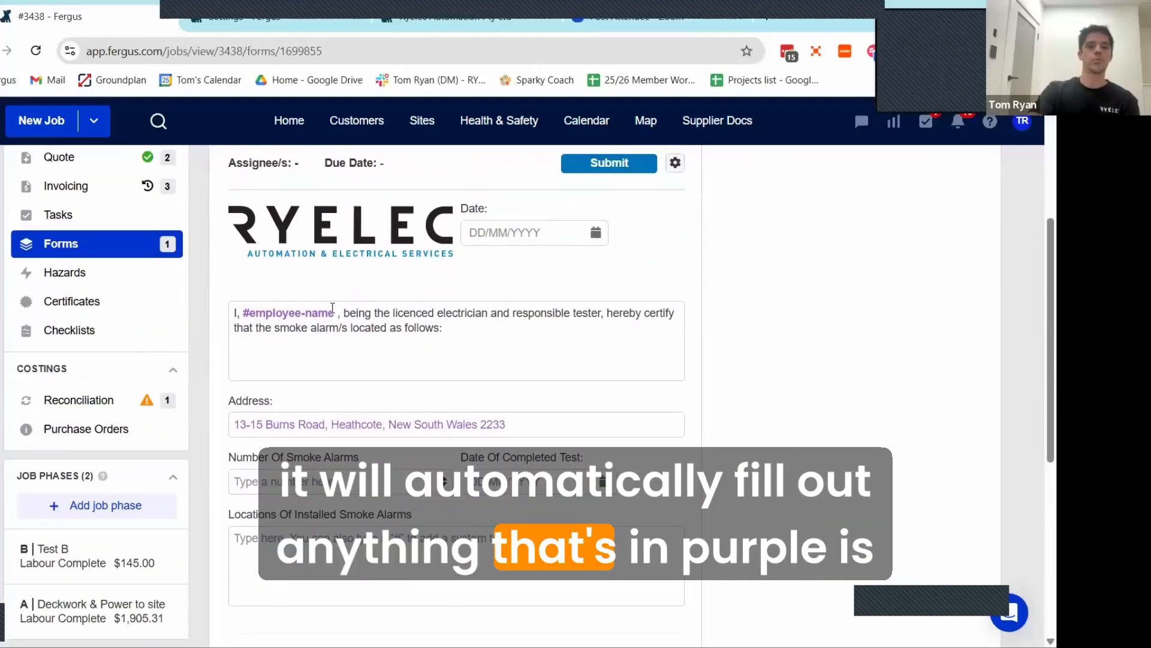
{"action": "scroll", "coordinate": [343, 313], "scroll_direction": "down", "scroll_amount": 1}
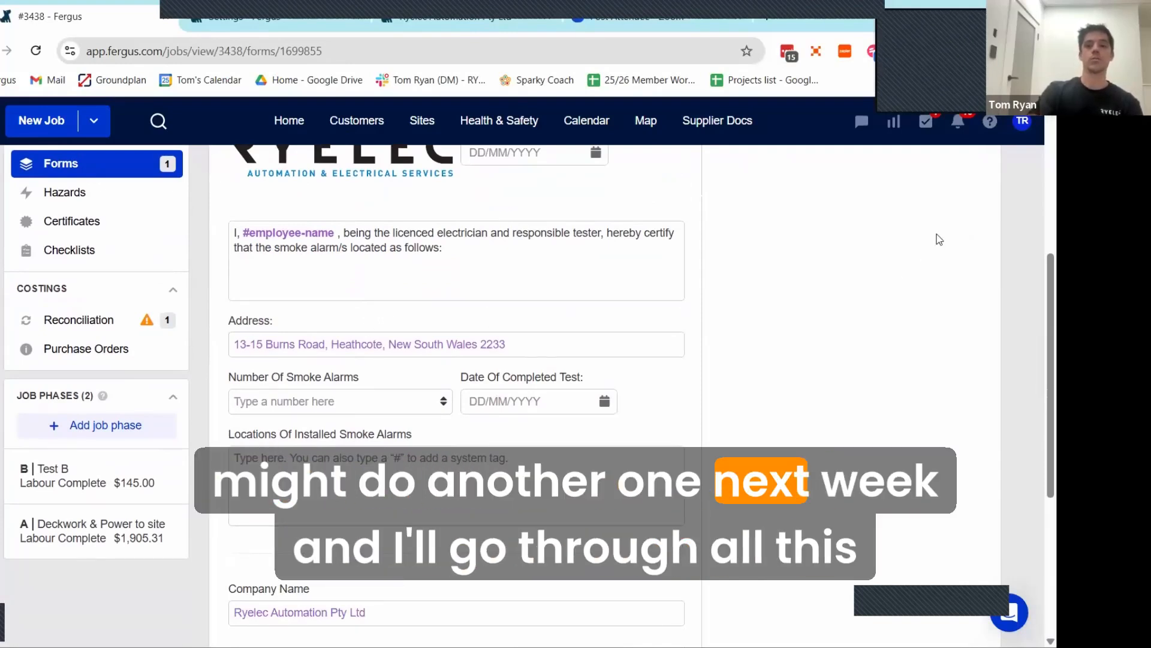
{"action": "left_click", "coordinate": [1022, 123]}
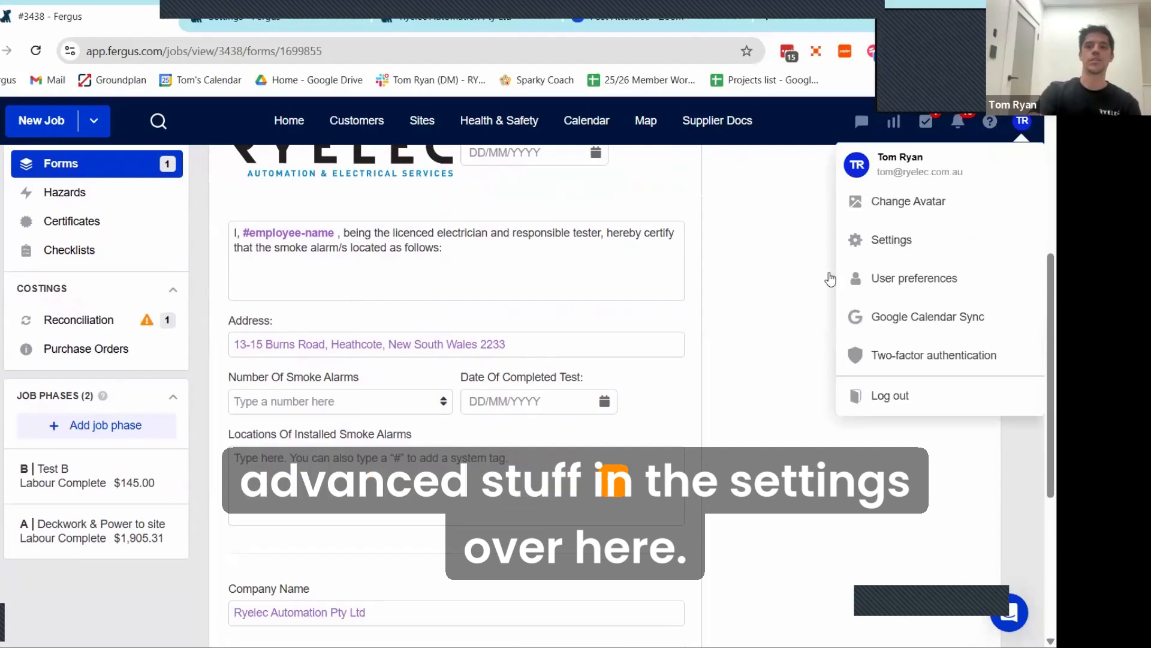
{"action": "left_click", "coordinate": [397, 362]}
{"action": "scroll", "coordinate": [264, 315], "scroll_direction": "up", "scroll_amount": 1}
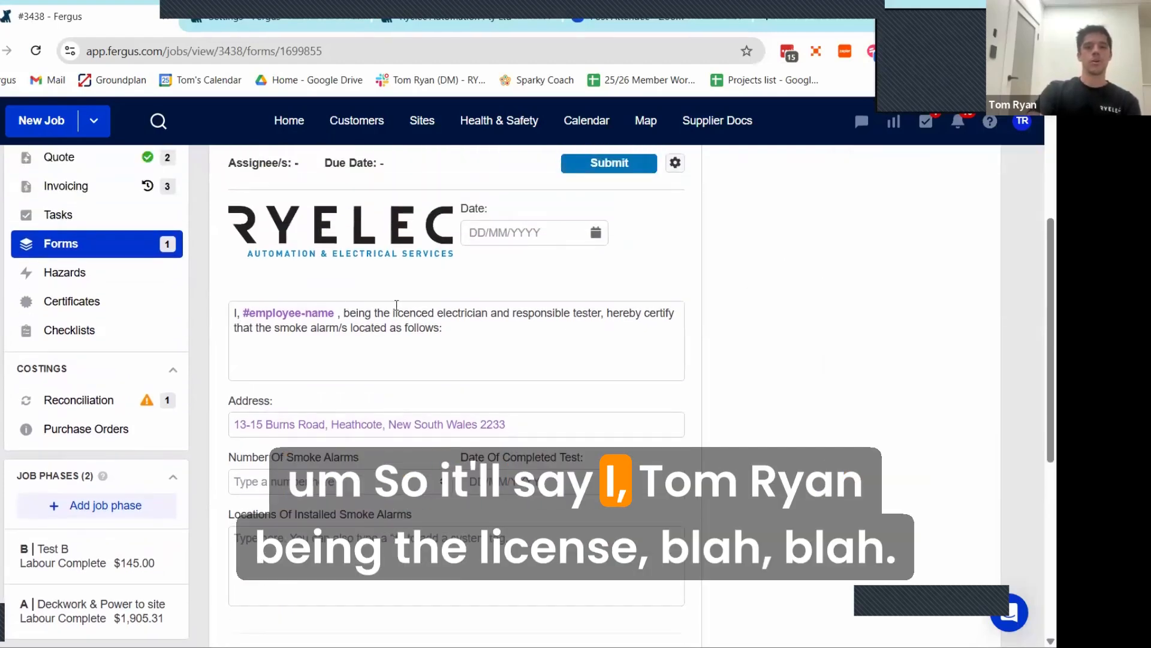
{"action": "scroll", "coordinate": [420, 360], "scroll_direction": "down", "scroll_amount": 1}
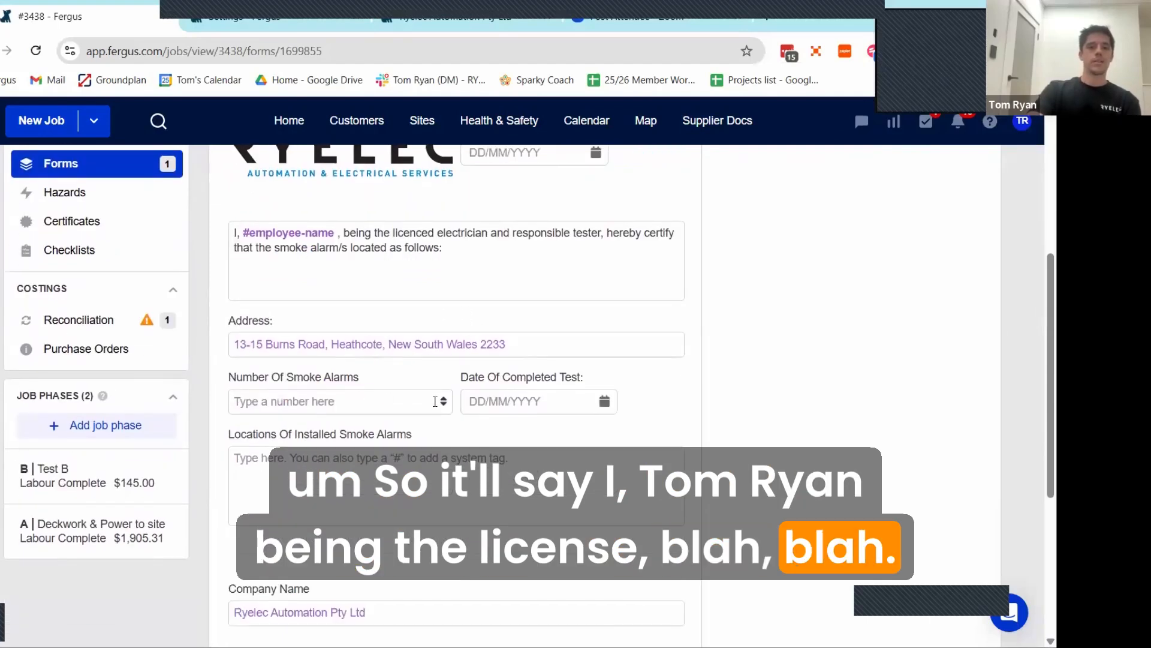
Step: Fill in 3 smoke alarms, completed test date 01/08/2025 and locations "hgckhgv", and save the form
{"action": "left_click", "coordinate": [438, 400]}
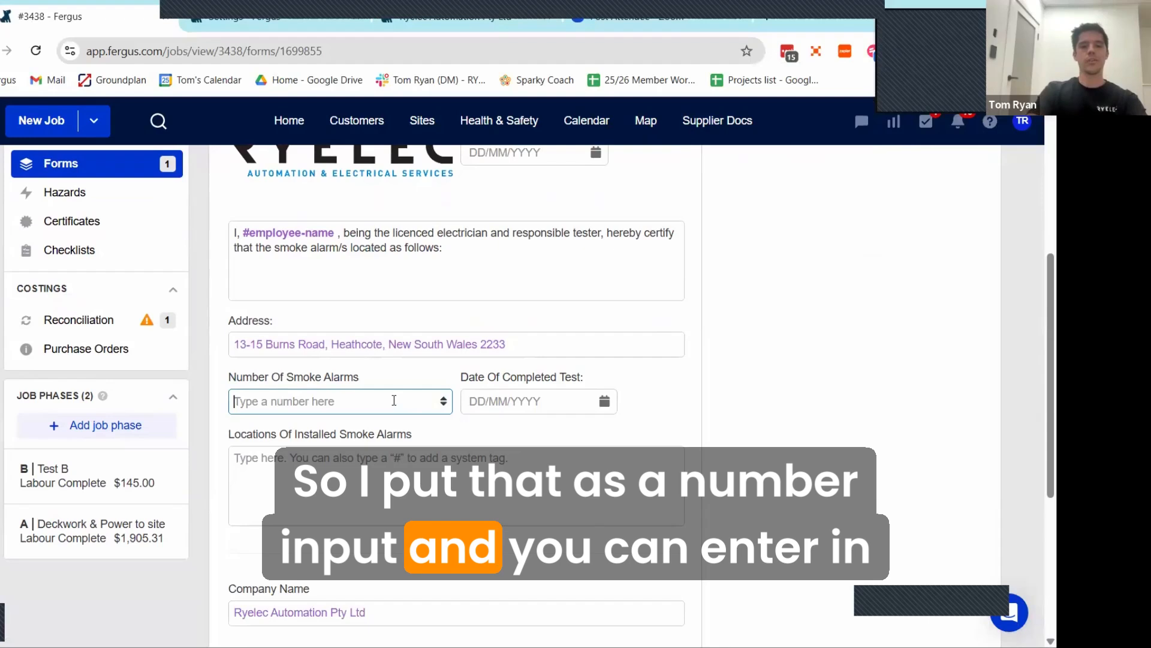
{"action": "type", "text": "3"}
{"action": "left_click", "coordinate": [575, 401]}
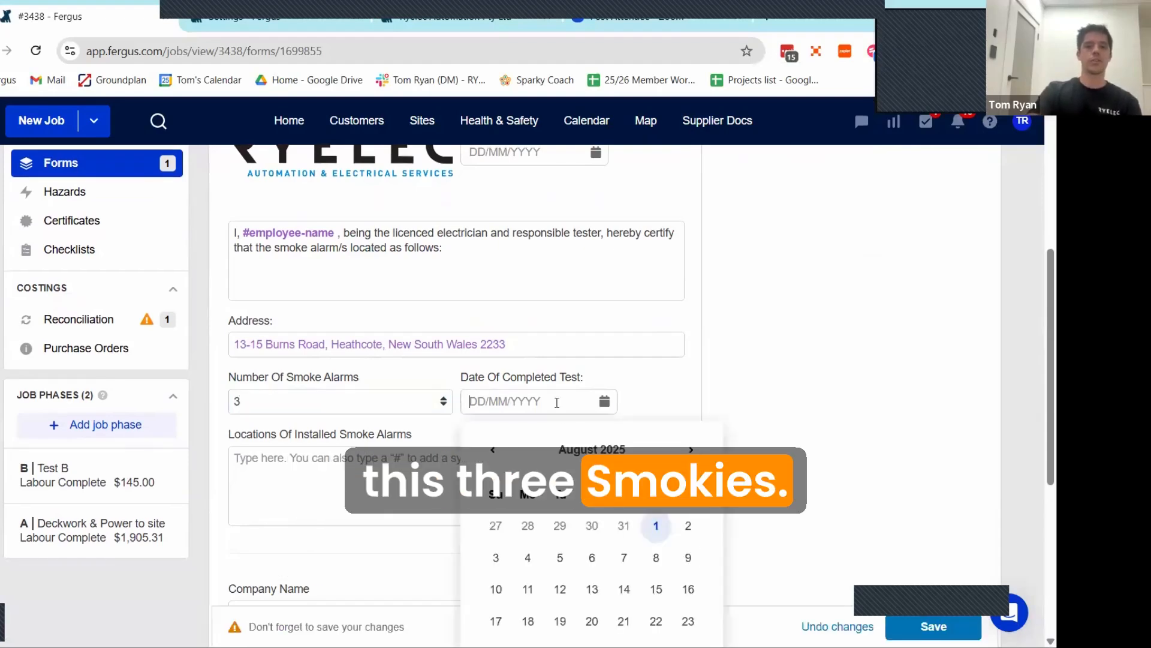
{"action": "left_click", "coordinate": [654, 526]}
{"action": "left_click", "coordinate": [447, 484]}
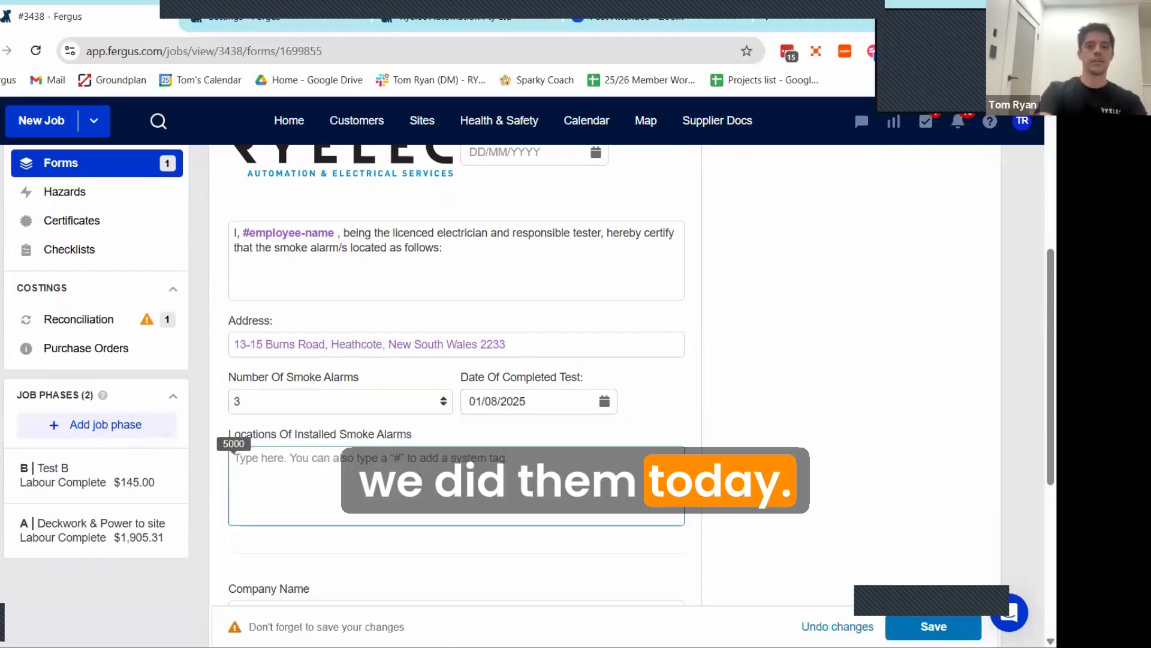
{"action": "type", "text": "hgckhgv"}
{"action": "scroll", "coordinate": [295, 393], "scroll_direction": "down", "scroll_amount": 4}
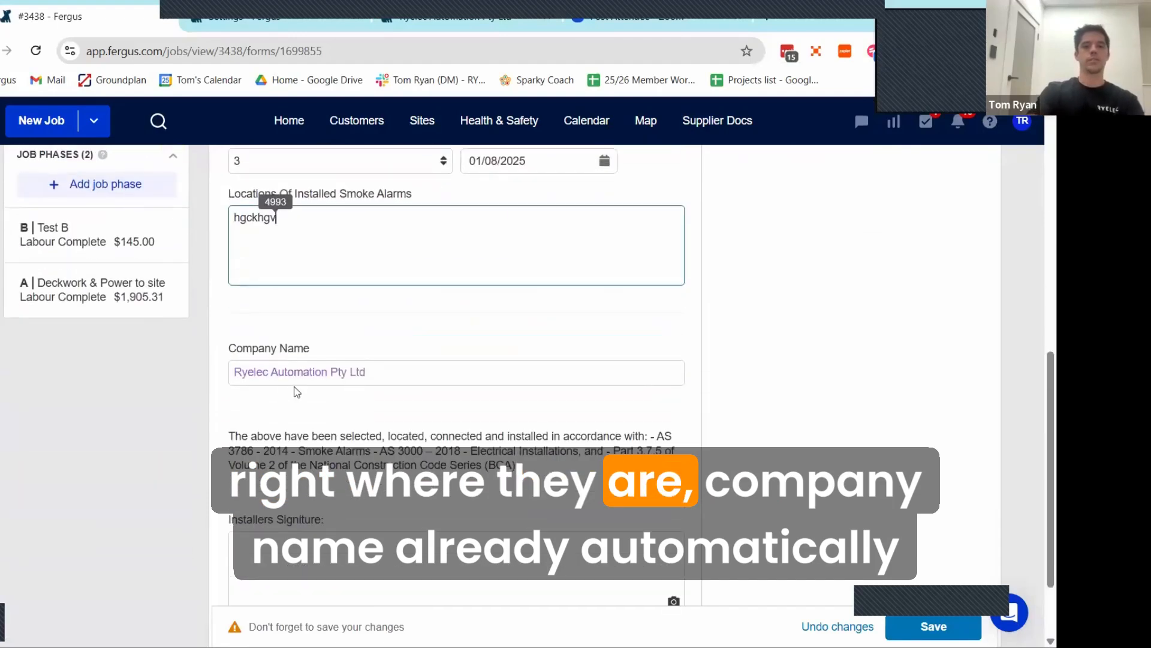
{"action": "scroll", "coordinate": [335, 444], "scroll_direction": "down", "scroll_amount": 2}
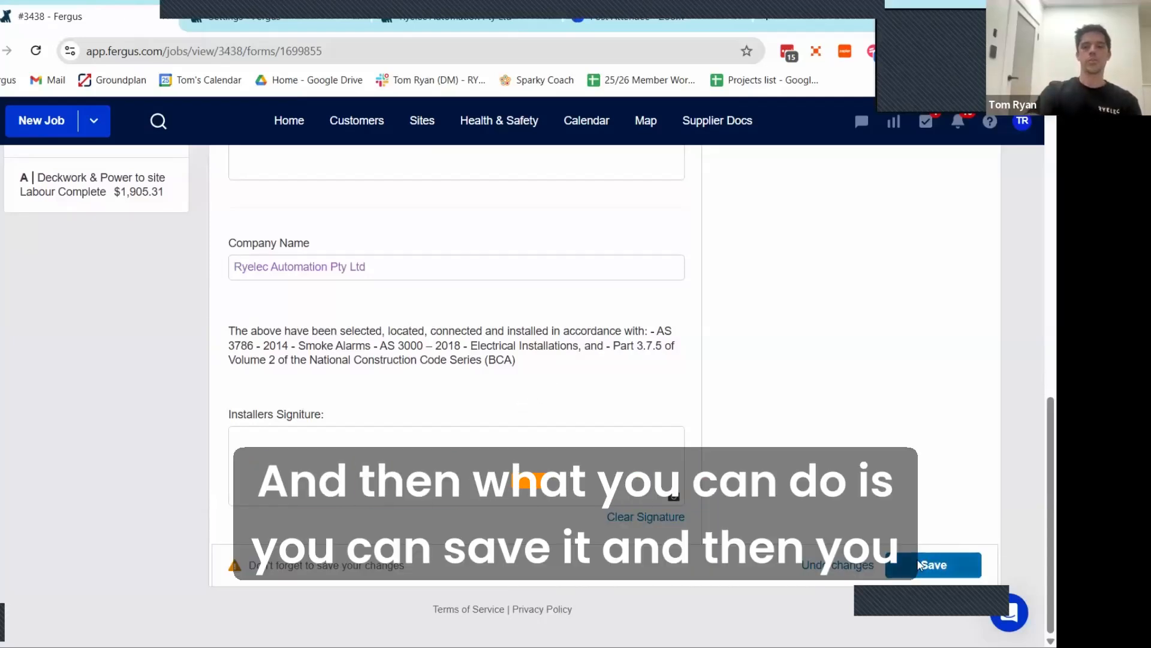
{"action": "left_click", "coordinate": [935, 565]}
Step: Select the certifying employee for the declaration's #employee-name tag and submit the smoke alarm form
{"action": "scroll", "coordinate": [719, 420], "scroll_direction": "up", "scroll_amount": 10}
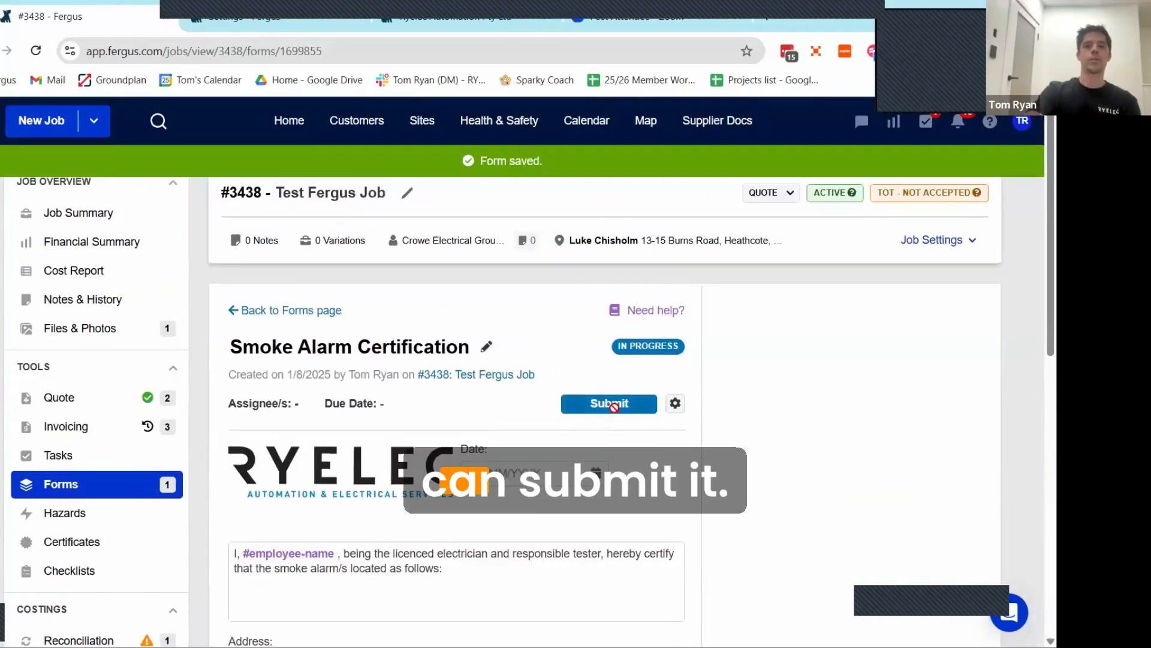
{"action": "left_click", "coordinate": [585, 409]}
{"action": "scroll", "coordinate": [455, 384], "scroll_direction": "down", "scroll_amount": 4}
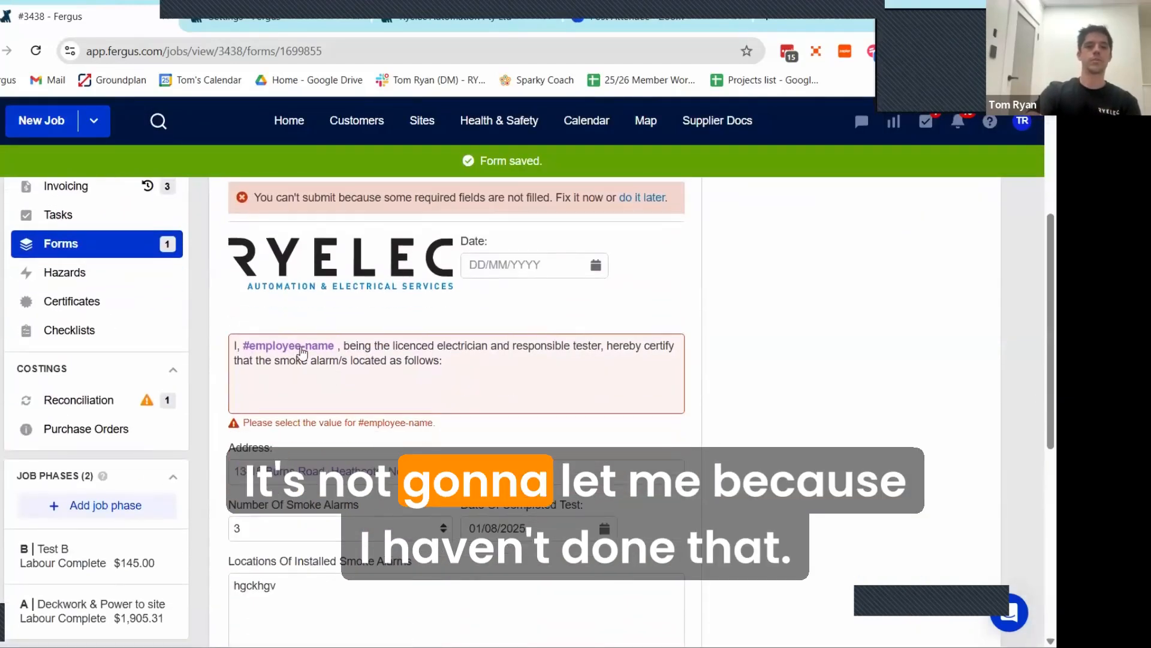
{"action": "left_click", "coordinate": [286, 346]}
{"action": "left_click", "coordinate": [303, 375]}
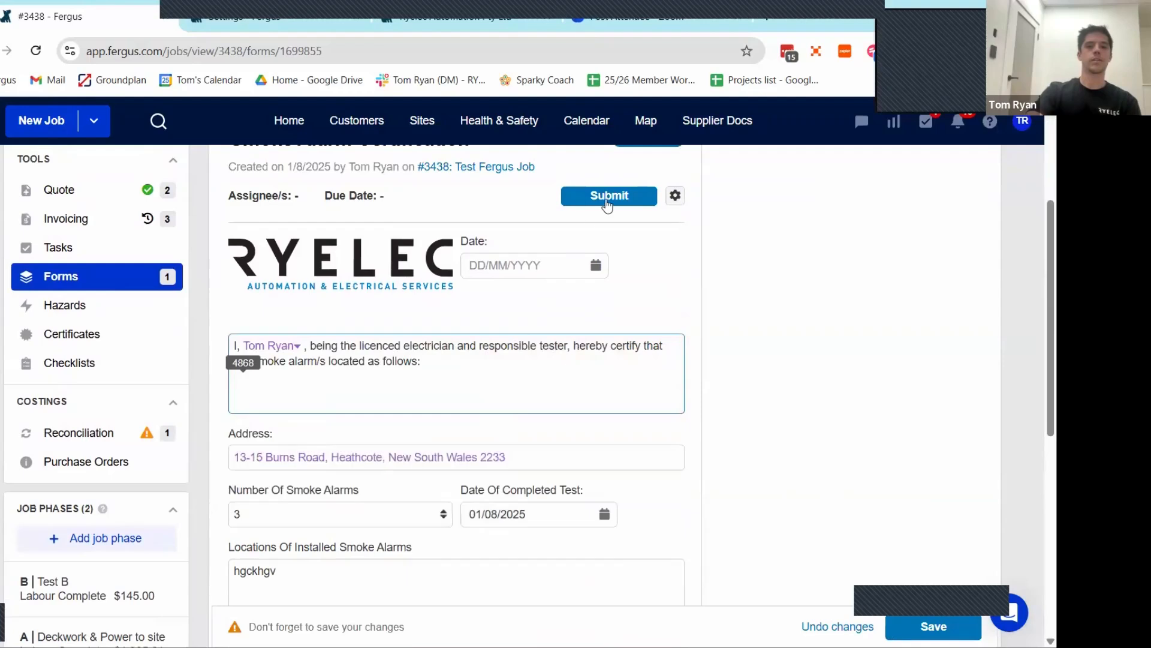
{"action": "left_click", "coordinate": [607, 197]}
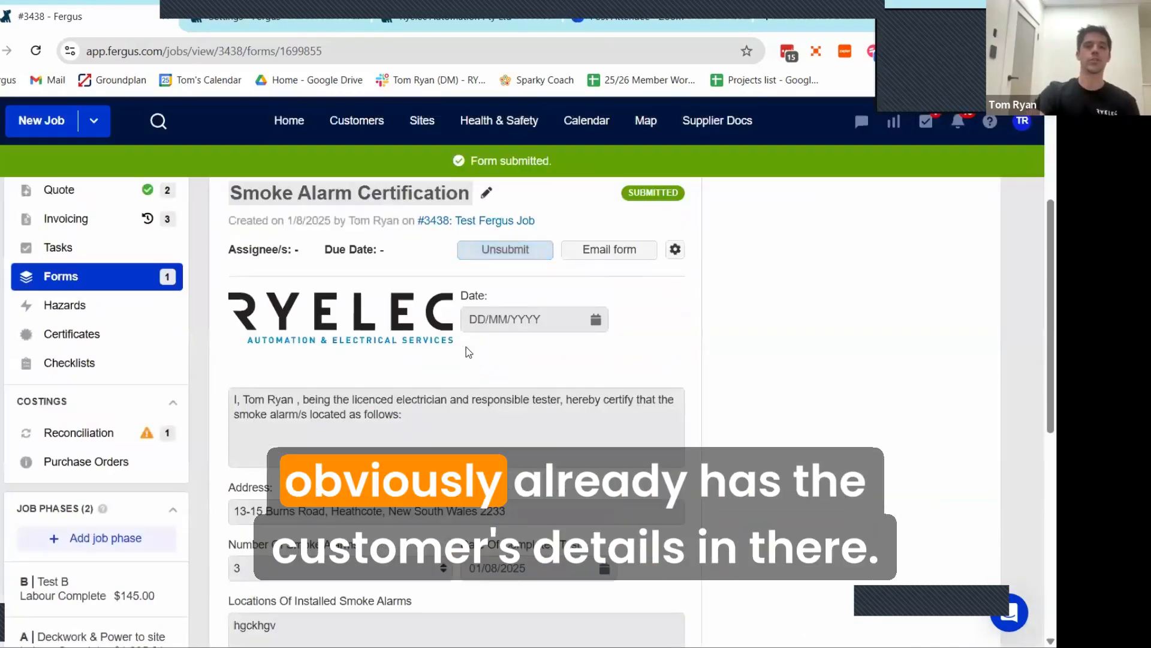
Step: Start an email of the submitted form and change the recipient to another contact's e-mail at the customer's company
{"action": "left_click", "coordinate": [607, 254]}
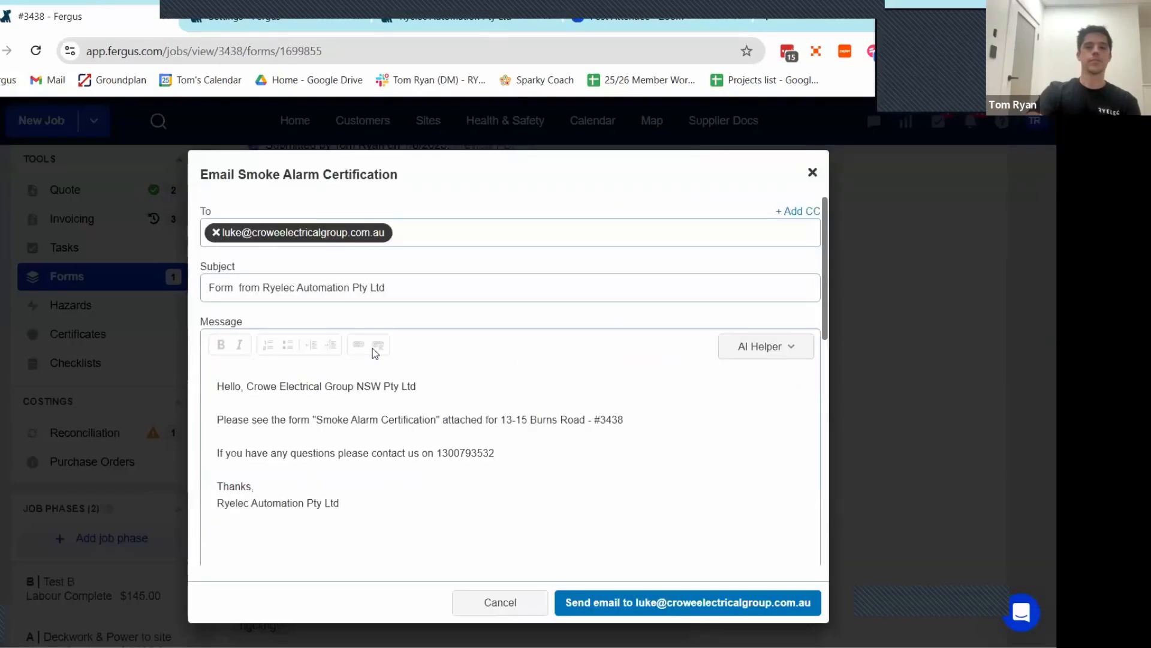
{"action": "left_click", "coordinate": [243, 233]}
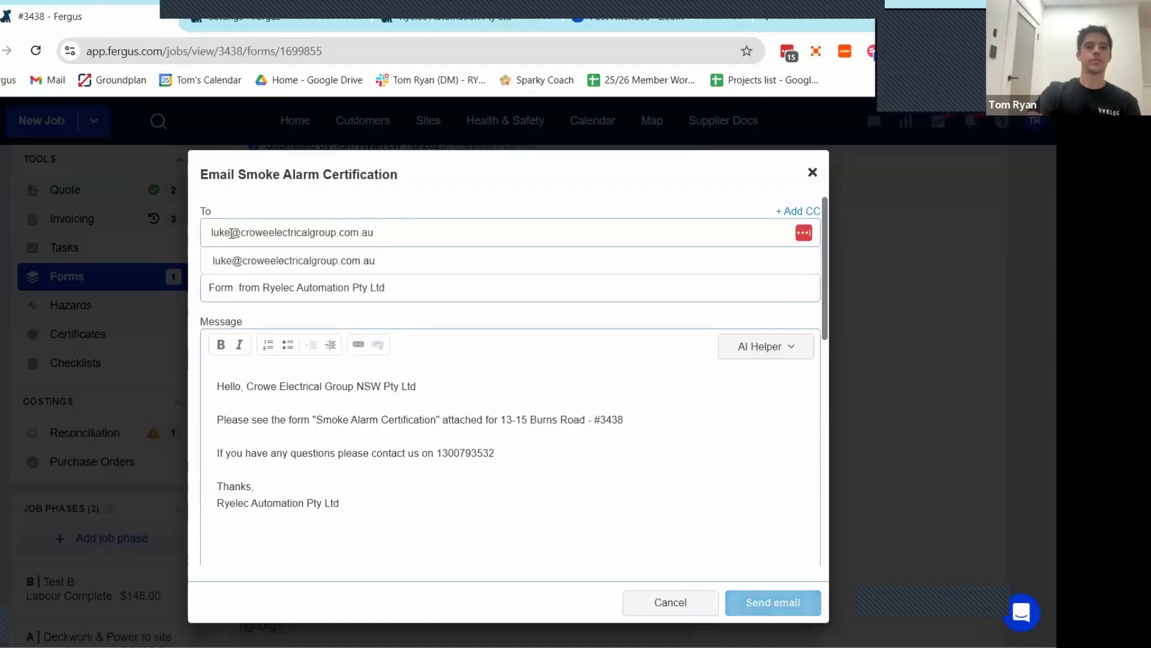
{"action": "key", "text": "BackSpace"}
{"action": "key", "text": "BackSpace"}
{"action": "key", "text": "BackSpace"}
{"action": "key", "text": "BackSpace"}
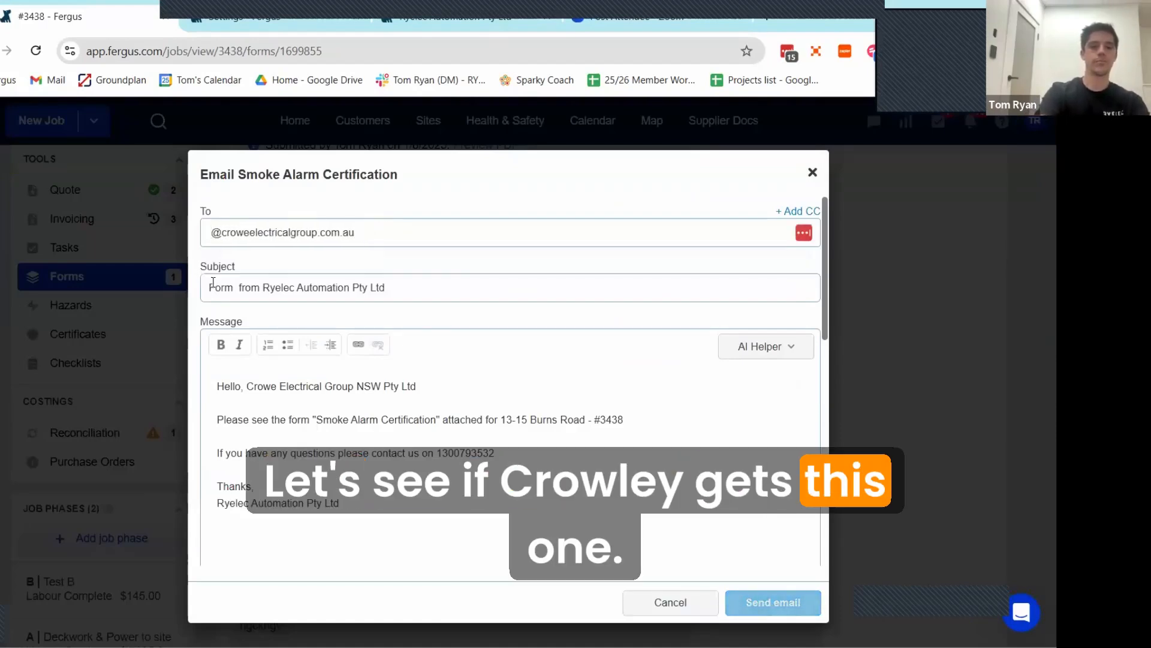
{"action": "type", "text": "greg"}
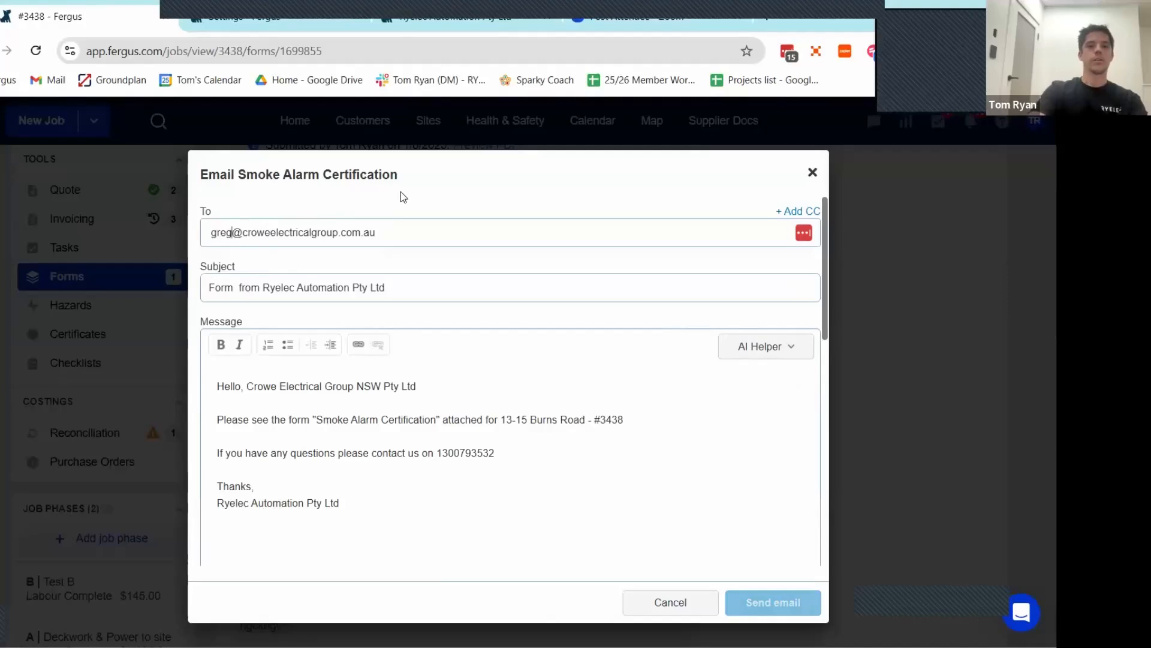
{"action": "key", "text": "Return"}
Step: Attach the Smoke Alarm Certification file from the job's files and send the email
{"action": "scroll", "coordinate": [396, 366], "scroll_direction": "down", "scroll_amount": 1}
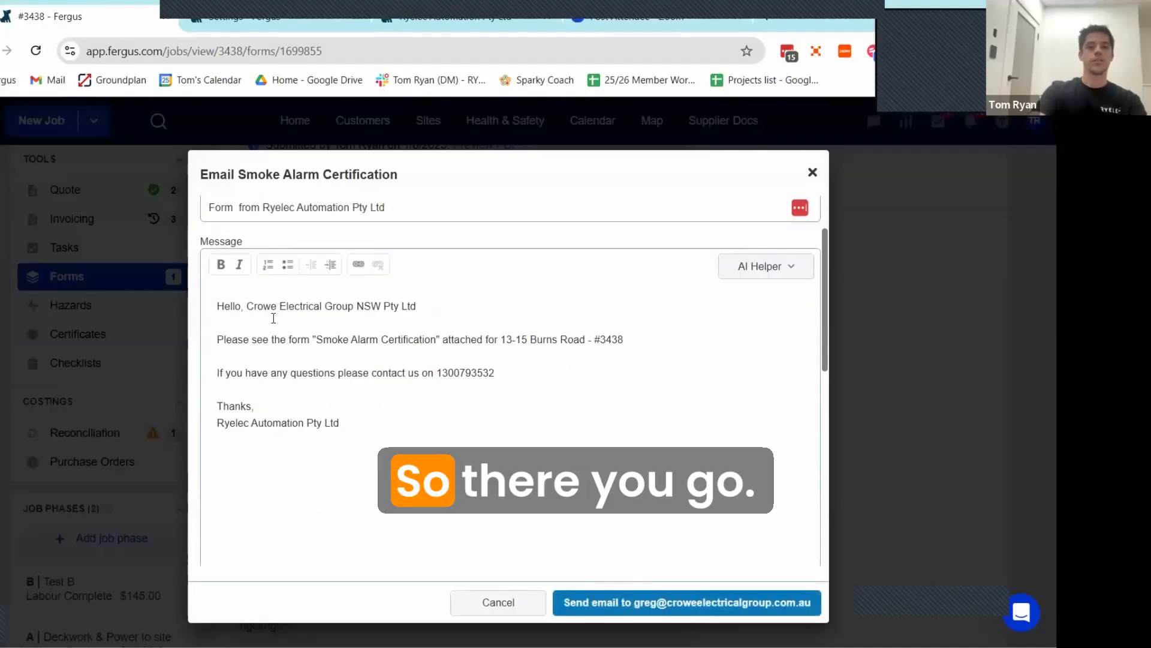
{"action": "scroll", "coordinate": [347, 422], "scroll_direction": "down", "scroll_amount": 5}
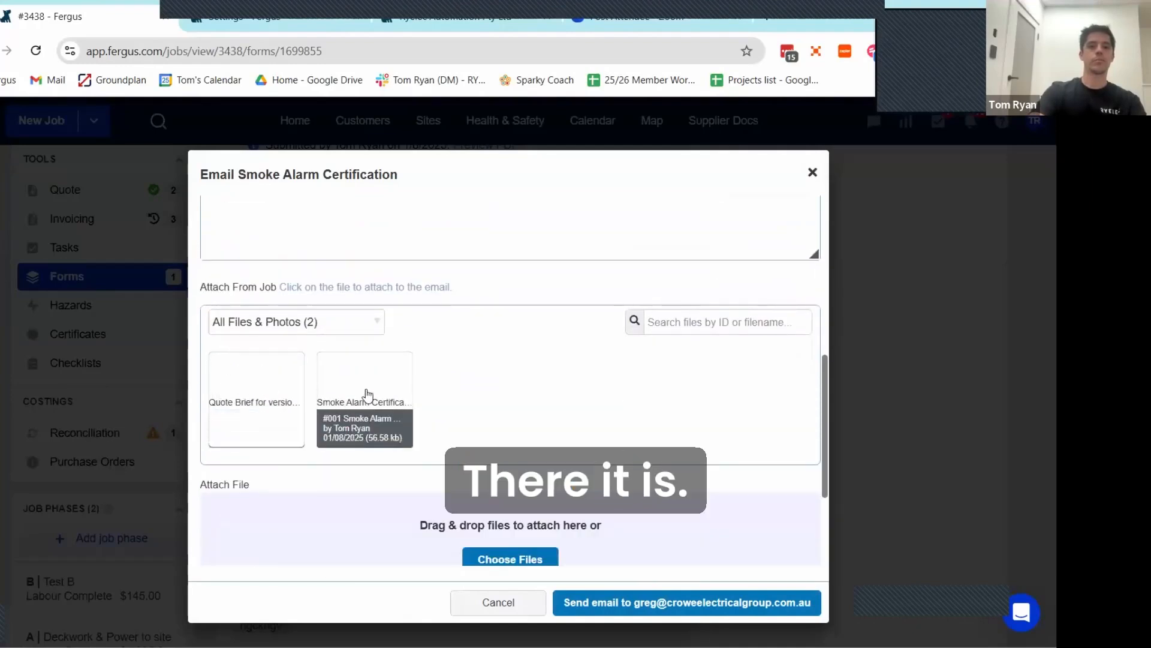
{"action": "left_click", "coordinate": [368, 397]}
{"action": "left_click", "coordinate": [731, 611]}
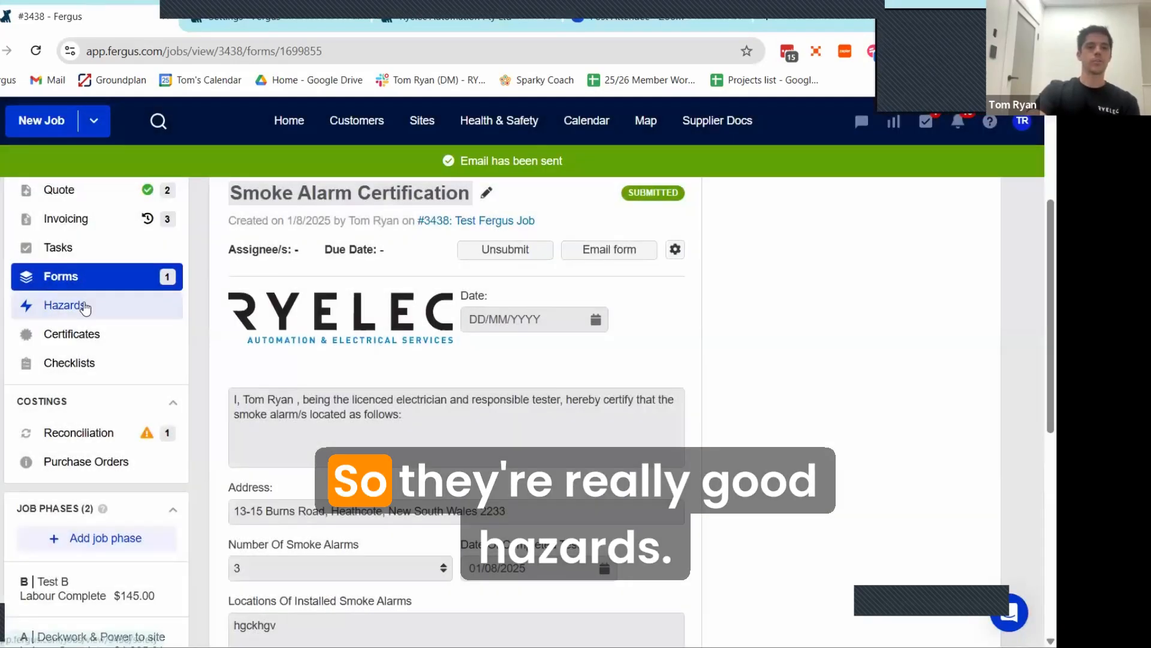
Step: Start a new hazard on the job, browse the data sheets, attach the First Aid SWMS, and close it without creating it
{"action": "left_click", "coordinate": [84, 307]}
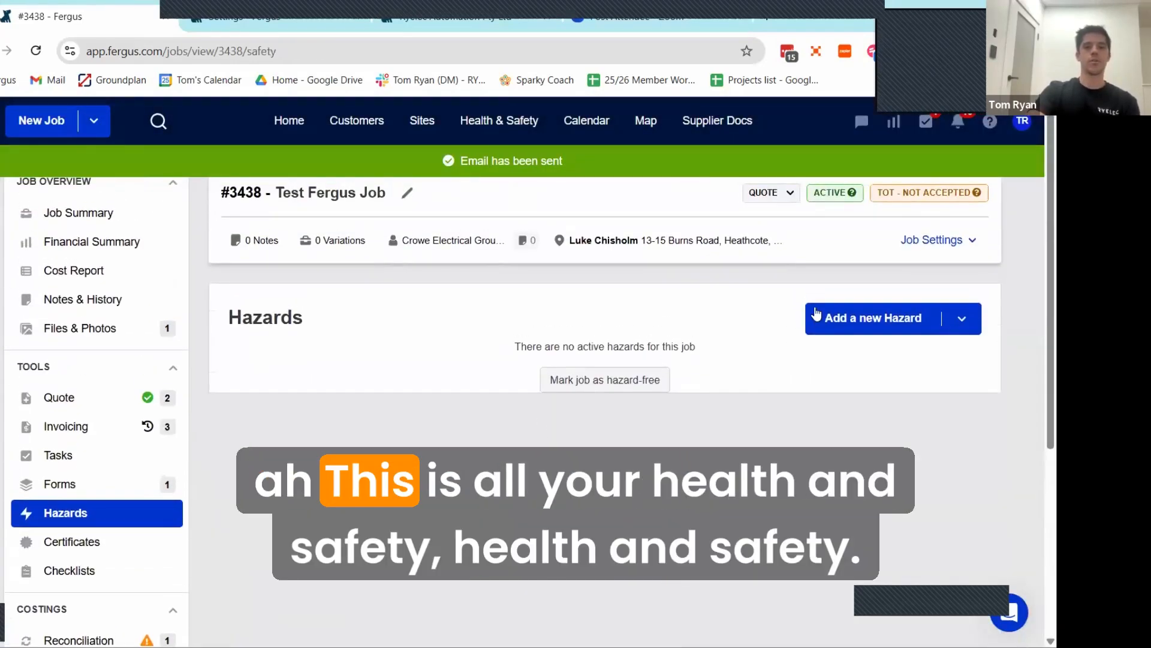
{"action": "left_click", "coordinate": [853, 322]}
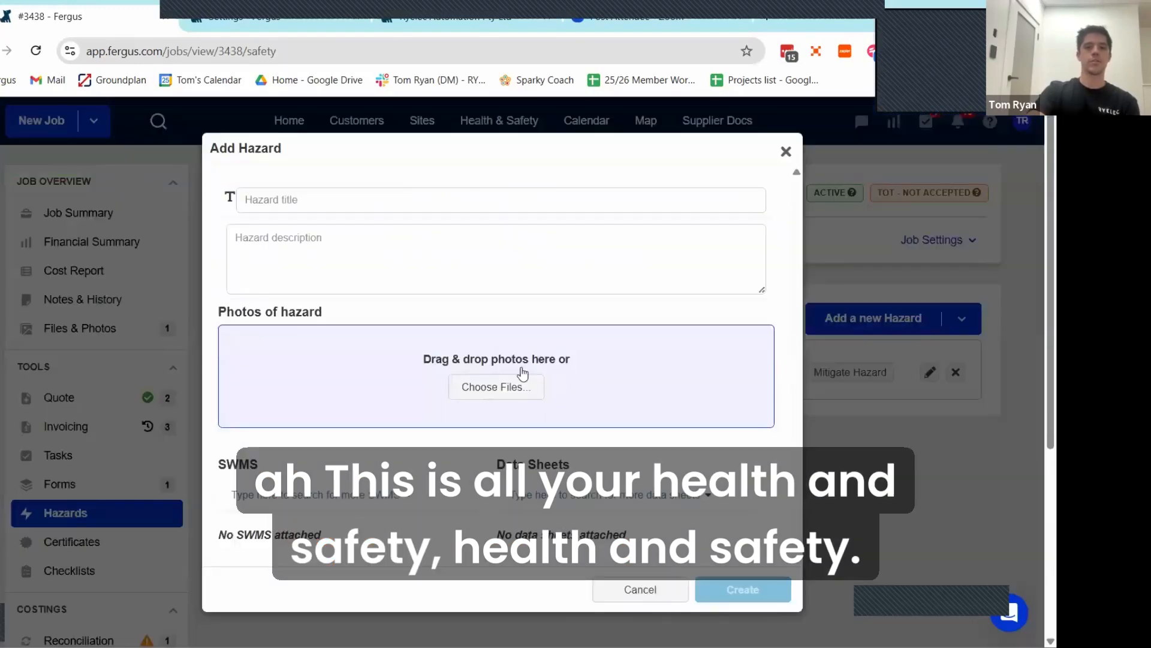
{"action": "scroll", "coordinate": [540, 431], "scroll_direction": "down", "scroll_amount": 3}
{"action": "left_click", "coordinate": [556, 497]}
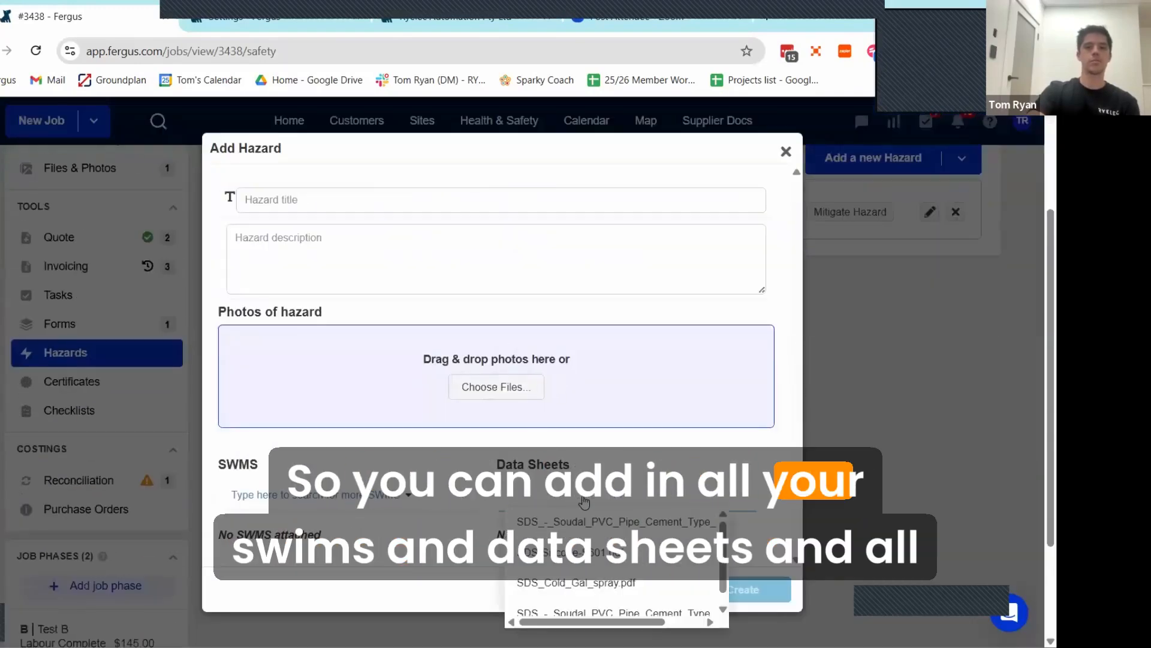
{"action": "left_click", "coordinate": [409, 506]}
{"action": "scroll", "coordinate": [317, 568], "scroll_direction": "down", "scroll_amount": 3}
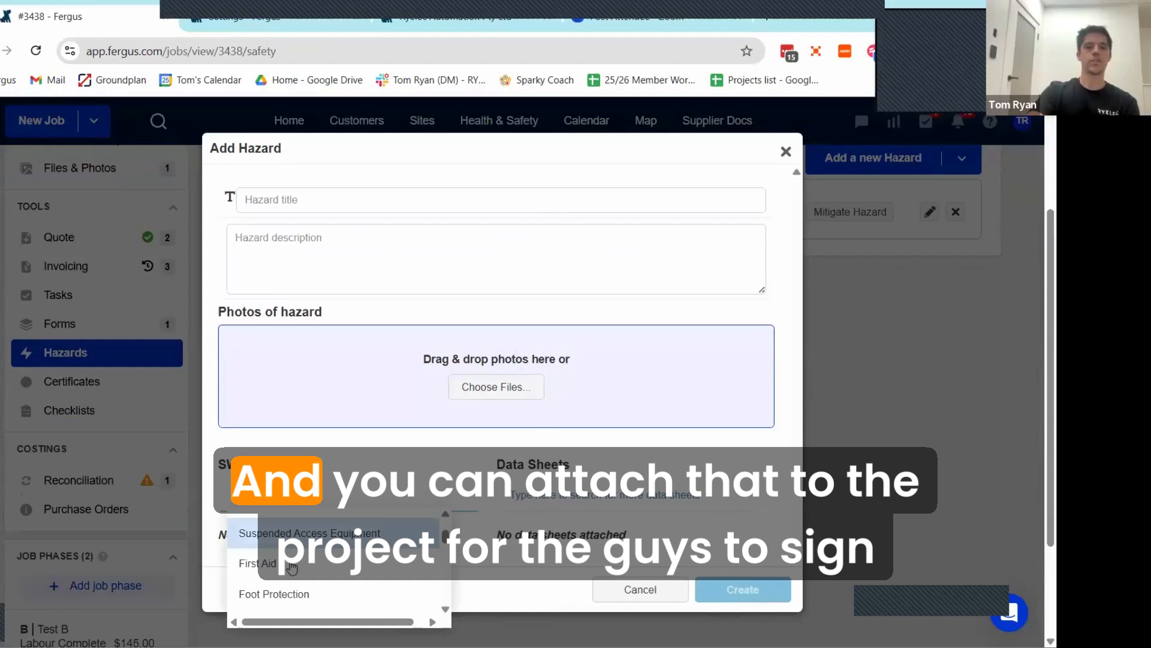
{"action": "left_click", "coordinate": [292, 567]}
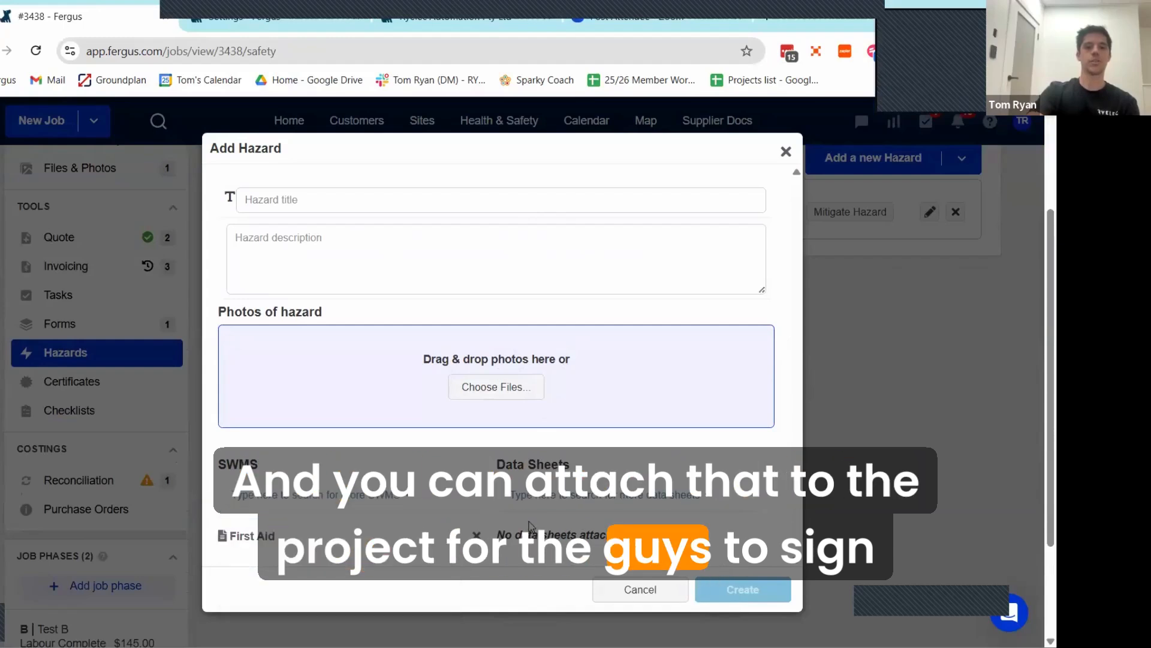
{"action": "left_click", "coordinate": [785, 153]}
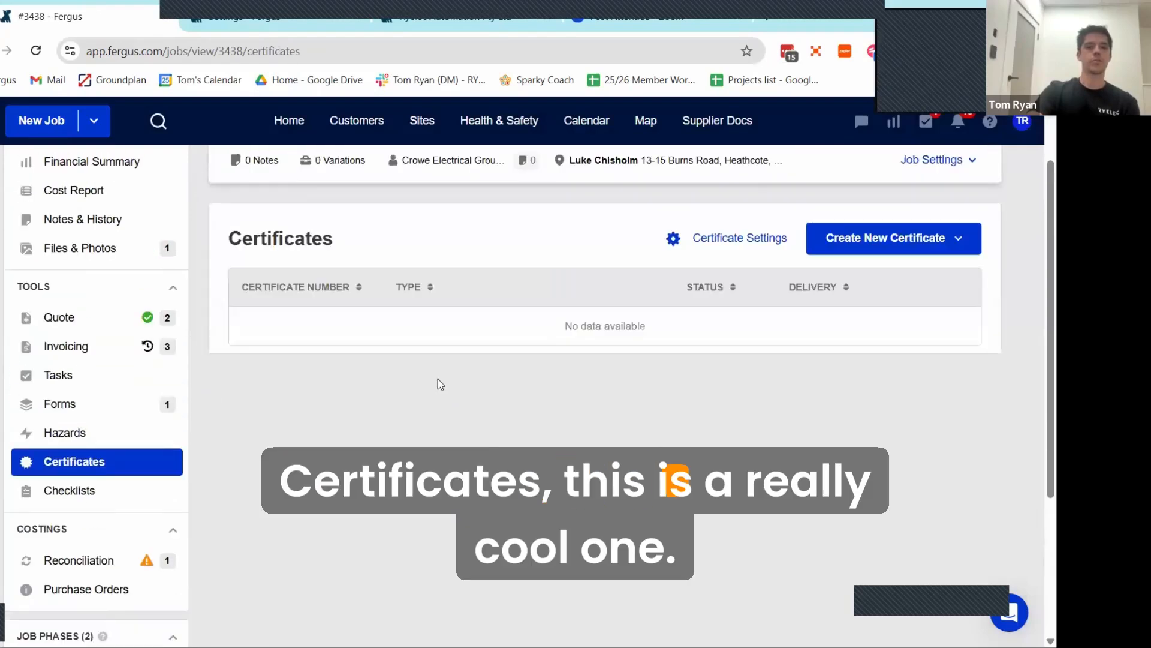
Step: Review the available state certificates and which are enabled in the certification settings
{"action": "left_click", "coordinate": [877, 242]}
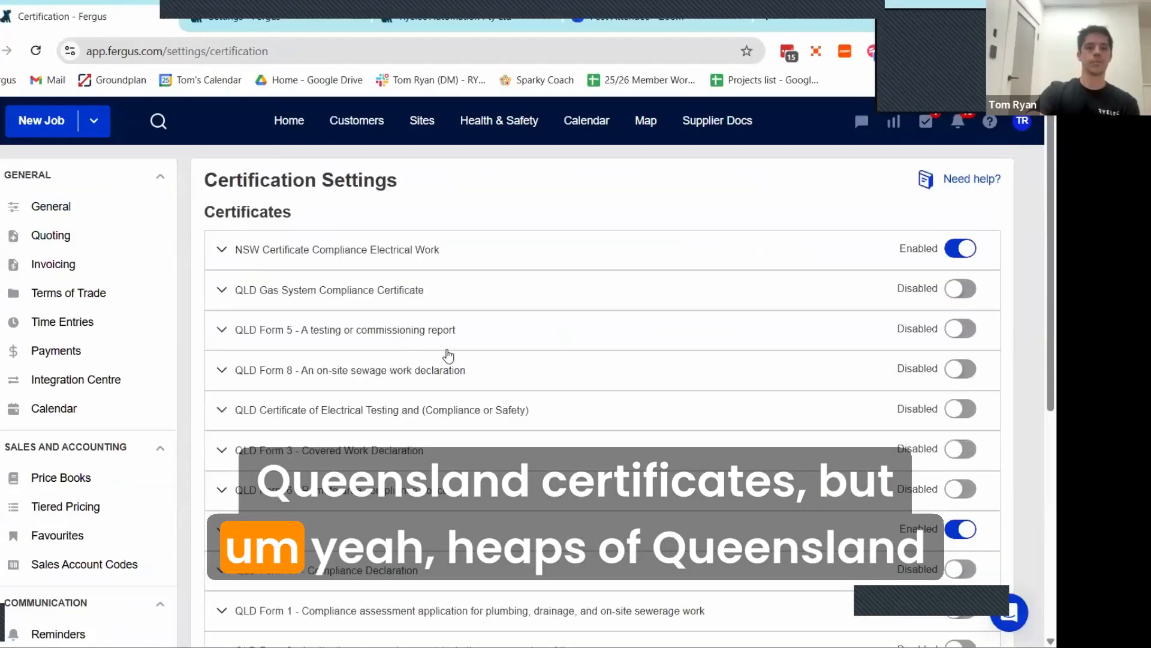
{"action": "scroll", "coordinate": [365, 324], "scroll_direction": "down", "scroll_amount": 2}
{"action": "scroll", "coordinate": [301, 318], "scroll_direction": "down", "scroll_amount": 2}
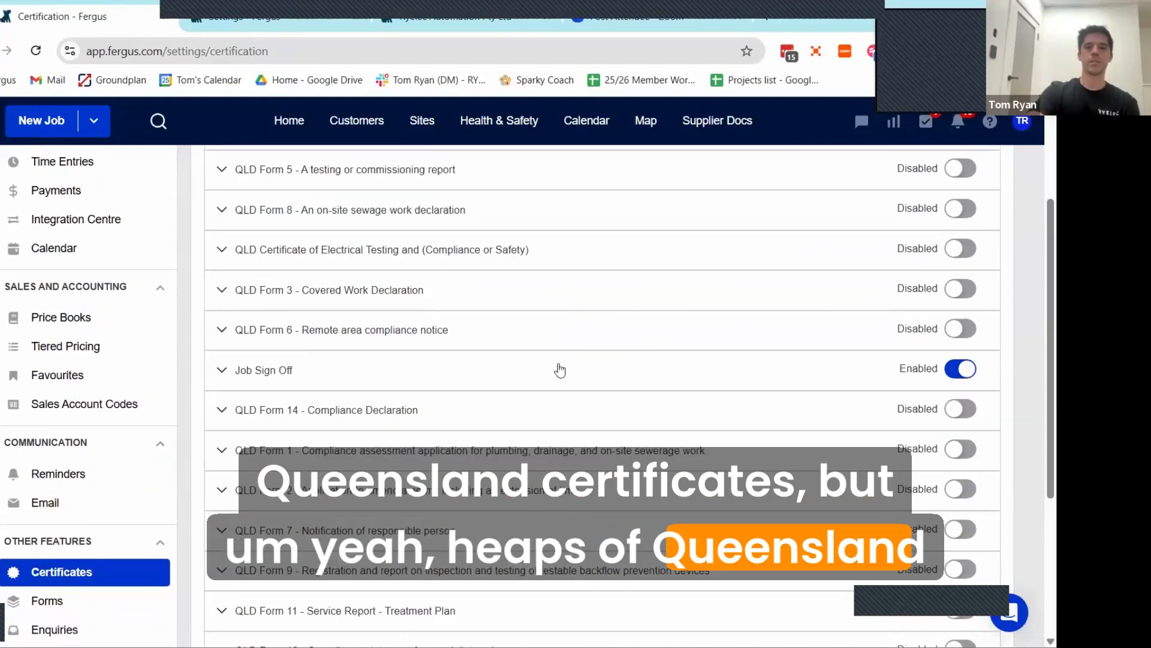
{"action": "scroll", "coordinate": [378, 370], "scroll_direction": "down", "scroll_amount": 6}
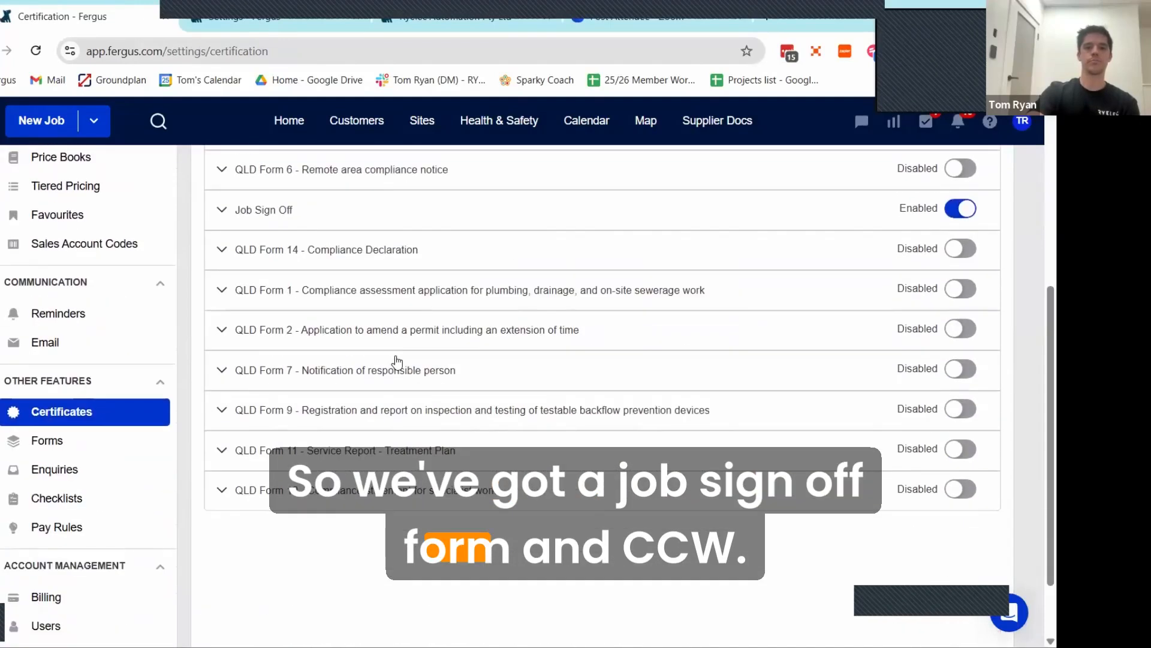
{"action": "scroll", "coordinate": [481, 309], "scroll_direction": "up", "scroll_amount": 10}
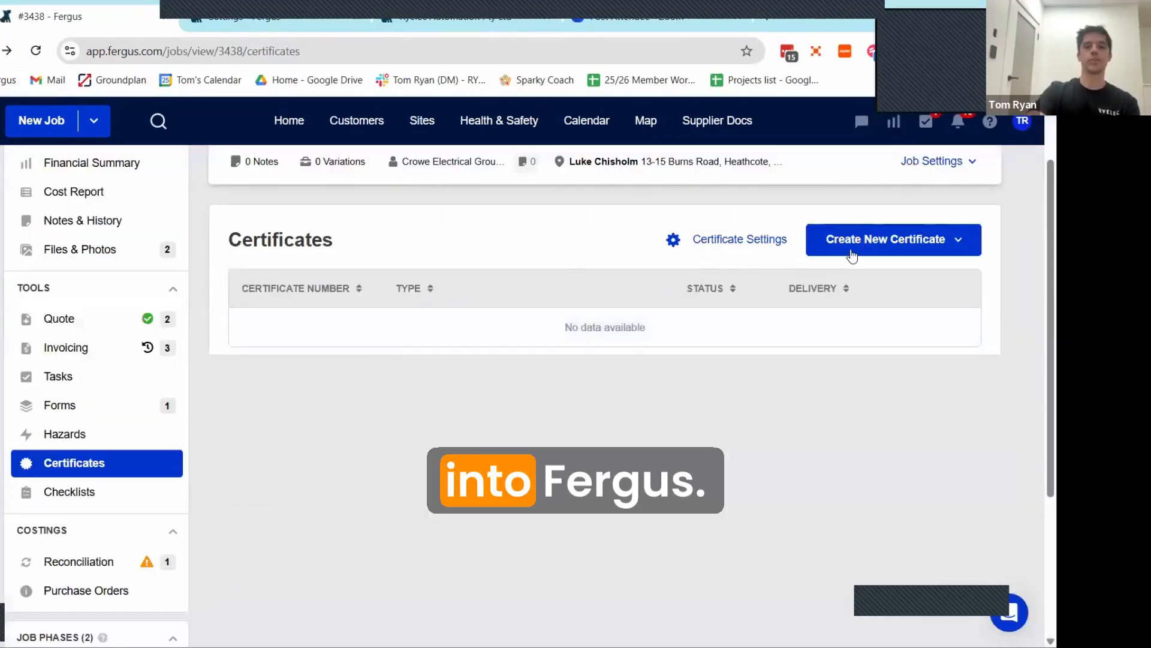
Step: Start a new NSW Certificate Compliance Electrical Work for the job and go to the Unit field of the installation address
{"action": "left_click", "coordinate": [856, 251]}
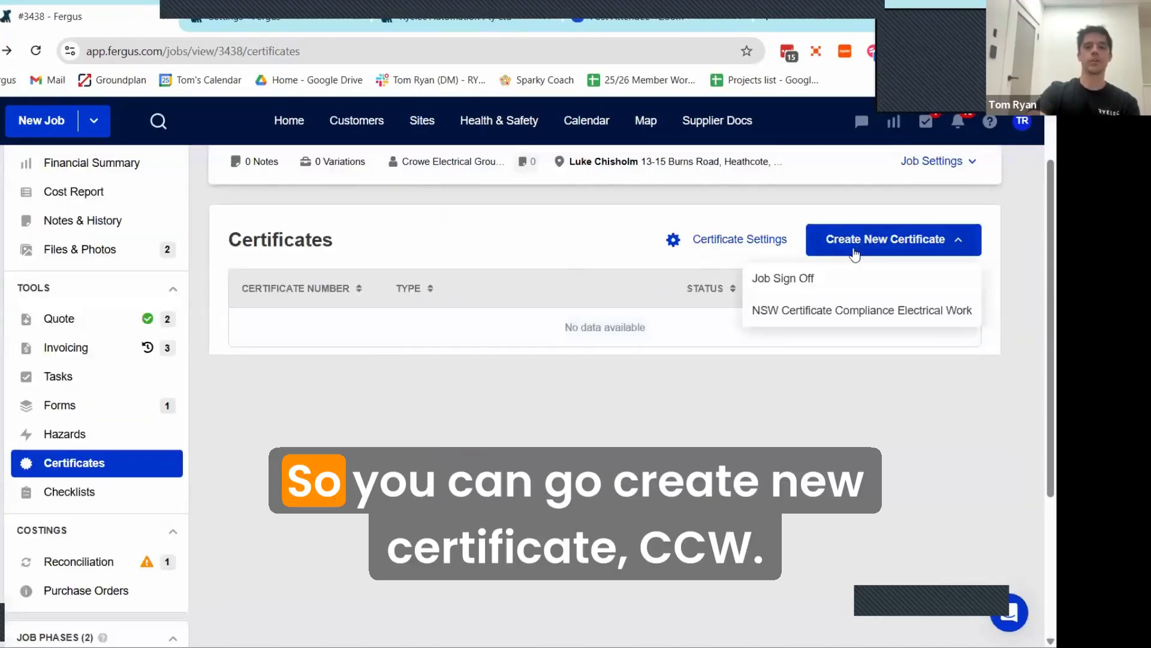
{"action": "left_click", "coordinate": [805, 319]}
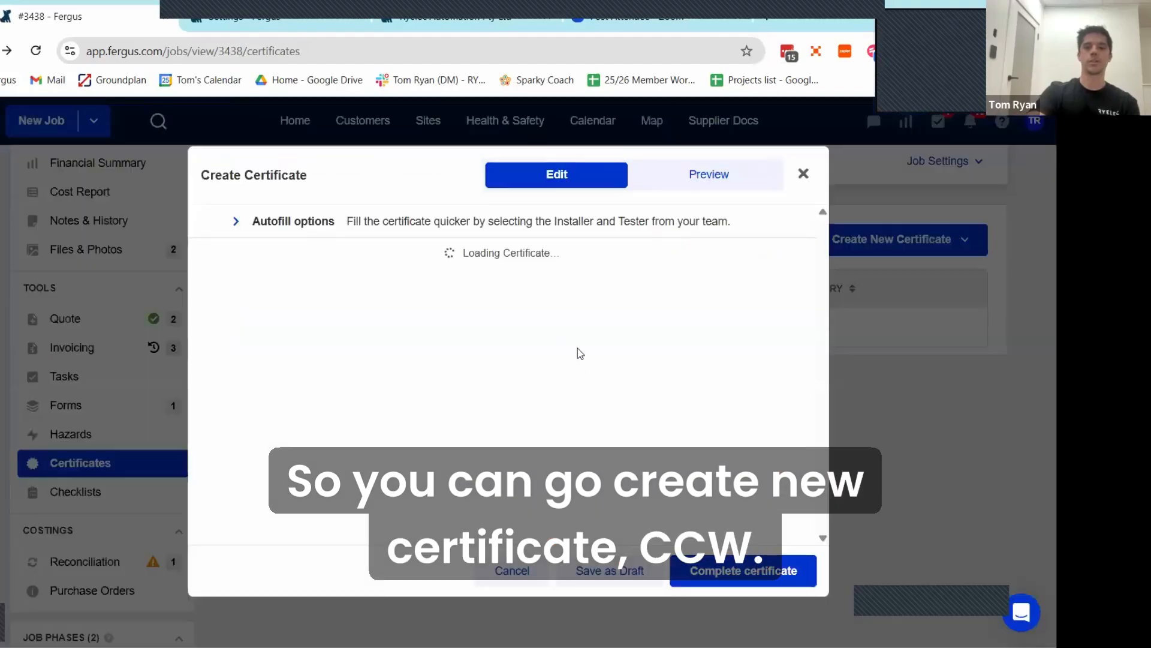
{"action": "scroll", "coordinate": [602, 282], "scroll_direction": "down", "scroll_amount": 3}
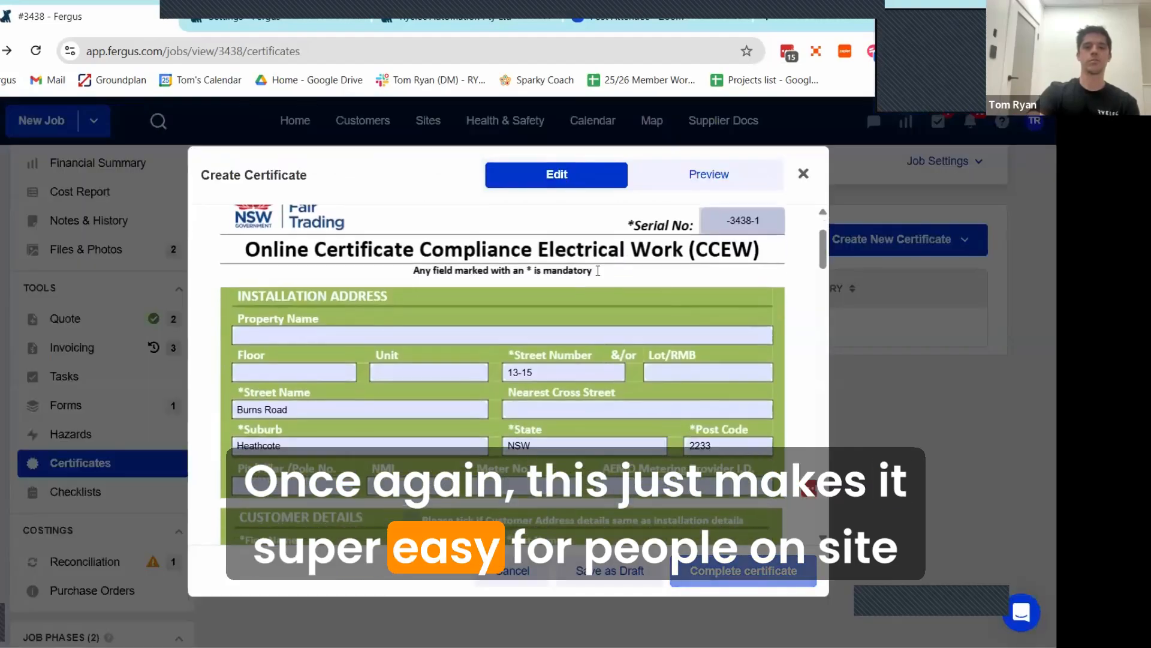
{"action": "left_click", "coordinate": [311, 266]}
{"action": "key", "text": "Tab"}
{"action": "key", "text": "Tab"}
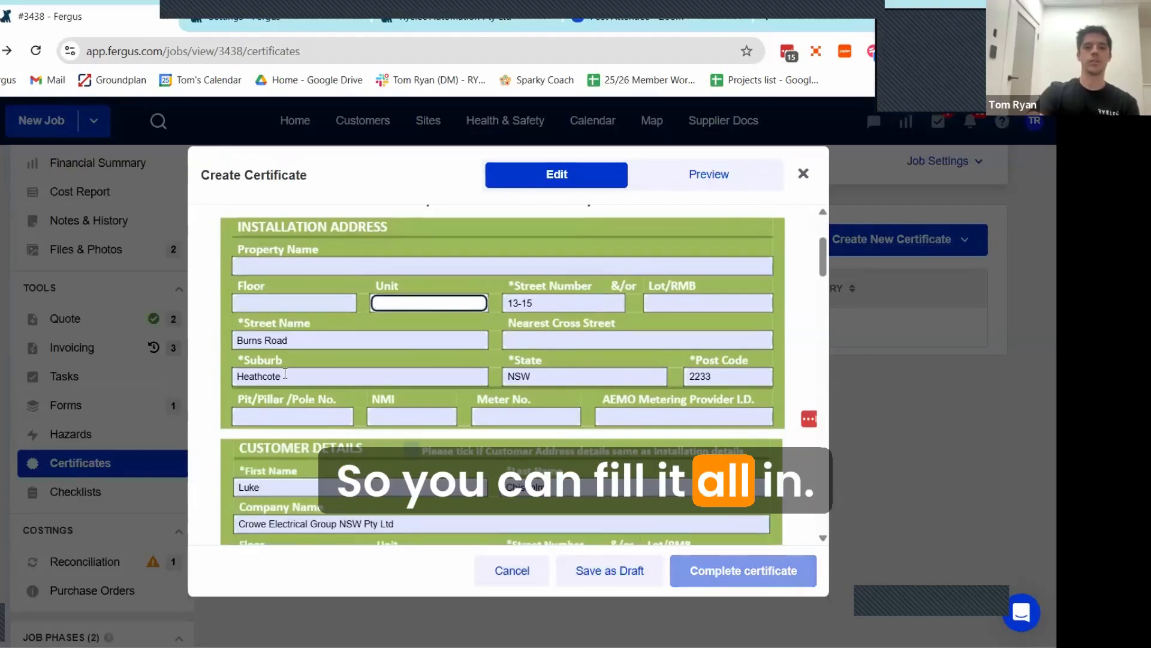
Step: Examine the certificate's customer, installation, equipment, installer and tester sections through to the CCEW submission section
{"action": "scroll", "coordinate": [511, 440], "scroll_direction": "down", "scroll_amount": 2}
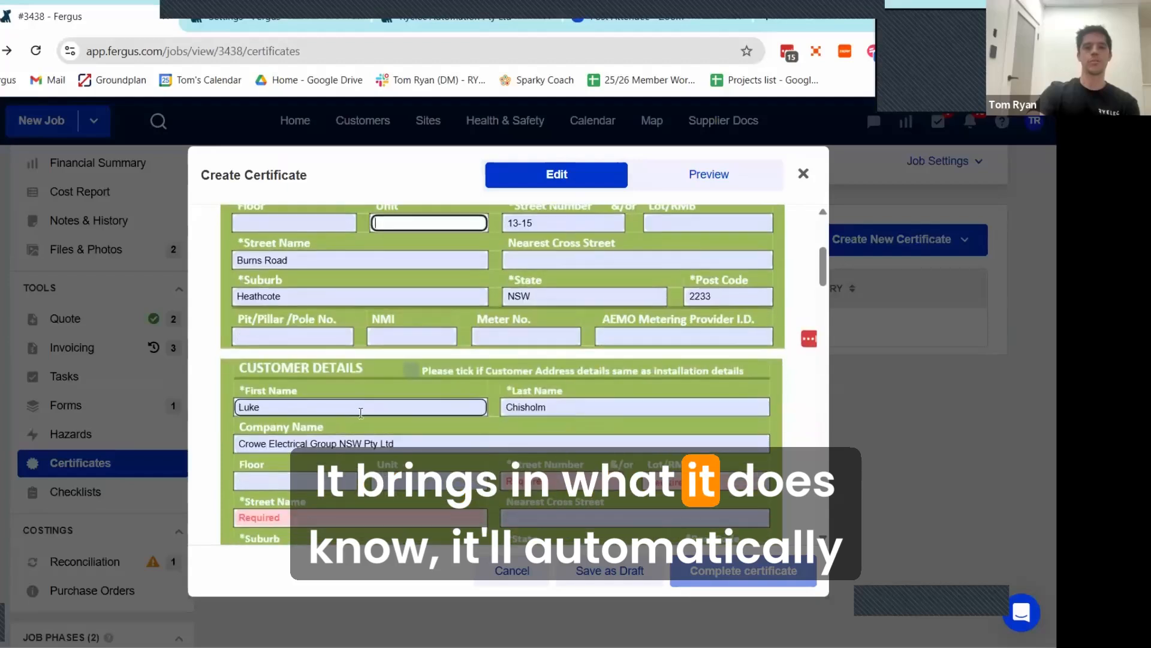
{"action": "scroll", "coordinate": [433, 397], "scroll_direction": "down", "scroll_amount": 2}
{"action": "scroll", "coordinate": [524, 324], "scroll_direction": "down", "scroll_amount": 4}
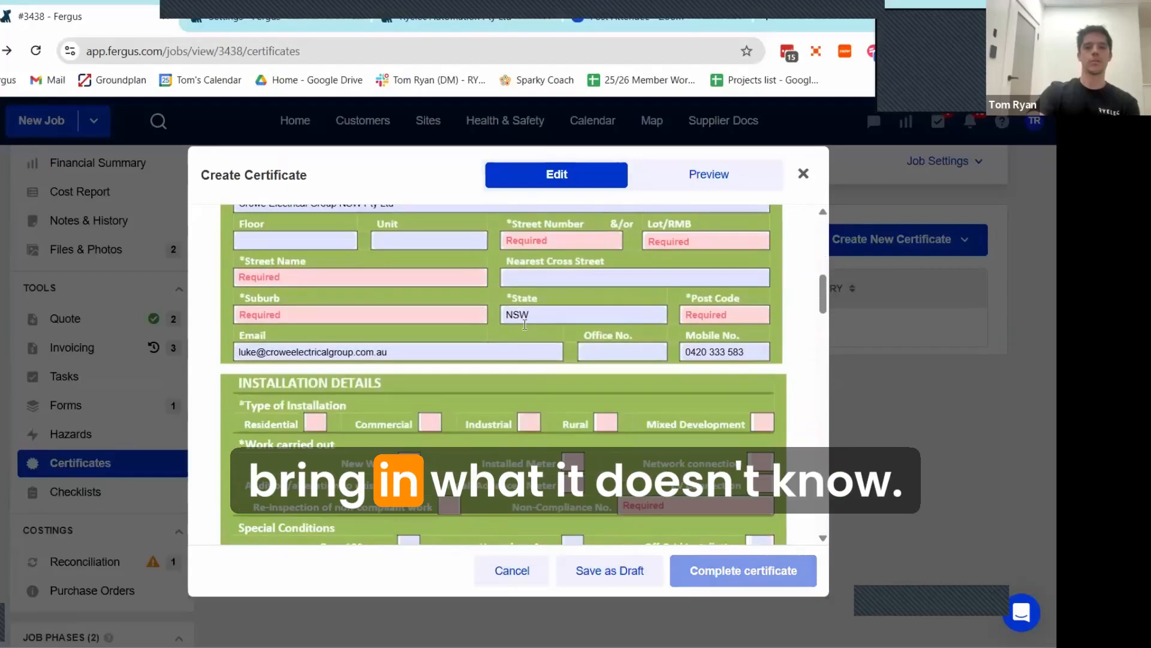
{"action": "scroll", "coordinate": [508, 341], "scroll_direction": "down", "scroll_amount": 5}
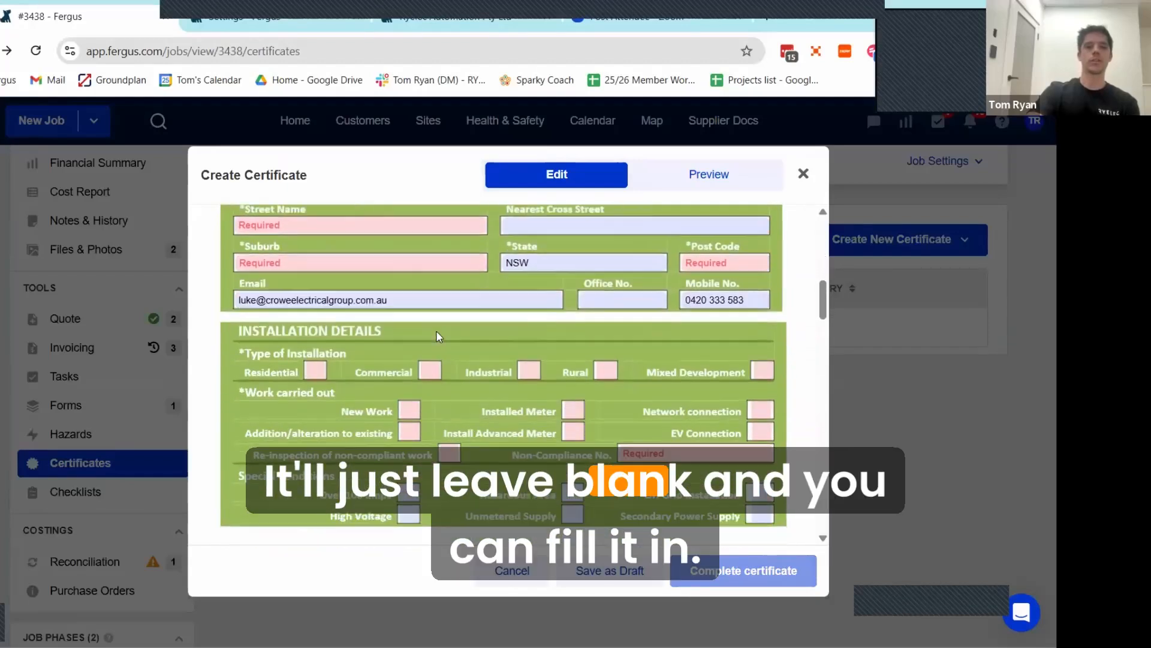
{"action": "scroll", "coordinate": [508, 341], "scroll_direction": "down", "scroll_amount": 15}
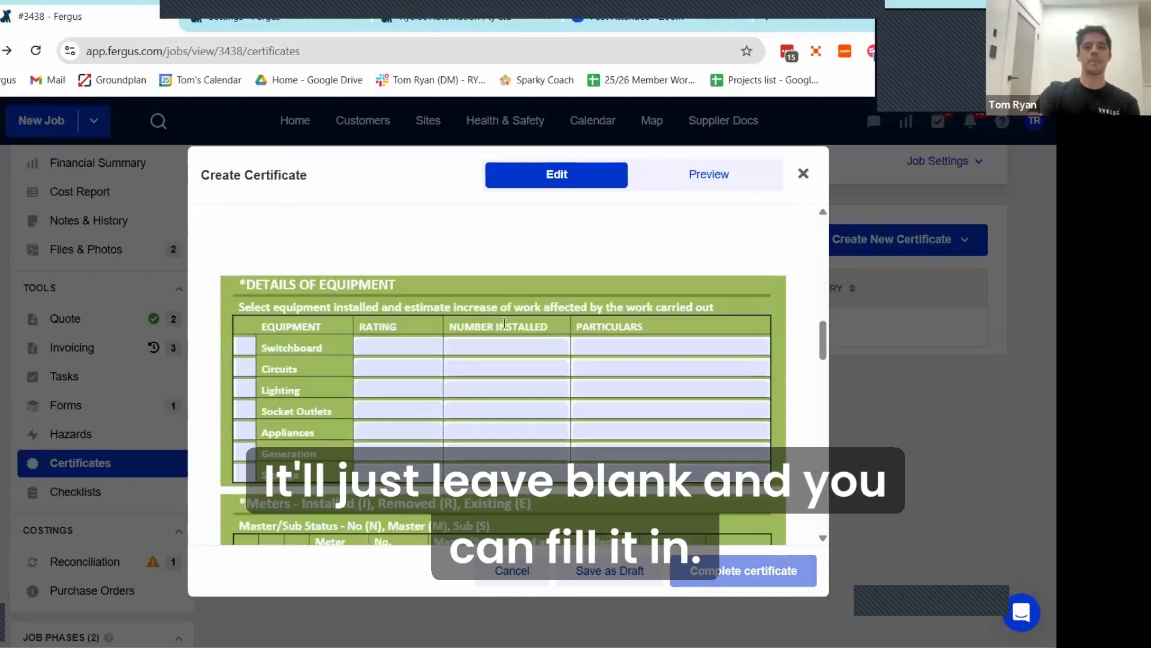
{"action": "scroll", "coordinate": [505, 322], "scroll_direction": "down", "scroll_amount": 10}
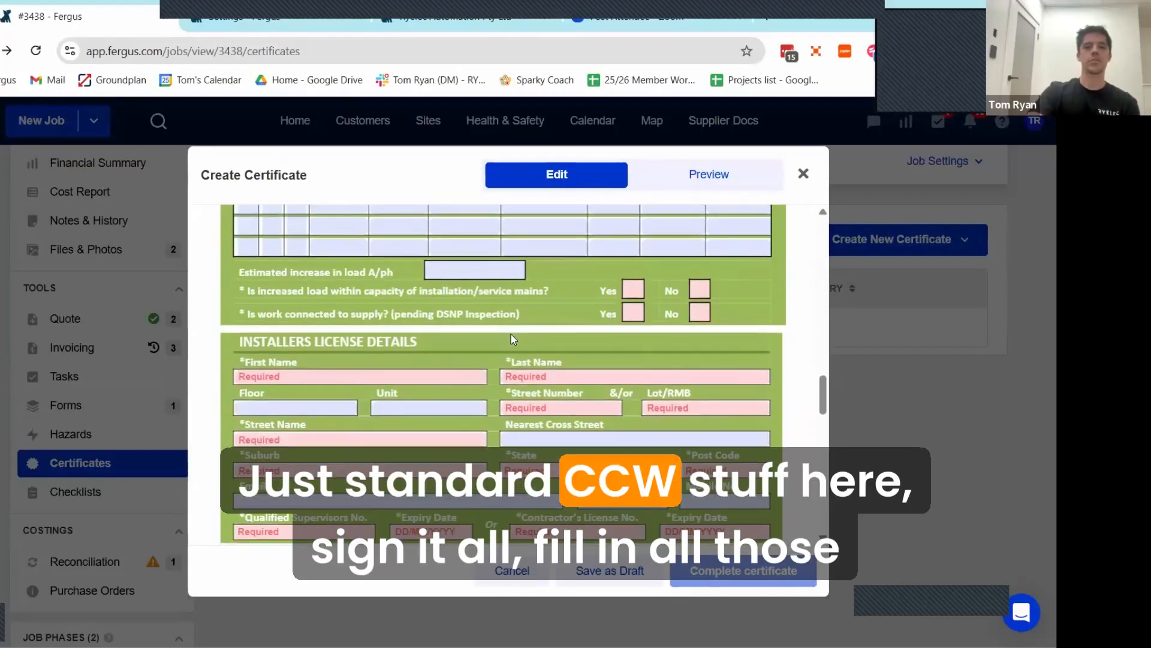
{"action": "scroll", "coordinate": [519, 346], "scroll_direction": "down", "scroll_amount": 10}
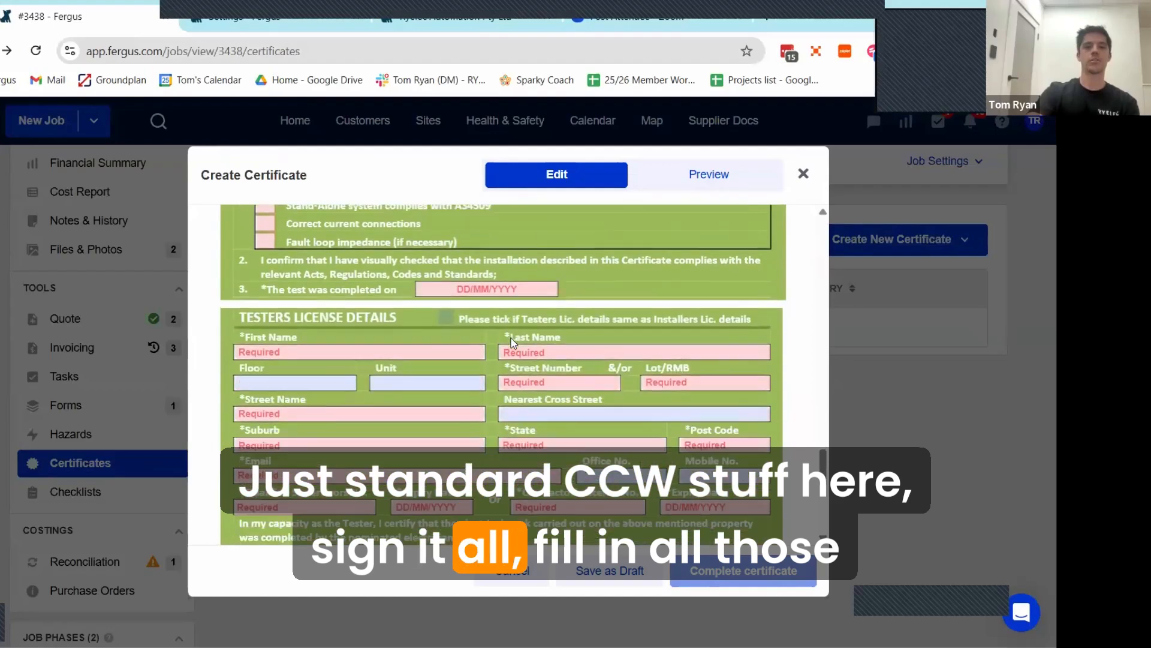
{"action": "scroll", "coordinate": [506, 328], "scroll_direction": "down", "scroll_amount": 5}
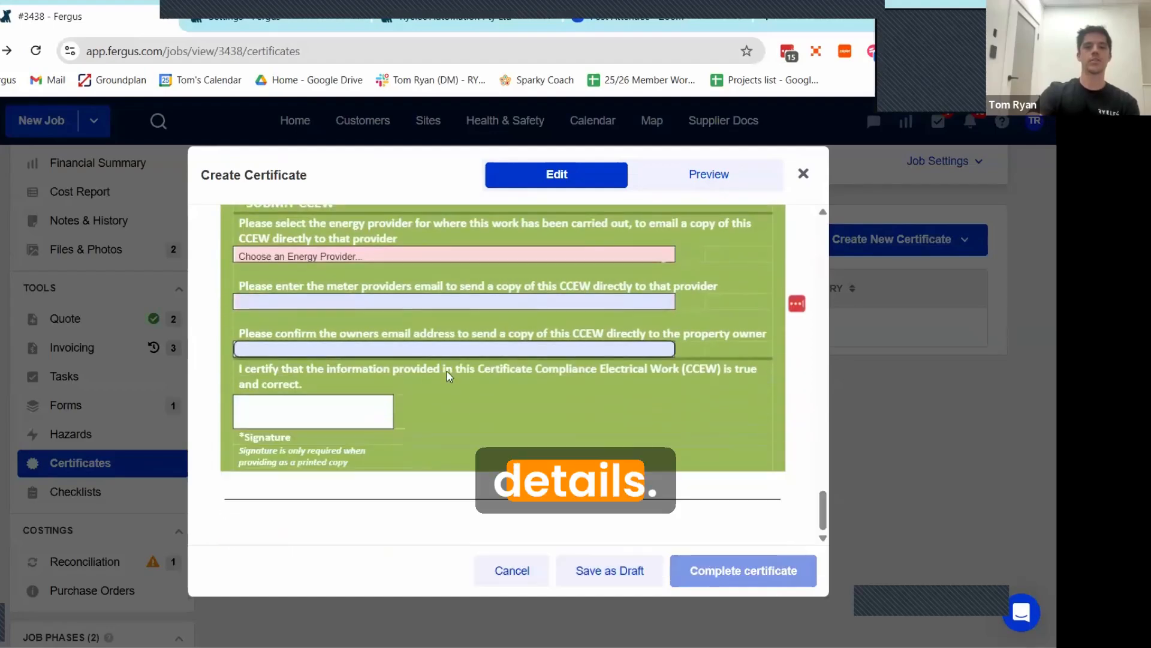
Step: Recheck the certificate's tester and installer license details and installation details, switch to its preview, and close it without saving
{"action": "scroll", "coordinate": [507, 329], "scroll_direction": "up", "scroll_amount": 4}
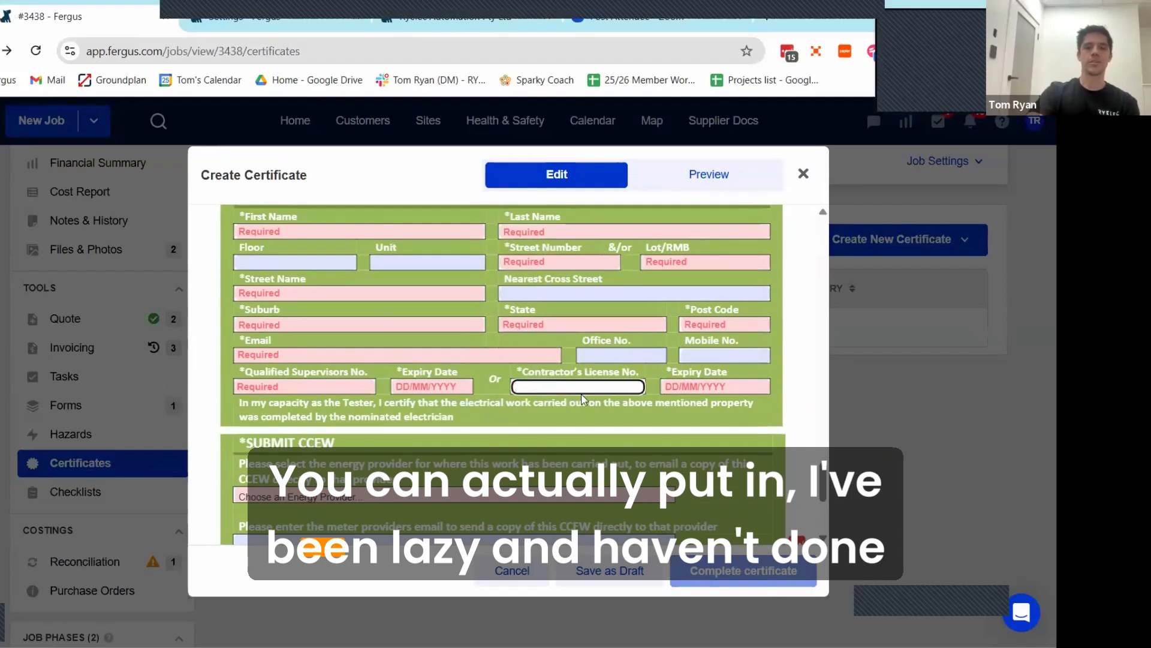
{"action": "scroll", "coordinate": [580, 398], "scroll_direction": "up", "scroll_amount": 10}
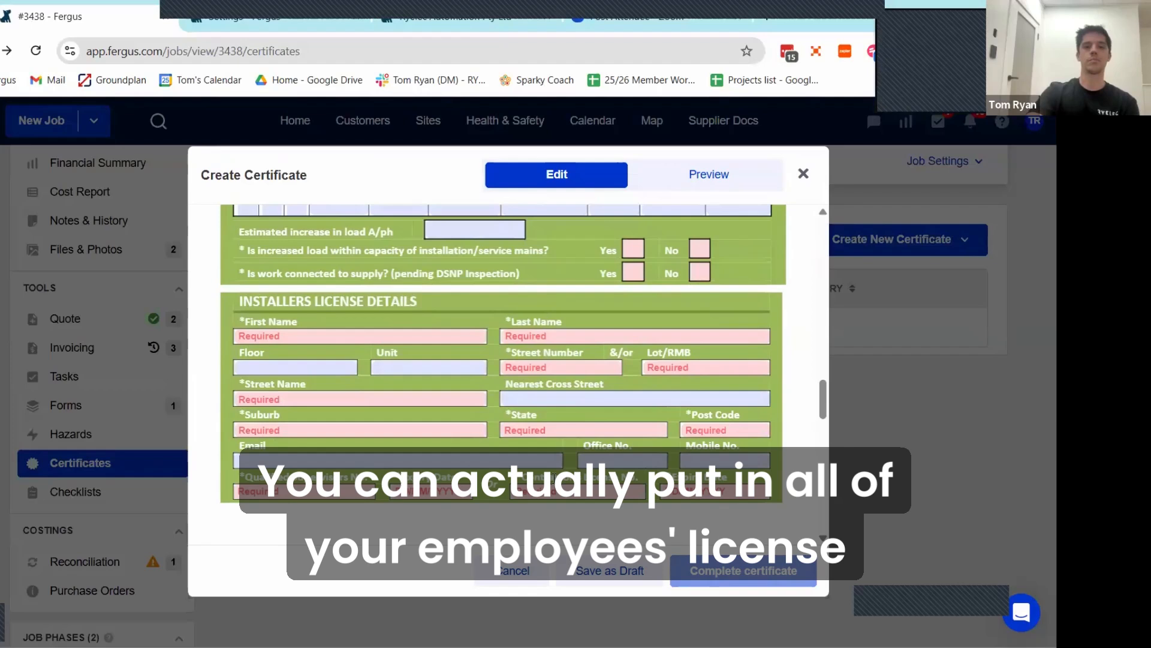
{"action": "scroll", "coordinate": [358, 333], "scroll_direction": "up", "scroll_amount": 10}
{"action": "scroll", "coordinate": [359, 333], "scroll_direction": "down", "scroll_amount": 2}
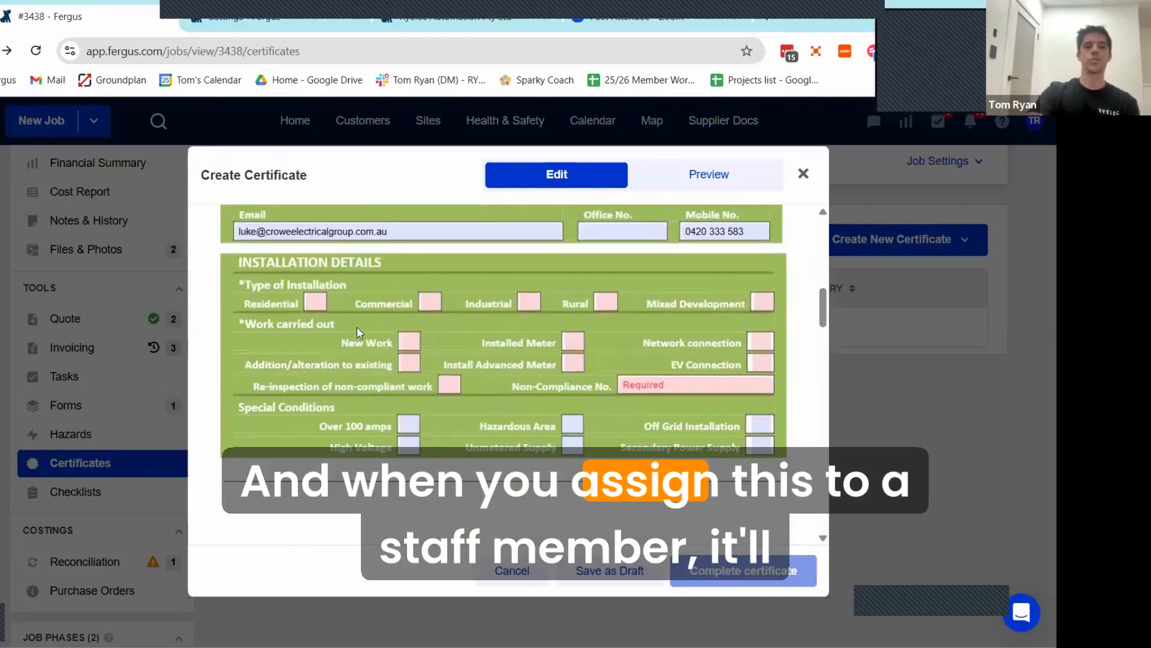
{"action": "scroll", "coordinate": [359, 333], "scroll_direction": "up", "scroll_amount": 5}
{"action": "scroll", "coordinate": [541, 451], "scroll_direction": "down", "scroll_amount": 3}
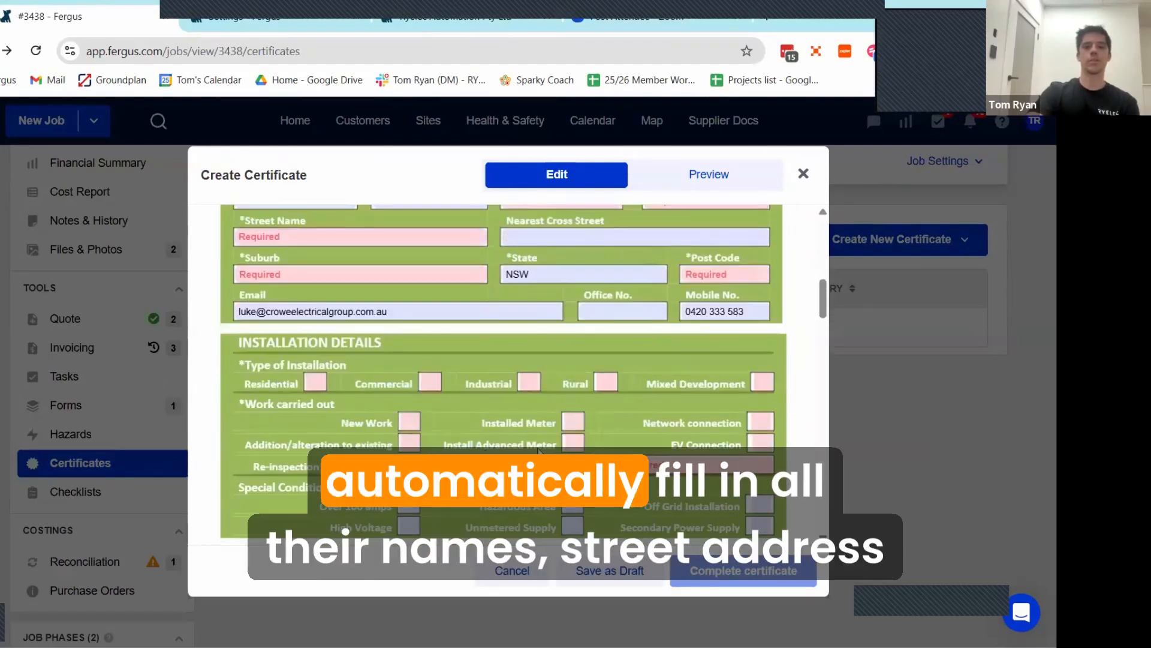
{"action": "scroll", "coordinate": [540, 452], "scroll_direction": "down", "scroll_amount": 5}
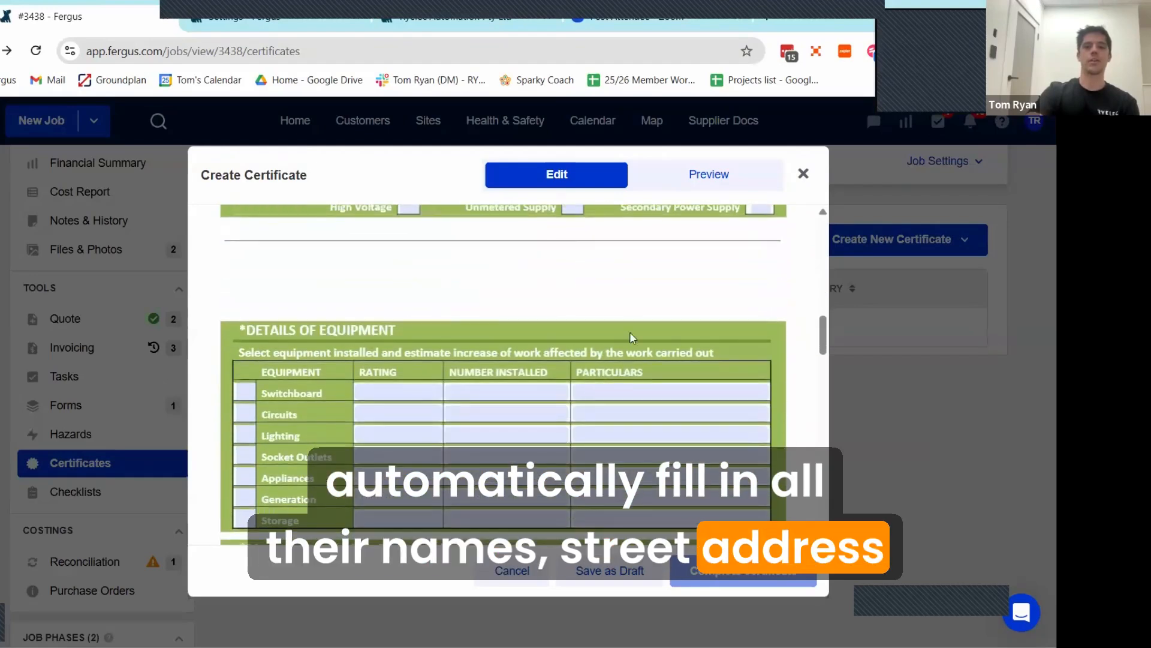
{"action": "left_click", "coordinate": [720, 174]}
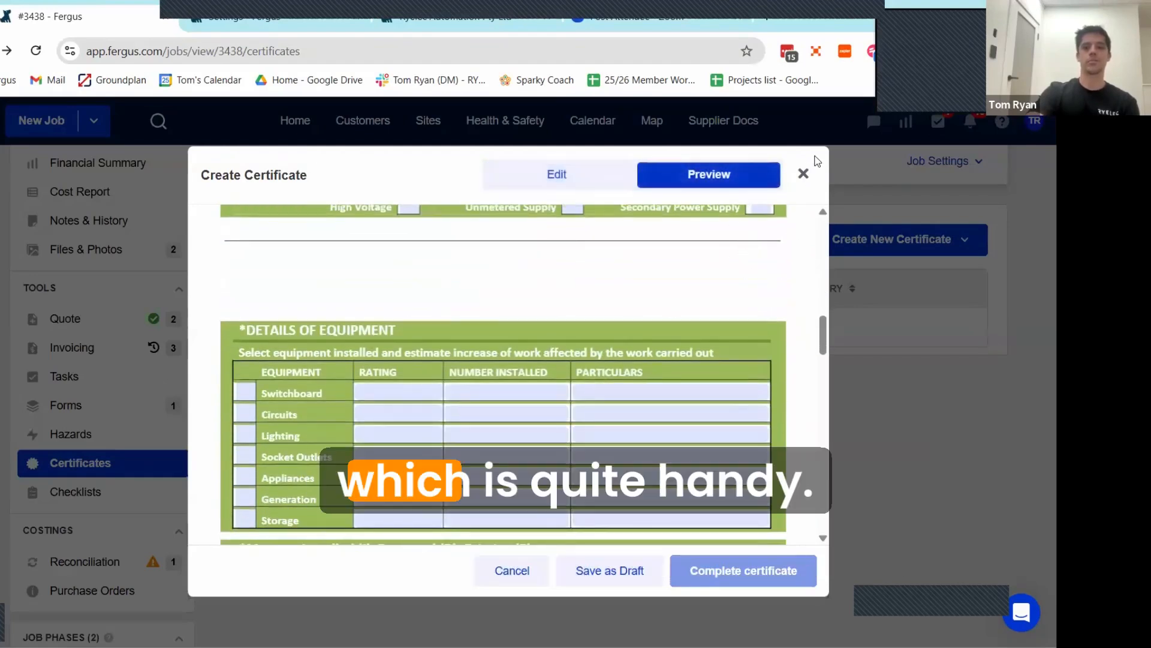
{"action": "left_click", "coordinate": [804, 175]}
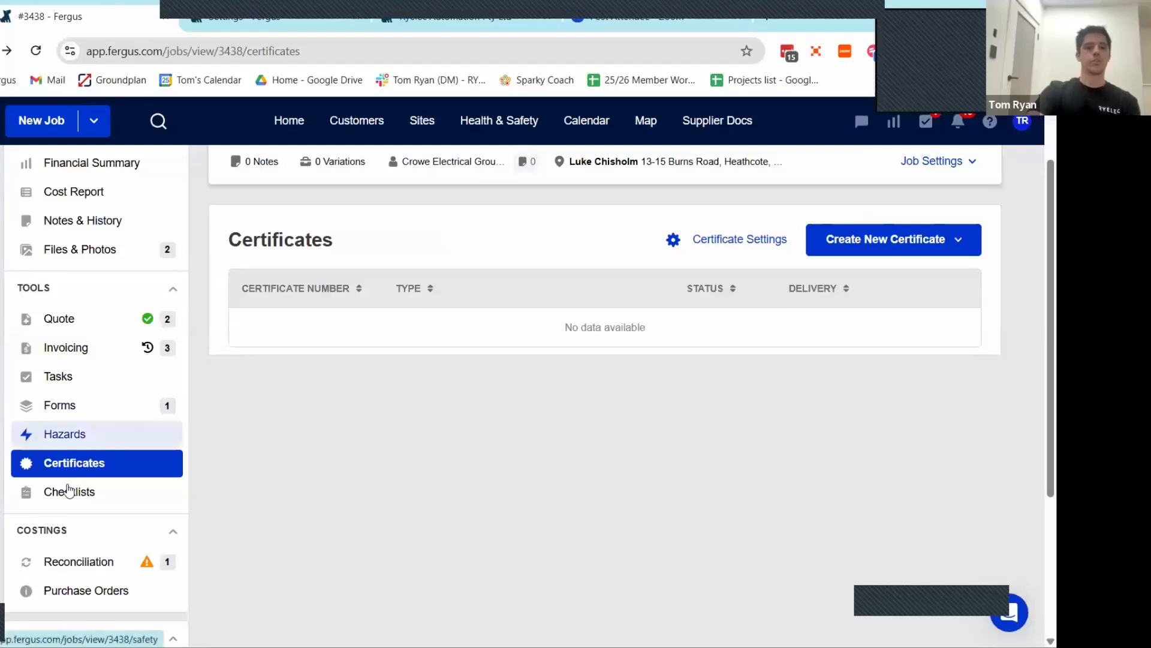
Step: Add the Savant - Programming Checklist to the job's checklists
{"action": "scroll", "coordinate": [480, 441], "scroll_direction": "down", "scroll_amount": 2}
{"action": "scroll", "coordinate": [484, 443], "scroll_direction": "up", "scroll_amount": 1}
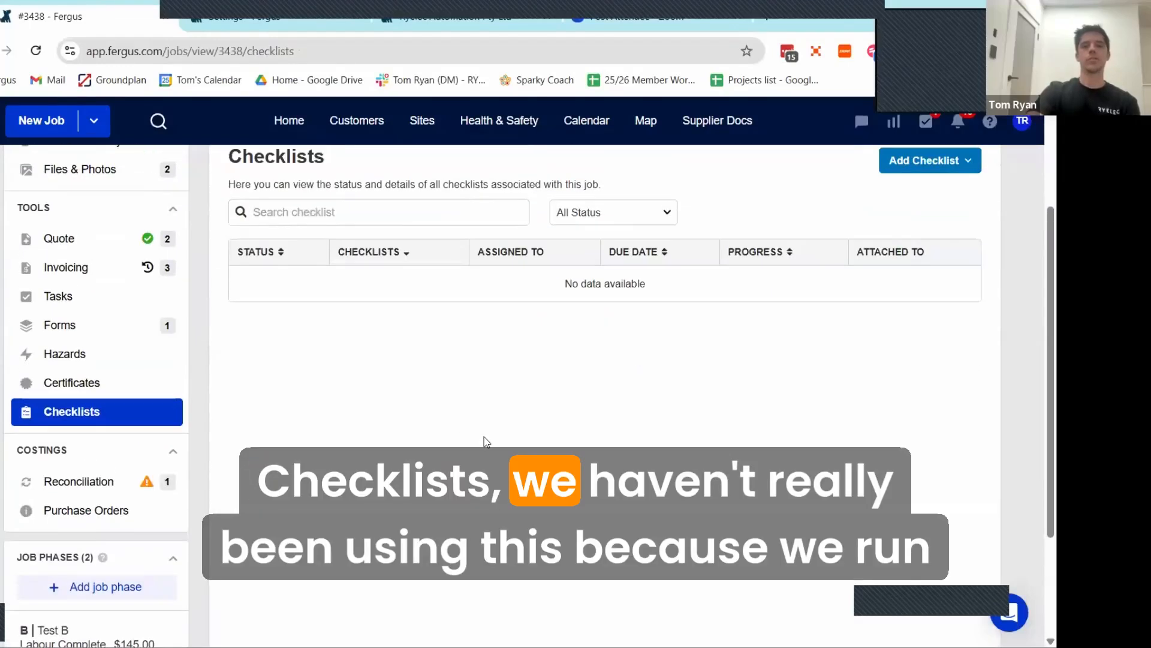
{"action": "left_click", "coordinate": [943, 168]}
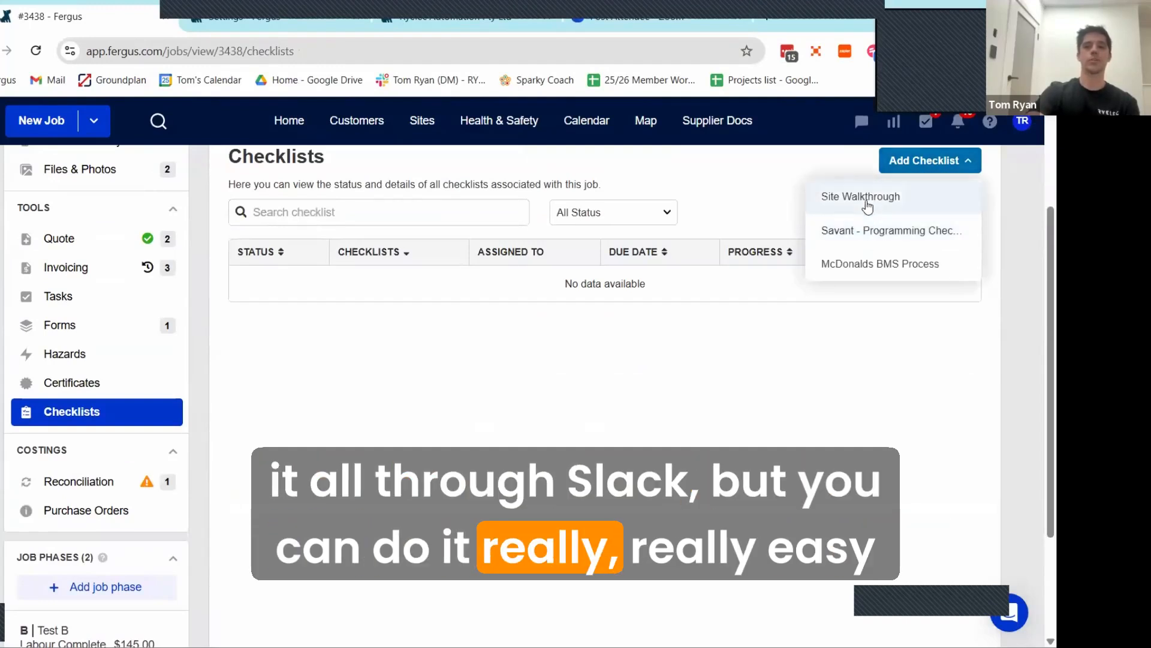
{"action": "left_click", "coordinate": [888, 239]}
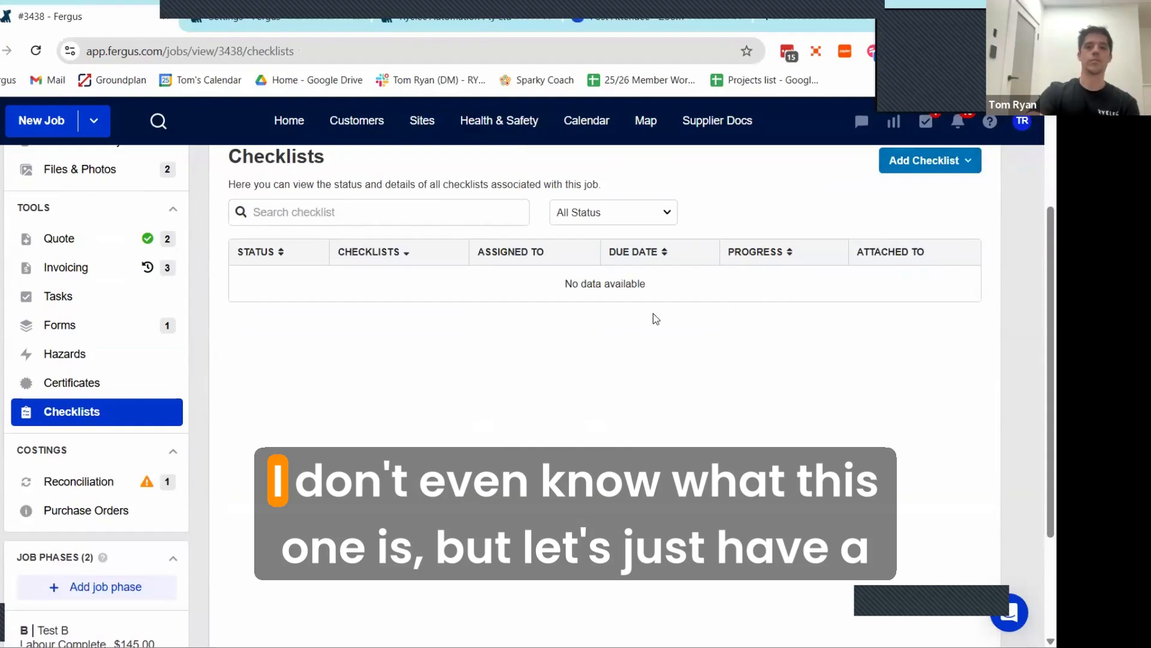
{"action": "left_click", "coordinate": [437, 284]}
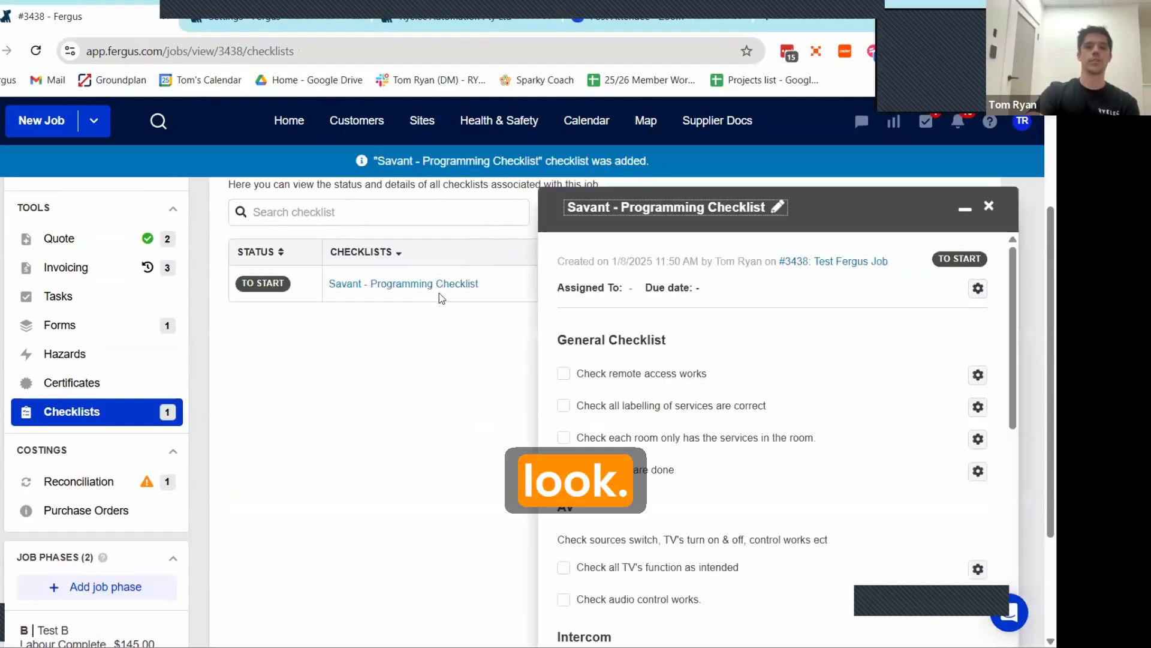
Step: Look through the check items of the Savant - Programming Checklist and close it
{"action": "scroll", "coordinate": [689, 343], "scroll_direction": "down", "scroll_amount": 8}
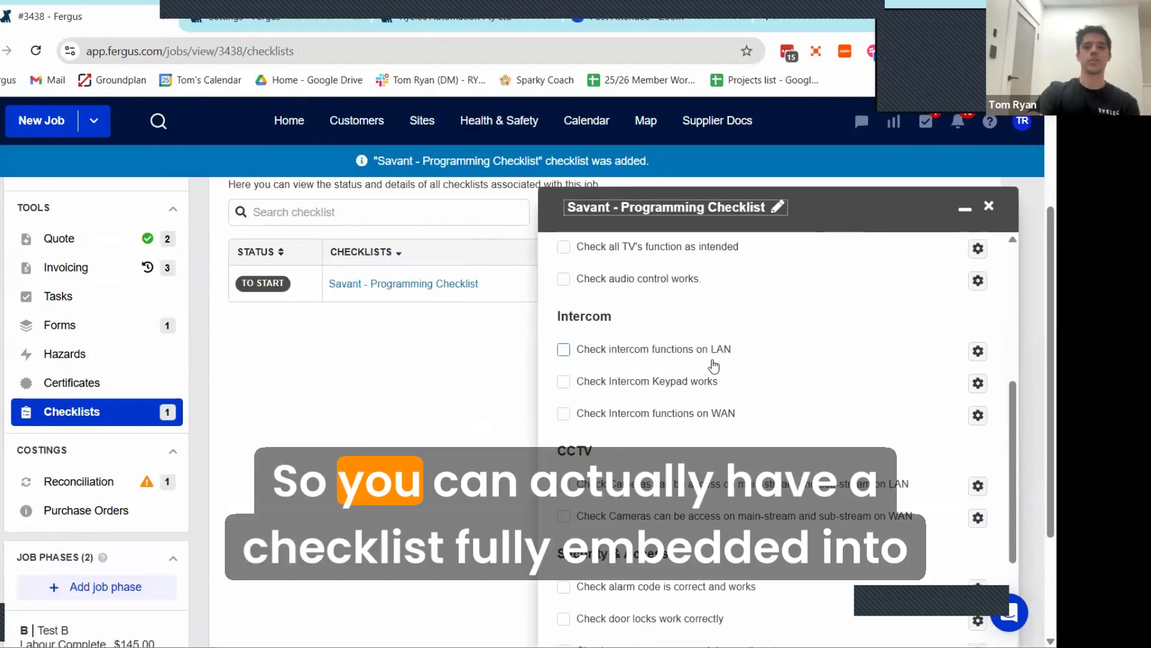
{"action": "scroll", "coordinate": [717, 393], "scroll_direction": "down", "scroll_amount": 5}
{"action": "scroll", "coordinate": [725, 389], "scroll_direction": "up", "scroll_amount": 12}
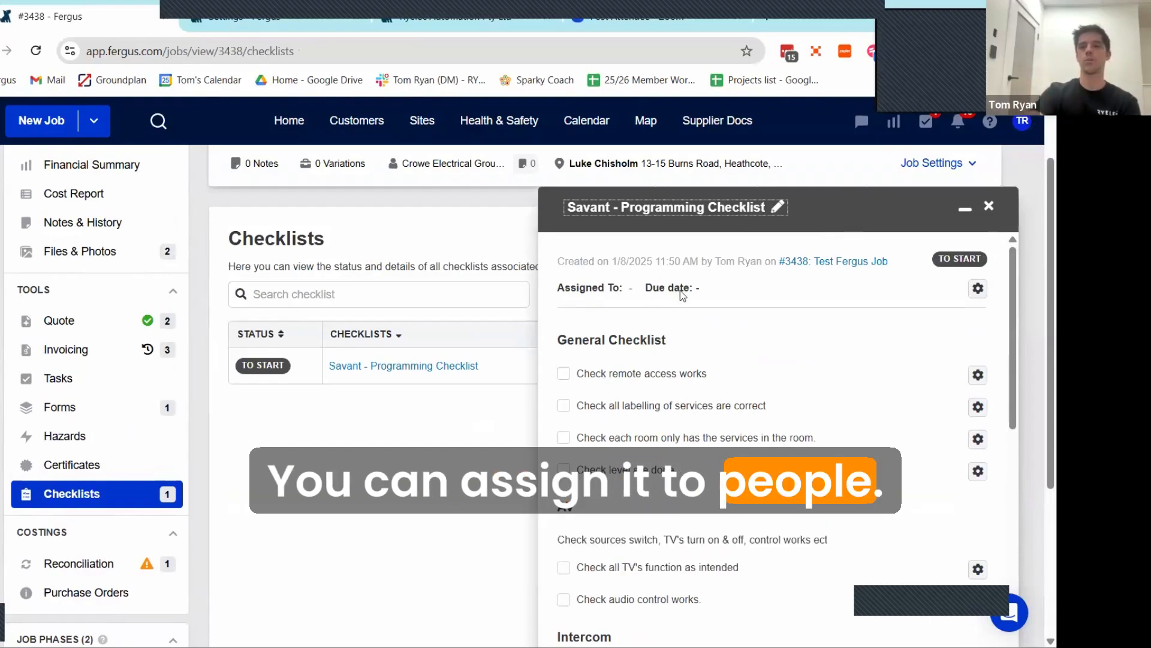
{"action": "left_click", "coordinate": [990, 209]}
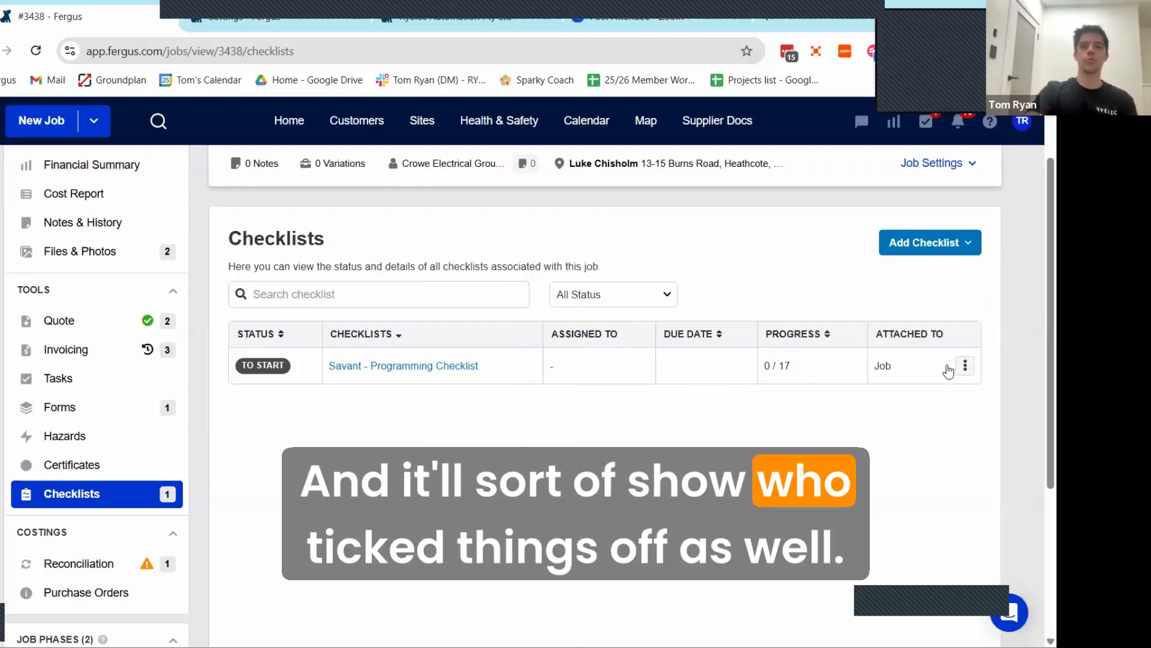
Step: Examine the job's supplier reconciliation, including its invoices to come and credits to come
{"action": "scroll", "coordinate": [90, 425], "scroll_direction": "down", "scroll_amount": 1}
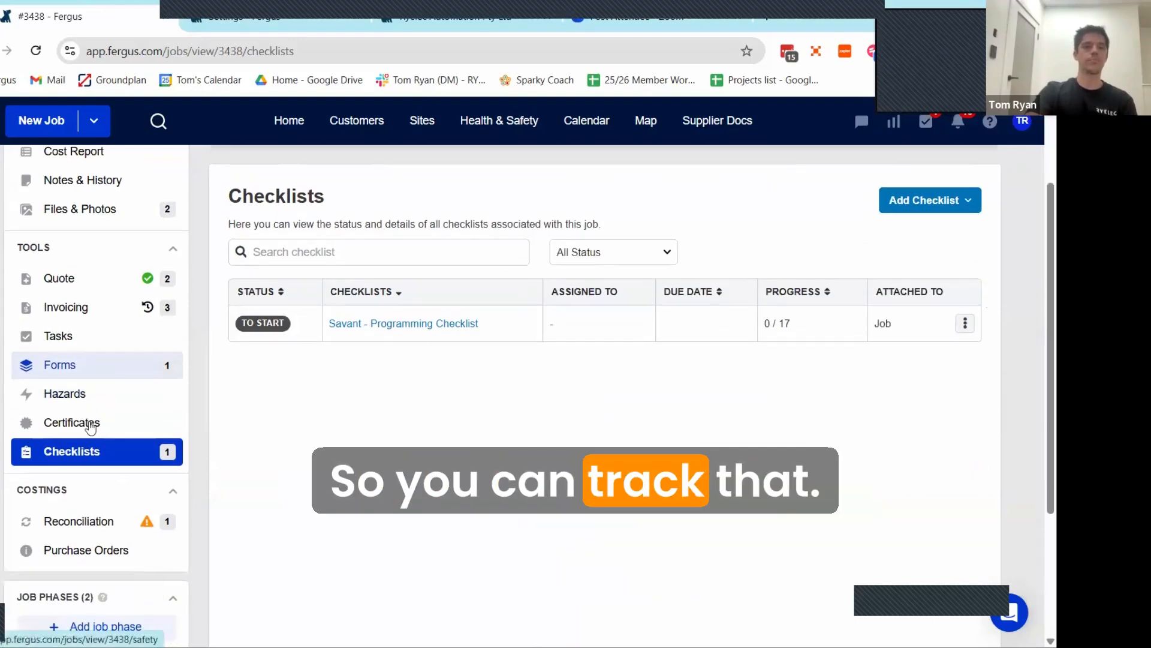
{"action": "scroll", "coordinate": [78, 408], "scroll_direction": "down", "scroll_amount": 2}
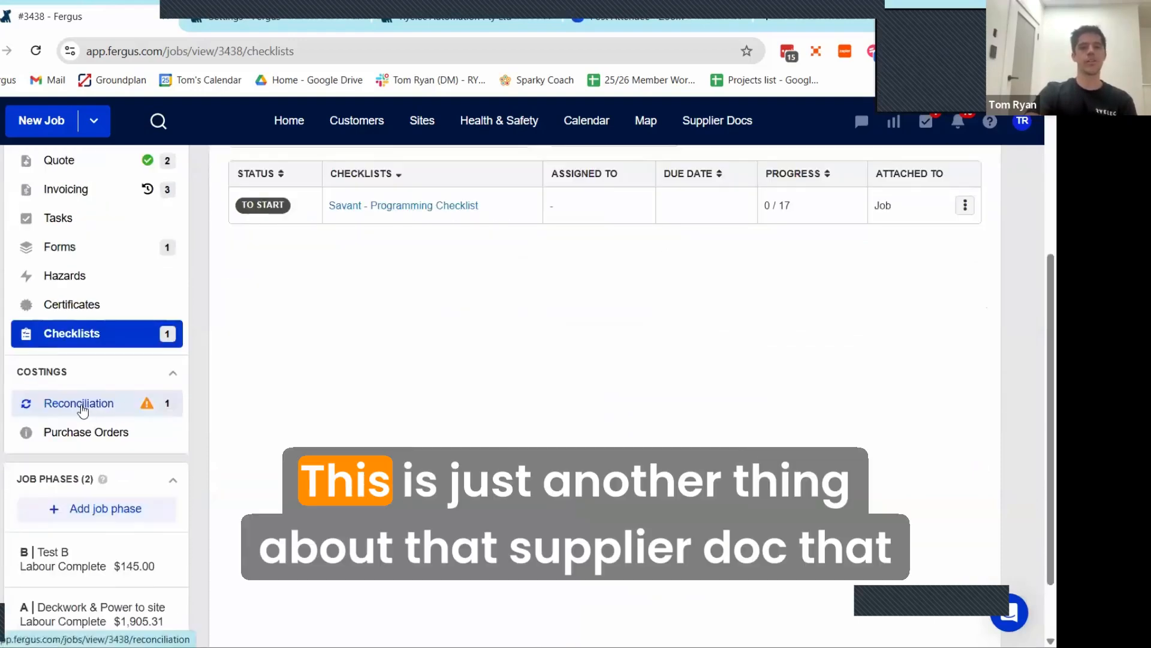
{"action": "left_click", "coordinate": [83, 410]}
{"action": "scroll", "coordinate": [360, 369], "scroll_direction": "up", "scroll_amount": 3}
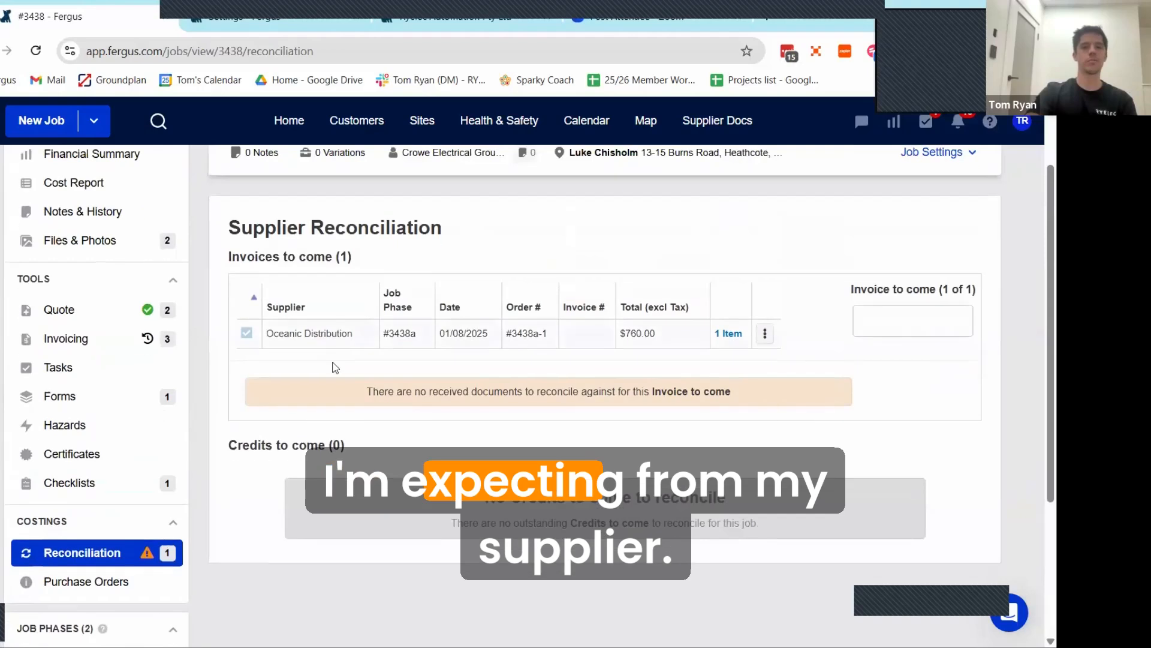
{"action": "scroll", "coordinate": [72, 442], "scroll_direction": "down", "scroll_amount": 3}
{"action": "scroll", "coordinate": [132, 406], "scroll_direction": "down", "scroll_amount": 1}
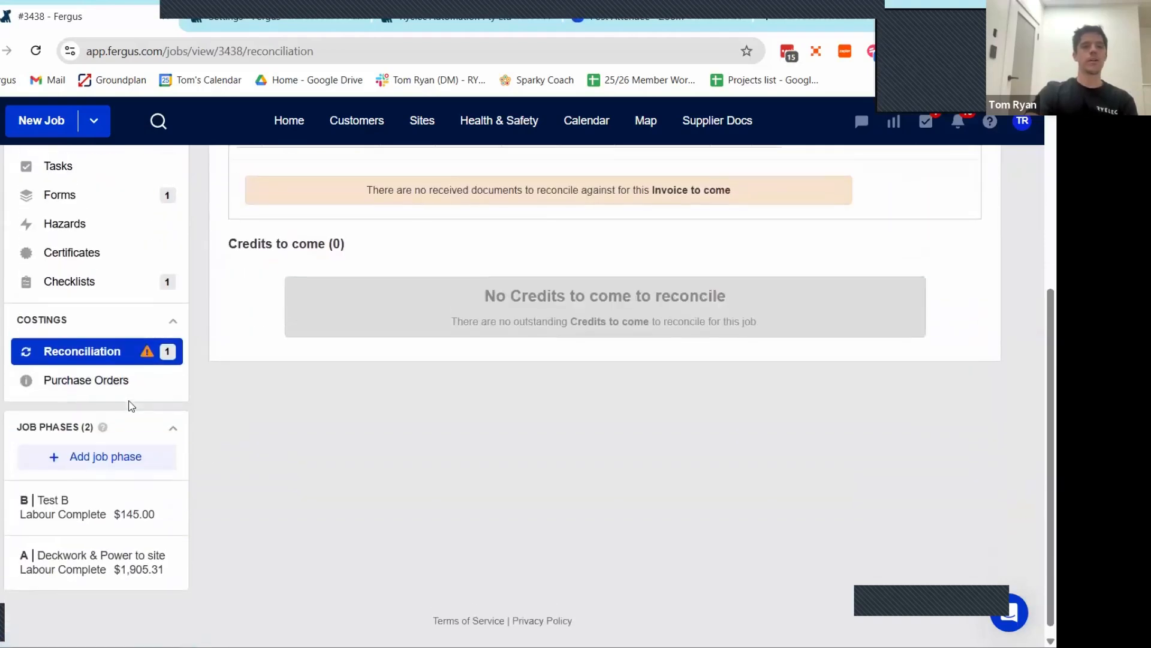
Step: Review the job summary's job details, job phases and variations
{"action": "scroll", "coordinate": [60, 208], "scroll_direction": "up", "scroll_amount": 5}
{"action": "left_click", "coordinate": [80, 214]}
{"action": "scroll", "coordinate": [534, 381], "scroll_direction": "down", "scroll_amount": 10}
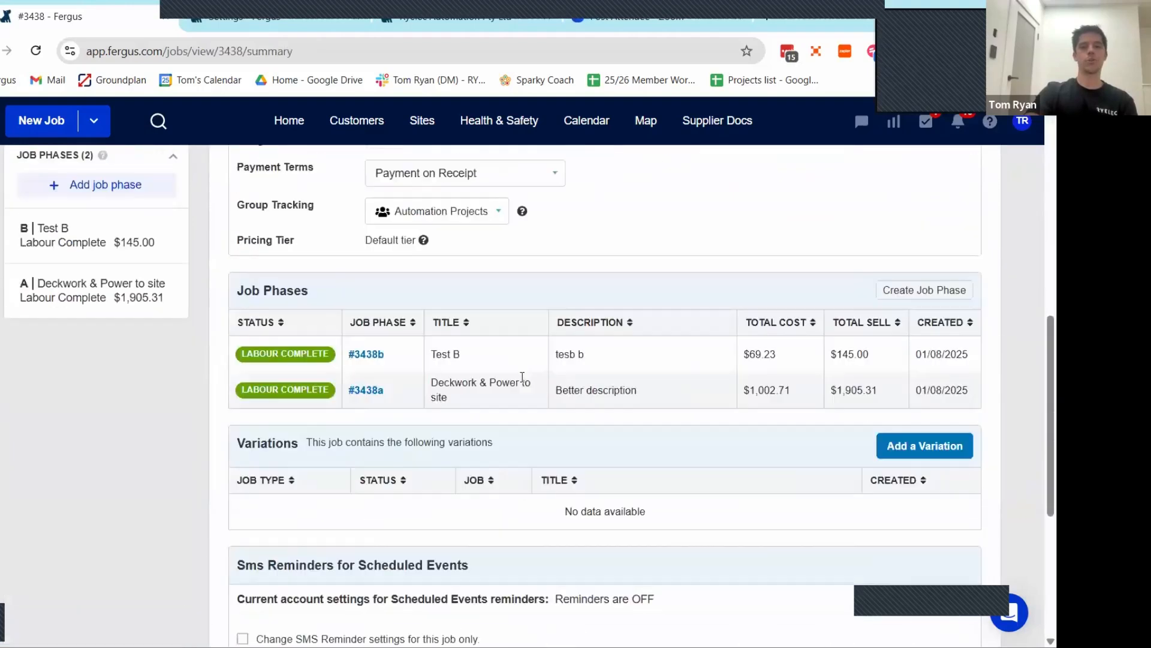
{"action": "scroll", "coordinate": [522, 376], "scroll_direction": "up", "scroll_amount": 4}
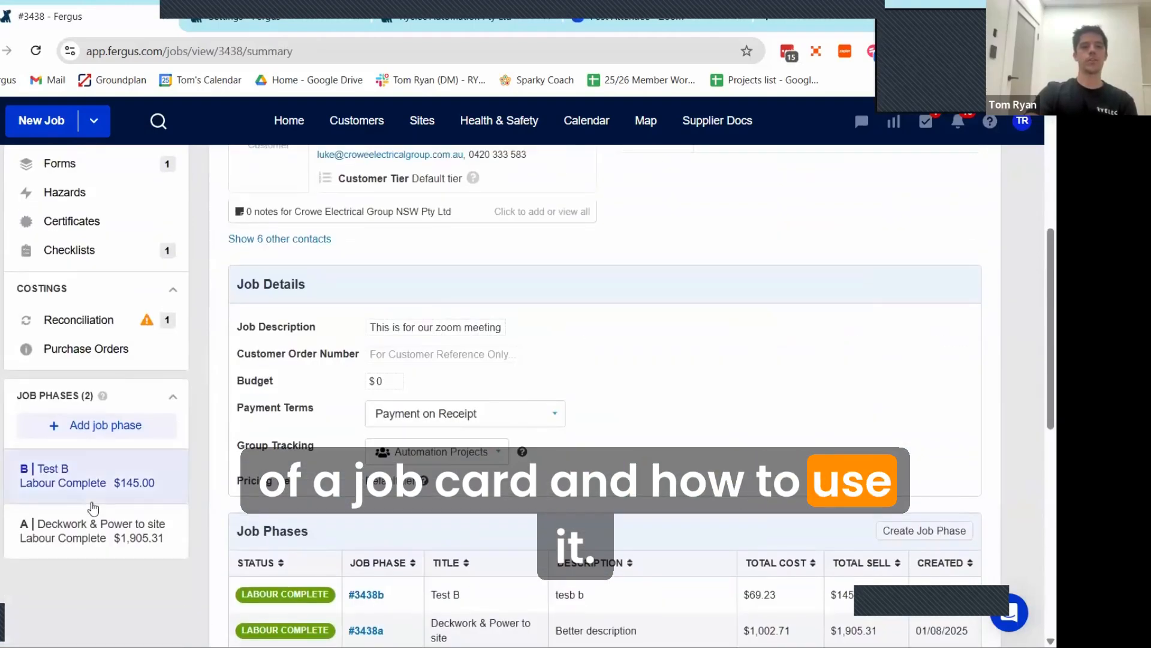
Step: Open the scheduler for the Deckwork & Power to site phase and include the last listed staff member in the displayed staff
{"action": "left_click", "coordinate": [95, 521]}
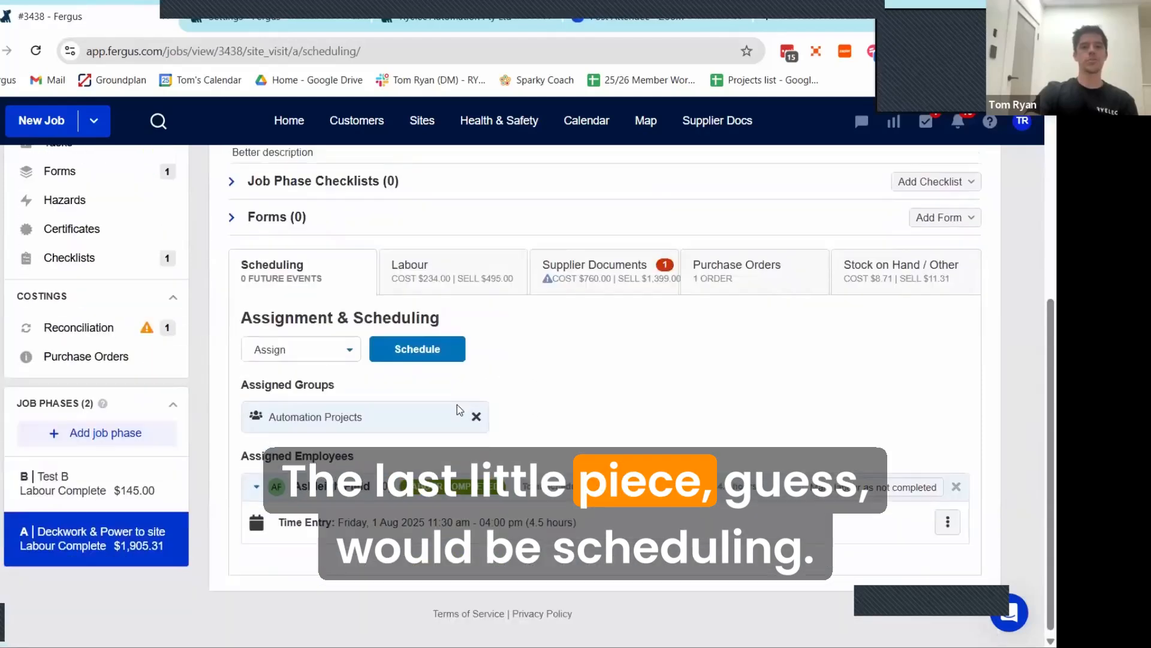
{"action": "scroll", "coordinate": [371, 307], "scroll_direction": "up", "scroll_amount": 3}
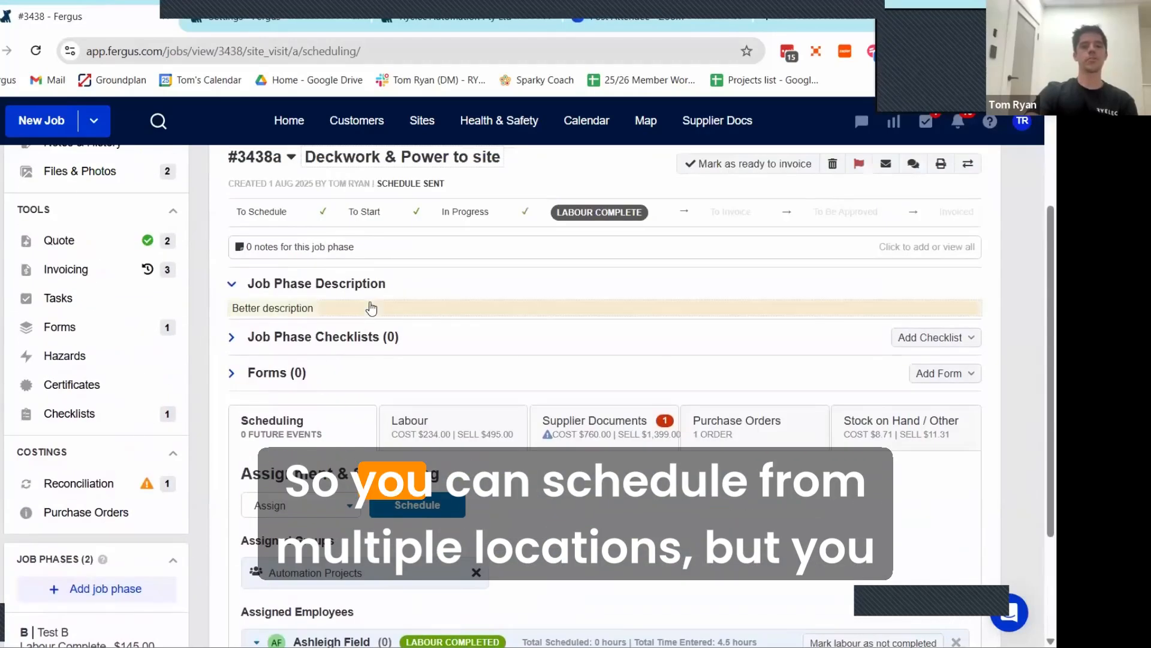
{"action": "left_click", "coordinate": [423, 505]}
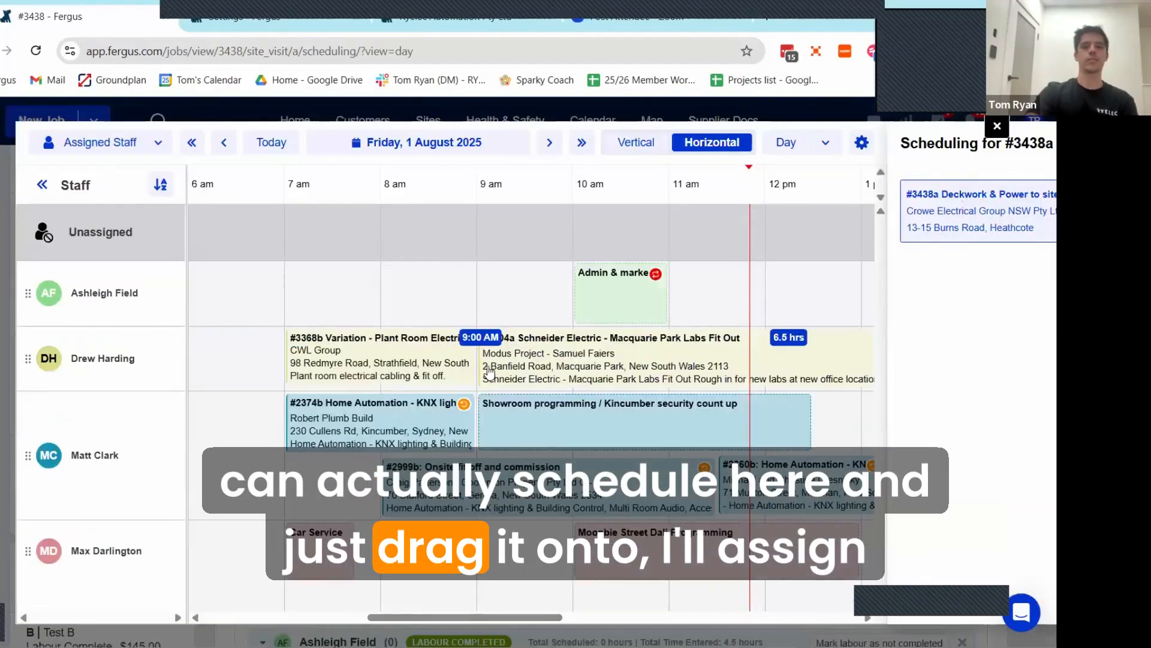
{"action": "left_click", "coordinate": [123, 142]}
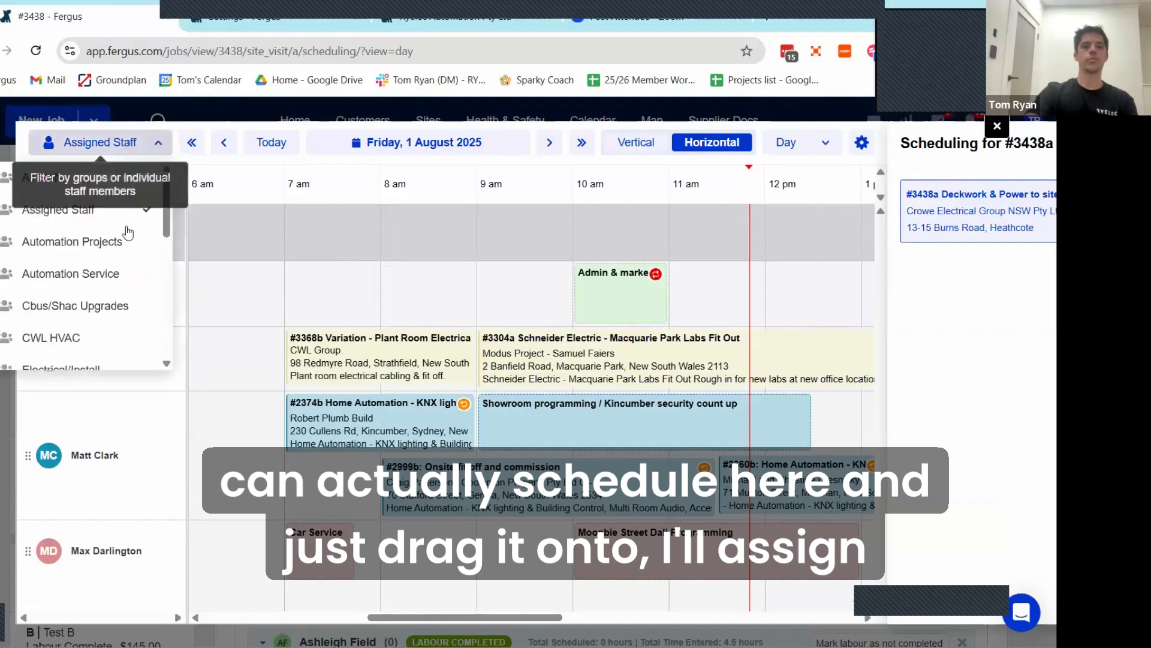
{"action": "scroll", "coordinate": [87, 300], "scroll_direction": "down", "scroll_amount": 5}
{"action": "scroll", "coordinate": [87, 318], "scroll_direction": "down", "scroll_amount": 3}
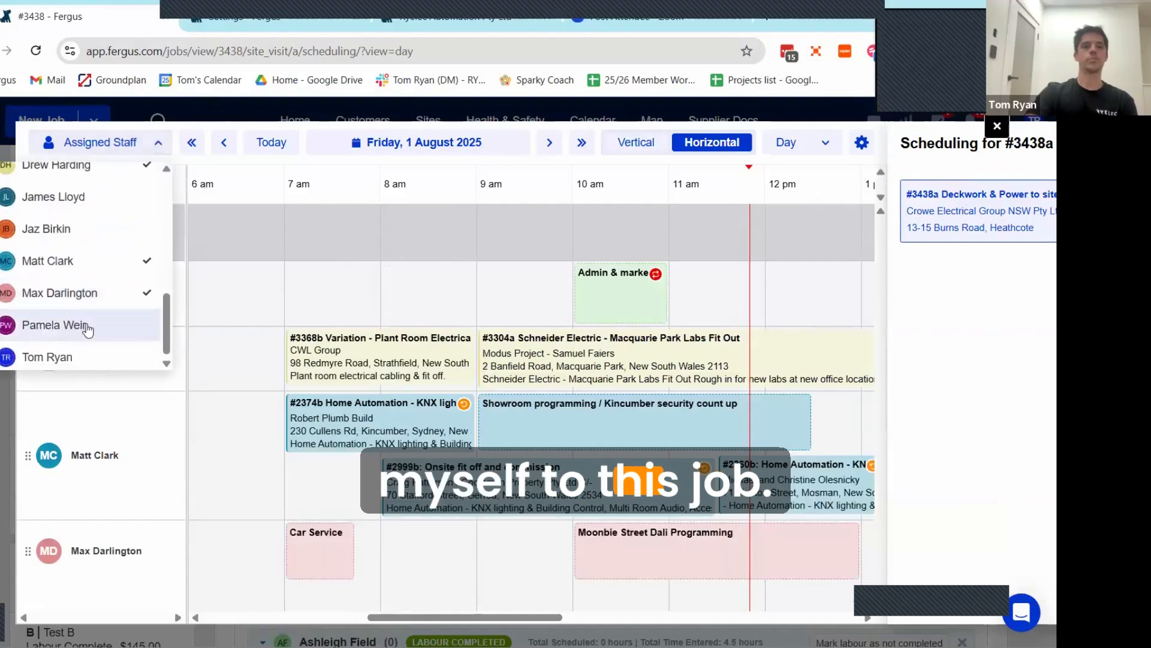
{"action": "left_click", "coordinate": [69, 351]}
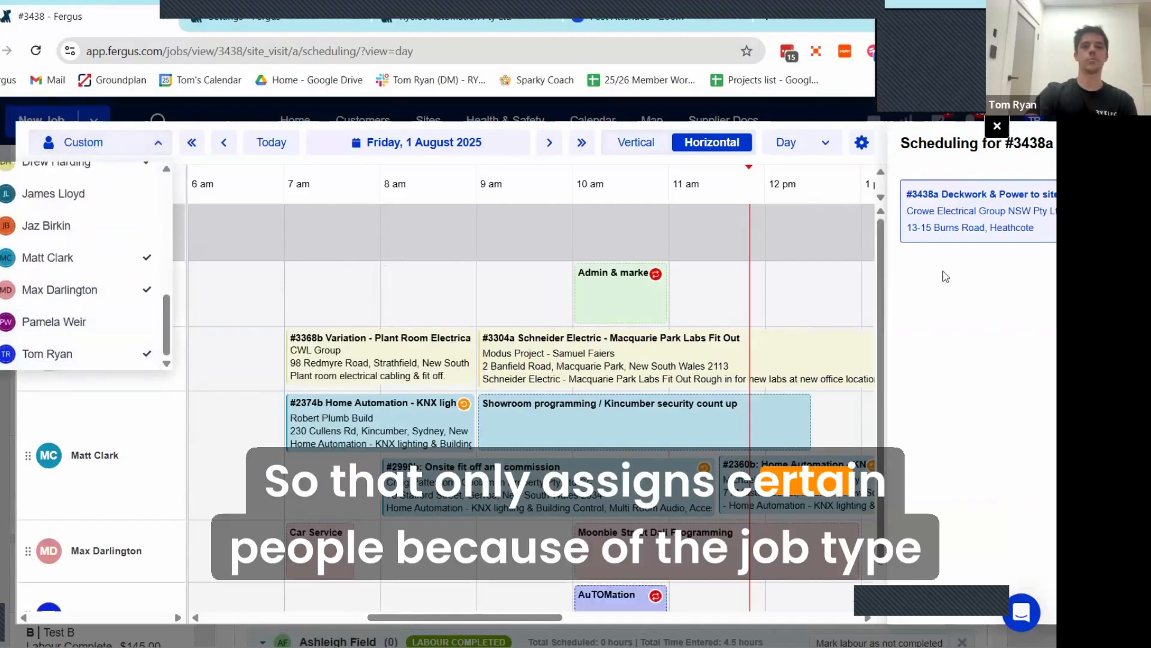
Step: Schedule the Deckwork & Power to site phase for the added staff member on 1 August 2025 at 11 am and close the scheduler
{"action": "scroll", "coordinate": [617, 418], "scroll_direction": "down", "scroll_amount": 2}
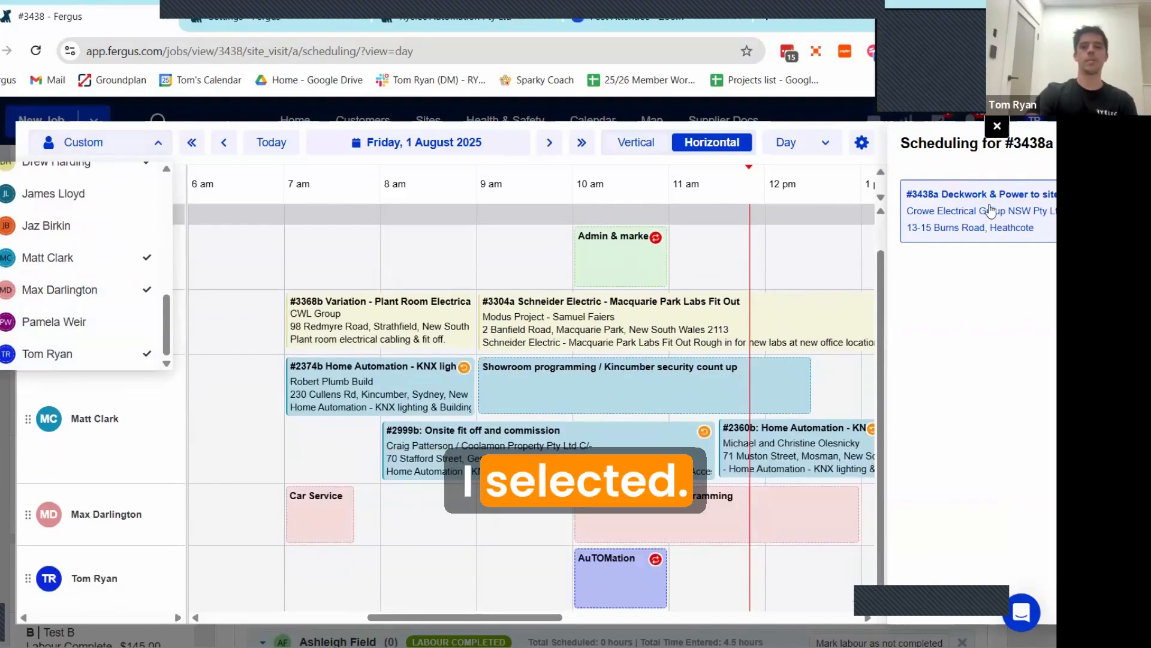
{"action": "left_click_drag", "start_coordinate": [993, 211], "coordinate": [738, 576]}
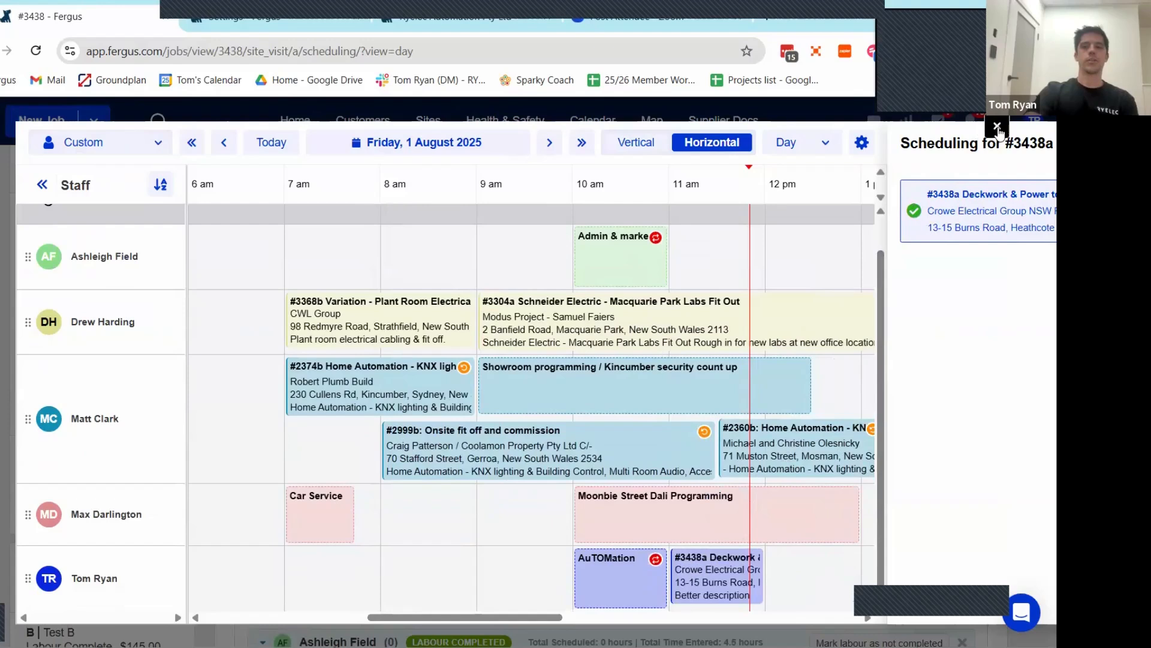
{"action": "left_click", "coordinate": [997, 126]}
Step: Open the main calendar, collapse its jobs list and show the day schedule for Thursday, 31 July 2025
{"action": "left_click", "coordinate": [556, 123]}
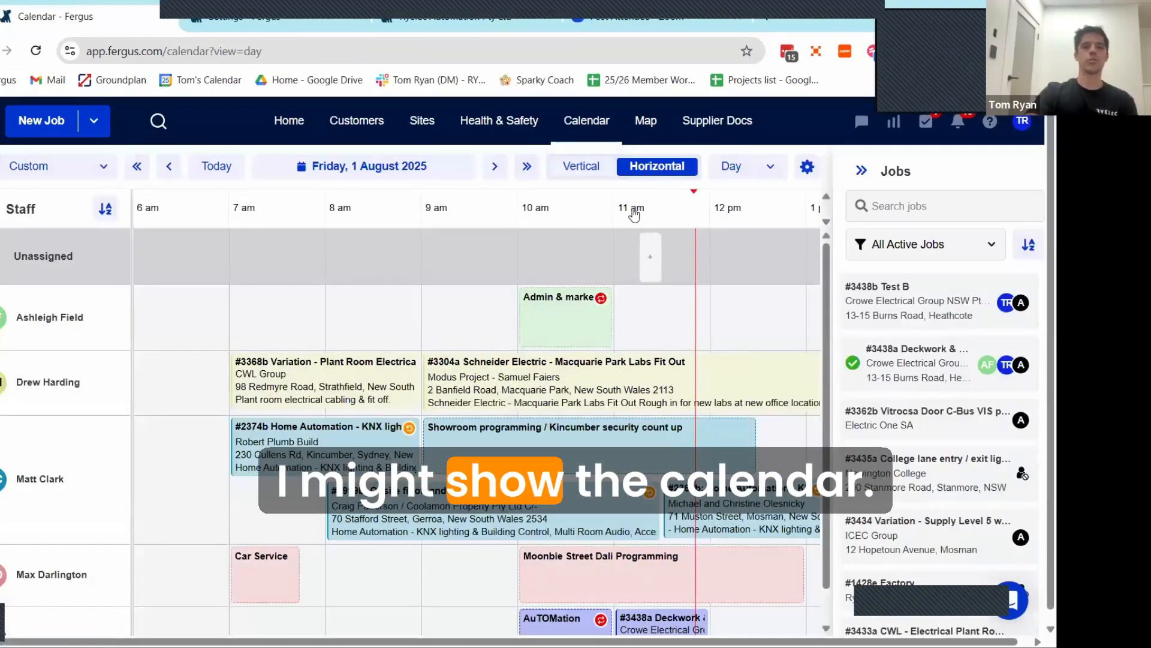
{"action": "left_click", "coordinate": [862, 170]}
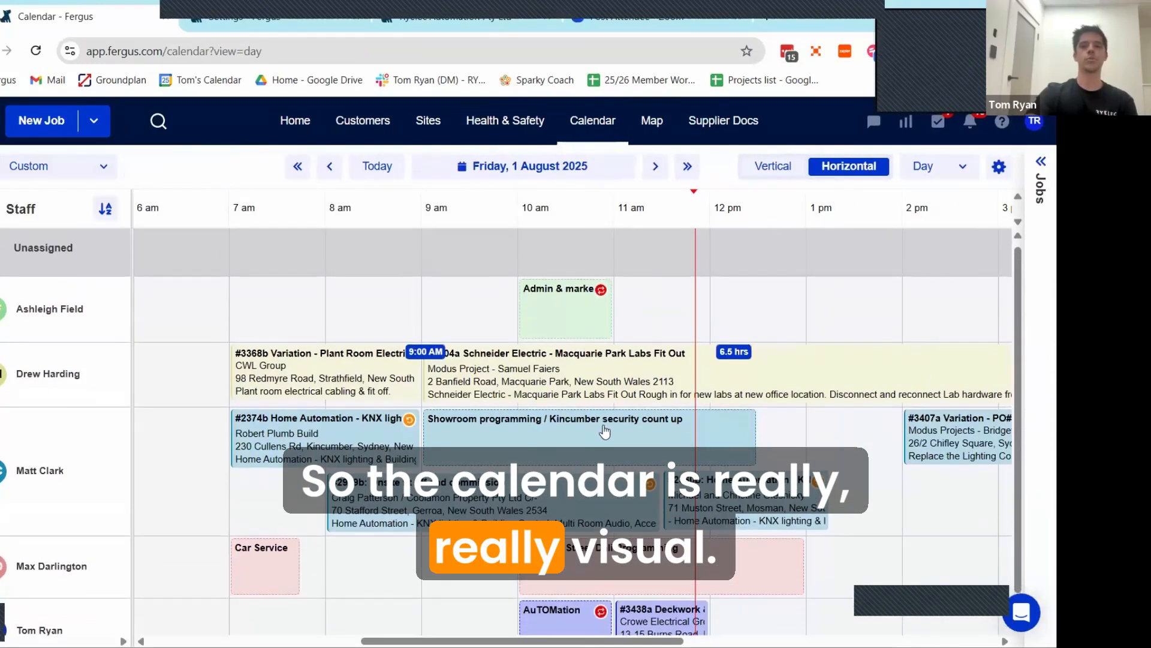
{"action": "left_click", "coordinate": [655, 167]}
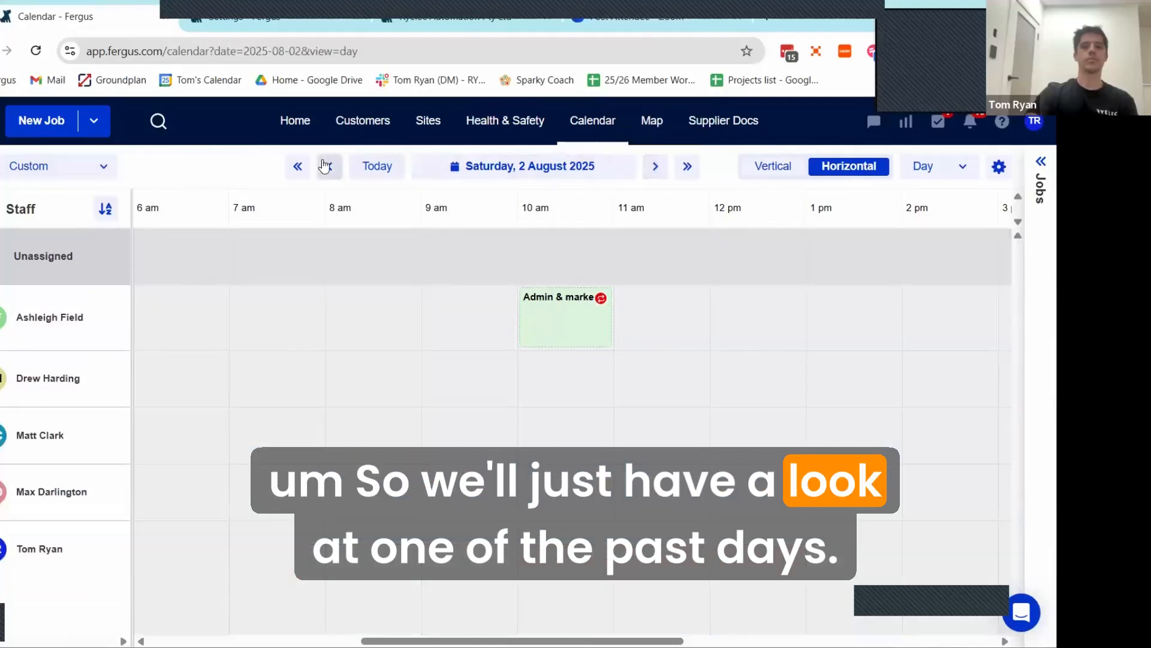
{"action": "left_click", "coordinate": [329, 166]}
{"action": "left_click", "coordinate": [329, 166]}
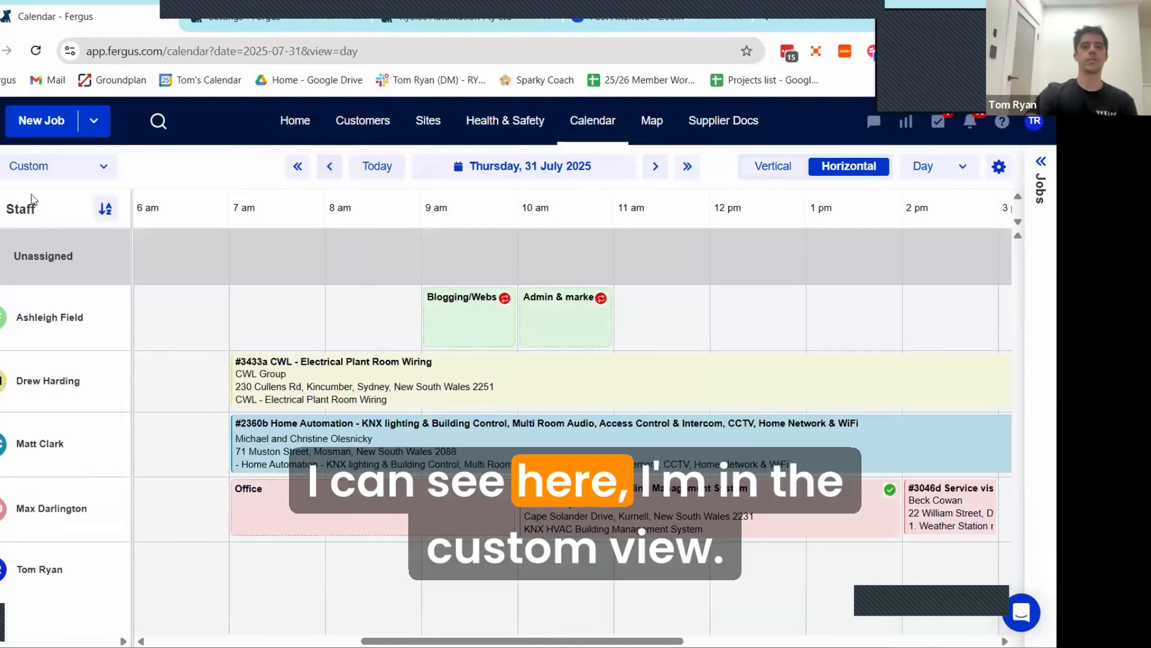
Step: Filter the calendar to show All Staff
{"action": "left_click", "coordinate": [55, 174]}
{"action": "left_click", "coordinate": [51, 202]}
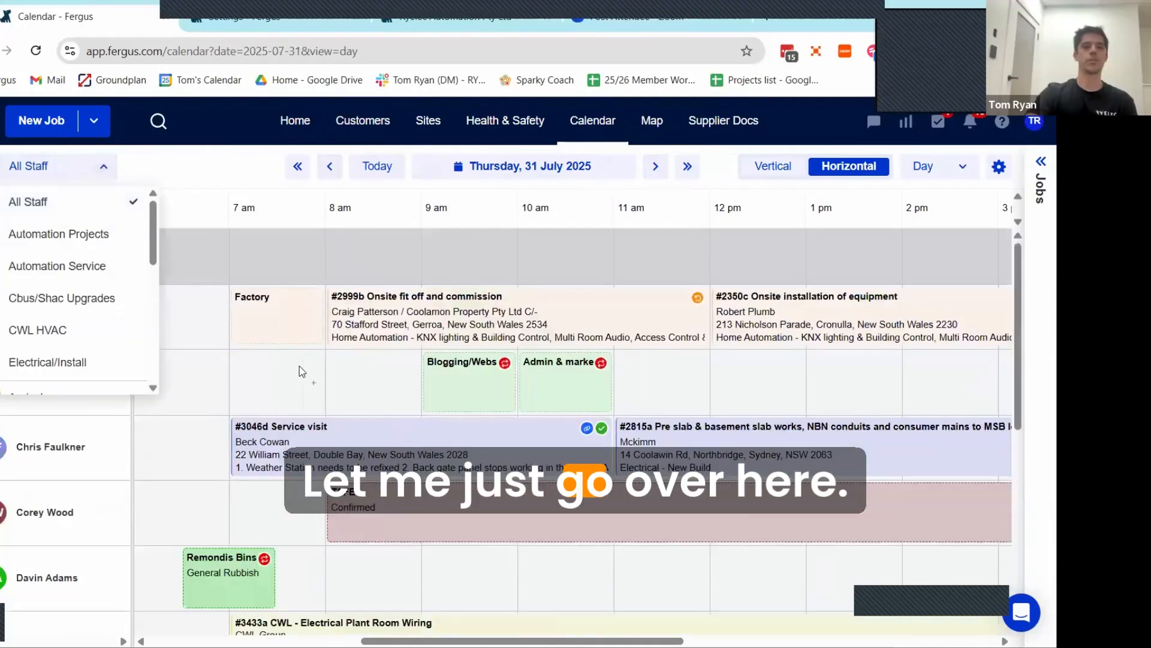
{"action": "left_click", "coordinate": [984, 223]}
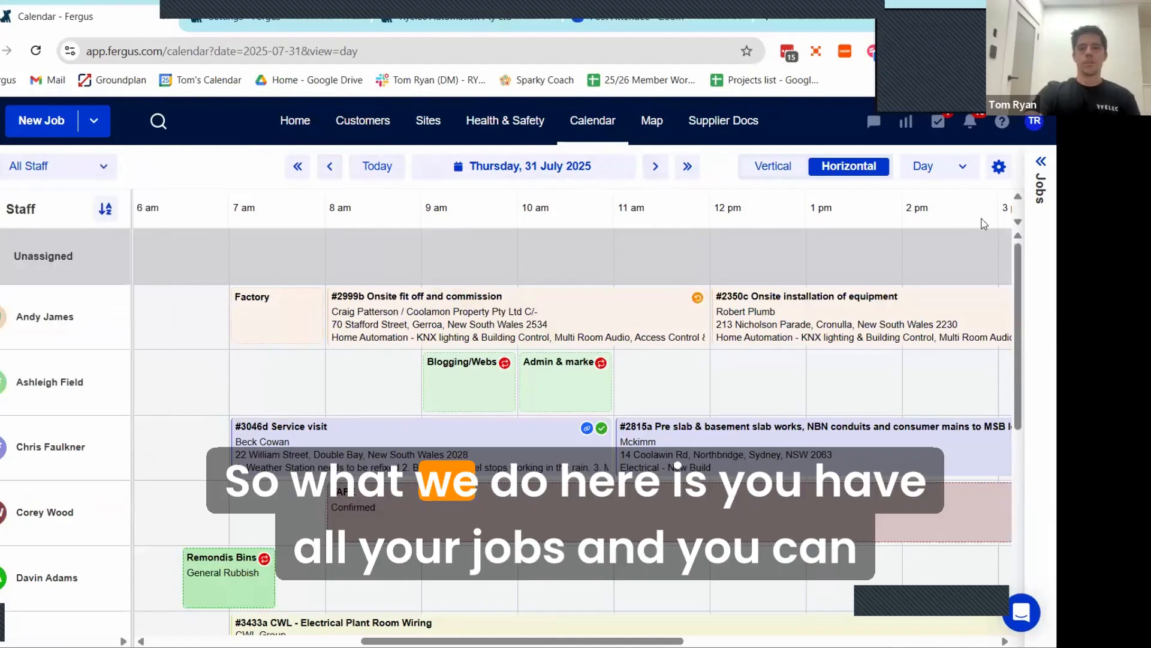
Step: Expand the calendar's jobs list and search the active jobs for "ryelec"
{"action": "left_click", "coordinate": [1041, 180]}
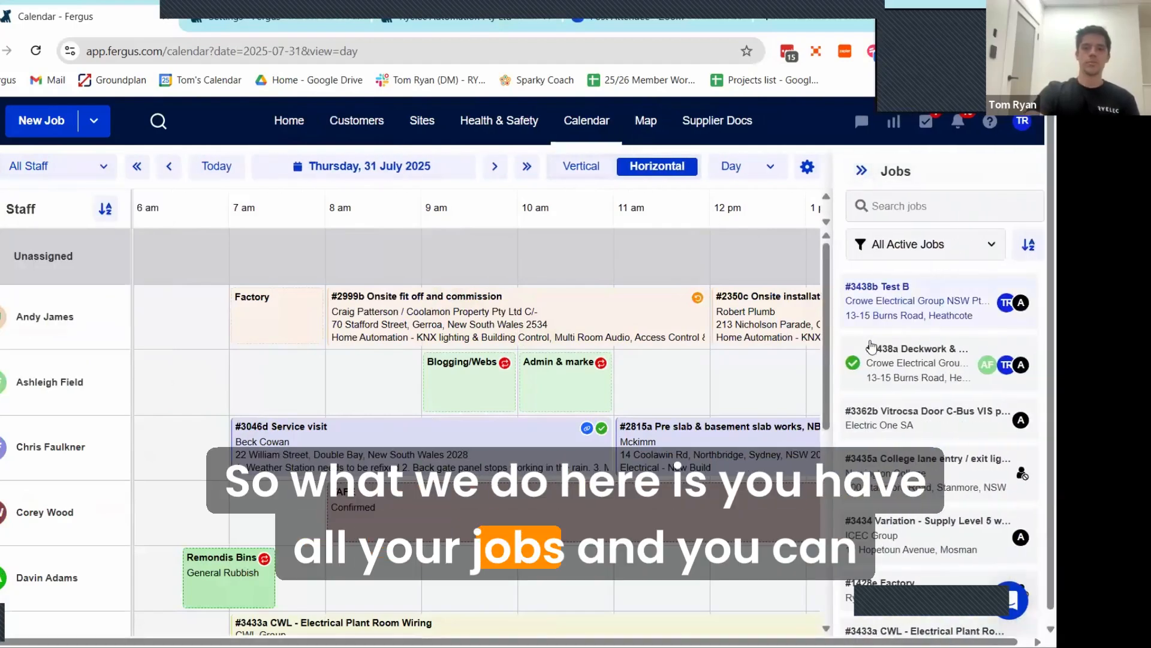
{"action": "scroll", "coordinate": [930, 291], "scroll_direction": "down", "scroll_amount": 3}
{"action": "left_click", "coordinate": [914, 208]}
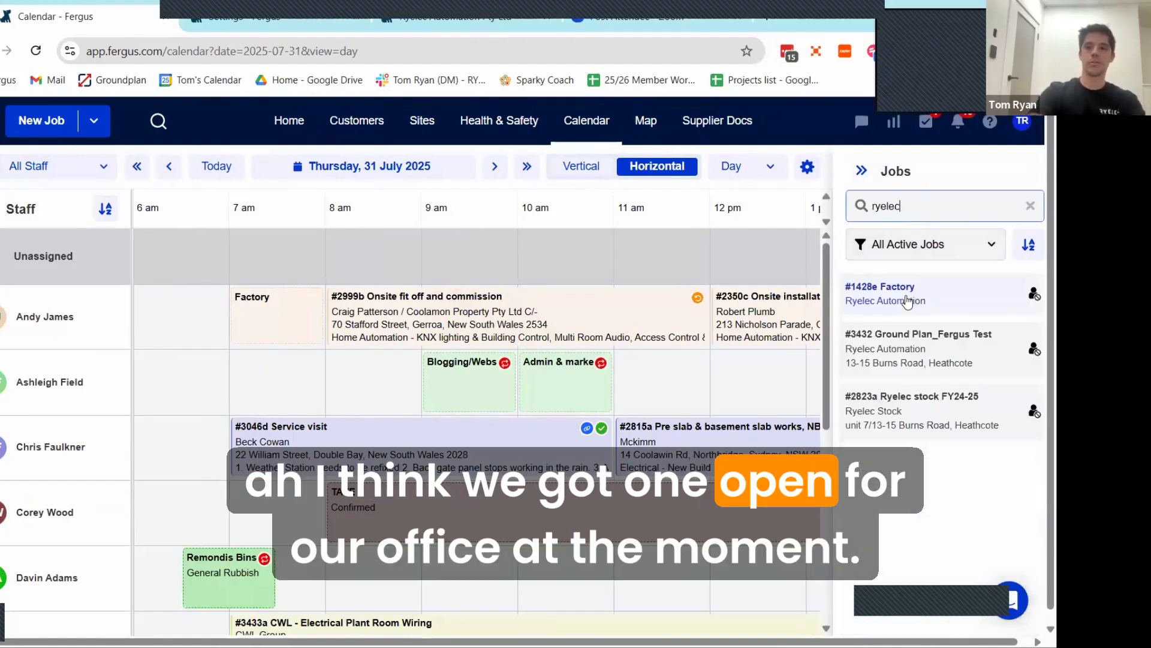
Step: Look over the staff day schedule and schedule the Factory job for the last staff member from 7 am to 10 am
{"action": "scroll", "coordinate": [555, 447], "scroll_direction": "down", "scroll_amount": 5}
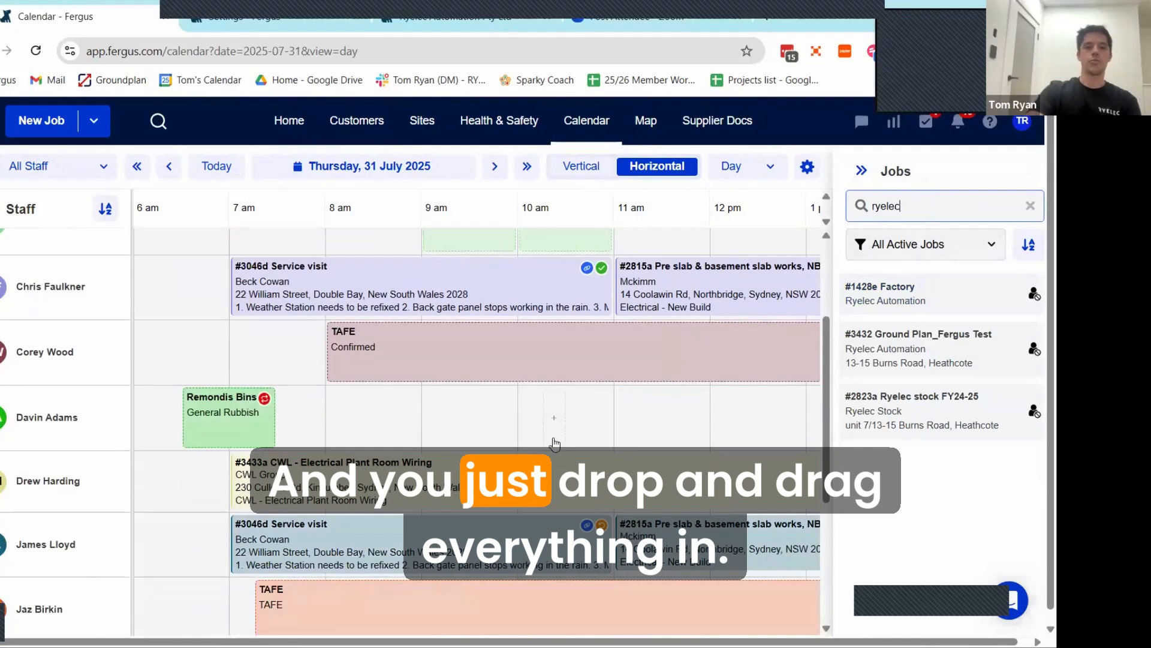
{"action": "scroll", "coordinate": [554, 440], "scroll_direction": "up", "scroll_amount": 4}
{"action": "scroll", "coordinate": [555, 441], "scroll_direction": "up", "scroll_amount": 1}
{"action": "scroll", "coordinate": [551, 456], "scroll_direction": "down", "scroll_amount": 6}
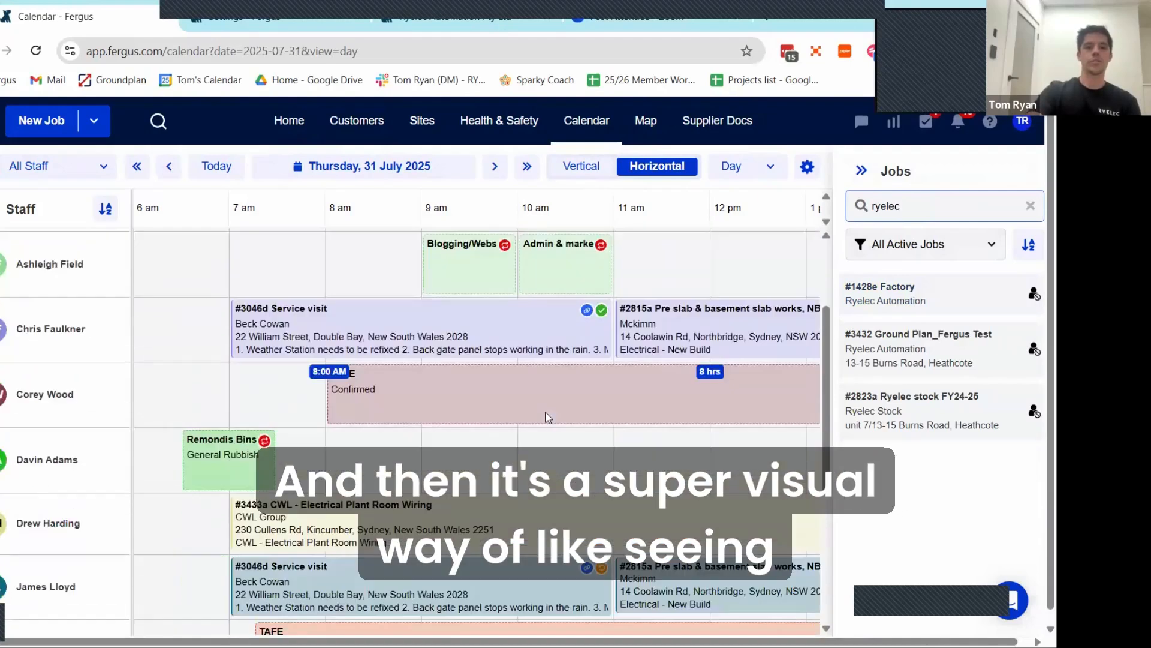
{"action": "scroll", "coordinate": [547, 476], "scroll_direction": "up", "scroll_amount": 3}
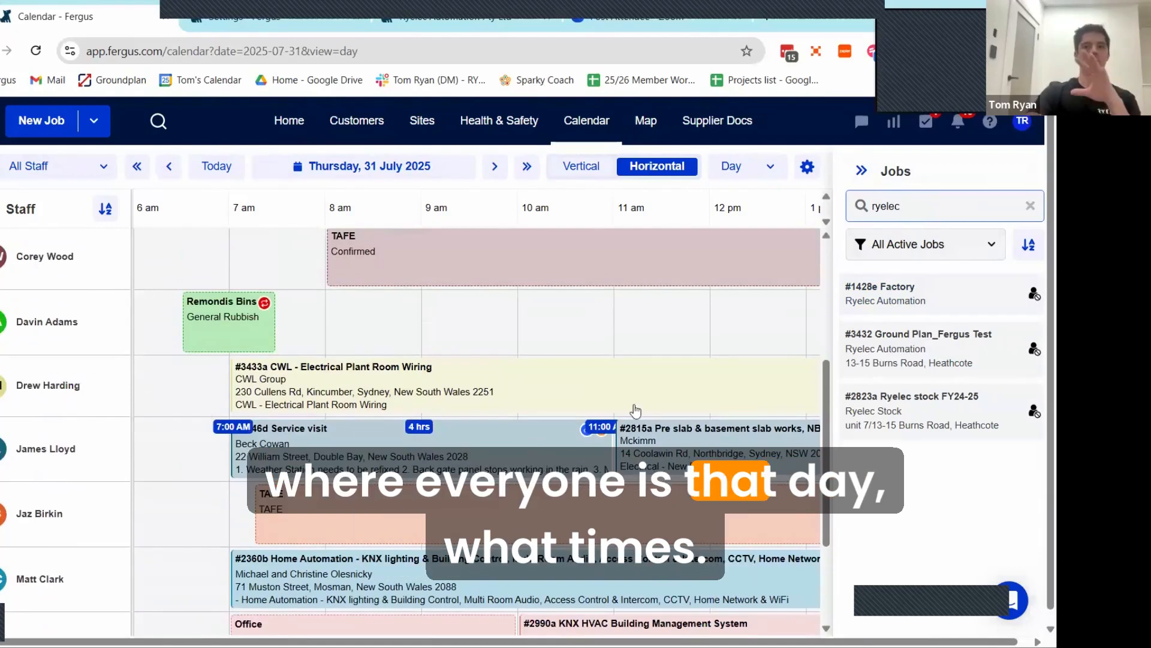
{"action": "scroll", "coordinate": [575, 384], "scroll_direction": "down", "scroll_amount": 3}
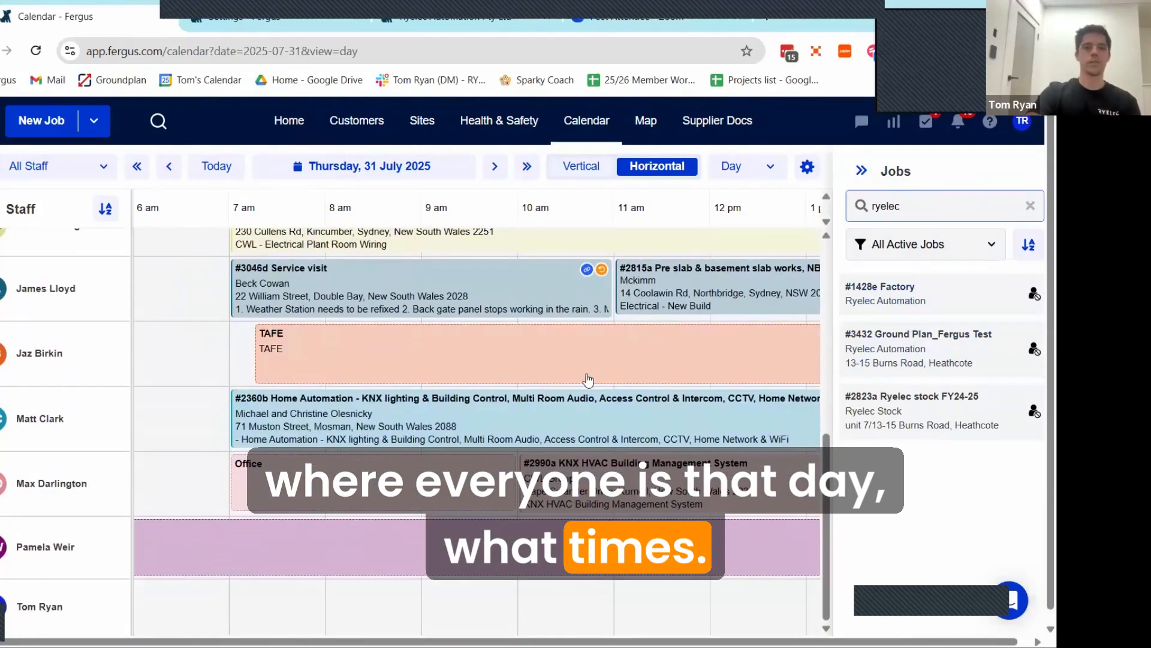
{"action": "scroll", "coordinate": [588, 379], "scroll_direction": "down", "scroll_amount": 1}
{"action": "left_click_drag", "start_coordinate": [907, 294], "coordinate": [508, 600]}
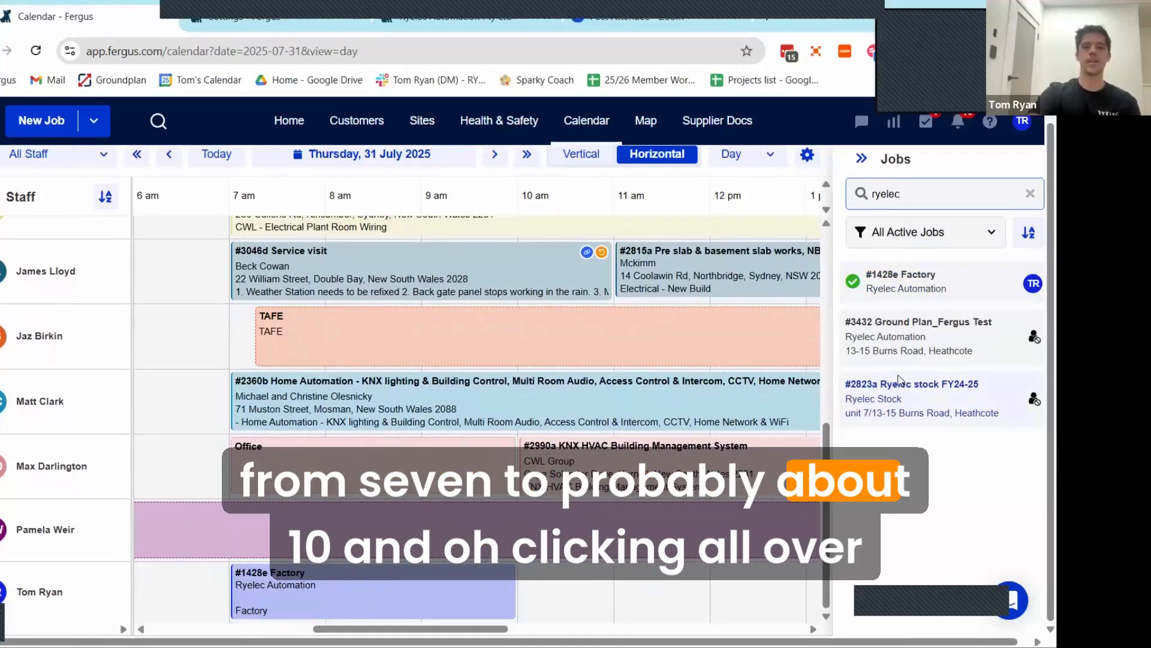
Step: Place the Ground Plan_Fergus Test job in the second-to-last staff member's schedule from 11 am to 12 pm
{"action": "left_click", "coordinate": [908, 338]}
{"action": "left_click_drag", "start_coordinate": [765, 449], "coordinate": [627, 530]}
{"action": "right_click", "coordinate": [628, 530]}
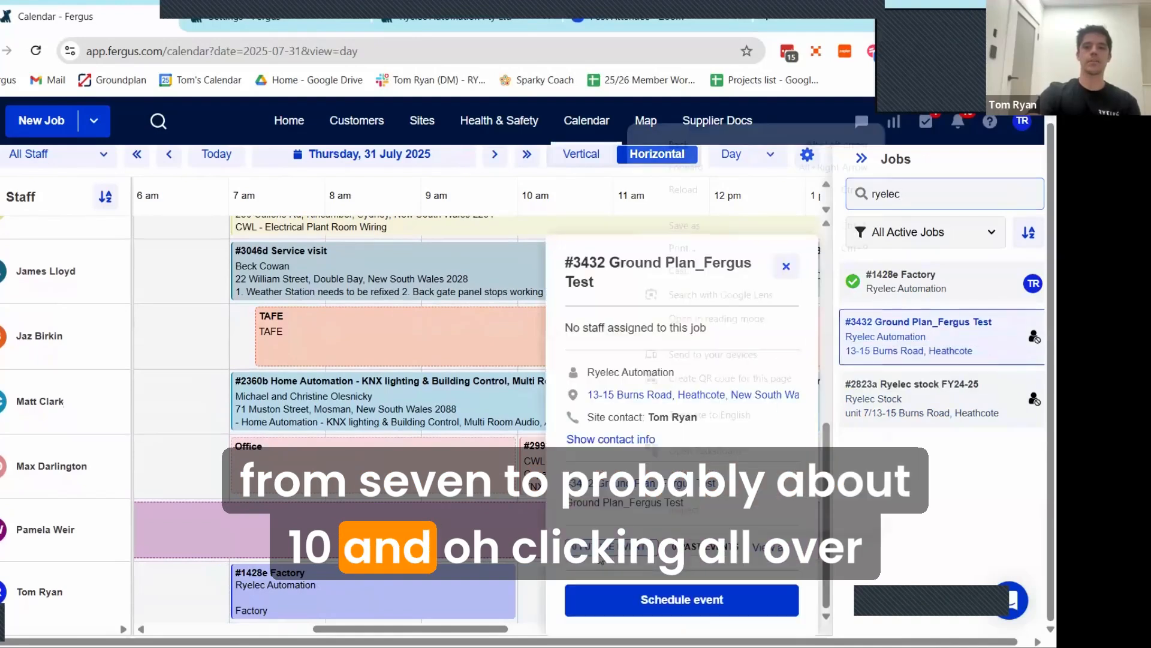
{"action": "left_click", "coordinate": [945, 519]}
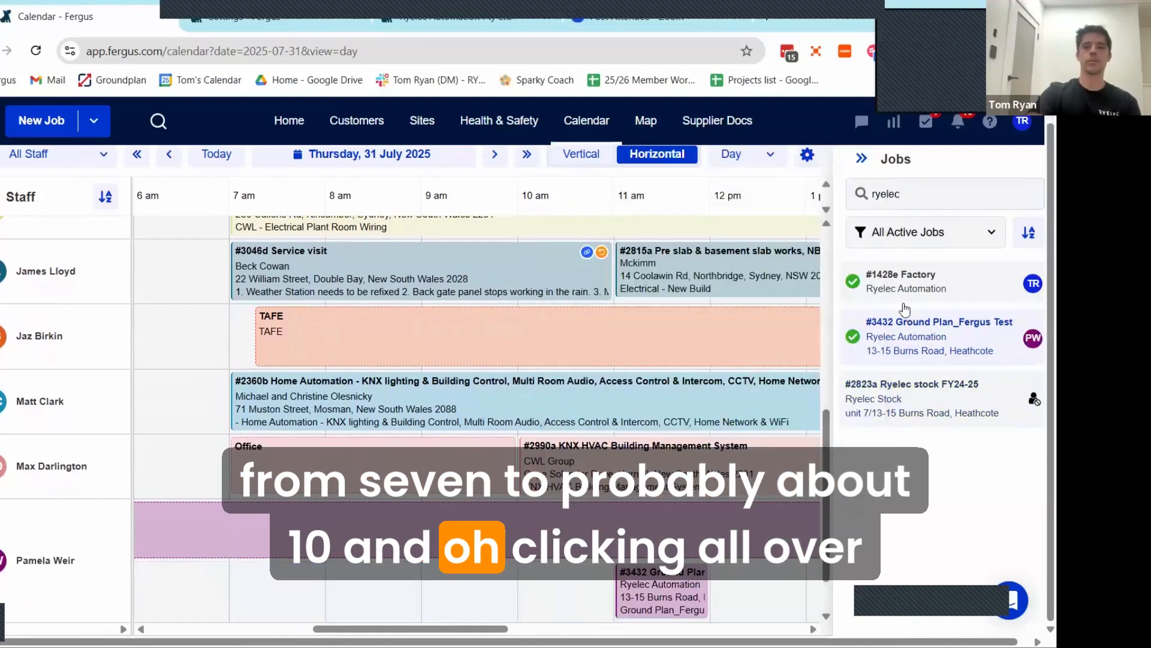
{"action": "scroll", "coordinate": [251, 580], "scroll_direction": "down", "scroll_amount": 1}
{"action": "left_click_drag", "start_coordinate": [248, 575], "coordinate": [254, 571]}
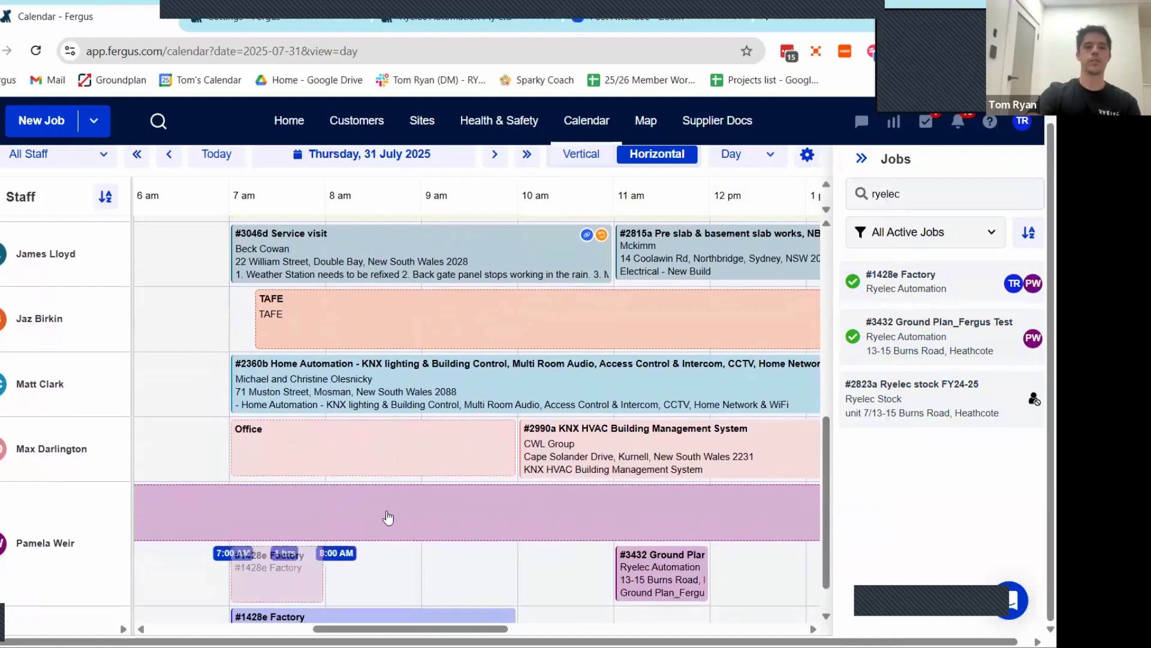
{"action": "scroll", "coordinate": [387, 513], "scroll_direction": "down", "scroll_amount": 1}
{"action": "left_click", "coordinate": [265, 518]}
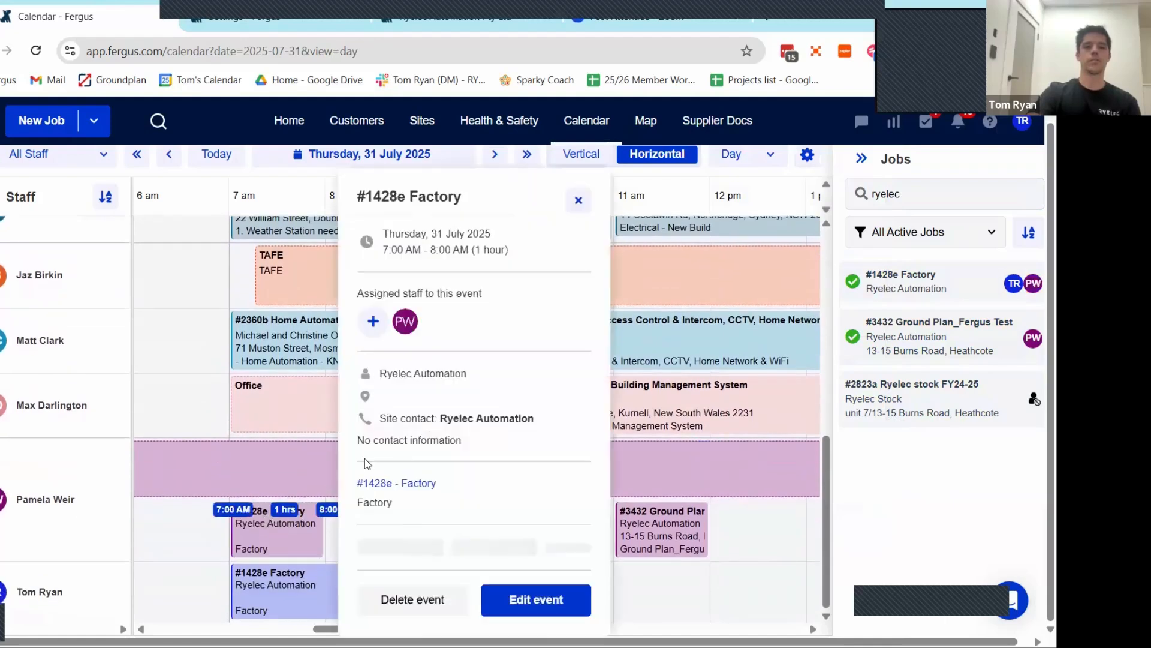
{"action": "left_click", "coordinate": [414, 599]}
{"action": "key", "text": "Return"}
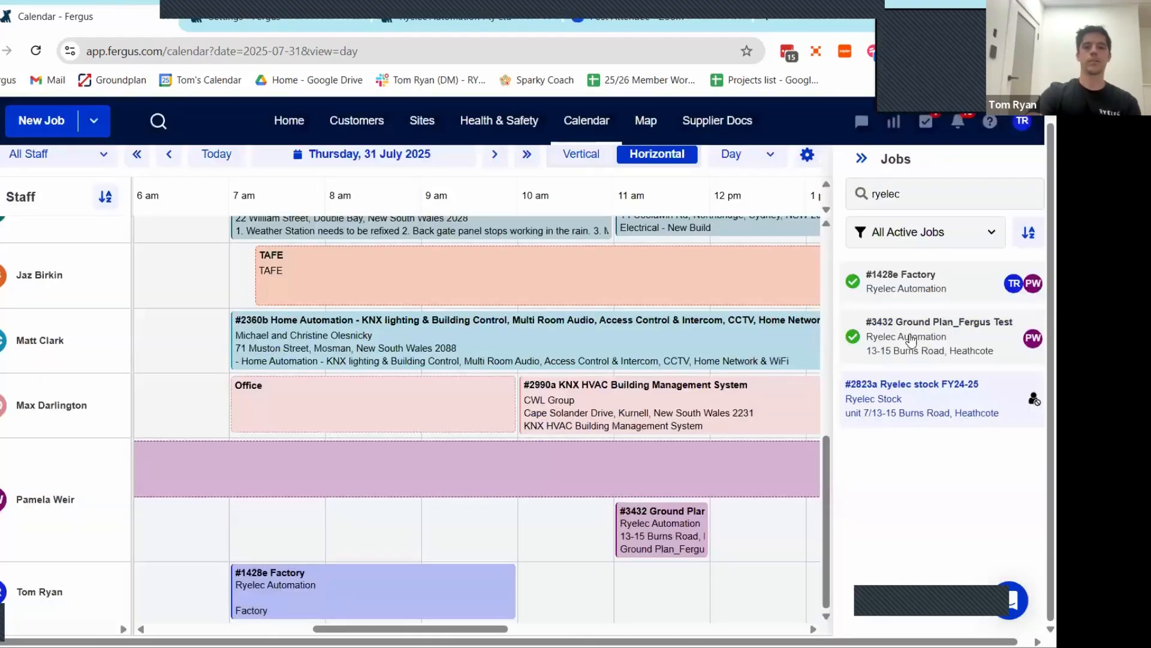
Step: Schedule the last staff member on Ground Plan_Fergus Test from 10 am to 12 pm and Ryelec stock FY24-25 from 12 pm to 3 pm
{"action": "left_click_drag", "start_coordinate": [618, 538], "coordinate": [530, 599]}
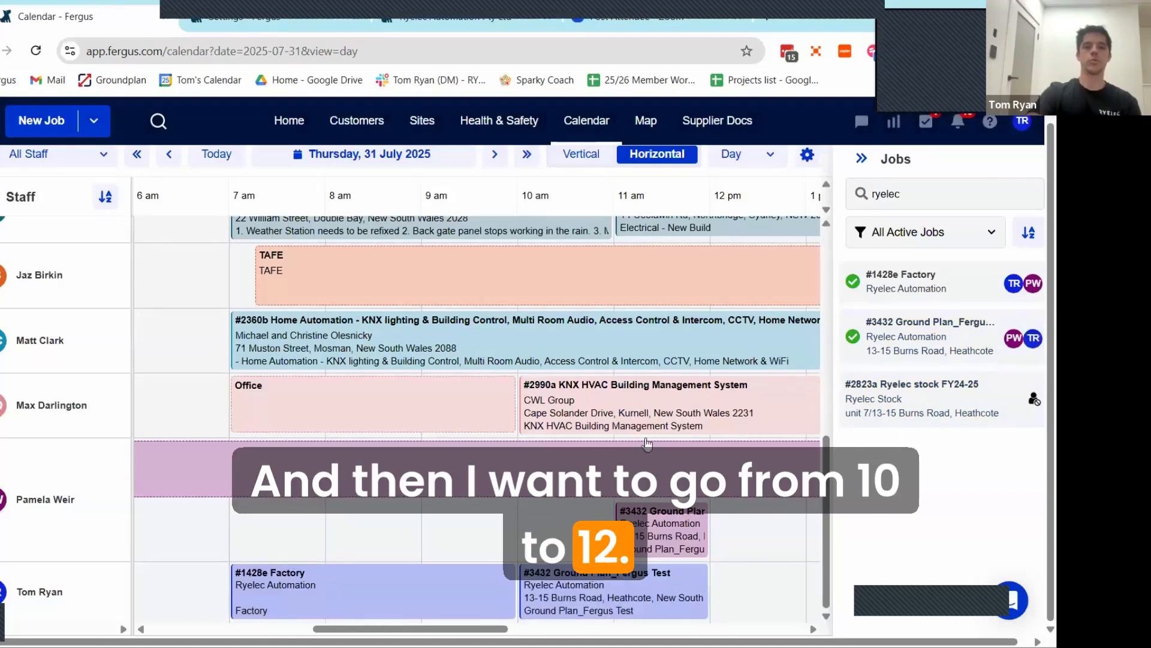
{"action": "left_click_drag", "start_coordinate": [743, 595], "coordinate": [744, 595]}
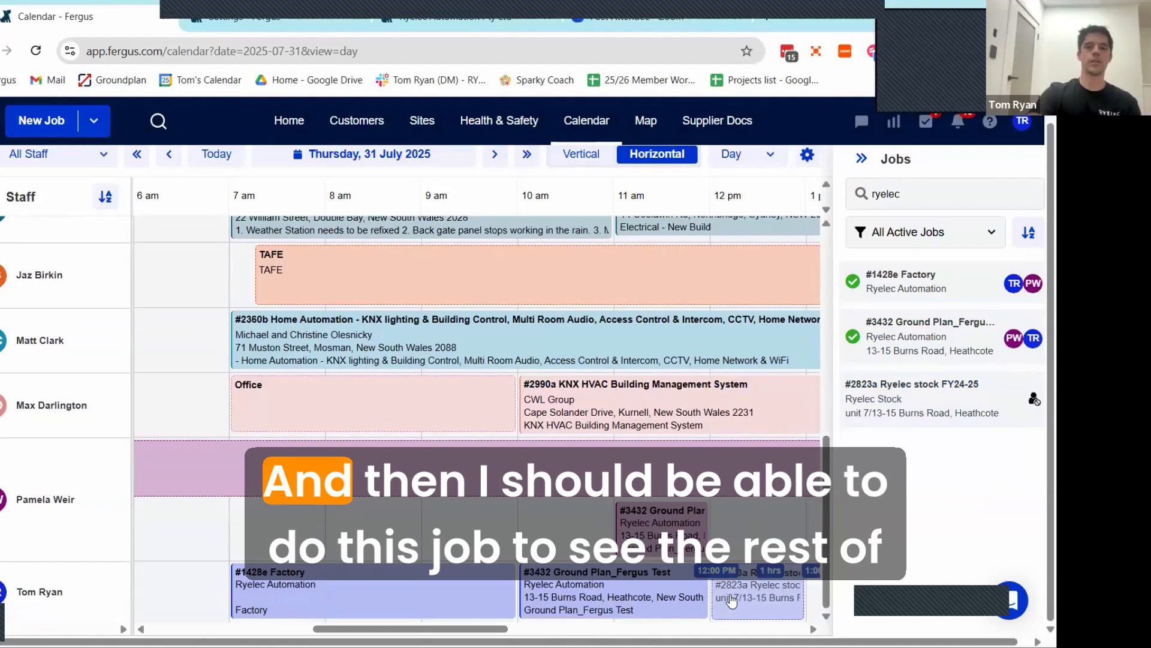
{"action": "scroll", "coordinate": [440, 605], "scroll_direction": "right", "scroll_amount": 5}
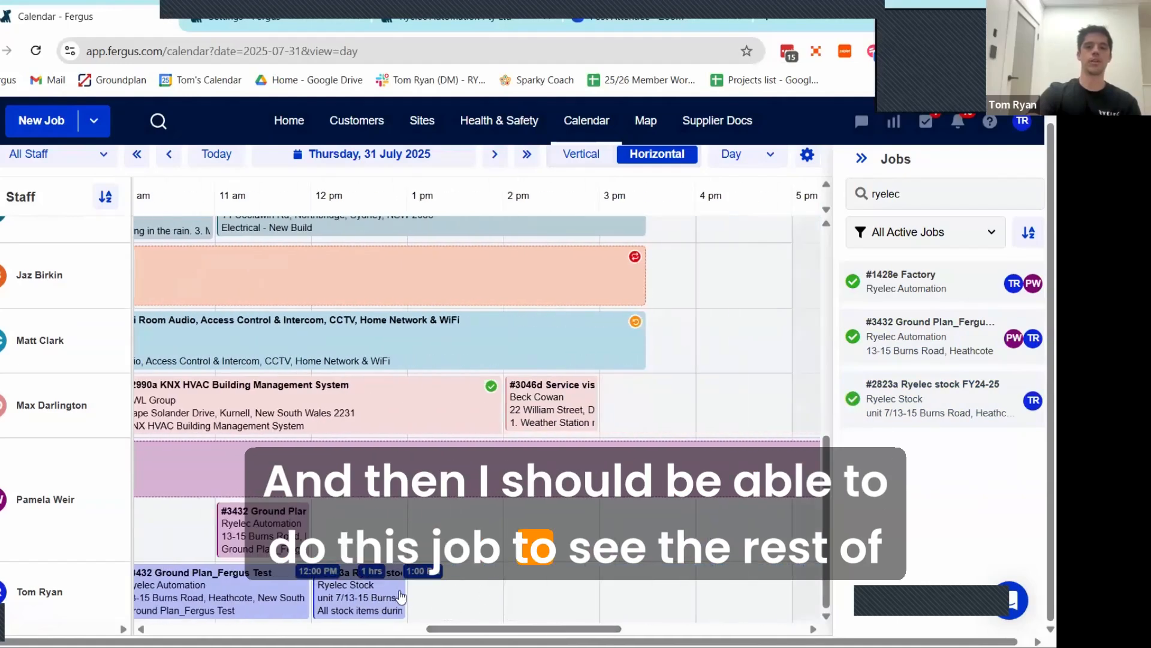
{"action": "left_click_drag", "start_coordinate": [404, 595], "coordinate": [587, 582]}
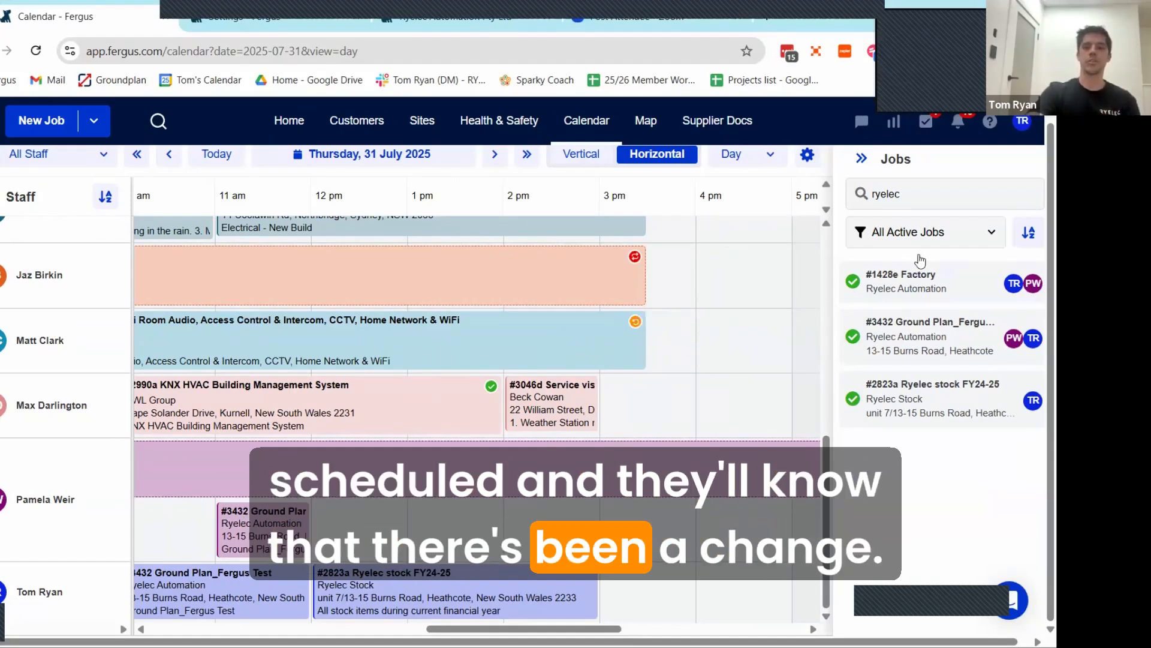
Step: Collapse the jobs list and view the staff schedules for the Automation Projects and Cbus/Shac Upgrades groups
{"action": "left_click", "coordinate": [863, 159]}
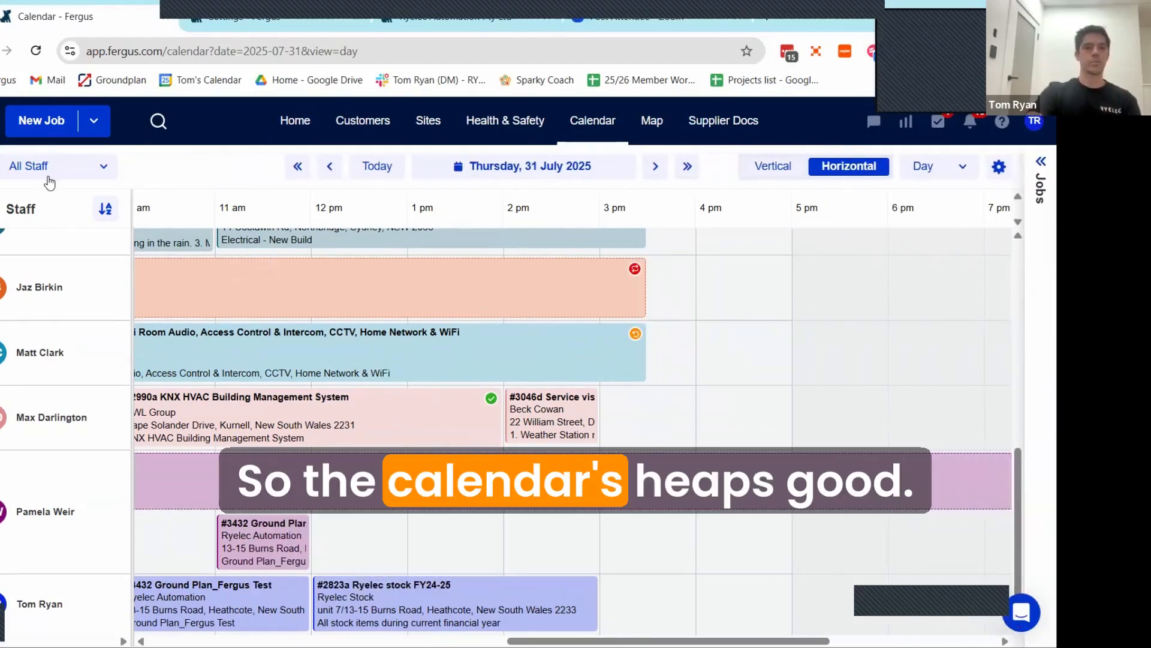
{"action": "left_click", "coordinate": [53, 177]}
{"action": "left_click", "coordinate": [72, 234]}
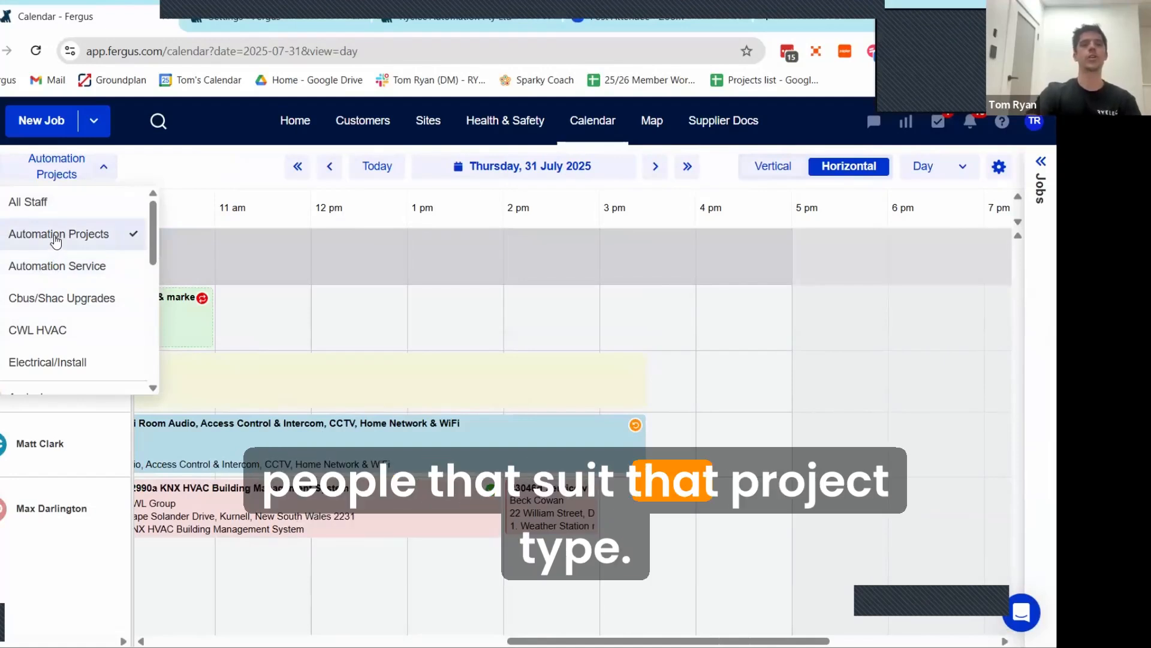
{"action": "left_click", "coordinate": [53, 311]}
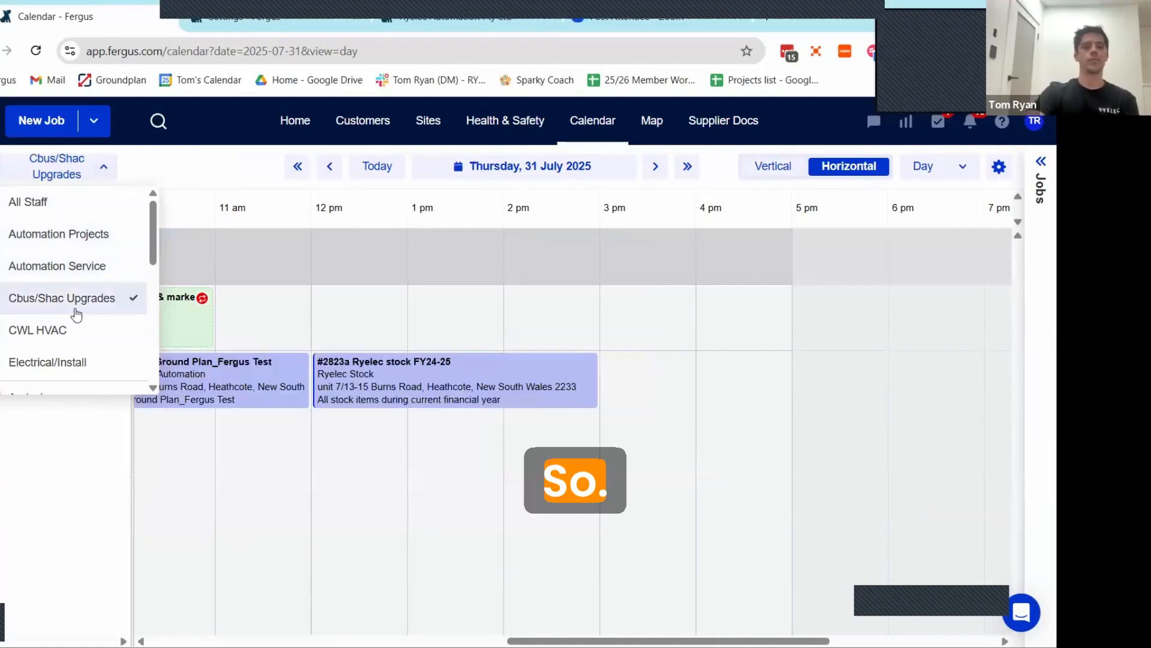
{"action": "left_click", "coordinate": [77, 447]}
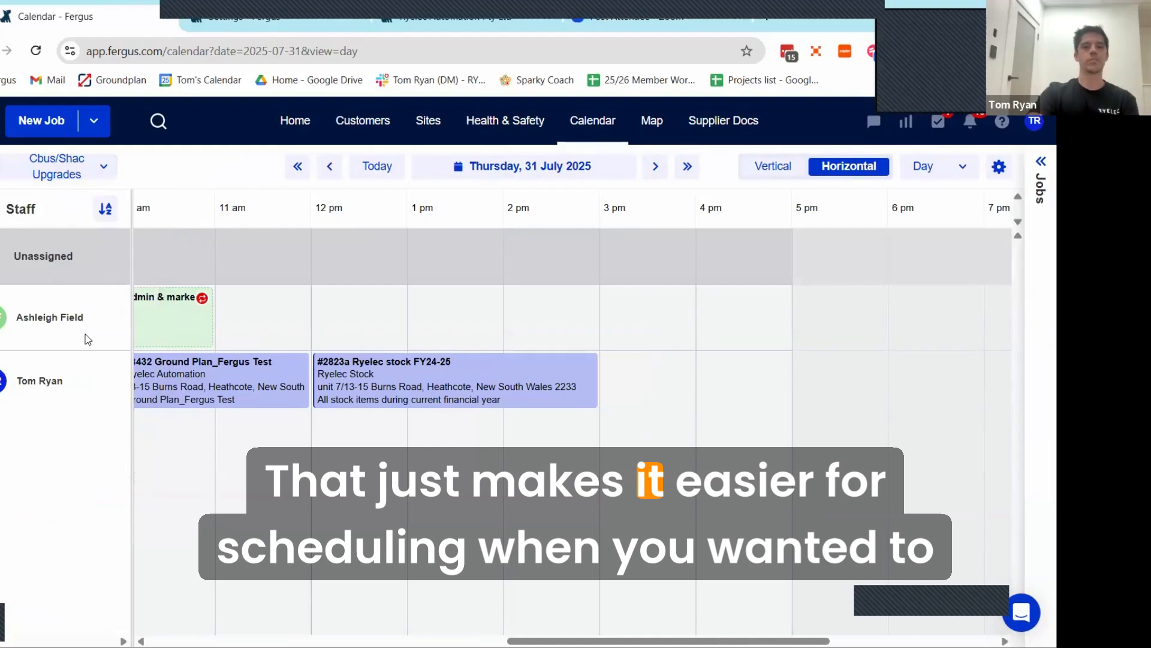
Step: Filter the calendar to the Automation Service group and expand the jobs list beside its schedule
{"action": "left_click", "coordinate": [57, 170]}
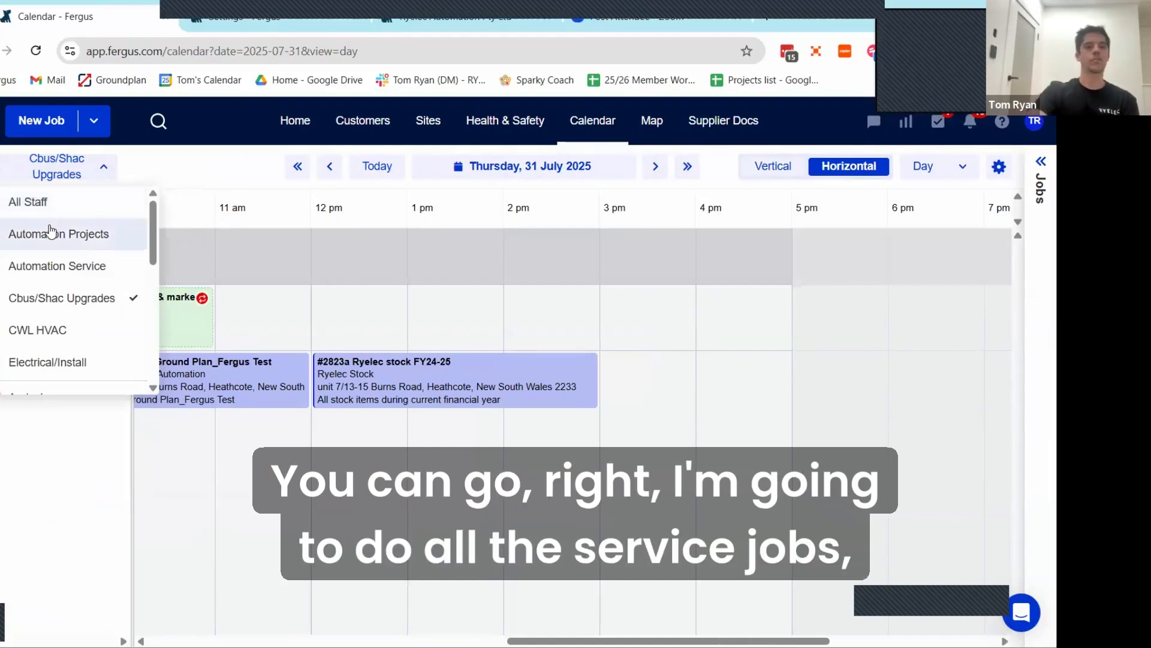
{"action": "left_click", "coordinate": [39, 241]}
{"action": "left_click", "coordinate": [44, 264]}
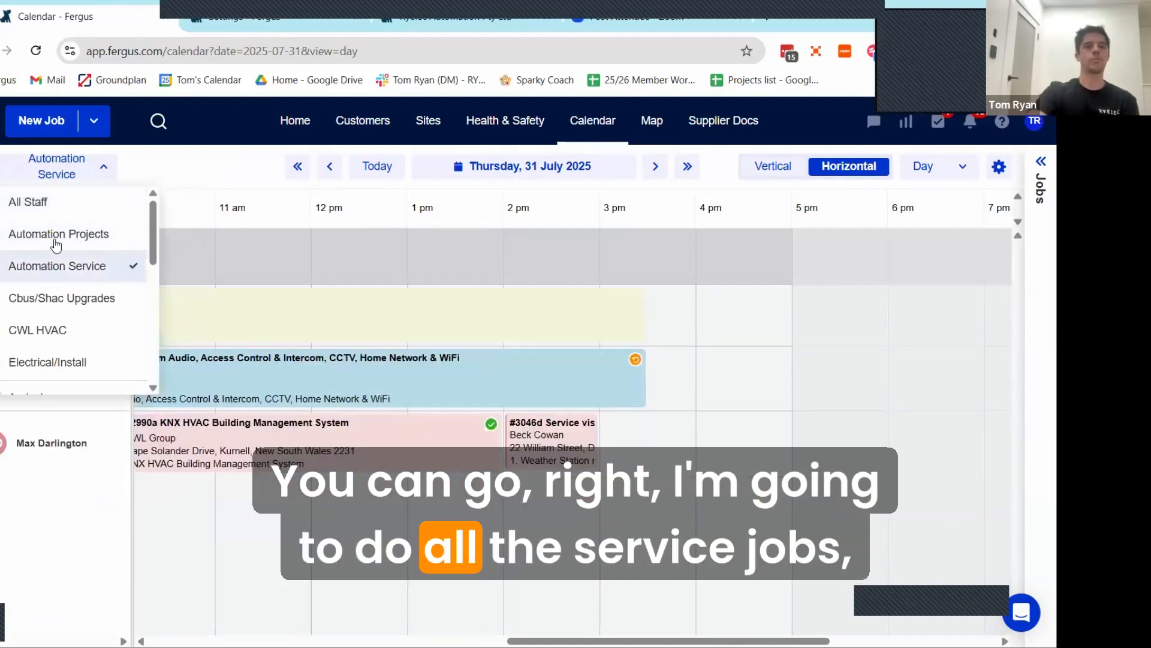
{"action": "left_click", "coordinate": [65, 547]}
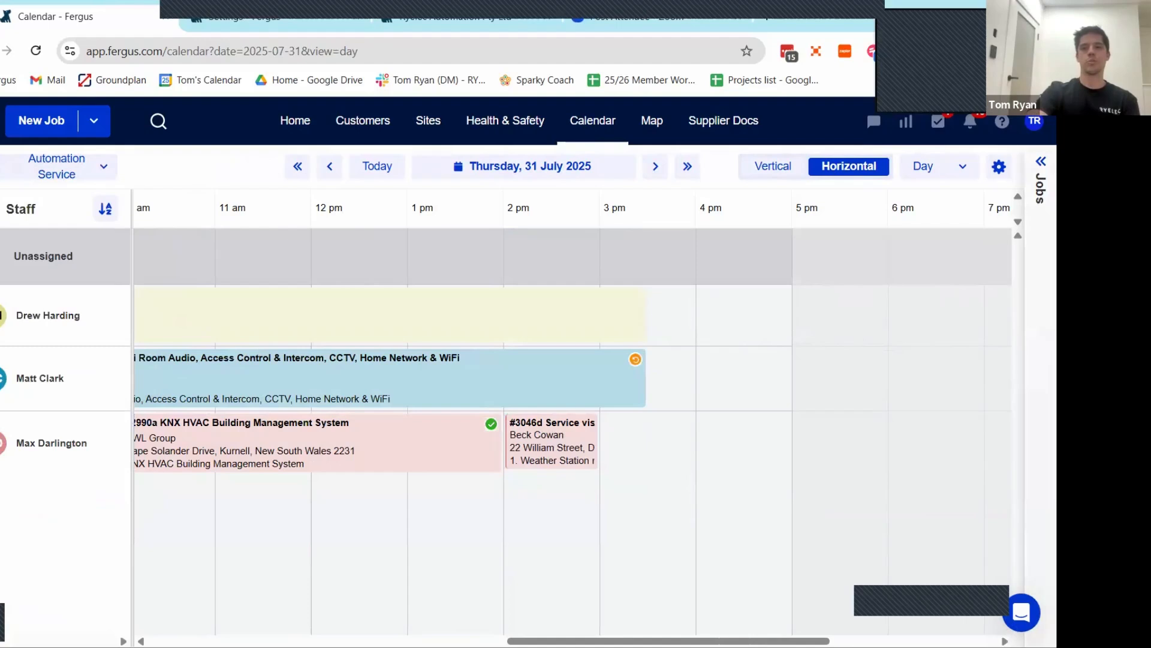
{"action": "left_click", "coordinate": [1033, 178]}
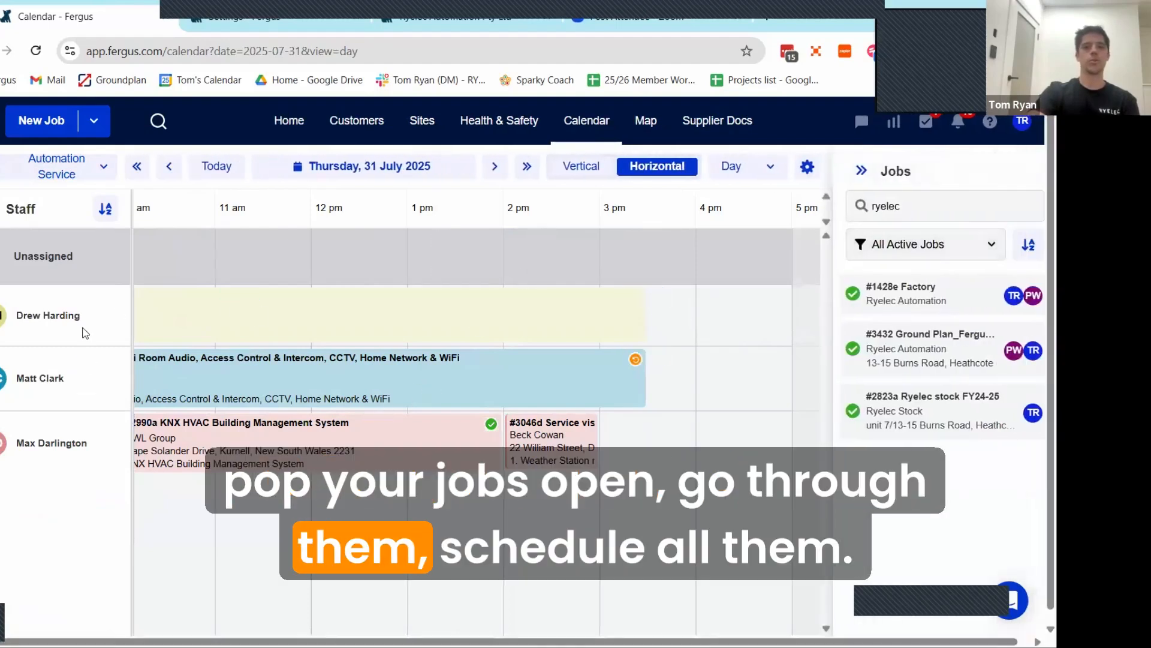
Step: View the Automation Projects group's schedule and return the calendar filter to All Staff
{"action": "left_click", "coordinate": [96, 168]}
{"action": "left_click", "coordinate": [78, 234]}
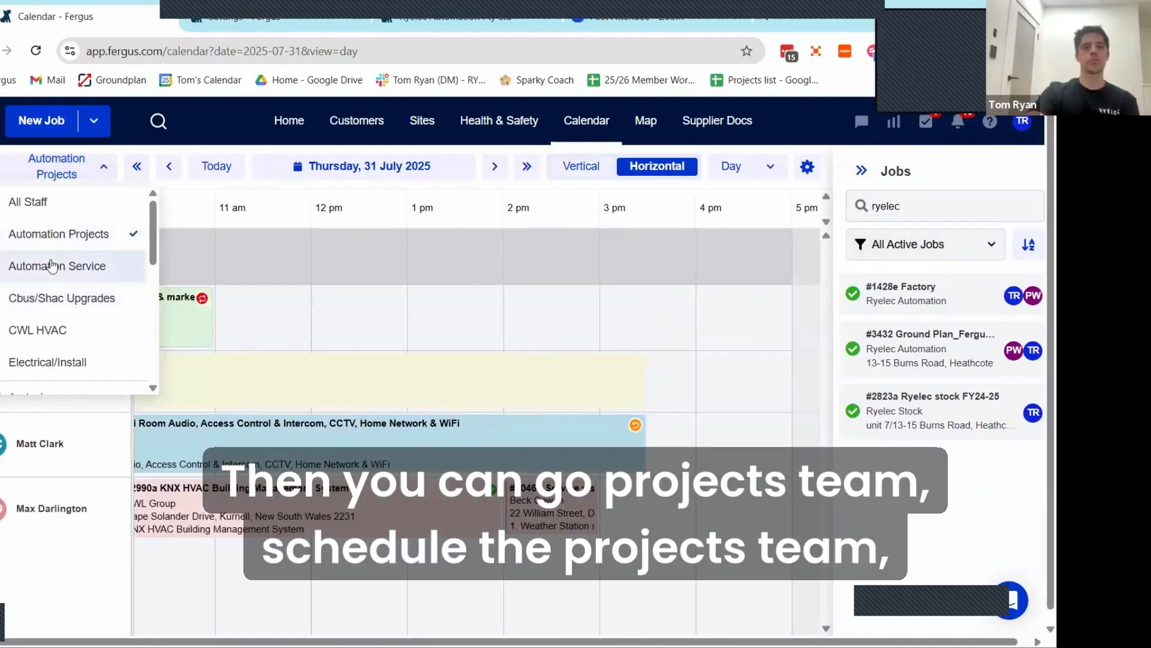
{"action": "left_click", "coordinate": [28, 202]}
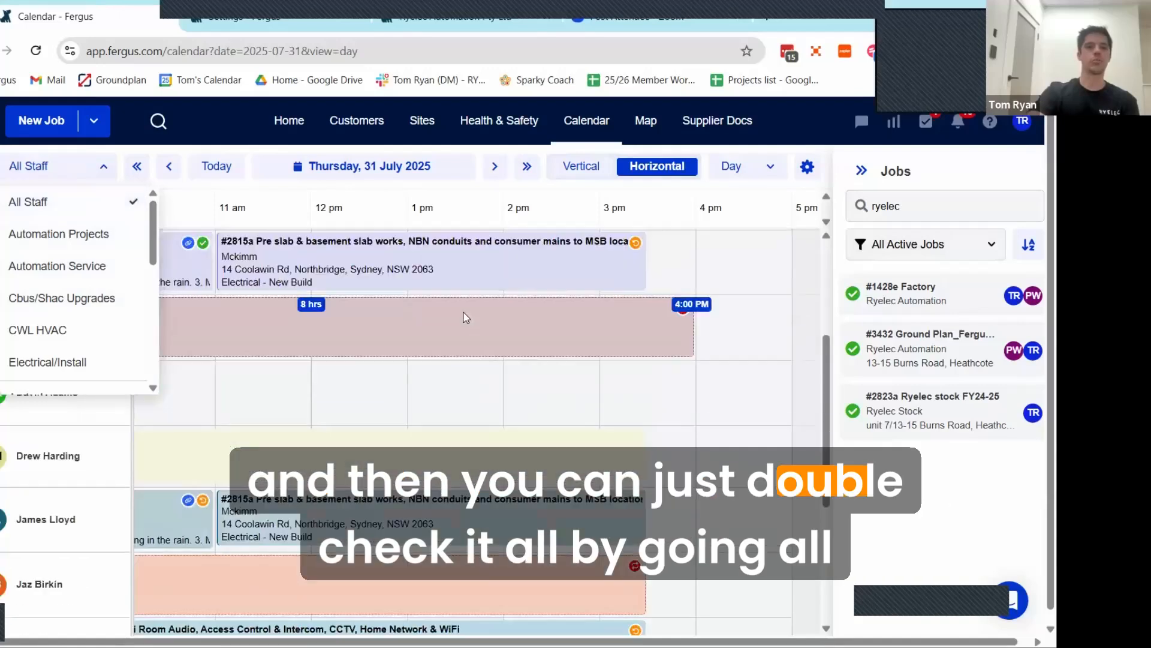
{"action": "left_click", "coordinate": [105, 171]}
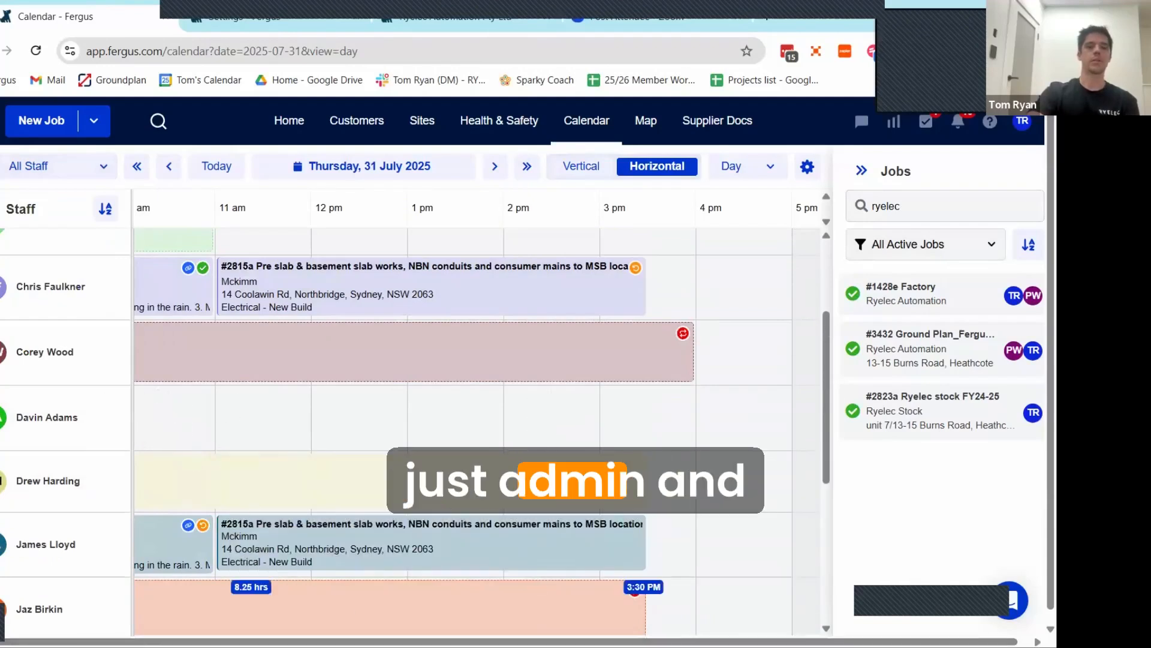
{"action": "left_click_drag", "start_coordinate": [227, 641], "coordinate": [241, 641]}
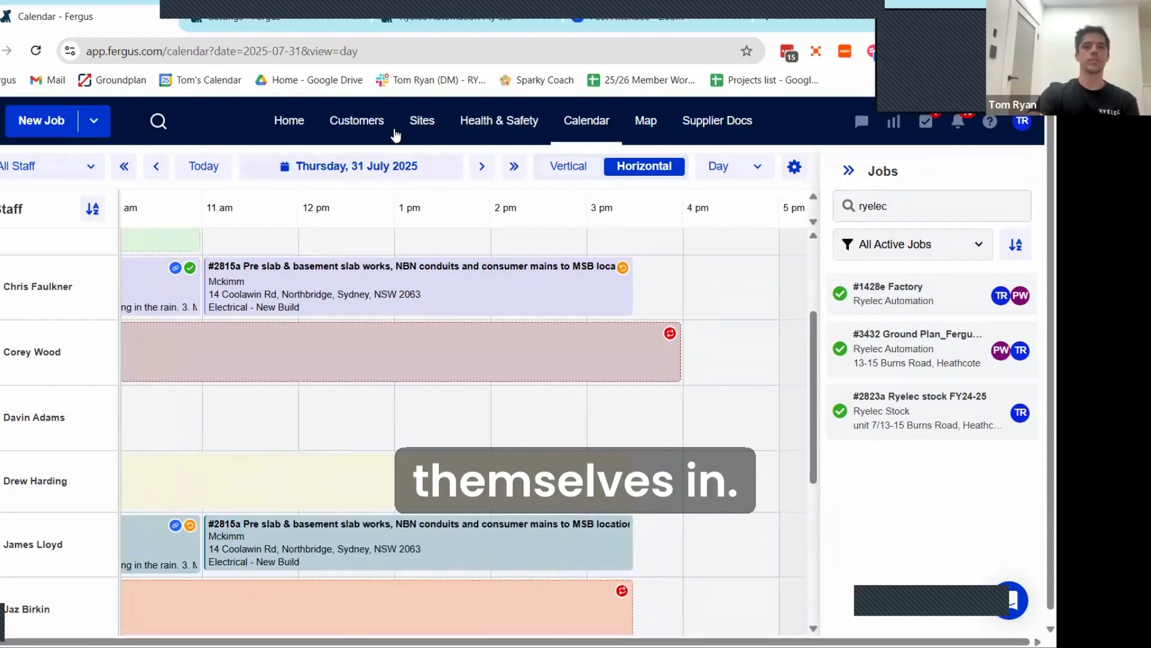
Step: Return to the home dashboard and look over its job list and status board
{"action": "left_click", "coordinate": [294, 124]}
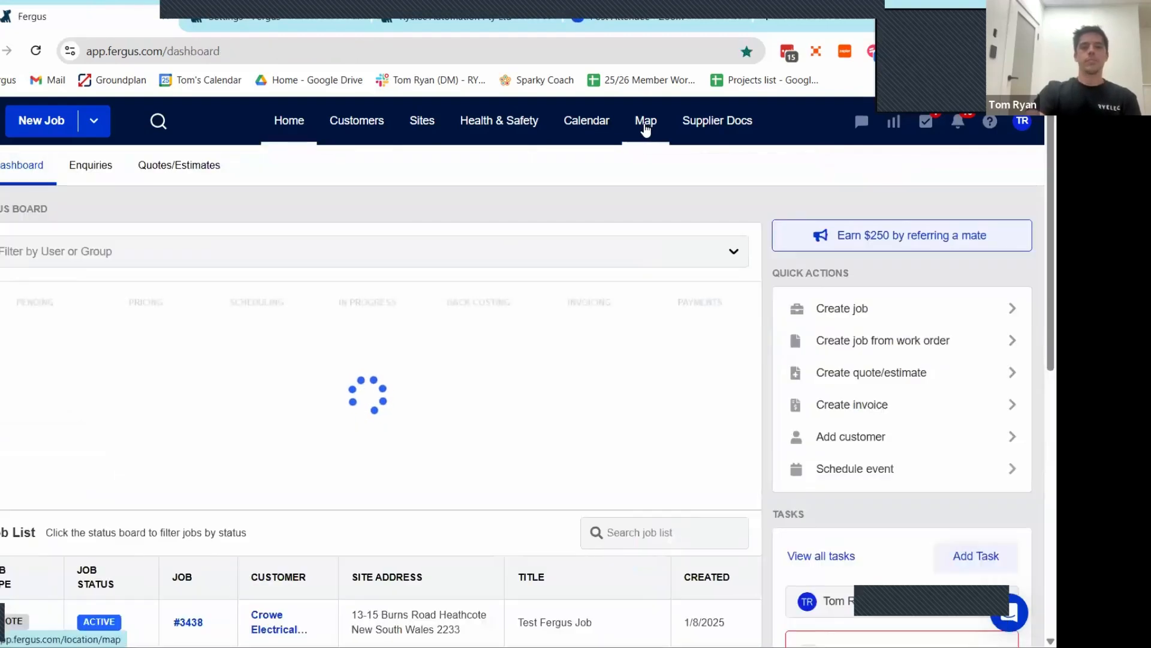
{"action": "scroll", "coordinate": [453, 276], "scroll_direction": "down", "scroll_amount": 8}
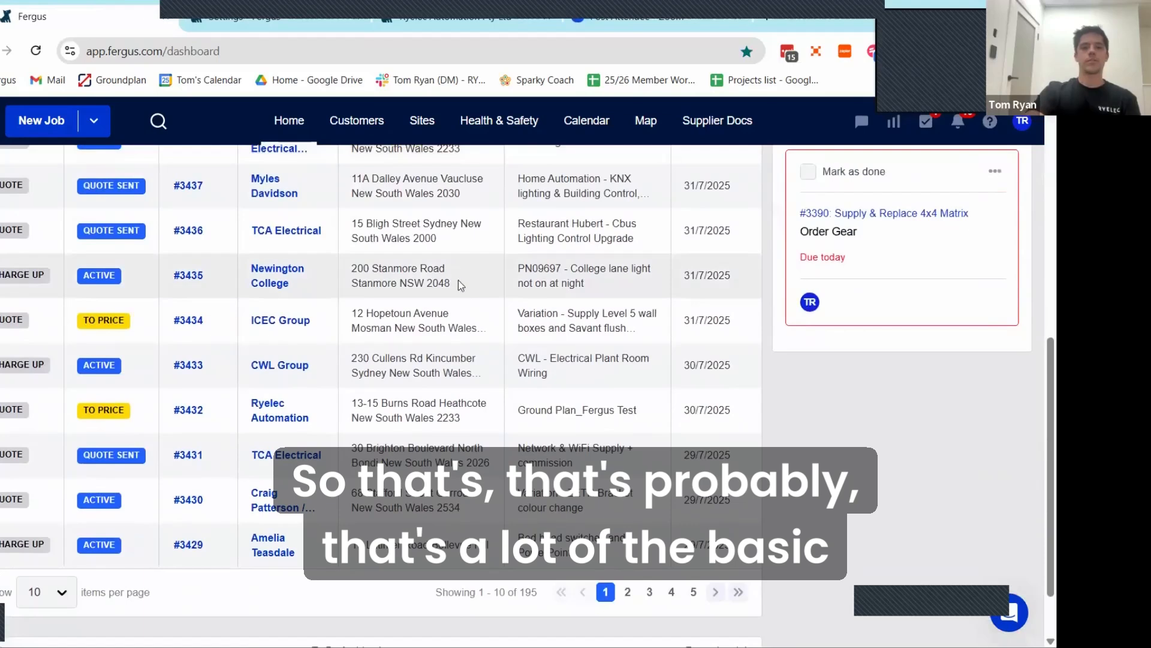
{"action": "scroll", "coordinate": [466, 280], "scroll_direction": "up", "scroll_amount": 5}
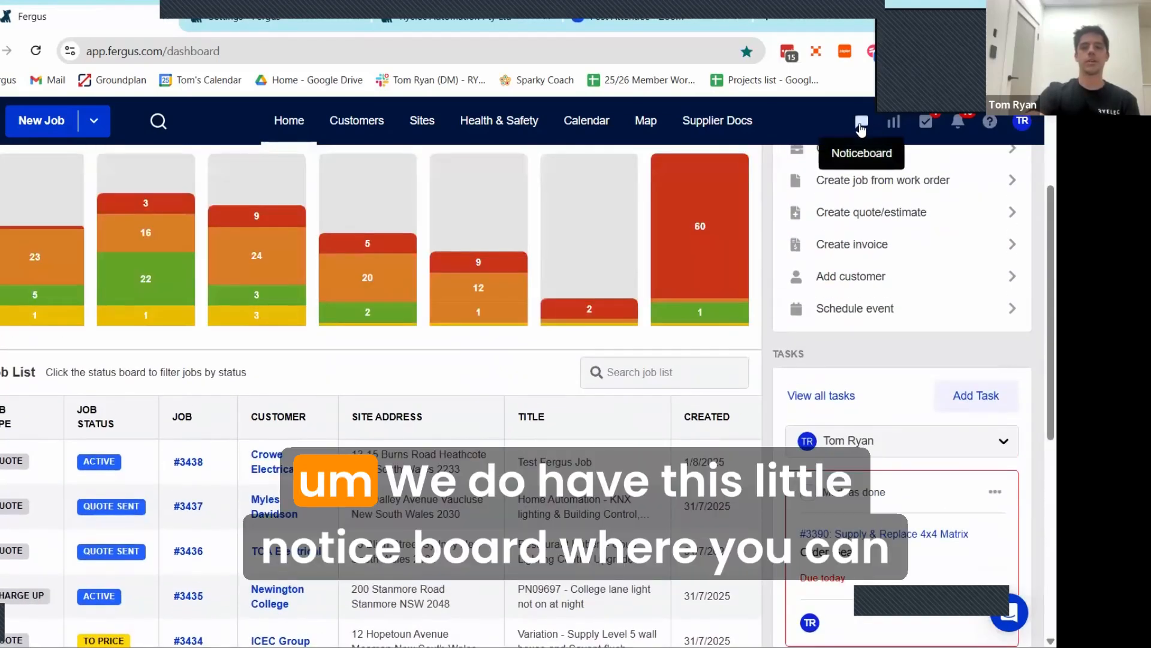
Step: View the company noticeboard where staff can post messages, and close it
{"action": "left_click", "coordinate": [859, 124]}
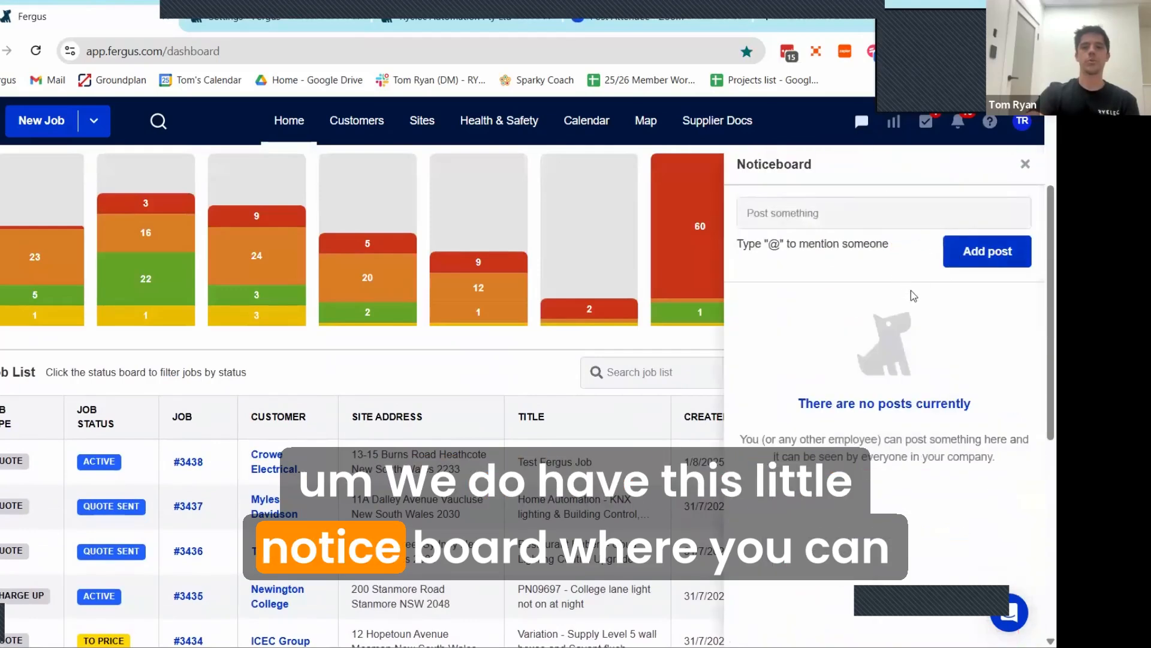
{"action": "scroll", "coordinate": [905, 300], "scroll_direction": "down", "scroll_amount": 7}
{"action": "scroll", "coordinate": [902, 313], "scroll_direction": "up", "scroll_amount": 7}
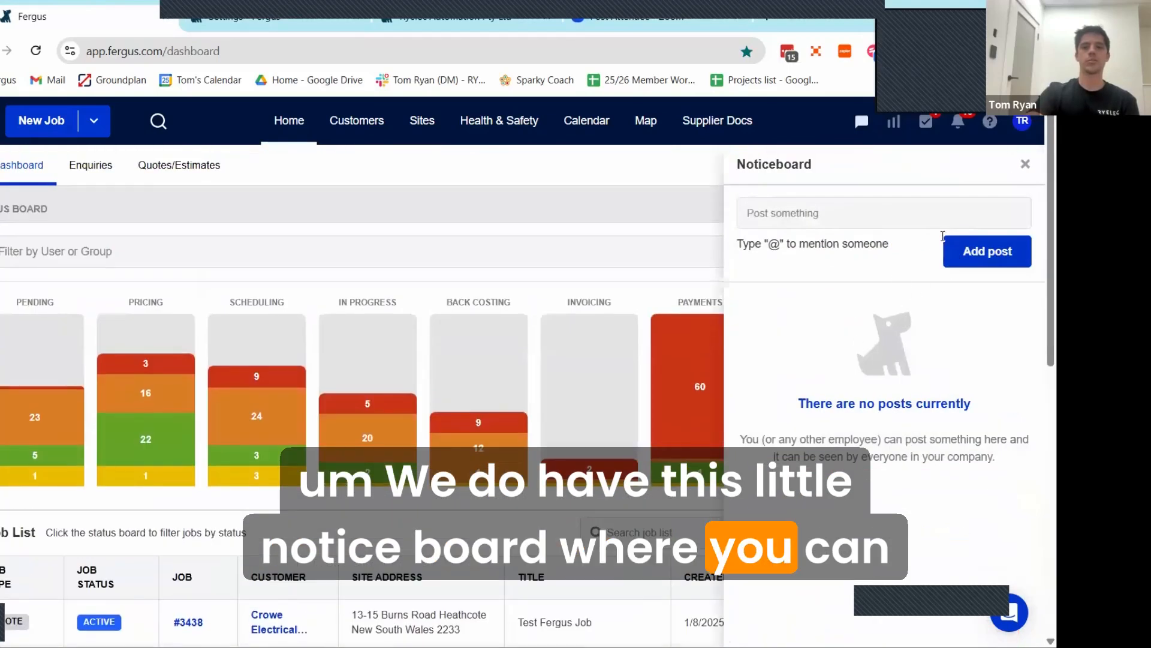
{"action": "left_click", "coordinate": [1025, 165]}
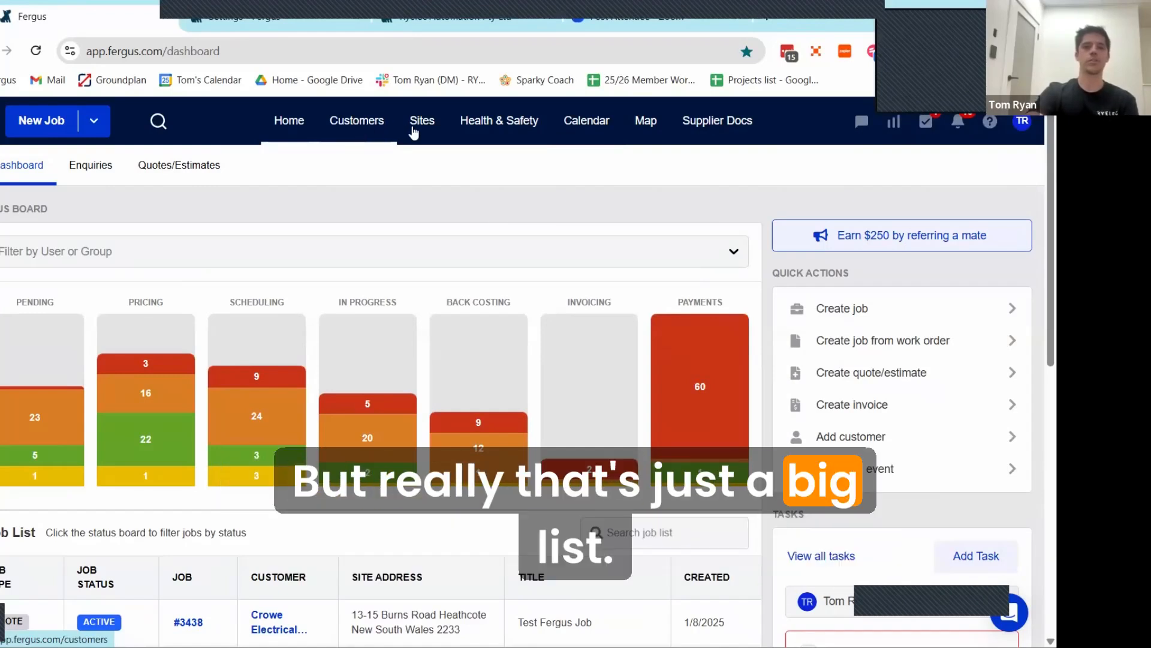
Step: View the list of all sites, return to the dashboard and open the location map
{"action": "left_click", "coordinate": [422, 128]}
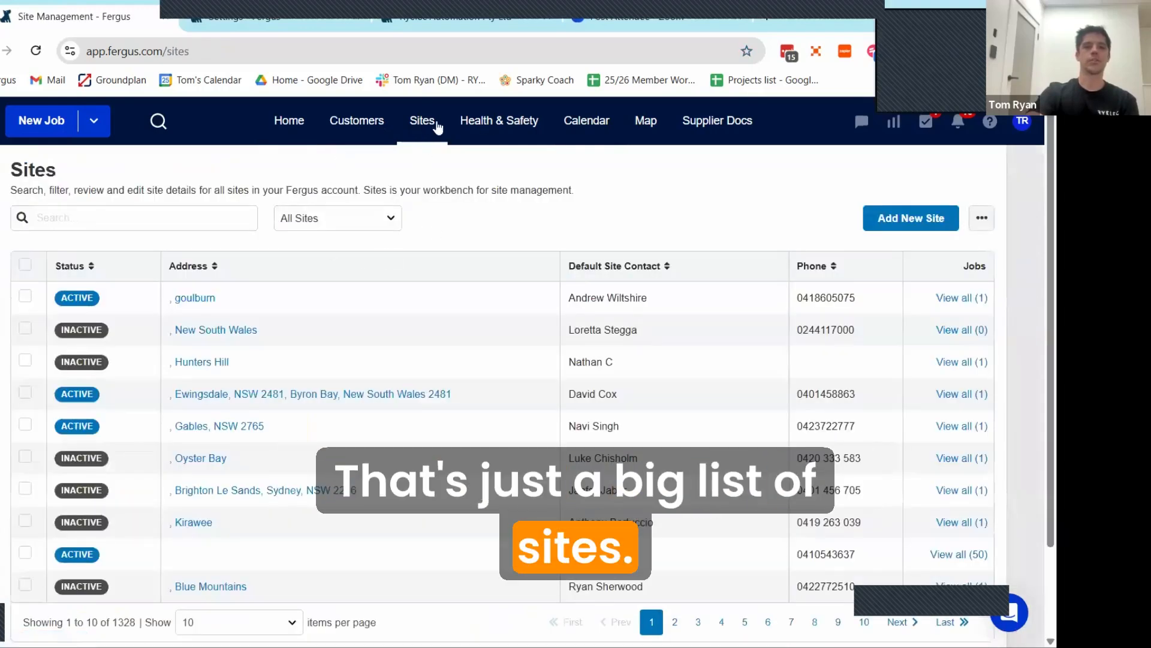
{"action": "left_click", "coordinate": [281, 121]}
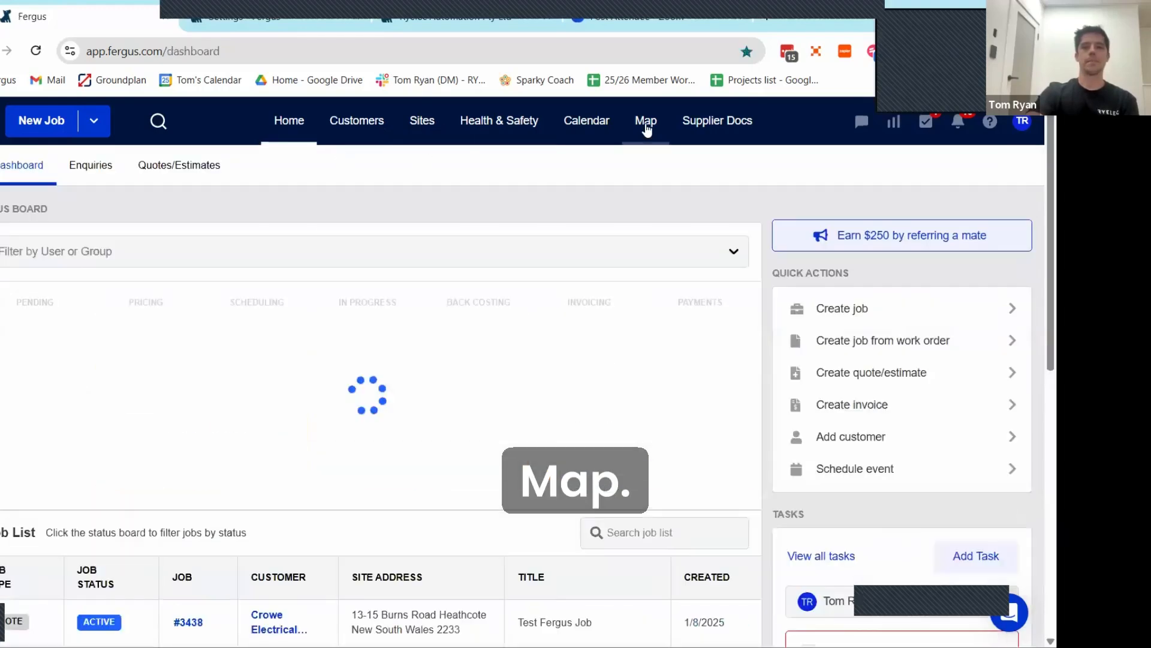
{"action": "left_click", "coordinate": [645, 127]}
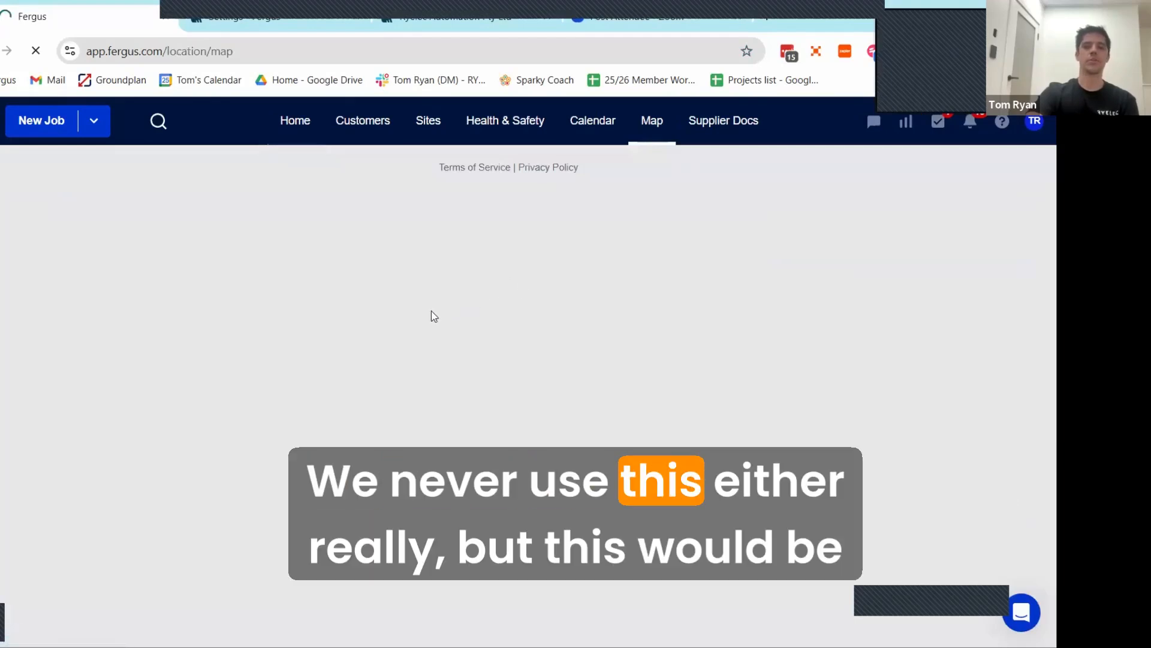
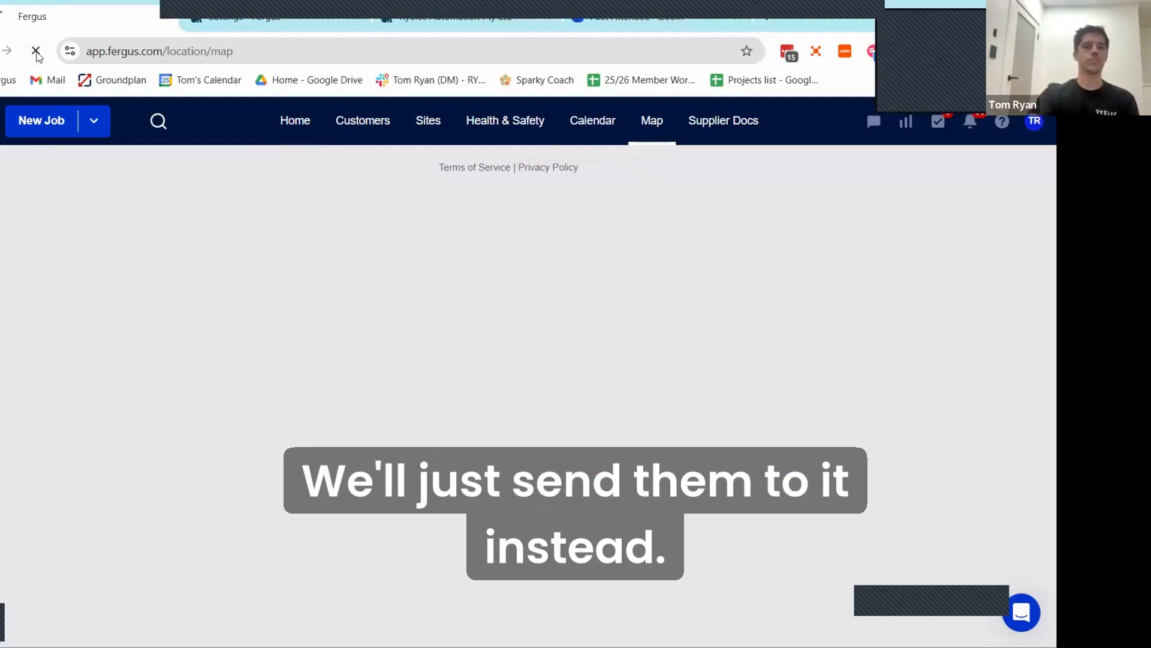
Step: Examine the job pins across New South Wales on the map, opening the details of the jobs in central Sydney and Burraneer
{"action": "left_click", "coordinate": [295, 126]}
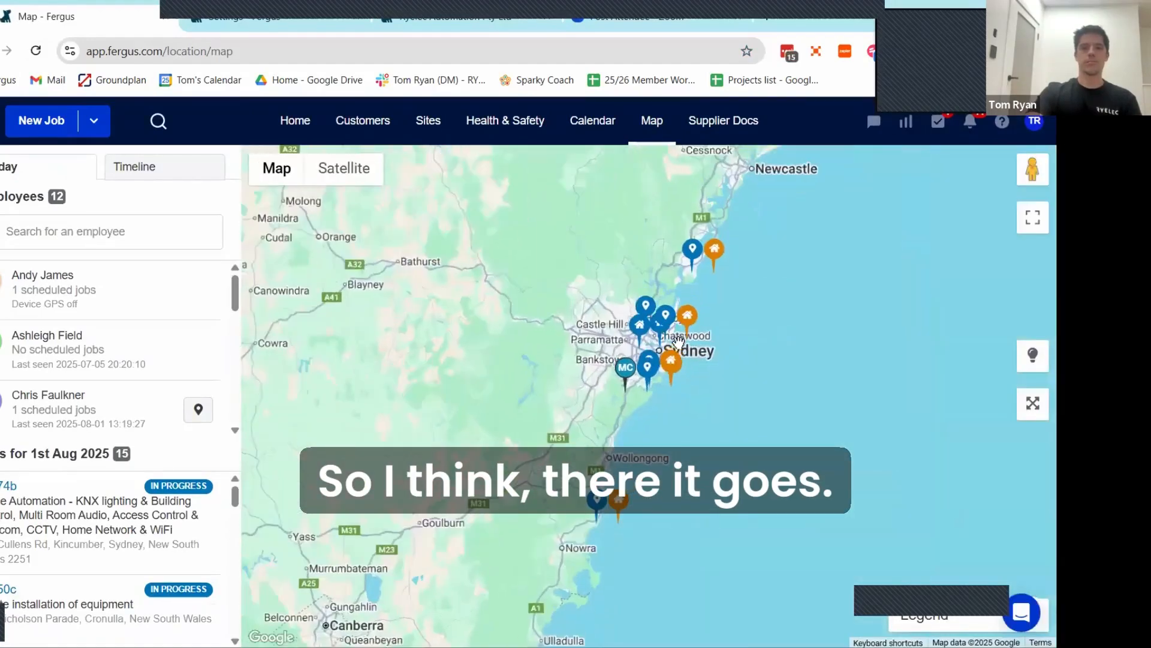
{"action": "scroll", "coordinate": [780, 274], "scroll_direction": "up", "scroll_amount": 3}
{"action": "scroll", "coordinate": [780, 274], "scroll_direction": "down", "scroll_amount": 4}
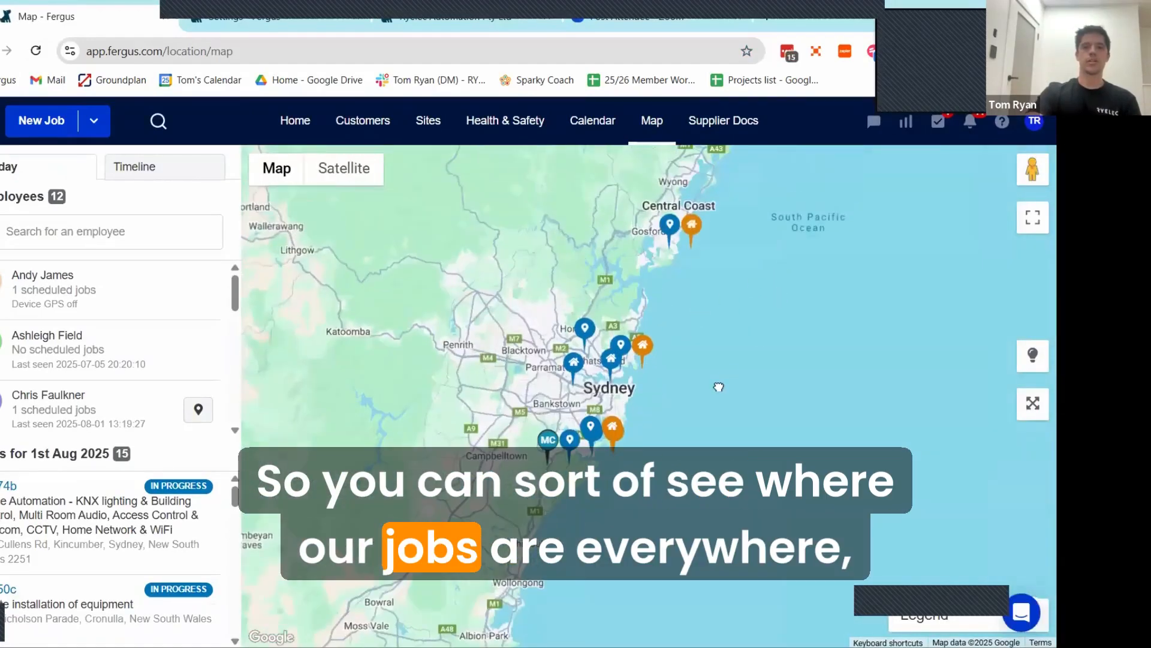
{"action": "scroll", "coordinate": [772, 298], "scroll_direction": "down", "scroll_amount": 3}
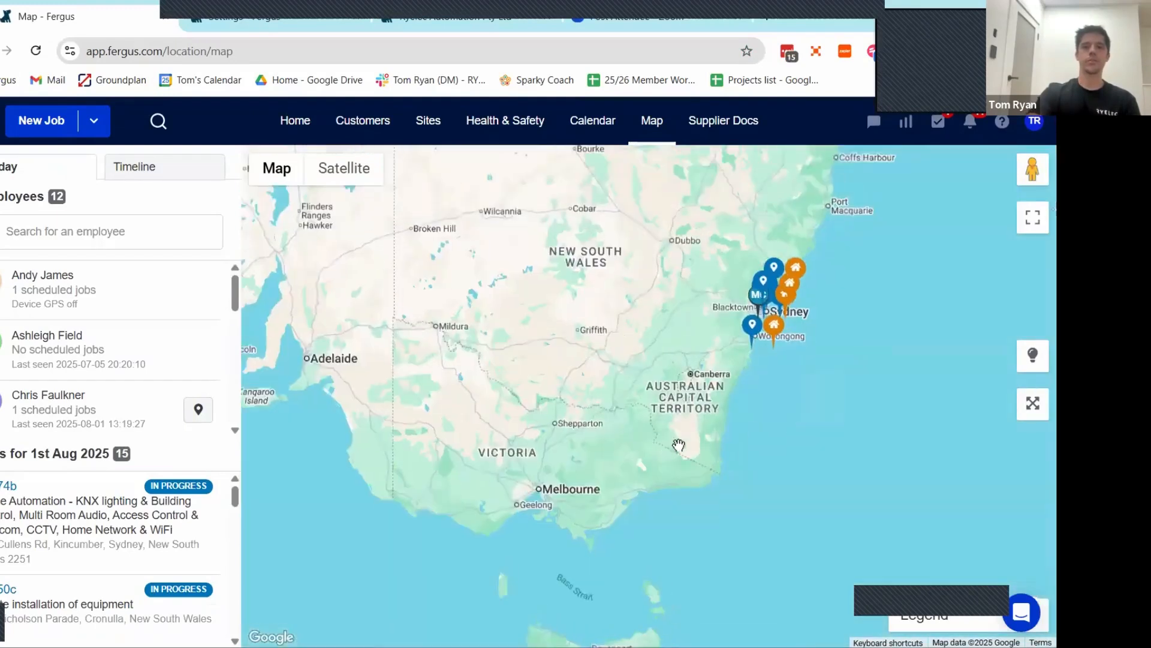
{"action": "left_click_drag", "start_coordinate": [806, 279], "coordinate": [699, 403]}
{"action": "scroll", "coordinate": [654, 440], "scroll_direction": "up", "scroll_amount": 1}
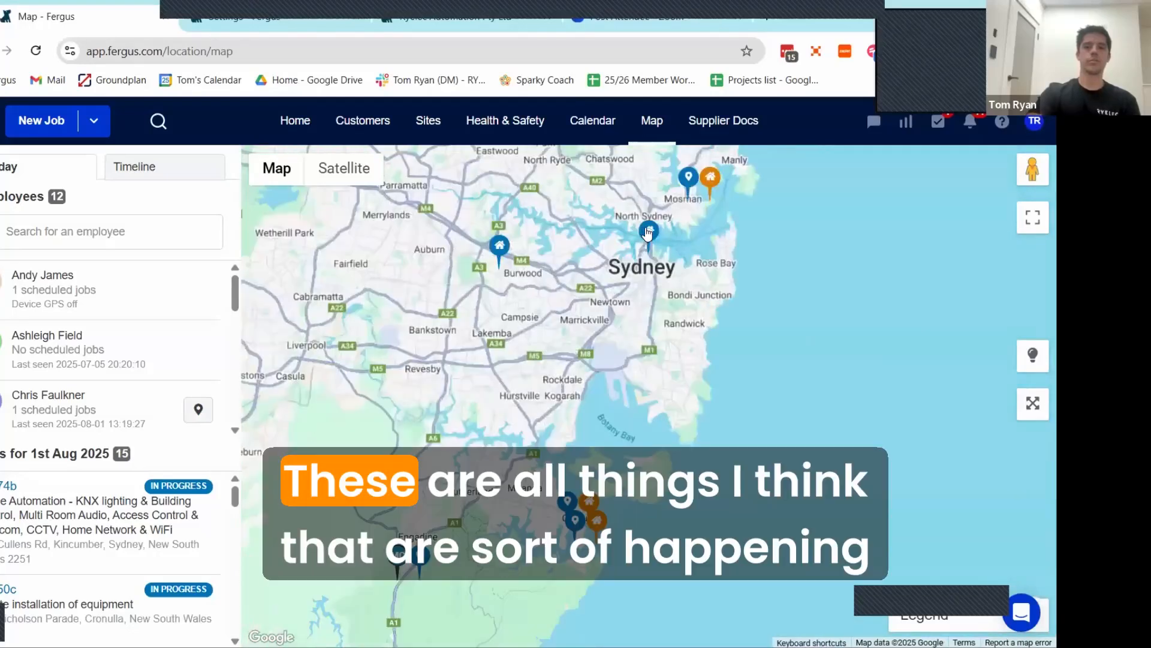
{"action": "left_click", "coordinate": [649, 232]}
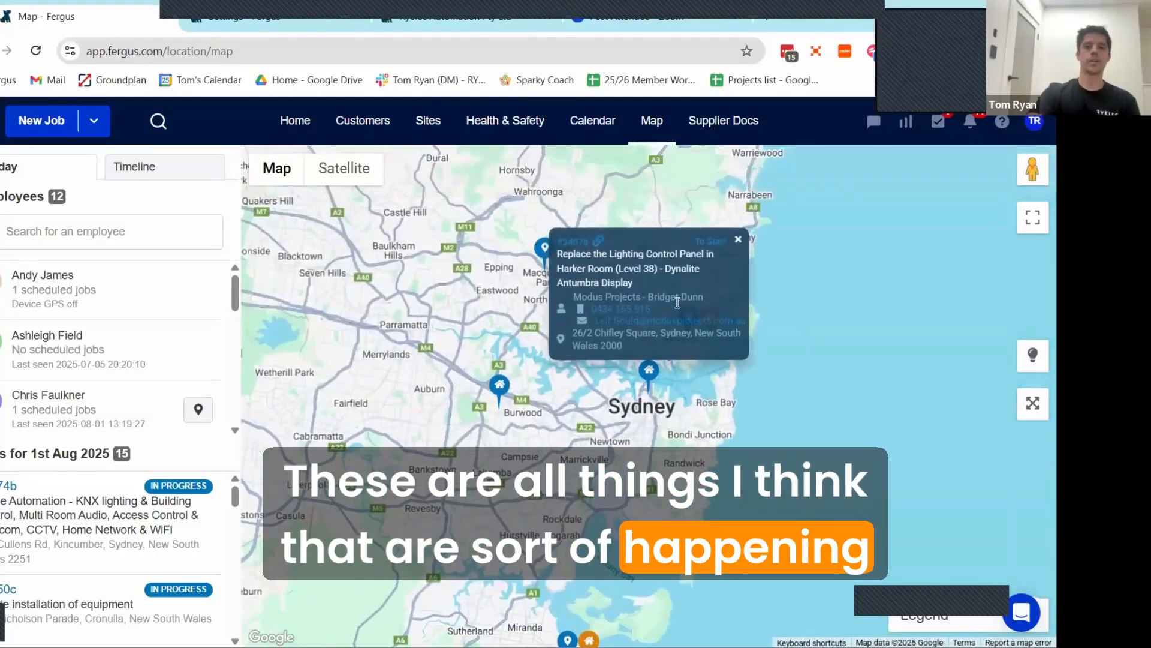
{"action": "scroll", "coordinate": [635, 380], "scroll_direction": "down", "scroll_amount": 2}
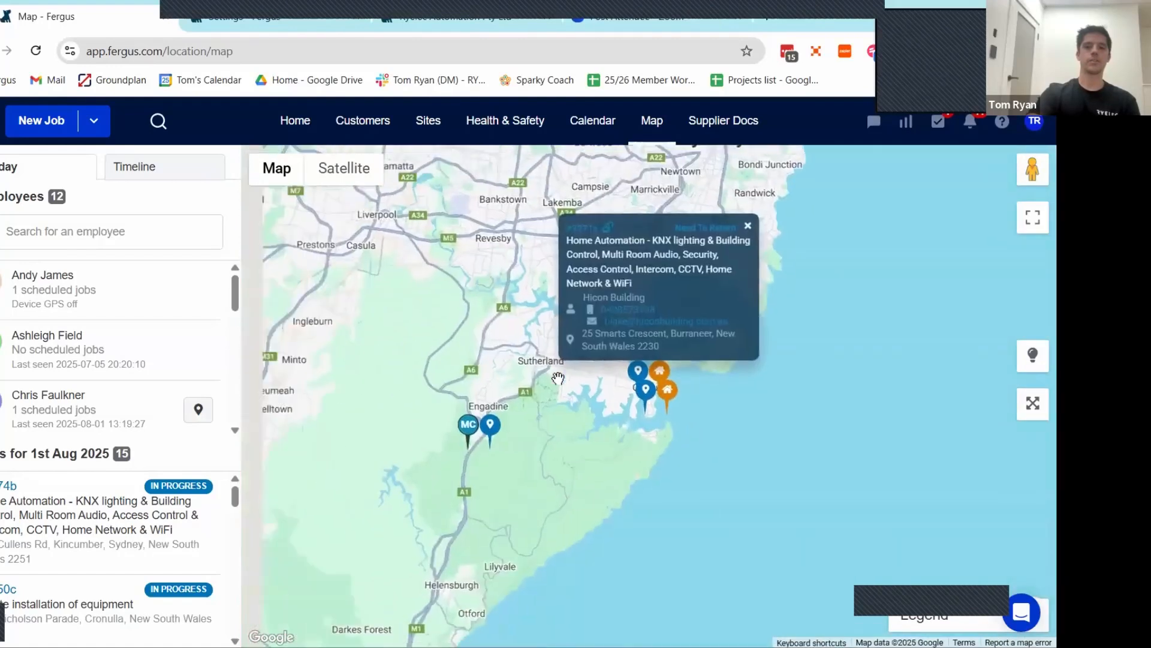
{"action": "scroll", "coordinate": [592, 426], "scroll_direction": "down", "scroll_amount": 2}
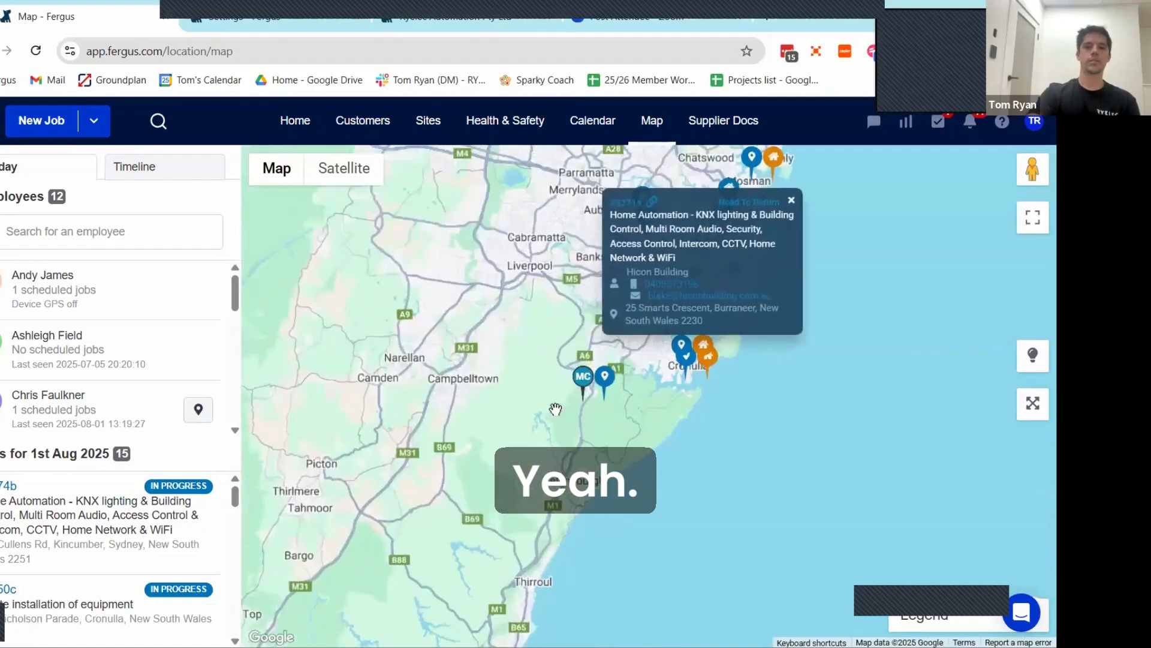
Step: View the scheduled jobs of the employee located near Heathcote and return to an overview of the Sydney area
{"action": "scroll", "coordinate": [556, 409], "scroll_direction": "up", "scroll_amount": 2}
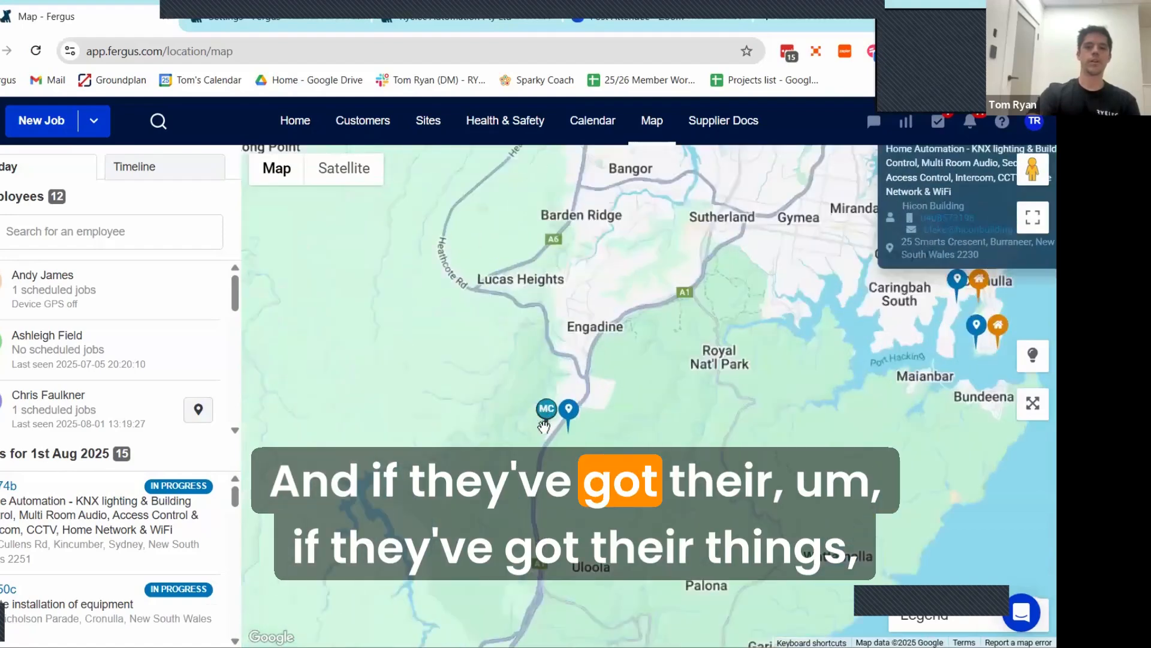
{"action": "scroll", "coordinate": [547, 410], "scroll_direction": "up", "scroll_amount": 3}
{"action": "left_click", "coordinate": [547, 408]}
{"action": "left_click_drag", "start_coordinate": [464, 524], "coordinate": [553, 431]}
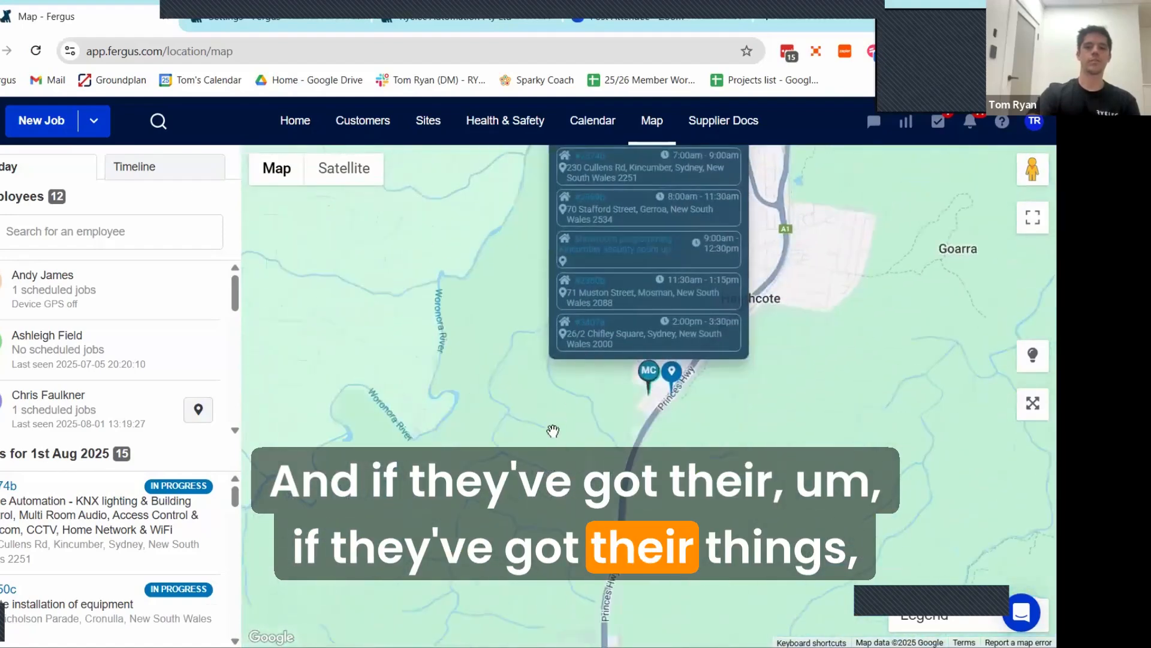
{"action": "scroll", "coordinate": [537, 445], "scroll_direction": "up", "scroll_amount": 2}
{"action": "scroll", "coordinate": [539, 447], "scroll_direction": "down", "scroll_amount": 3}
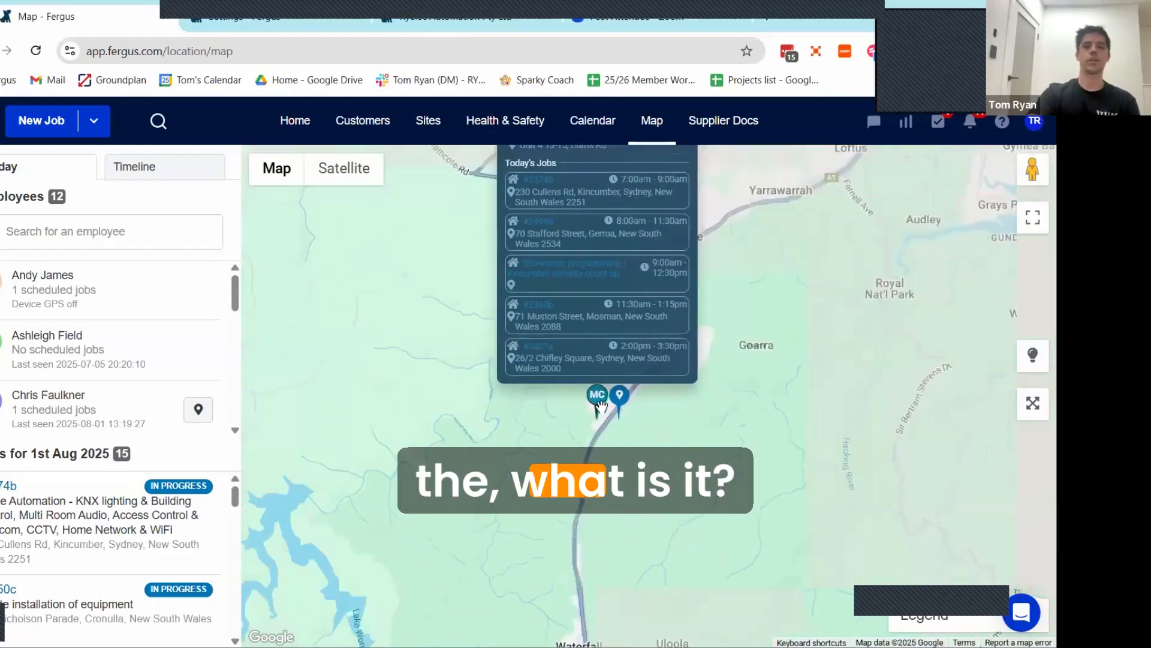
{"action": "scroll", "coordinate": [606, 399], "scroll_direction": "down", "scroll_amount": 1}
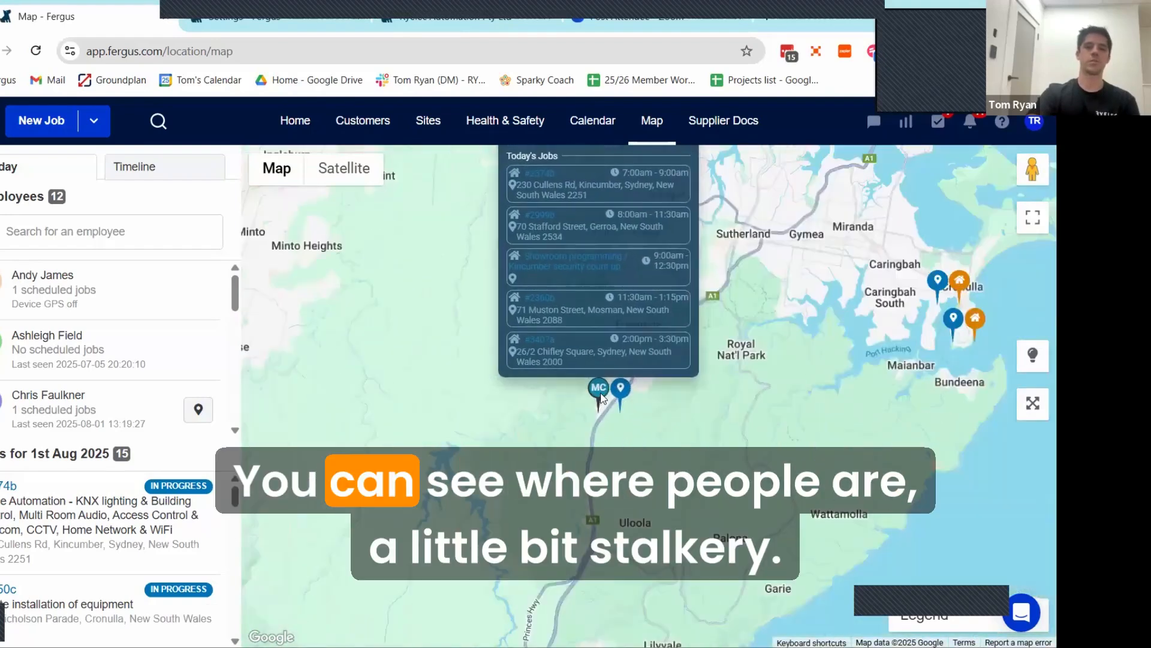
{"action": "scroll", "coordinate": [713, 423], "scroll_direction": "down", "scroll_amount": 1}
{"action": "mouse_move", "coordinate": [713, 424]}
{"action": "left_mouse_down"}
{"action": "mouse_move", "coordinate": [694, 390]}
{"action": "mouse_move", "coordinate": [714, 260]}
{"action": "mouse_move", "coordinate": [634, 334]}
{"action": "mouse_move", "coordinate": [580, 443]}
{"action": "mouse_move", "coordinate": [588, 507]}
{"action": "left_mouse_up"}
{"action": "left_click_drag", "start_coordinate": [668, 225], "coordinate": [708, 383]}
{"action": "scroll", "coordinate": [708, 383], "scroll_direction": "down", "scroll_amount": 2}
{"action": "scroll", "coordinate": [660, 387], "scroll_direction": "up", "scroll_amount": 1}
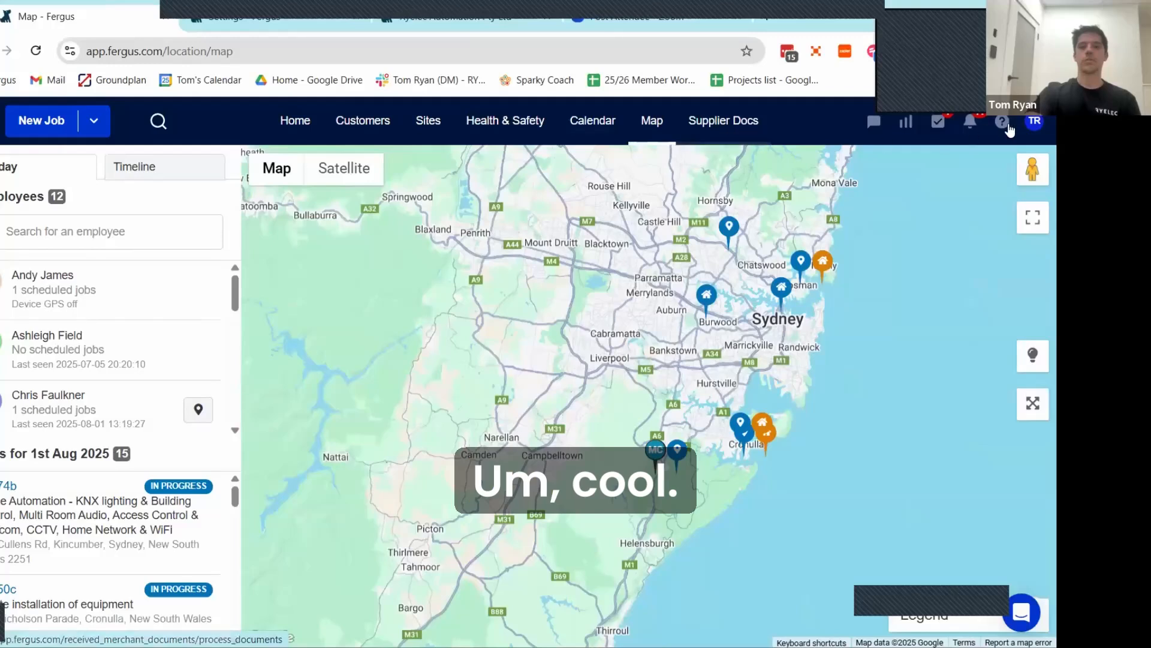
Step: Open the account settings and view the quote/estimate templates and the general invoicing settings
{"action": "left_click", "coordinate": [1035, 120]}
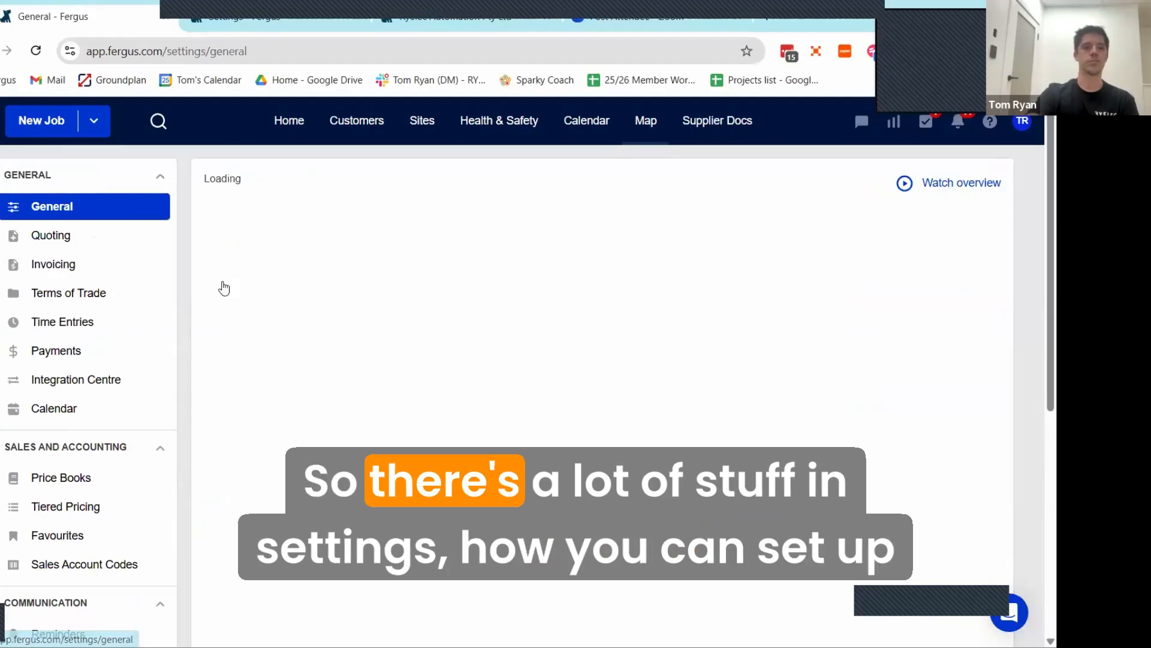
{"action": "left_click", "coordinate": [51, 235]}
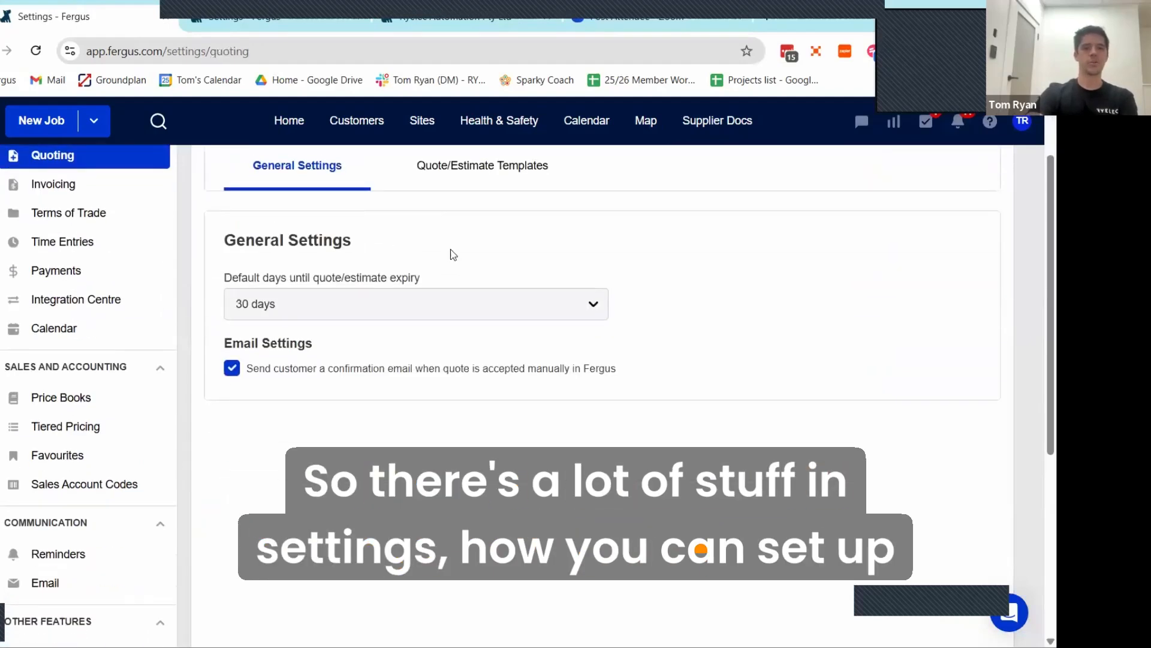
{"action": "left_click", "coordinate": [482, 245]}
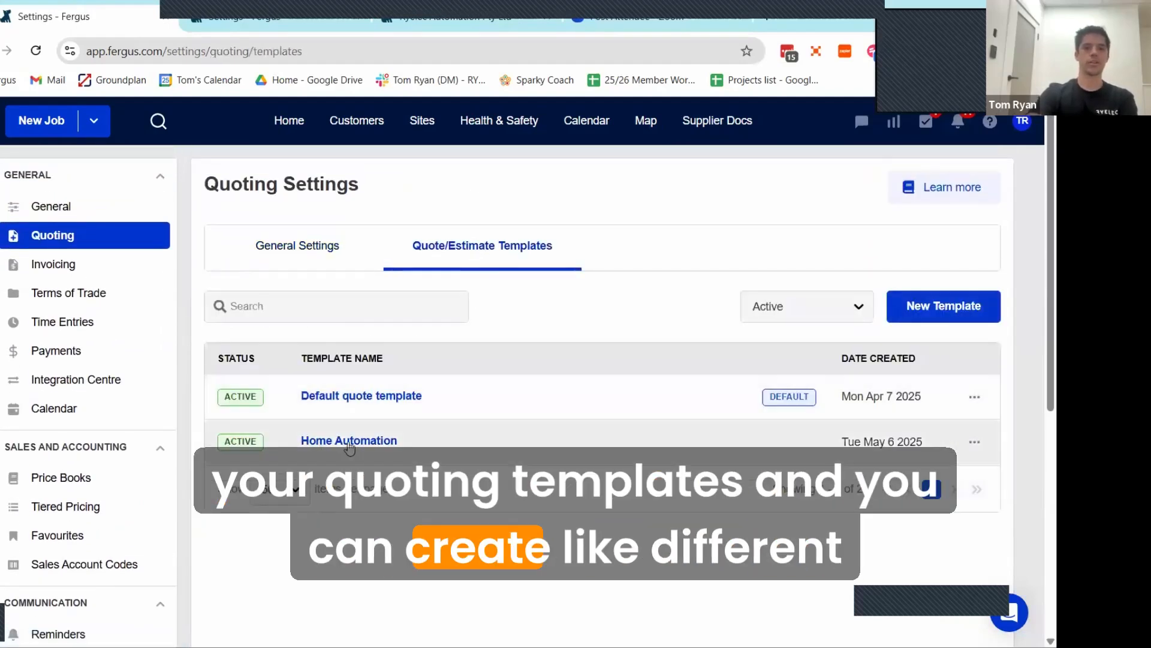
{"action": "left_click", "coordinate": [54, 265]}
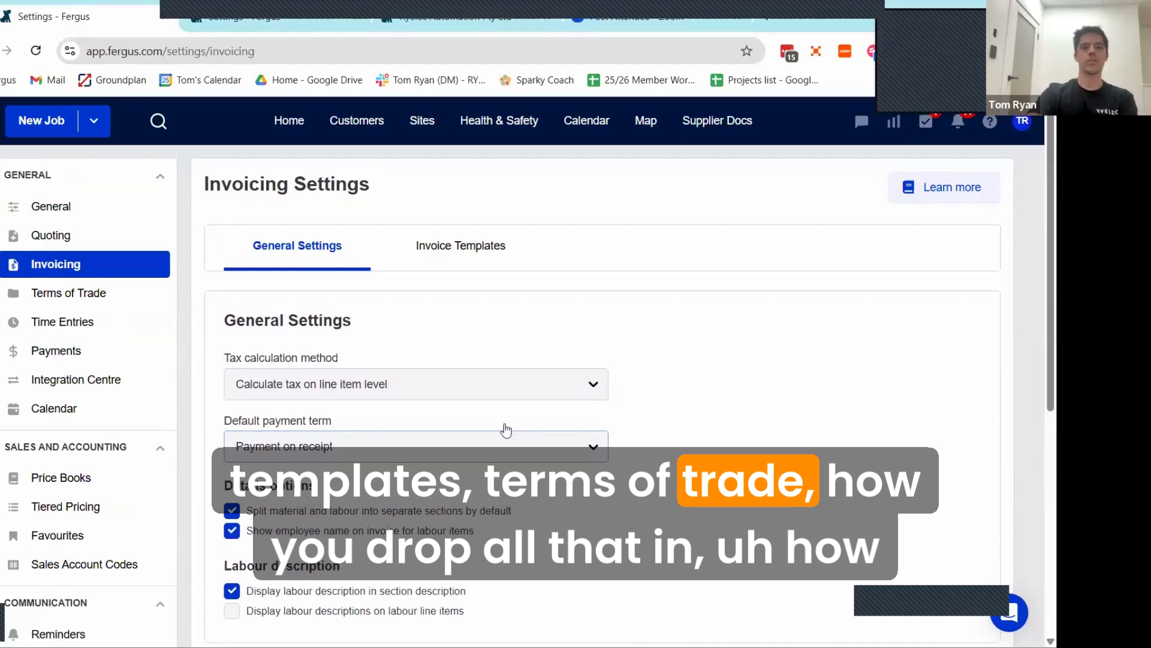
Step: Look through the settings for terms of trade, time entries with their custom uncharged reasons, and payments
{"action": "left_click", "coordinate": [68, 292]}
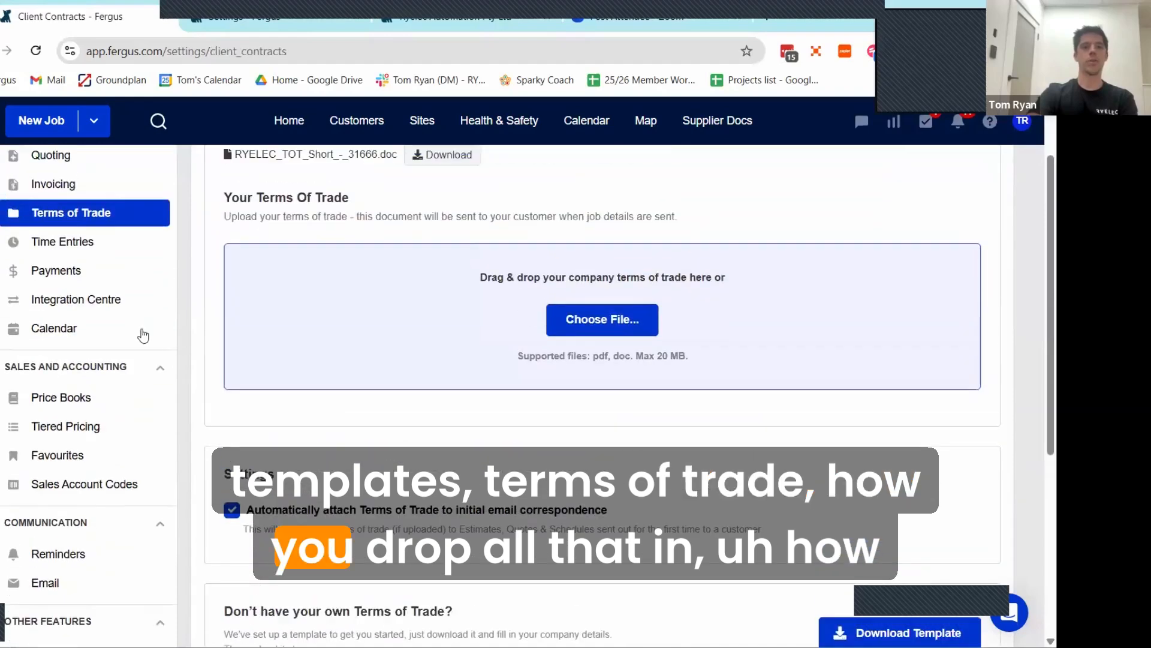
{"action": "left_click", "coordinate": [76, 250]}
{"action": "scroll", "coordinate": [412, 375], "scroll_direction": "down", "scroll_amount": 2}
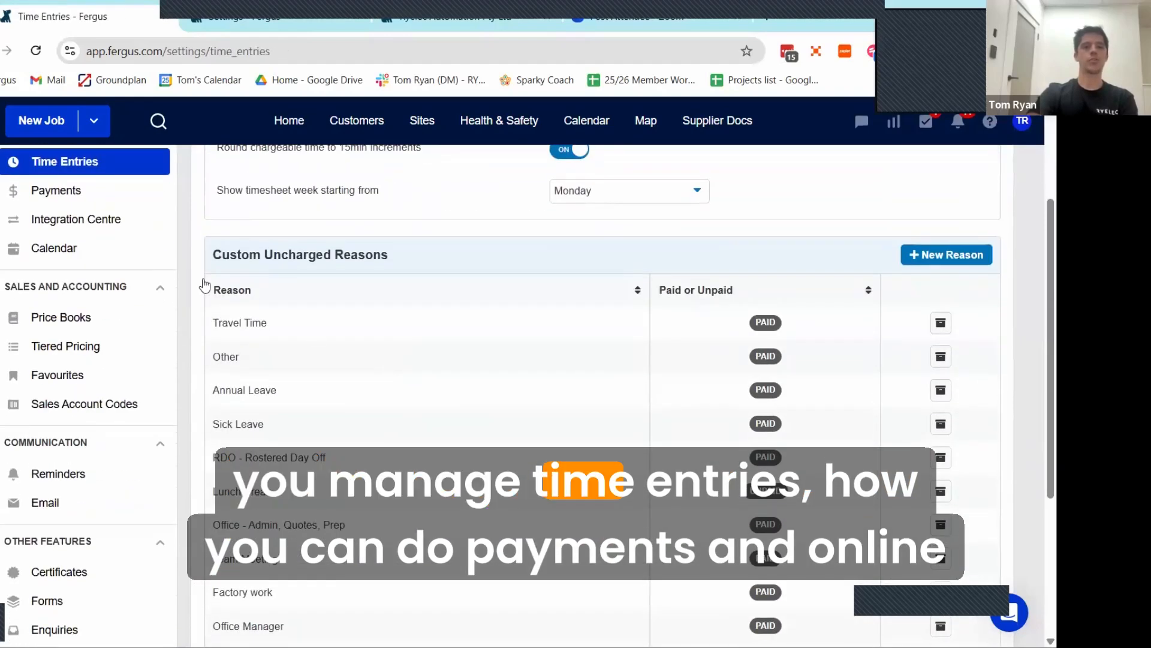
{"action": "left_click", "coordinate": [57, 190]}
{"action": "scroll", "coordinate": [521, 366], "scroll_direction": "down", "scroll_amount": 3}
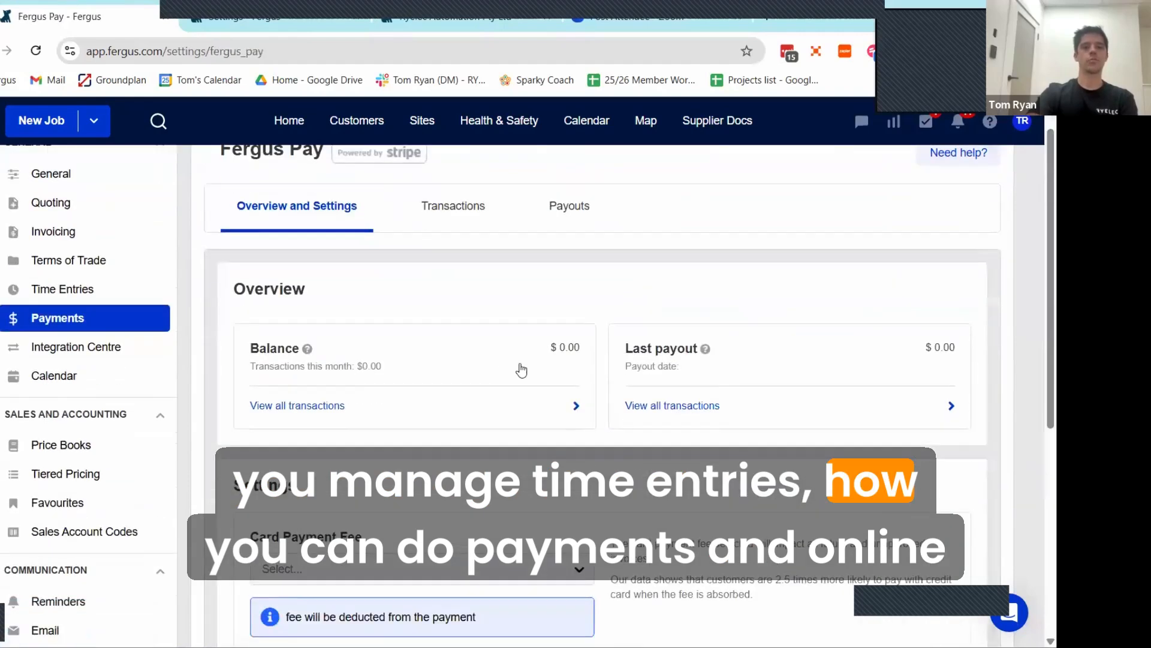
Step: Examine the Integration Centre's accounting, technology partnership, productivity and supplier integrations
{"action": "left_click", "coordinate": [80, 226]}
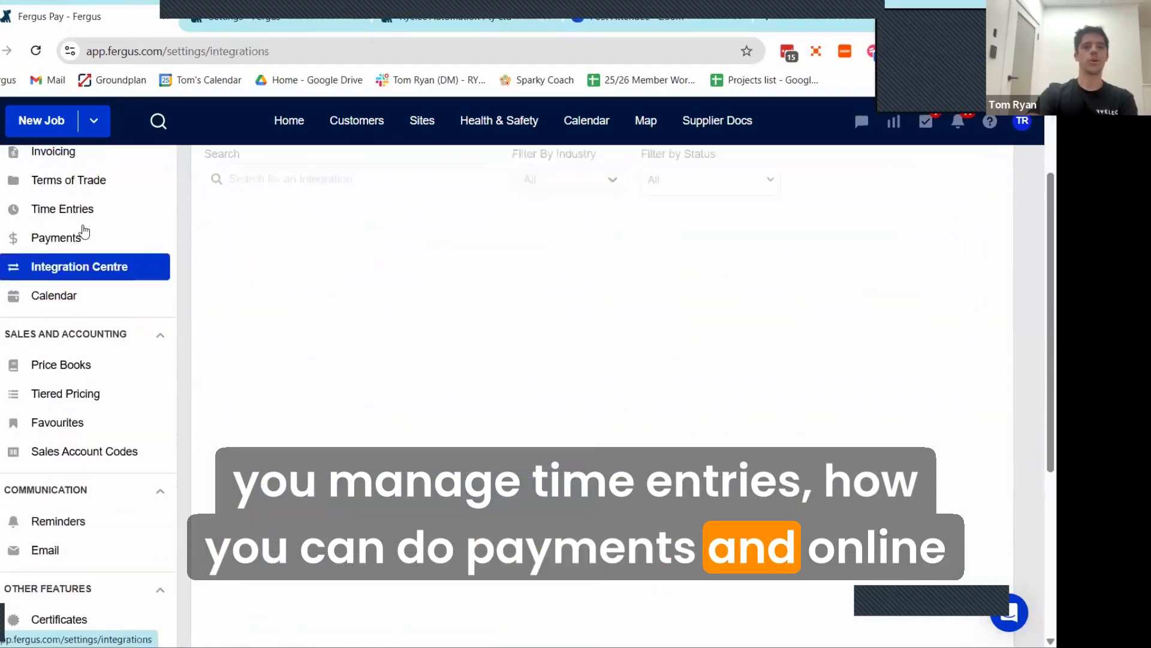
{"action": "scroll", "coordinate": [472, 384], "scroll_direction": "down", "scroll_amount": 3}
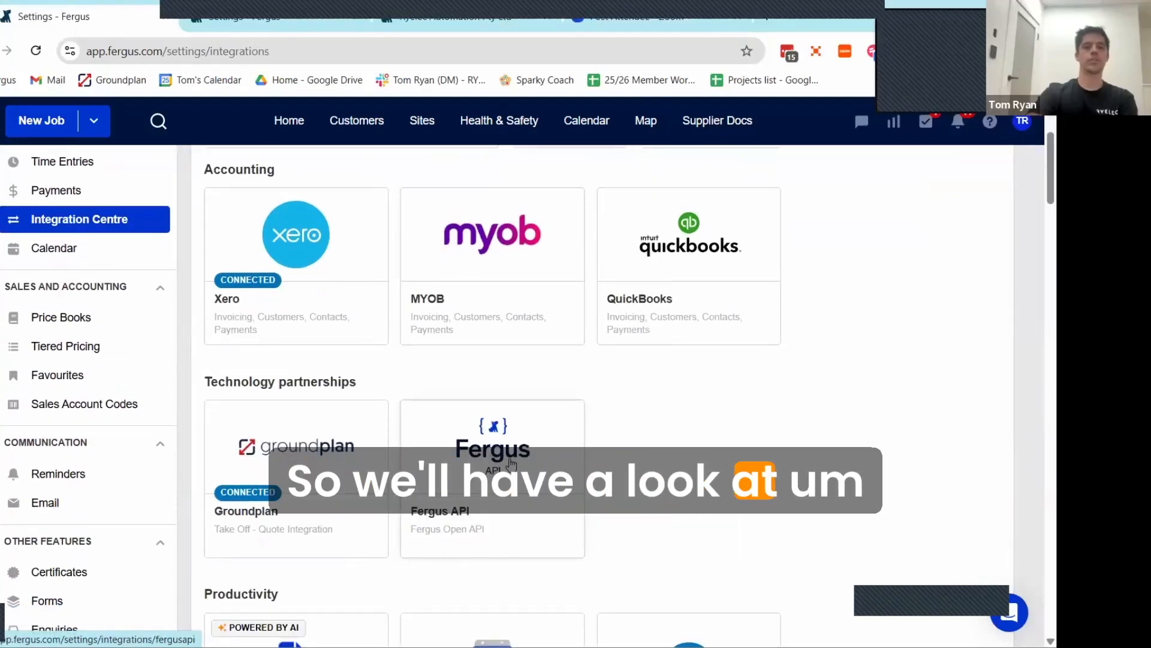
{"action": "scroll", "coordinate": [357, 431], "scroll_direction": "up", "scroll_amount": 1}
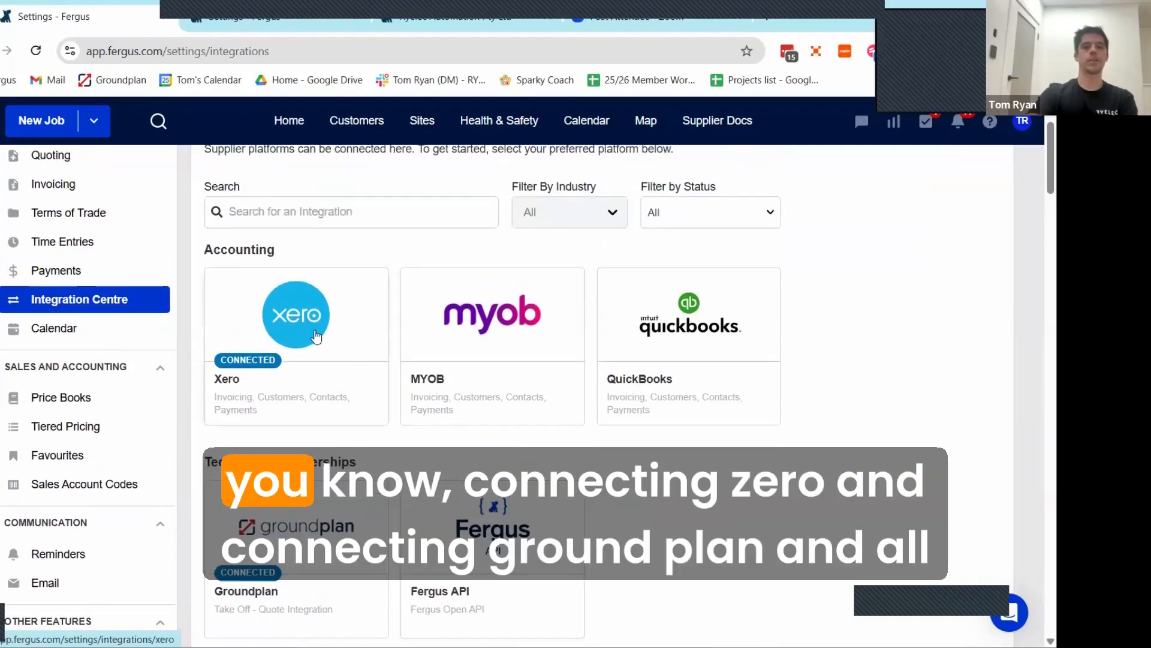
{"action": "scroll", "coordinate": [330, 384], "scroll_direction": "down", "scroll_amount": 1}
{"action": "scroll", "coordinate": [360, 419], "scroll_direction": "down", "scroll_amount": 2}
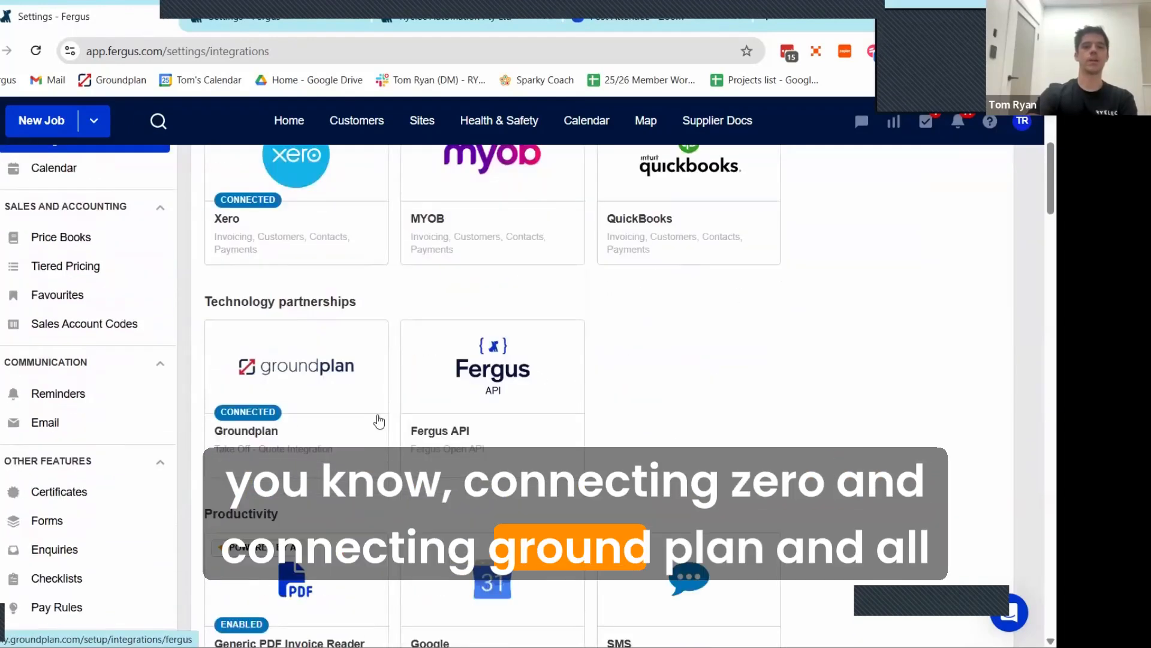
{"action": "scroll", "coordinate": [408, 426], "scroll_direction": "down", "scroll_amount": 1}
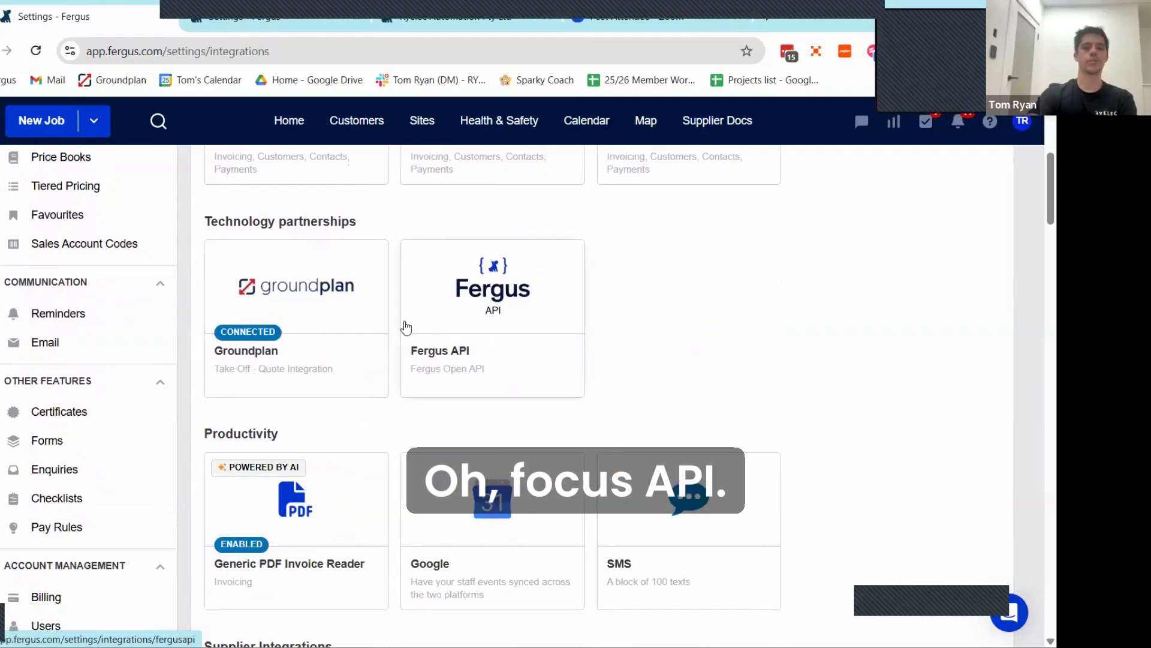
{"action": "scroll", "coordinate": [440, 304], "scroll_direction": "down", "scroll_amount": 4}
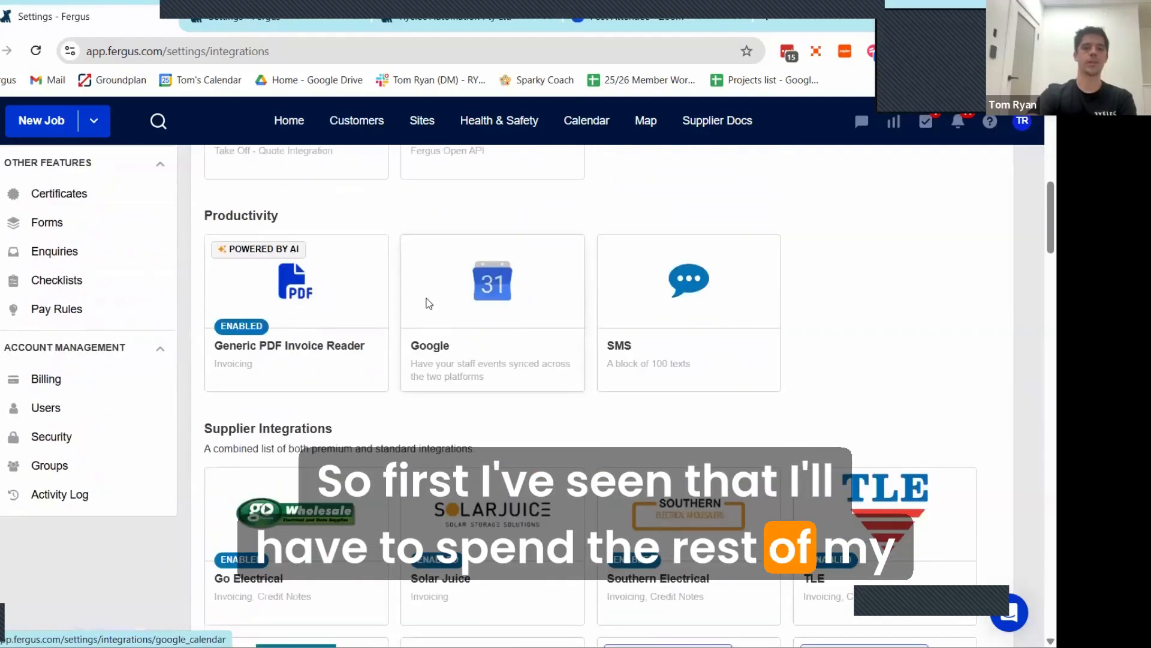
{"action": "scroll", "coordinate": [102, 345], "scroll_direction": "up", "scroll_amount": 5}
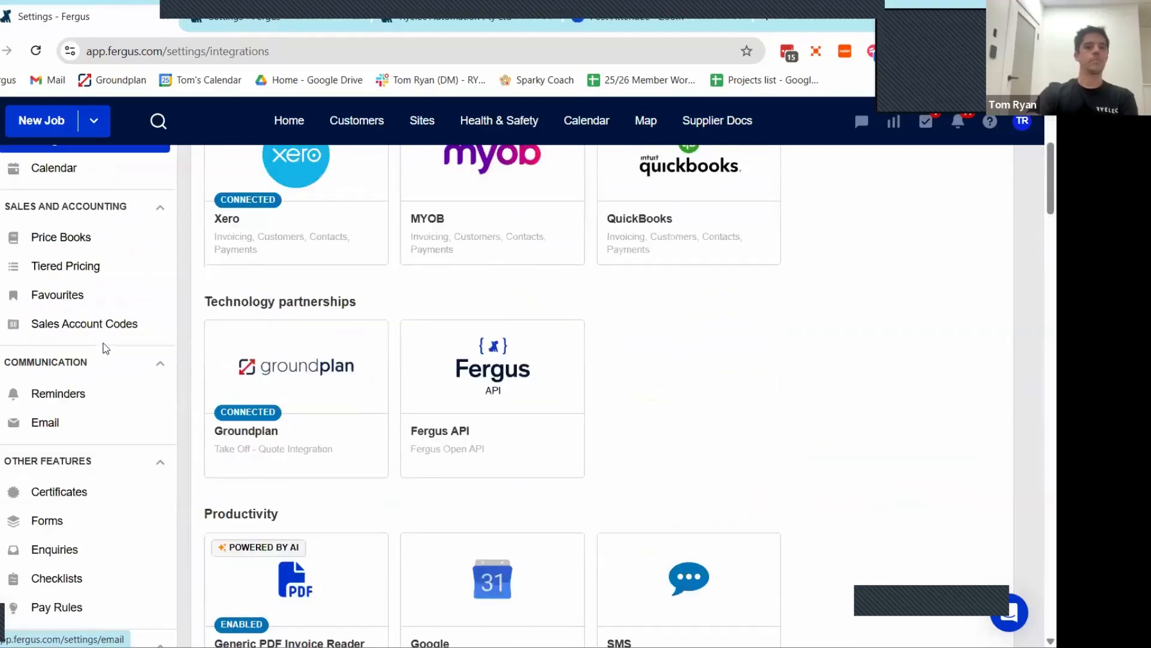
Step: View the sales account codes settings and examine the customer reminder options for quotes, estimates and invoices
{"action": "left_click", "coordinate": [79, 324]}
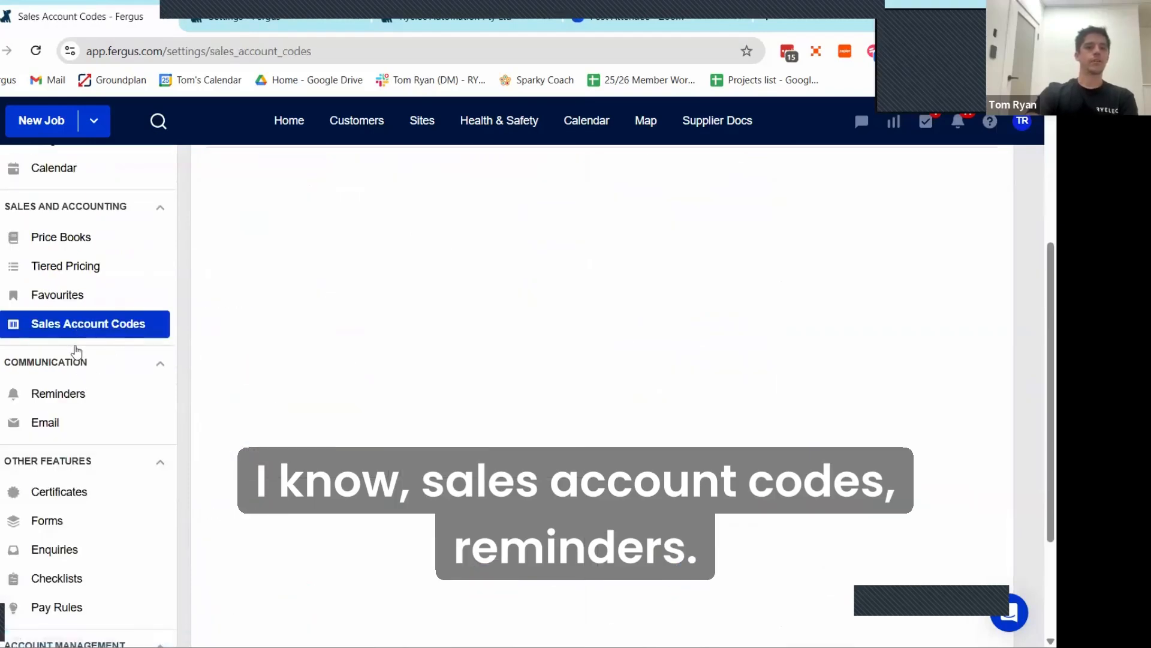
{"action": "scroll", "coordinate": [84, 342], "scroll_direction": "down", "scroll_amount": 1}
{"action": "left_click", "coordinate": [71, 324]}
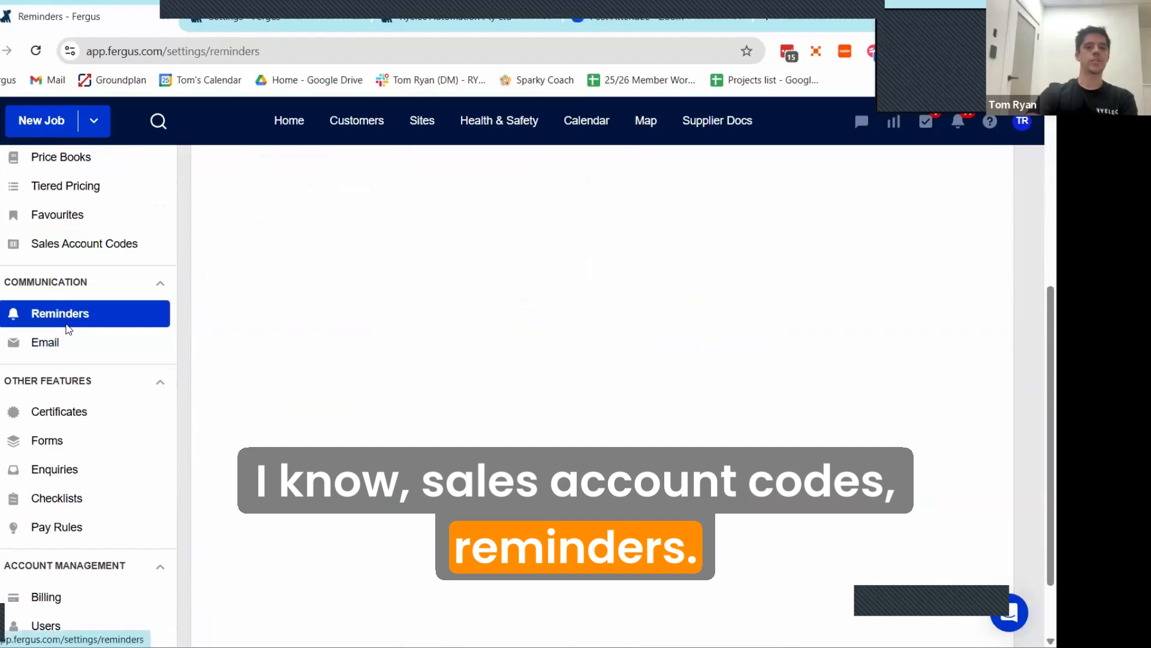
{"action": "scroll", "coordinate": [466, 356], "scroll_direction": "up", "scroll_amount": 3}
{"action": "scroll", "coordinate": [463, 351], "scroll_direction": "down", "scroll_amount": 2}
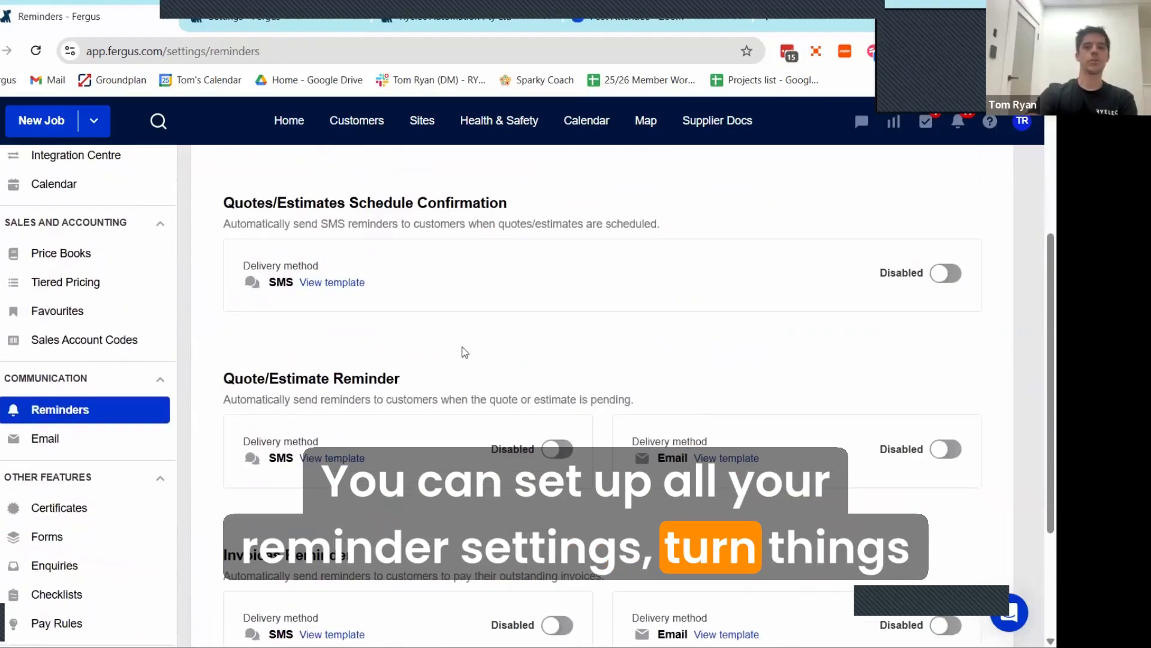
{"action": "scroll", "coordinate": [459, 350], "scroll_direction": "up", "scroll_amount": 3}
{"action": "scroll", "coordinate": [462, 350], "scroll_direction": "down", "scroll_amount": 6}
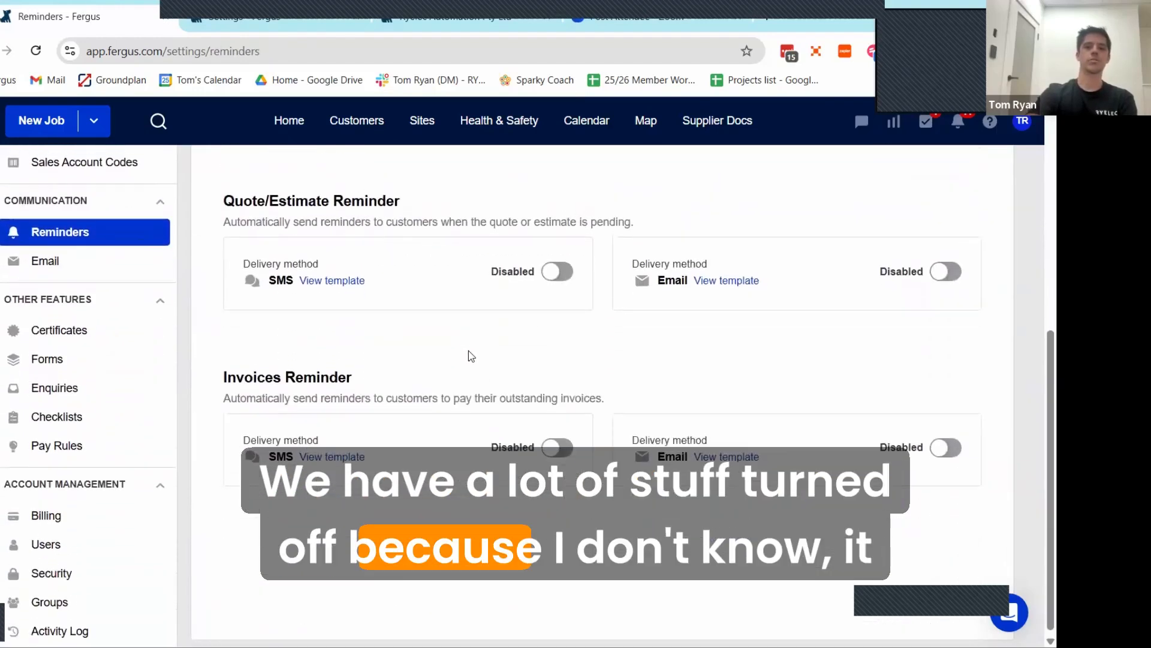
{"action": "scroll", "coordinate": [477, 347], "scroll_direction": "up", "scroll_amount": 4}
{"action": "scroll", "coordinate": [471, 351], "scroll_direction": "up", "scroll_amount": 1}
{"action": "scroll", "coordinate": [456, 350], "scroll_direction": "down", "scroll_amount": 4}
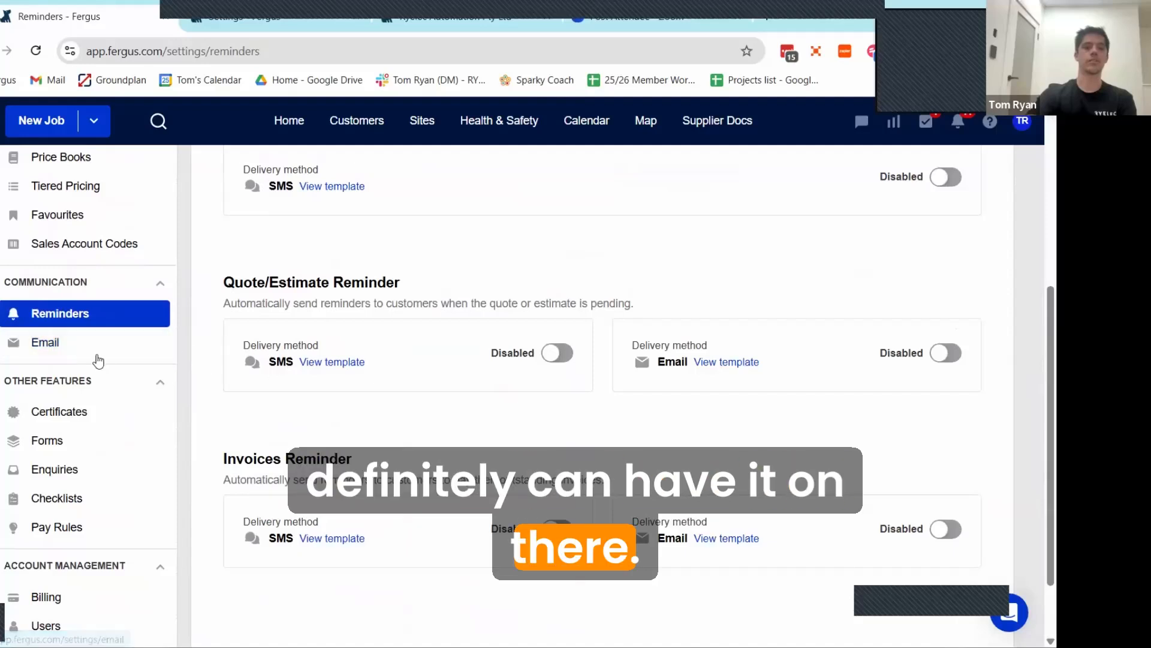
Step: View the email settings, including the sender addresses, copy address and connected email provider
{"action": "left_click", "coordinate": [66, 354]}
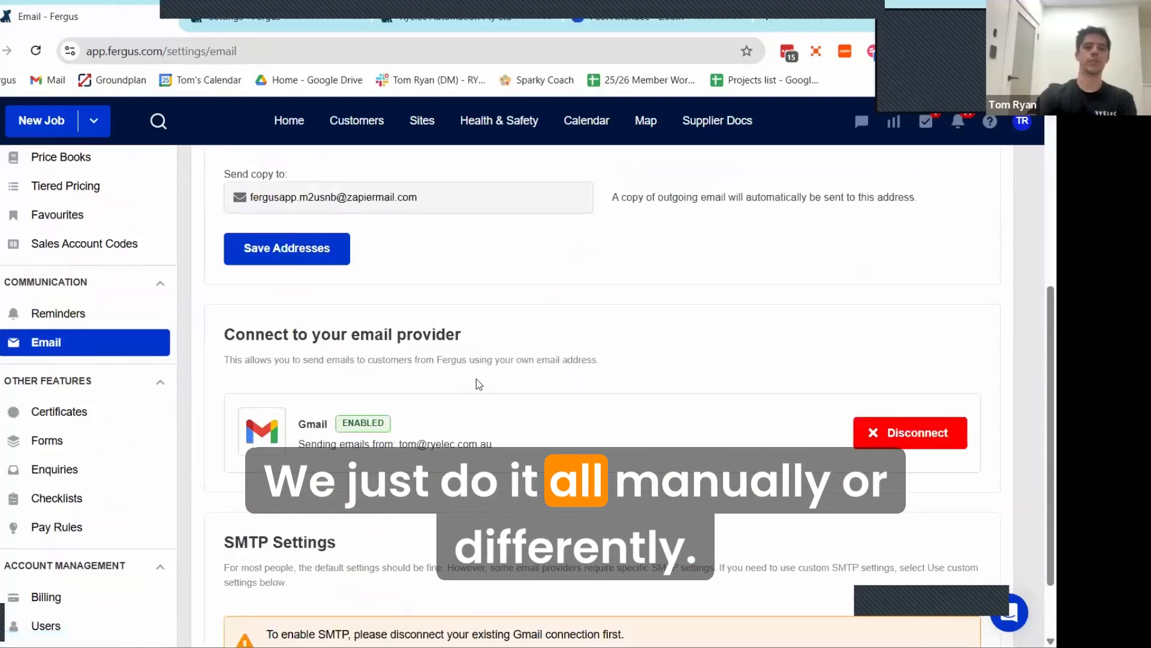
{"action": "scroll", "coordinate": [553, 408], "scroll_direction": "up", "scroll_amount": 4}
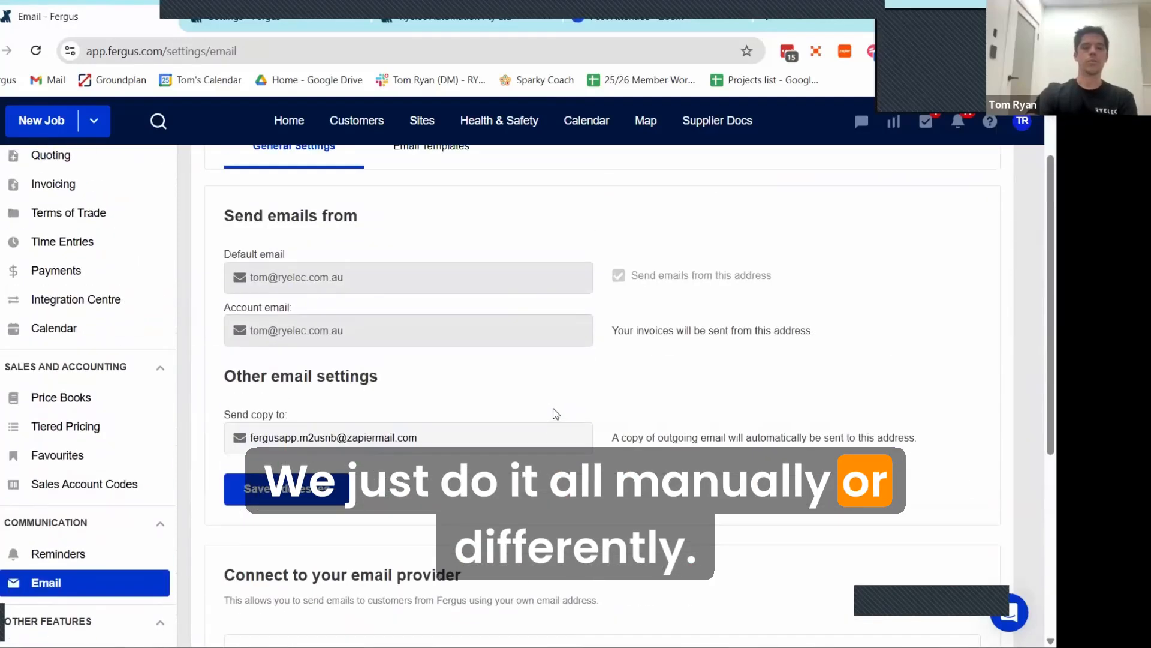
{"action": "scroll", "coordinate": [545, 419], "scroll_direction": "down", "scroll_amount": 5}
{"action": "scroll", "coordinate": [467, 411], "scroll_direction": "up", "scroll_amount": 3}
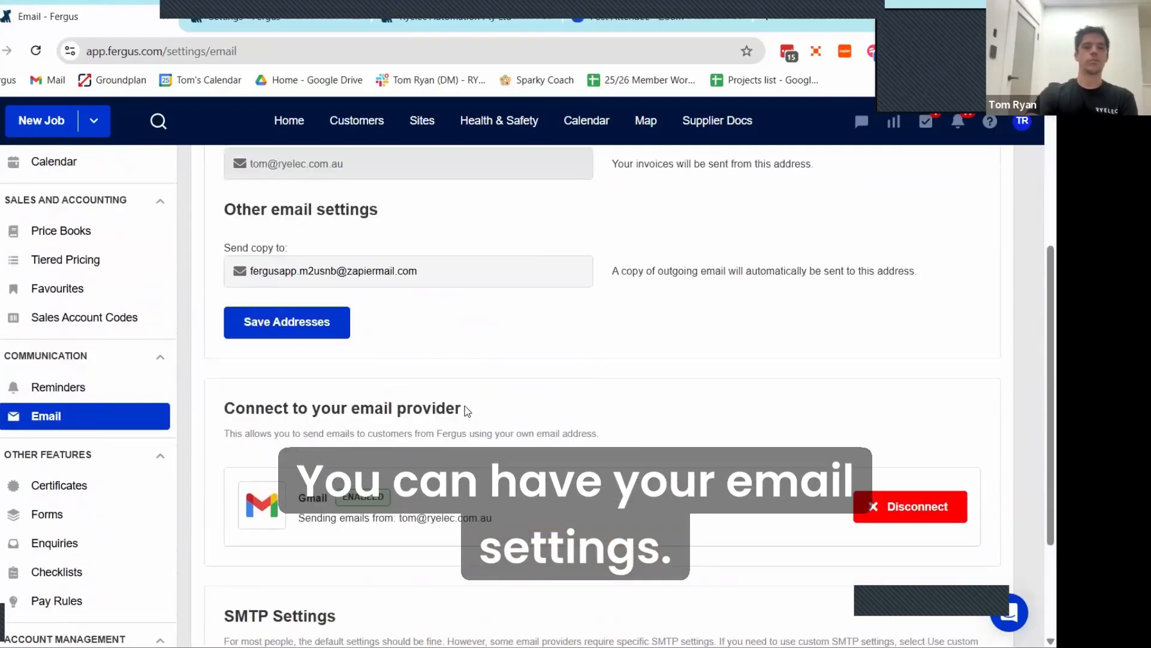
{"action": "scroll", "coordinate": [467, 411], "scroll_direction": "up", "scroll_amount": 2}
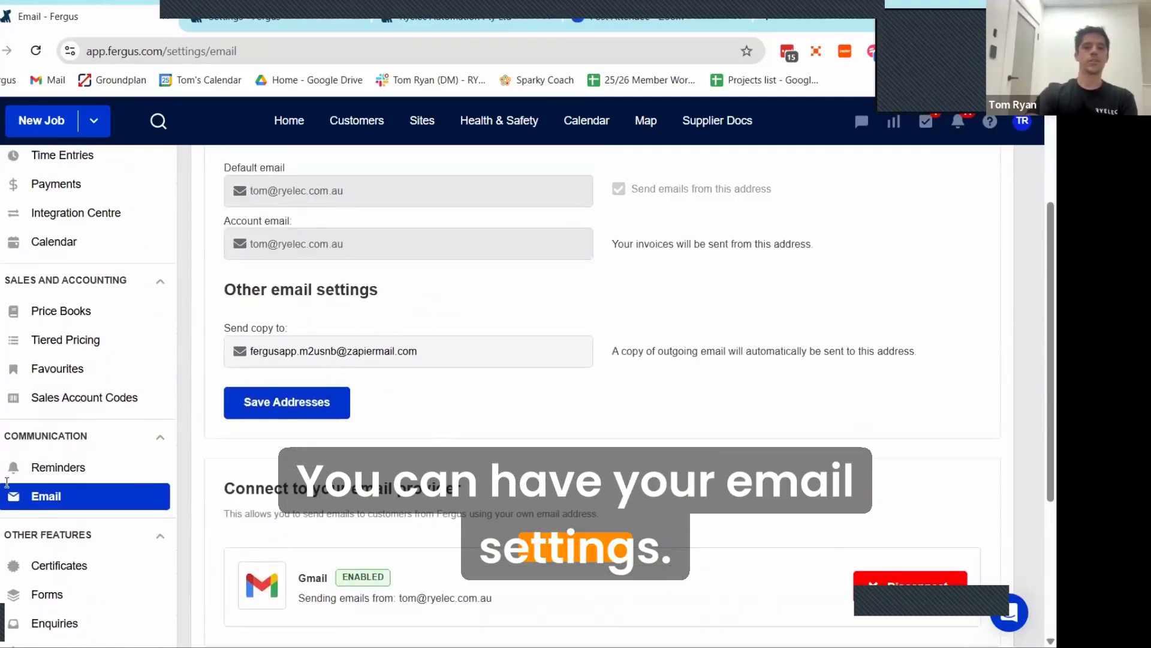
Step: Examine the copy address for outgoing emails and the email provider connection in the email settings
{"action": "left_click", "coordinate": [426, 353]}
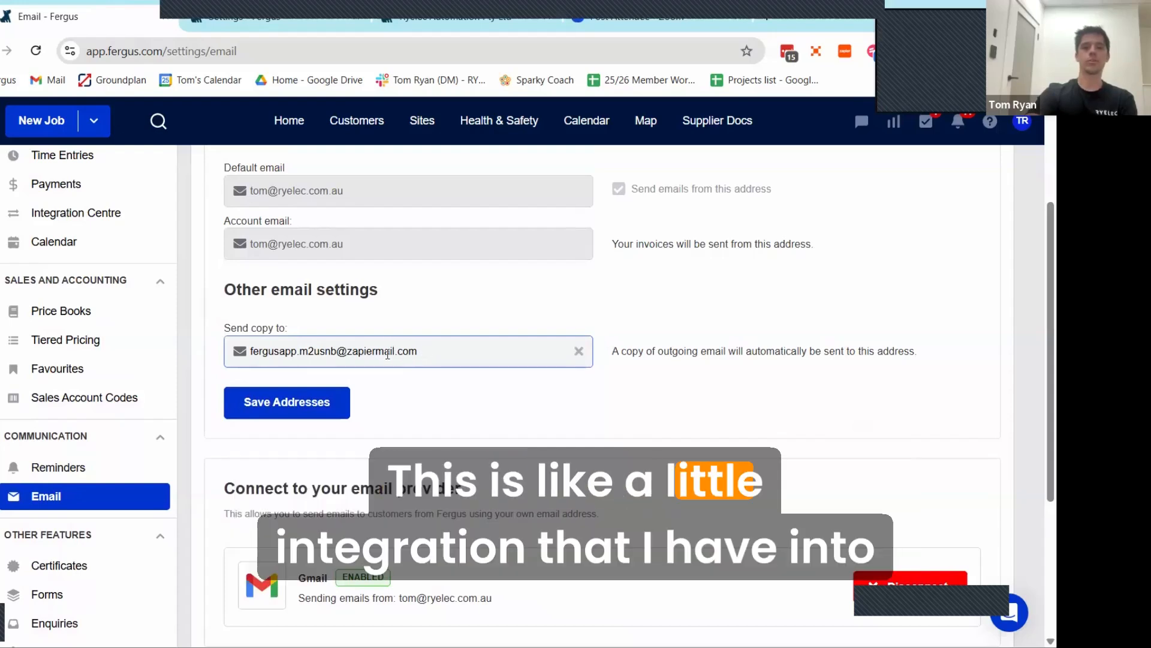
{"action": "left_click_drag", "start_coordinate": [276, 356], "coordinate": [249, 357]}
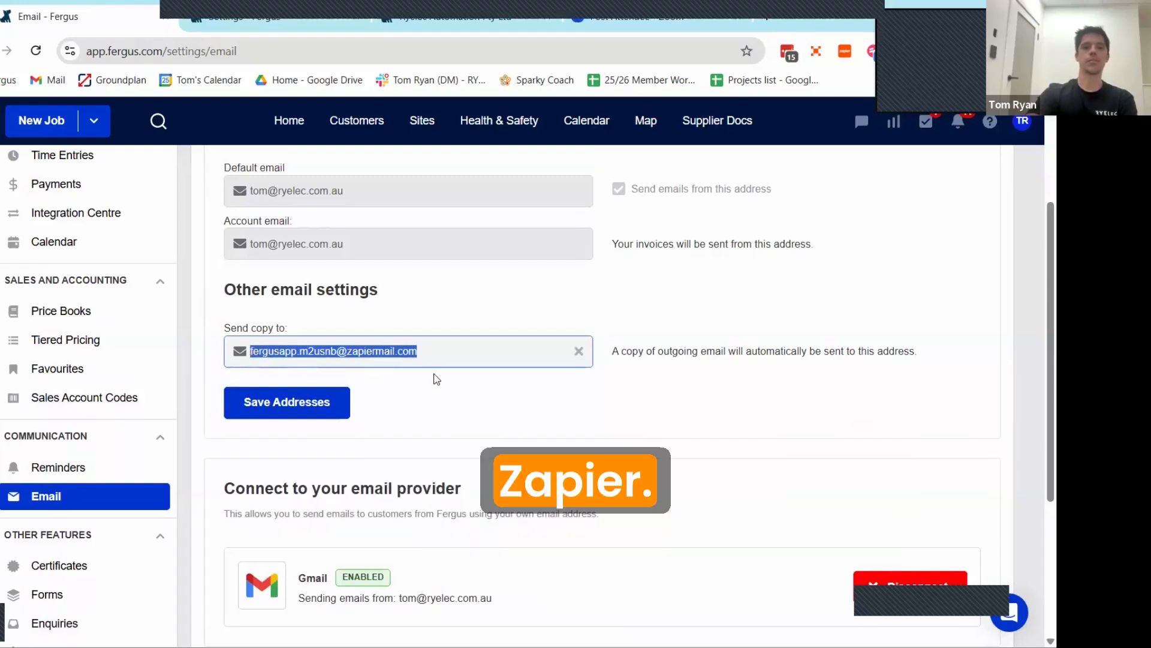
{"action": "left_click", "coordinate": [279, 372]}
{"action": "scroll", "coordinate": [60, 407], "scroll_direction": "down", "scroll_amount": 1}
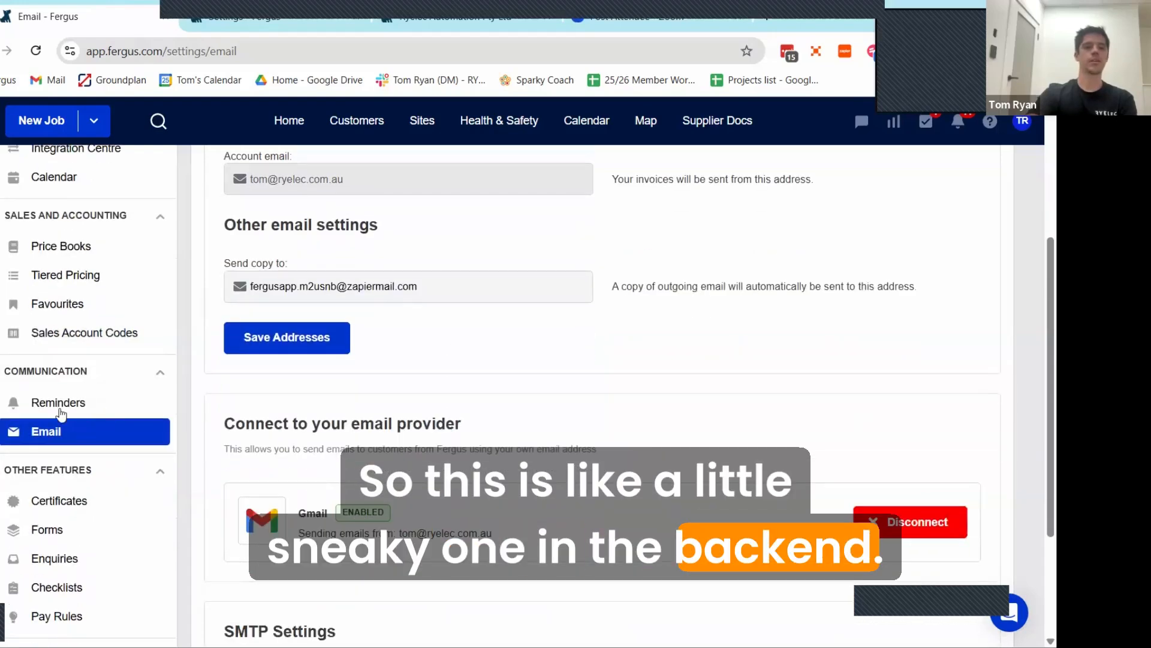
Step: View the certificates settings and look through the list of custom form templates
{"action": "left_click", "coordinate": [59, 500]}
{"action": "left_click", "coordinate": [78, 443]}
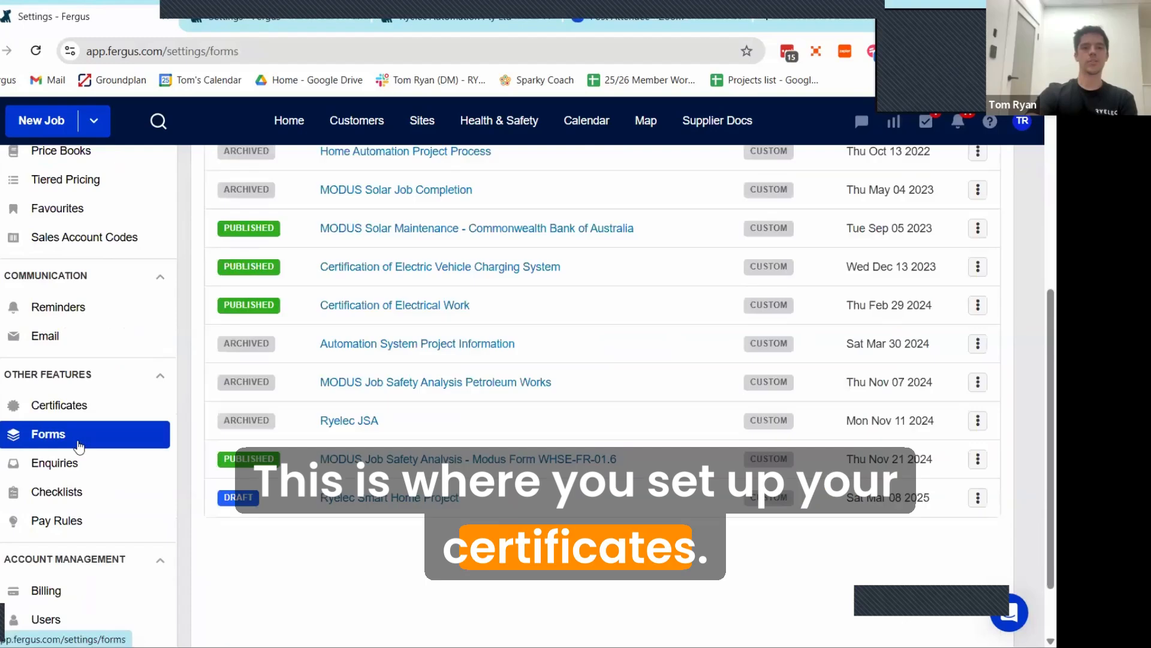
{"action": "scroll", "coordinate": [411, 429], "scroll_direction": "up", "scroll_amount": 5}
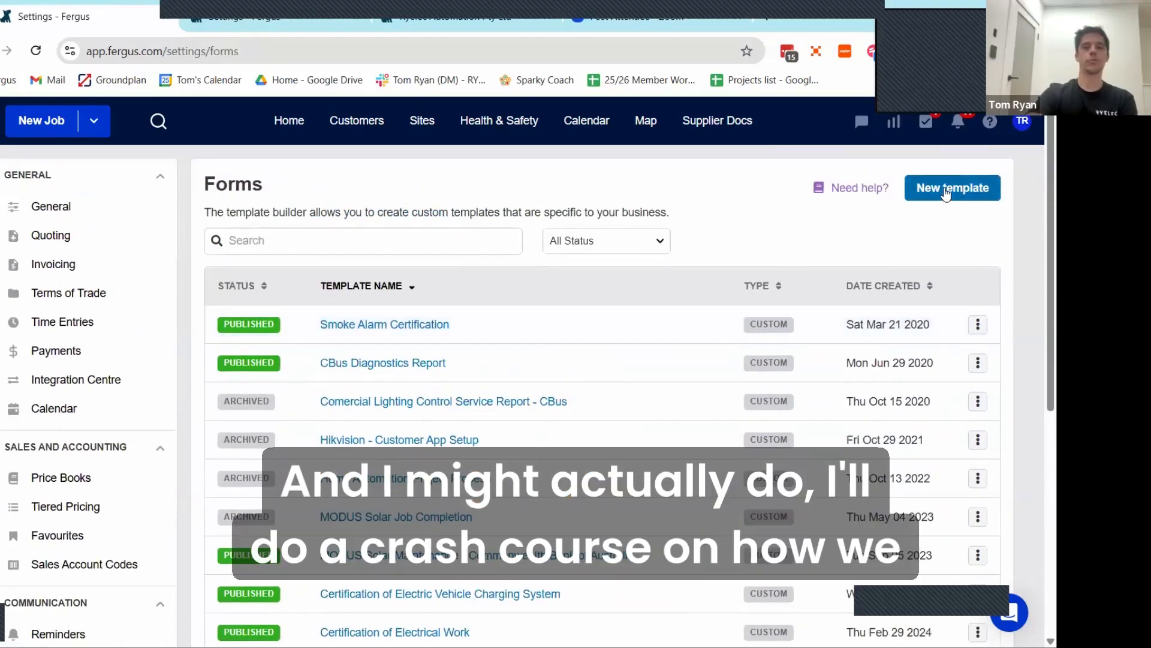
Step: Open a blank new form template and examine the builder's layout options and form elements
{"action": "left_click", "coordinate": [945, 190]}
{"action": "scroll", "coordinate": [565, 385], "scroll_direction": "down", "scroll_amount": 4}
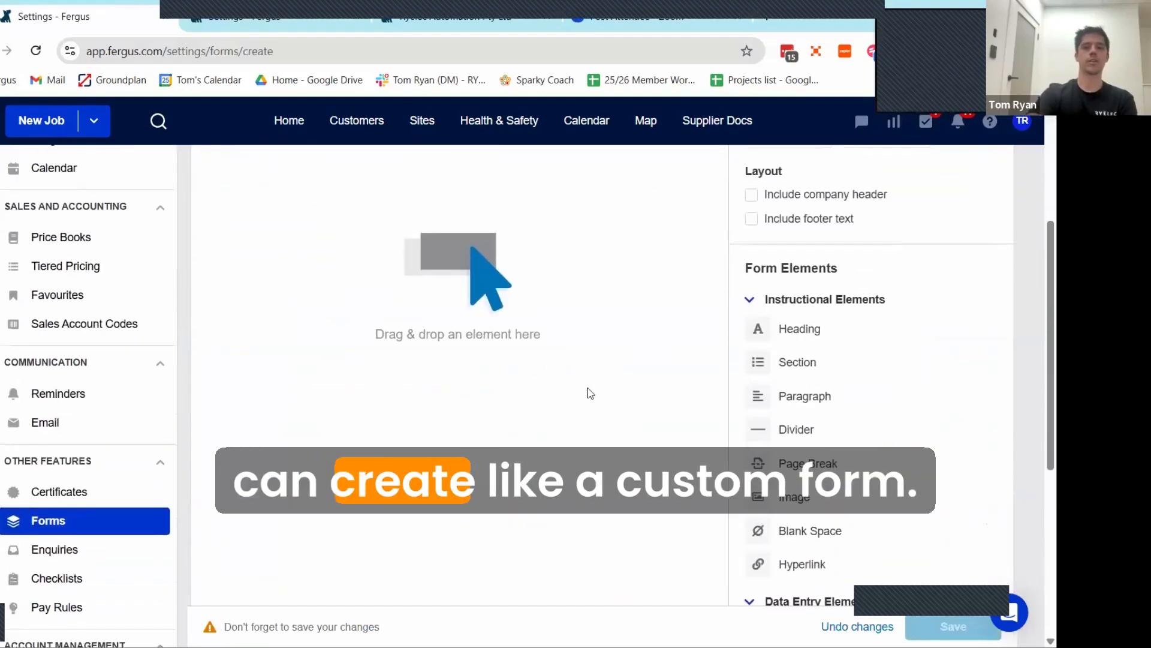
{"action": "scroll", "coordinate": [588, 388], "scroll_direction": "up", "scroll_amount": 3}
{"action": "scroll", "coordinate": [550, 379], "scroll_direction": "up", "scroll_amount": 3}
{"action": "scroll", "coordinate": [514, 360], "scroll_direction": "down", "scroll_amount": 5}
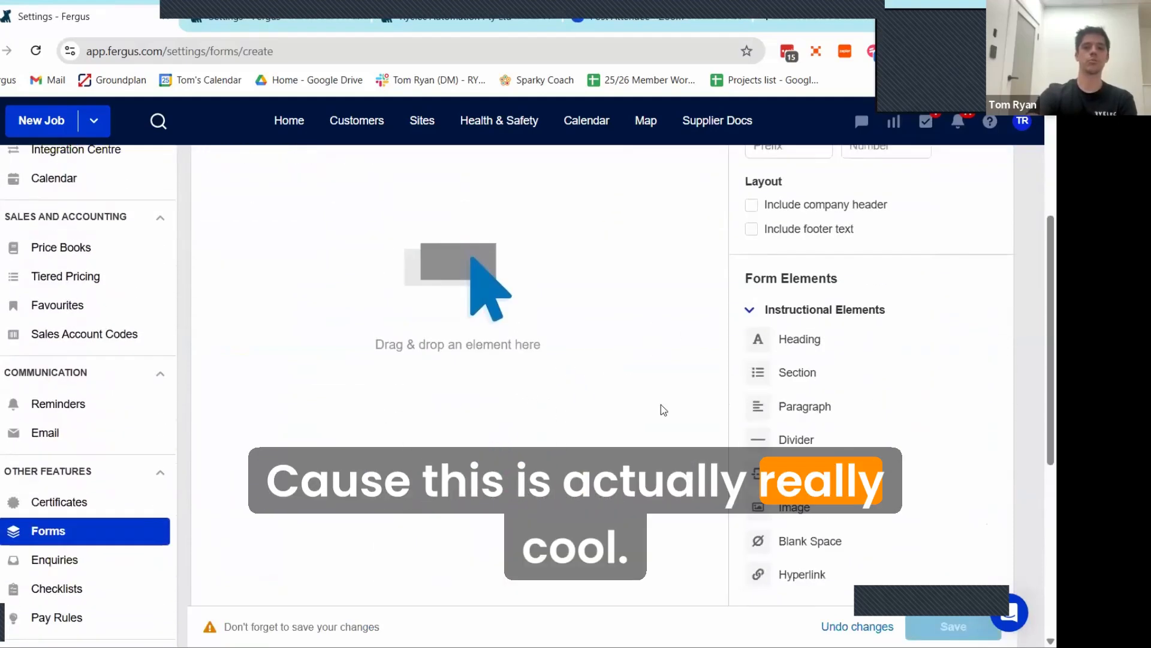
{"action": "scroll", "coordinate": [809, 415], "scroll_direction": "down", "scroll_amount": 4}
Step: View the website contact form guides in the enquiries settings and the saved checklist templates
{"action": "scroll", "coordinate": [146, 370], "scroll_direction": "up", "scroll_amount": 1}
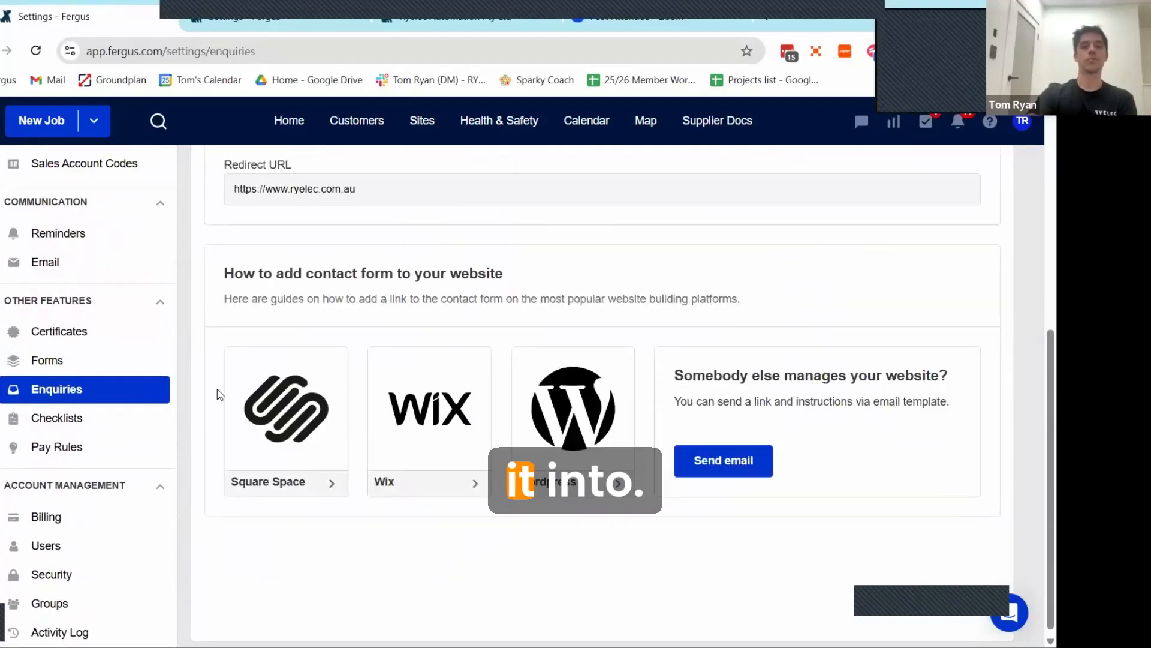
{"action": "left_click", "coordinate": [66, 418]}
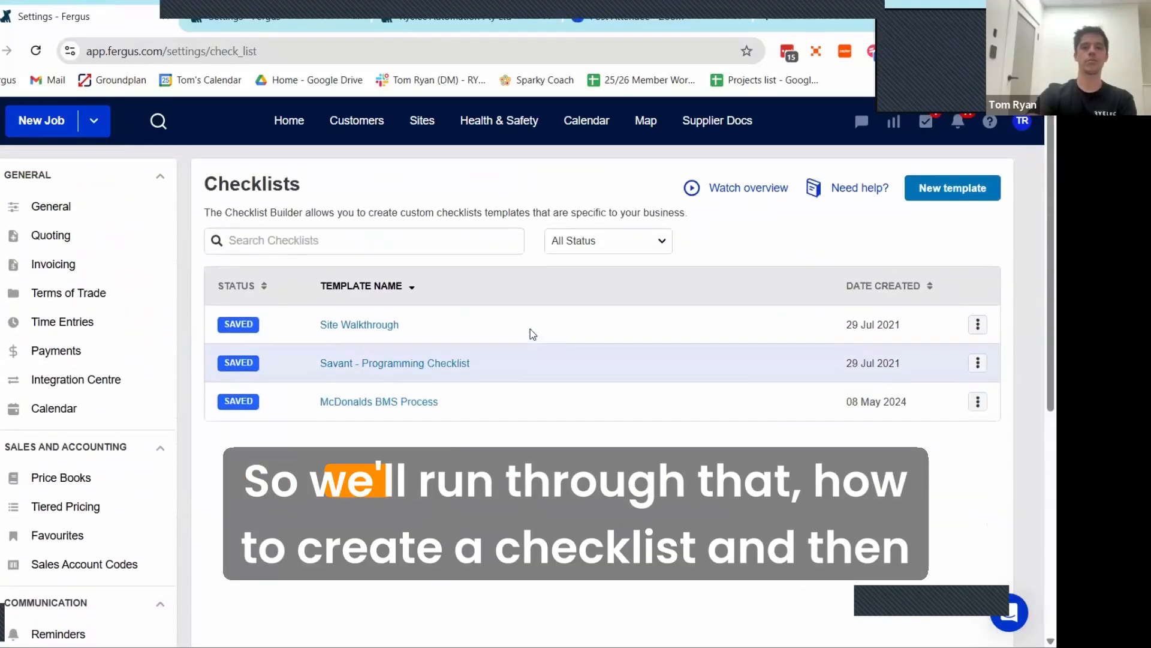
{"action": "scroll", "coordinate": [120, 419], "scroll_direction": "down", "scroll_amount": 4}
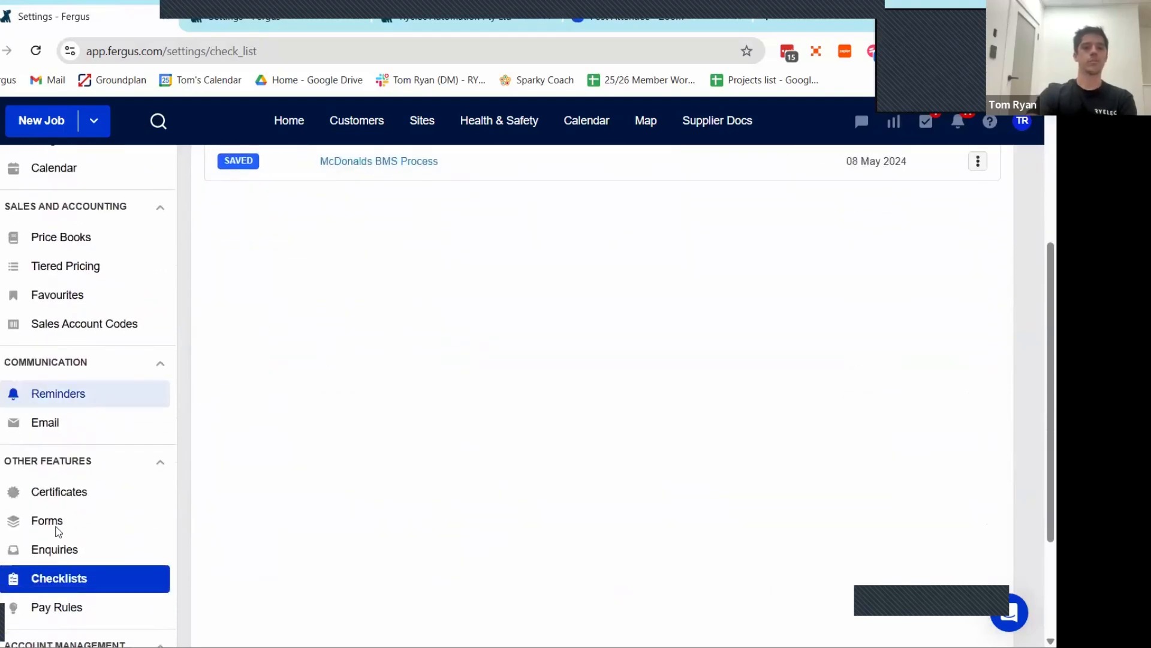
Step: Examine the Employee Pay Rules settings and their description of overtime rates
{"action": "left_click", "coordinate": [56, 607]}
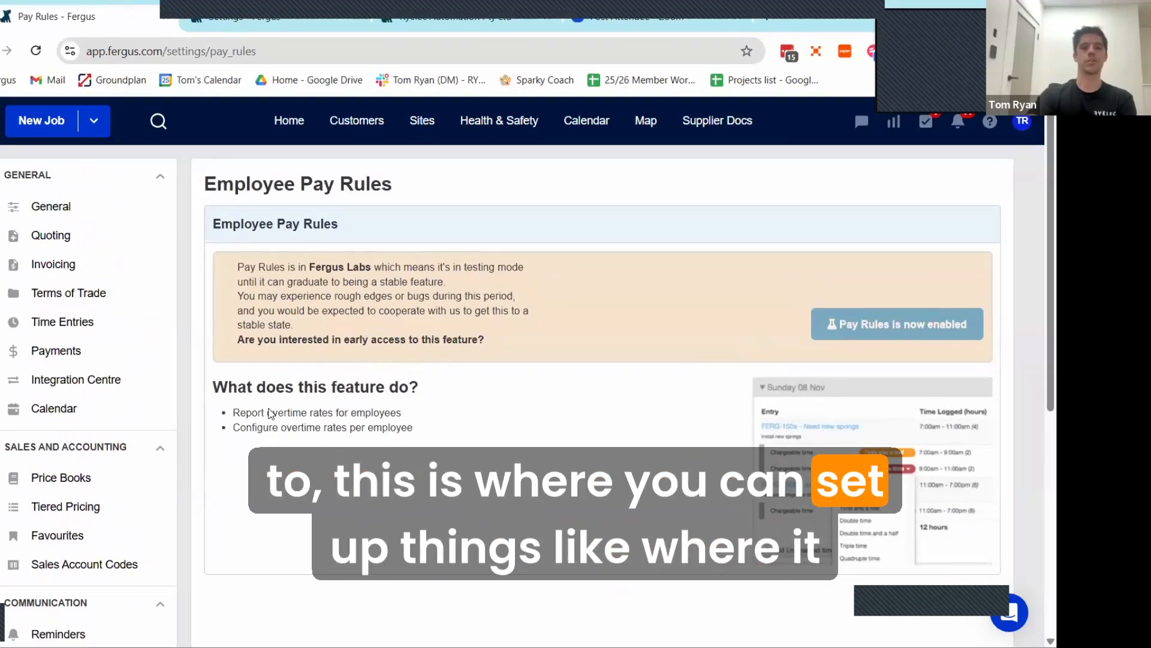
{"action": "scroll", "coordinate": [475, 401], "scroll_direction": "down", "scroll_amount": 3}
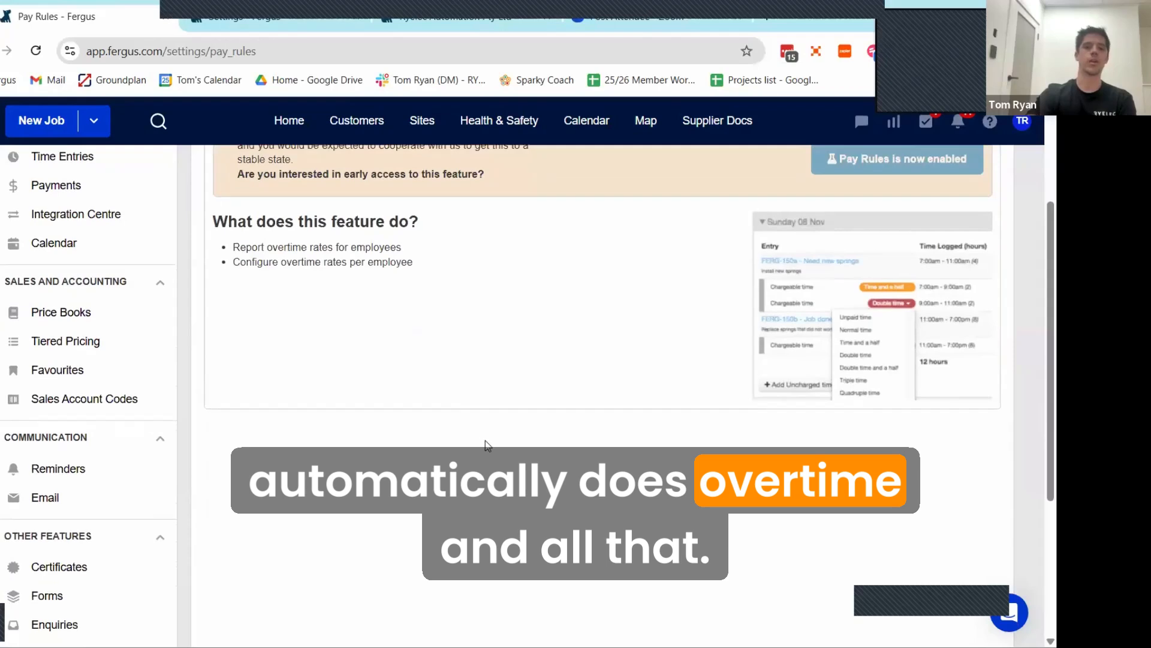
{"action": "scroll", "coordinate": [485, 441], "scroll_direction": "down", "scroll_amount": 1}
{"action": "scroll", "coordinate": [67, 483], "scroll_direction": "down", "scroll_amount": 1}
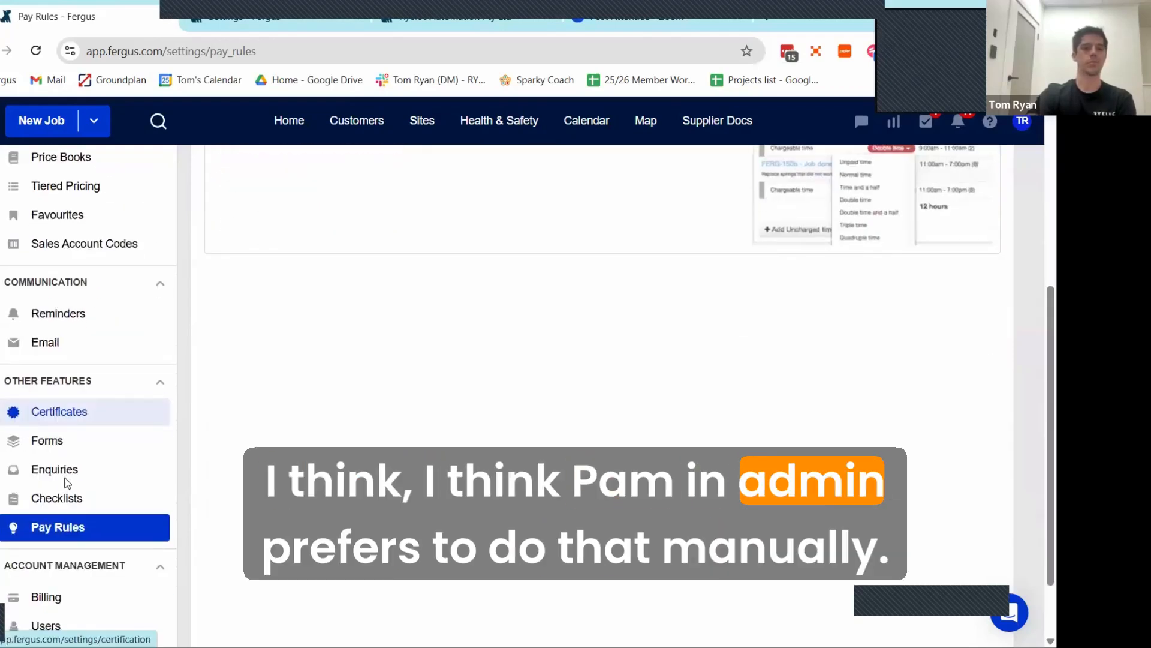
Step: Examine the billing settings, including the monthly bill breakdown, payment information and billing history
{"action": "left_click", "coordinate": [46, 596]}
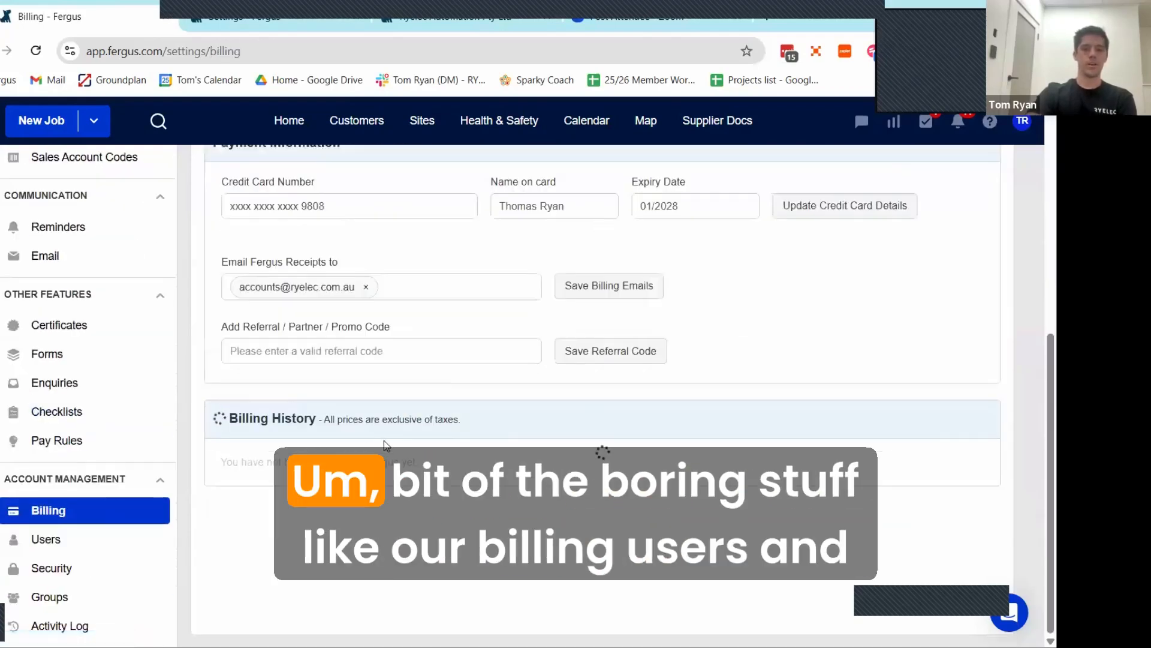
{"action": "scroll", "coordinate": [418, 436], "scroll_direction": "up", "scroll_amount": 2}
{"action": "scroll", "coordinate": [441, 429], "scroll_direction": "up", "scroll_amount": 2}
{"action": "scroll", "coordinate": [442, 430], "scroll_direction": "down", "scroll_amount": 2}
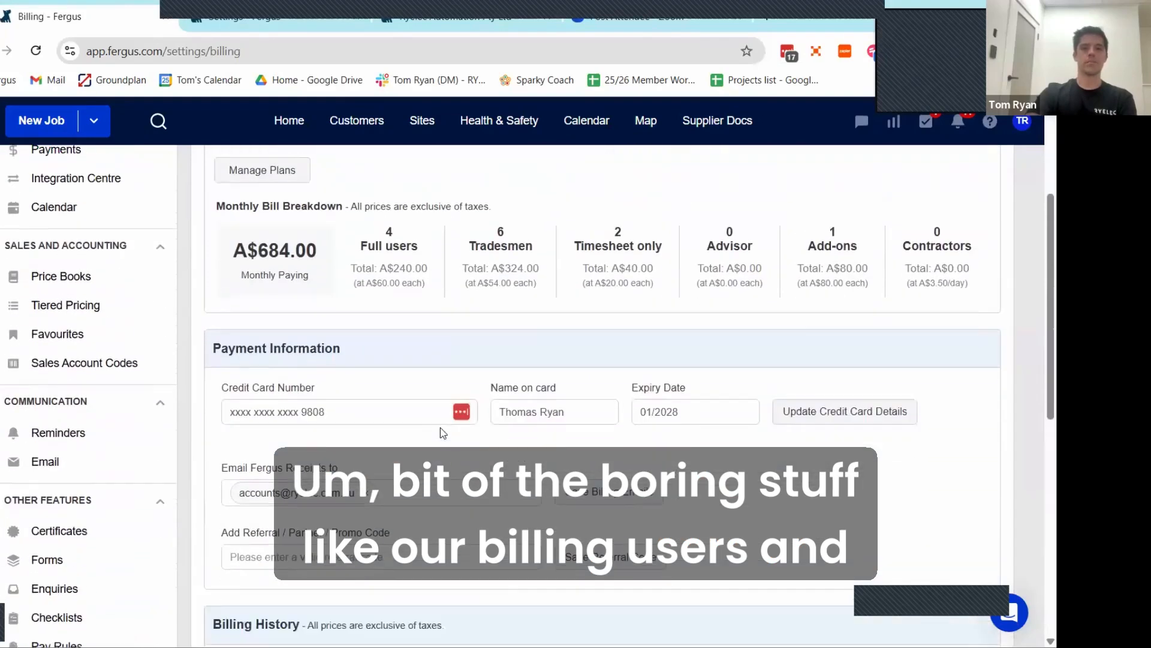
{"action": "scroll", "coordinate": [456, 329], "scroll_direction": "down", "scroll_amount": 2}
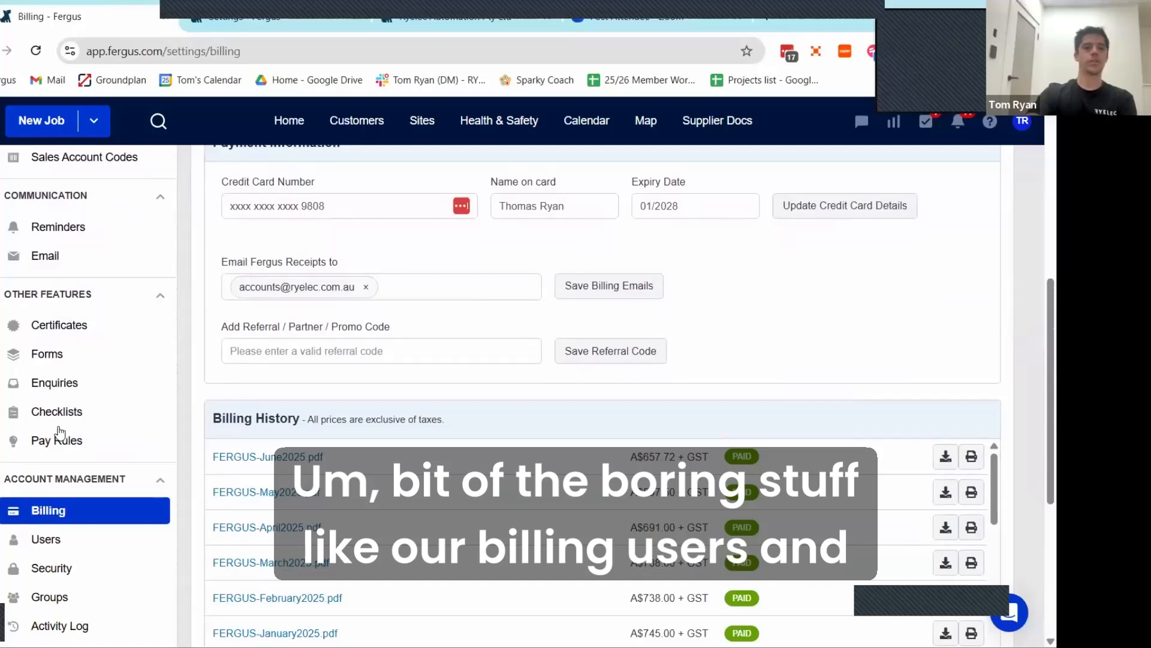
{"action": "scroll", "coordinate": [78, 500], "scroll_direction": "down", "scroll_amount": 1}
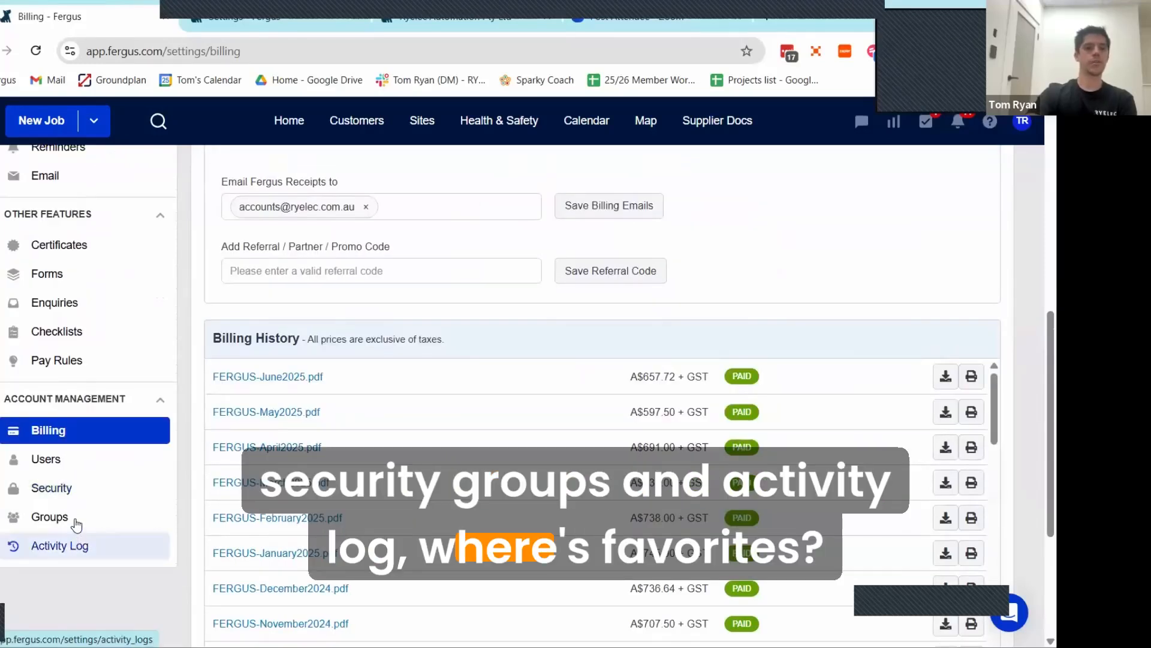
Step: Open the Favourites settings and look through the top-level folders and the Packages subfolders
{"action": "scroll", "coordinate": [72, 376], "scroll_direction": "up", "scroll_amount": 4}
{"action": "left_click", "coordinate": [73, 375]}
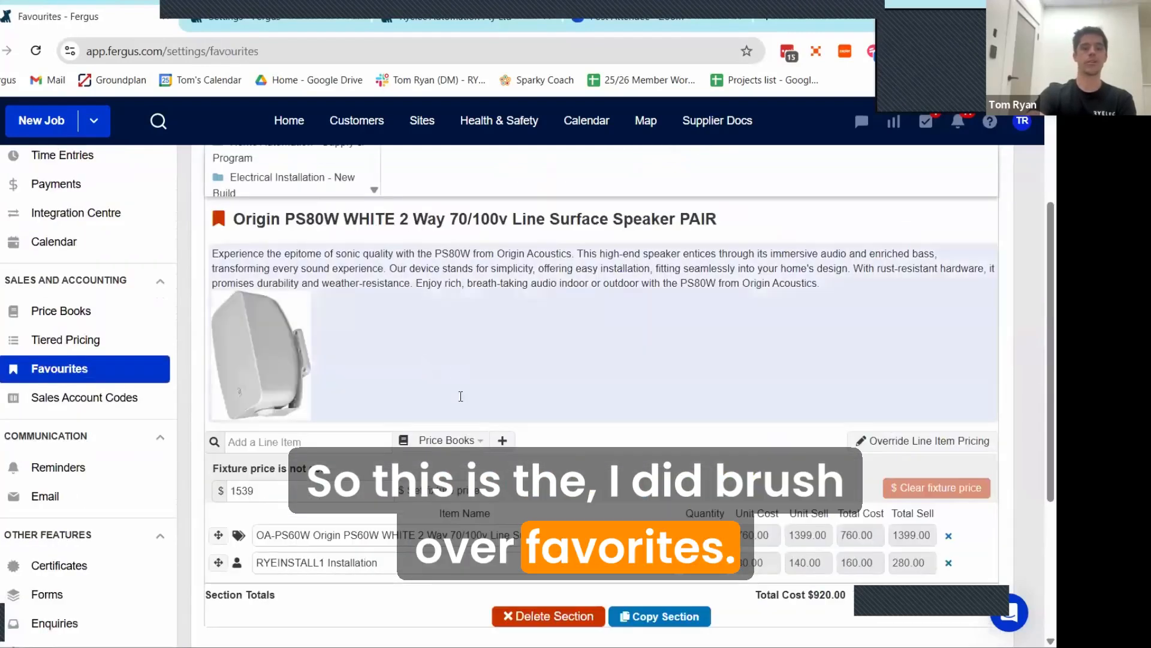
{"action": "scroll", "coordinate": [425, 412], "scroll_direction": "up", "scroll_amount": 2}
{"action": "scroll", "coordinate": [424, 413], "scroll_direction": "up", "scroll_amount": 1}
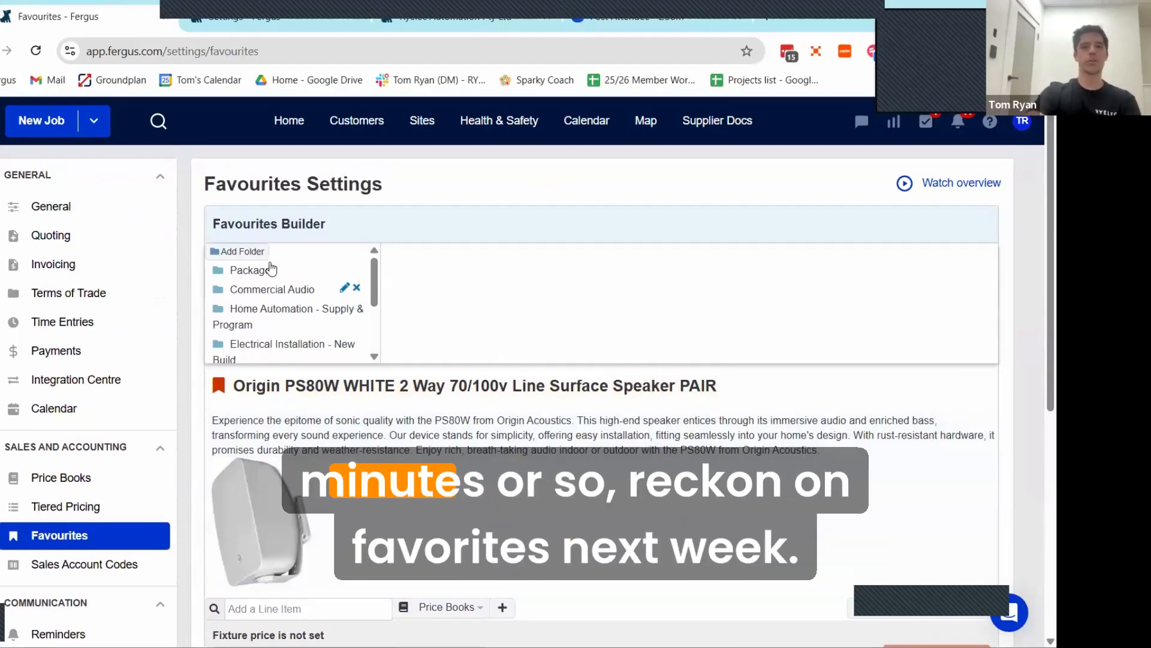
{"action": "left_click", "coordinate": [240, 271]}
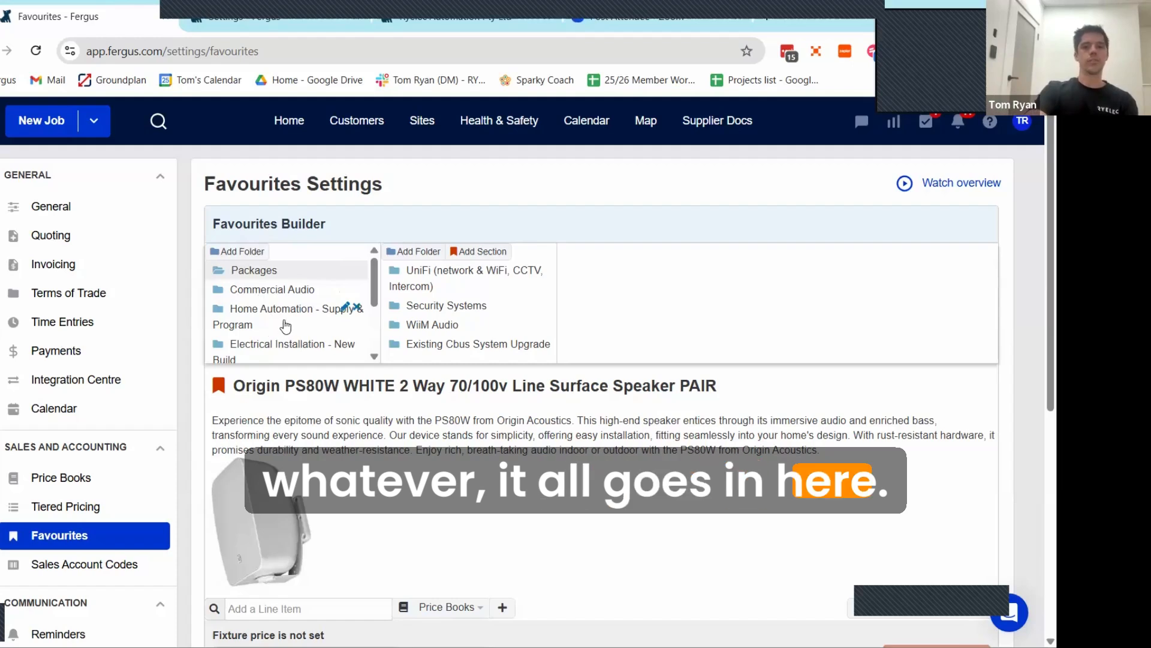
{"action": "scroll", "coordinate": [286, 325], "scroll_direction": "down", "scroll_amount": 2}
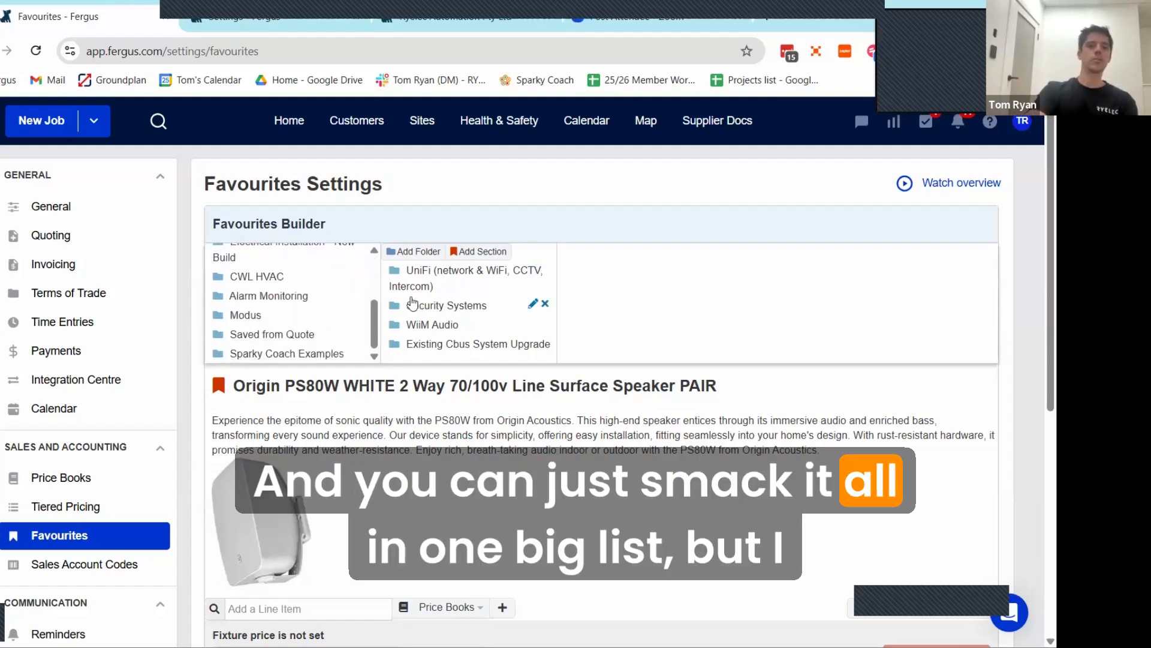
{"action": "scroll", "coordinate": [276, 335], "scroll_direction": "up", "scroll_amount": 3}
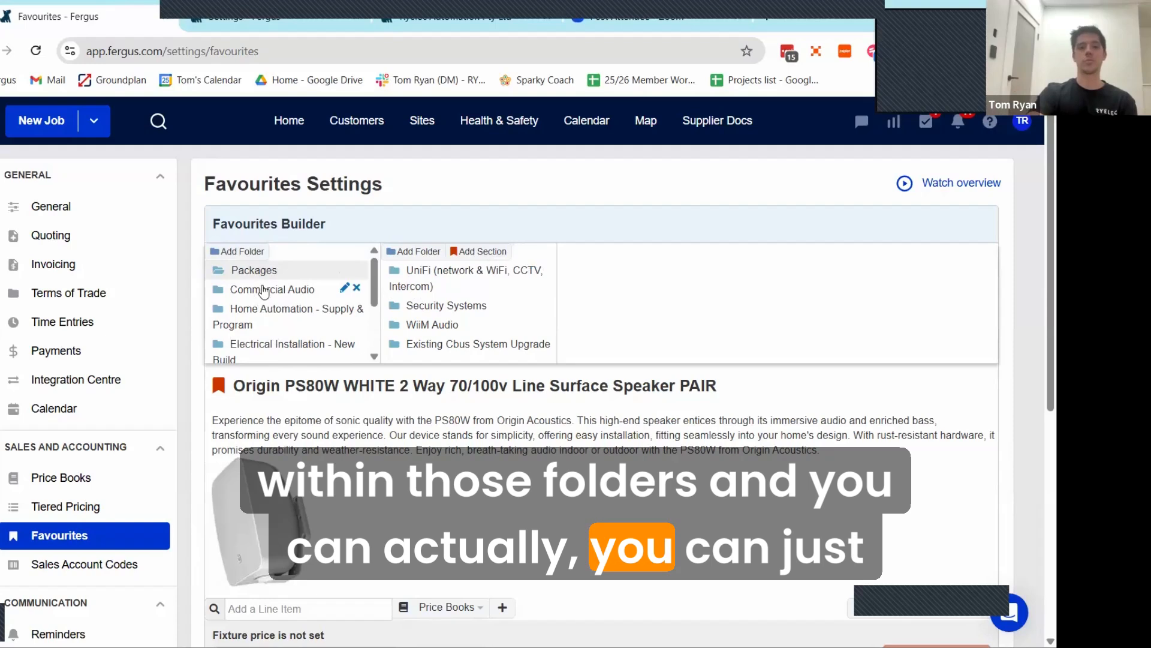
Step: Open the engraved-button Core KNX Eclipse Switch favourite from the Home Automation - Supply & Program folder's Switches & Sensors, Switches & Thermostats and Core KNX subfolders
{"action": "left_click", "coordinate": [259, 316]}
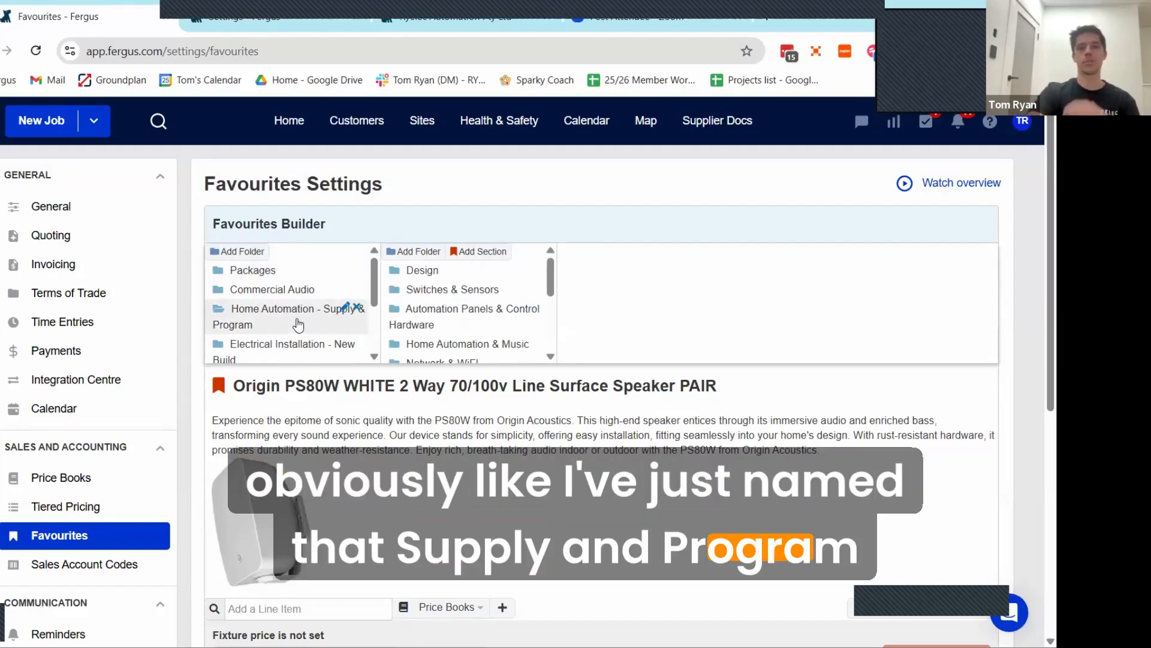
{"action": "left_click", "coordinate": [422, 270]}
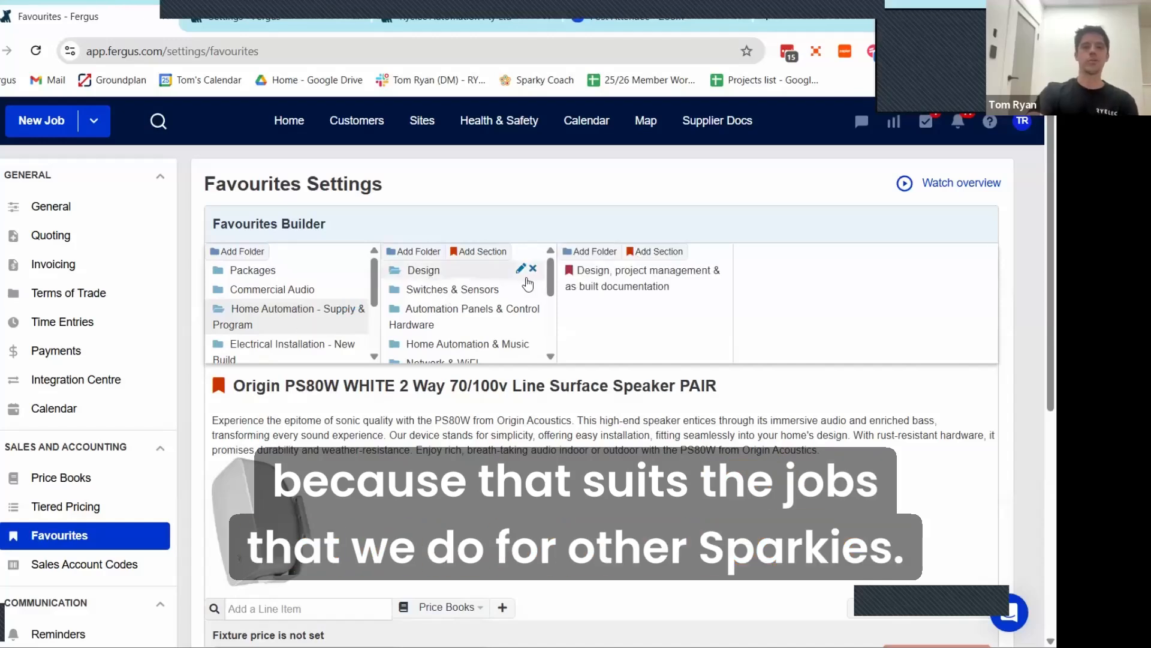
{"action": "left_click", "coordinate": [454, 293]}
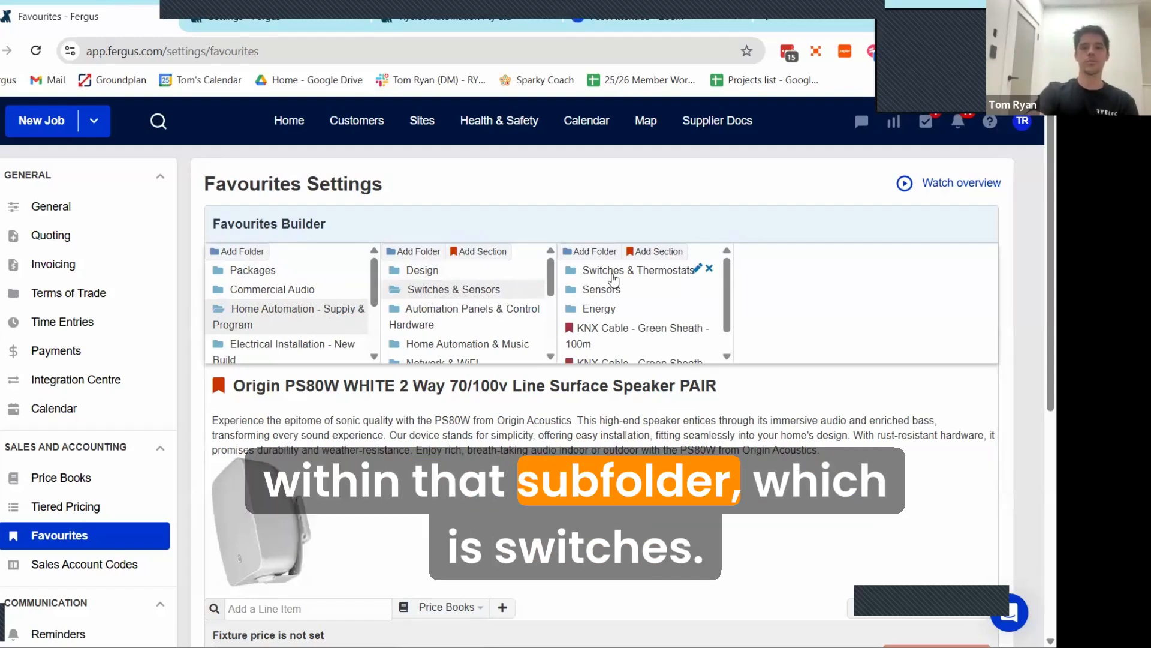
{"action": "left_click", "coordinate": [684, 278]}
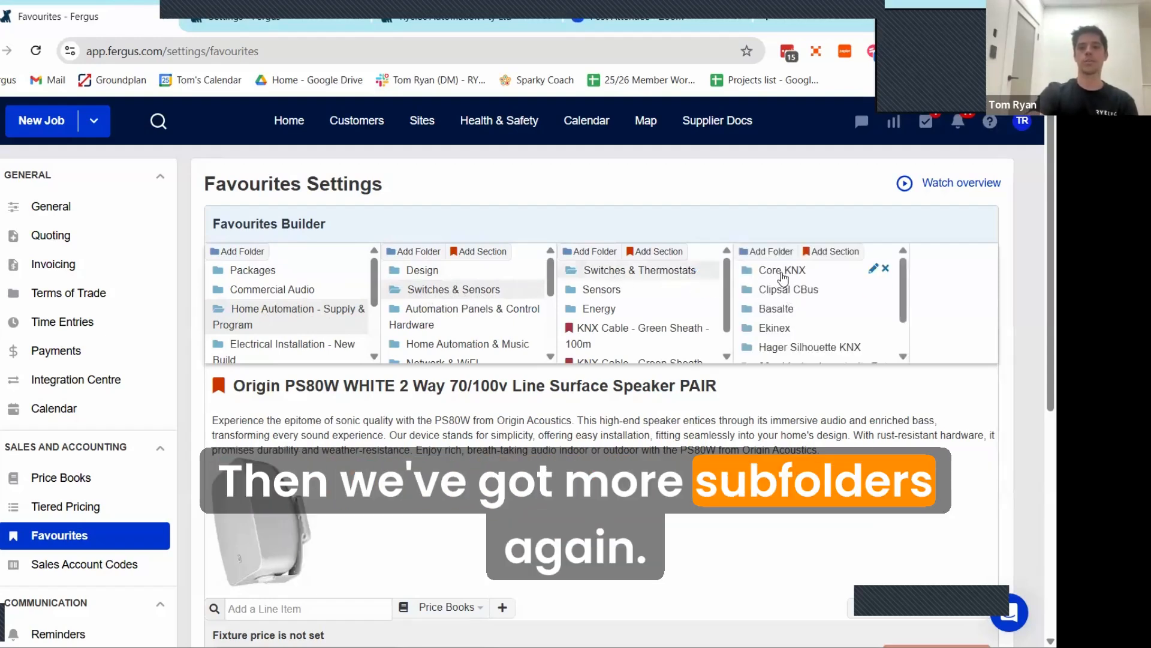
{"action": "left_click", "coordinate": [807, 272]}
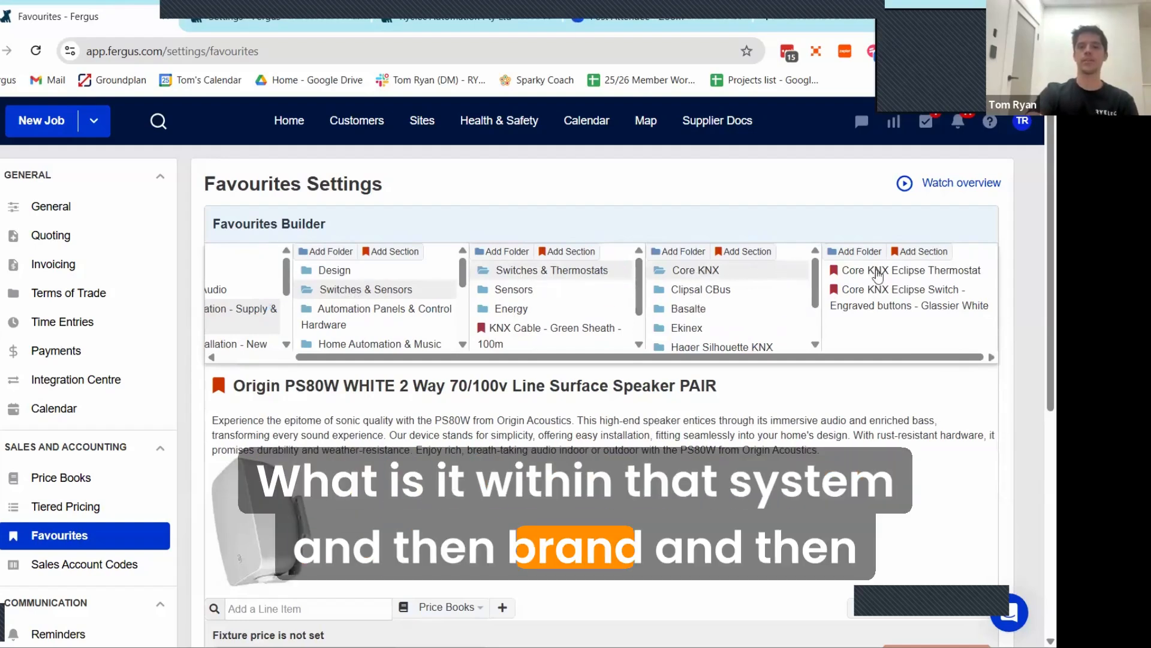
{"action": "left_click", "coordinate": [877, 299]}
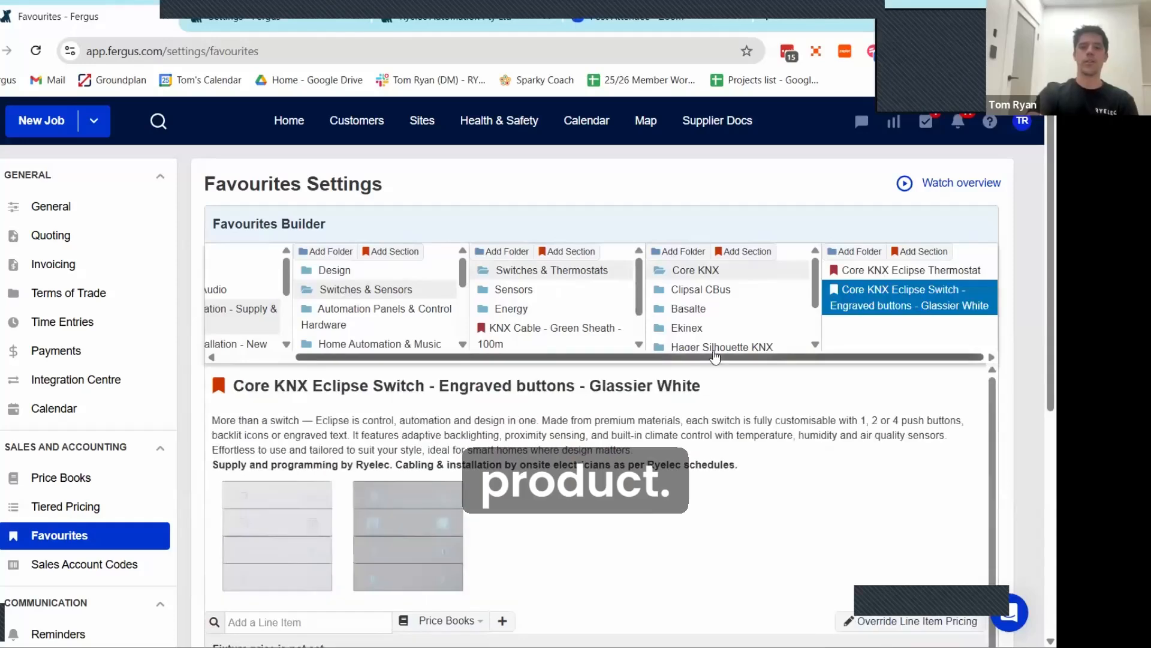
Step: Examine the Core KNX Eclipse Switch favourite's description, images, line items and pricing
{"action": "scroll", "coordinate": [669, 369], "scroll_direction": "down", "scroll_amount": 5}
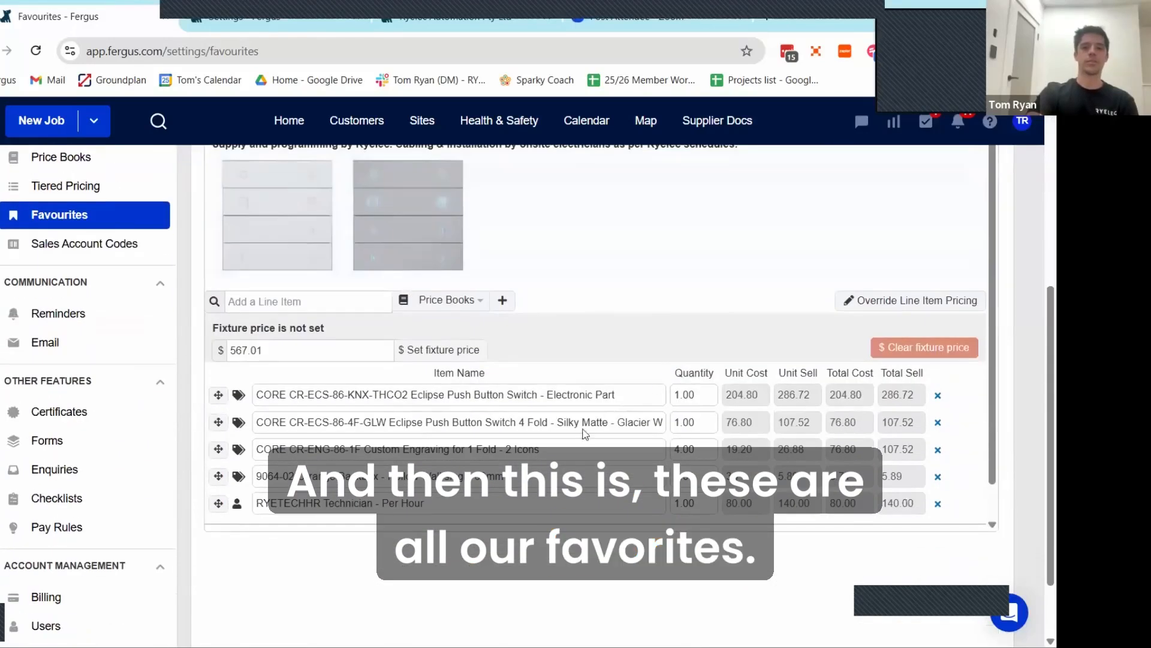
{"action": "scroll", "coordinate": [565, 438], "scroll_direction": "up", "scroll_amount": 1}
{"action": "scroll", "coordinate": [566, 438], "scroll_direction": "up", "scroll_amount": 1}
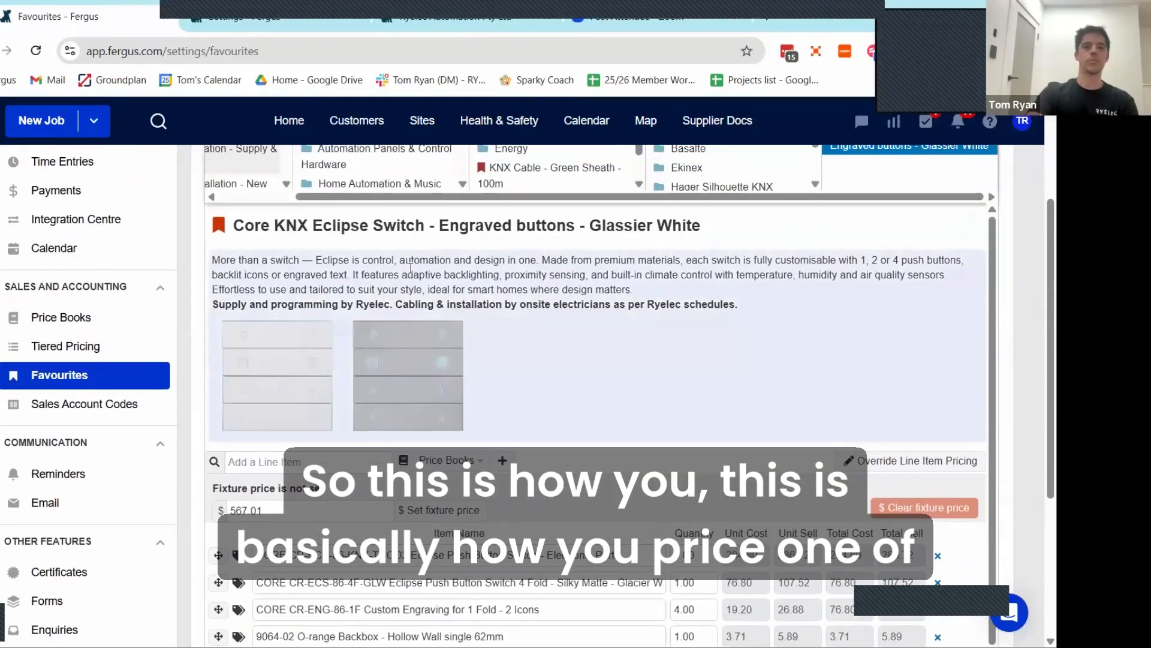
{"action": "scroll", "coordinate": [486, 329], "scroll_direction": "down", "scroll_amount": 3}
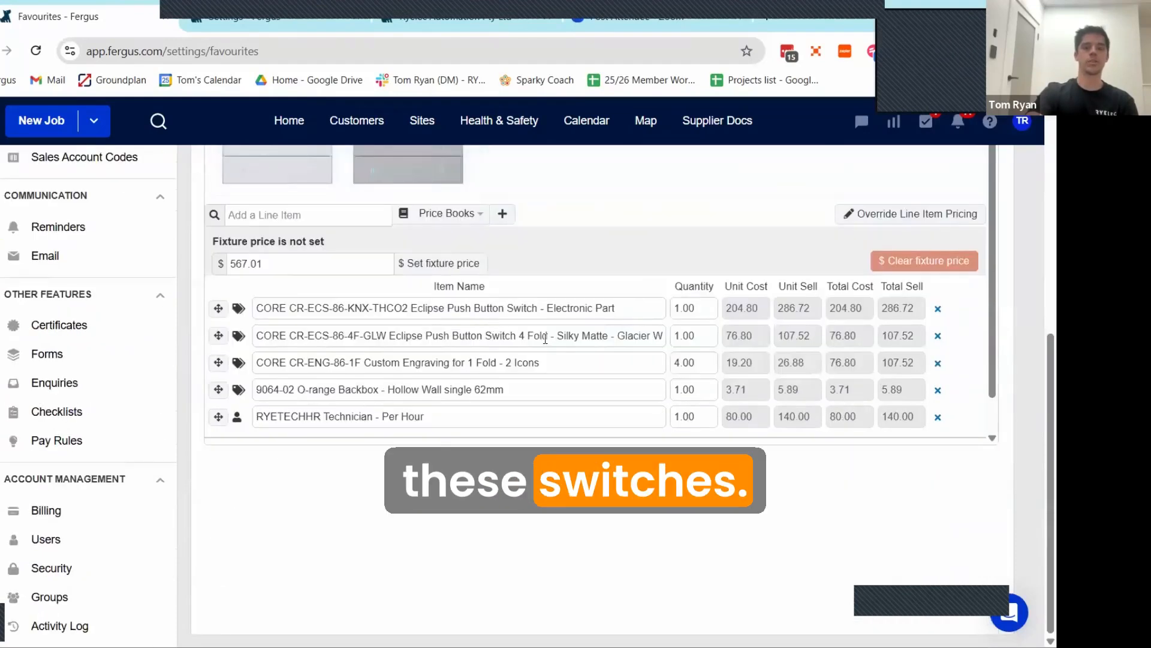
{"action": "scroll", "coordinate": [609, 386], "scroll_direction": "up", "scroll_amount": 1}
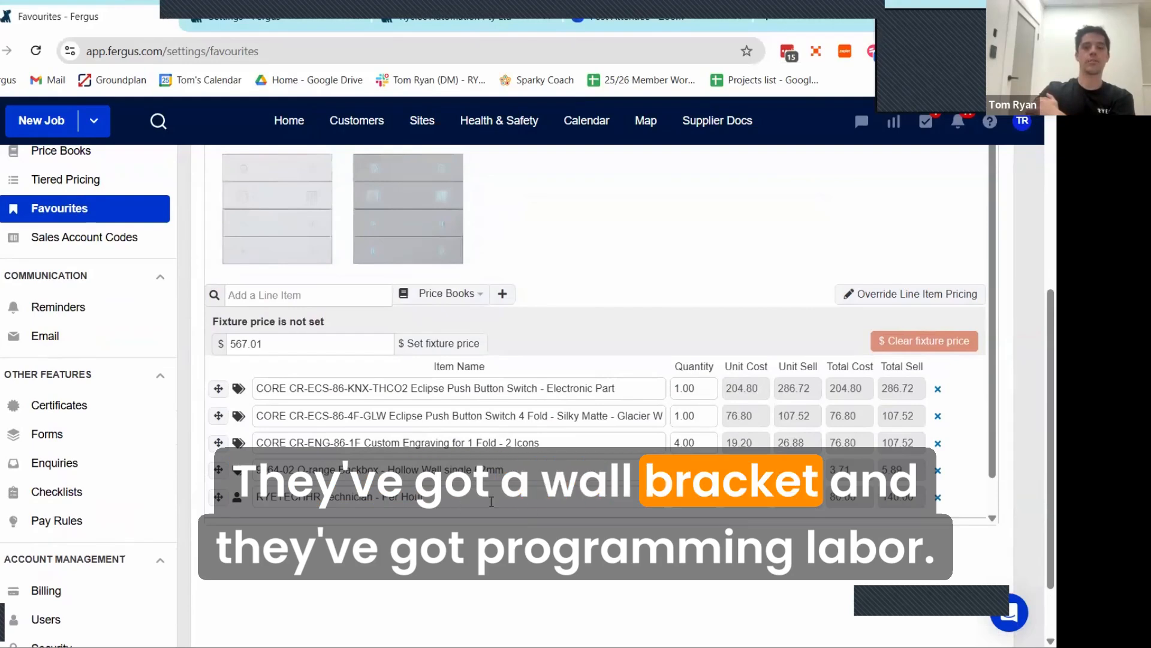
Step: View the Clipsal CBus subfolder within Switches & Thermostats and return to the top-level favourites folders
{"action": "scroll", "coordinate": [454, 505], "scroll_direction": "up", "scroll_amount": 3}
{"action": "scroll", "coordinate": [440, 451], "scroll_direction": "up", "scroll_amount": 1}
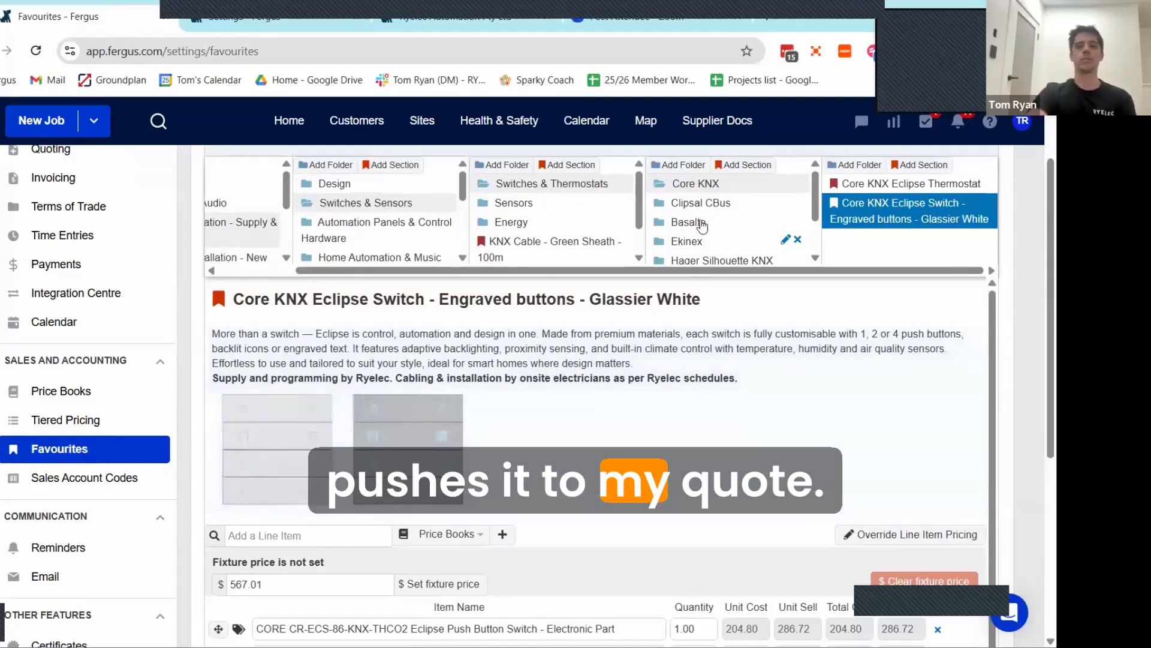
{"action": "left_click", "coordinate": [690, 204]}
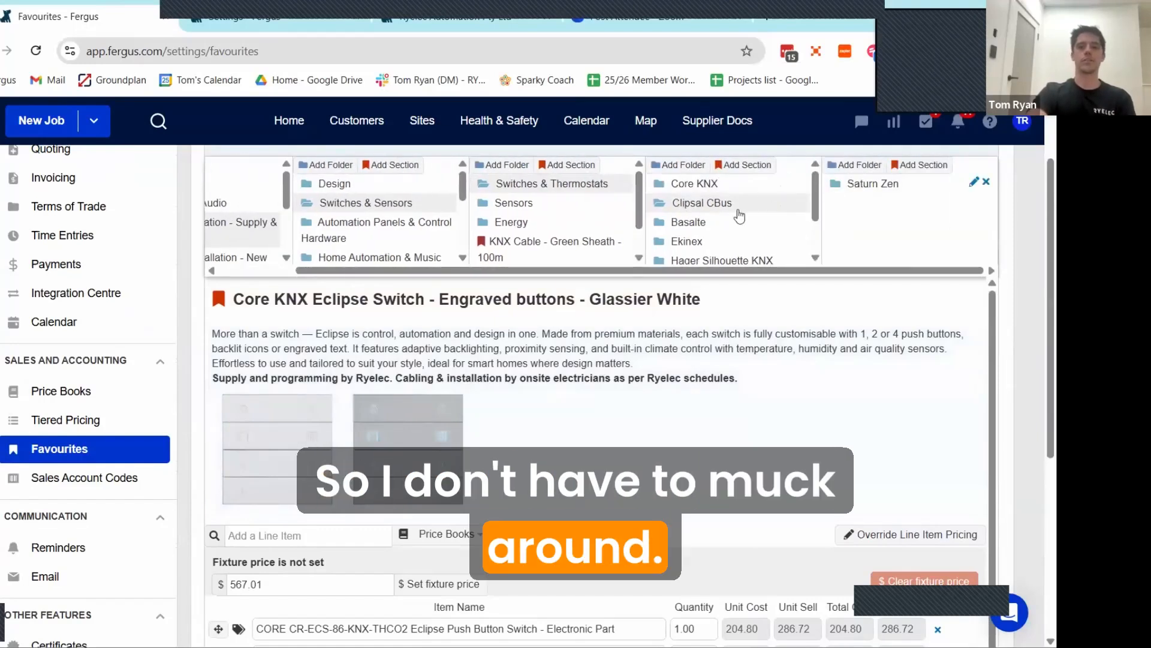
{"action": "left_click_drag", "start_coordinate": [469, 270], "coordinate": [393, 290]}
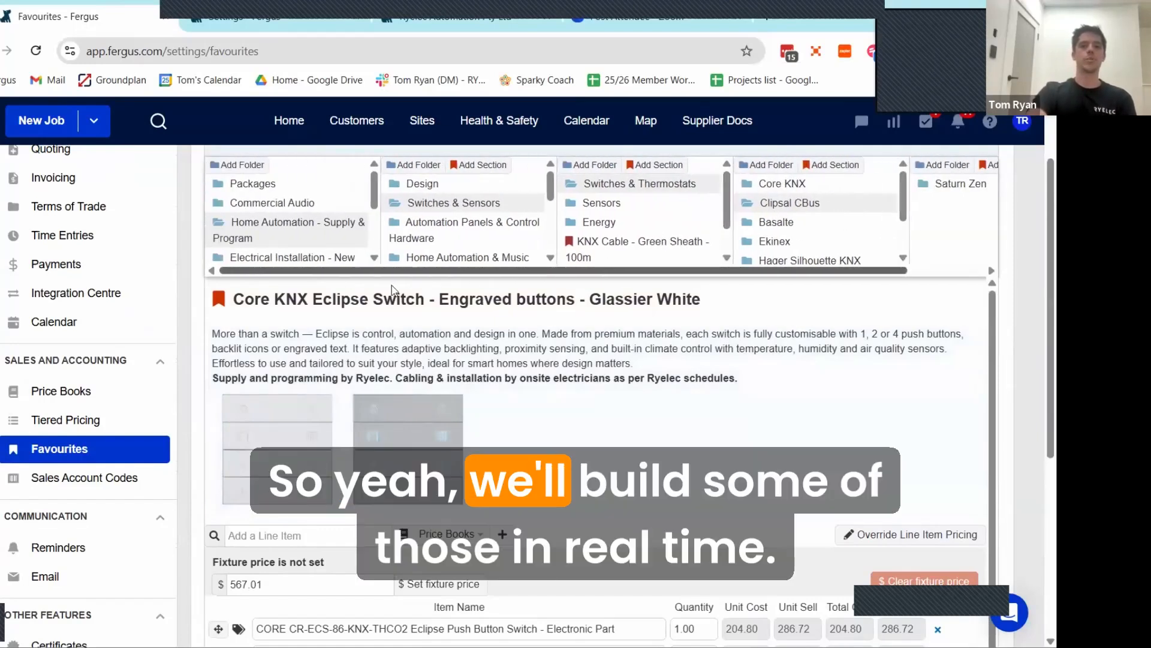
Step: View the Modus folder, then open the OPTION - Network & AV Rack - Small favourite from the Saved from Quote folder
{"action": "scroll", "coordinate": [296, 224], "scroll_direction": "down", "scroll_amount": 2}
{"action": "left_click", "coordinate": [353, 228]}
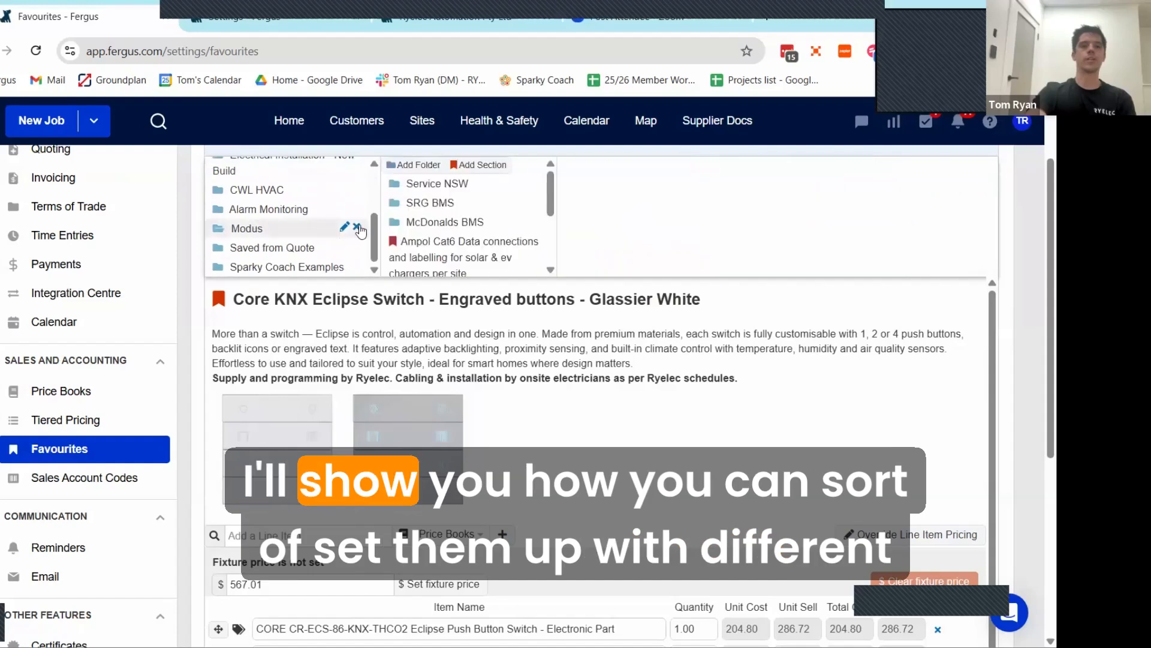
{"action": "left_click", "coordinate": [273, 249]}
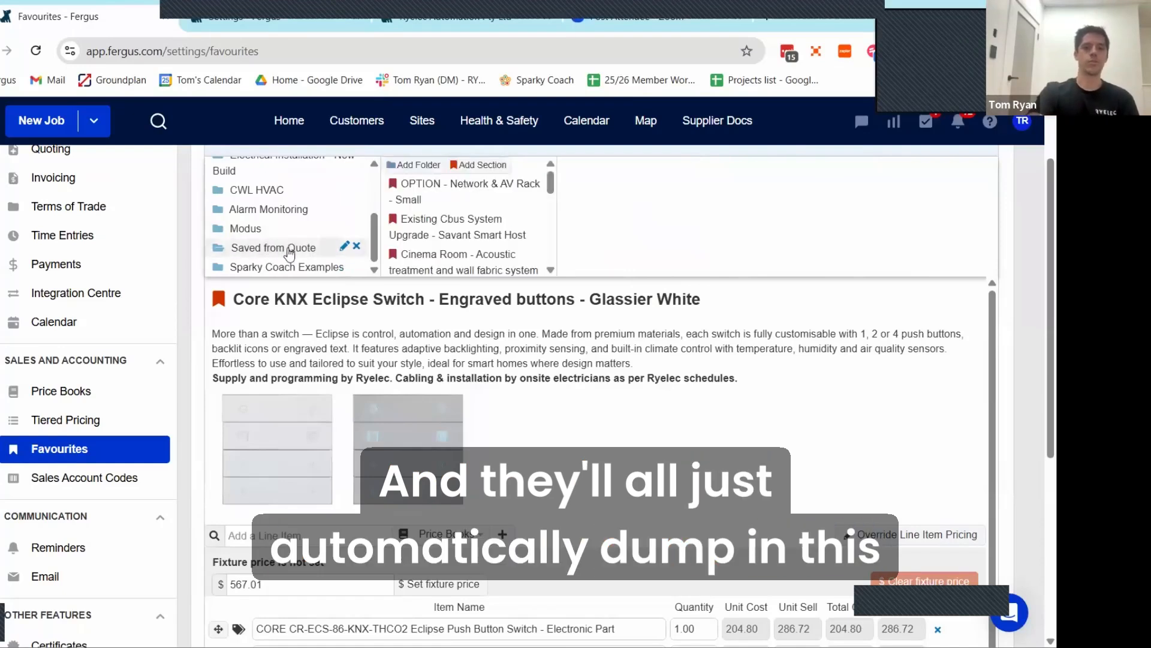
{"action": "scroll", "coordinate": [444, 277], "scroll_direction": "up", "scroll_amount": 2}
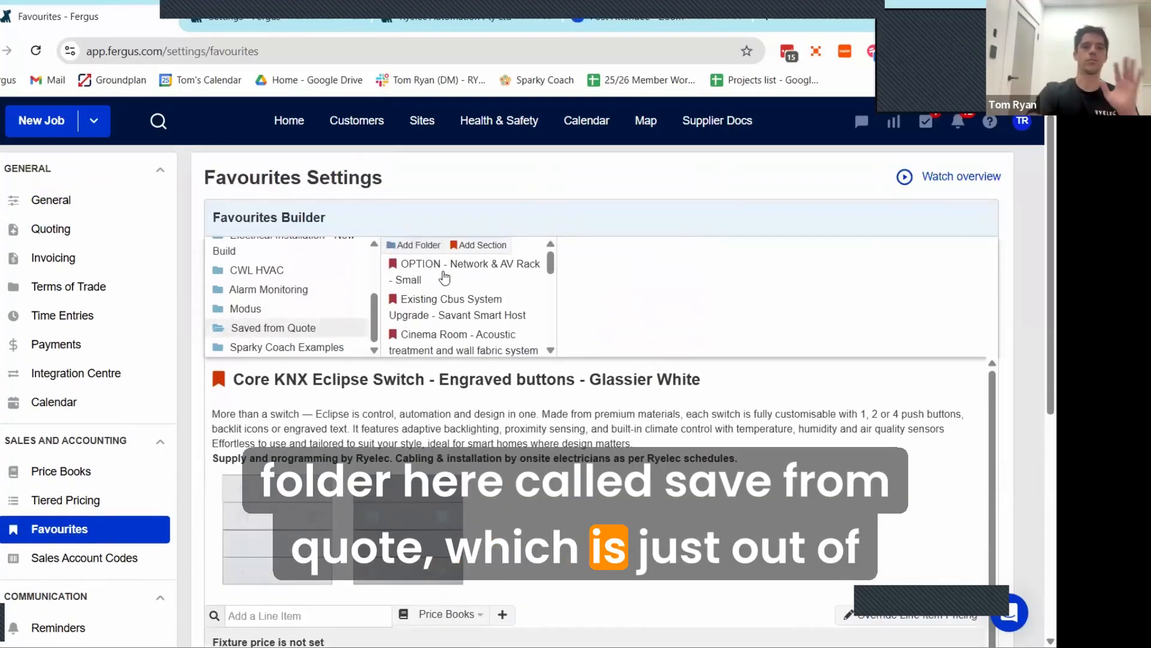
{"action": "scroll", "coordinate": [443, 280], "scroll_direction": "down", "scroll_amount": 6}
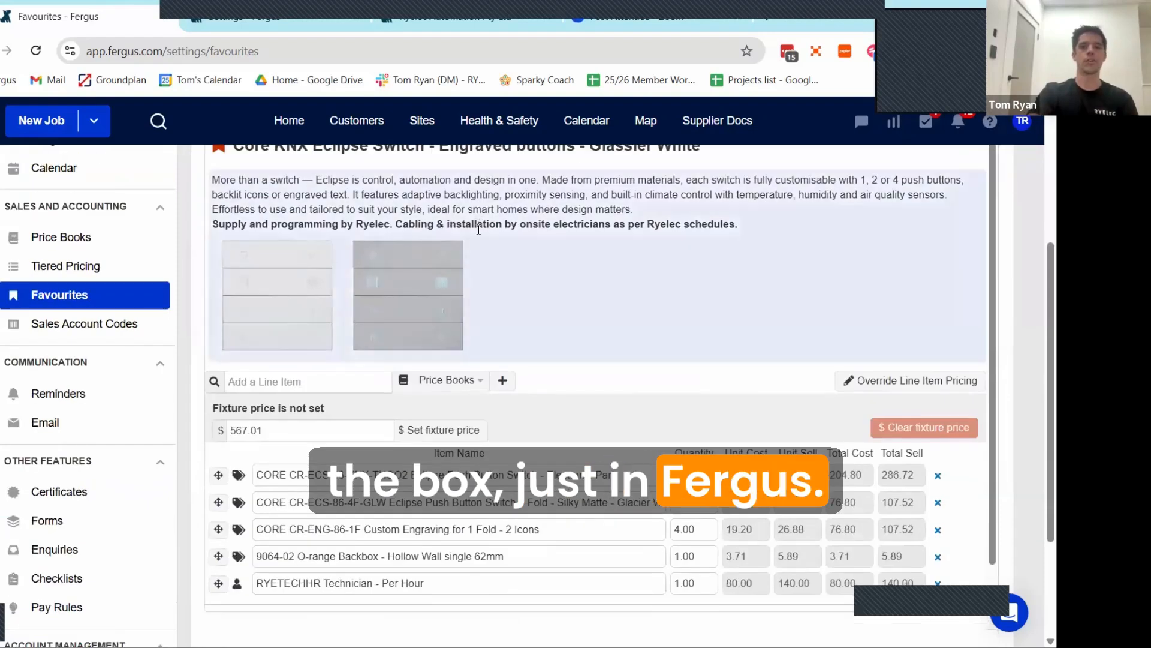
{"action": "scroll", "coordinate": [573, 256], "scroll_direction": "up", "scroll_amount": 3}
{"action": "scroll", "coordinate": [572, 256], "scroll_direction": "up", "scroll_amount": 3}
{"action": "left_click", "coordinate": [453, 277]}
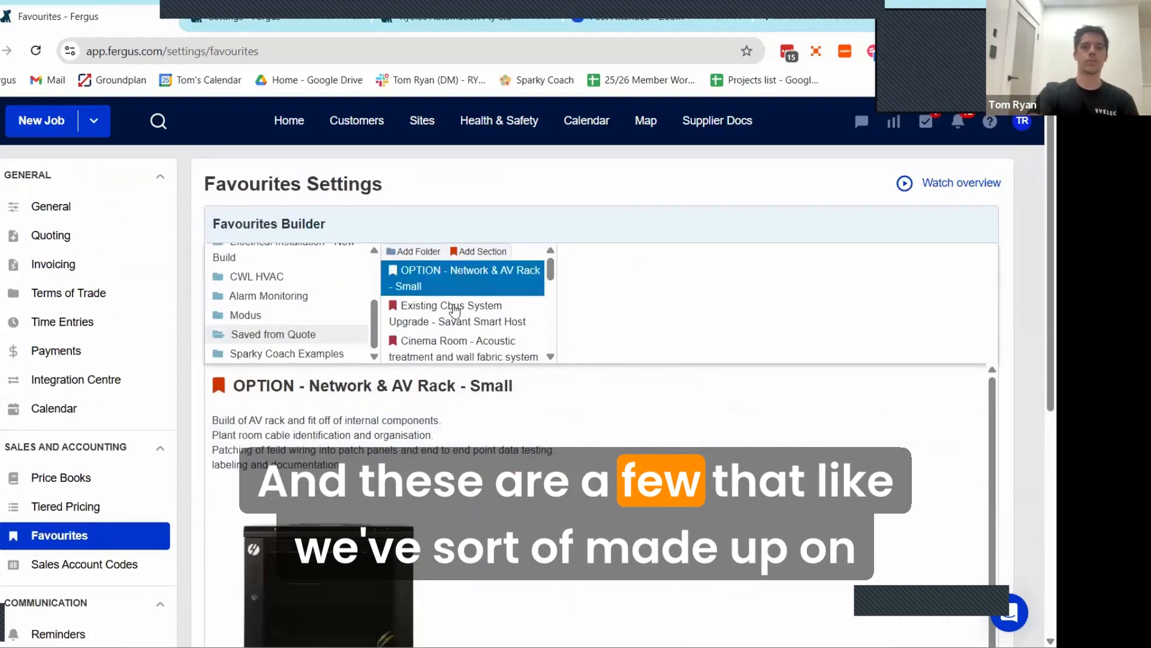
Step: View the Cinema Room, Hydronic UFH - Timber Floor Protection and Gym favourites in the Saved from Quote folder
{"action": "scroll", "coordinate": [455, 309], "scroll_direction": "down", "scroll_amount": 2}
{"action": "left_click", "coordinate": [453, 276]}
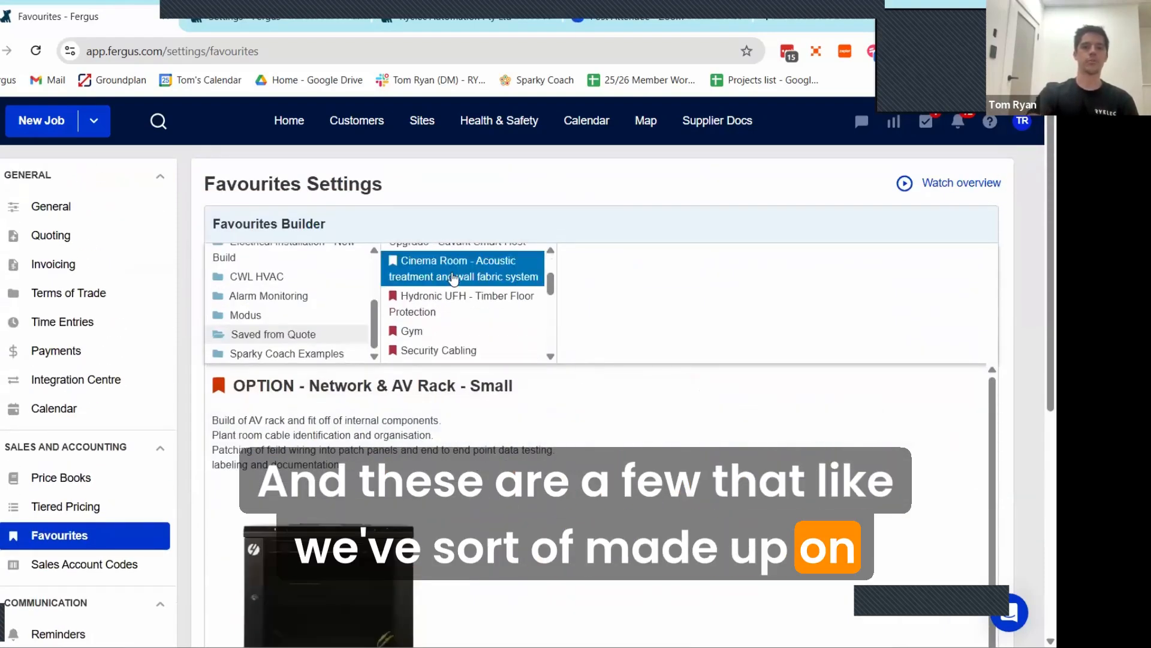
{"action": "left_click", "coordinate": [437, 303]}
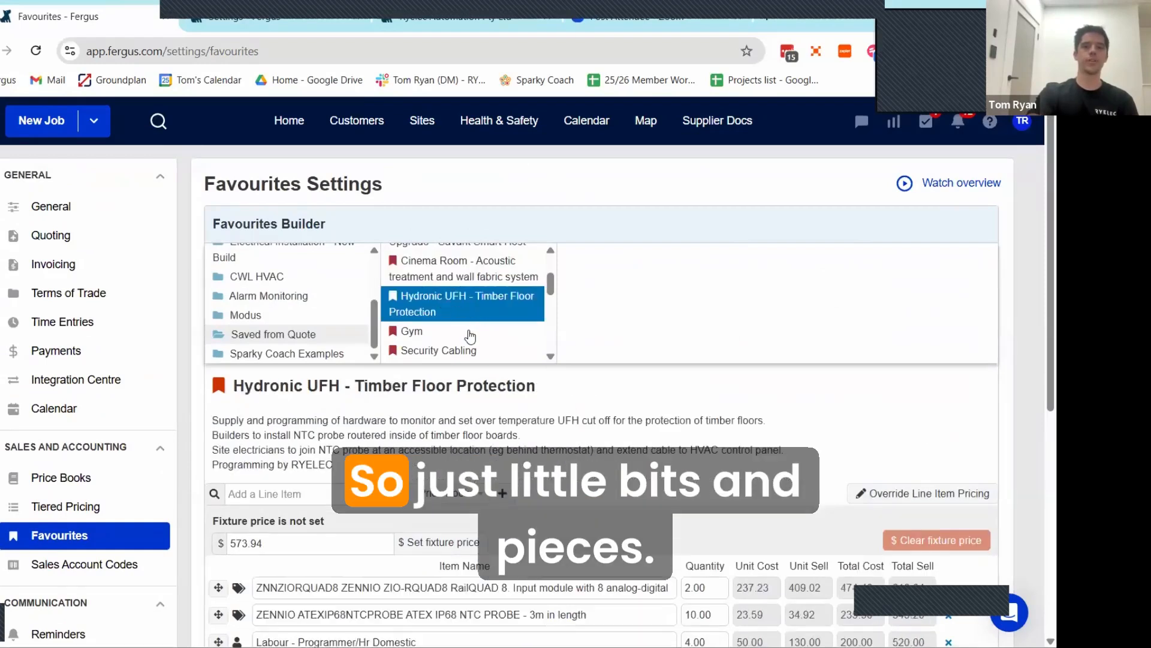
{"action": "left_click", "coordinate": [444, 336]}
{"action": "scroll", "coordinate": [420, 348], "scroll_direction": "down", "scroll_amount": 2}
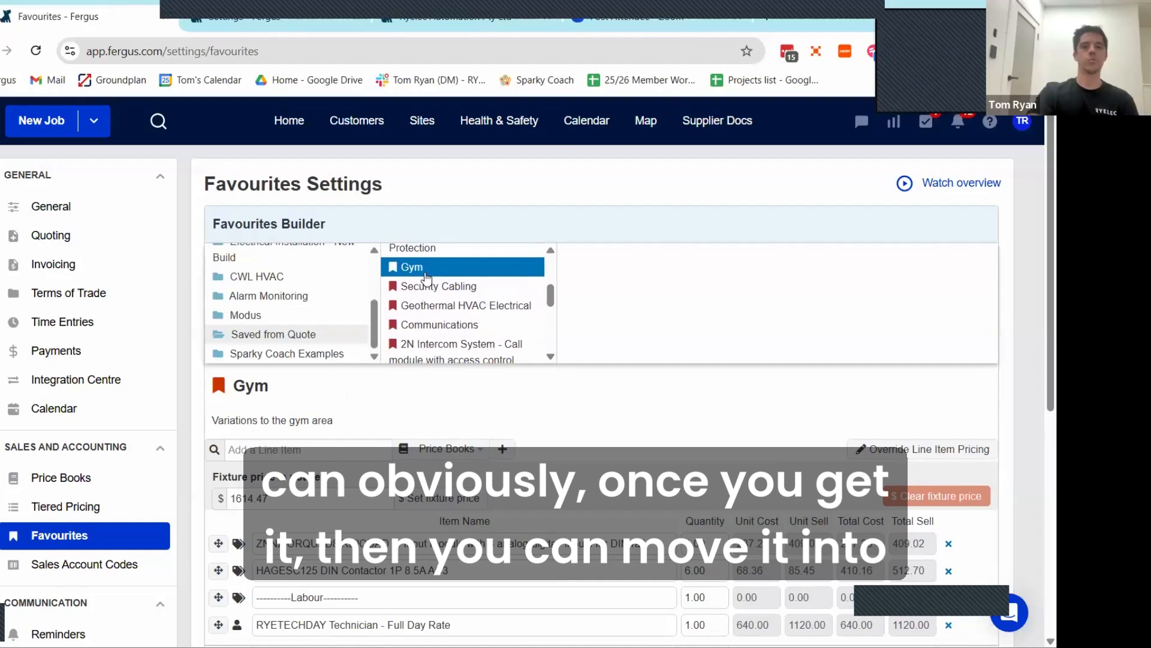
Step: Try to move the Gym favourite out of the Saved from Quote folder into another folder
{"action": "left_click_drag", "start_coordinate": [427, 277], "coordinate": [302, 359]}
{"action": "left_click", "coordinate": [663, 192]}
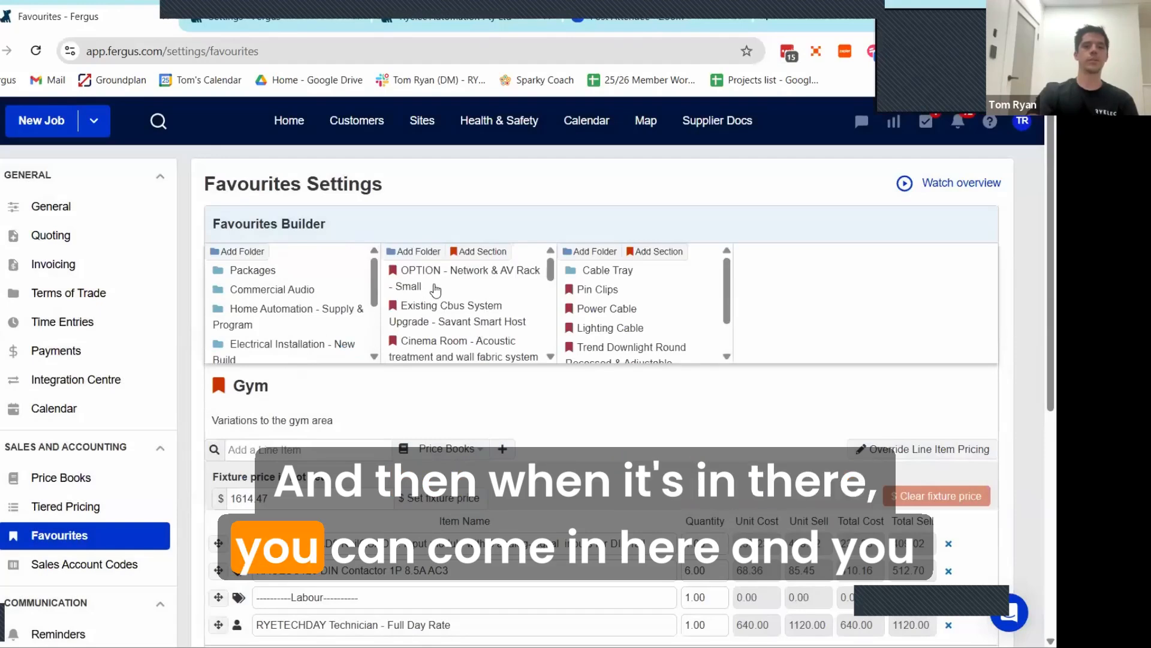
Step: Reopen the OPTION - Network & AV Rack - Small favourite and look through its description and image
{"action": "left_click", "coordinate": [451, 287]}
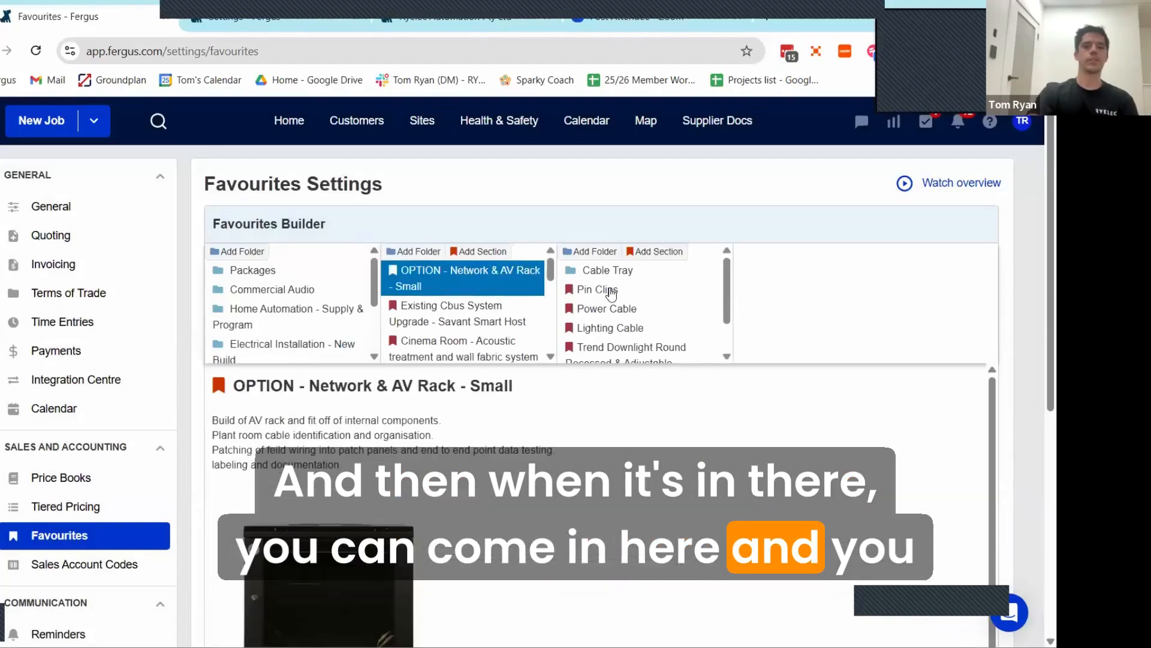
{"action": "scroll", "coordinate": [474, 292], "scroll_direction": "down", "scroll_amount": 5}
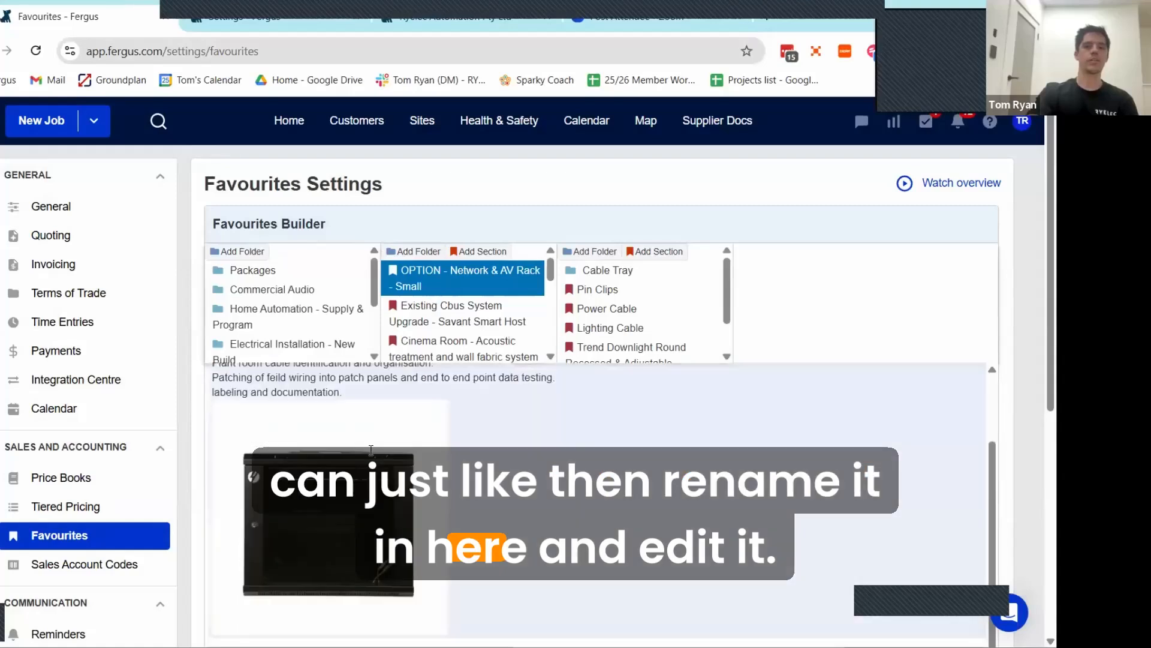
{"action": "scroll", "coordinate": [476, 427], "scroll_direction": "up", "scroll_amount": 5}
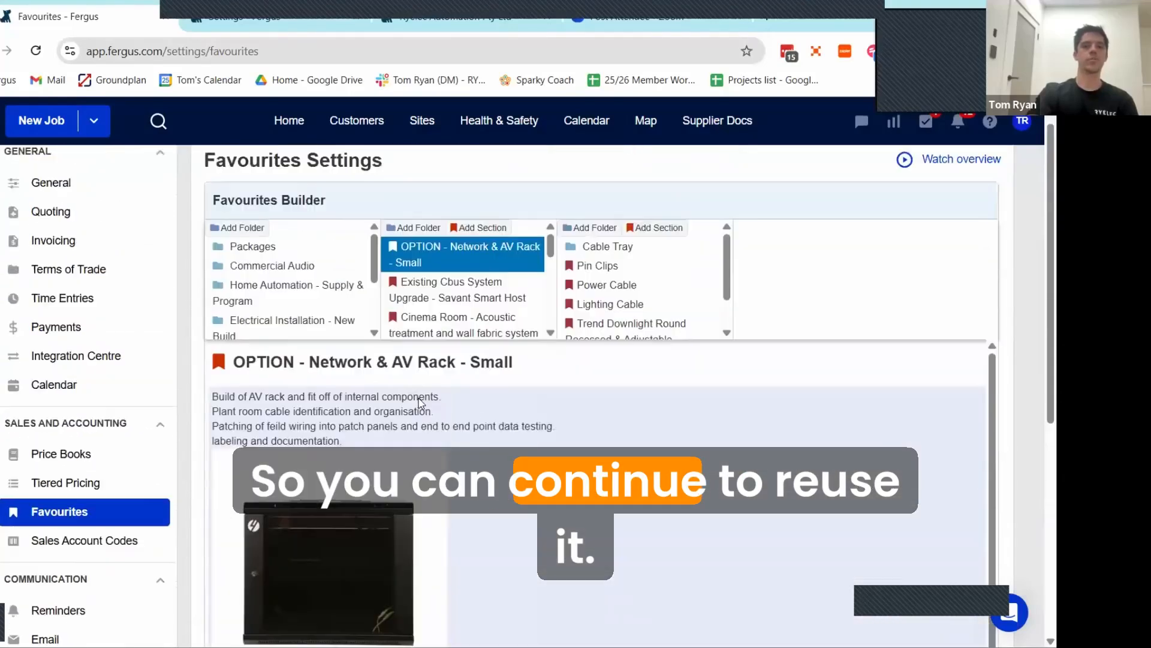
{"action": "scroll", "coordinate": [91, 417], "scroll_direction": "down", "scroll_amount": 1}
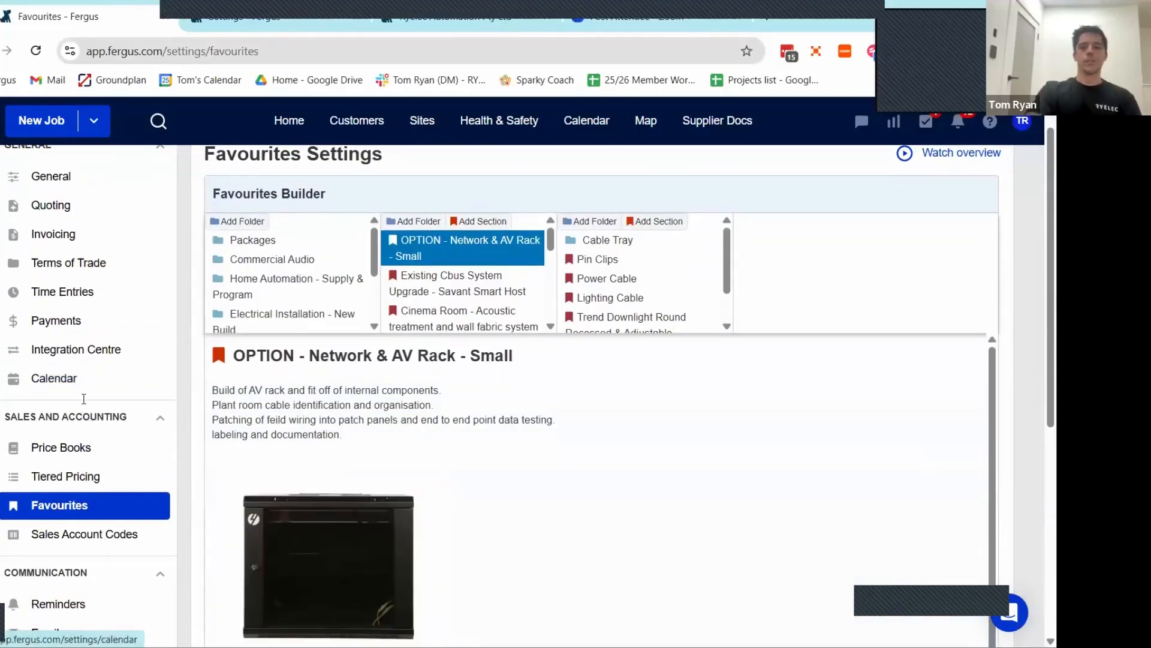
{"action": "scroll", "coordinate": [326, 386], "scroll_direction": "up", "scroll_amount": 1}
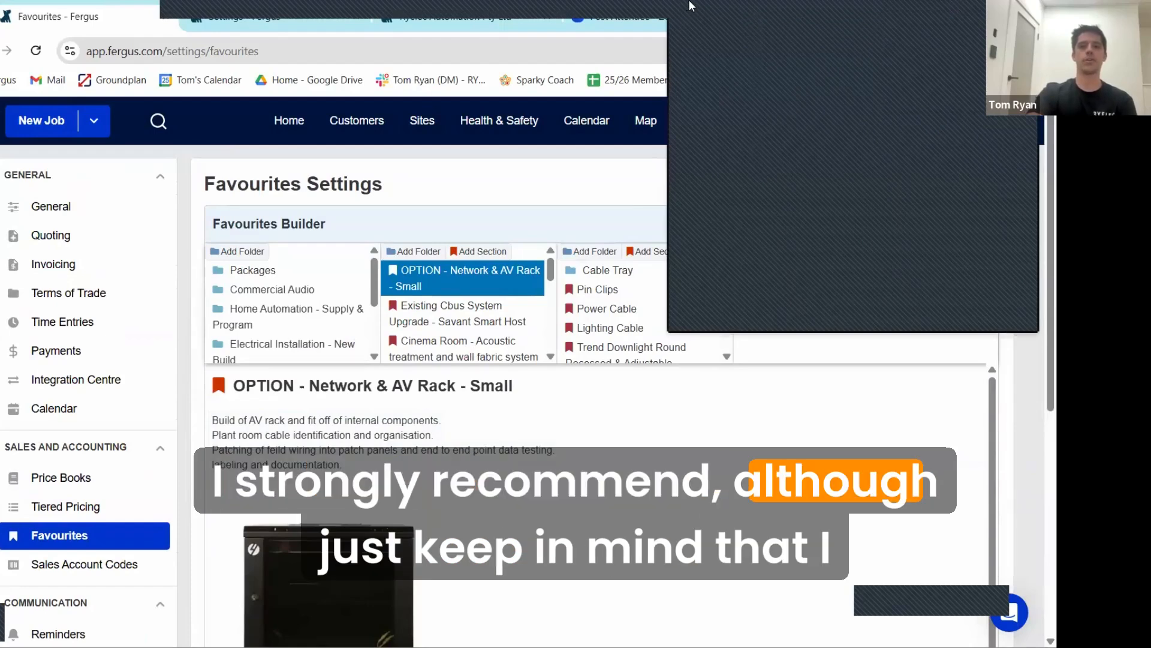
{"action": "left_click", "coordinate": [844, 63]}
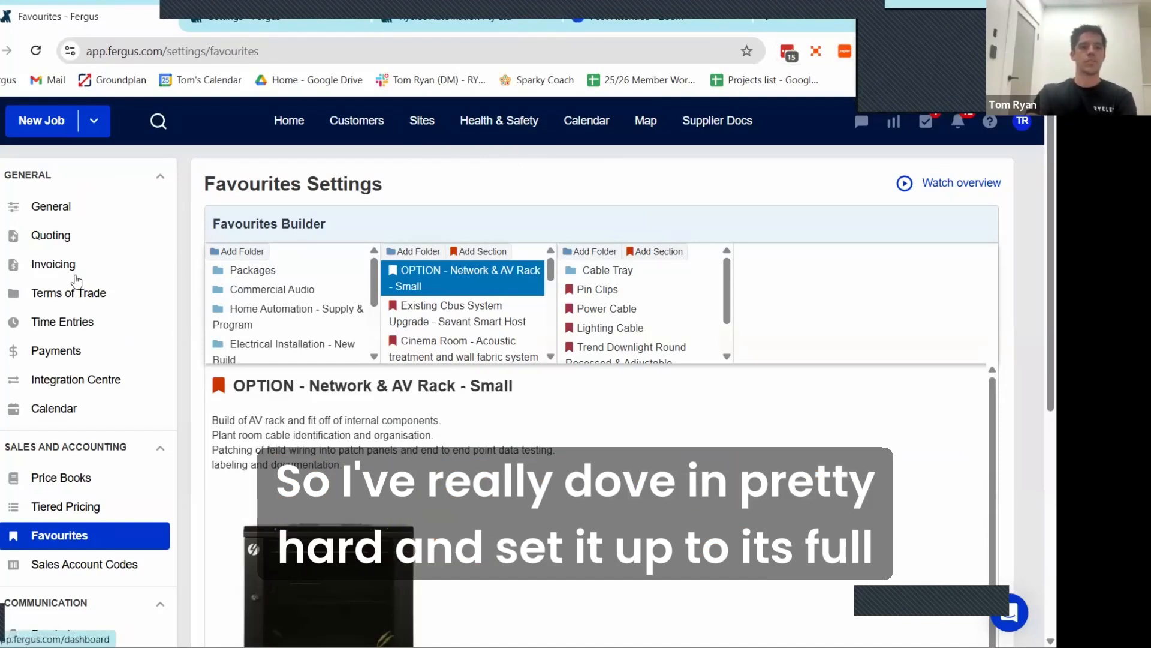
{"action": "scroll", "coordinate": [104, 294], "scroll_direction": "down", "scroll_amount": 5}
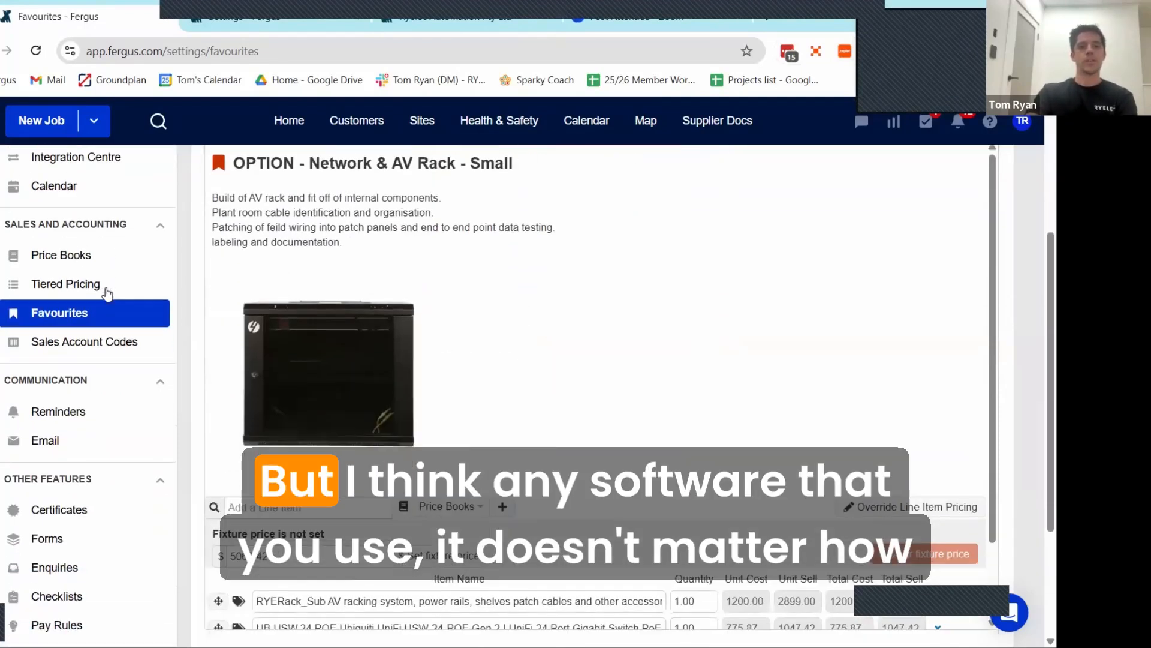
{"action": "scroll", "coordinate": [549, 426], "scroll_direction": "up", "scroll_amount": 5}
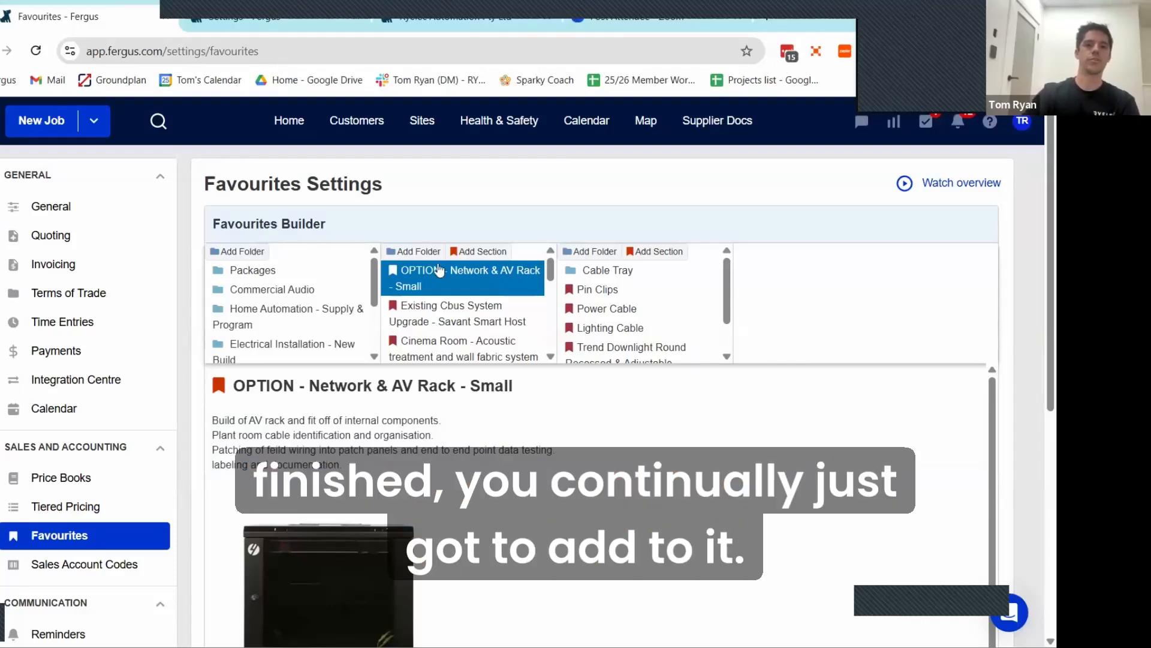
Step: Open the Switches & Sensors subfolder within the Home Automation - Supply & Program favourites folder
{"action": "left_click", "coordinate": [292, 308]}
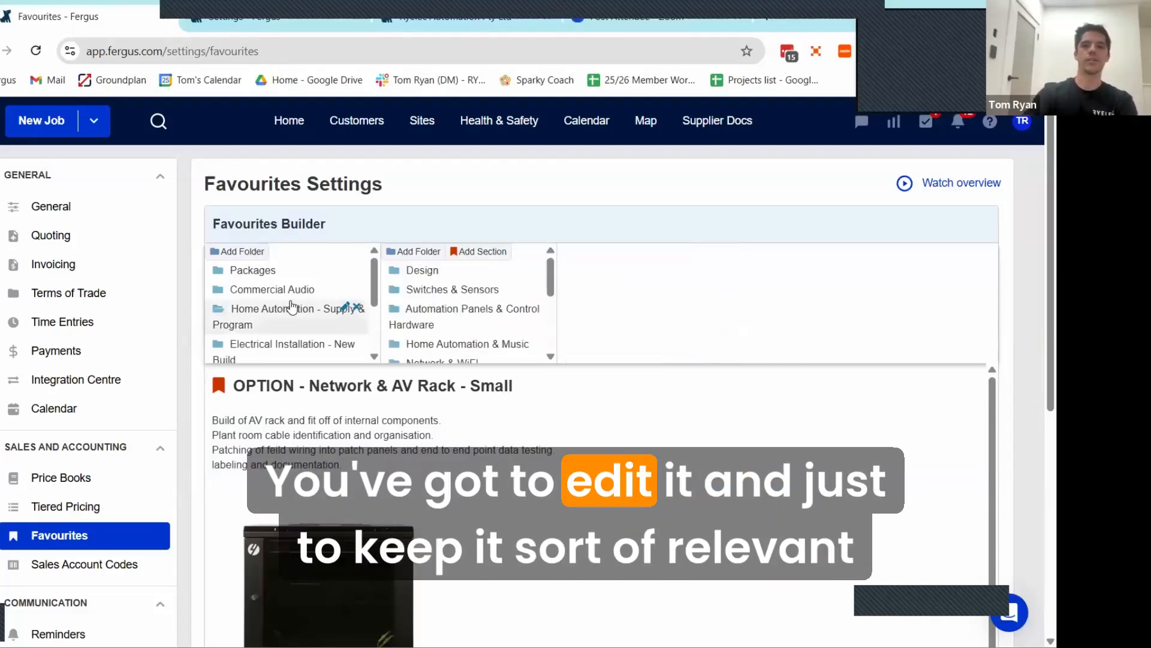
{"action": "left_click", "coordinate": [442, 291]}
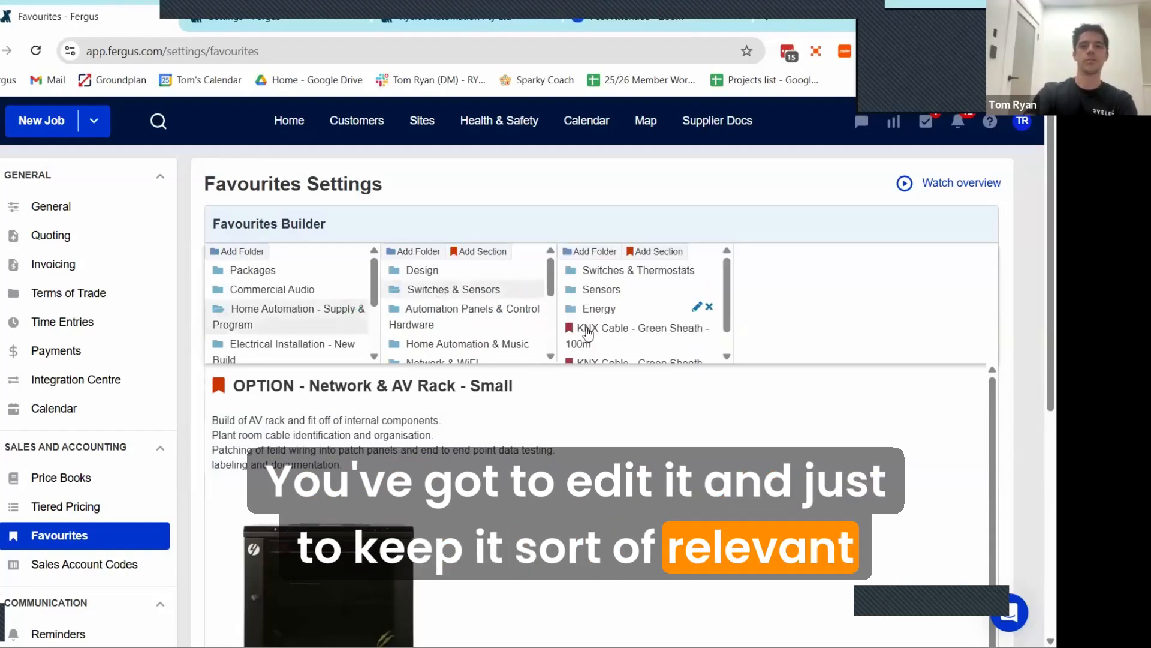